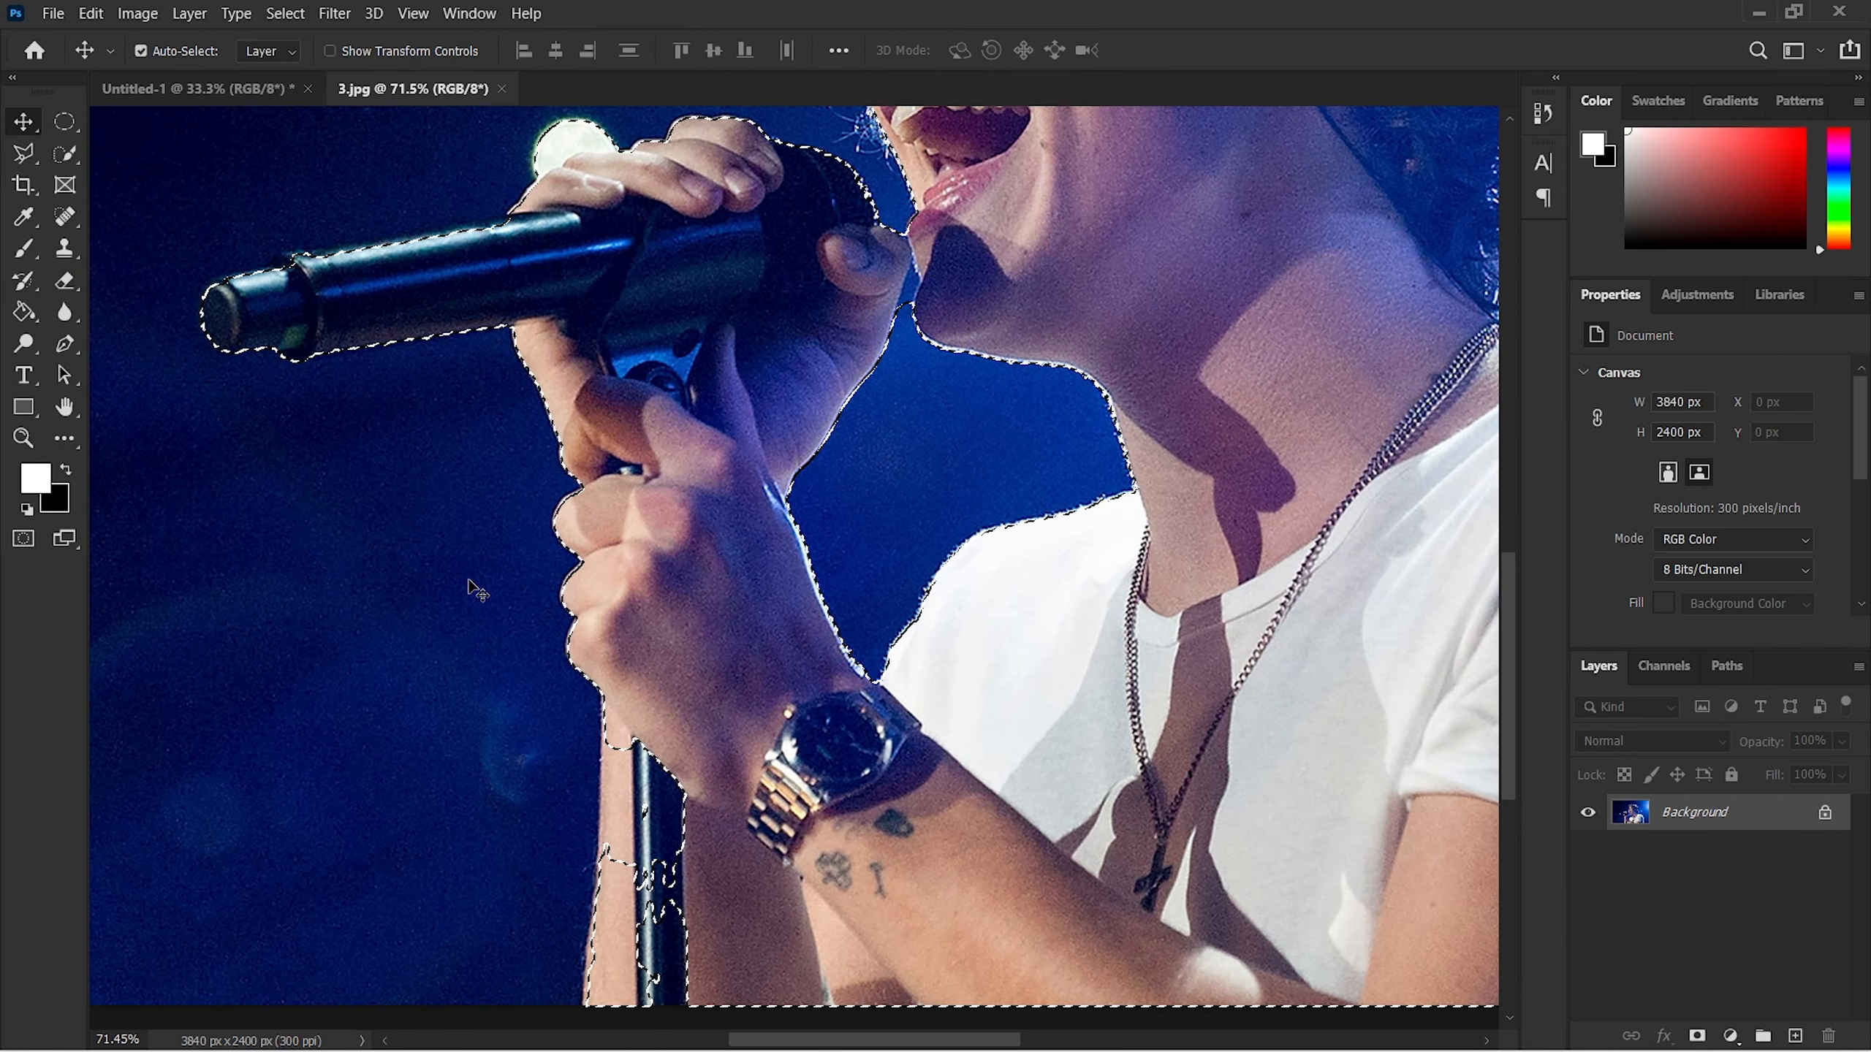
# Step: Add the forearm and mic stand area below the fist, down to the image's lower edge, to the singer selection with the Polygonal Lasso
pyautogui.moveTo(22, 160); pyautogui.dragTo(144, 177)
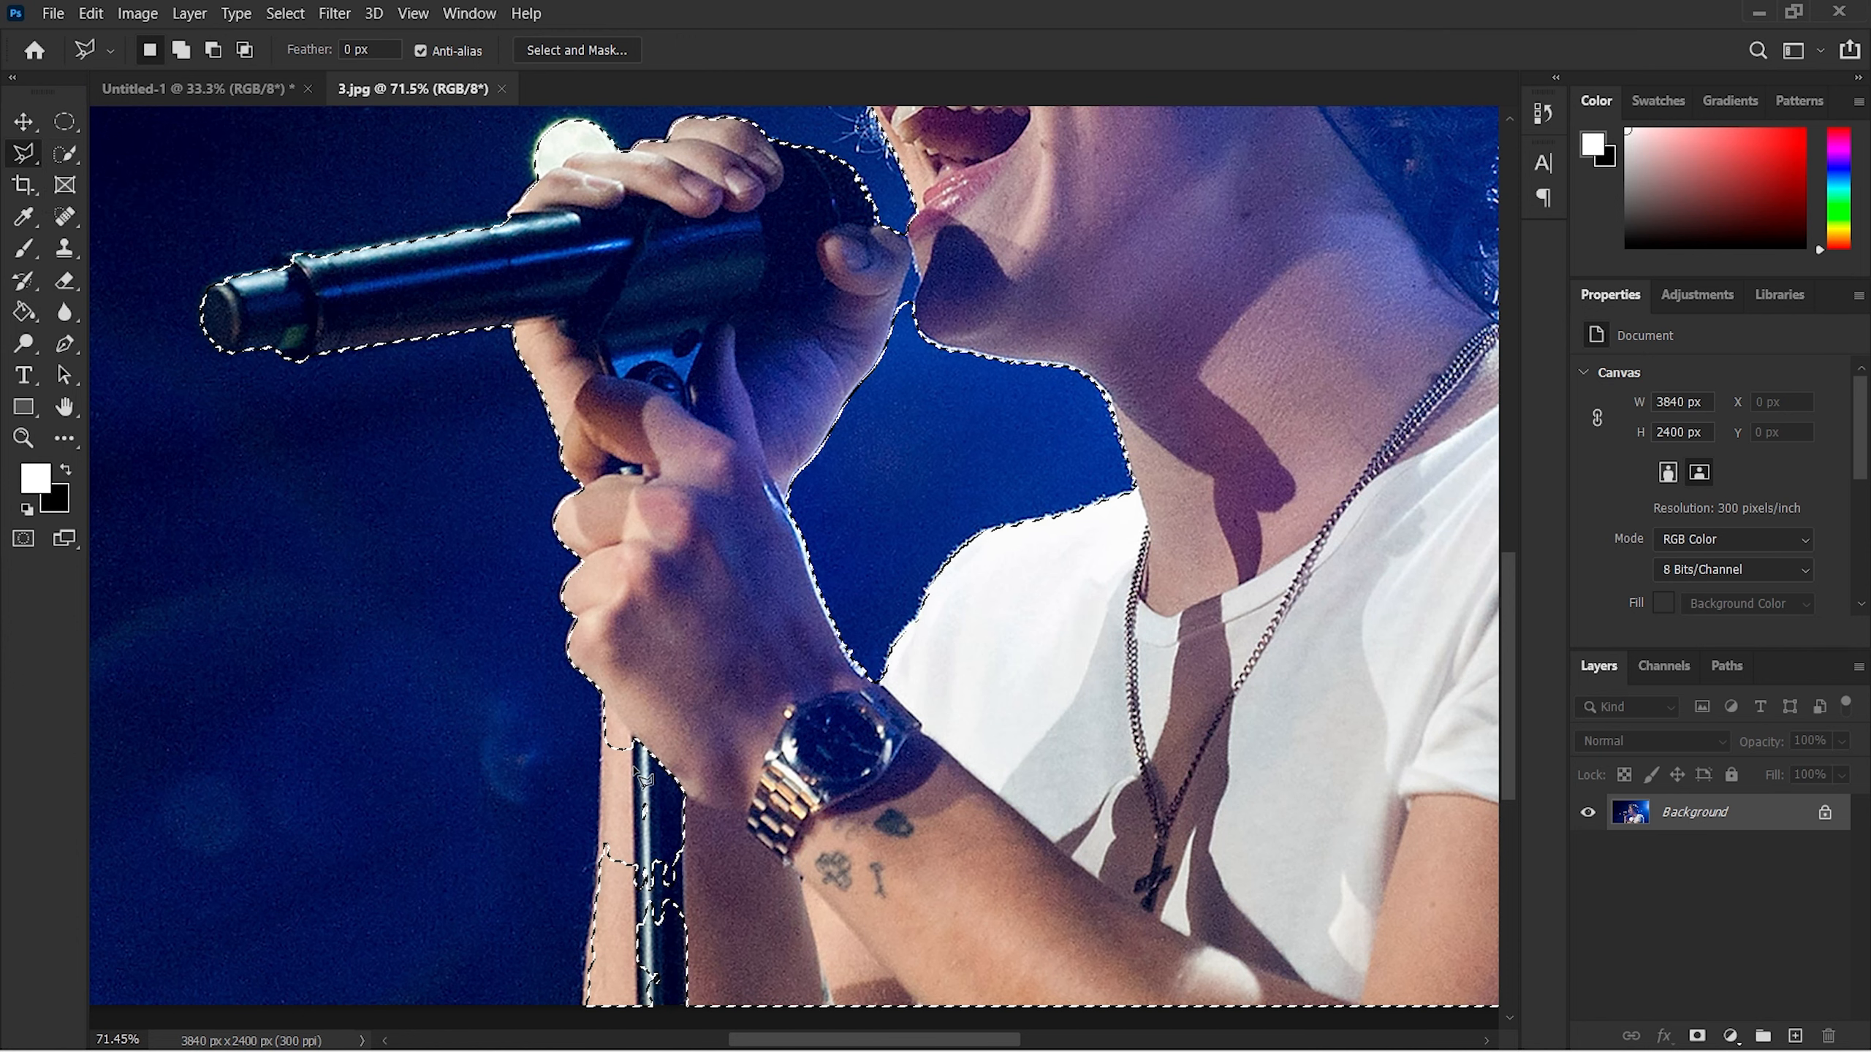
pyautogui.press('shift')
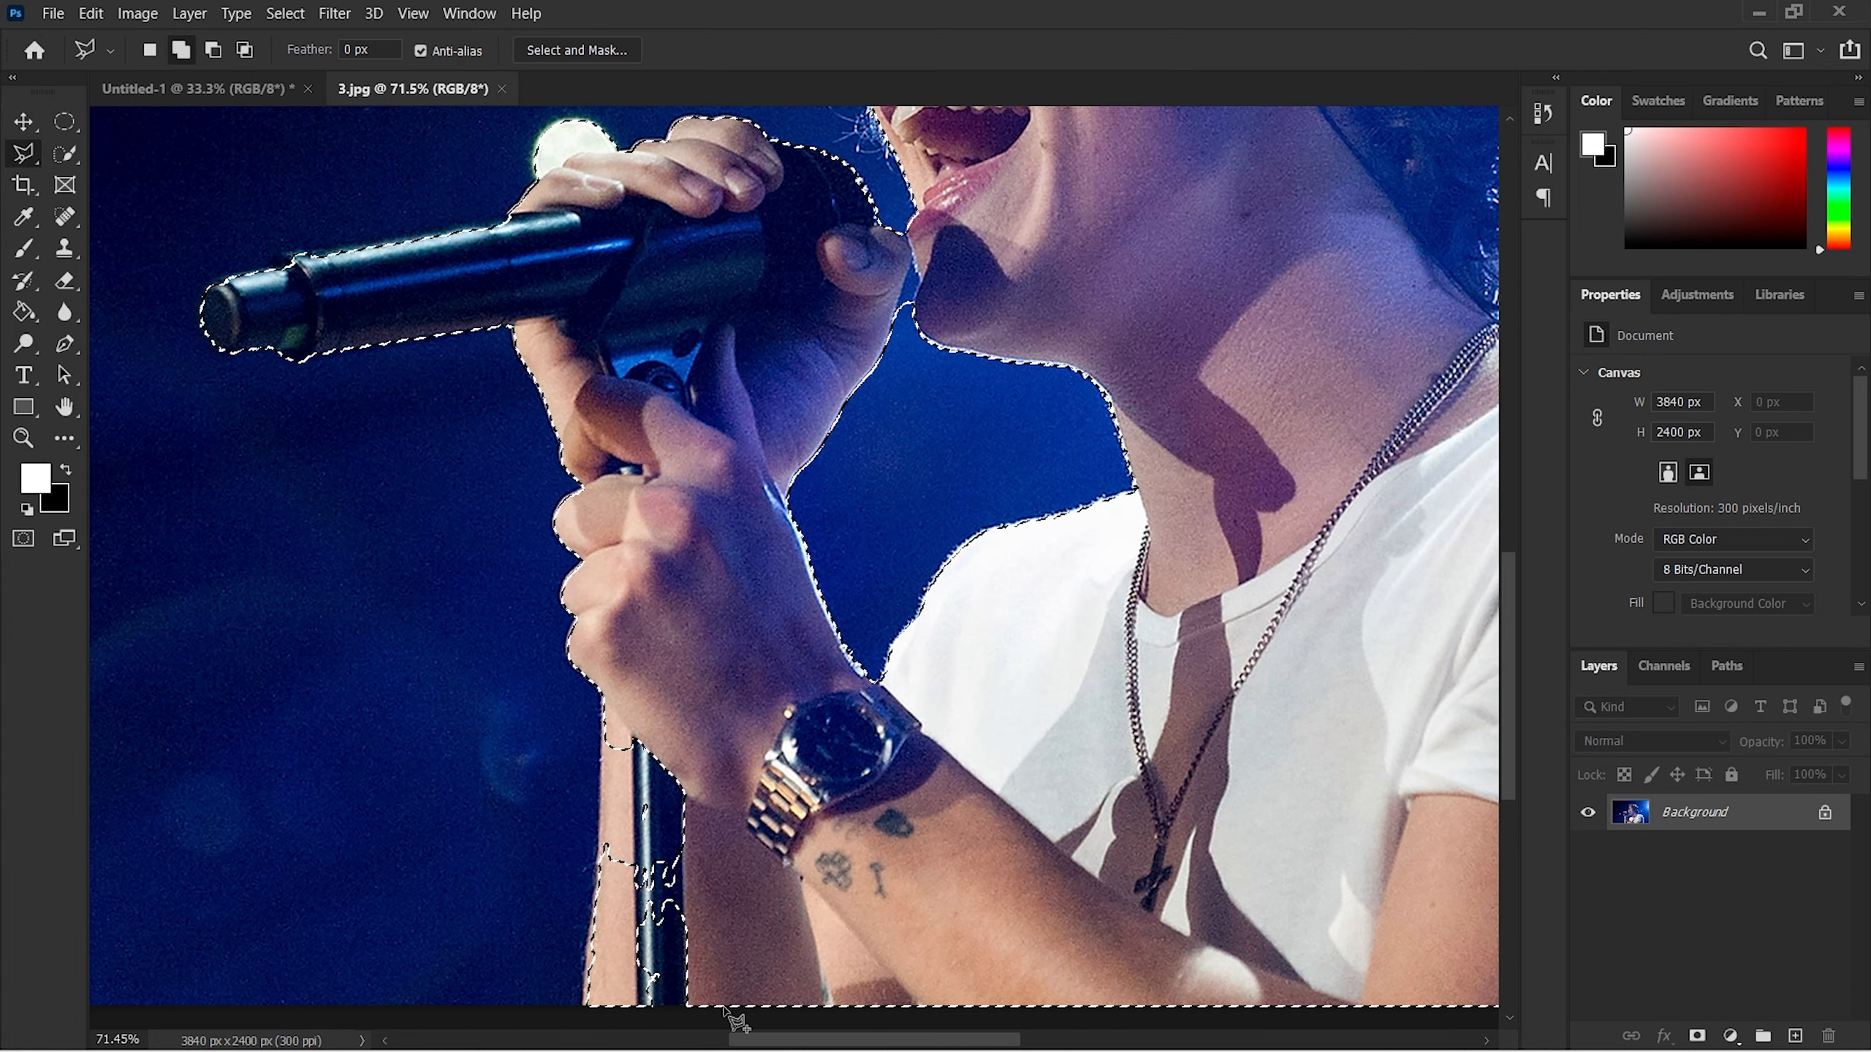
pyautogui.click(583, 1008)
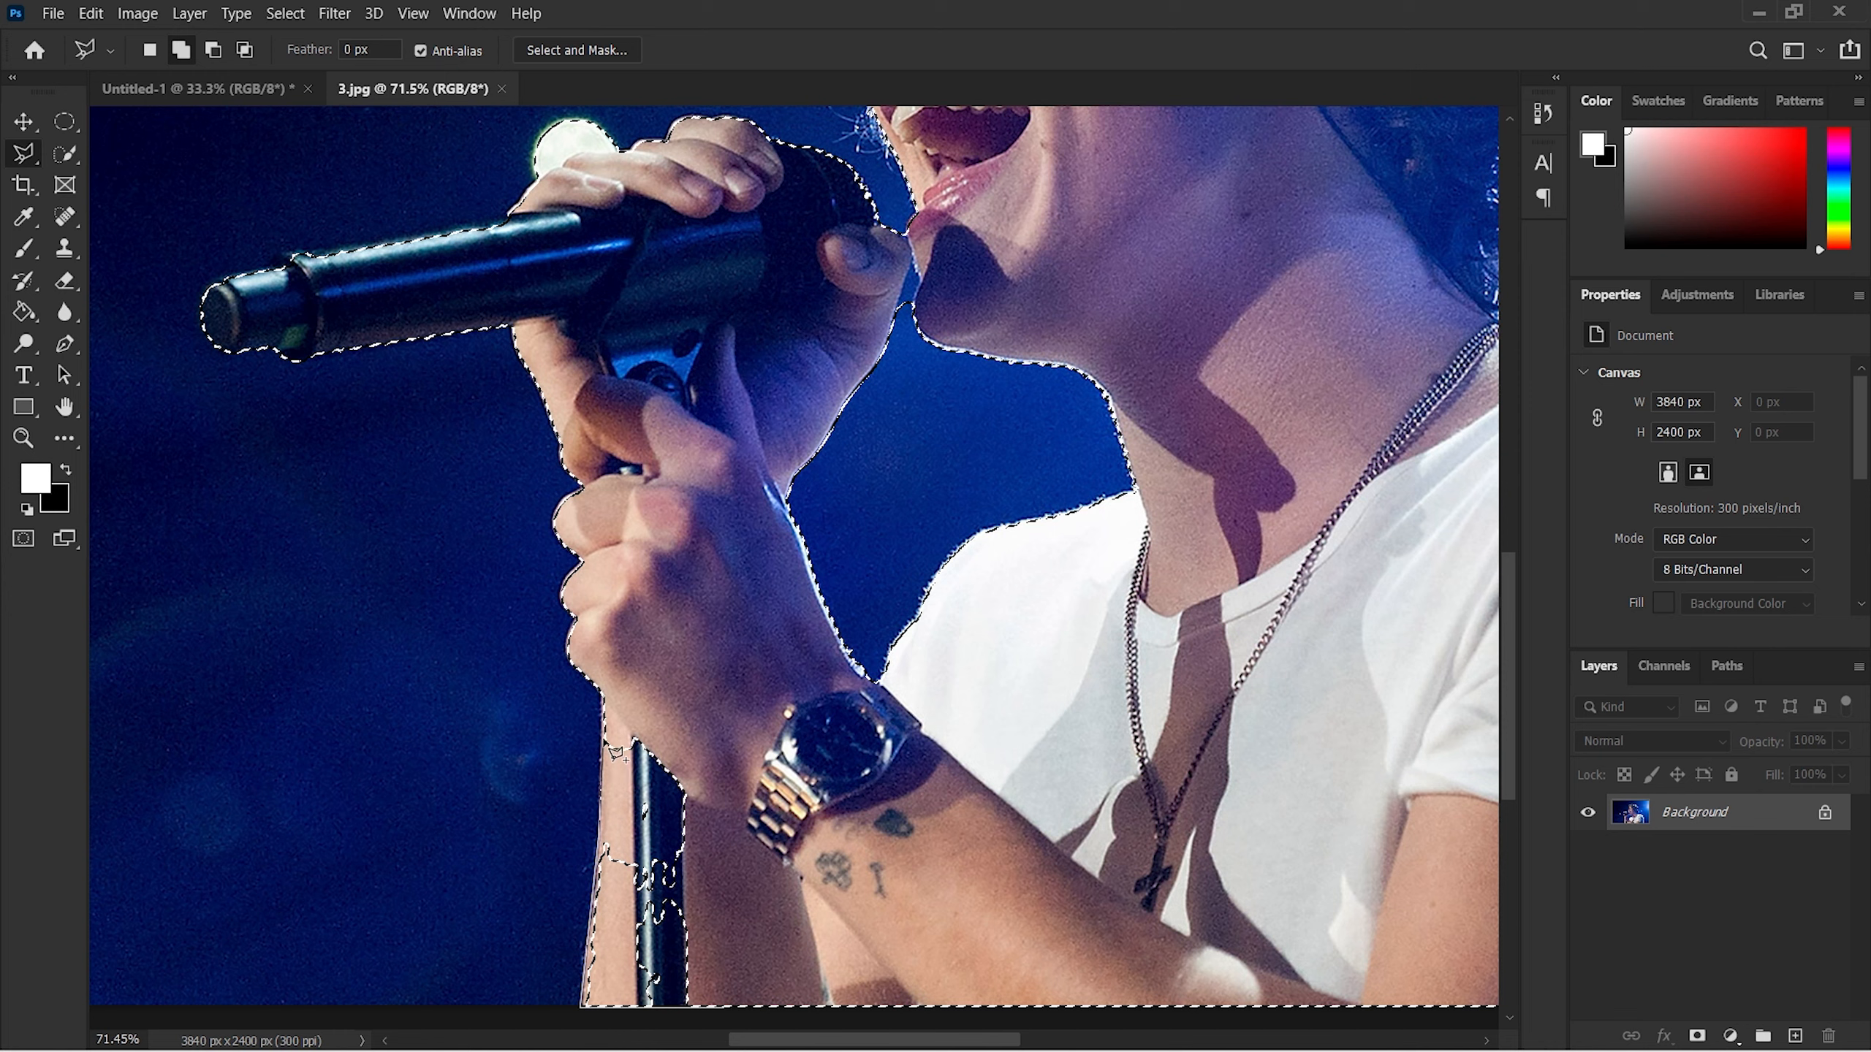
pyautogui.click(605, 723)
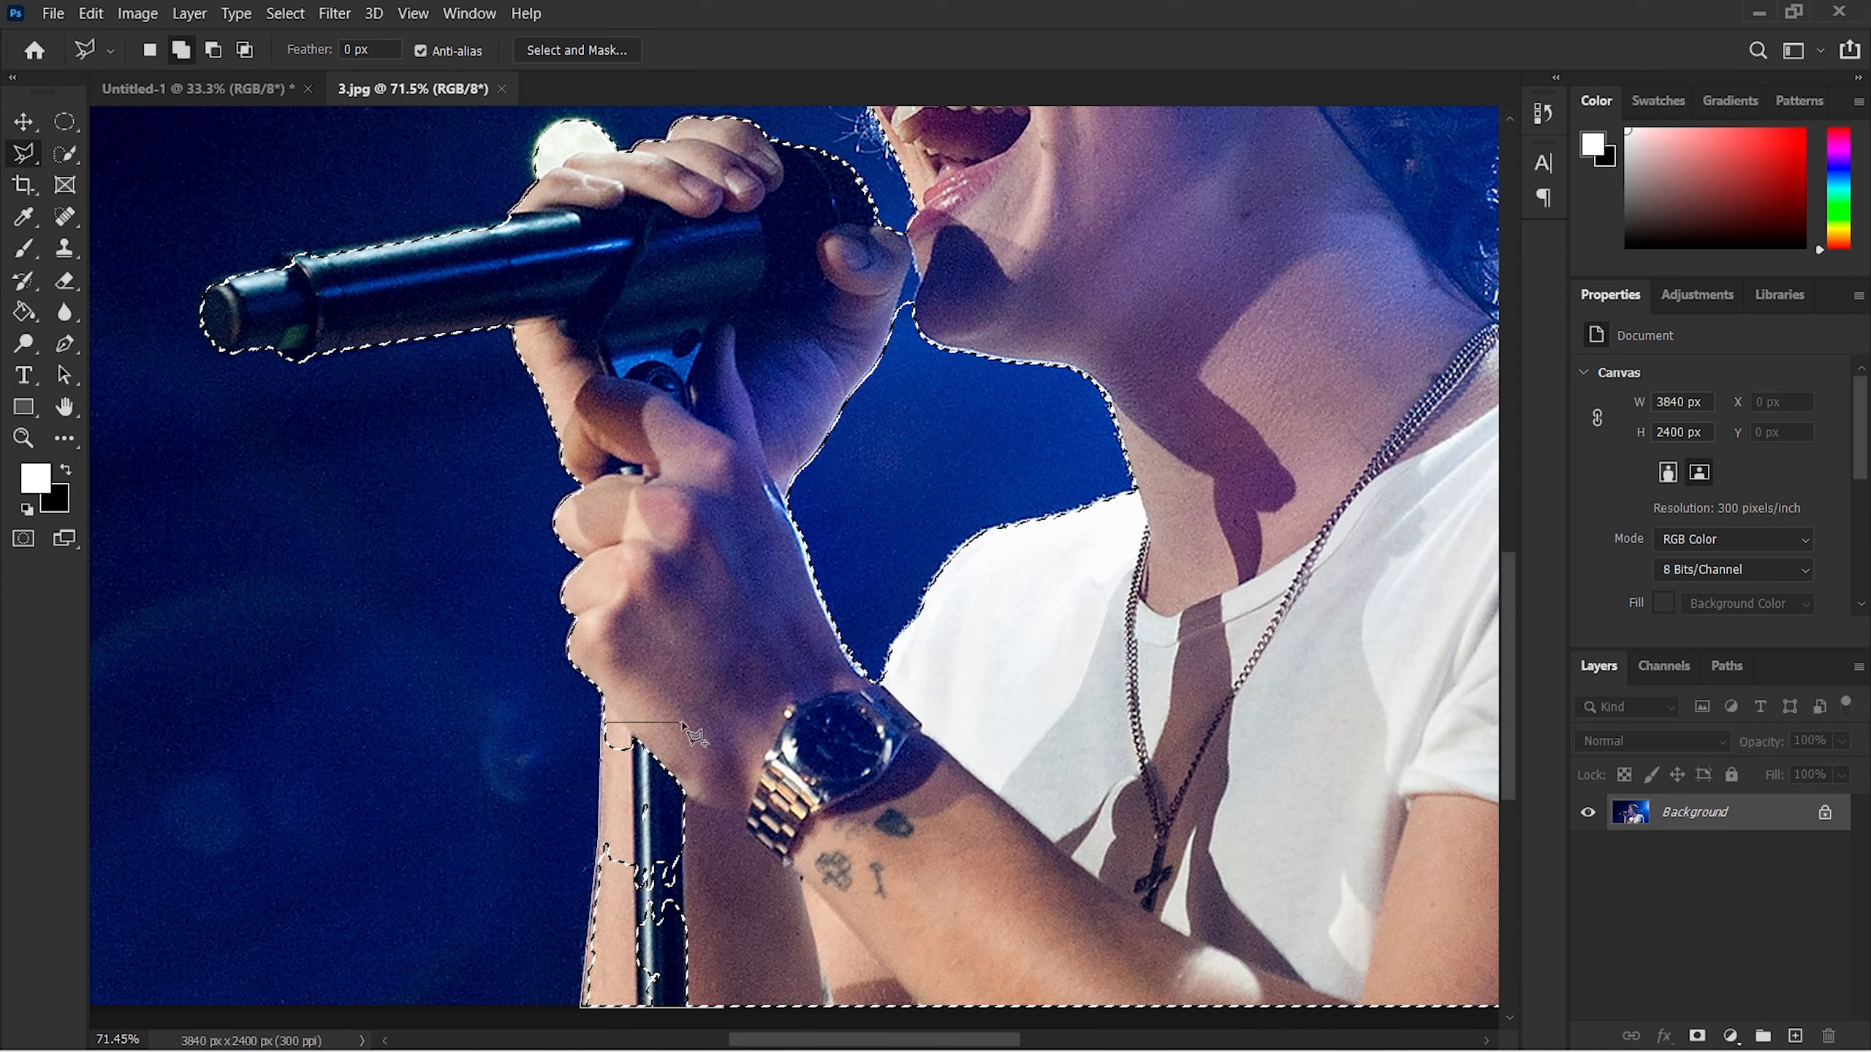
pyautogui.click(739, 724)
pyautogui.click(726, 1007)
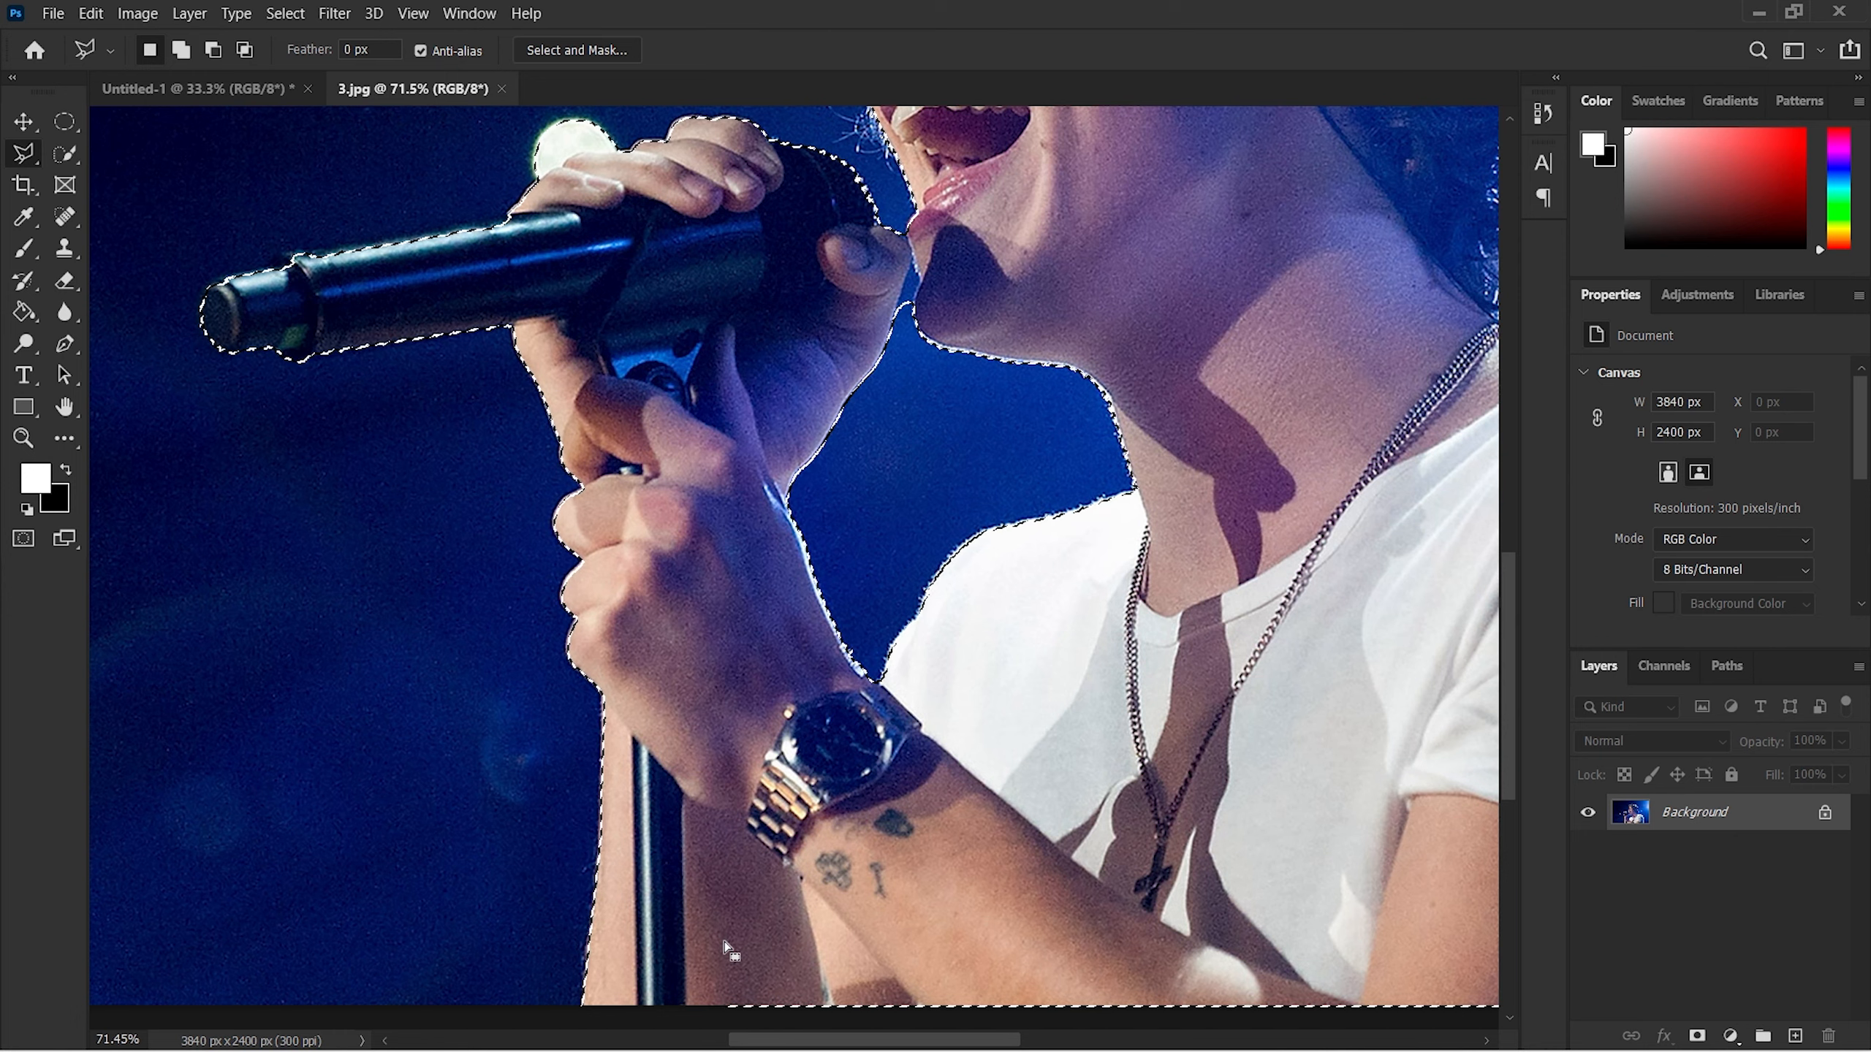
# Step: Subtract the narrow blue background gap between the thumb and the chin from the singer selection with the Polygonal Lasso
pyautogui.scroll(-2, 725, 942)
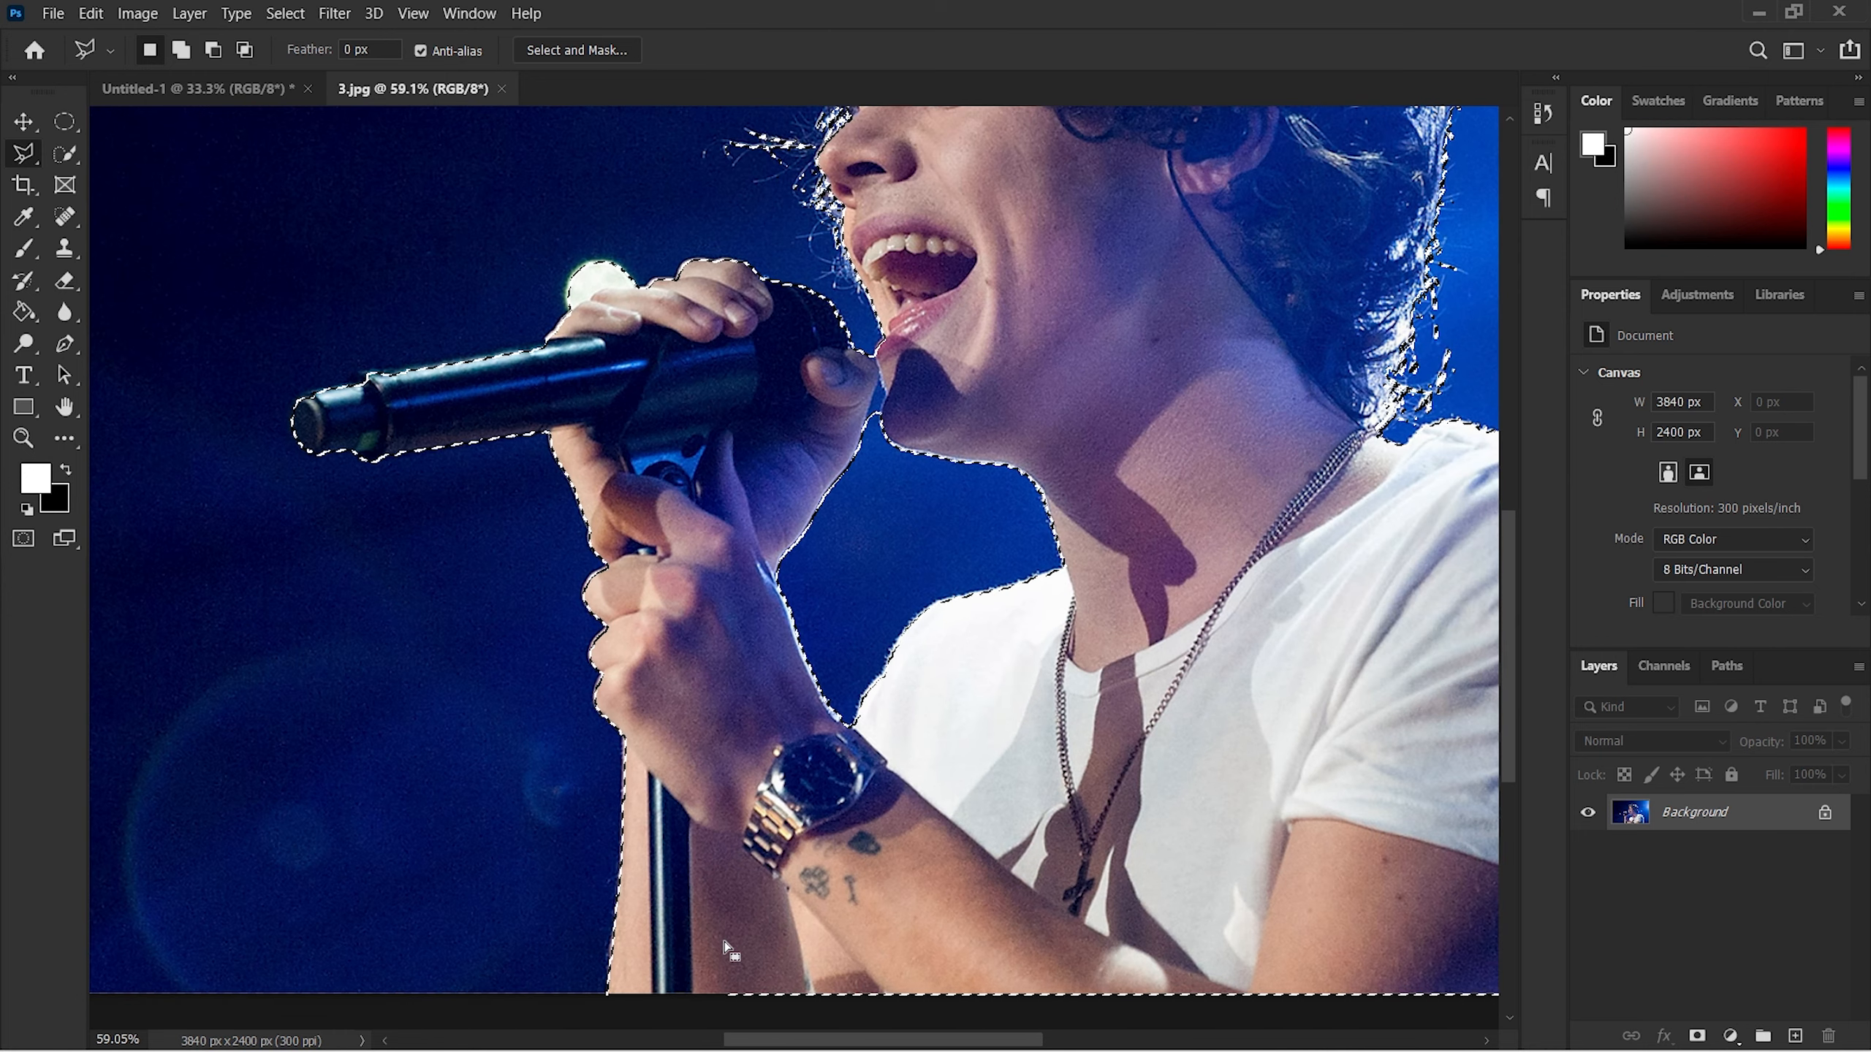
pyautogui.scroll(2, 725, 942)
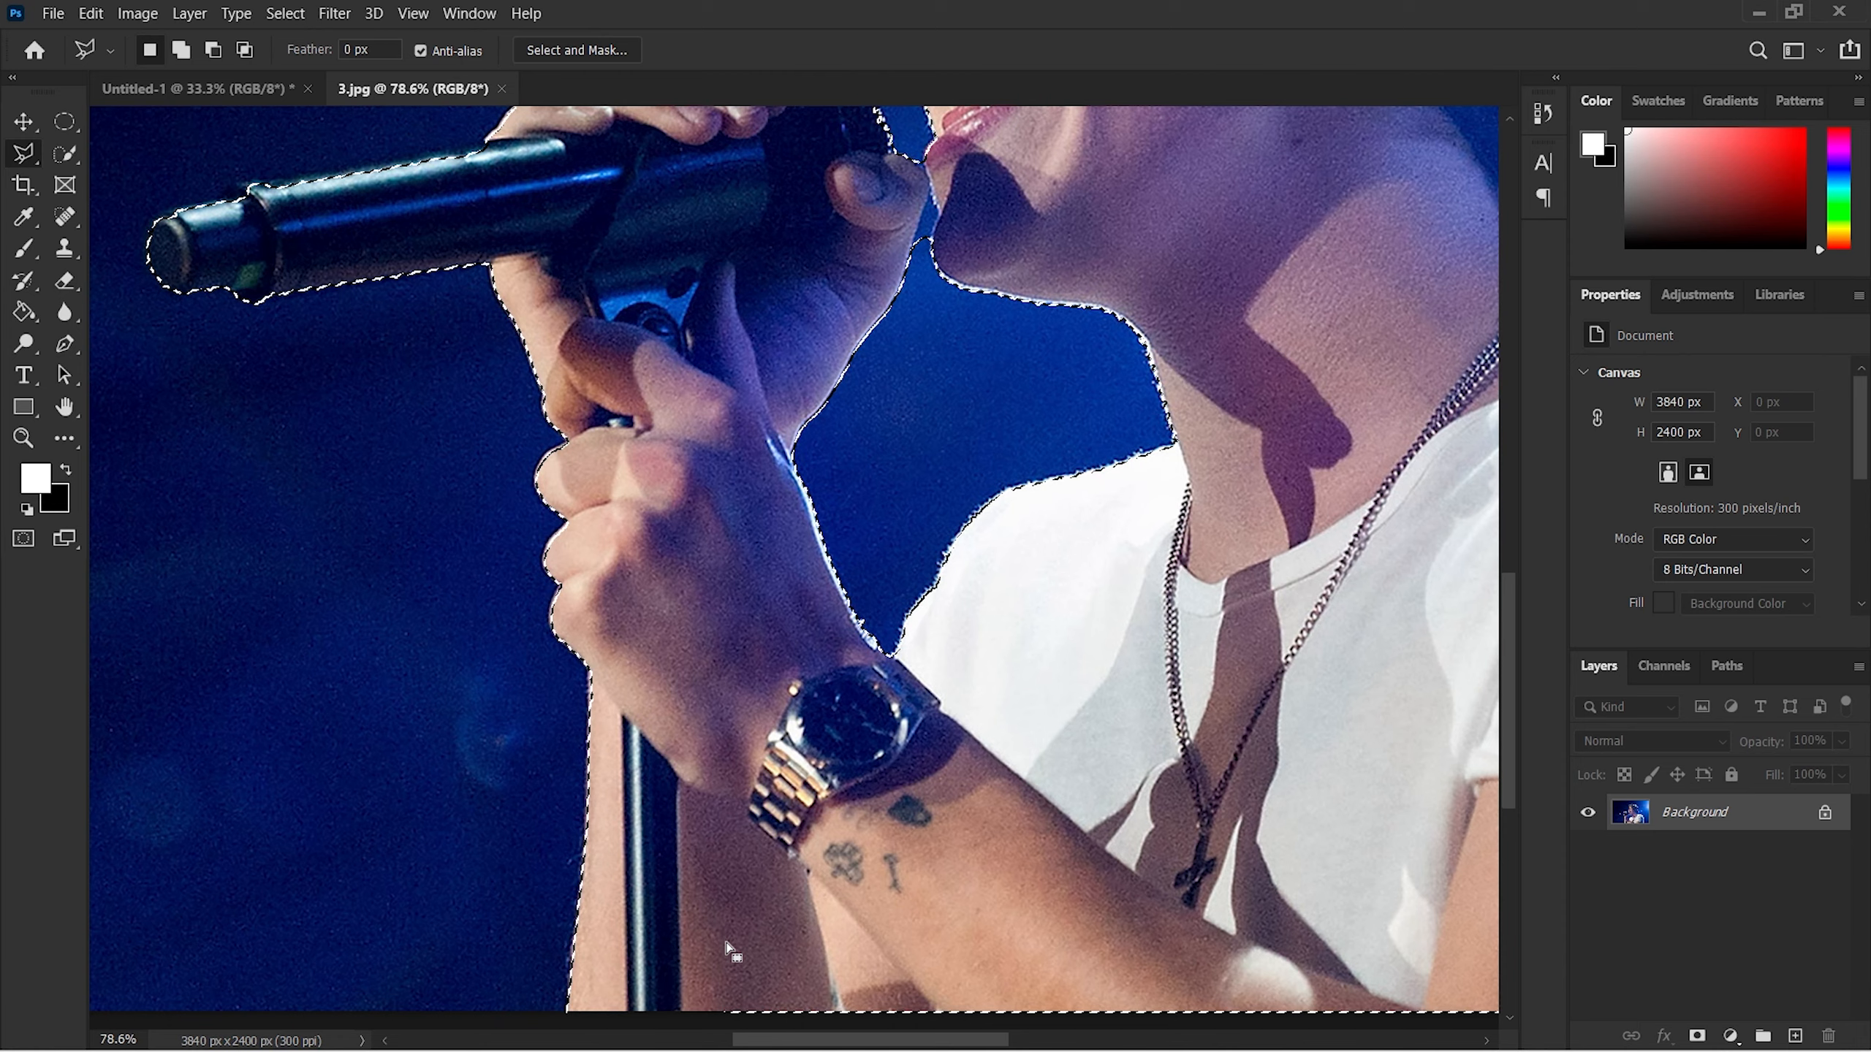
pyautogui.scroll(-1, 725, 942)
pyautogui.scroll(-2, 818, 759)
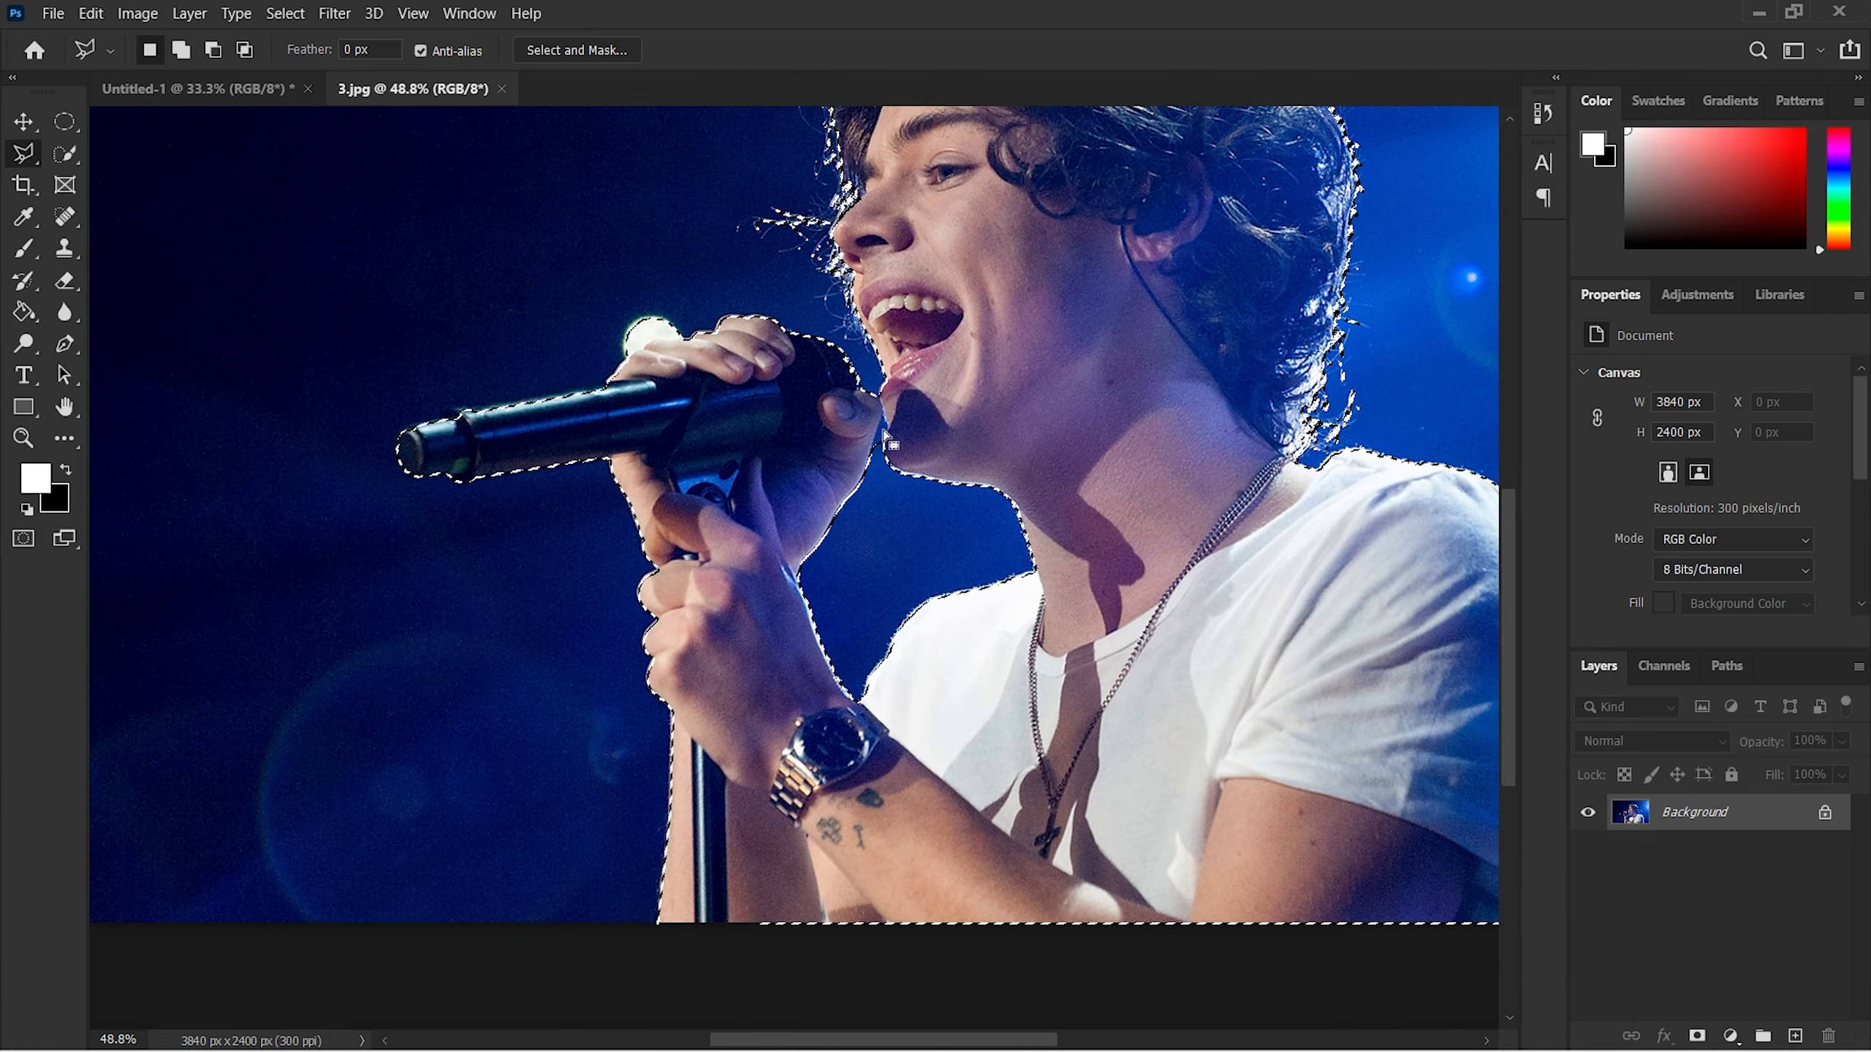
pyautogui.scroll(2, 882, 430)
pyautogui.scroll(3, 900, 447)
pyautogui.scroll(3, 883, 440)
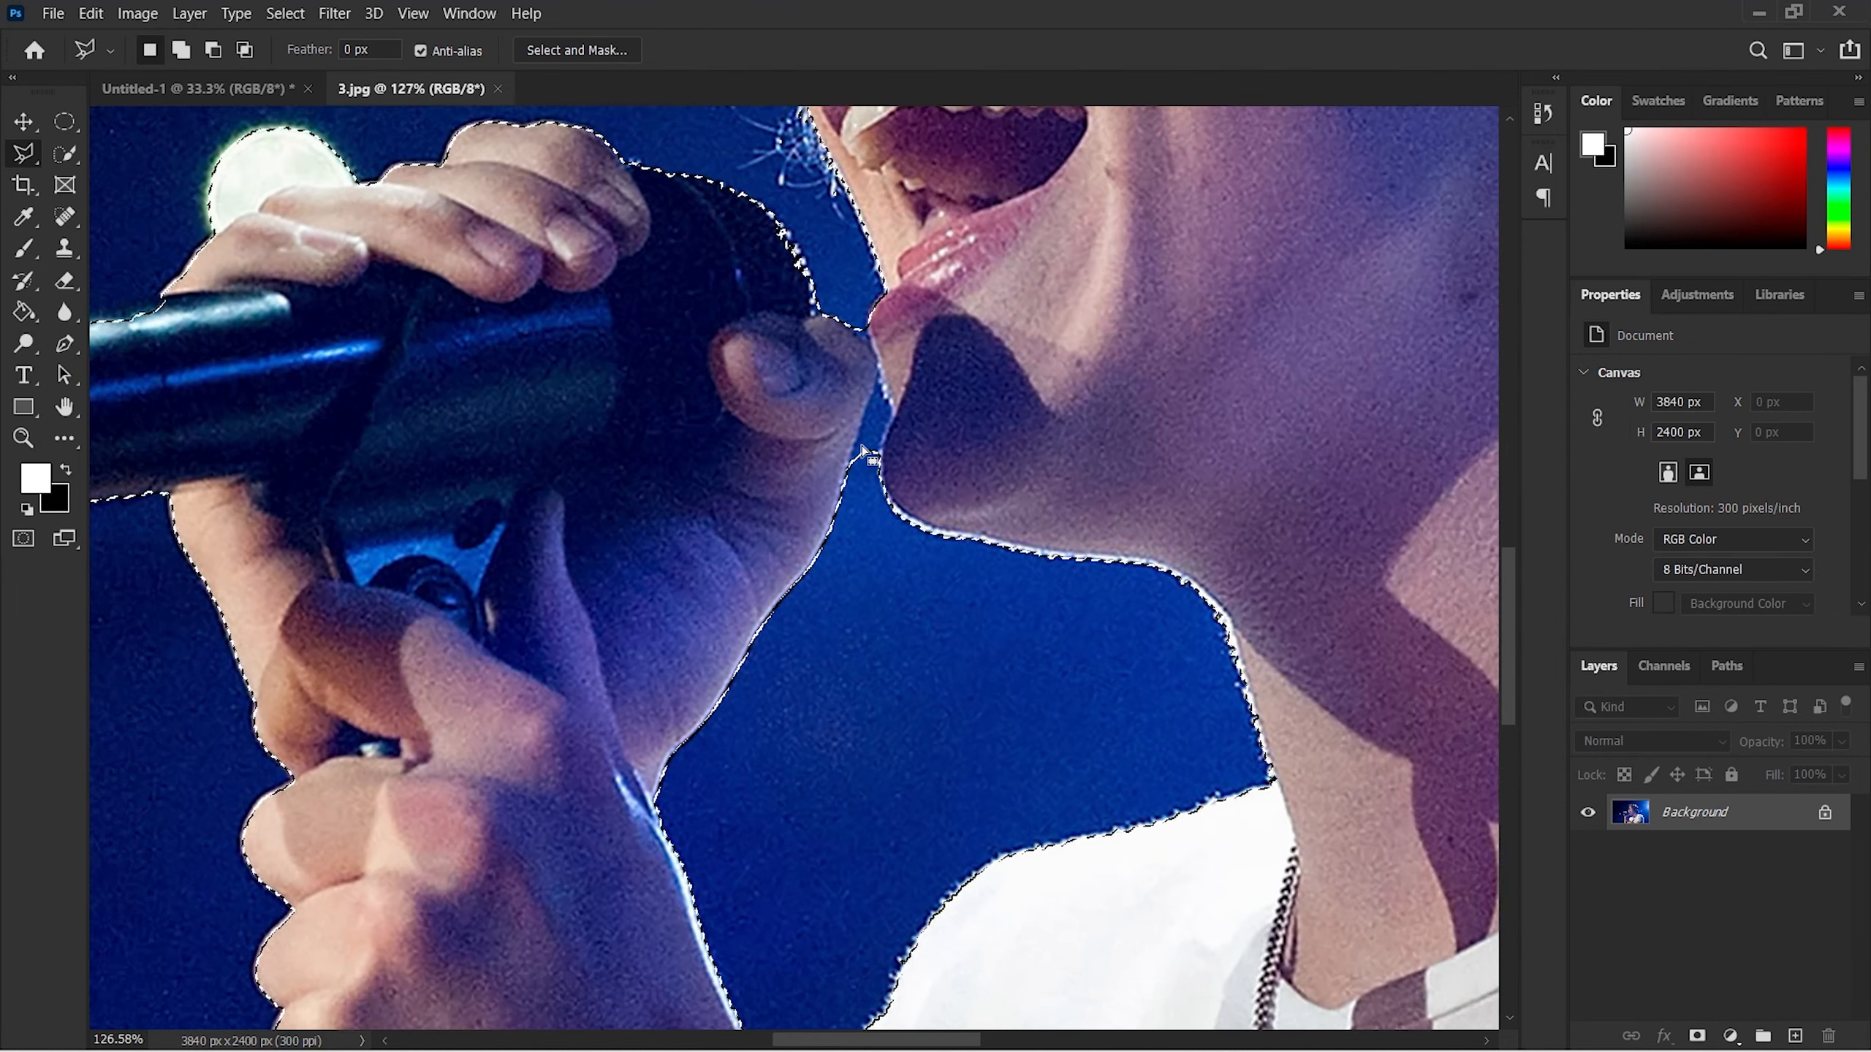
pyautogui.scroll(1, 882, 441)
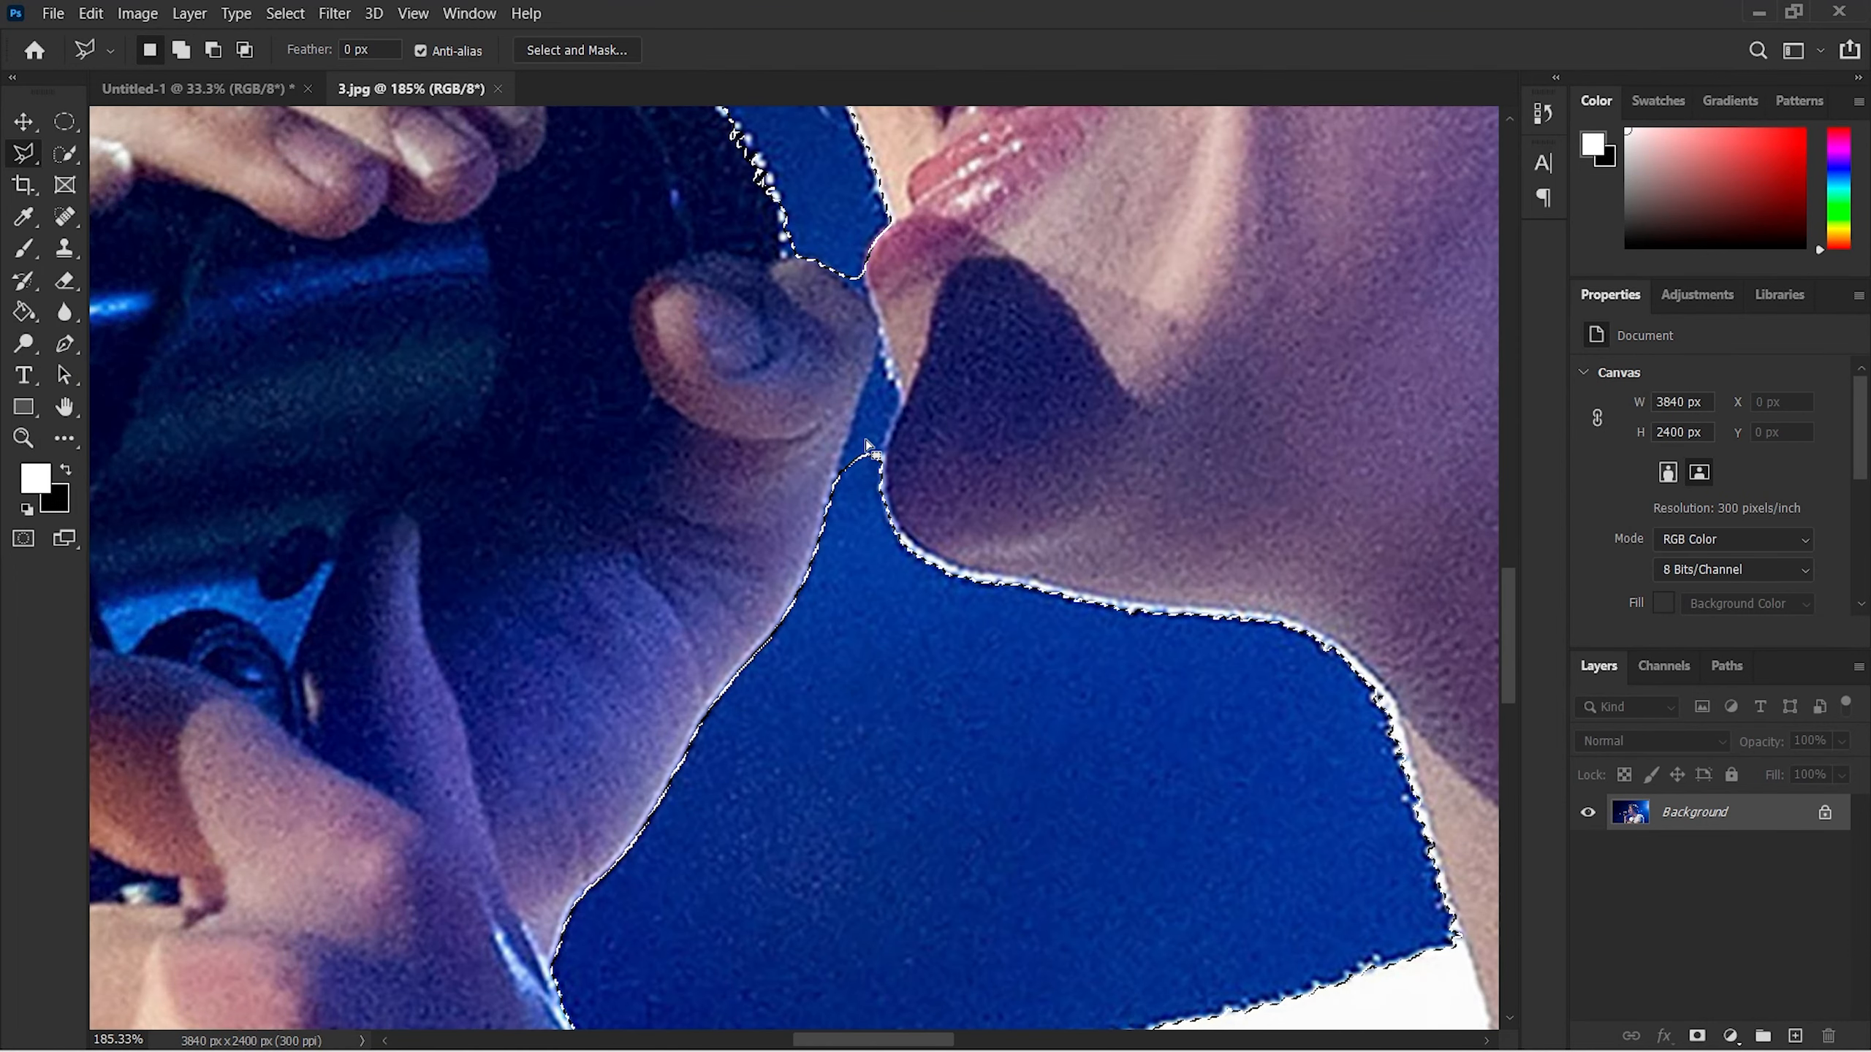
pyautogui.press('alt')
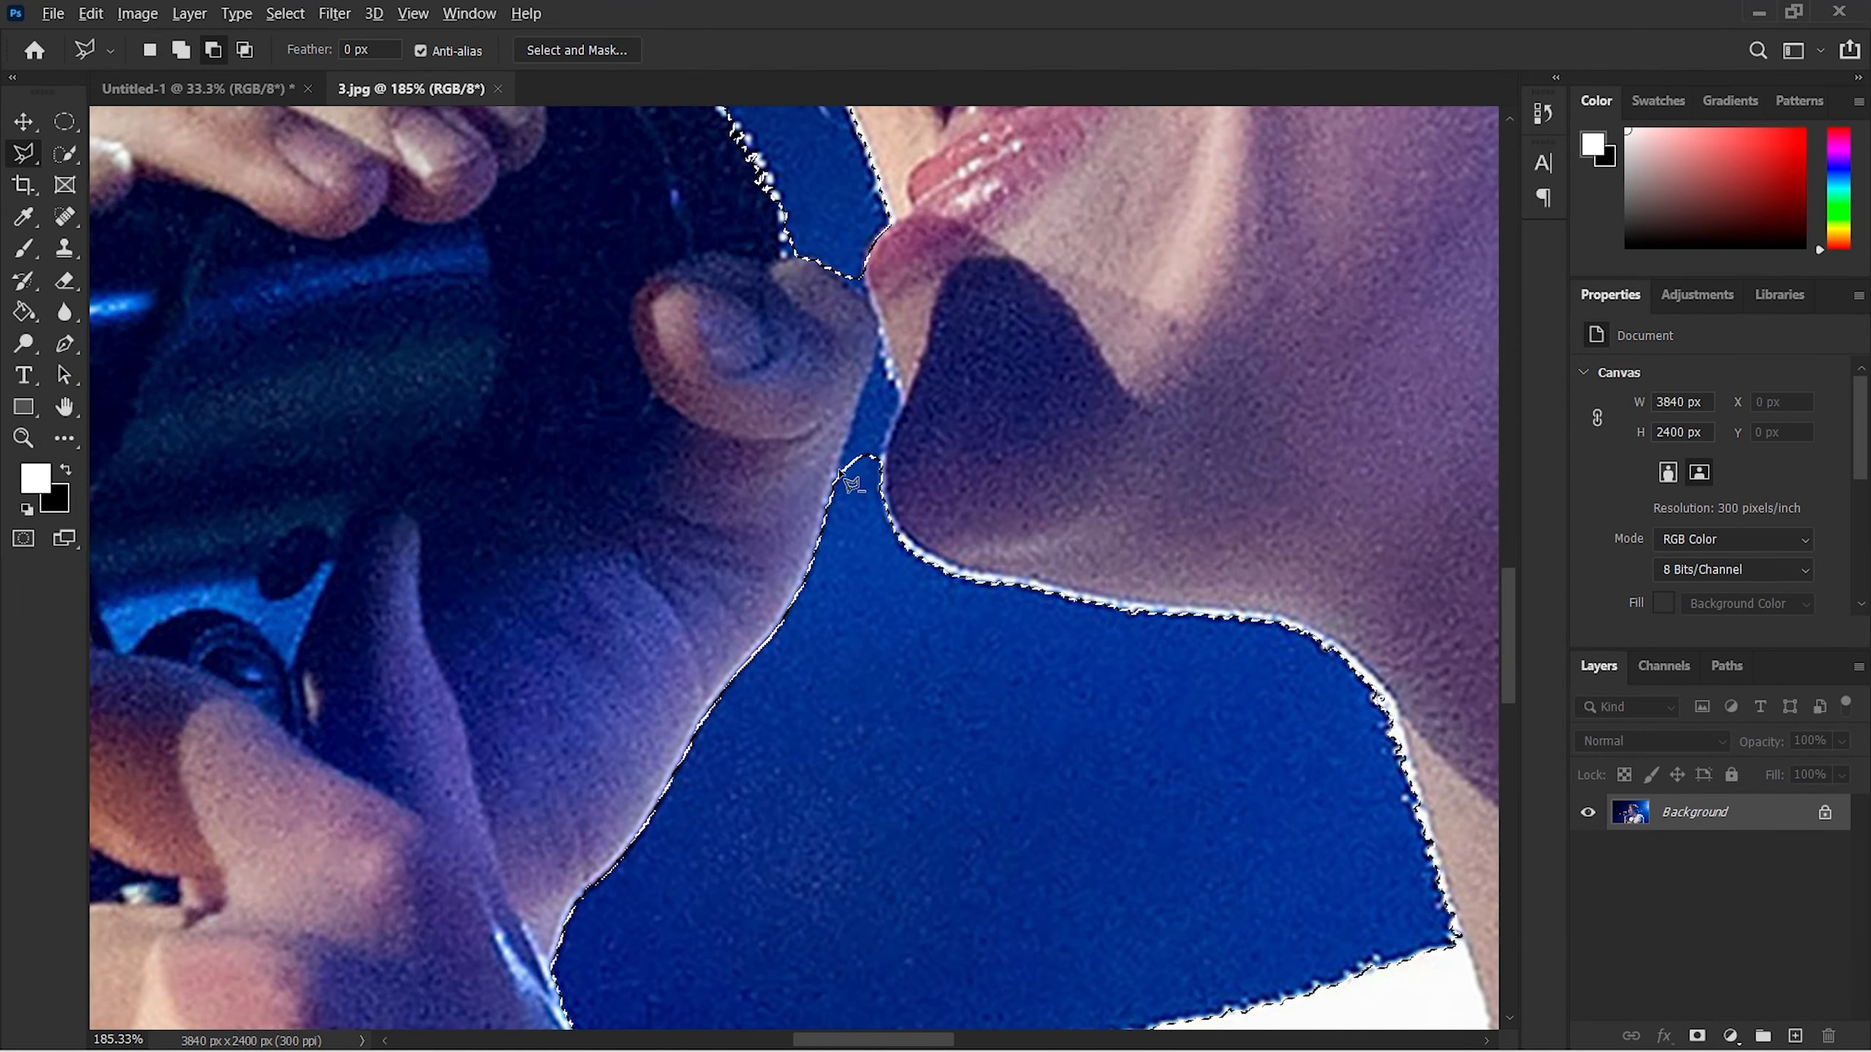
pyautogui.click(838, 475)
pyautogui.click(883, 346)
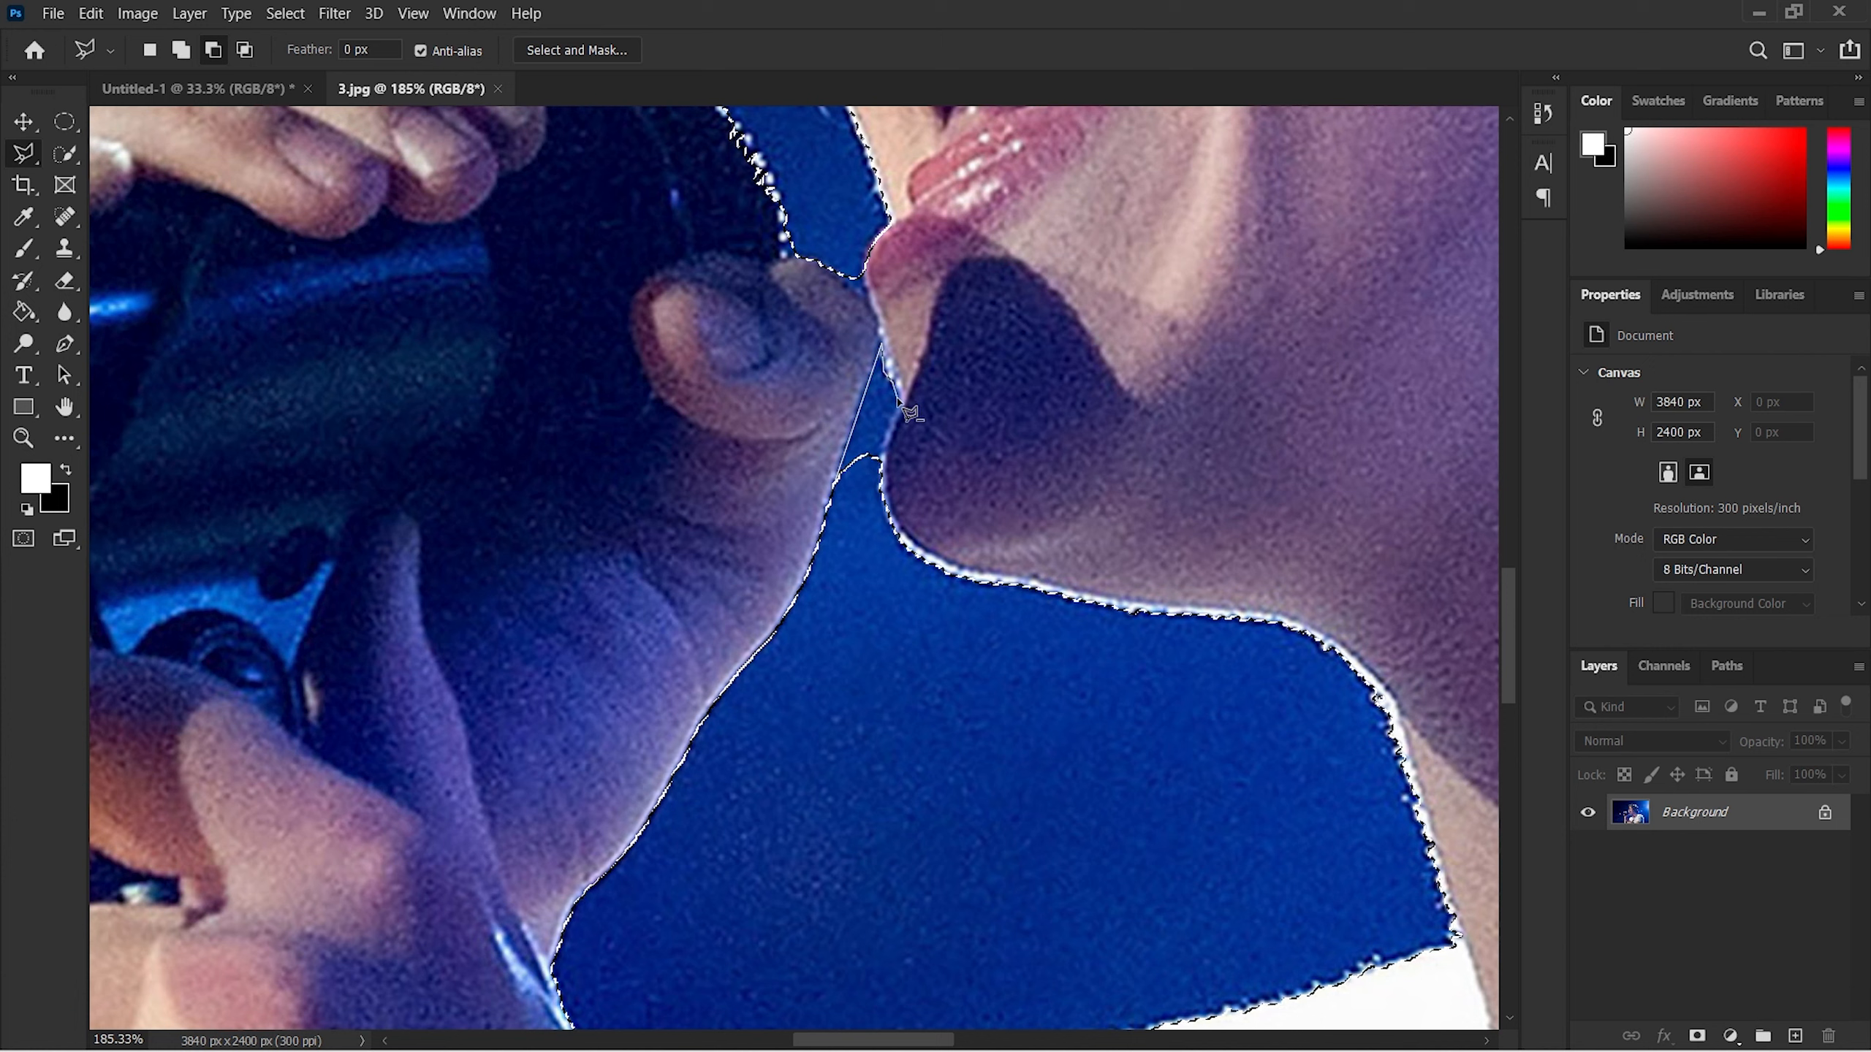
pyautogui.click(899, 400)
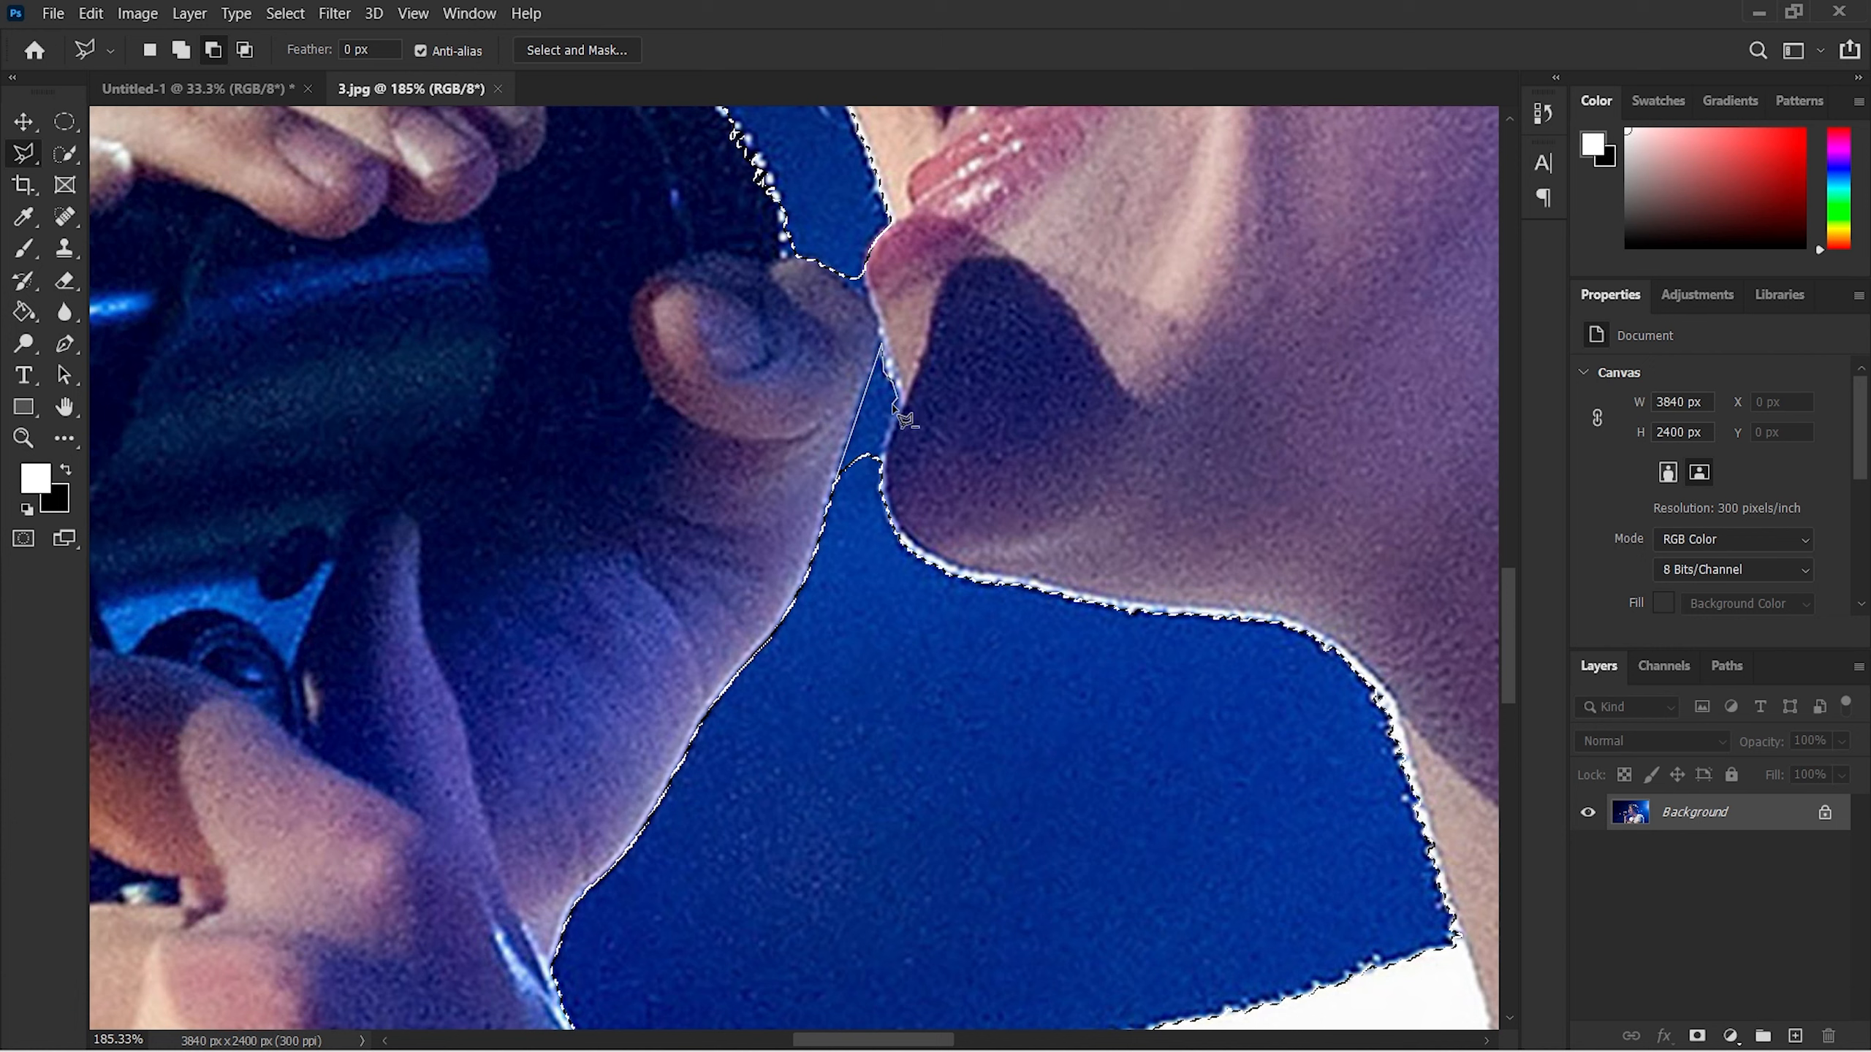
pyautogui.click(880, 453)
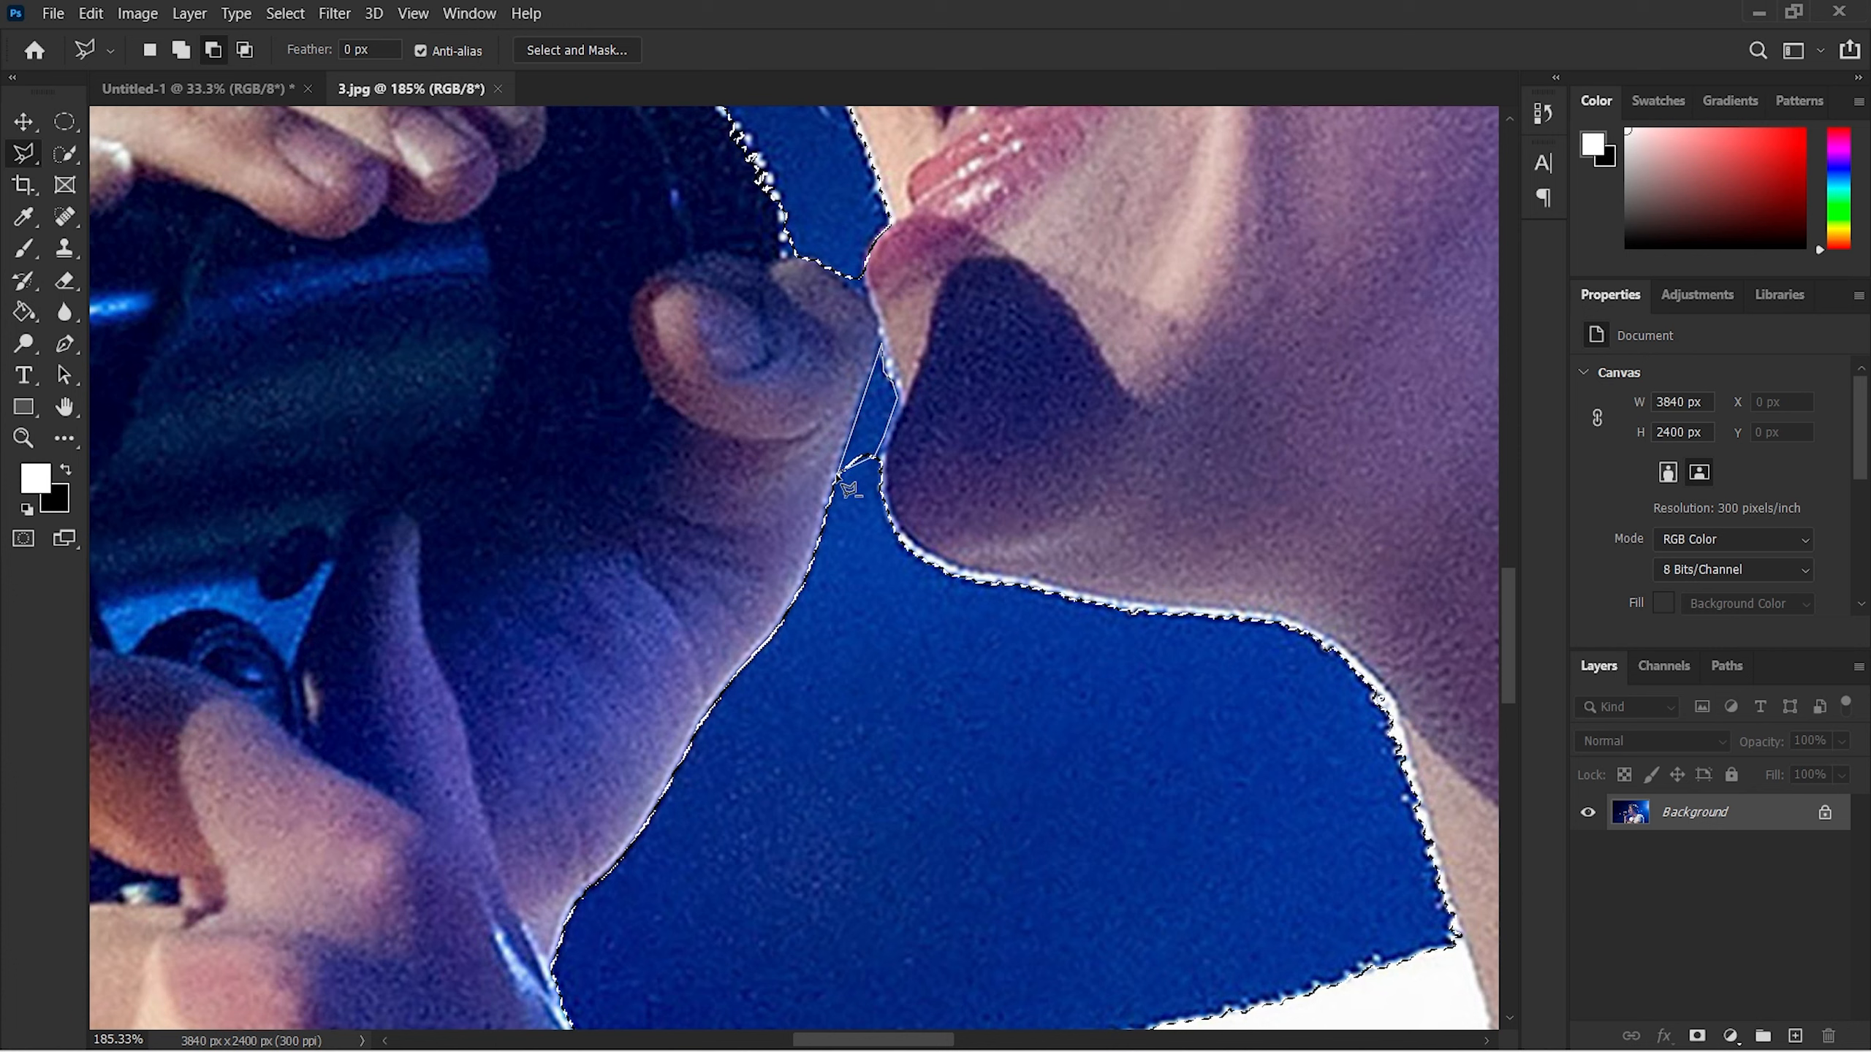
pyautogui.doubleClick(839, 477)
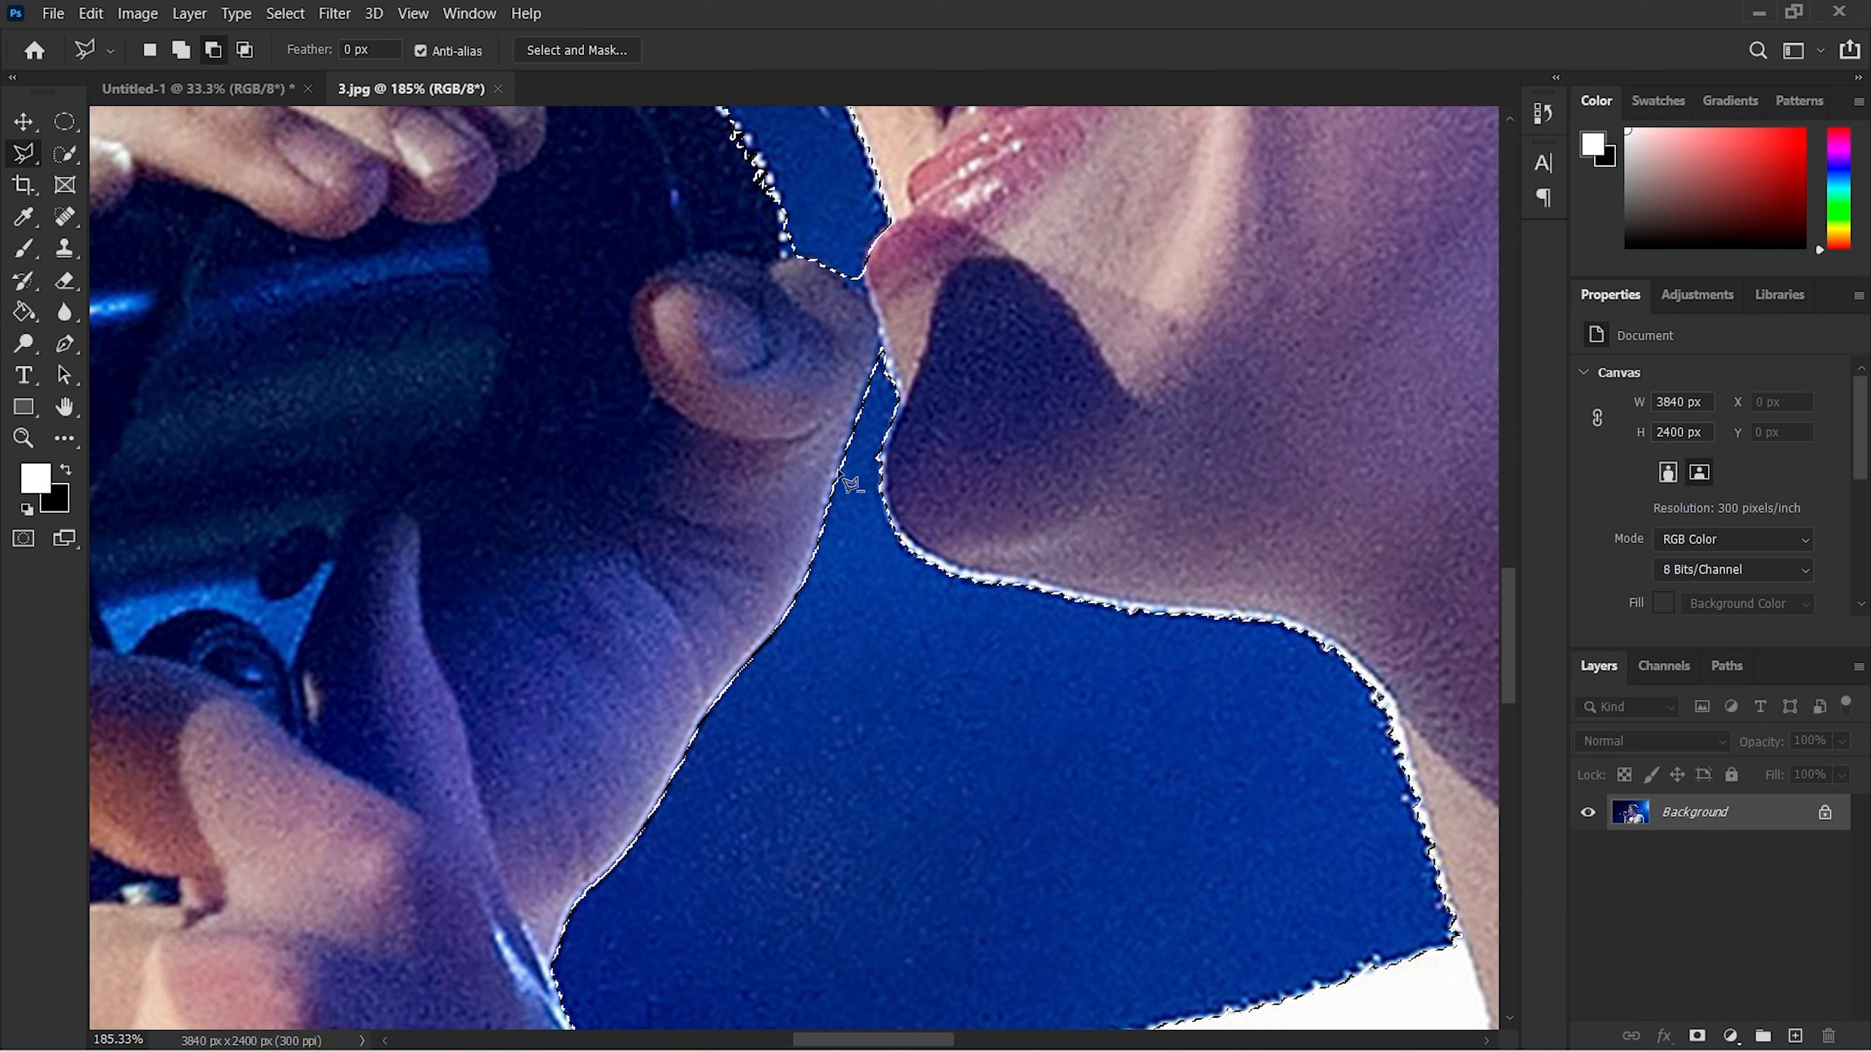
# Step: Copy the selected singer to a new layer and hide the Background layer of 3.jpg
pyautogui.scroll(-5, 836, 494)
pyautogui.scroll(-5, 898, 503)
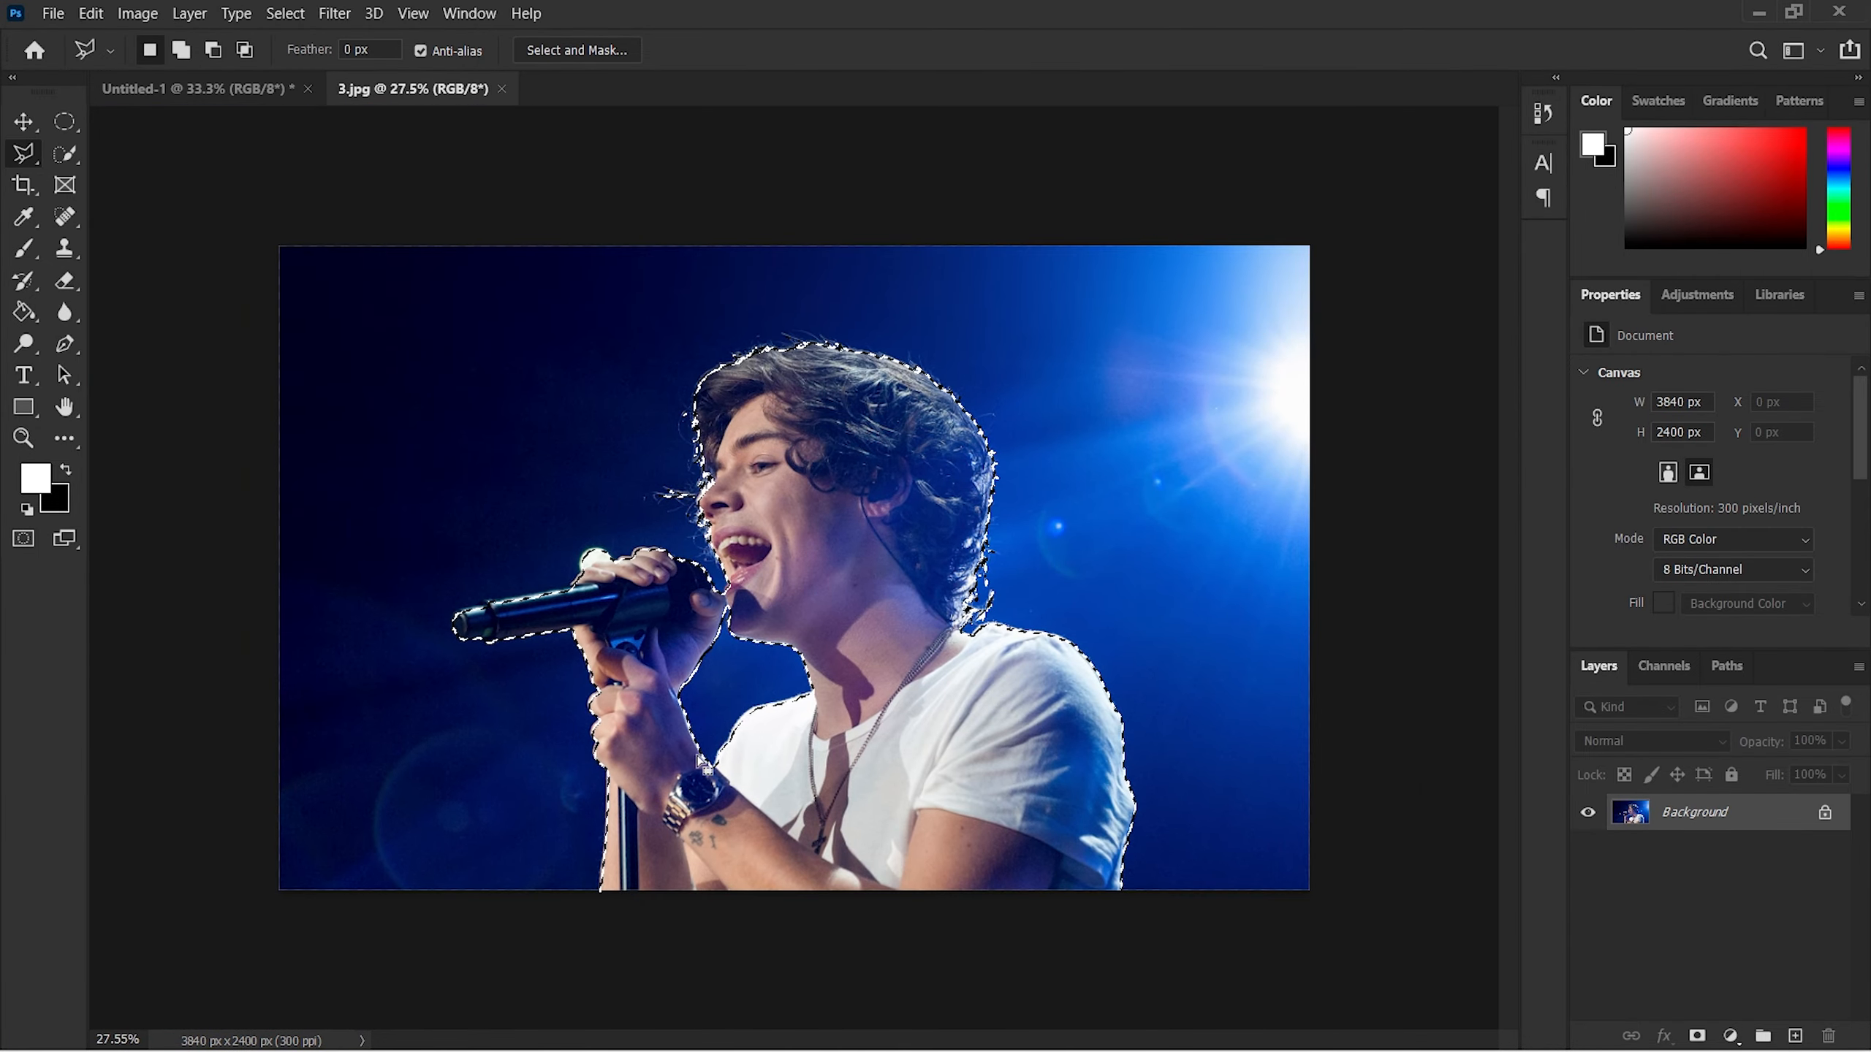
pyautogui.scroll(4, 699, 766)
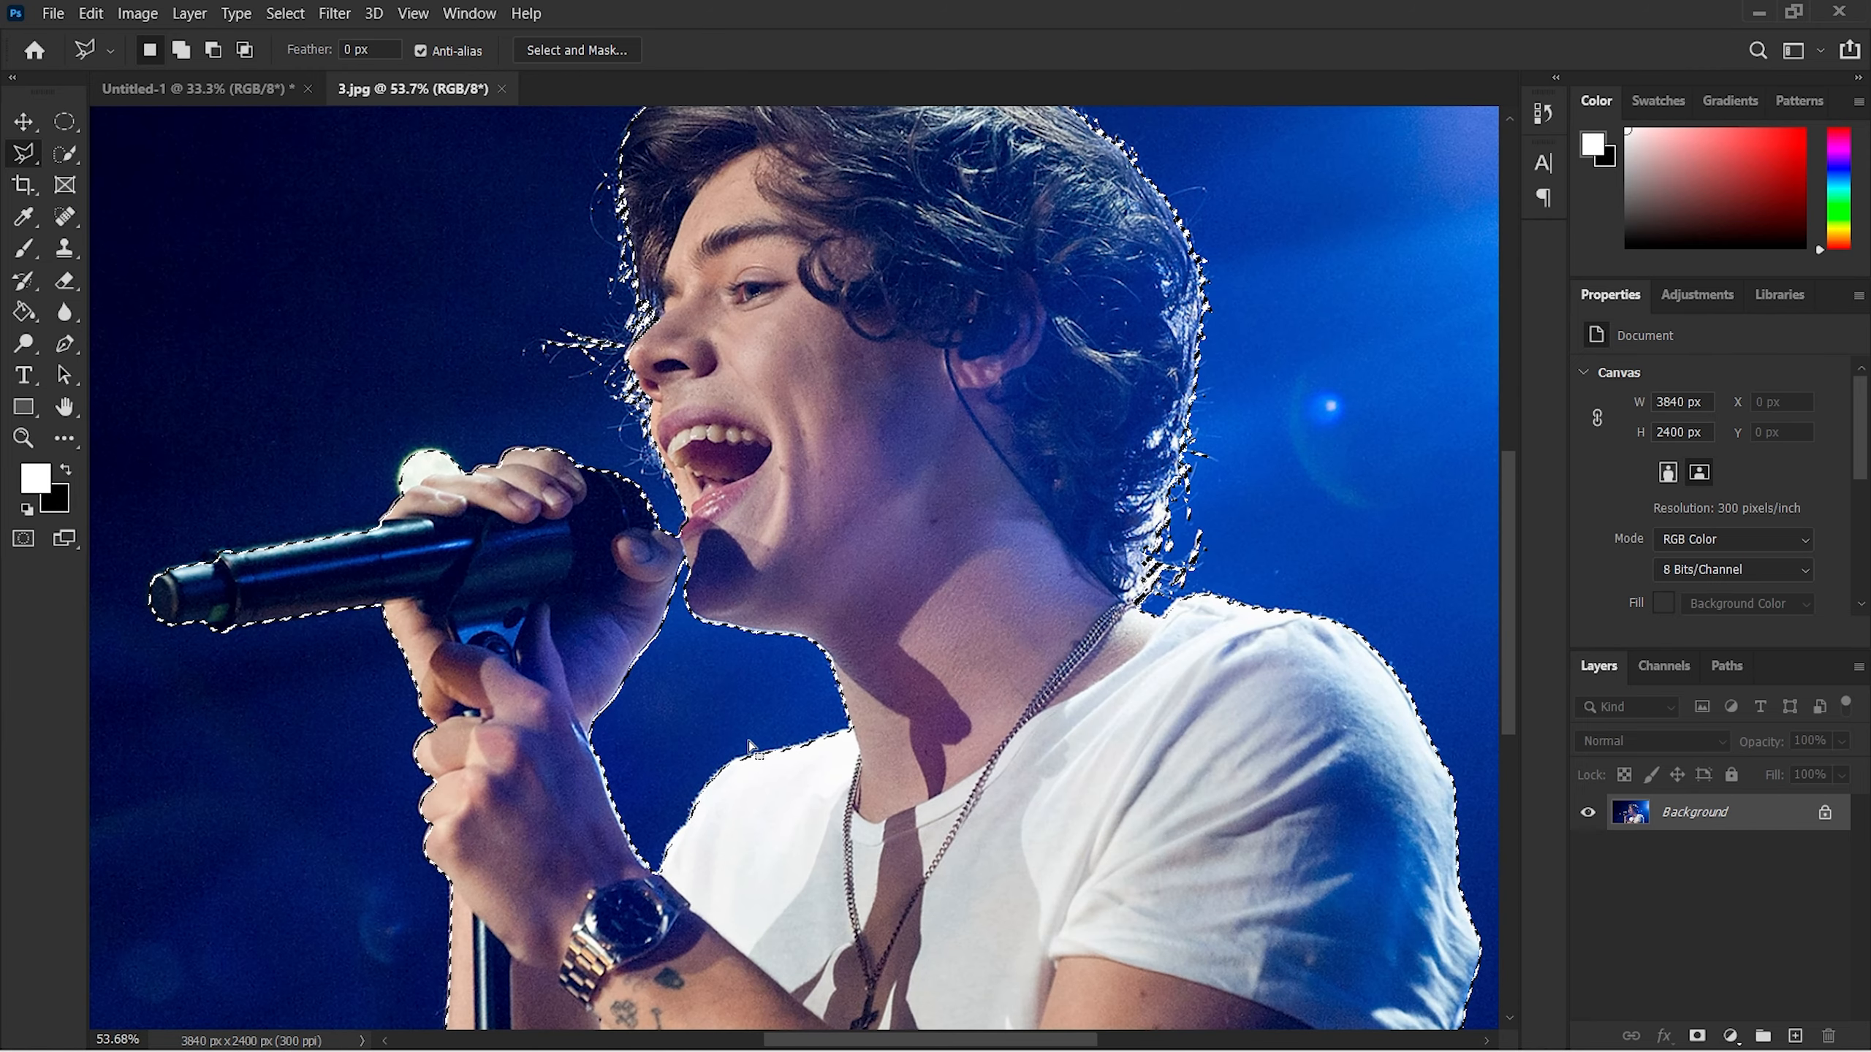
pyautogui.scroll(-4, 749, 740)
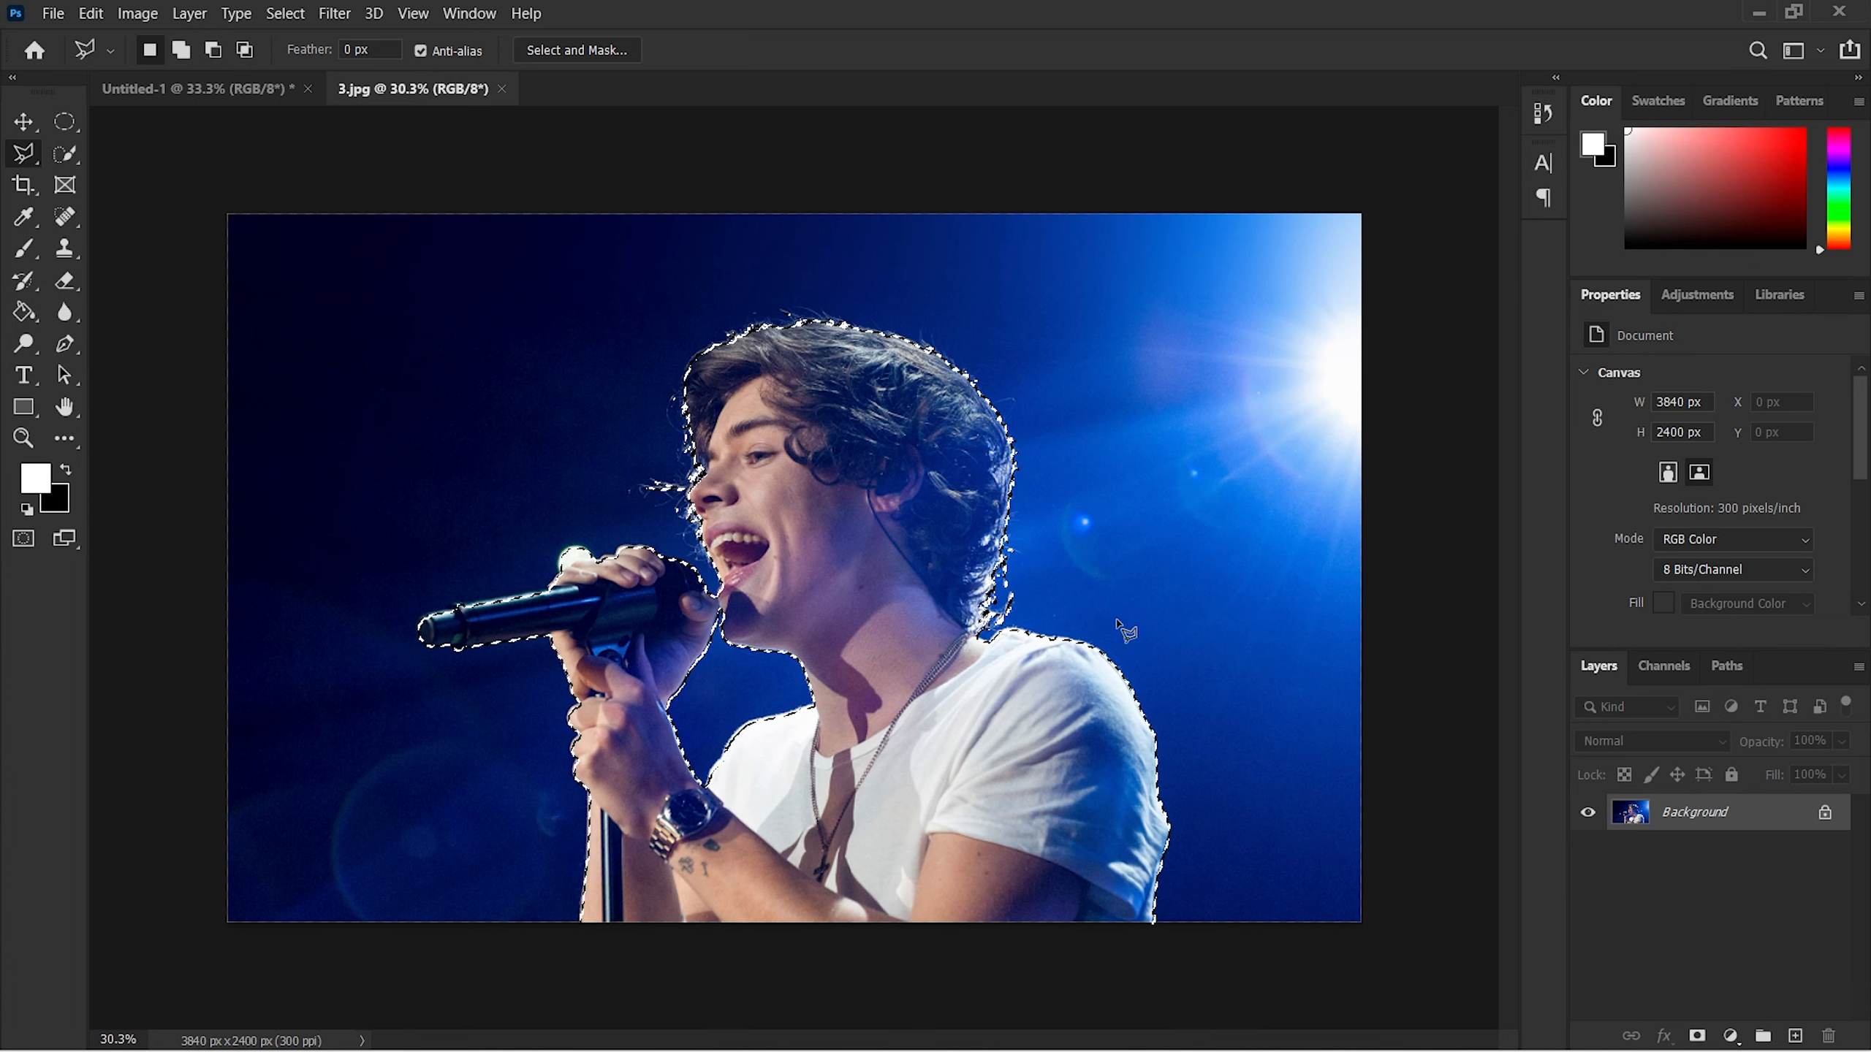
pyautogui.hotkey('ctrl', 'j')
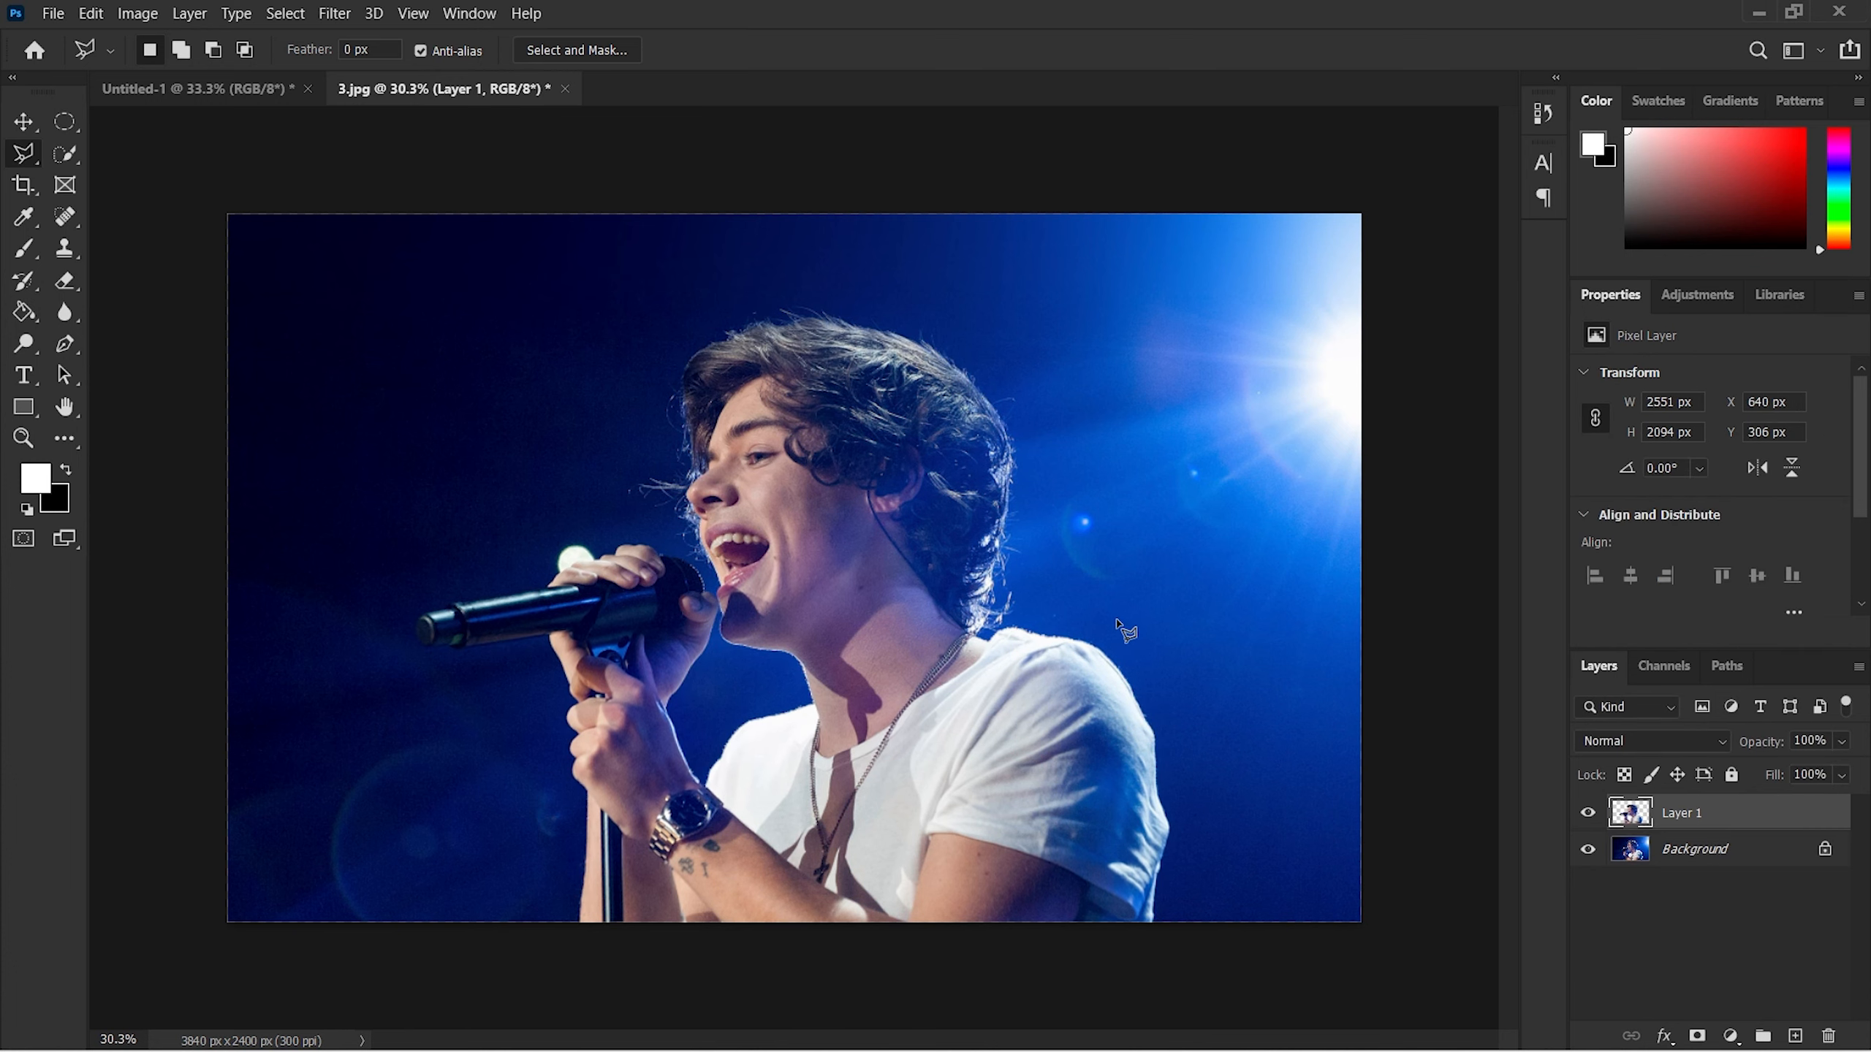
pyautogui.click(1587, 850)
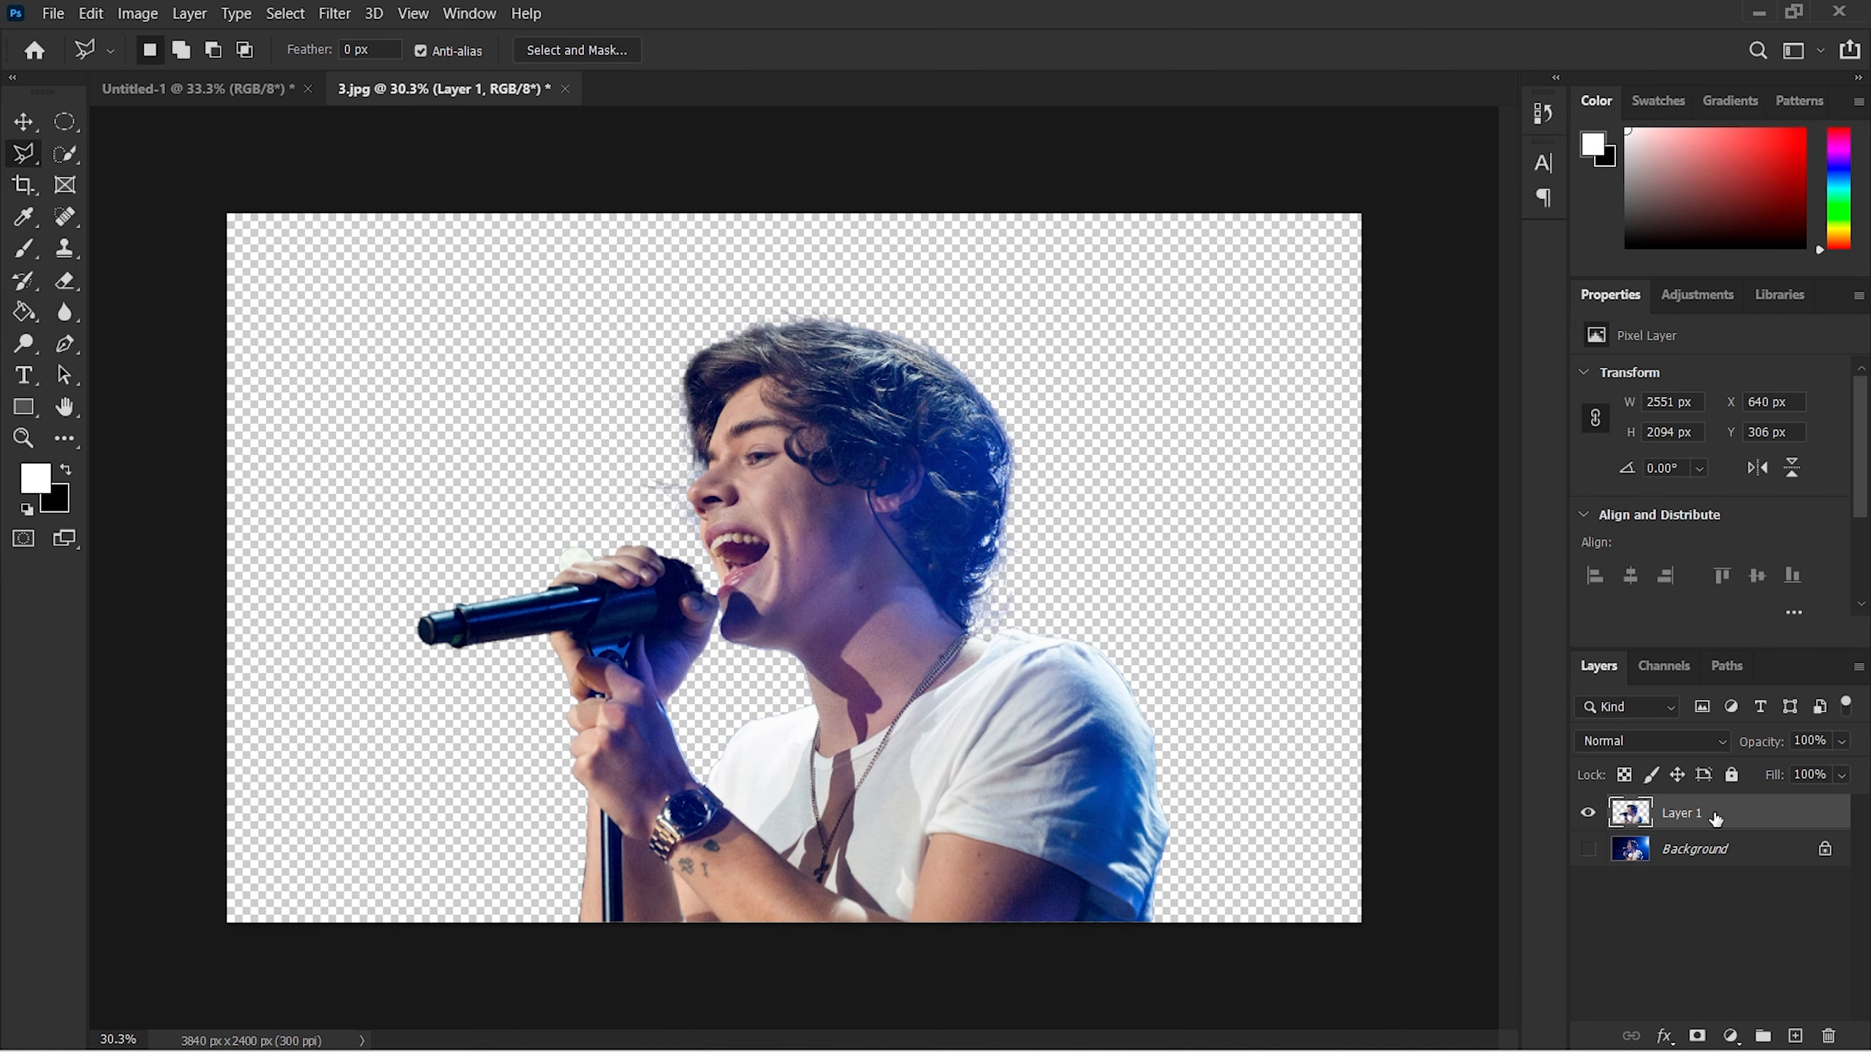
# Step: Duplicate the singer cutout layer into the Untitled-1 document
pyautogui.click(220, 91)
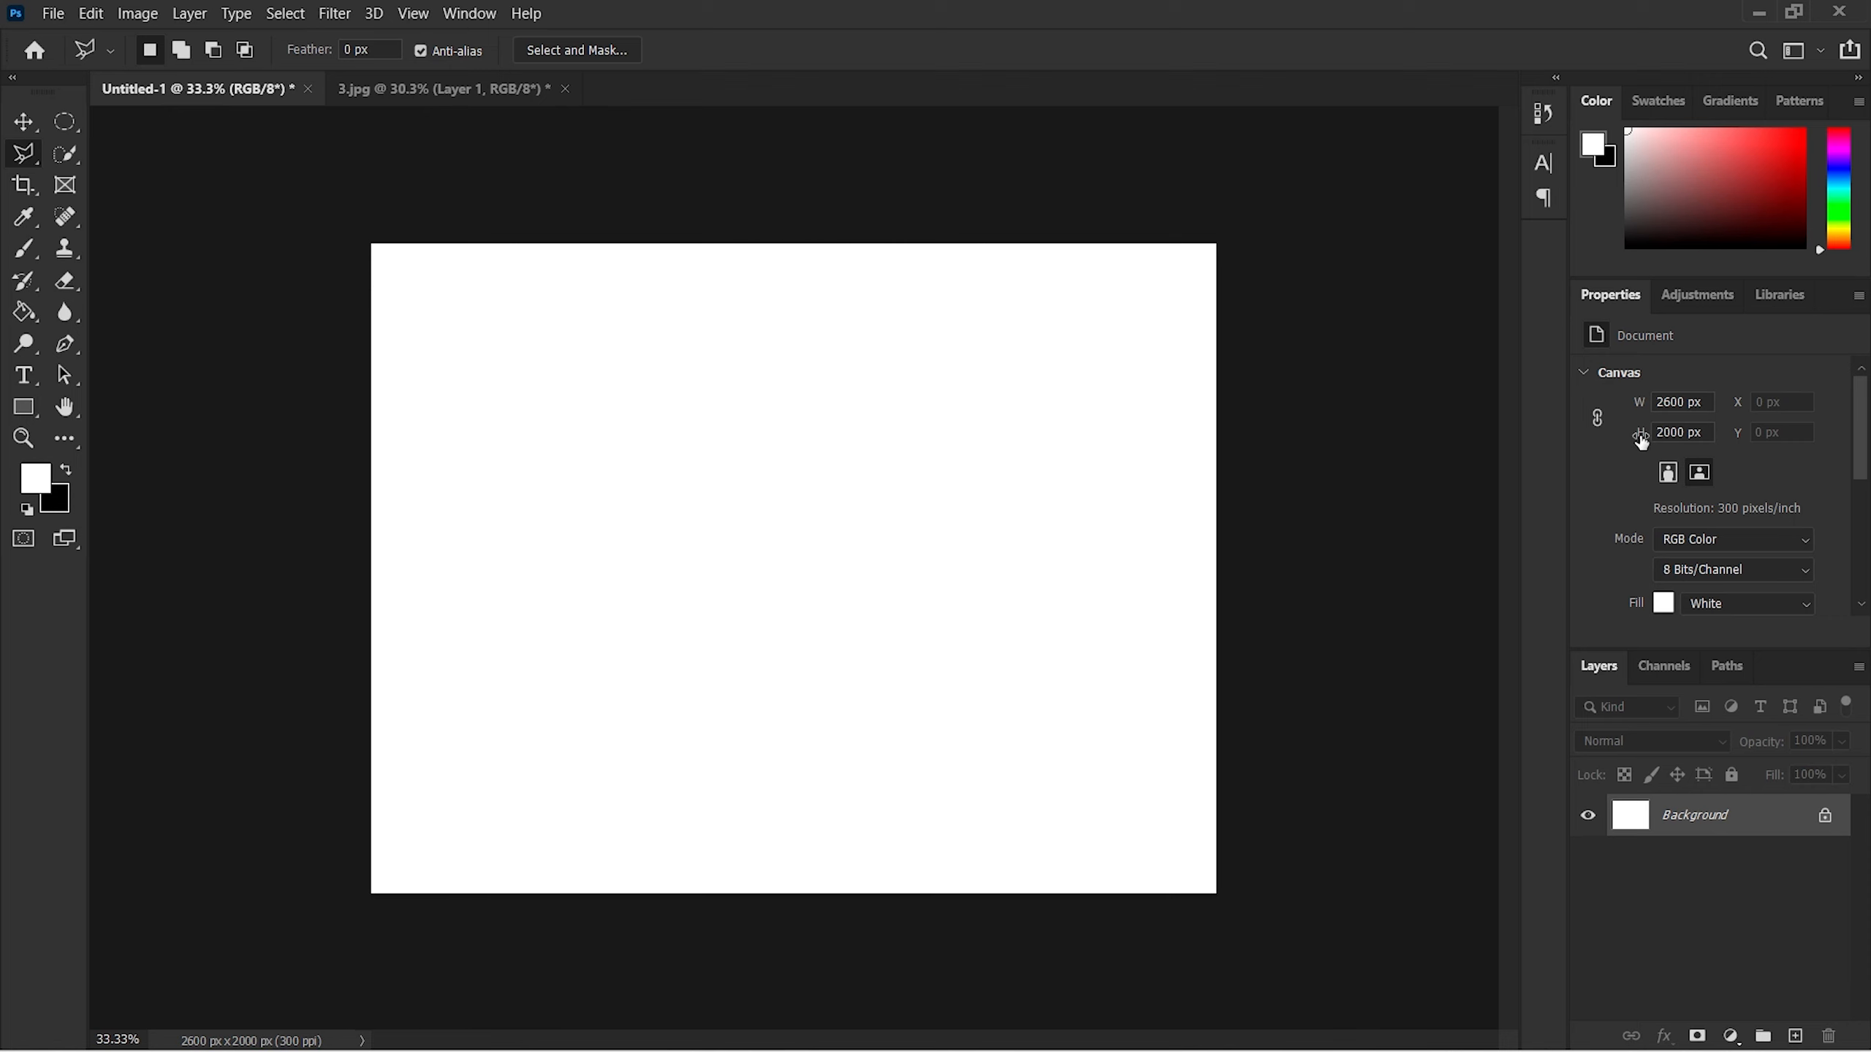
pyautogui.hotkey('ctrl', 'v')
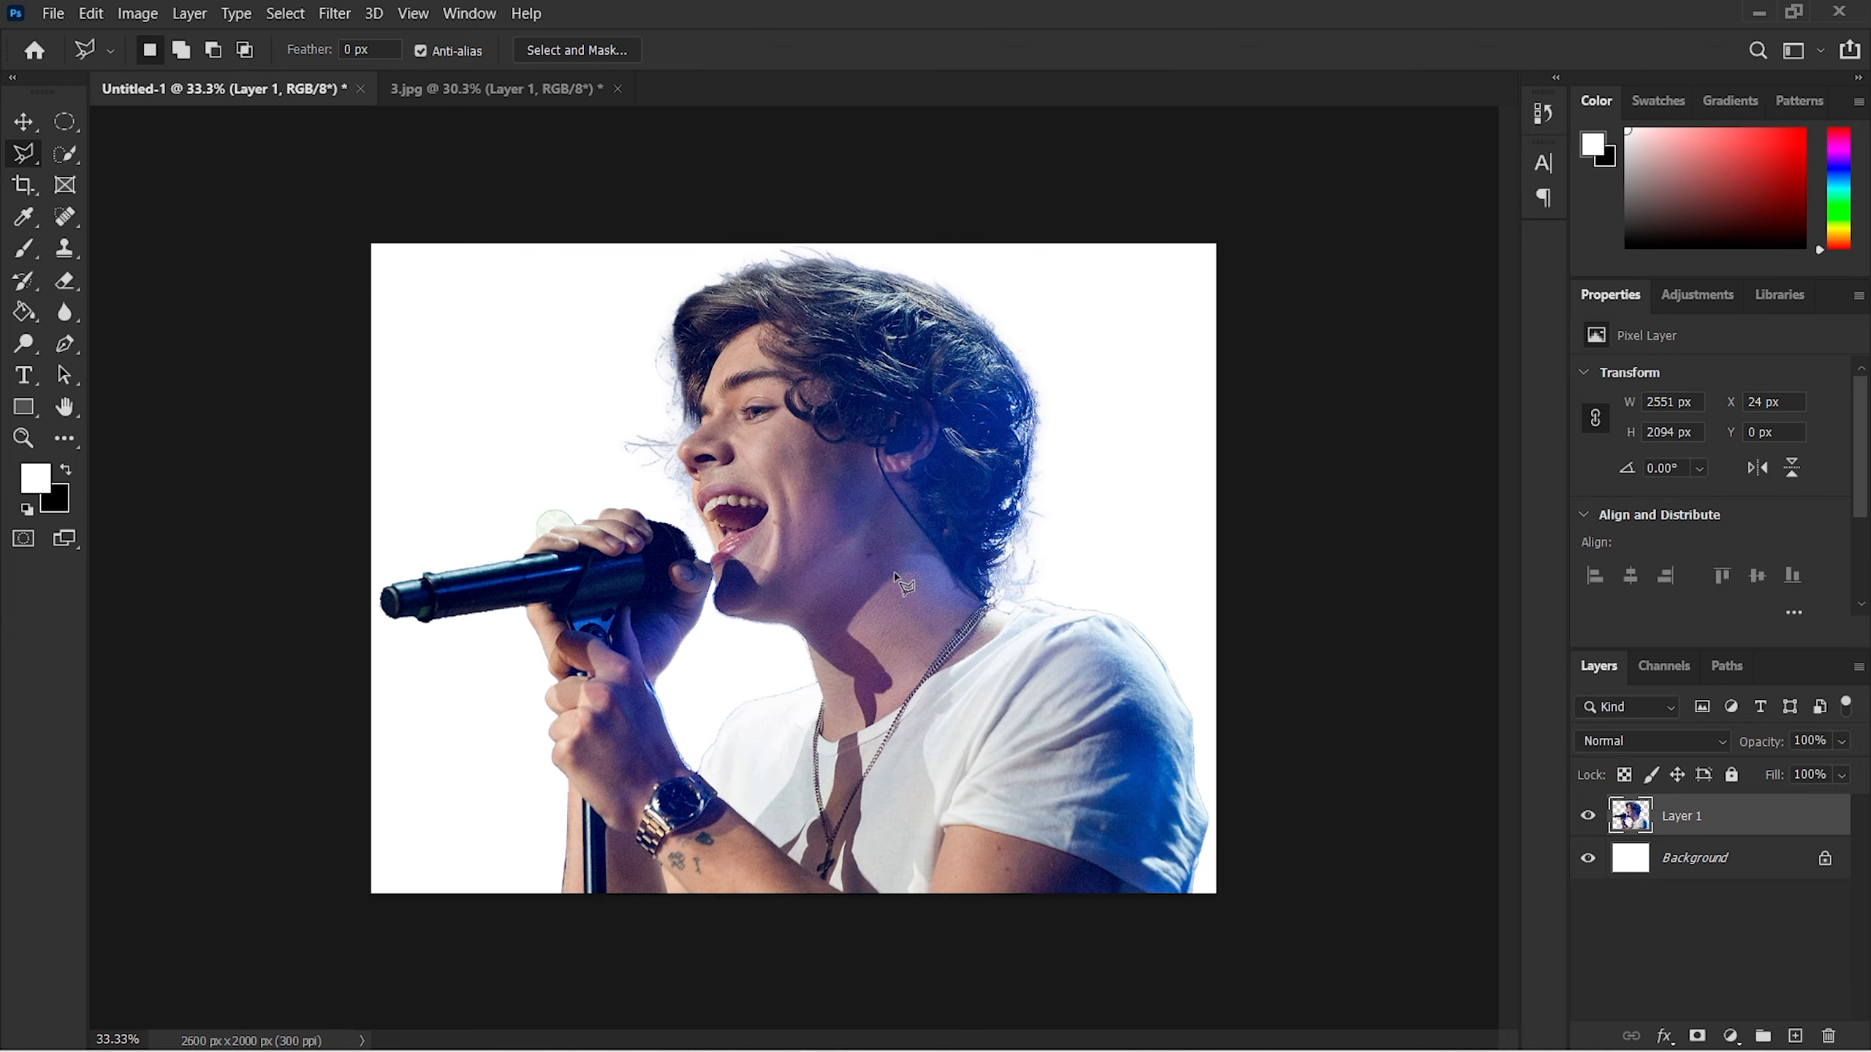
# Step: Scale the singer cutout to about 43.88% with Free Transform and centre it horizontally in the upper part of the white canvas
pyautogui.hotkey('ctrl', '-')
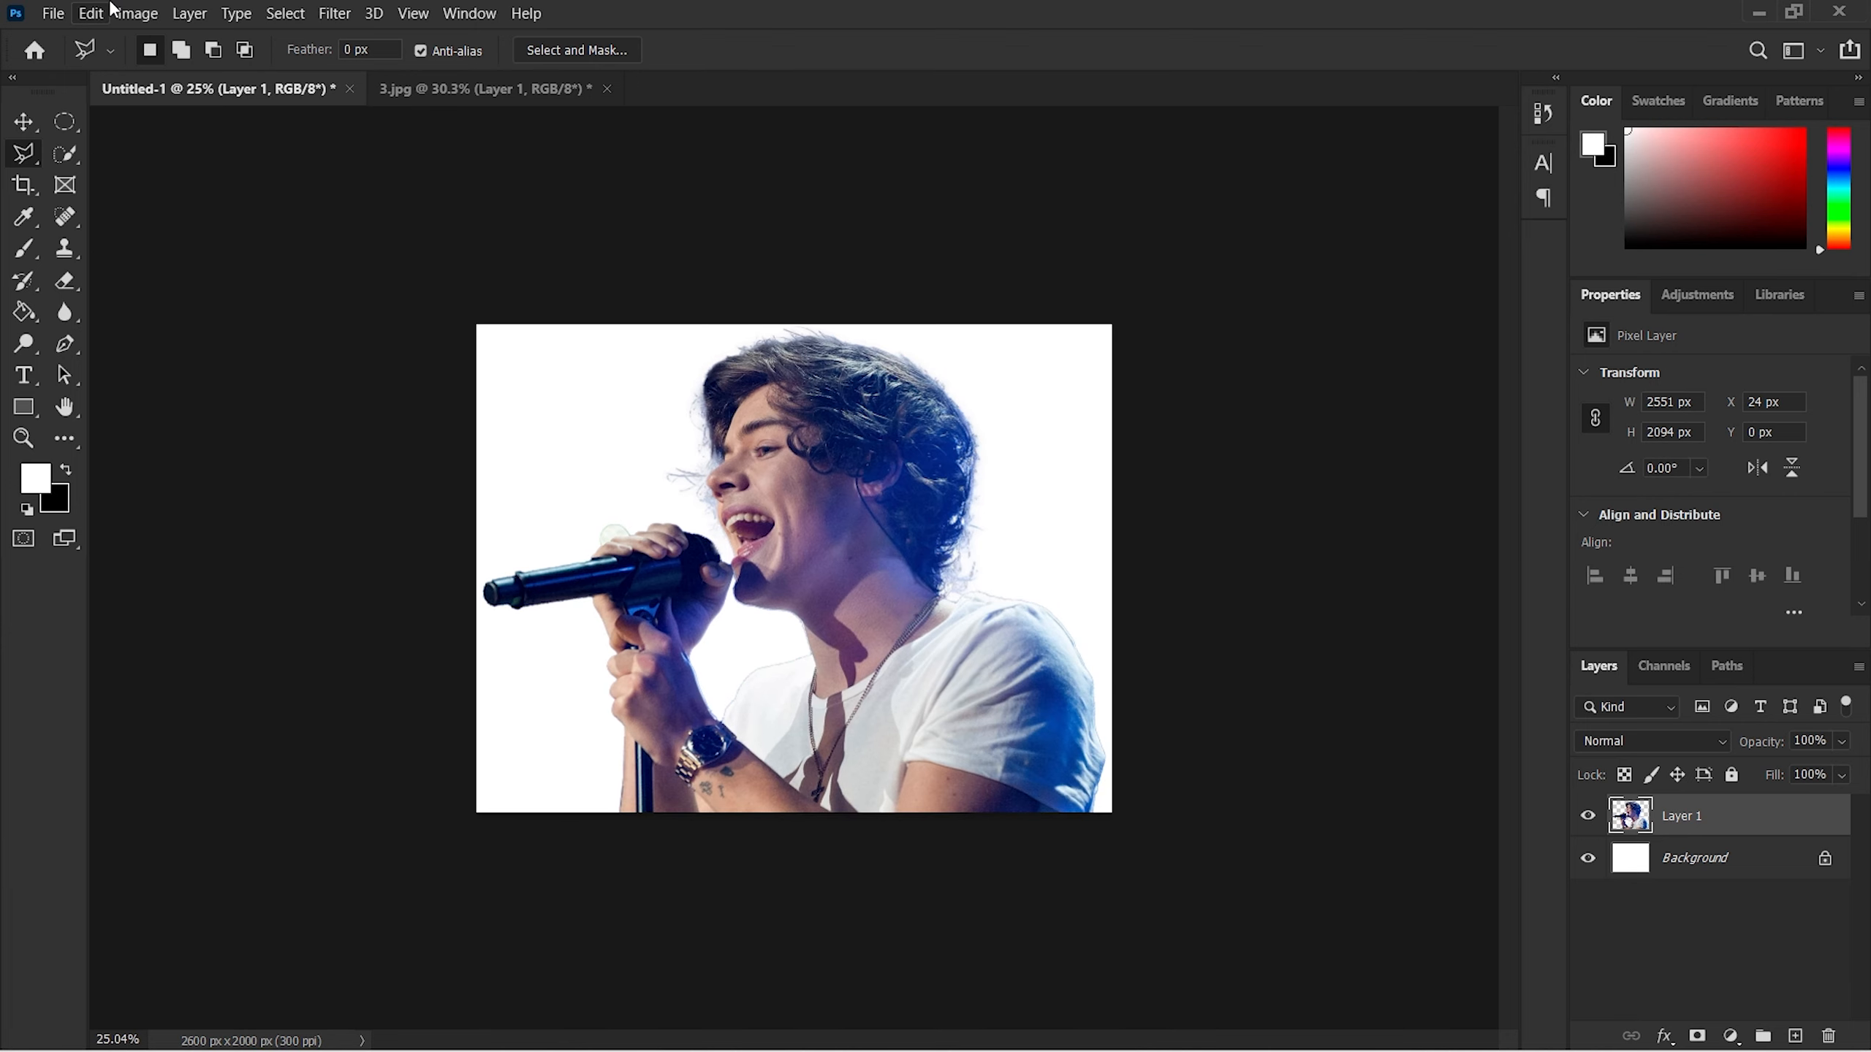
pyautogui.click(91, 13)
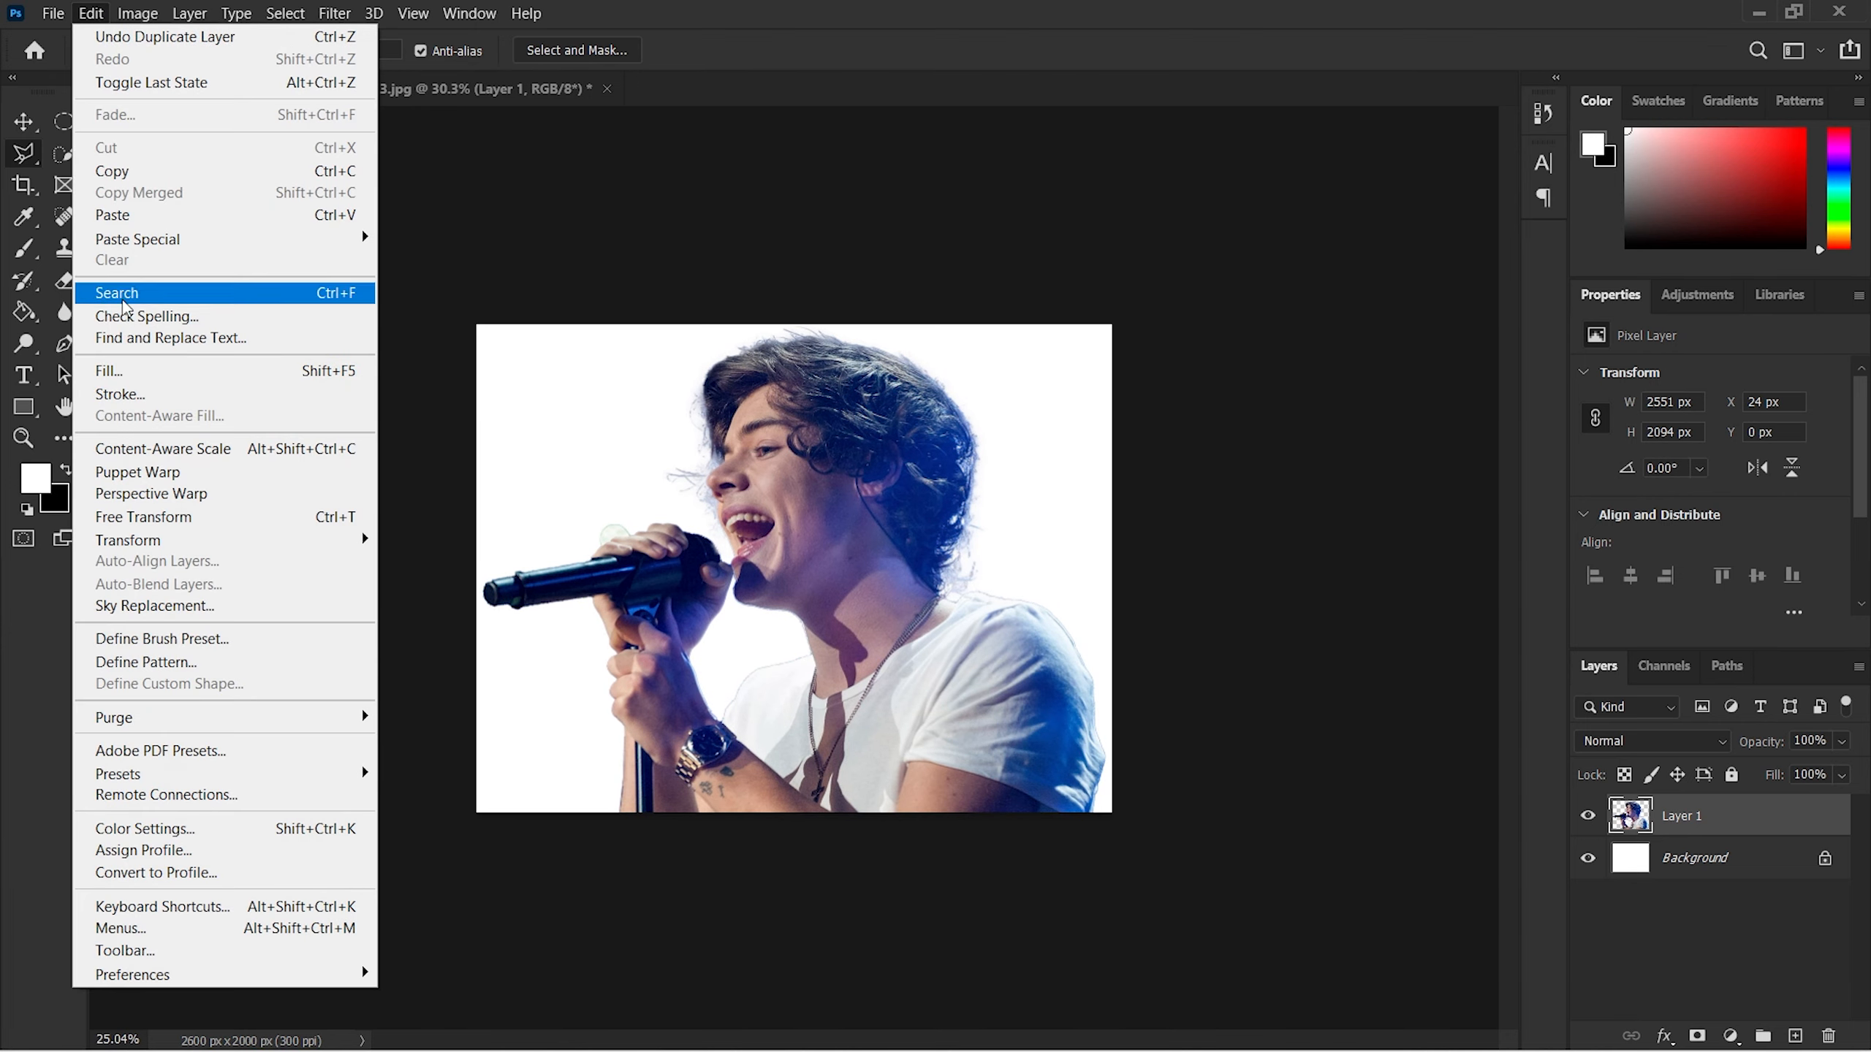
pyautogui.click(142, 517)
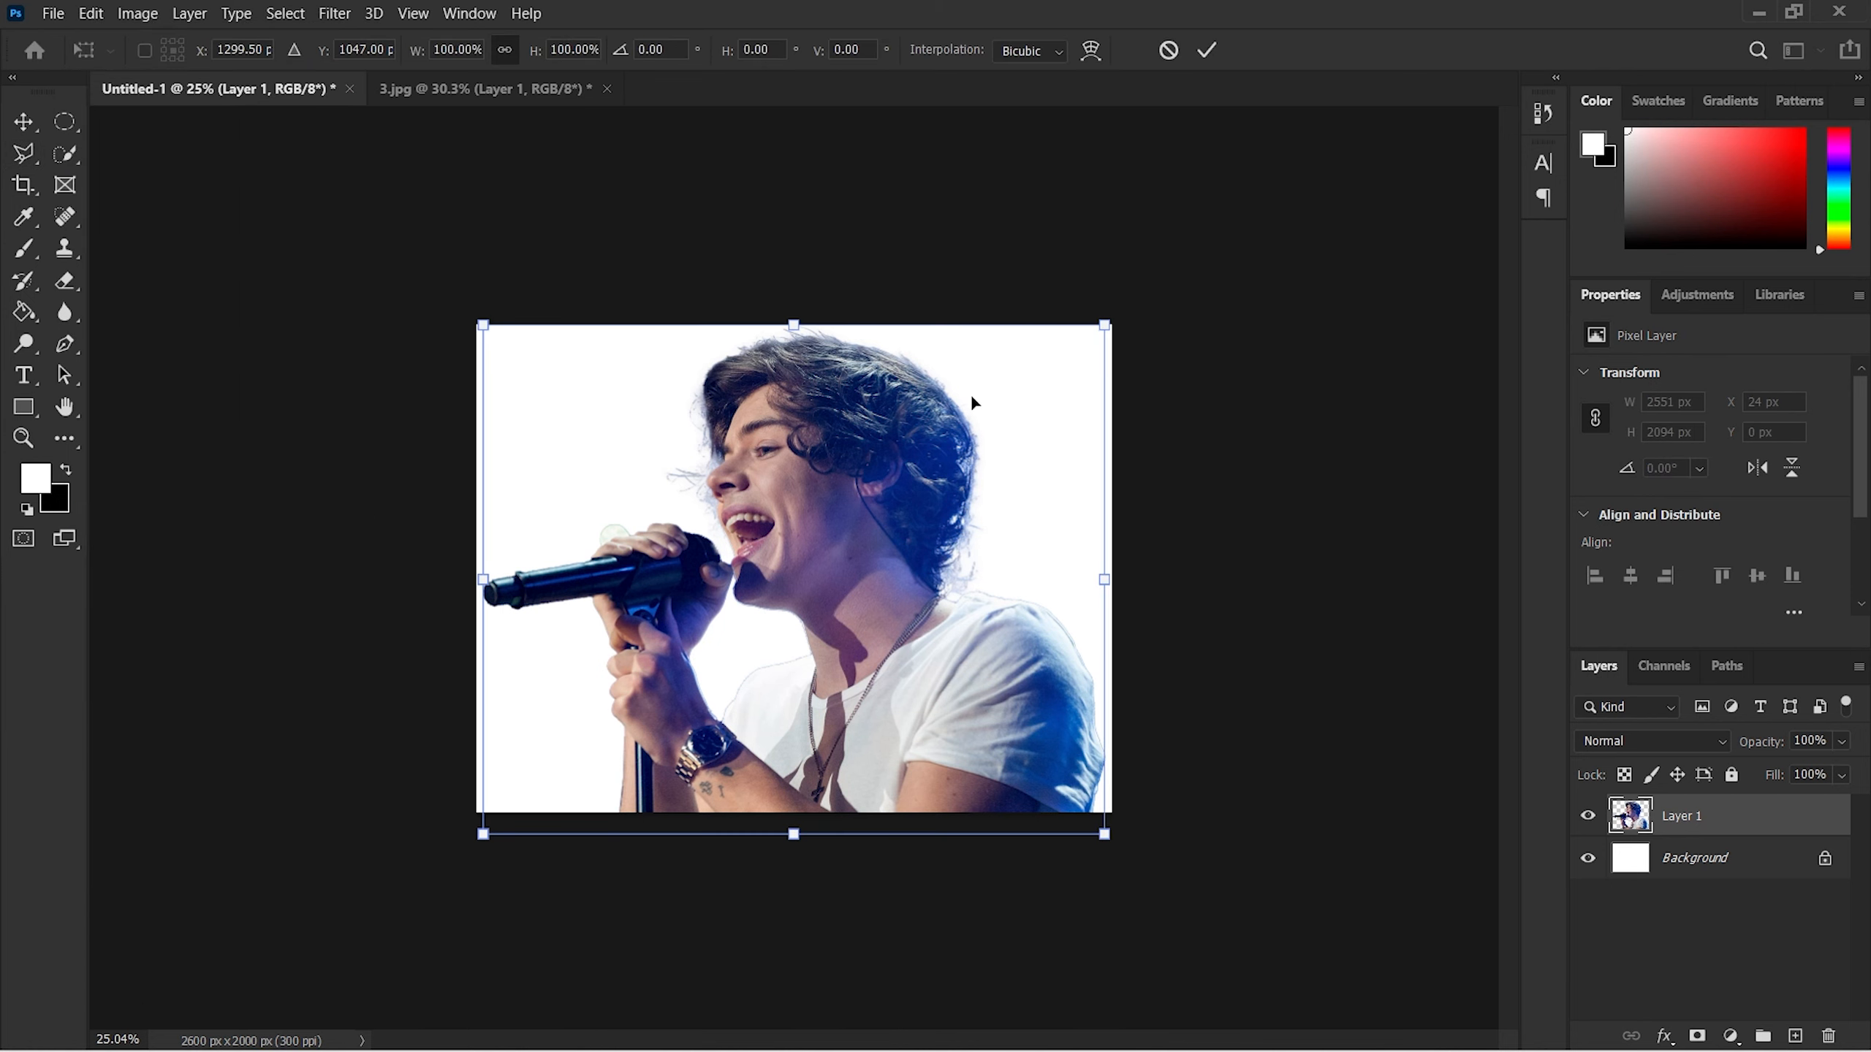
pyautogui.moveTo(1107, 325); pyautogui.dragTo(823, 606)
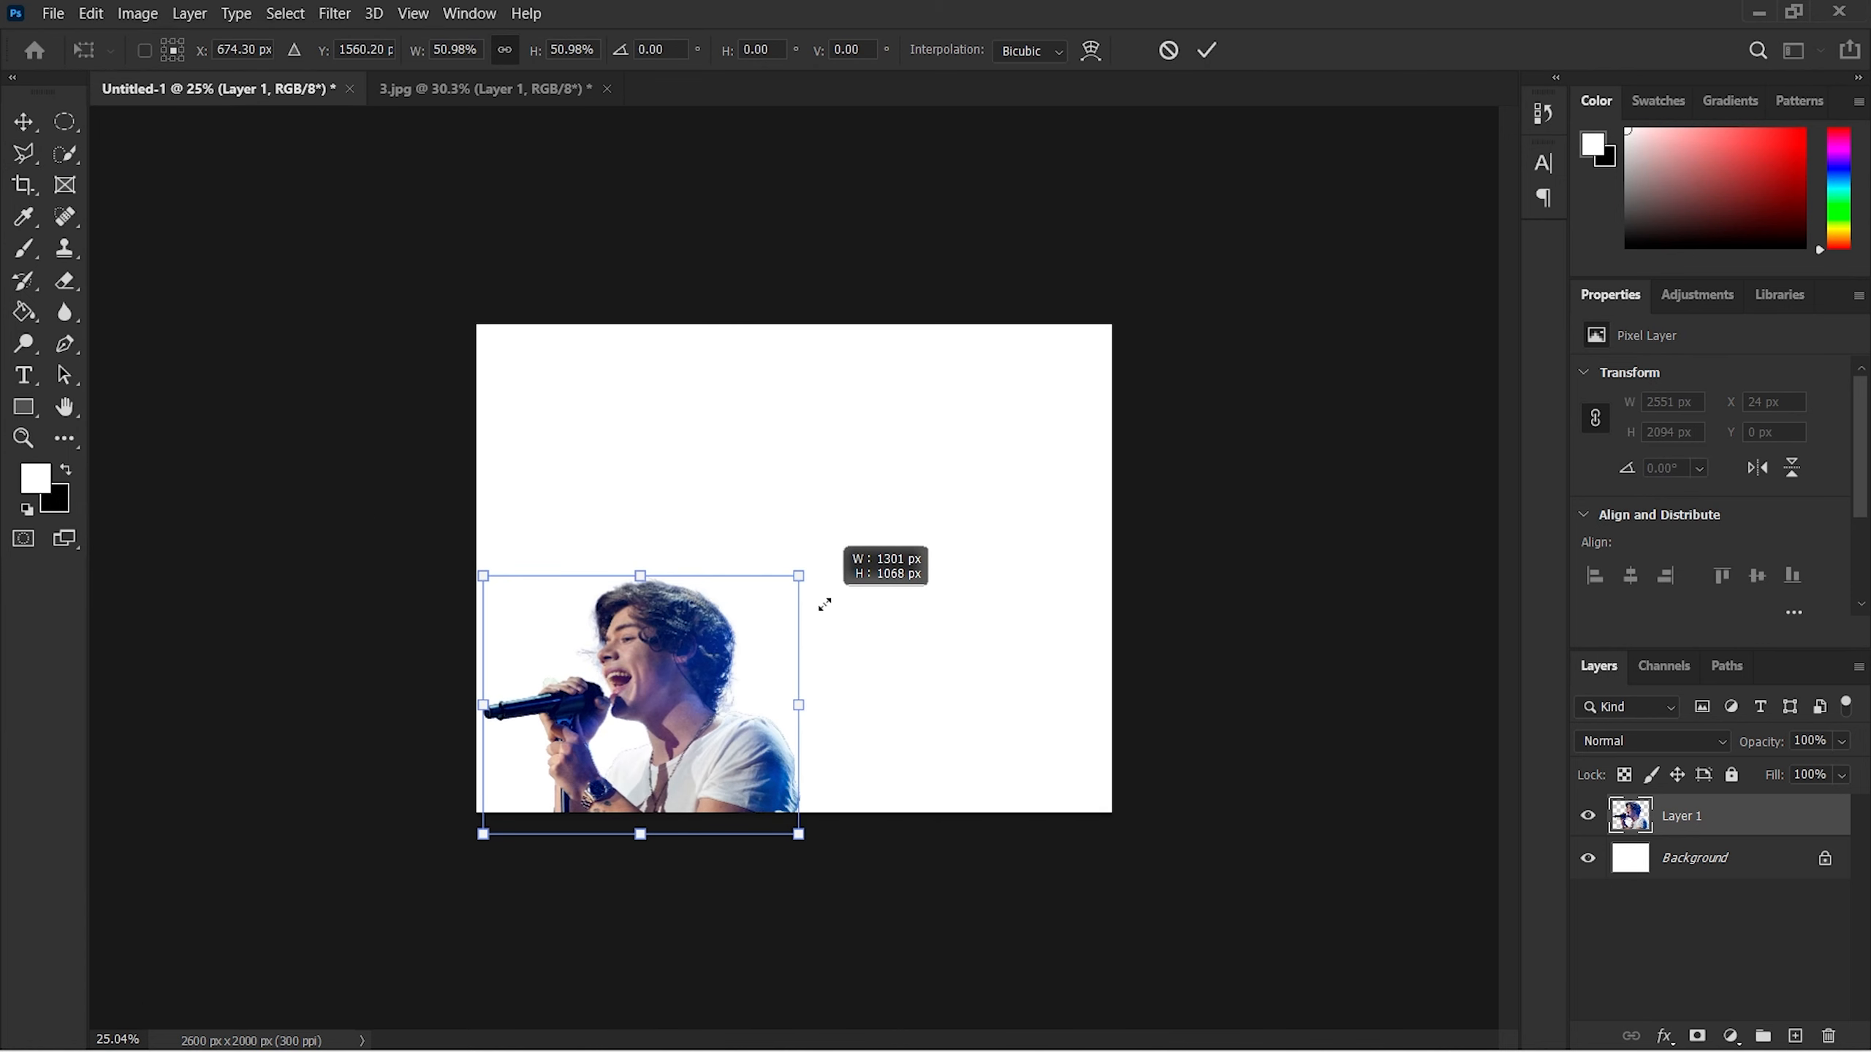
pyautogui.moveTo(673, 719); pyautogui.dragTo(834, 515)
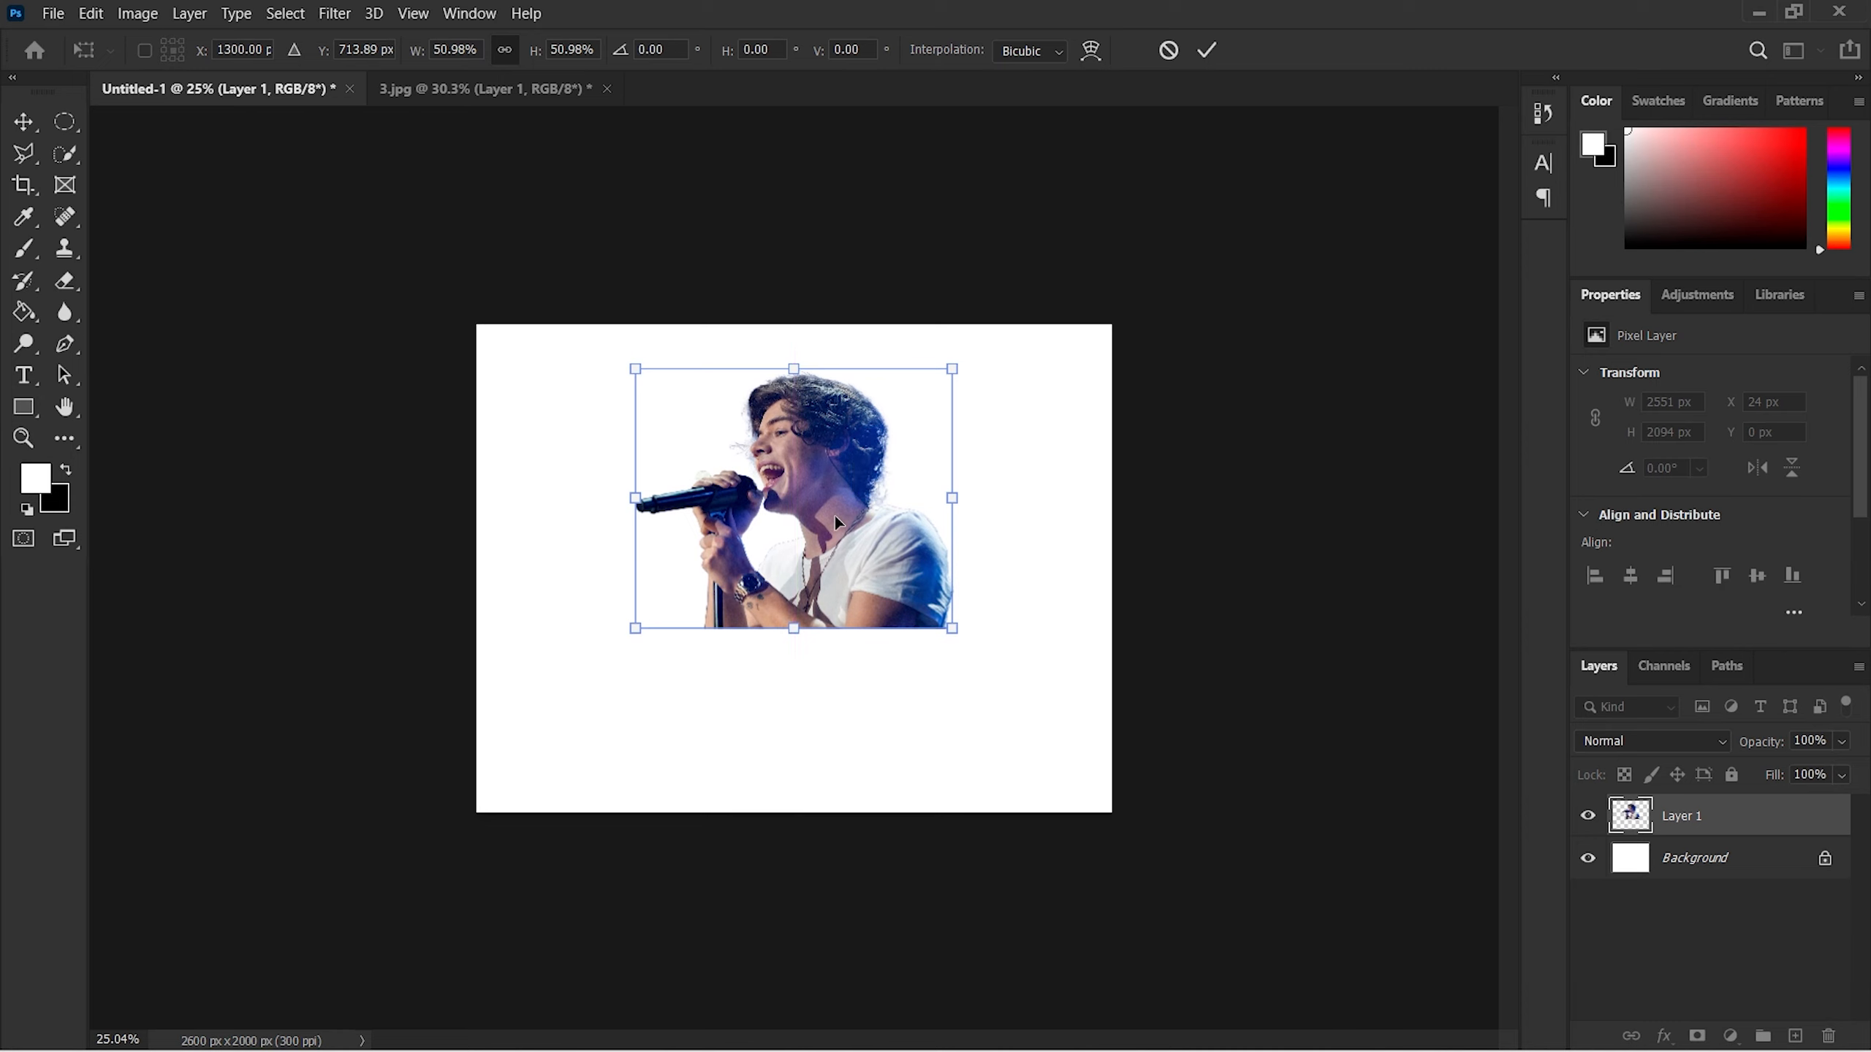
pyautogui.scroll(3, 748, 698)
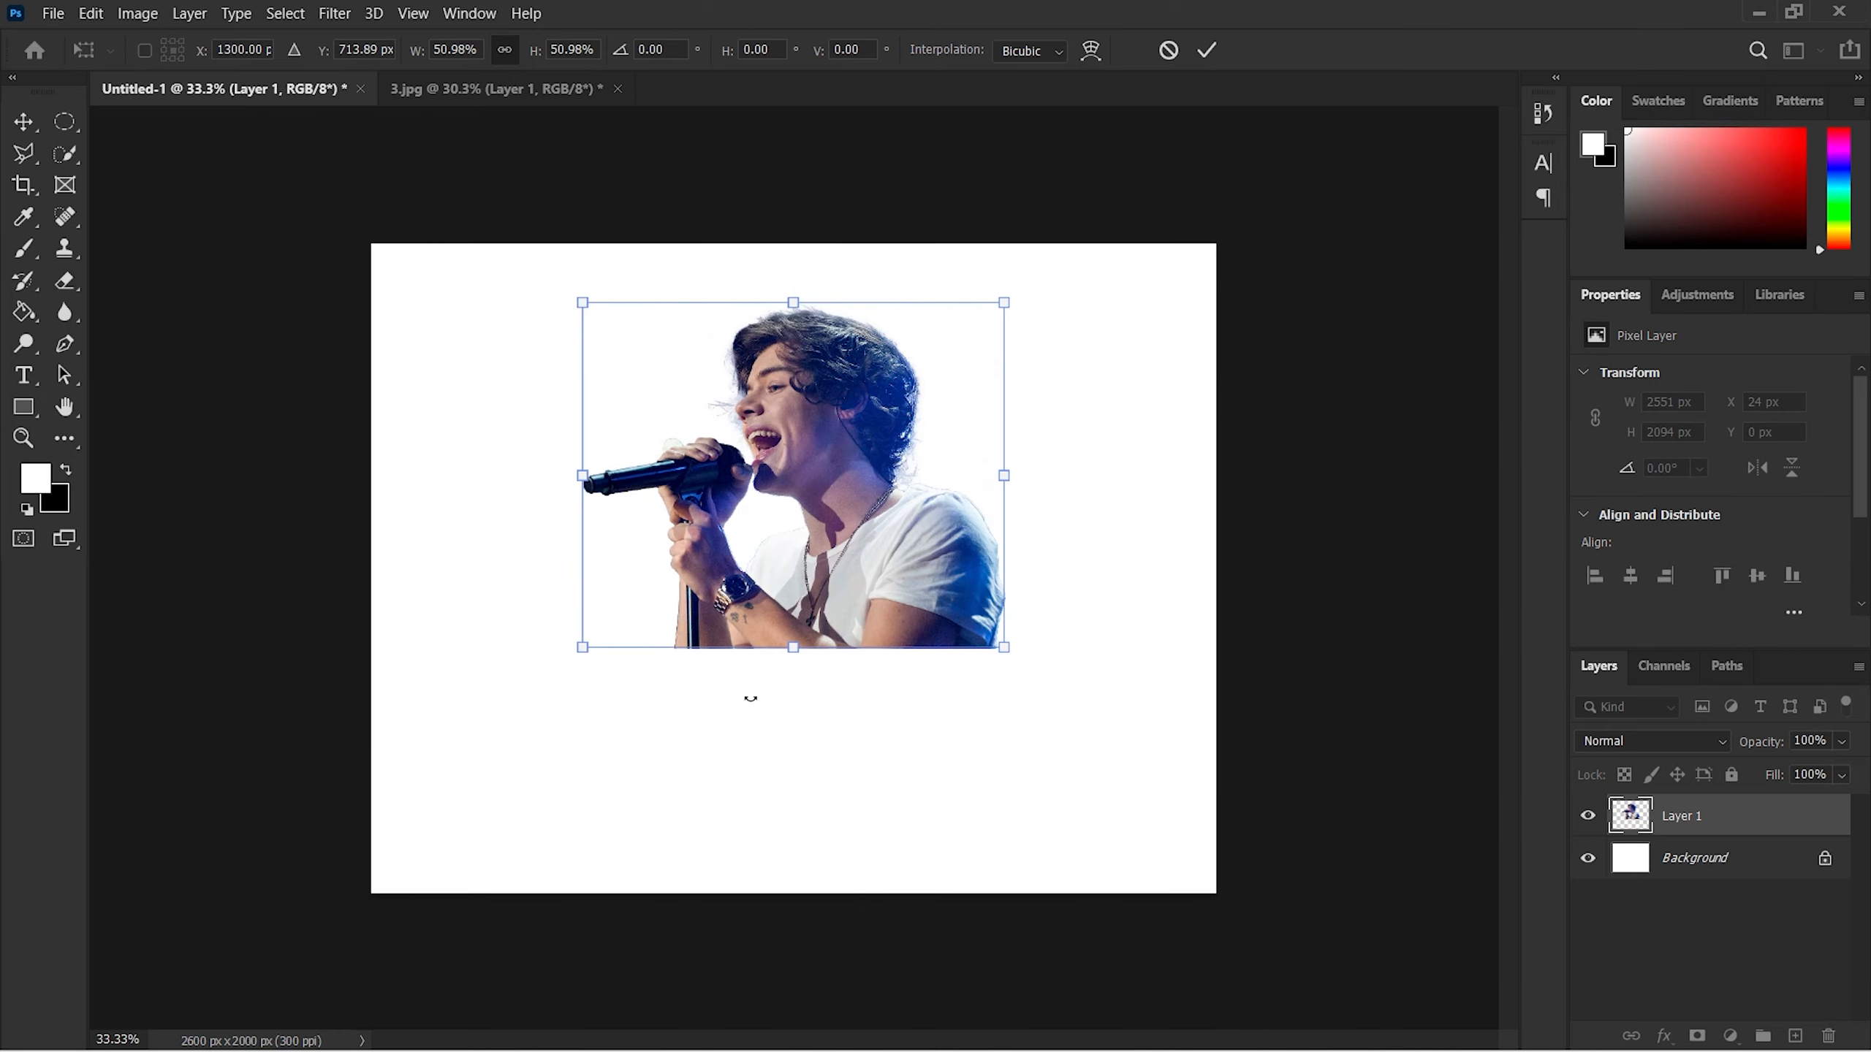
pyautogui.moveTo(1048, 249); pyautogui.dragTo(968, 304)
pyautogui.moveTo(806, 457); pyautogui.dragTo(861, 408)
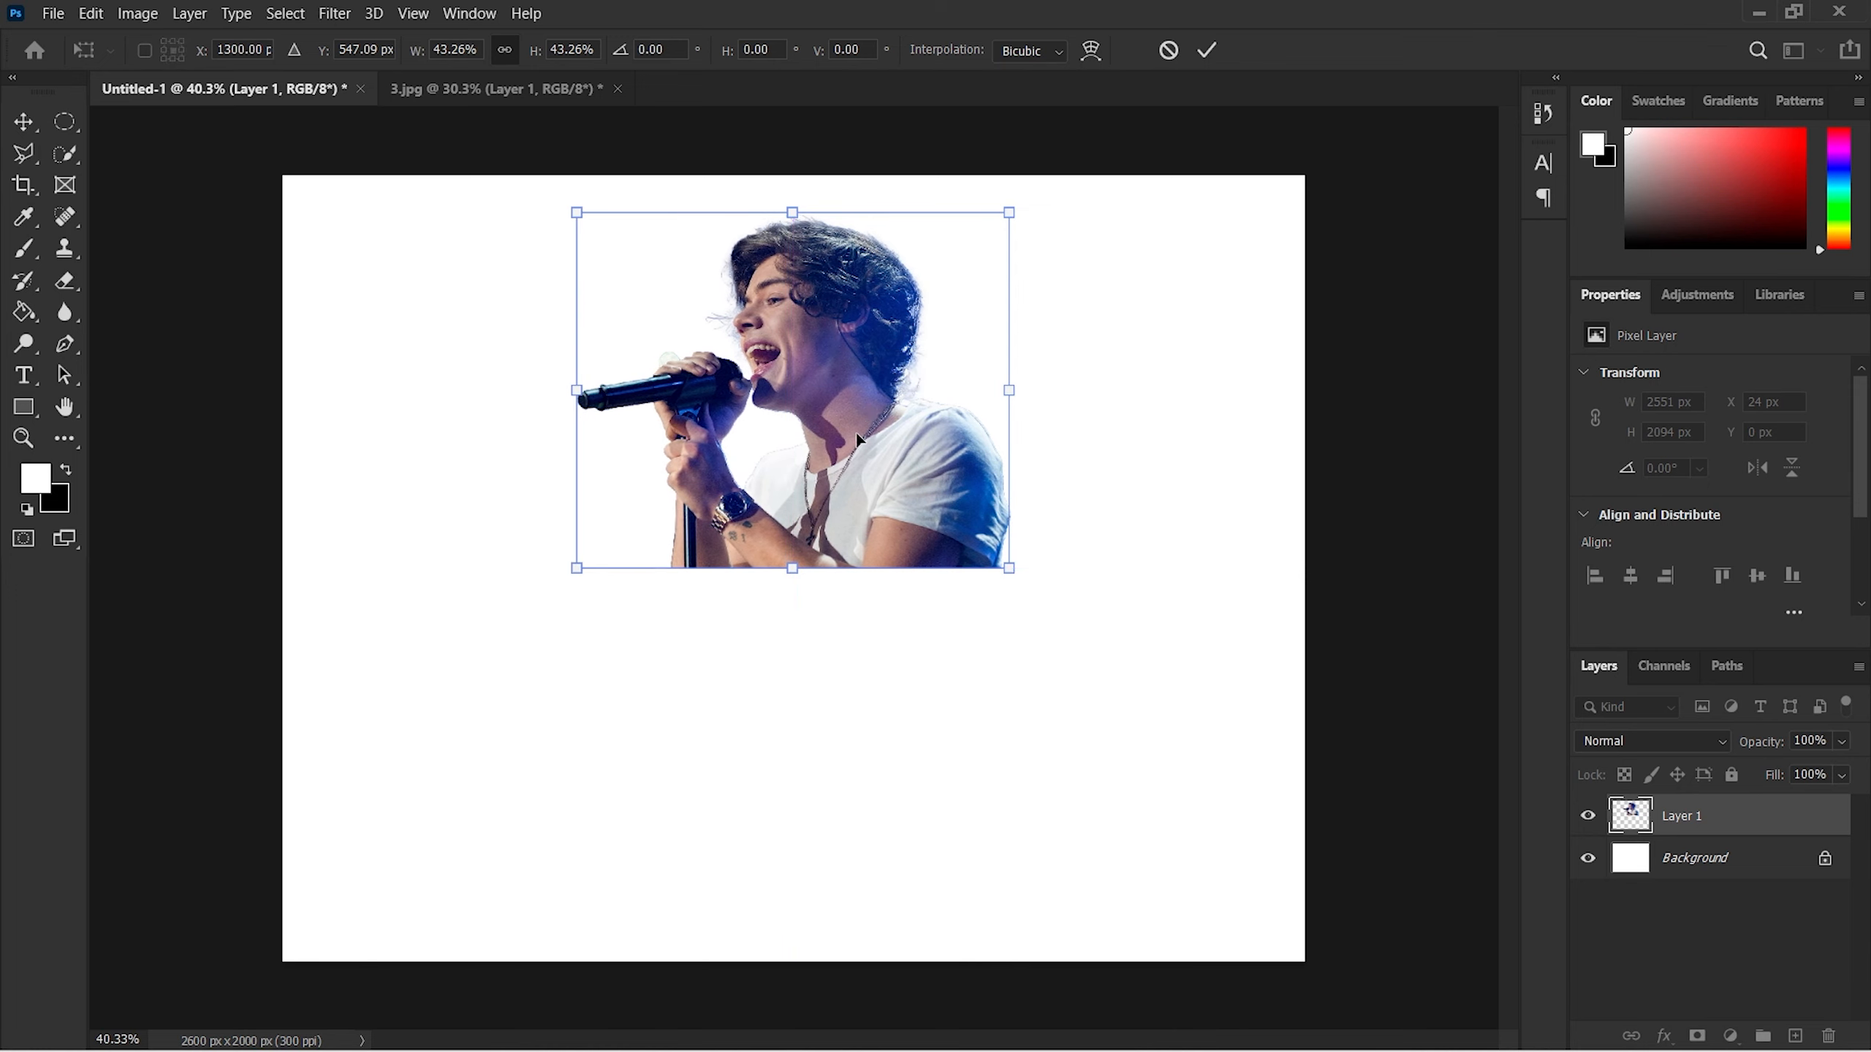
pyautogui.moveTo(1013, 210); pyautogui.dragTo(1013, 208)
pyautogui.moveTo(913, 310); pyautogui.dragTo(902, 305)
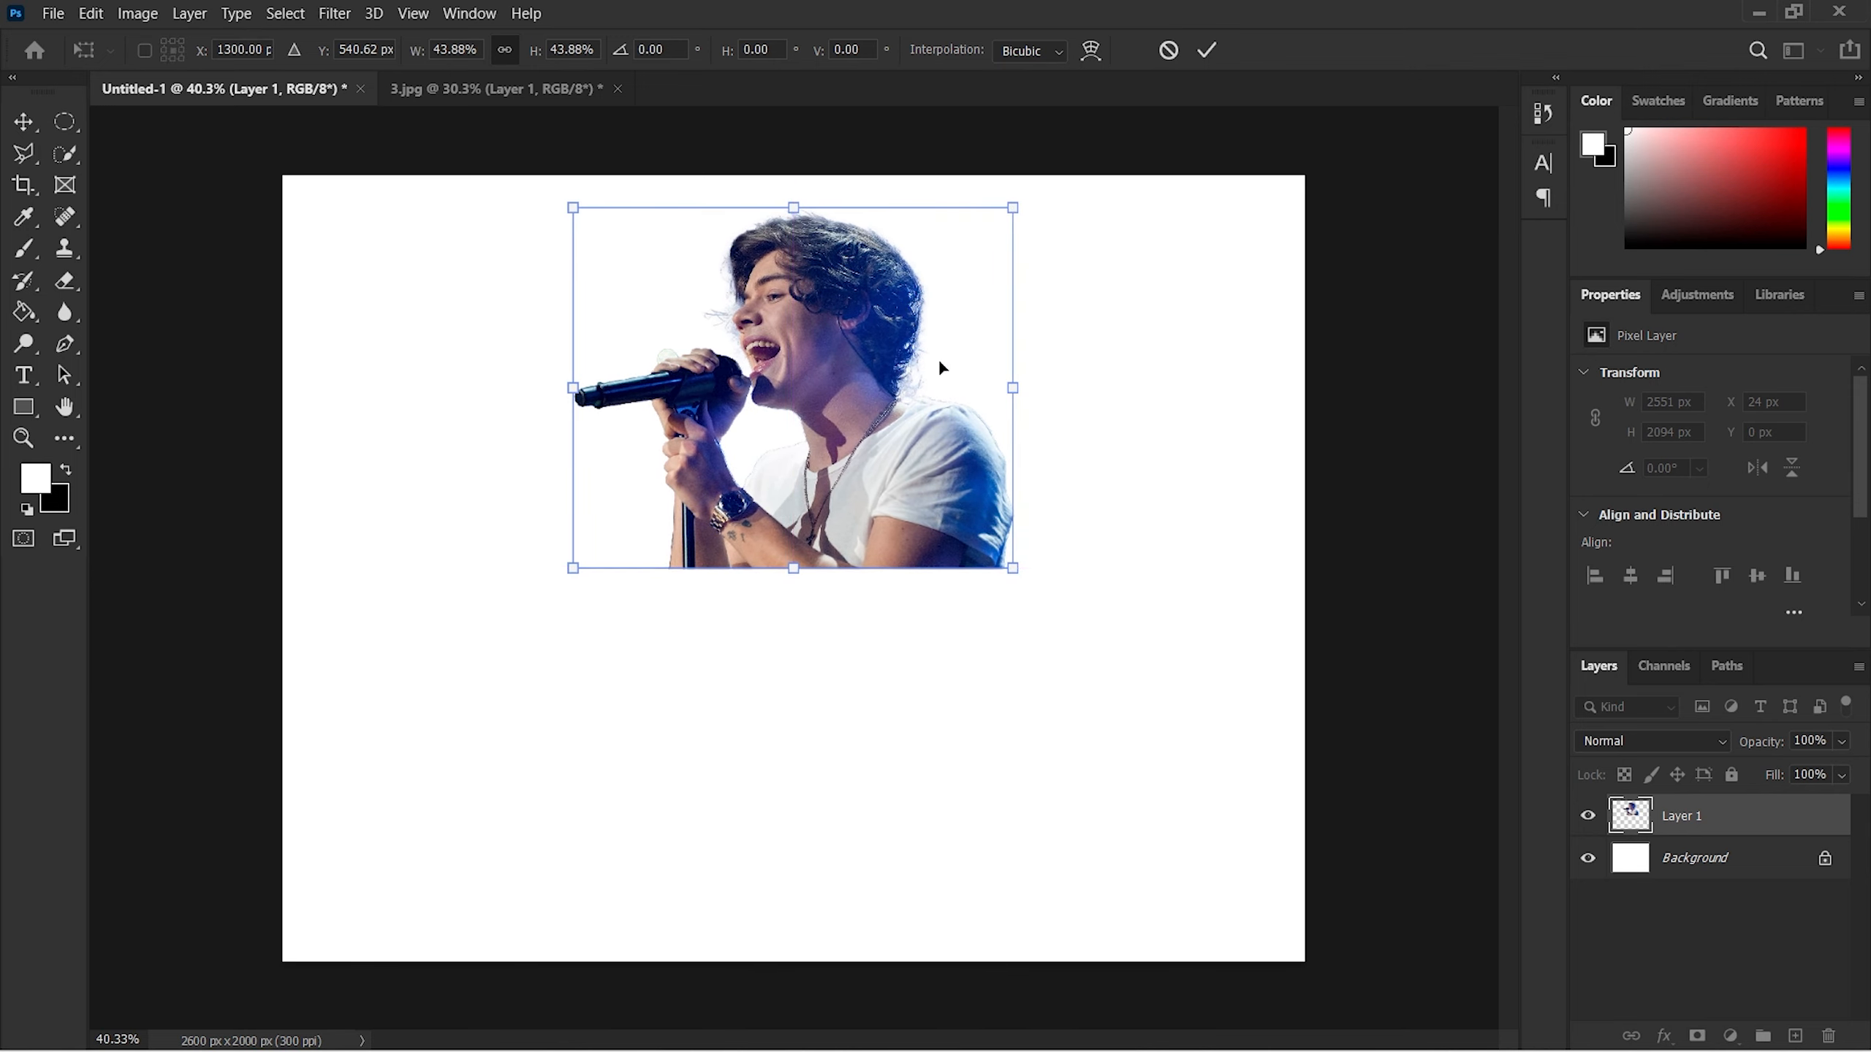
pyautogui.click(1206, 50)
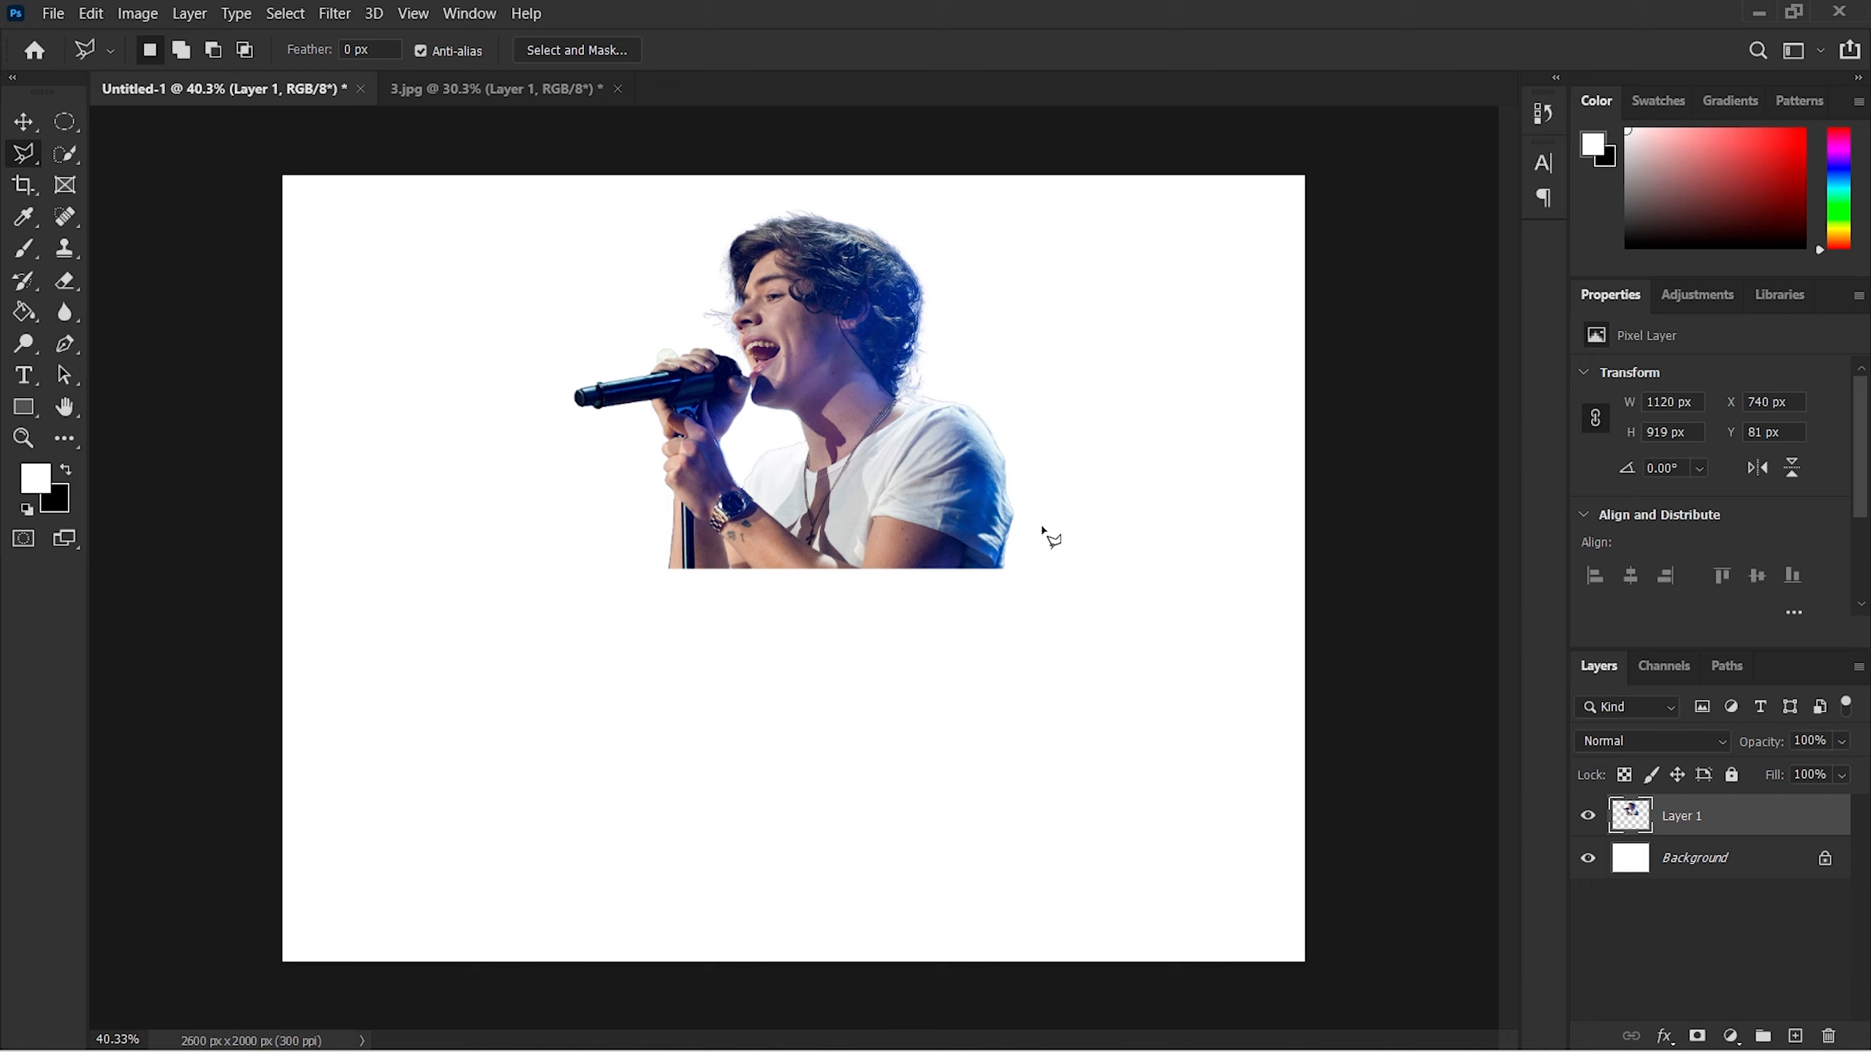
# Step: Convert the singer cutout layer, Layer 1, to a smart object
pyautogui.click(23, 122)
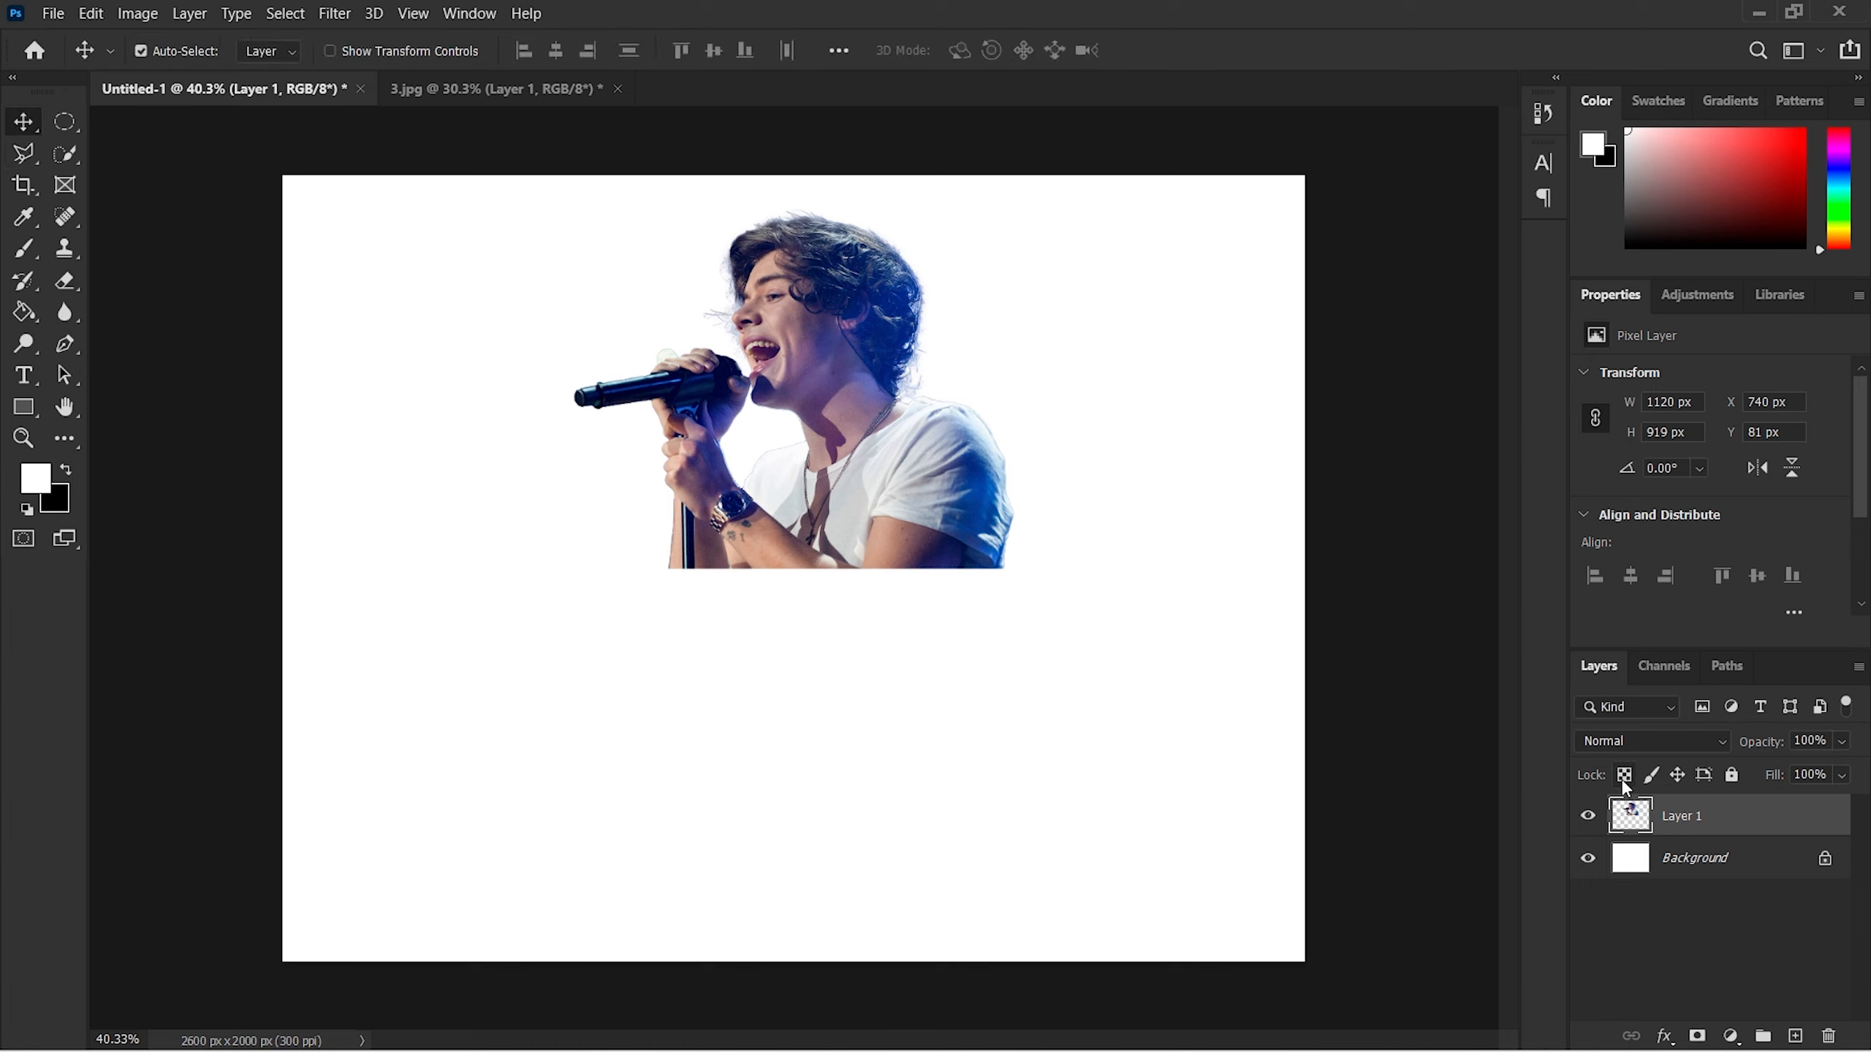
pyautogui.rightClick(1678, 818)
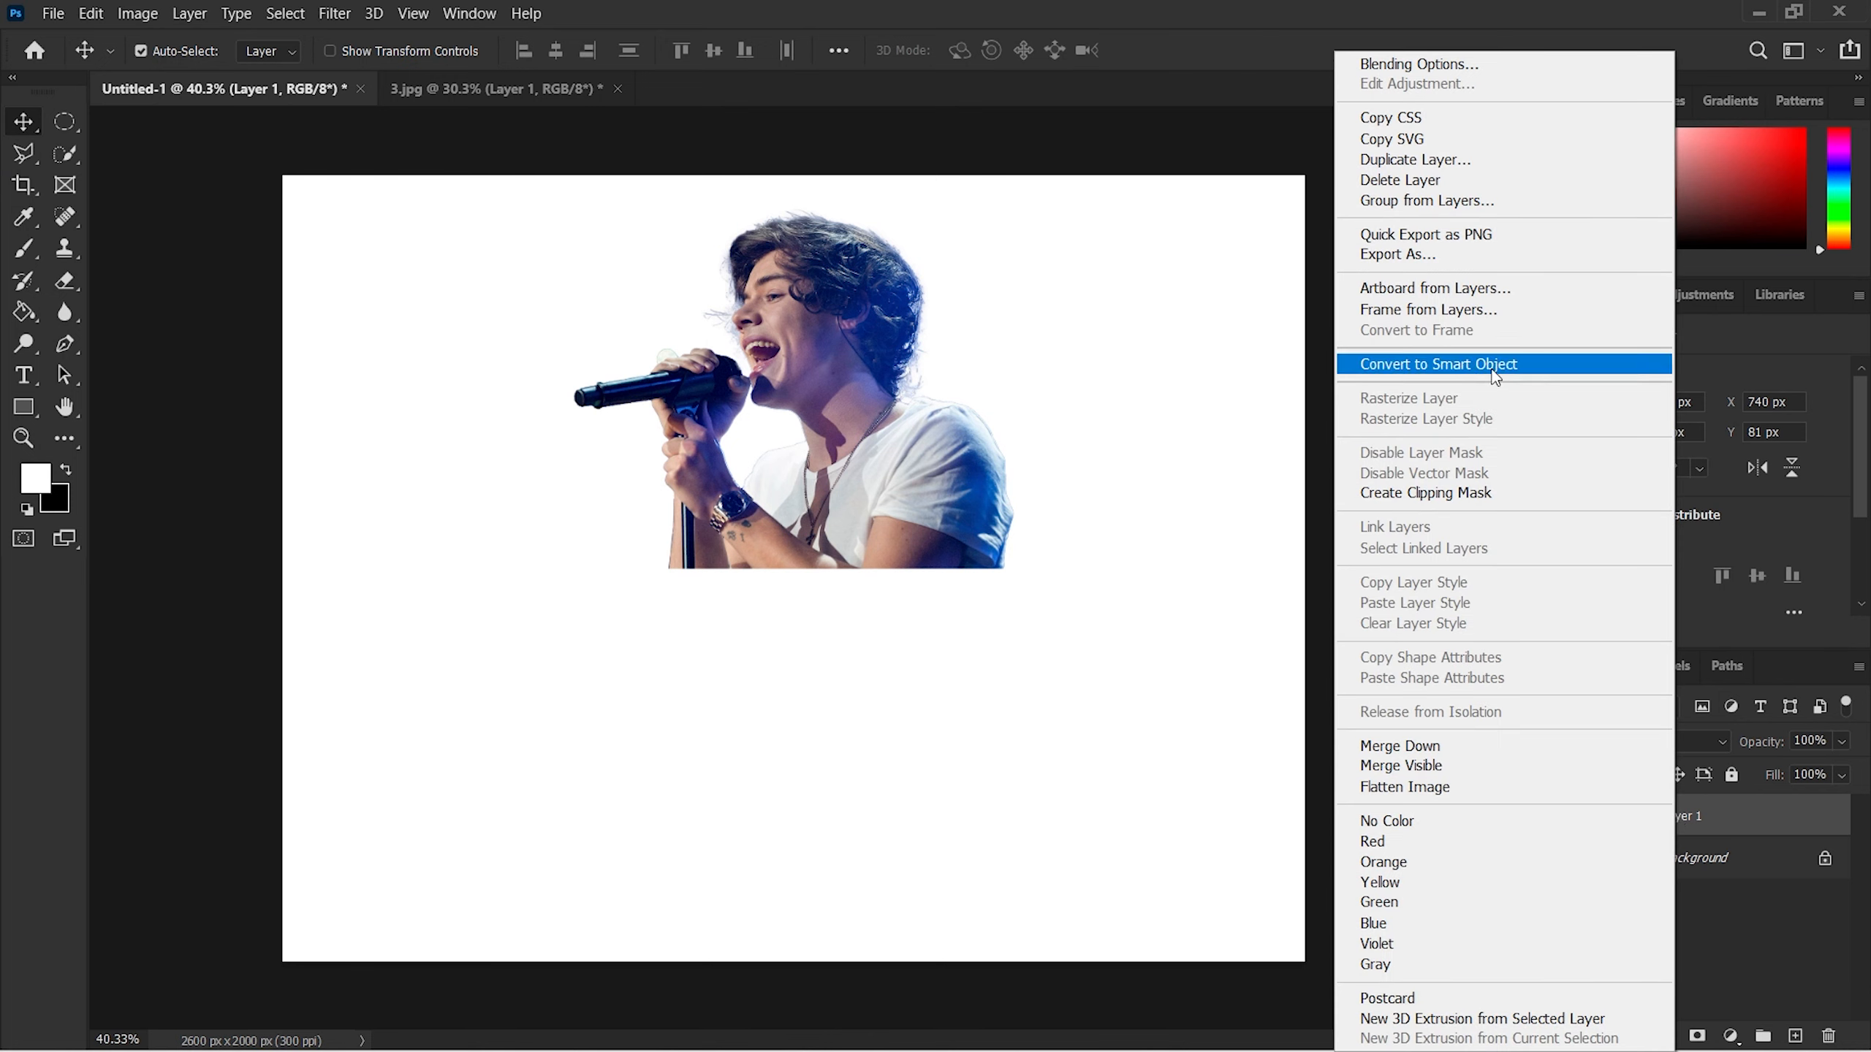
pyautogui.click(1494, 365)
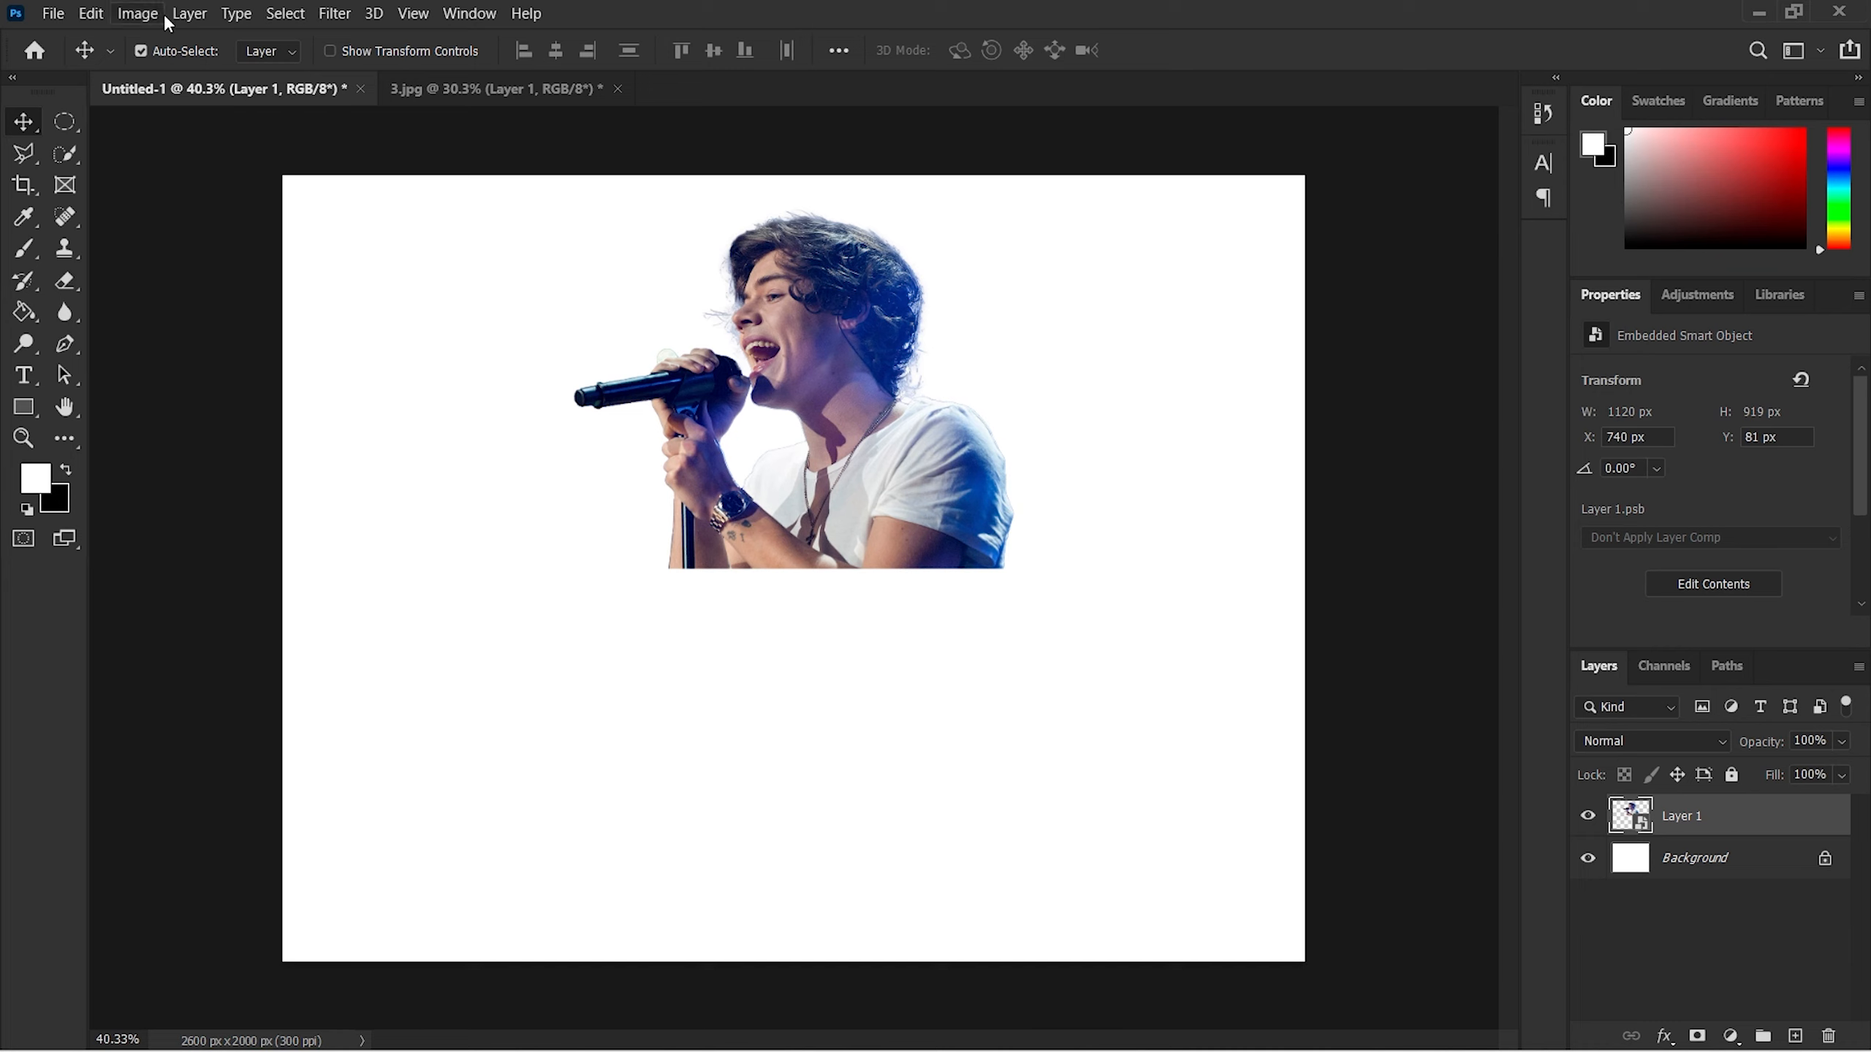
# Step: Desaturate the singer on Layer 1 by applying a Hue/Saturation adjustment with Saturation -100
pyautogui.click(138, 15)
pyautogui.moveTo(247, 72)
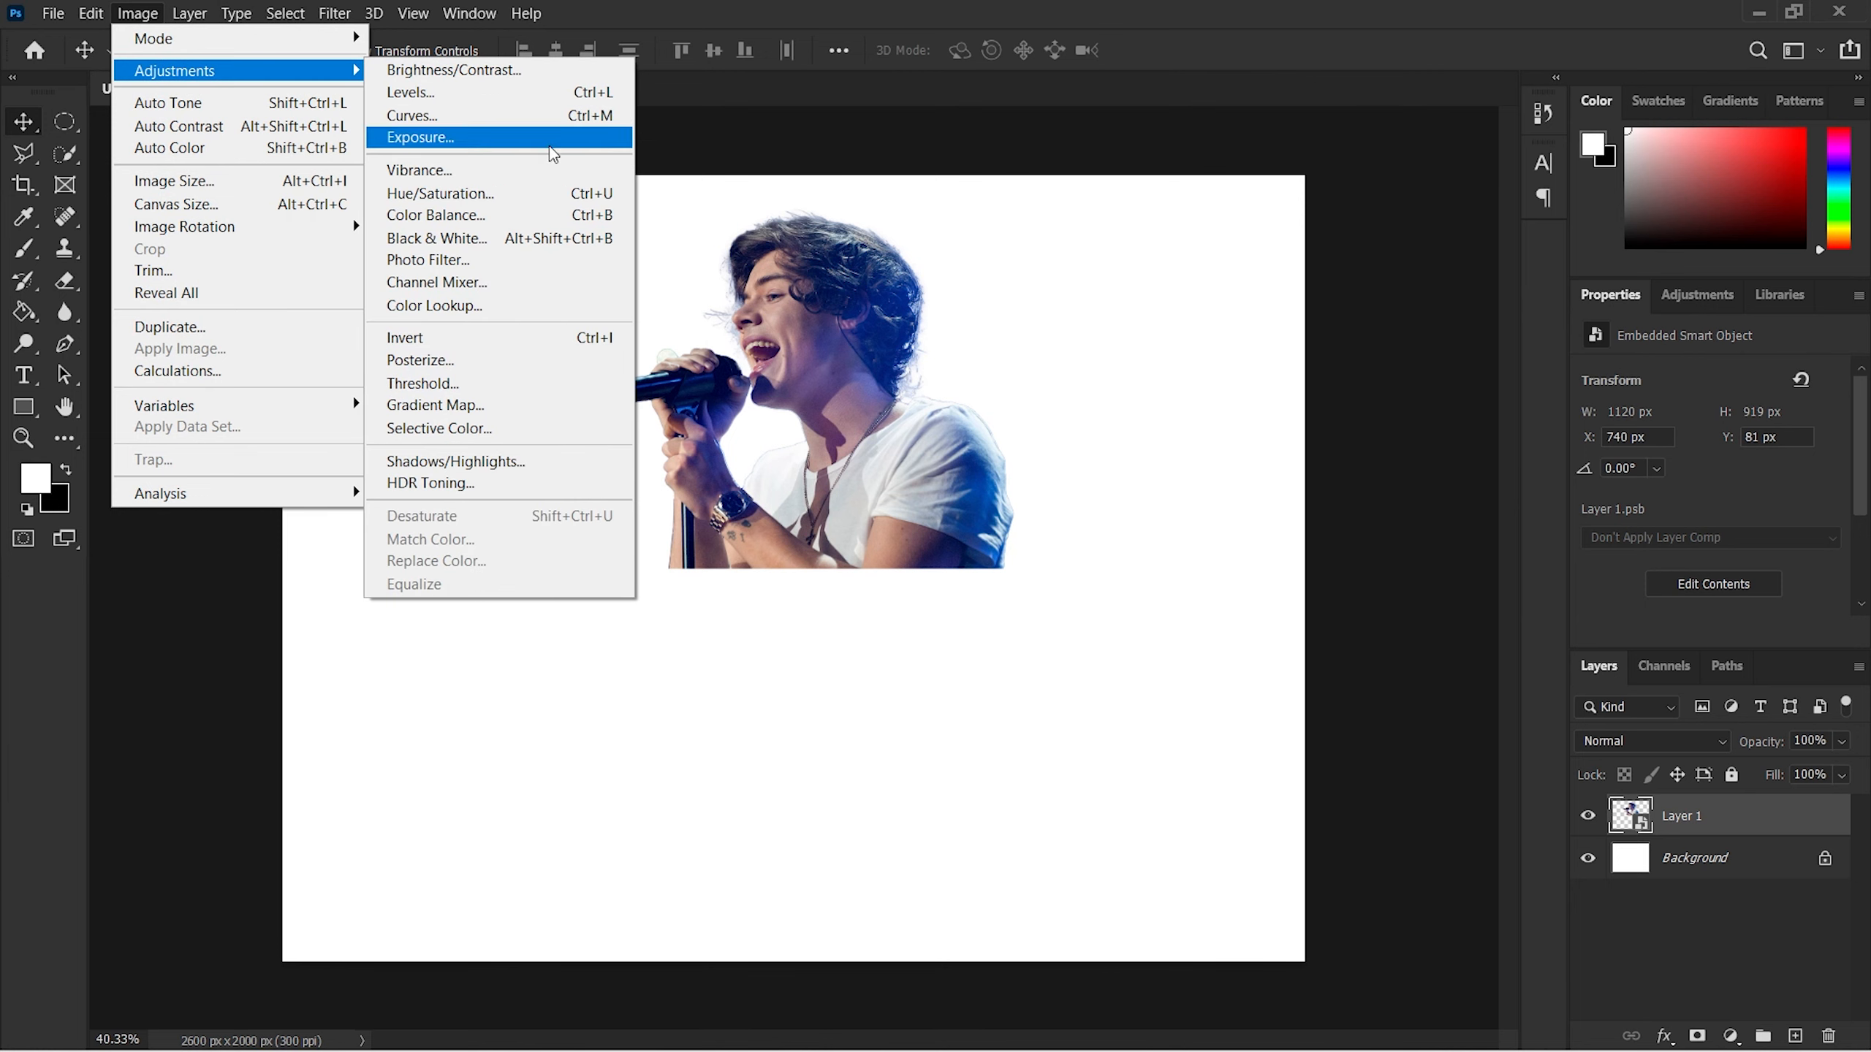
pyautogui.click(522, 196)
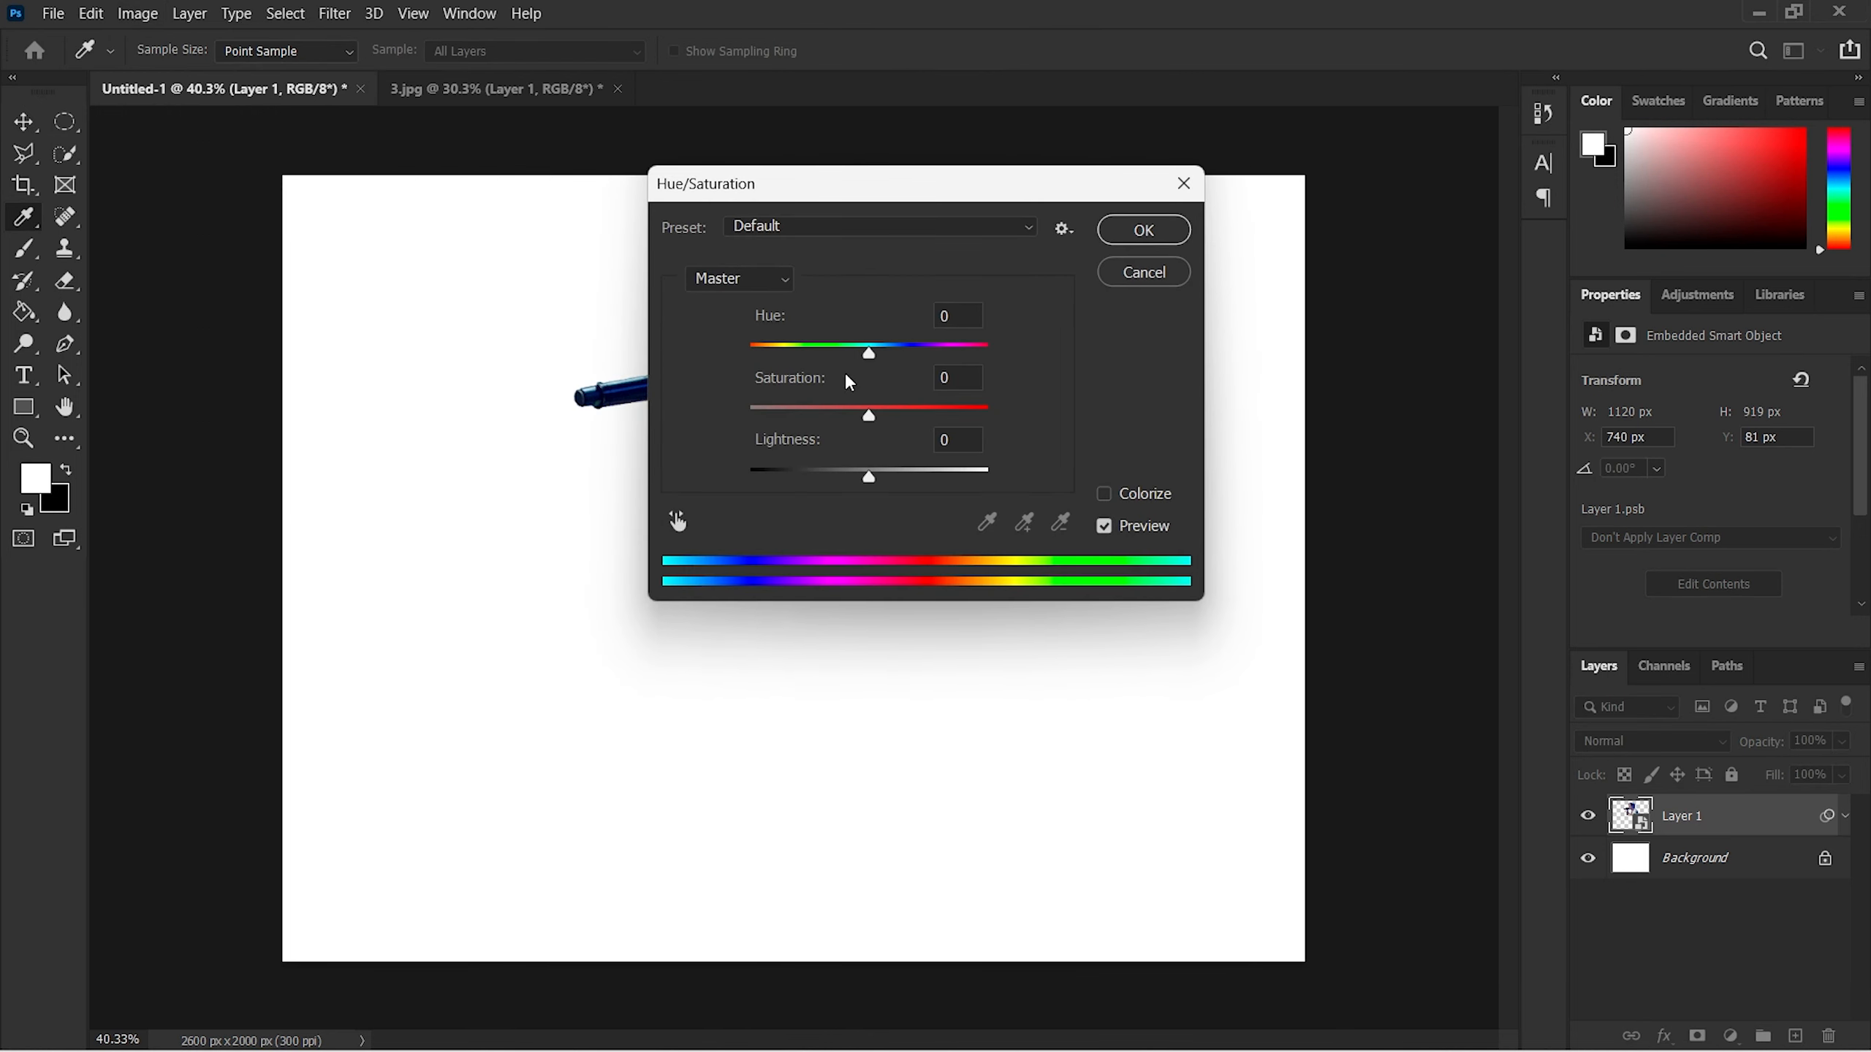
pyautogui.moveTo(874, 426); pyautogui.dragTo(718, 416)
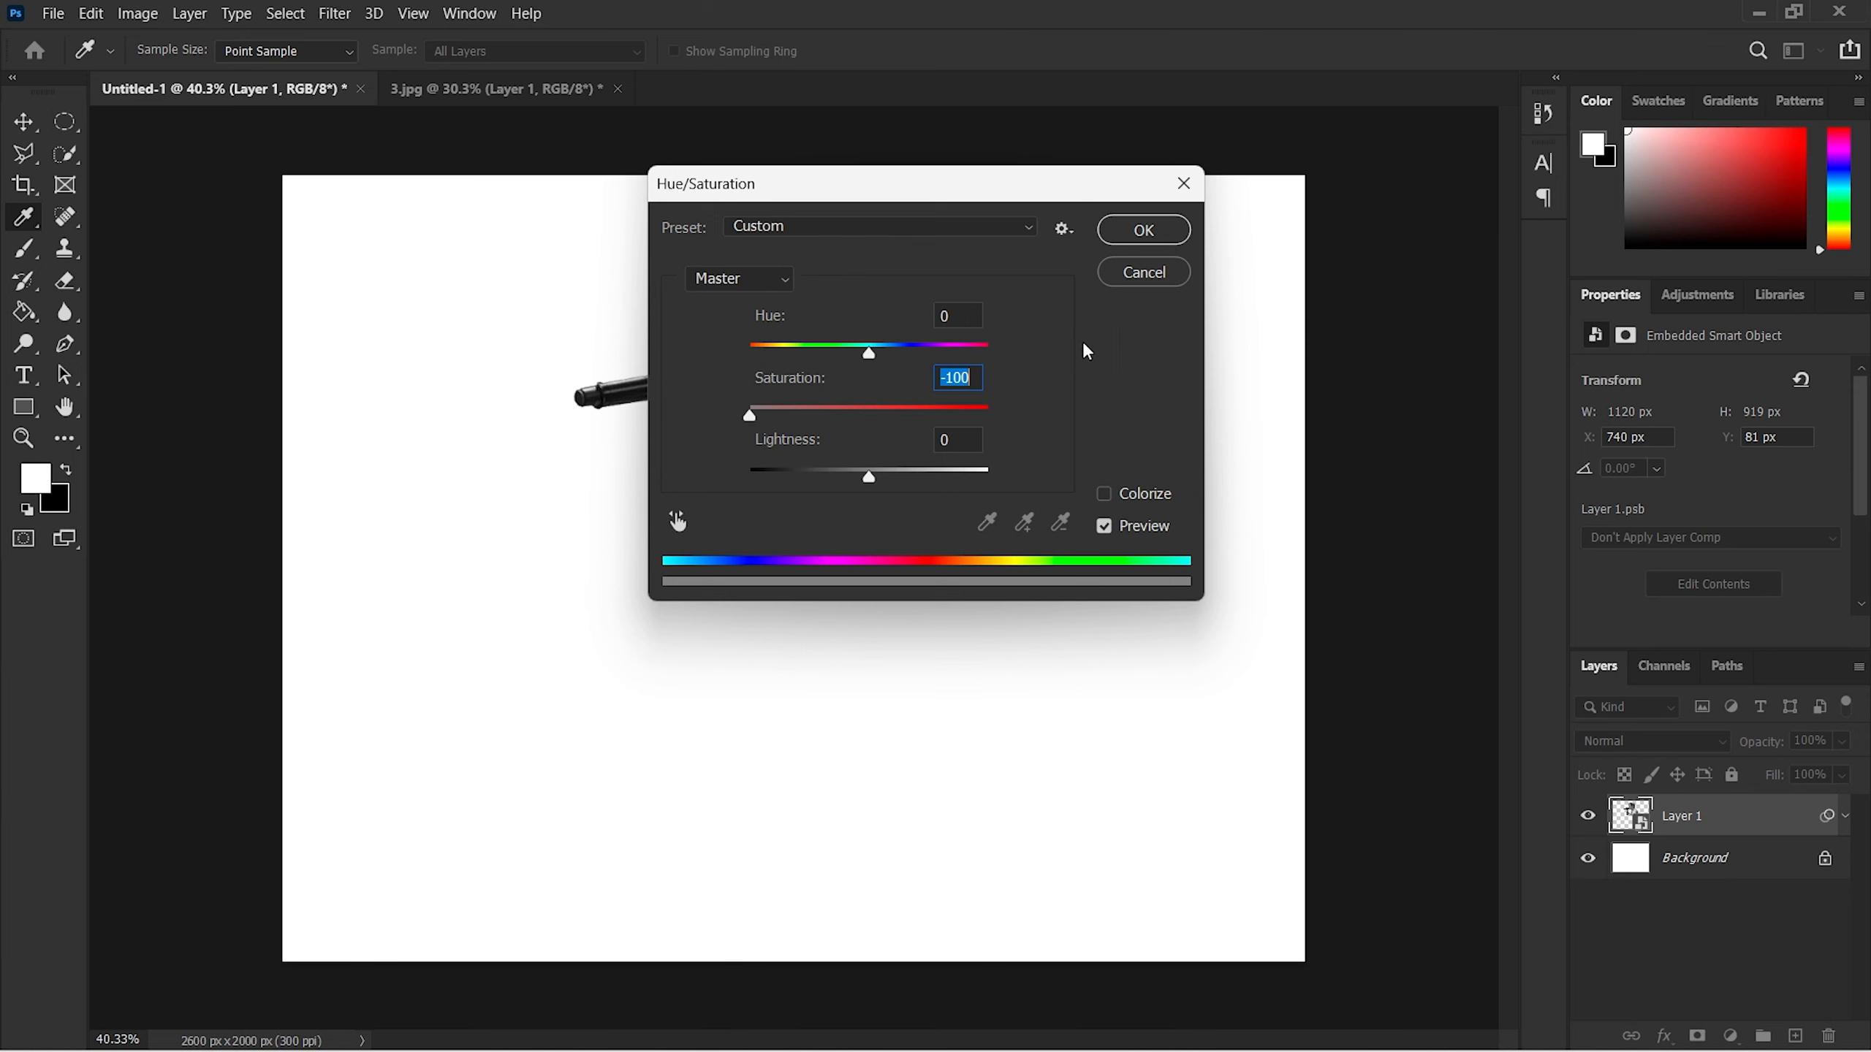
pyautogui.click(1131, 234)
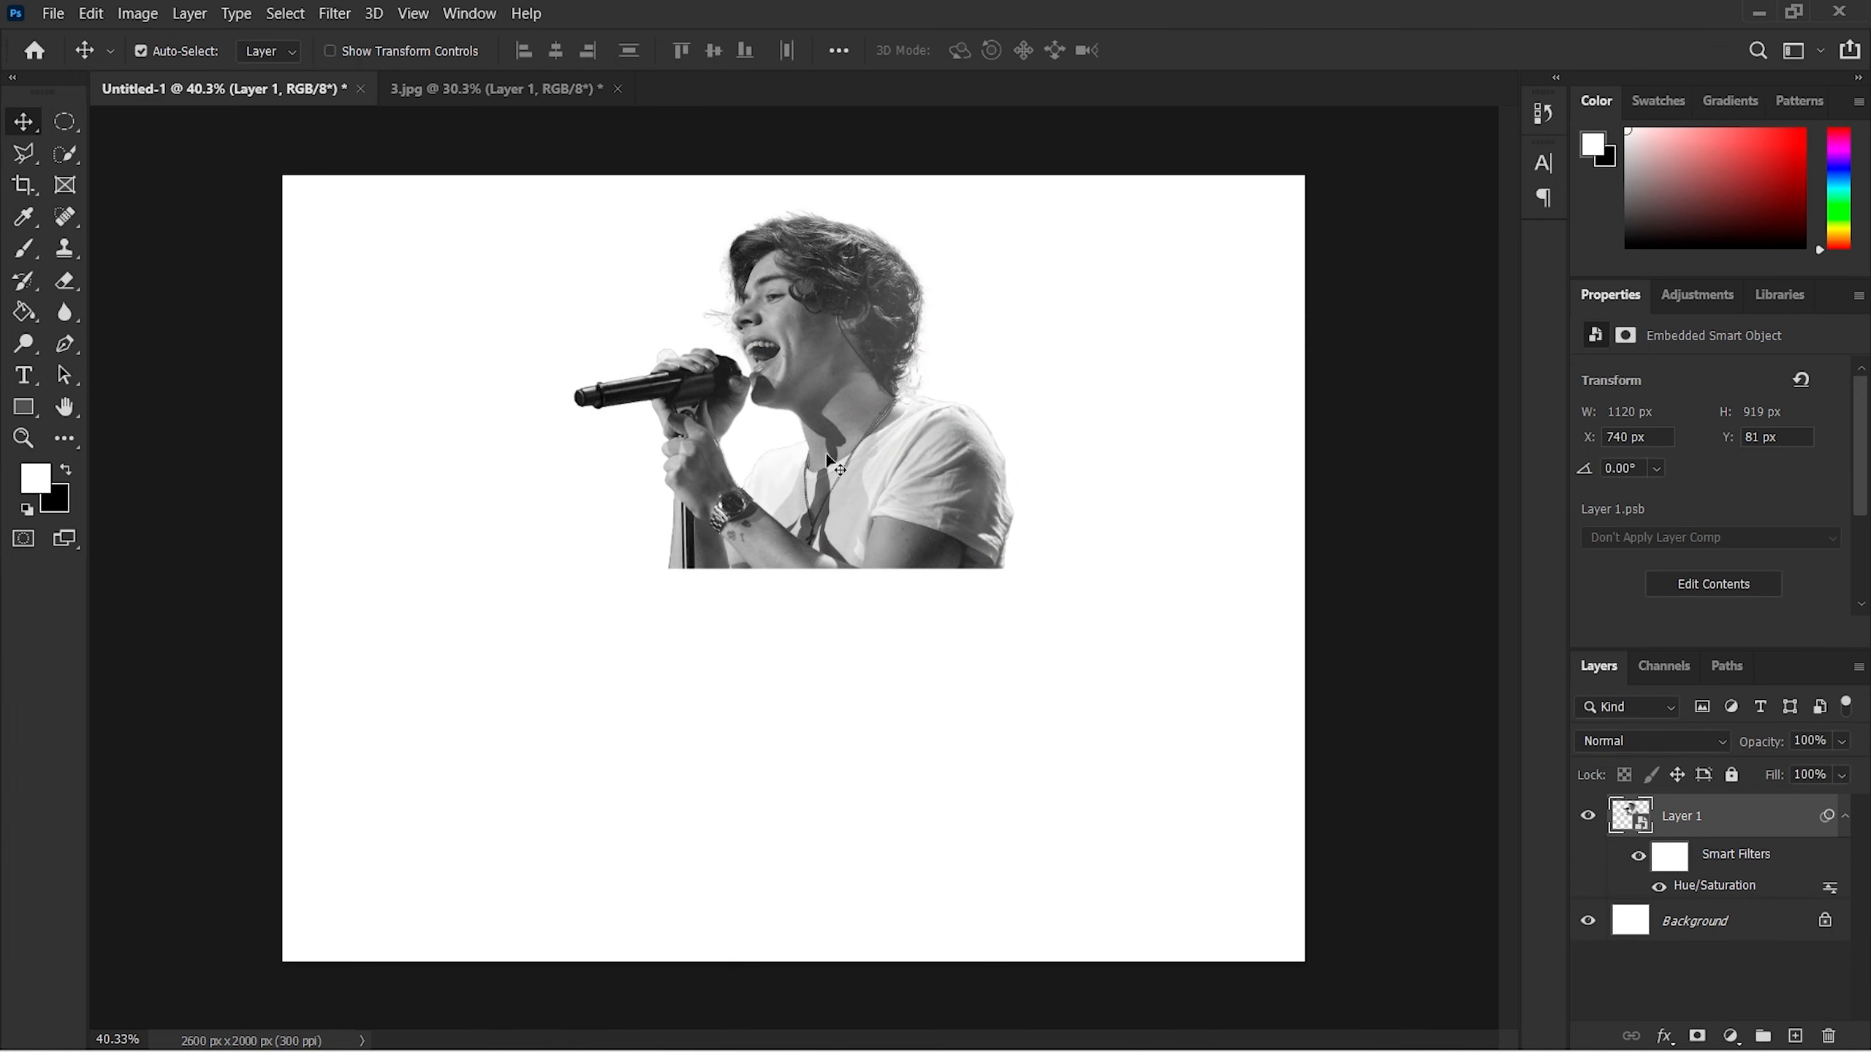
# Step: Apply a Levels adjustment to the singer with the shadow input at 29 and the midtones at about 0.78
pyautogui.click(142, 15)
pyautogui.moveTo(184, 70)
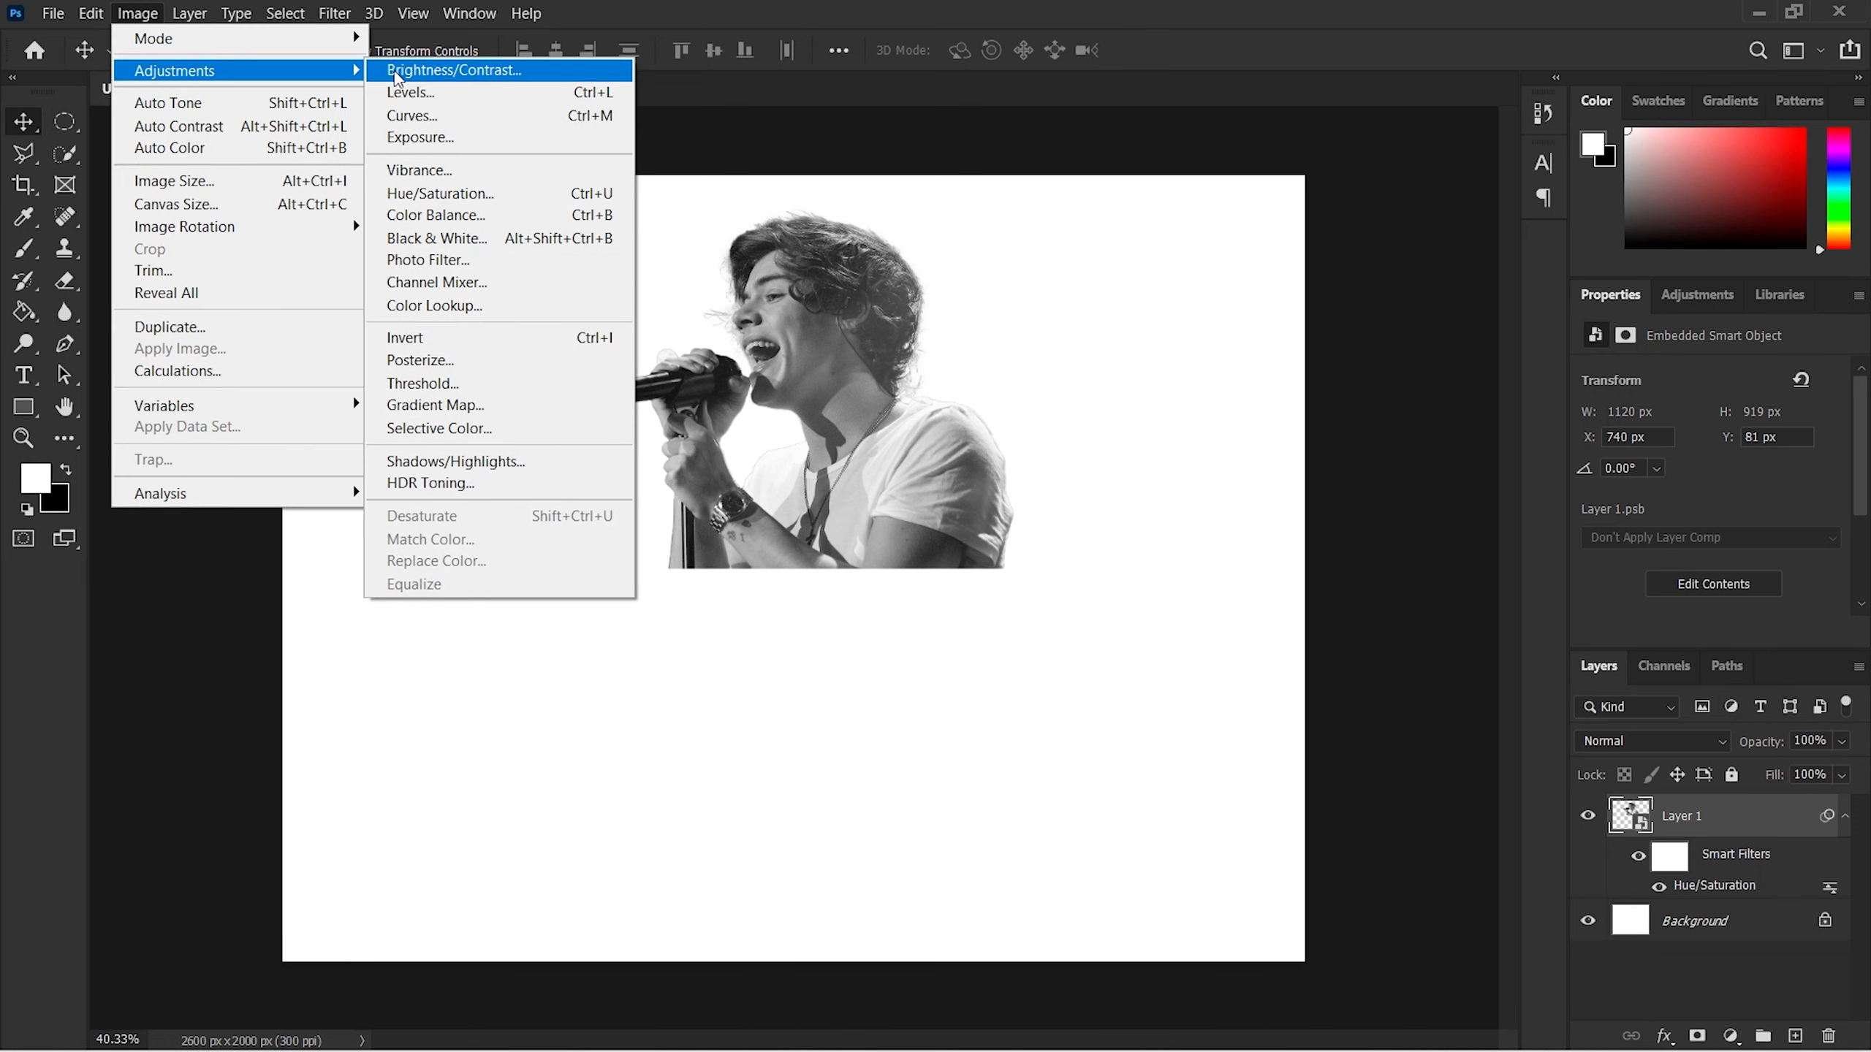
pyautogui.click(452, 95)
pyautogui.moveTo(939, 188); pyautogui.dragTo(1315, 254)
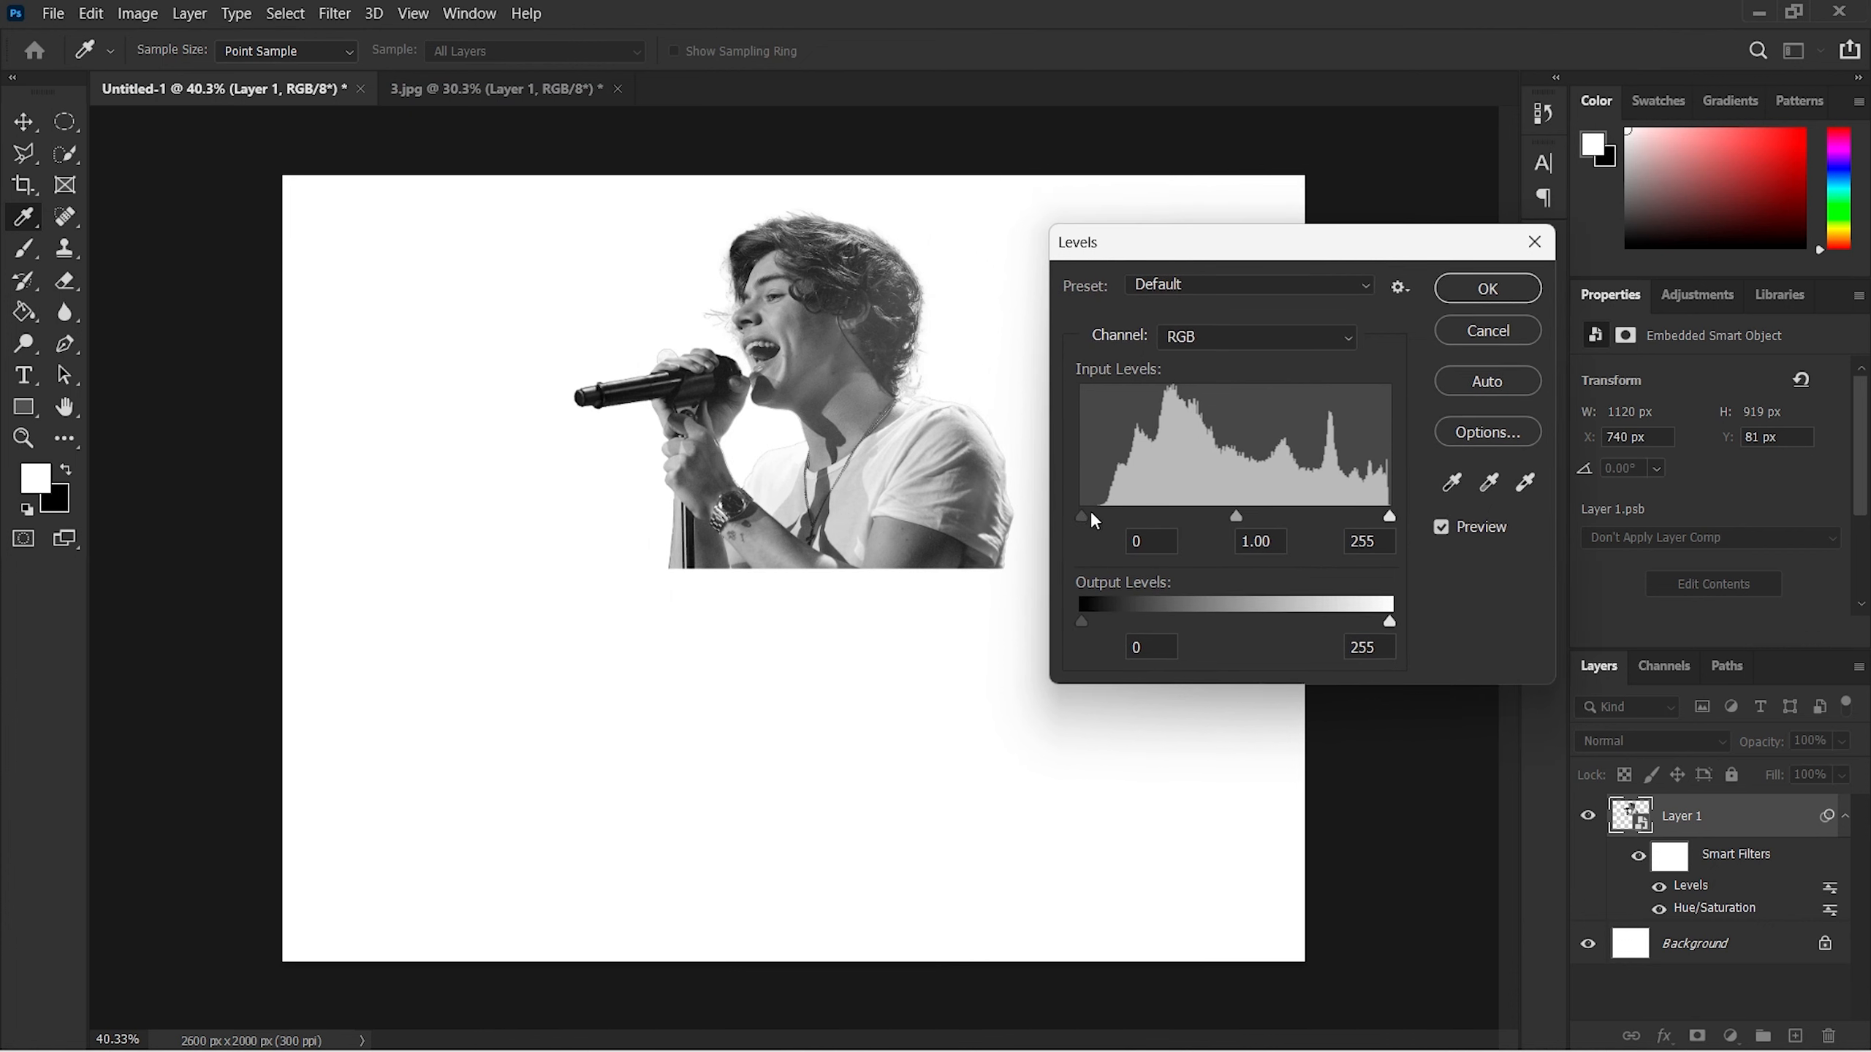
pyautogui.moveTo(1086, 522); pyautogui.dragTo(1116, 521)
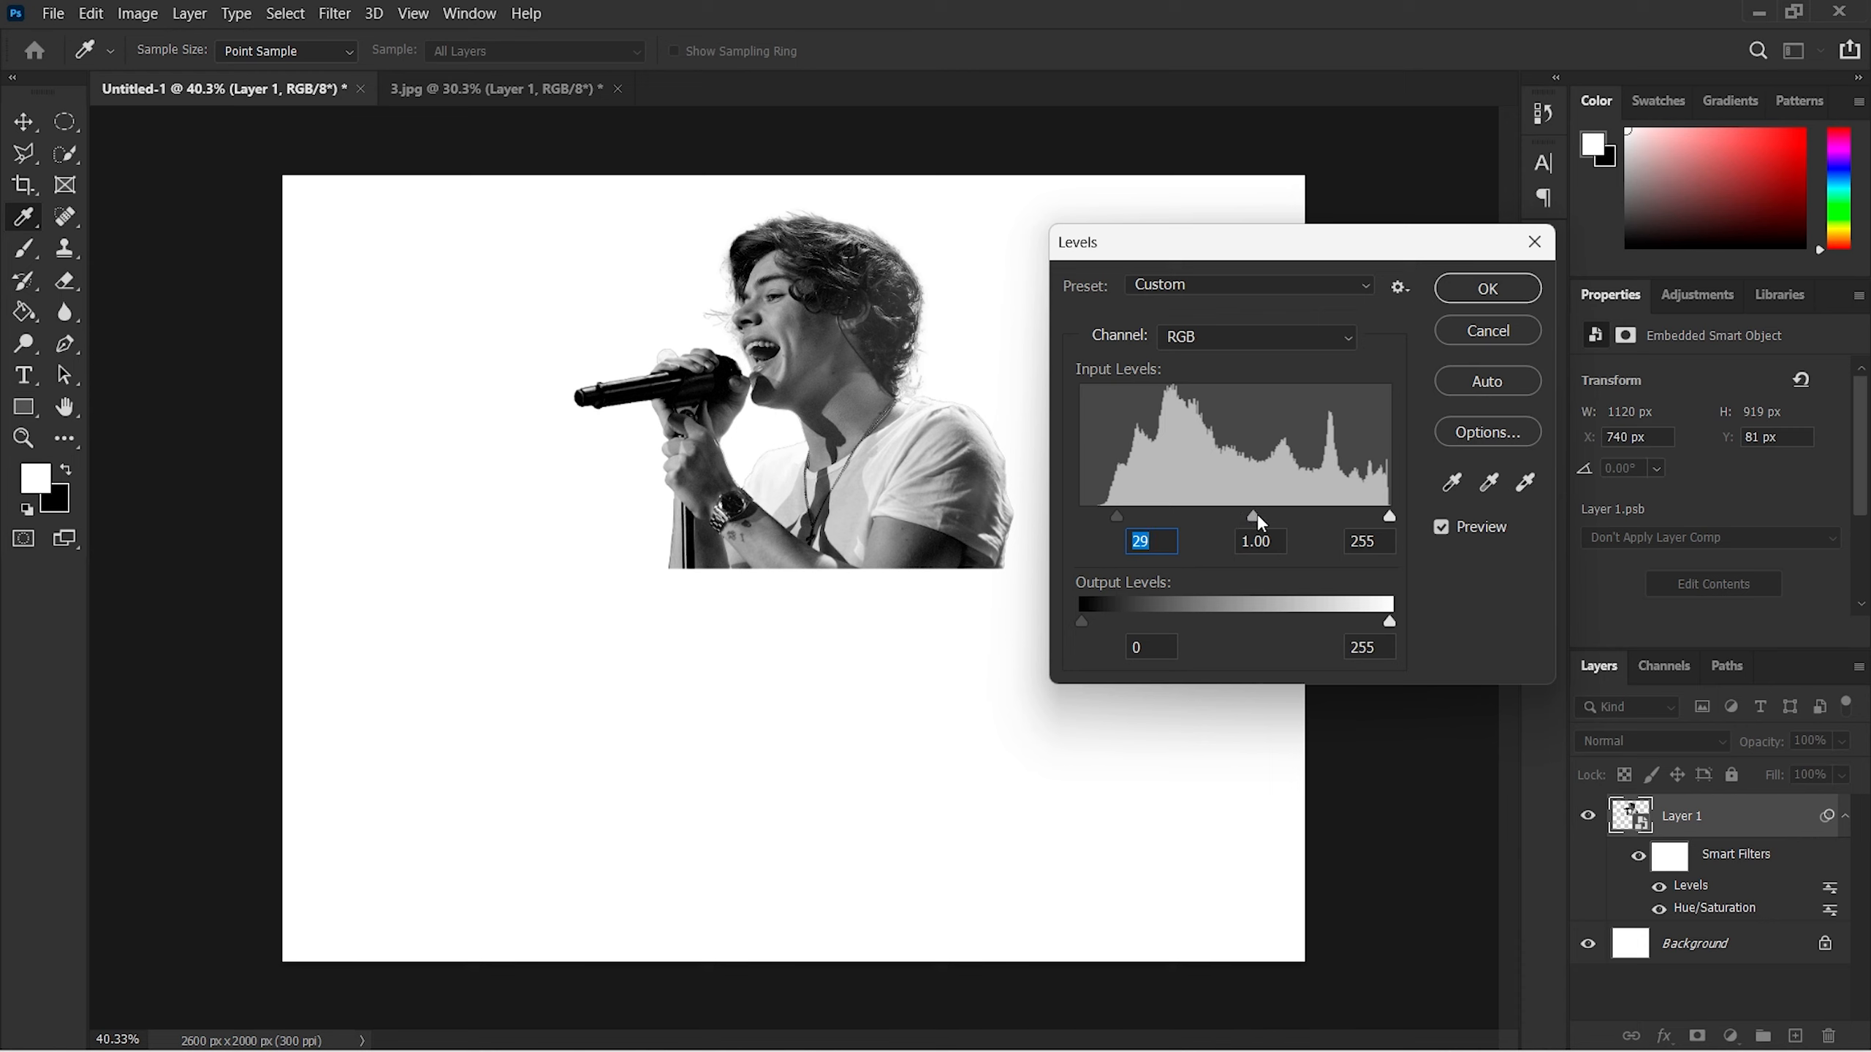
pyautogui.moveTo(1260, 516); pyautogui.dragTo(1288, 522)
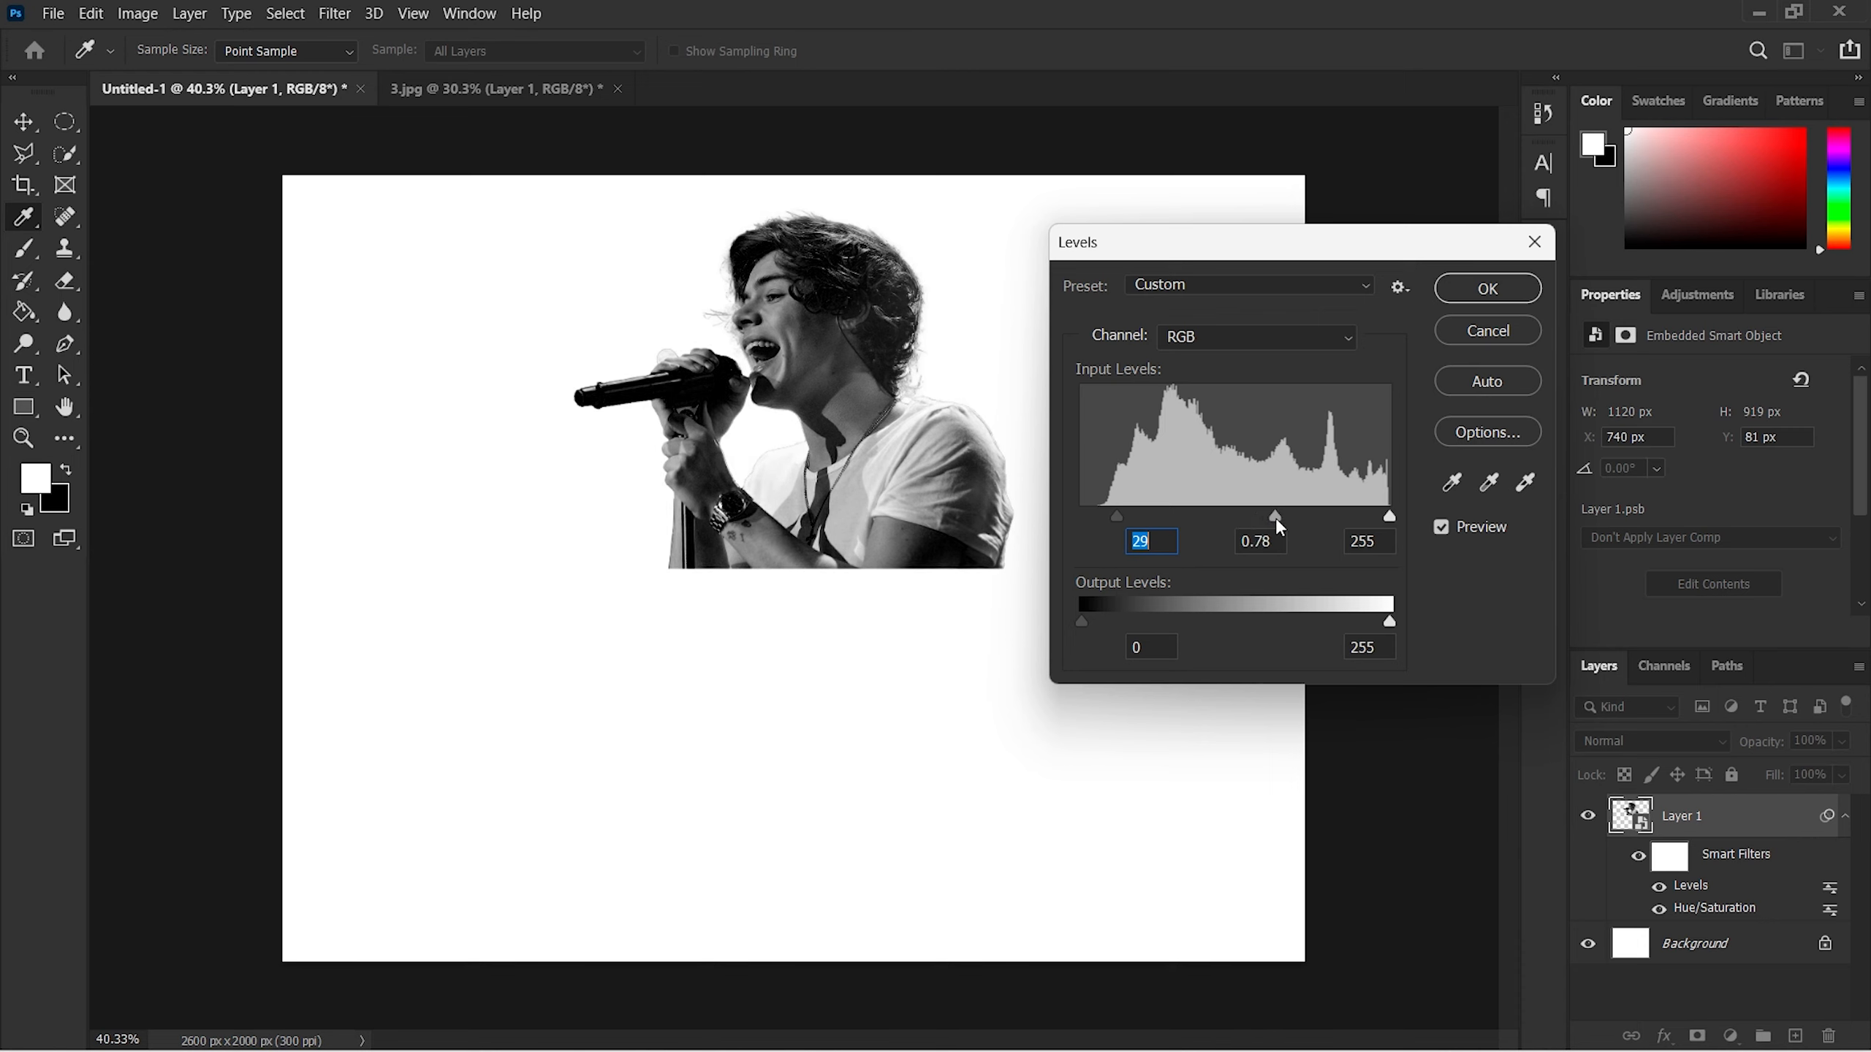
pyautogui.press('Tab')
pyautogui.click(1486, 290)
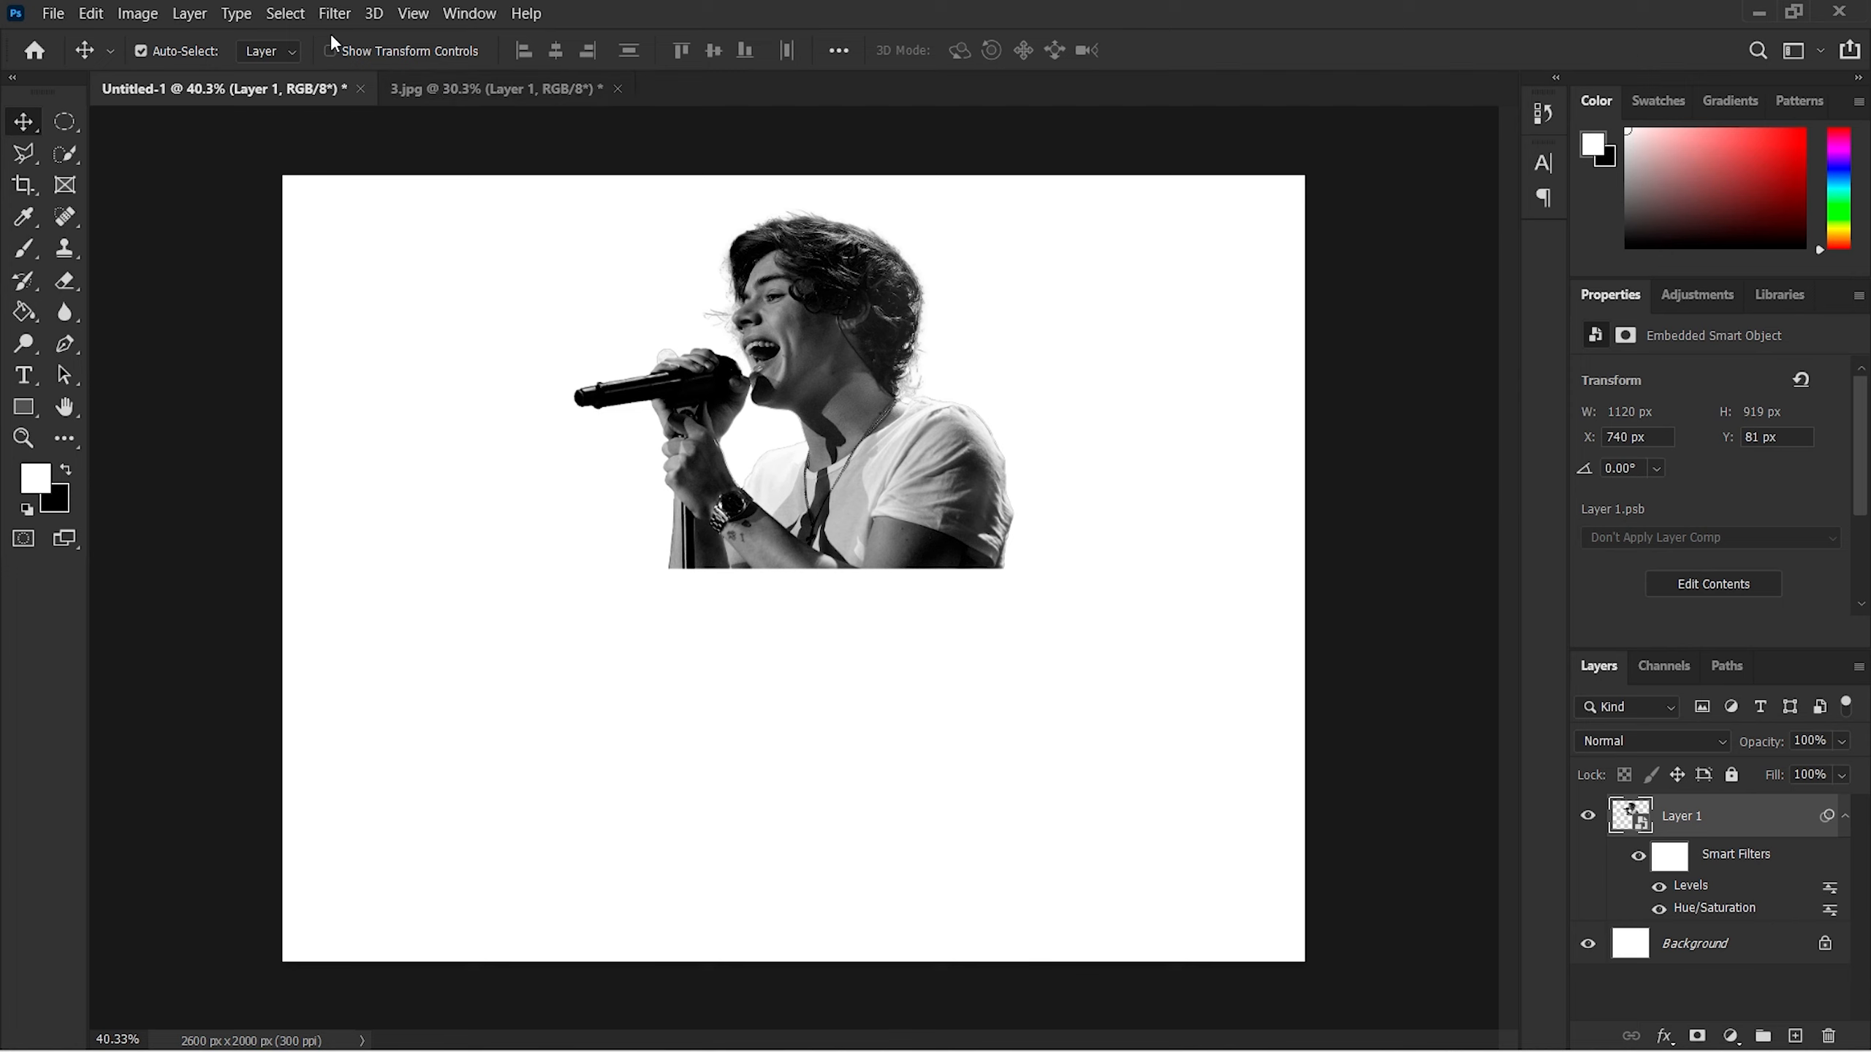
# Step: Apply an S-shaped Curves adjustment to the singer, with points at about input 174, output 220 and input 77, output 59
pyautogui.click(137, 14)
pyautogui.moveTo(302, 77)
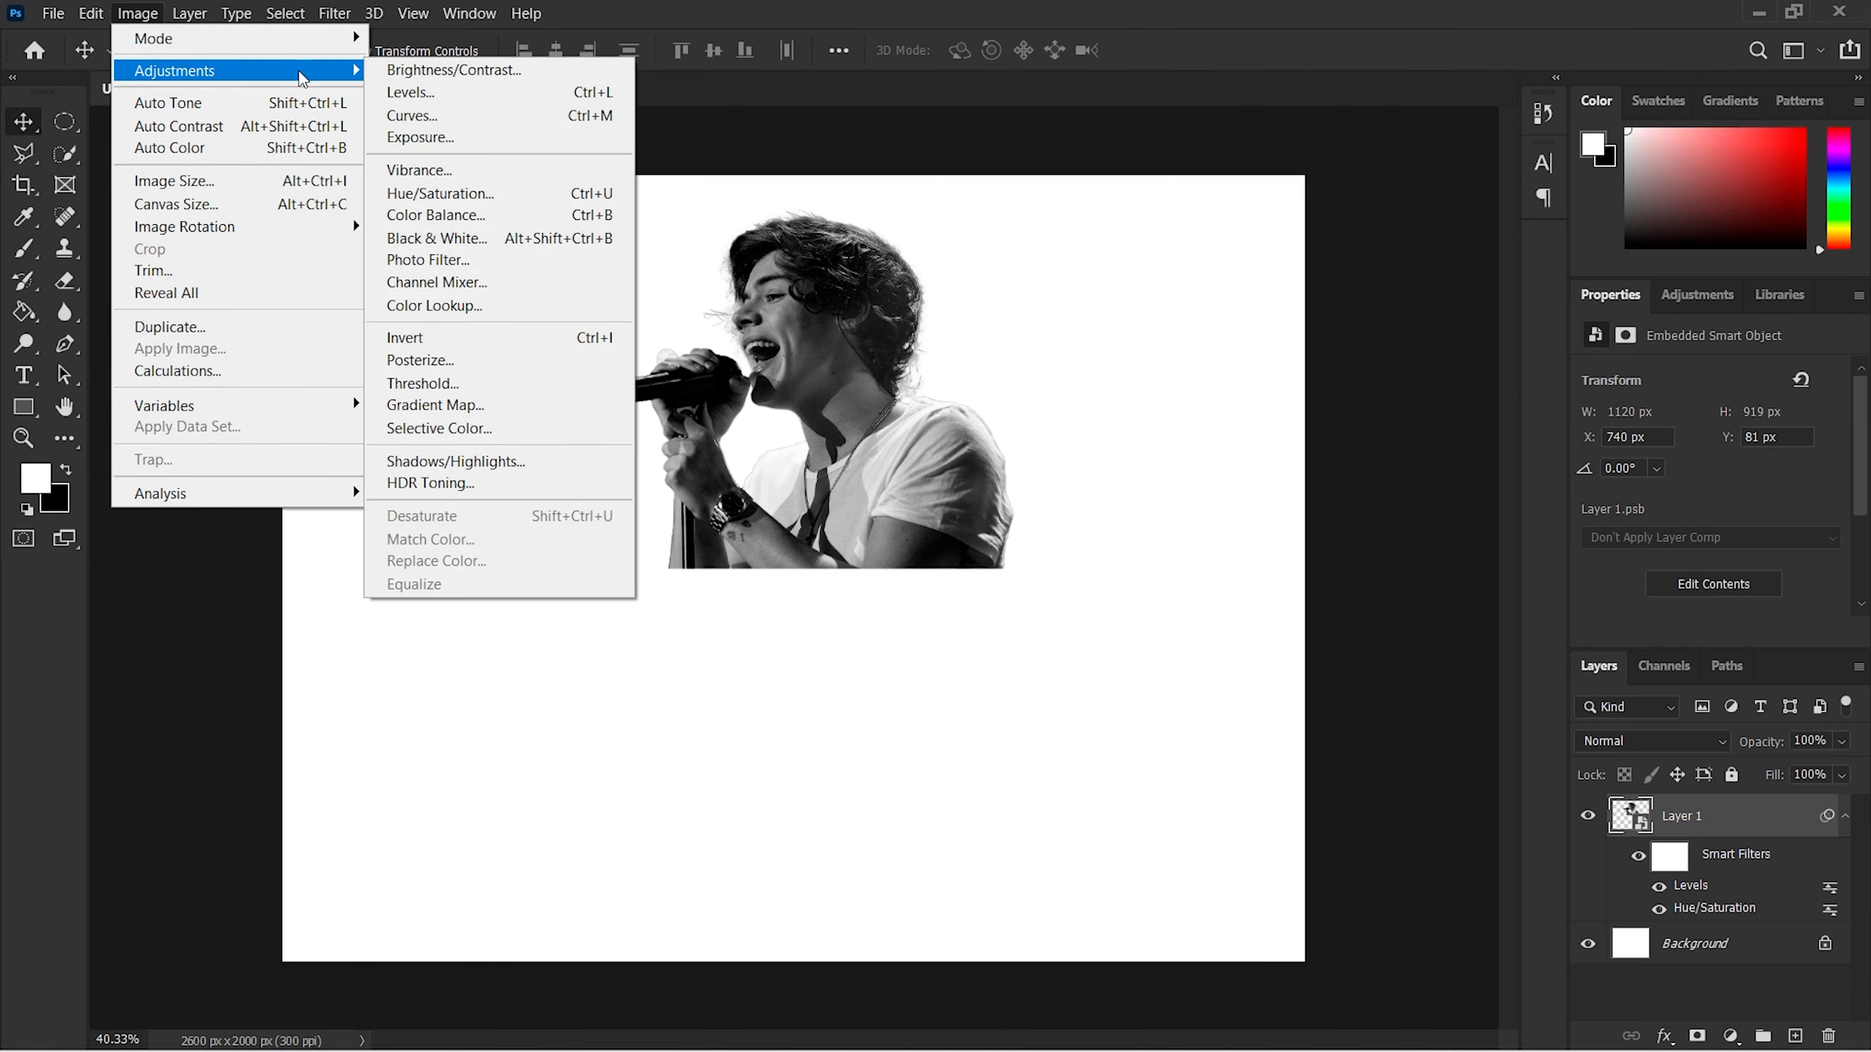
pyautogui.click(435, 115)
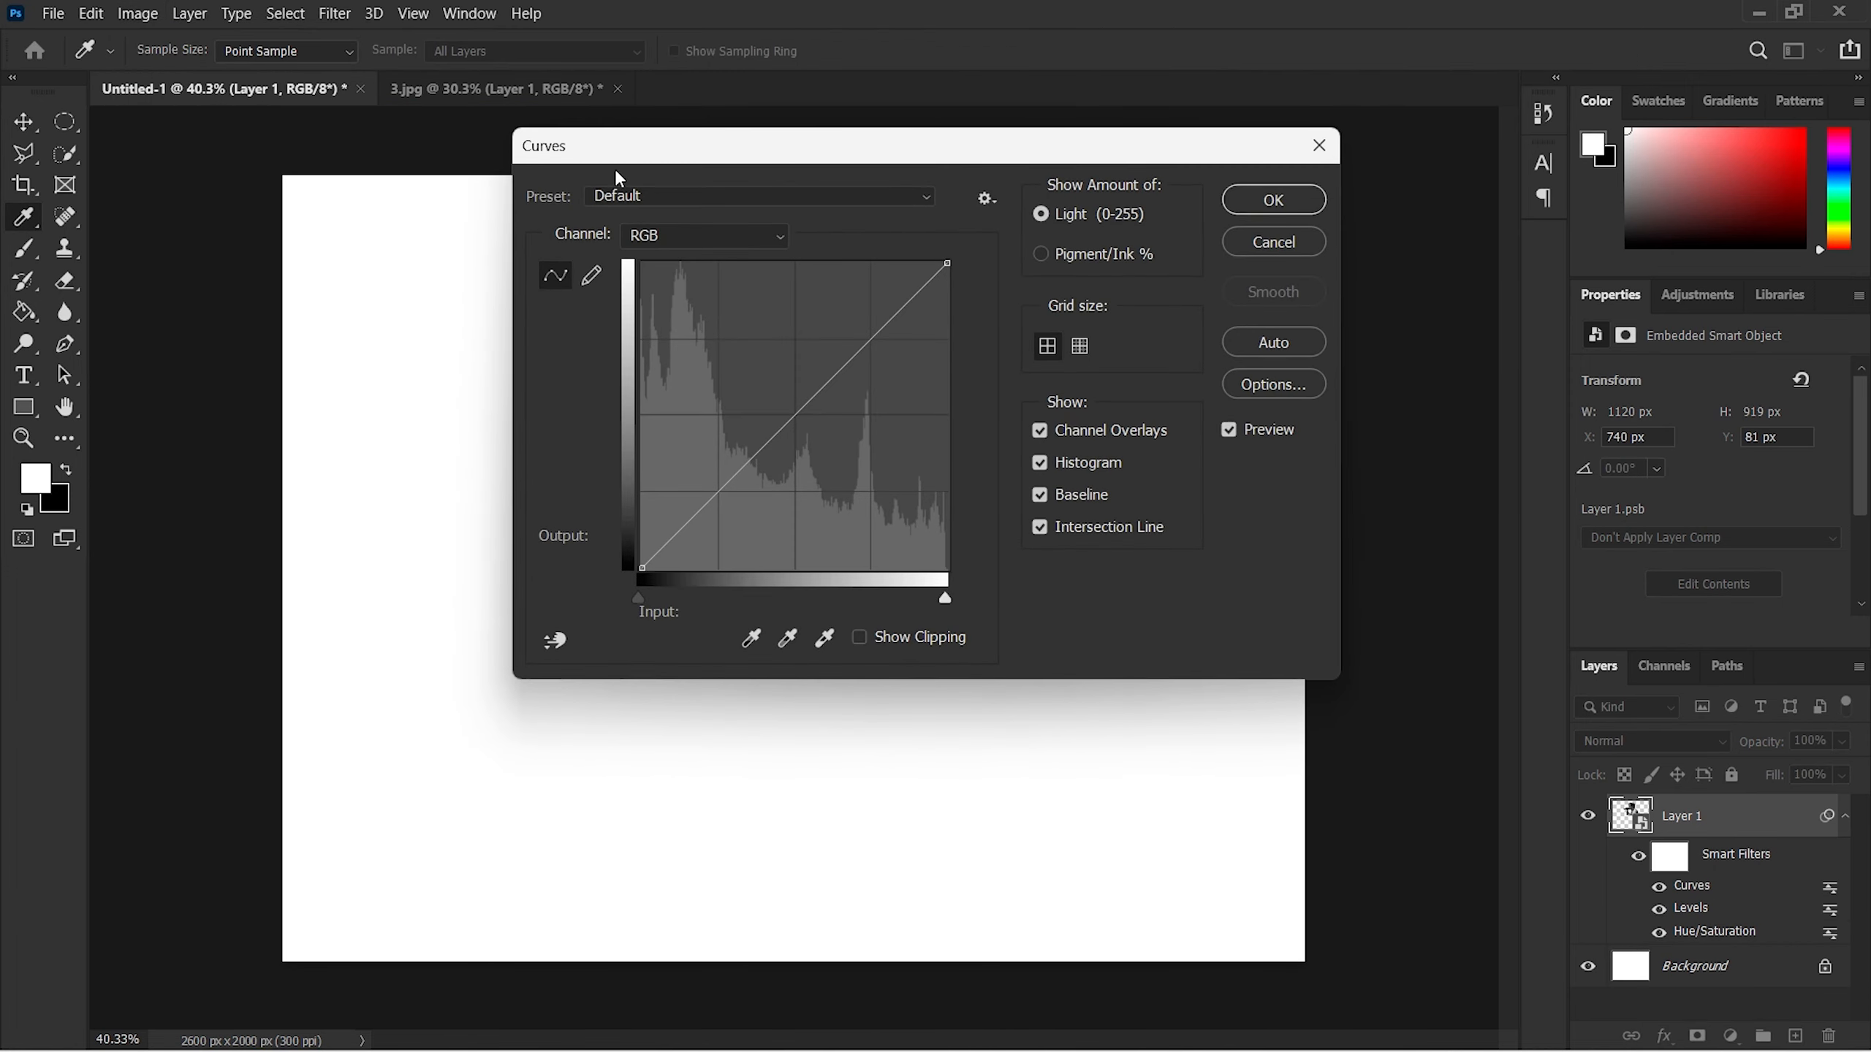
pyautogui.moveTo(617, 171); pyautogui.dragTo(1387, 184)
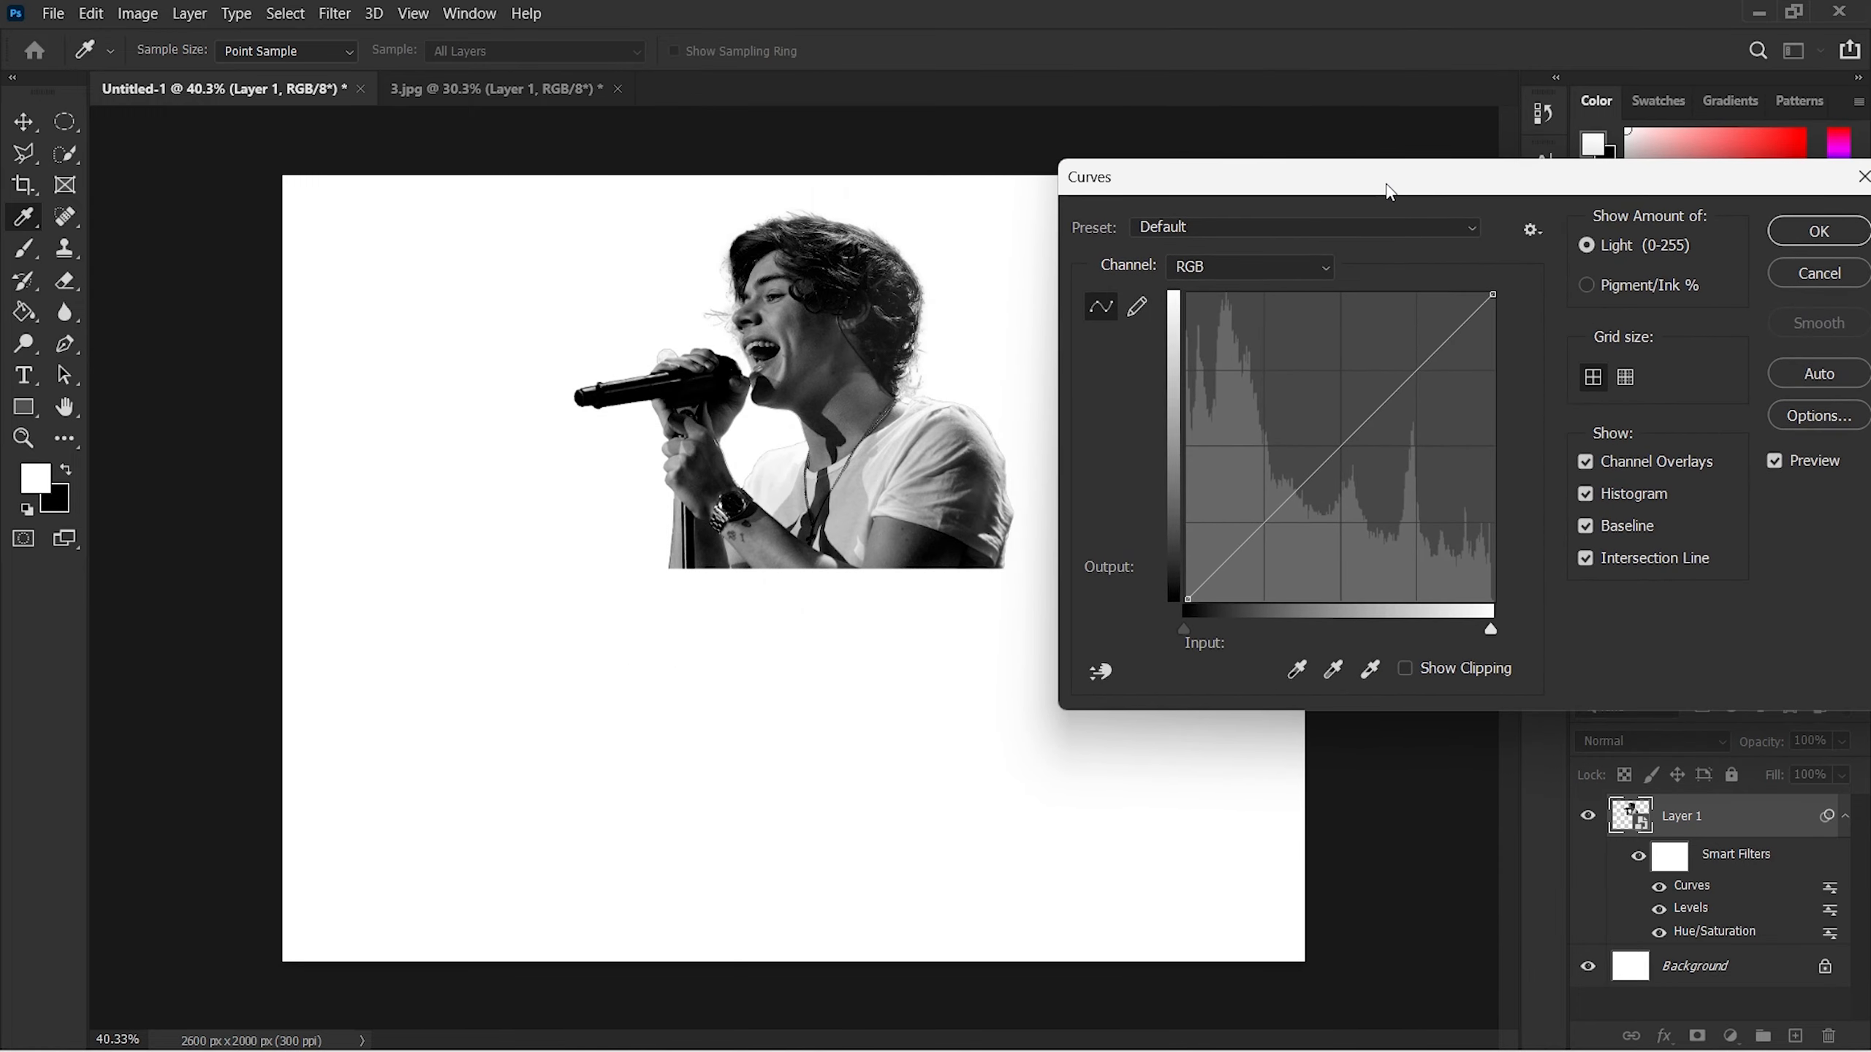
pyautogui.click(1420, 337)
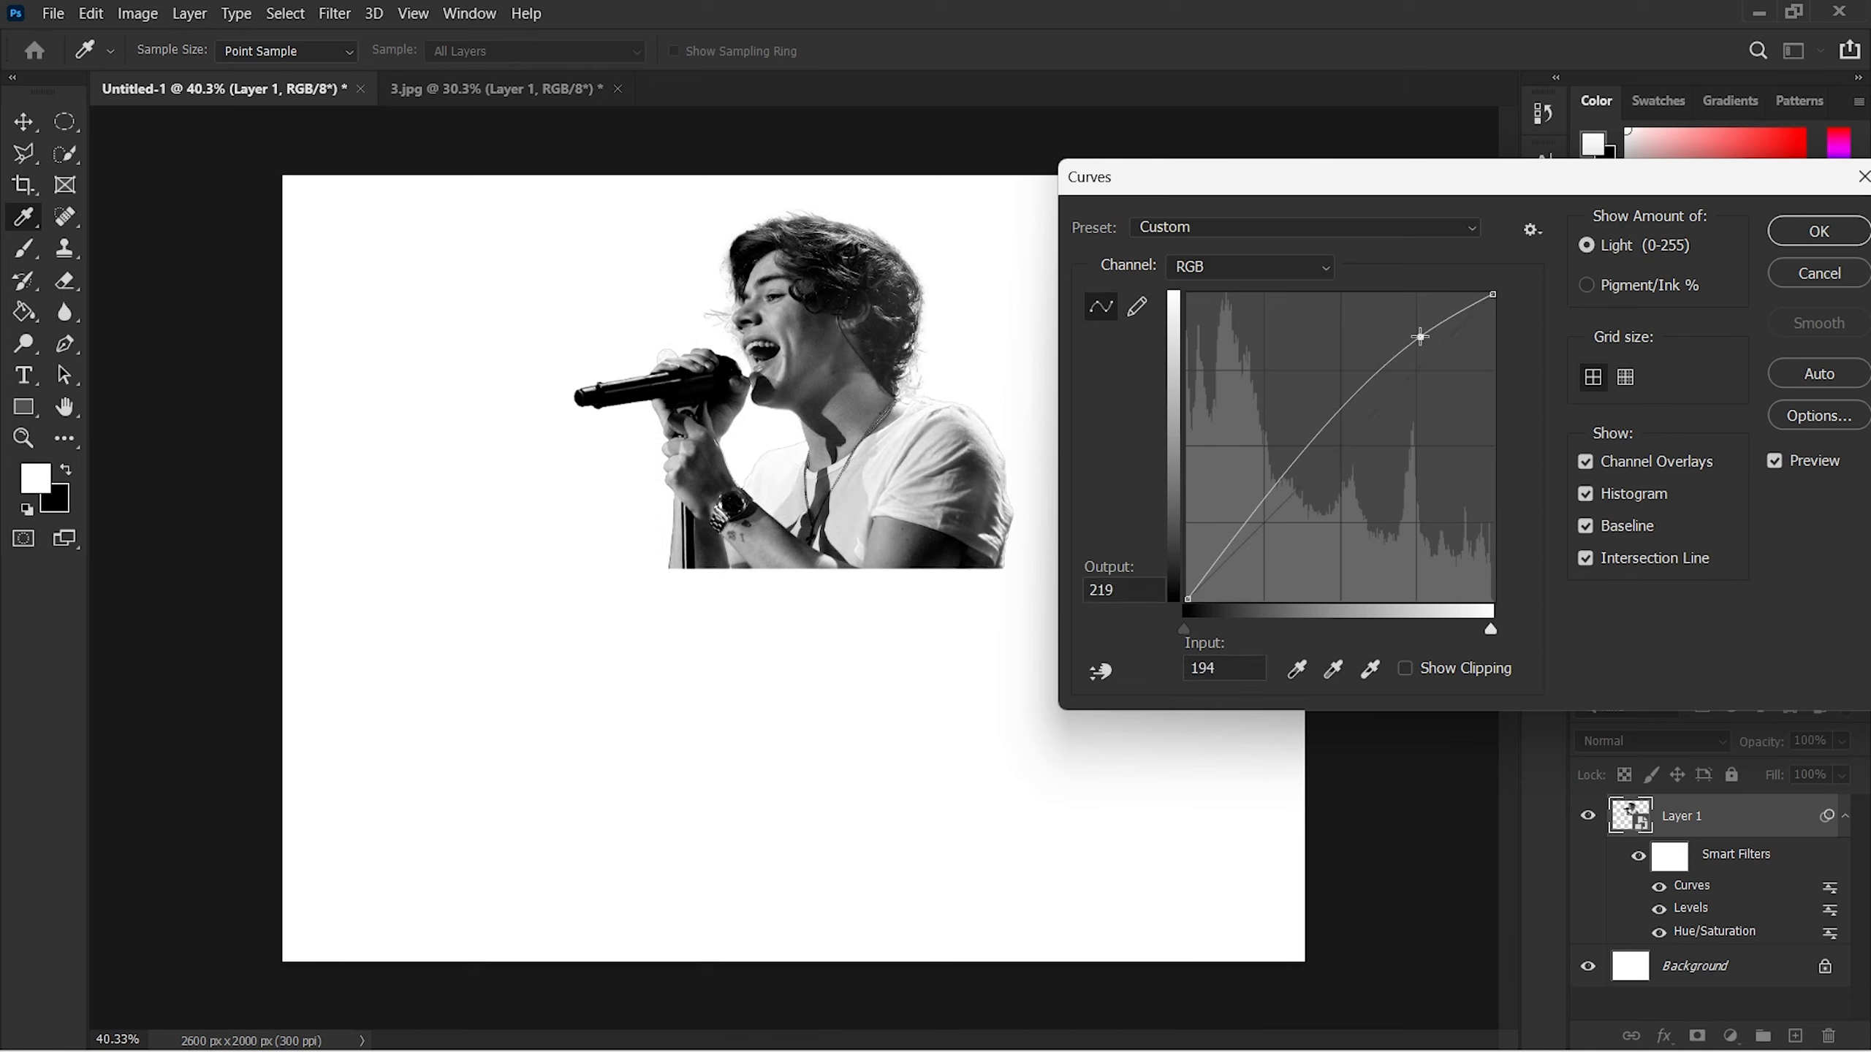
pyautogui.moveTo(1420, 337); pyautogui.dragTo(1409, 331)
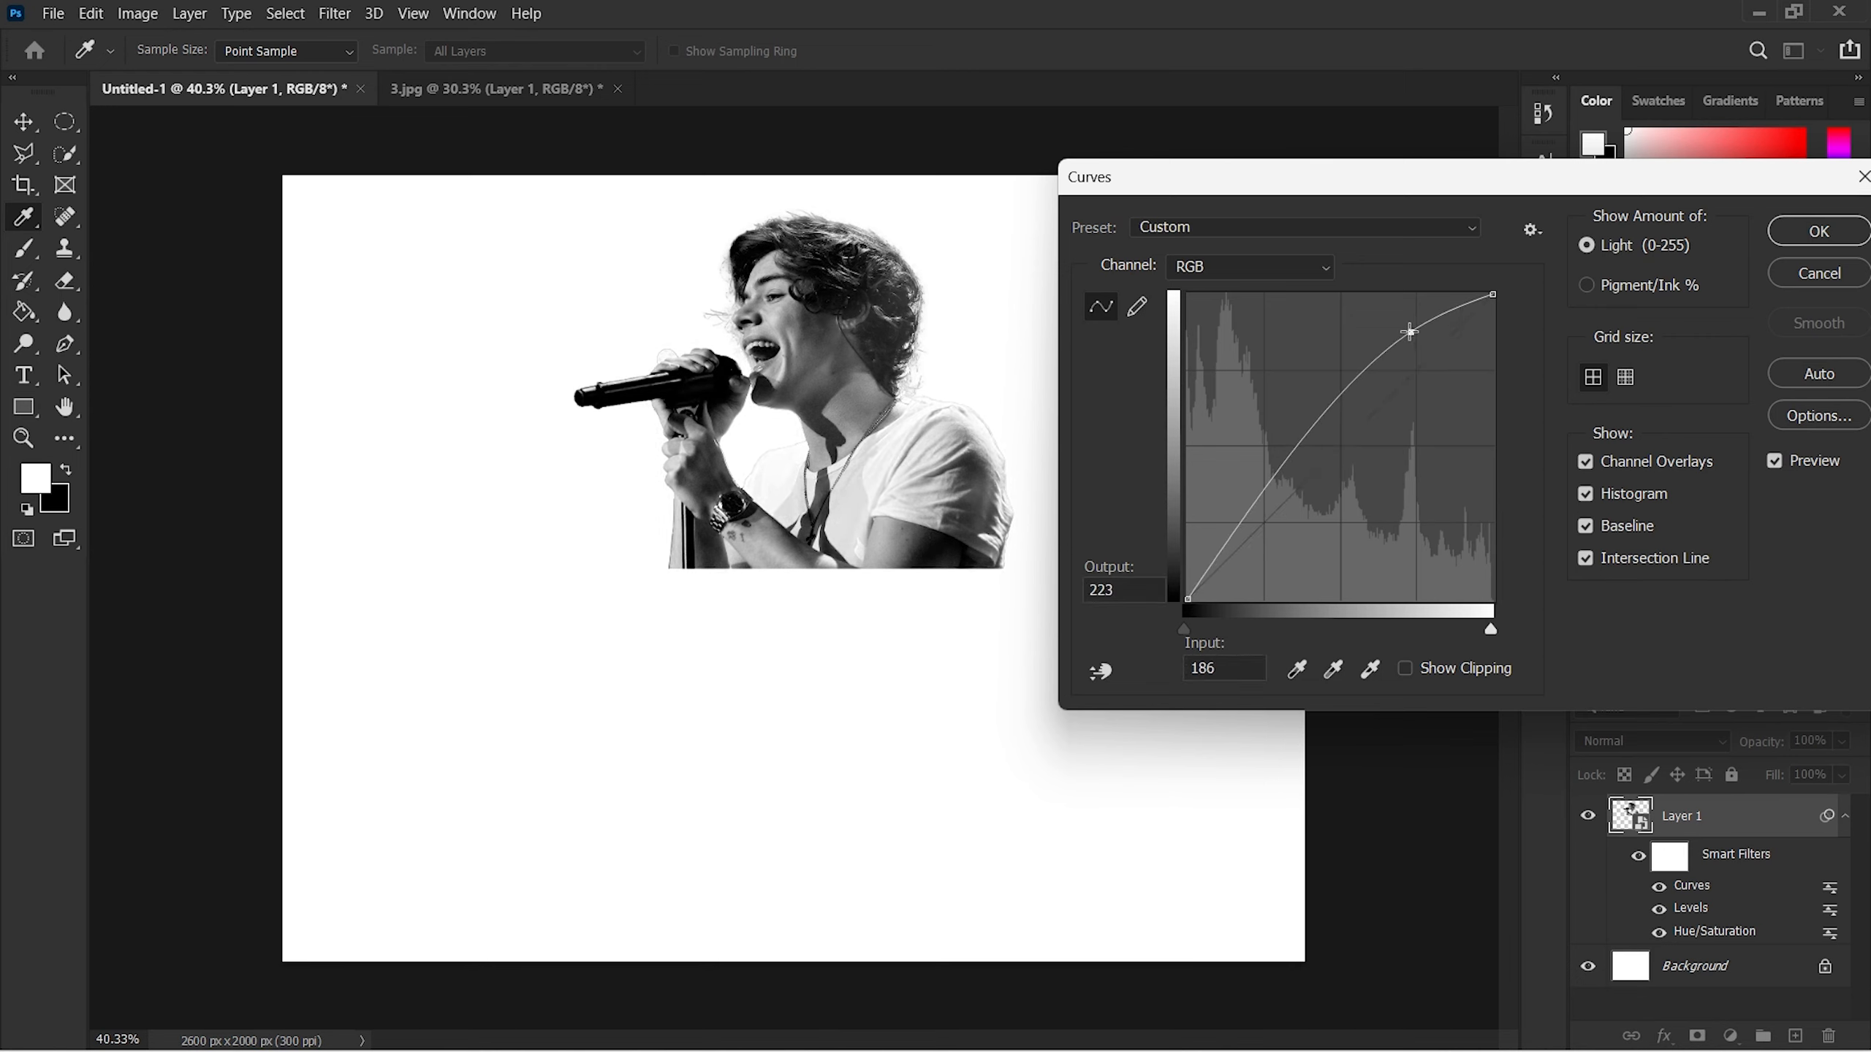
pyautogui.moveTo(1246, 516); pyautogui.dragTo(1281, 541)
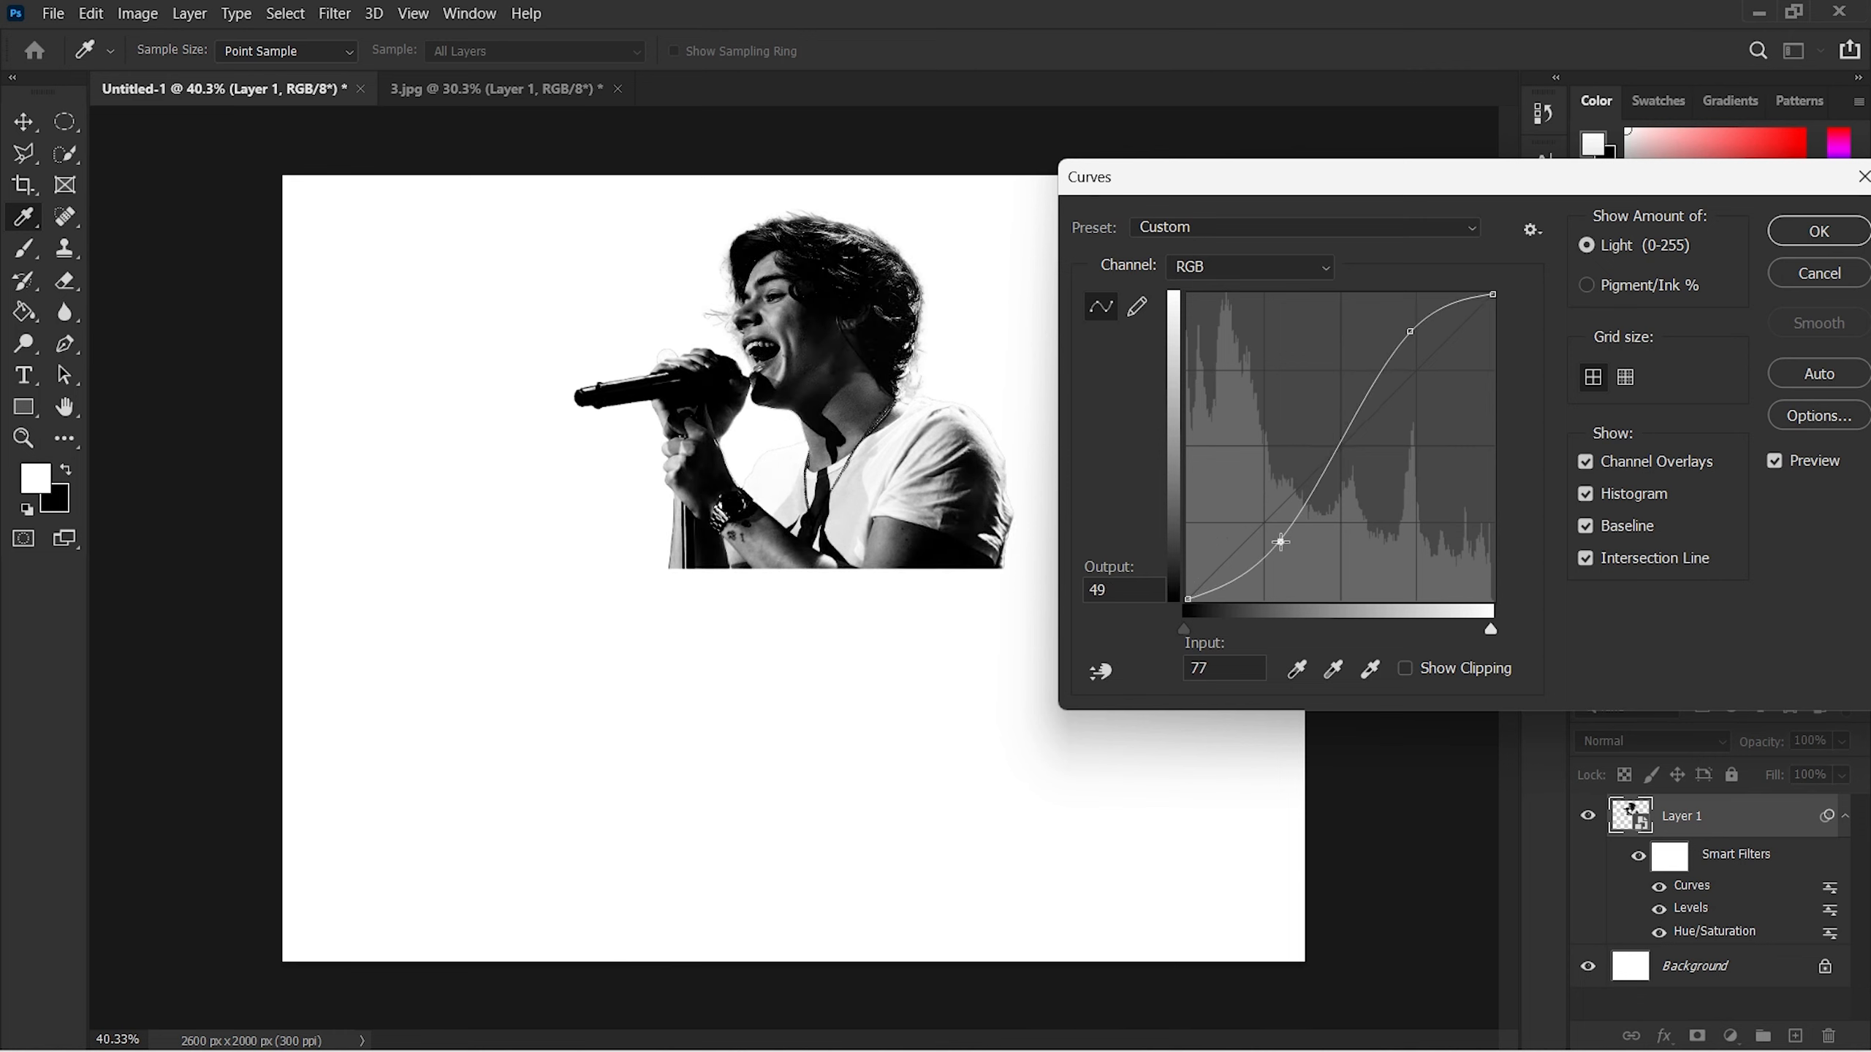
pyautogui.moveTo(1281, 542); pyautogui.dragTo(1281, 528)
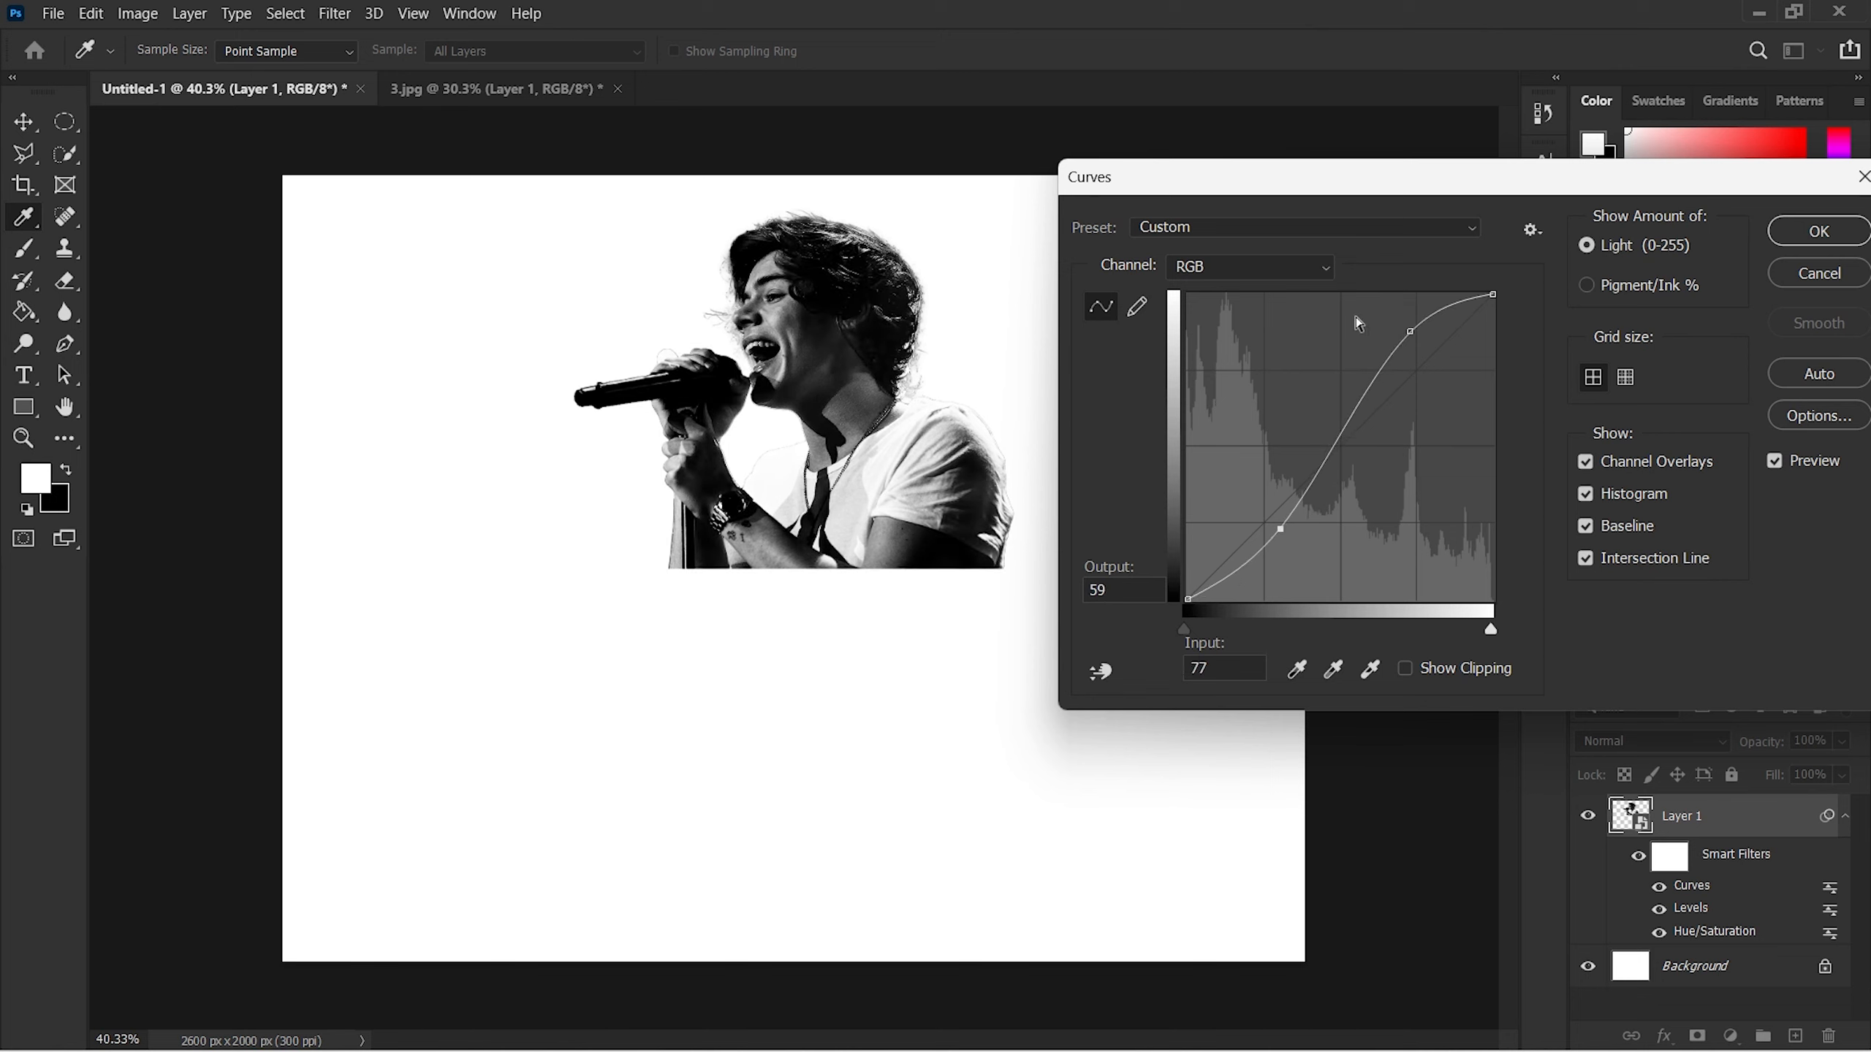
pyautogui.moveTo(1409, 331); pyautogui.dragTo(1394, 334)
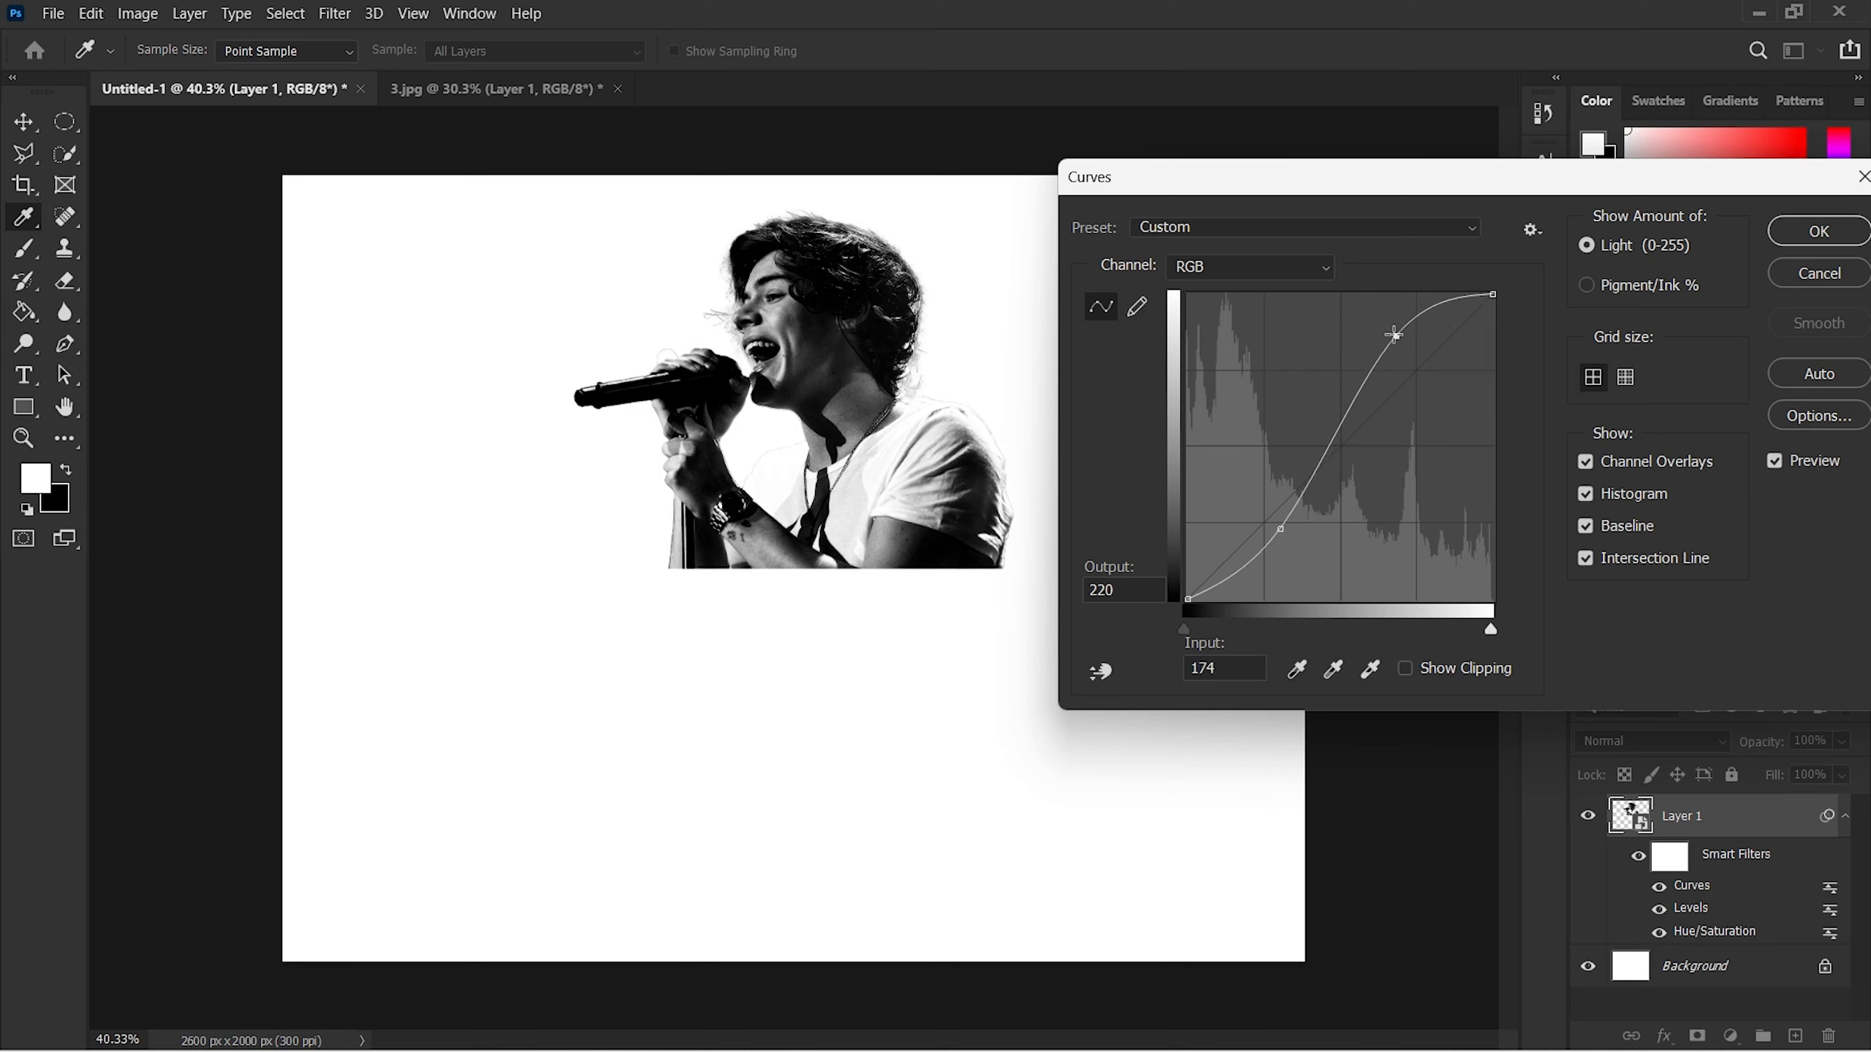
pyautogui.moveTo(1282, 529)
pyautogui.mouseDown()
pyautogui.moveTo(1279, 545)
pyautogui.moveTo(1281, 529)
pyautogui.mouseUp()
pyautogui.click(1817, 231)
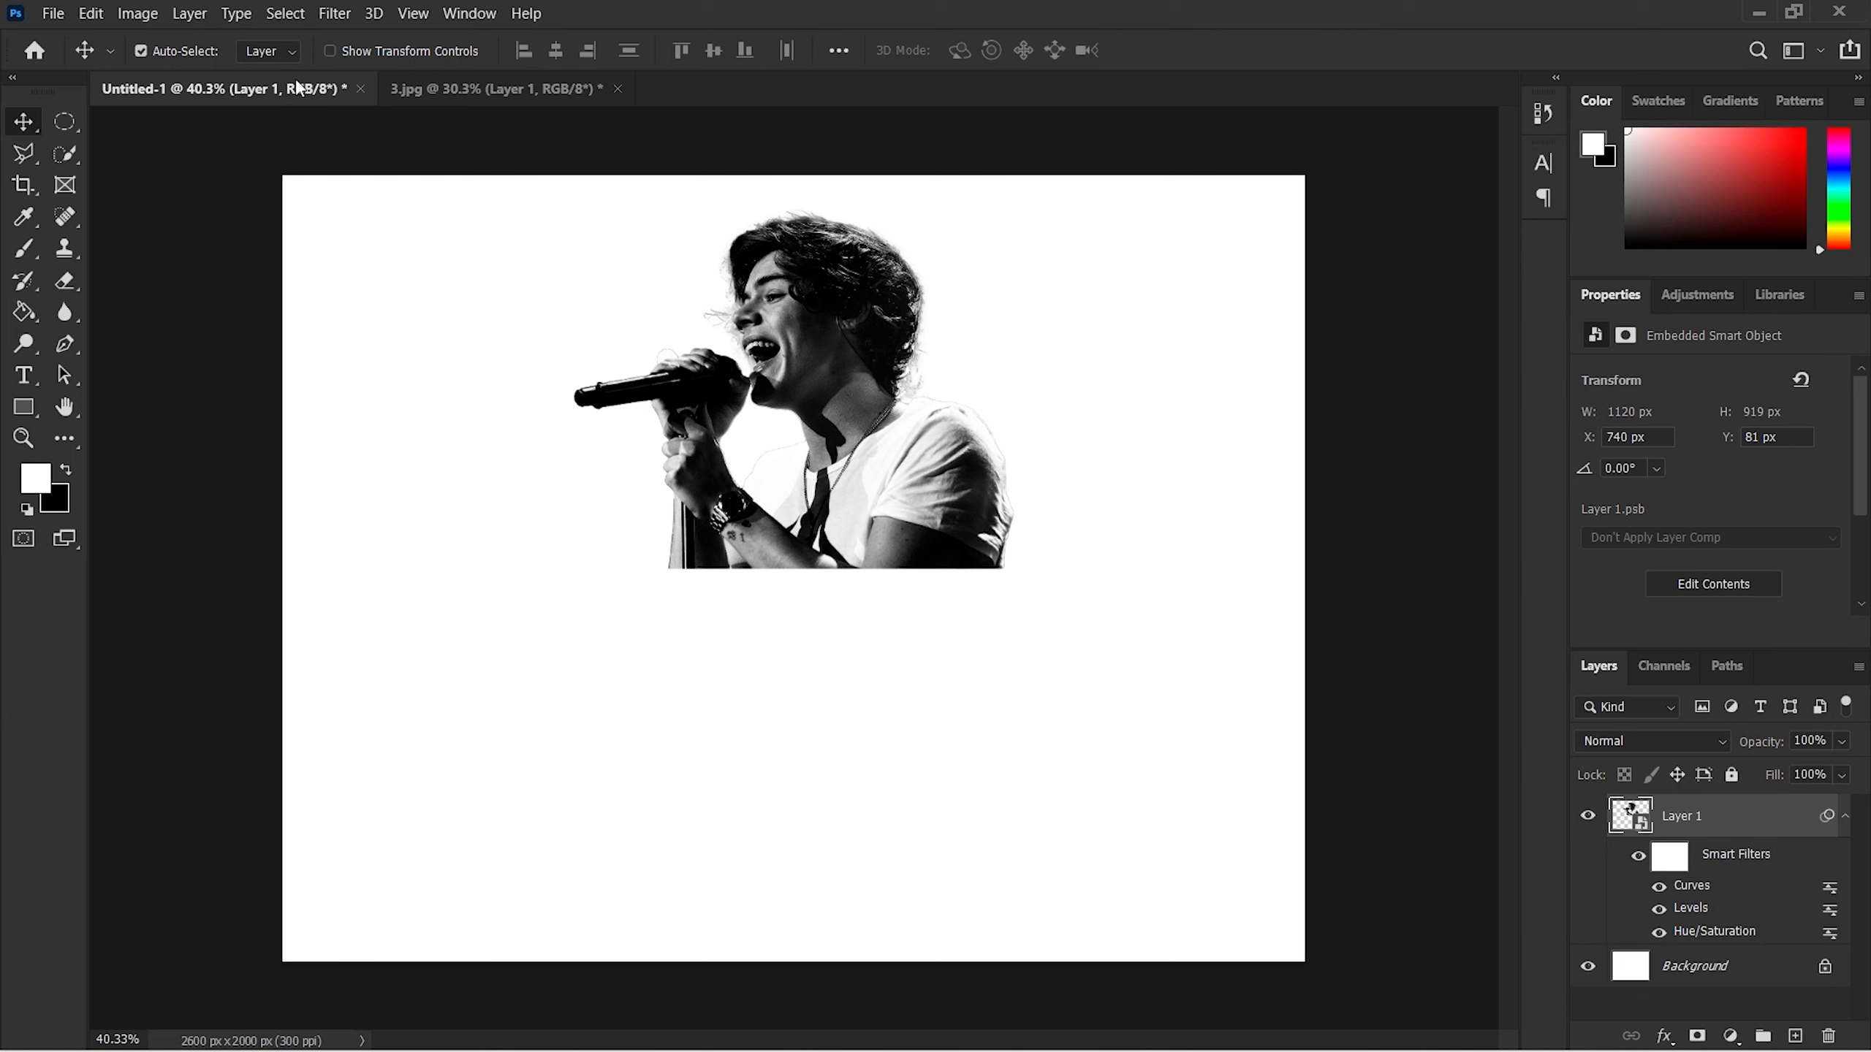
# Step: Apply an Exposure adjustment to the singer with Offset about -0.0455 and Gamma Correction about 2.26
pyautogui.click(138, 13)
pyautogui.moveTo(184, 71)
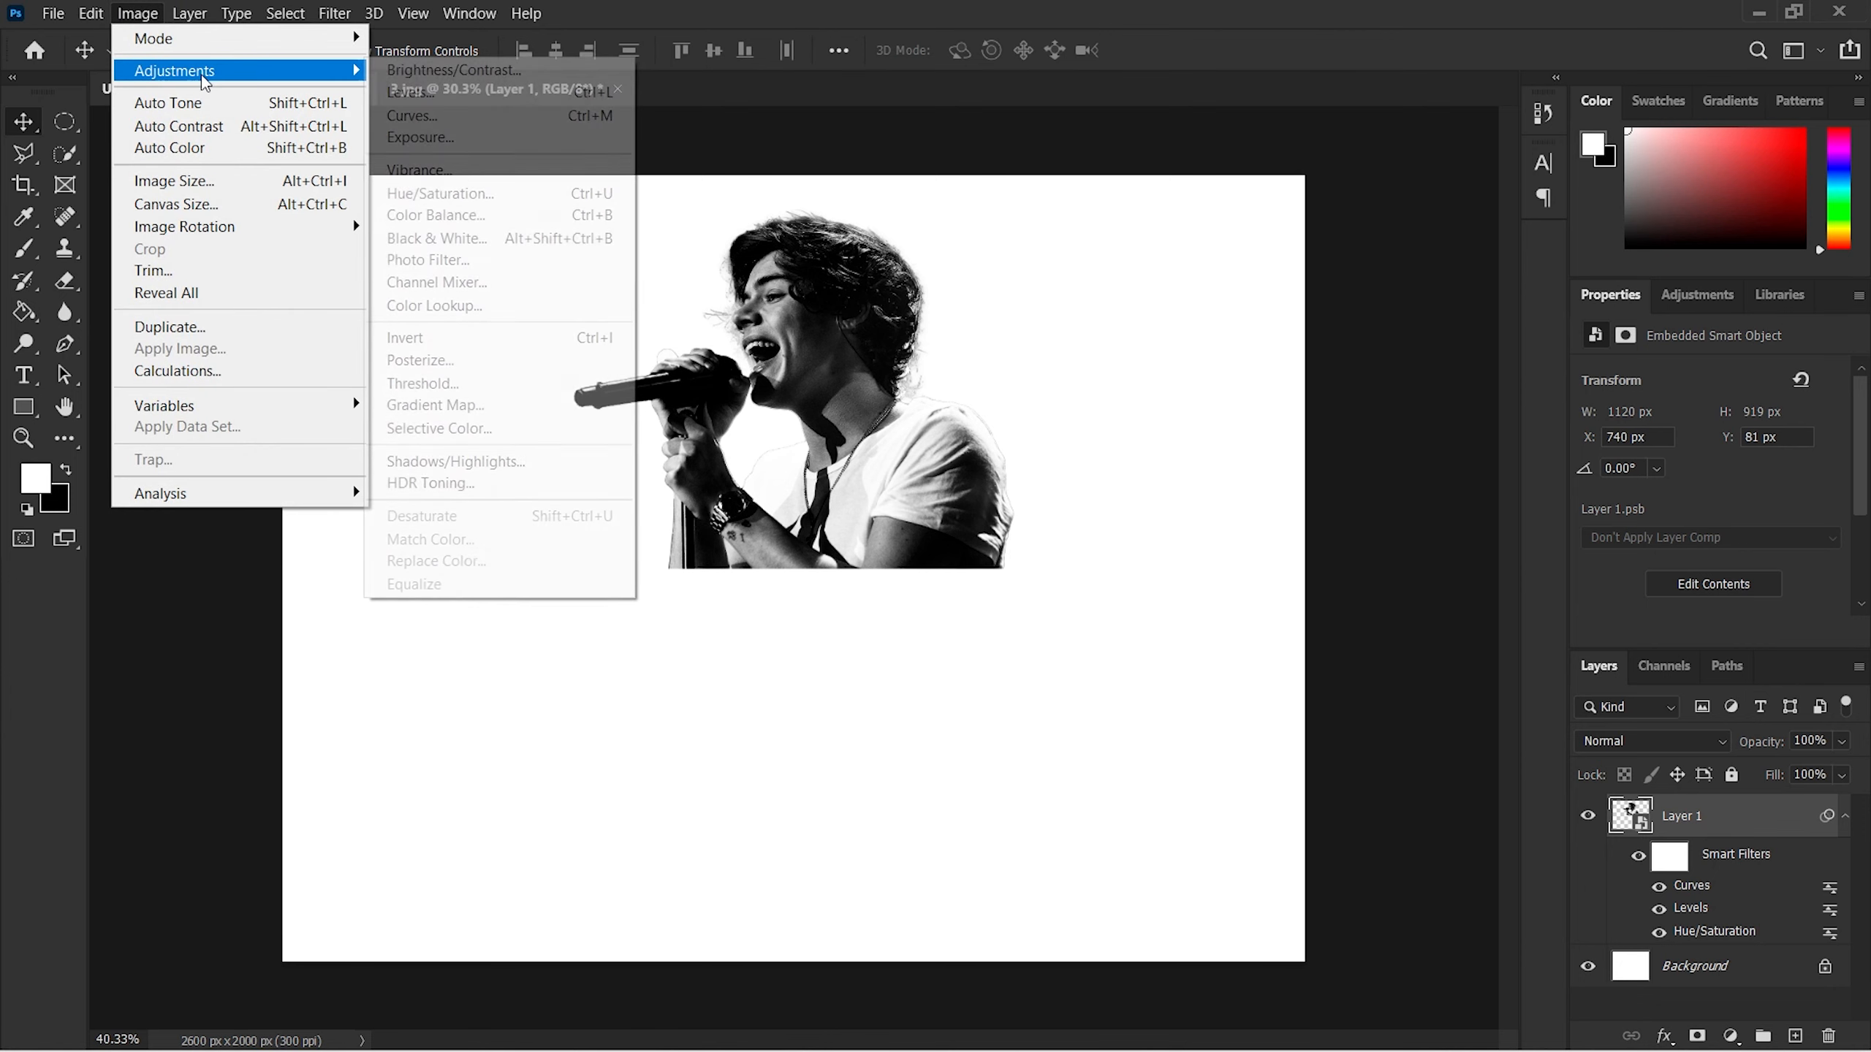
pyautogui.click(418, 140)
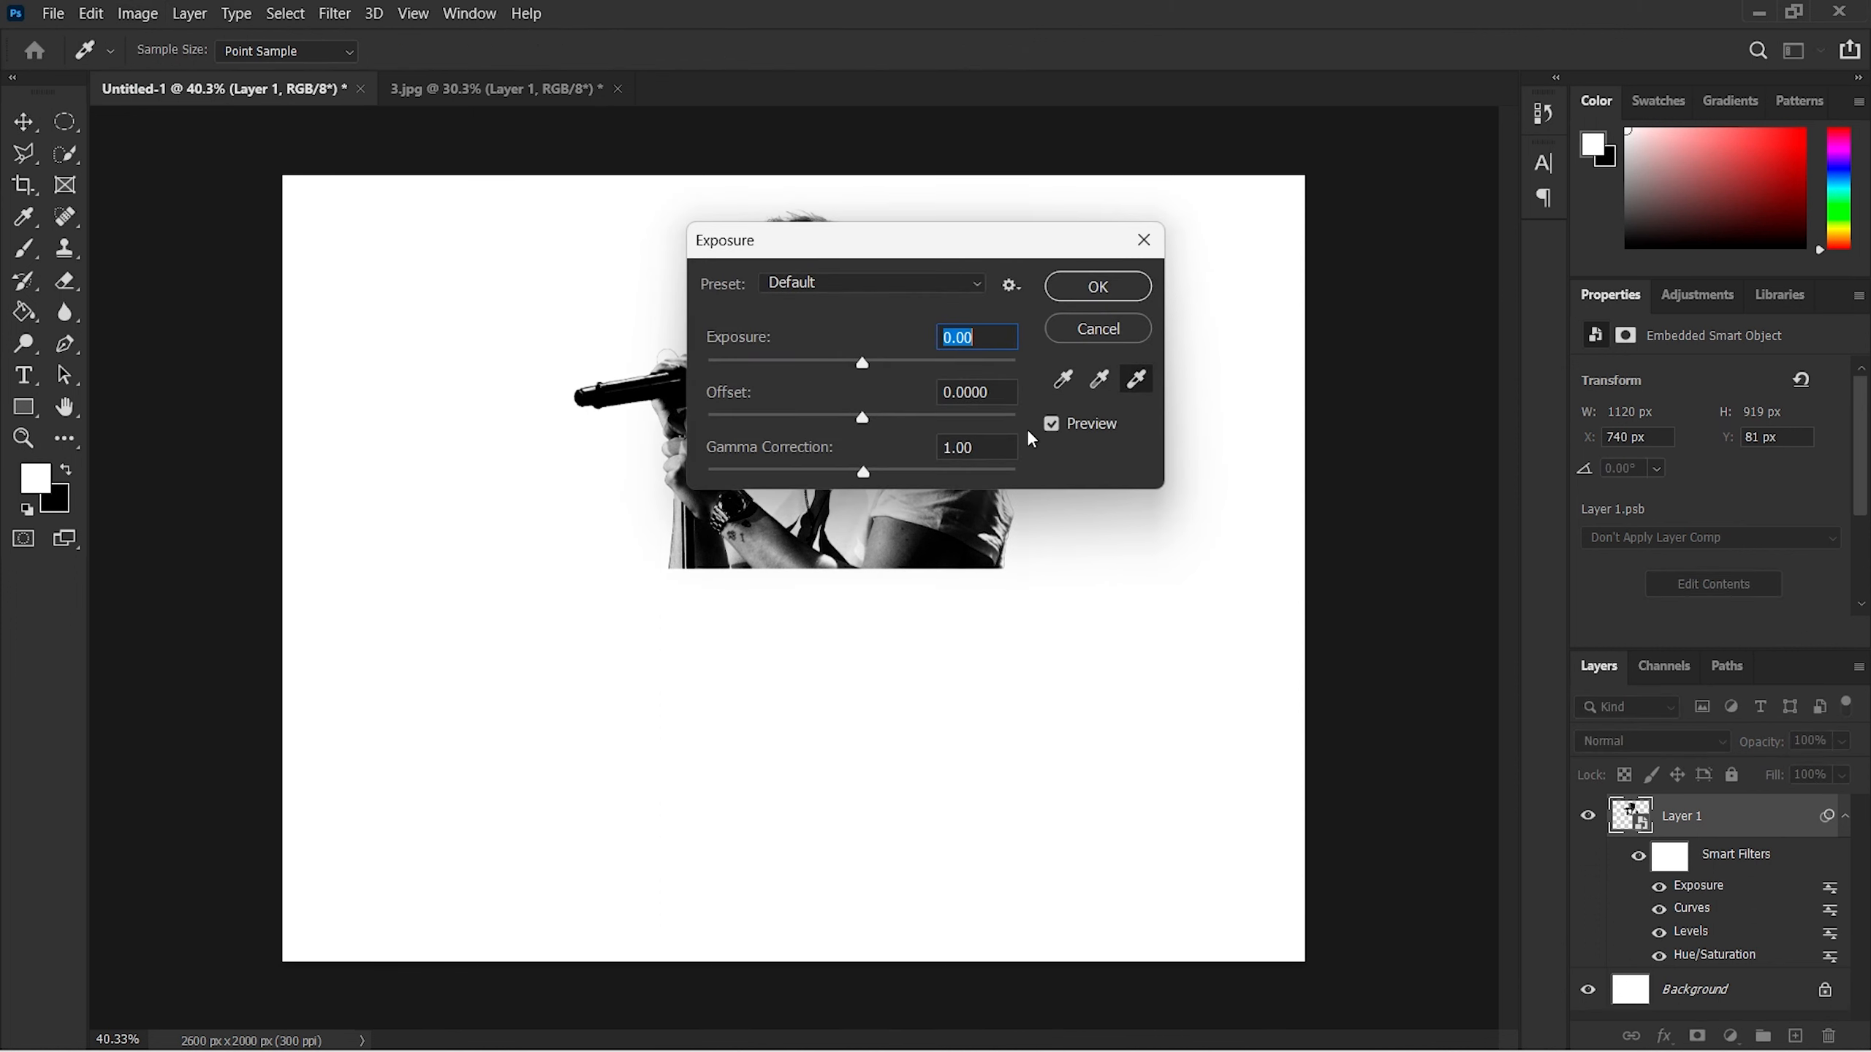
pyautogui.moveTo(1018, 243); pyautogui.dragTo(1374, 263)
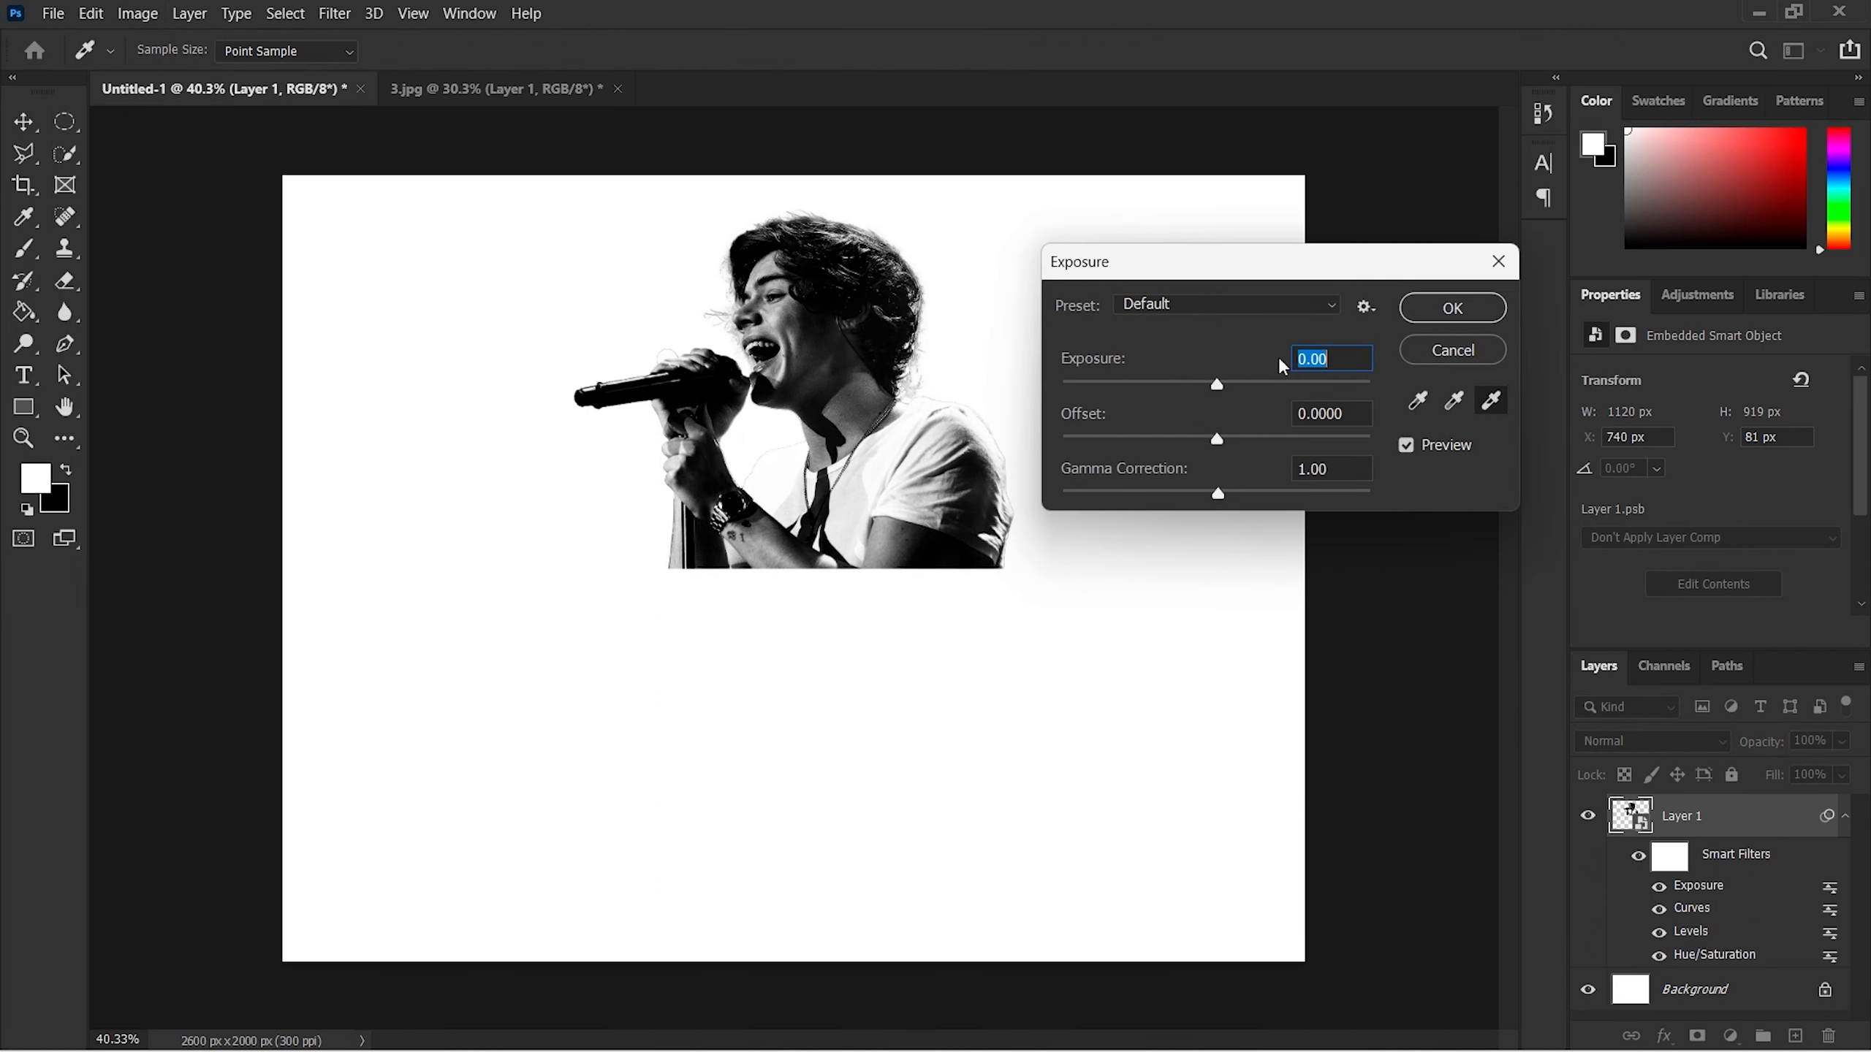
pyautogui.moveTo(1203, 440); pyautogui.dragTo(1191, 441)
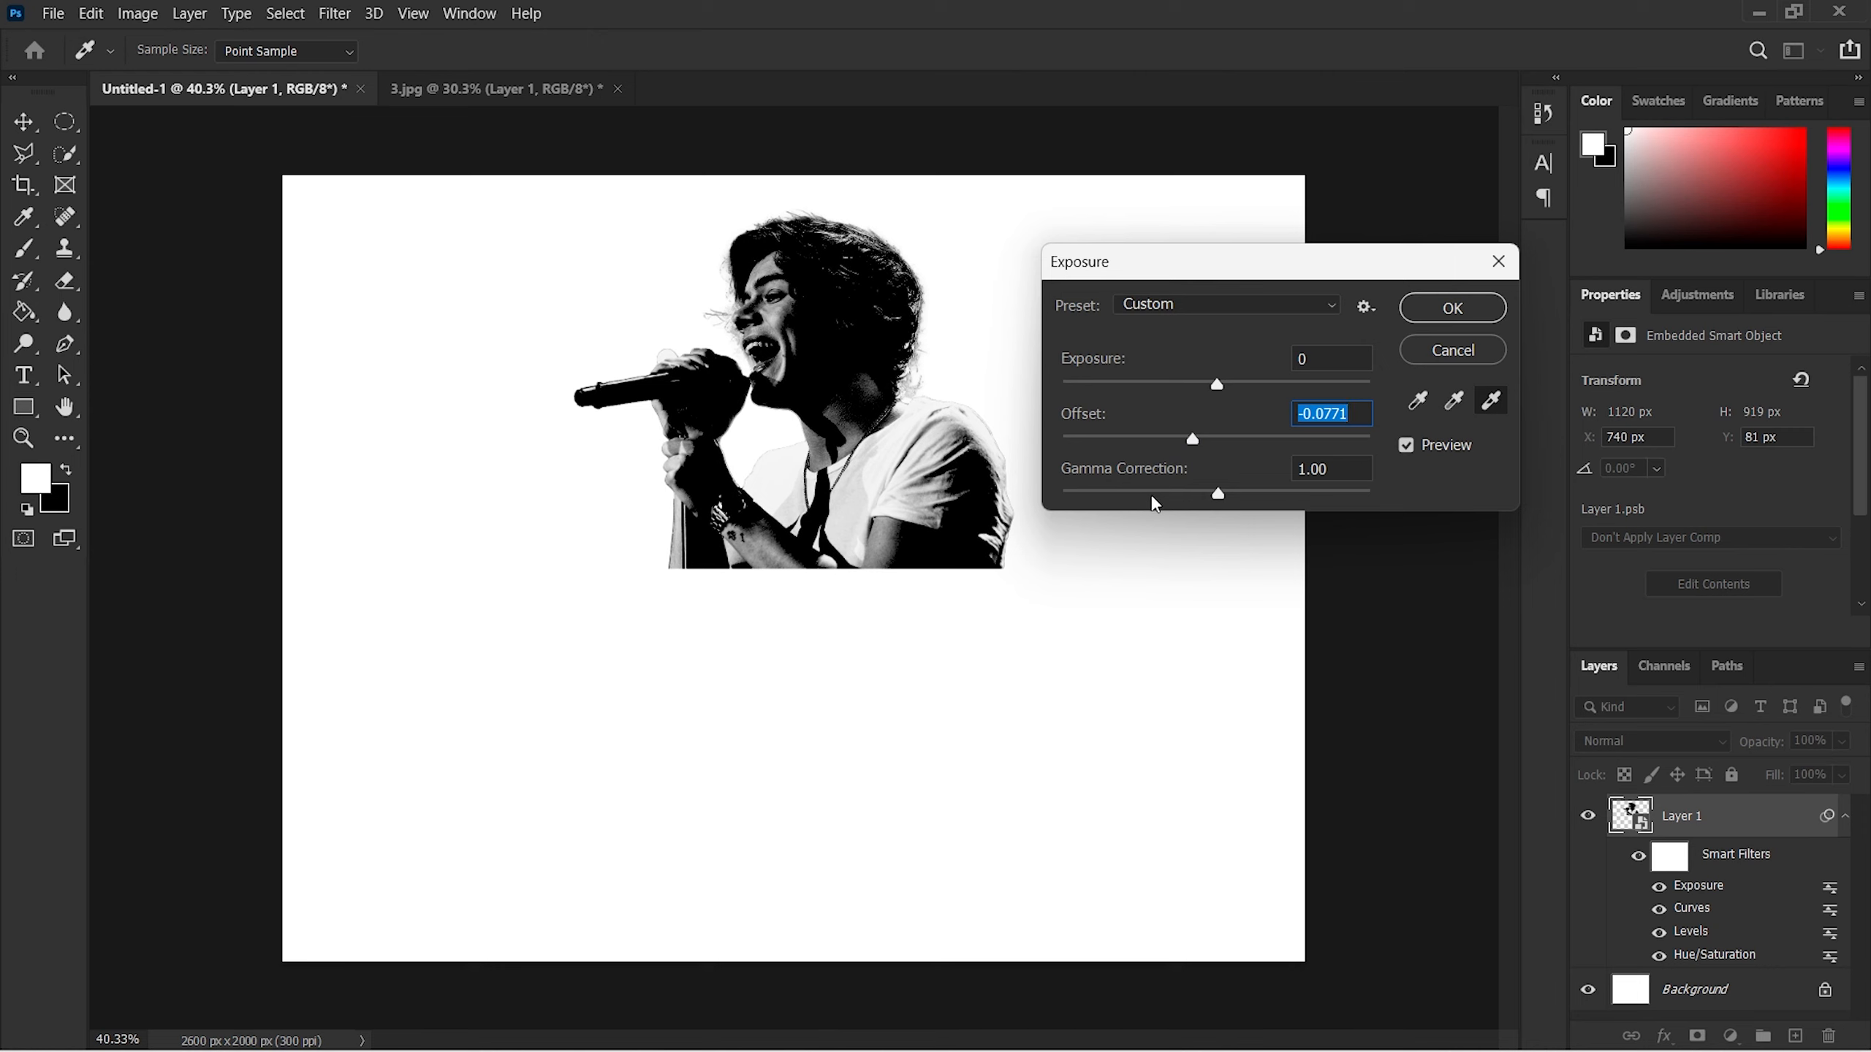
pyautogui.click(1128, 496)
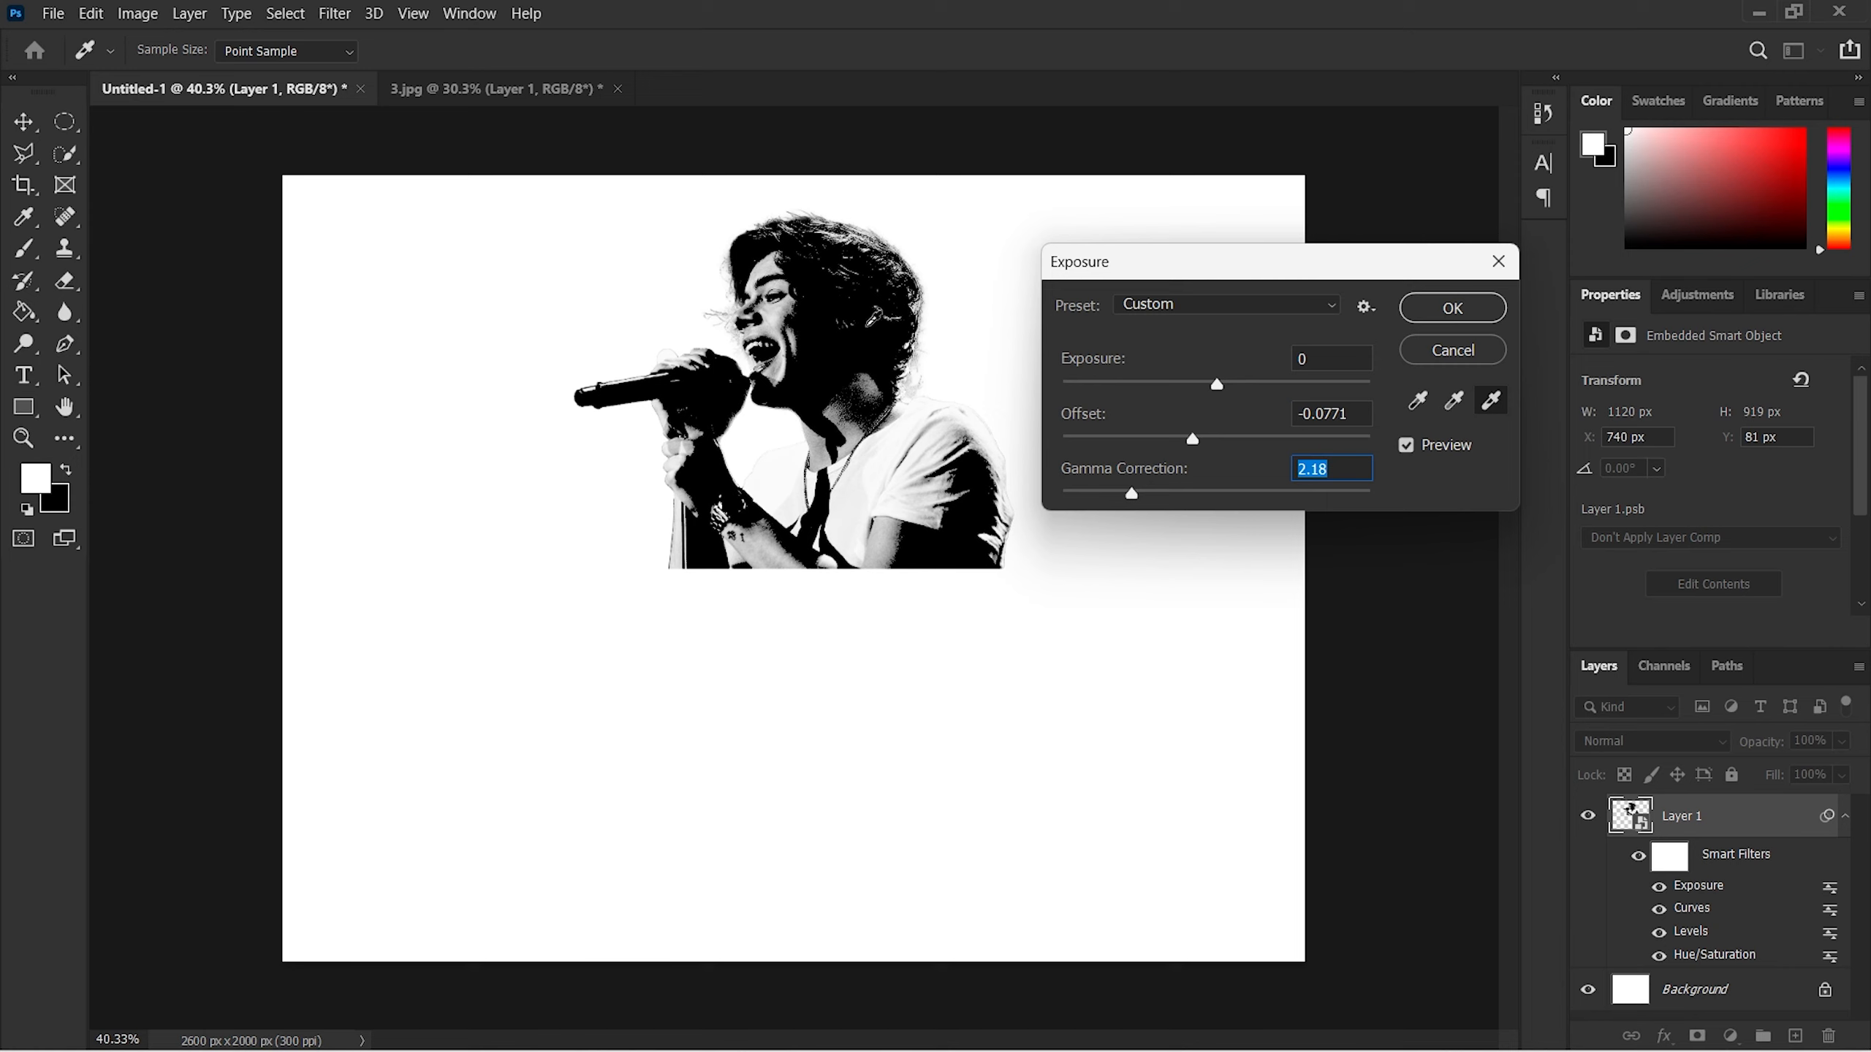
pyautogui.moveTo(1192, 440); pyautogui.dragTo(1140, 493)
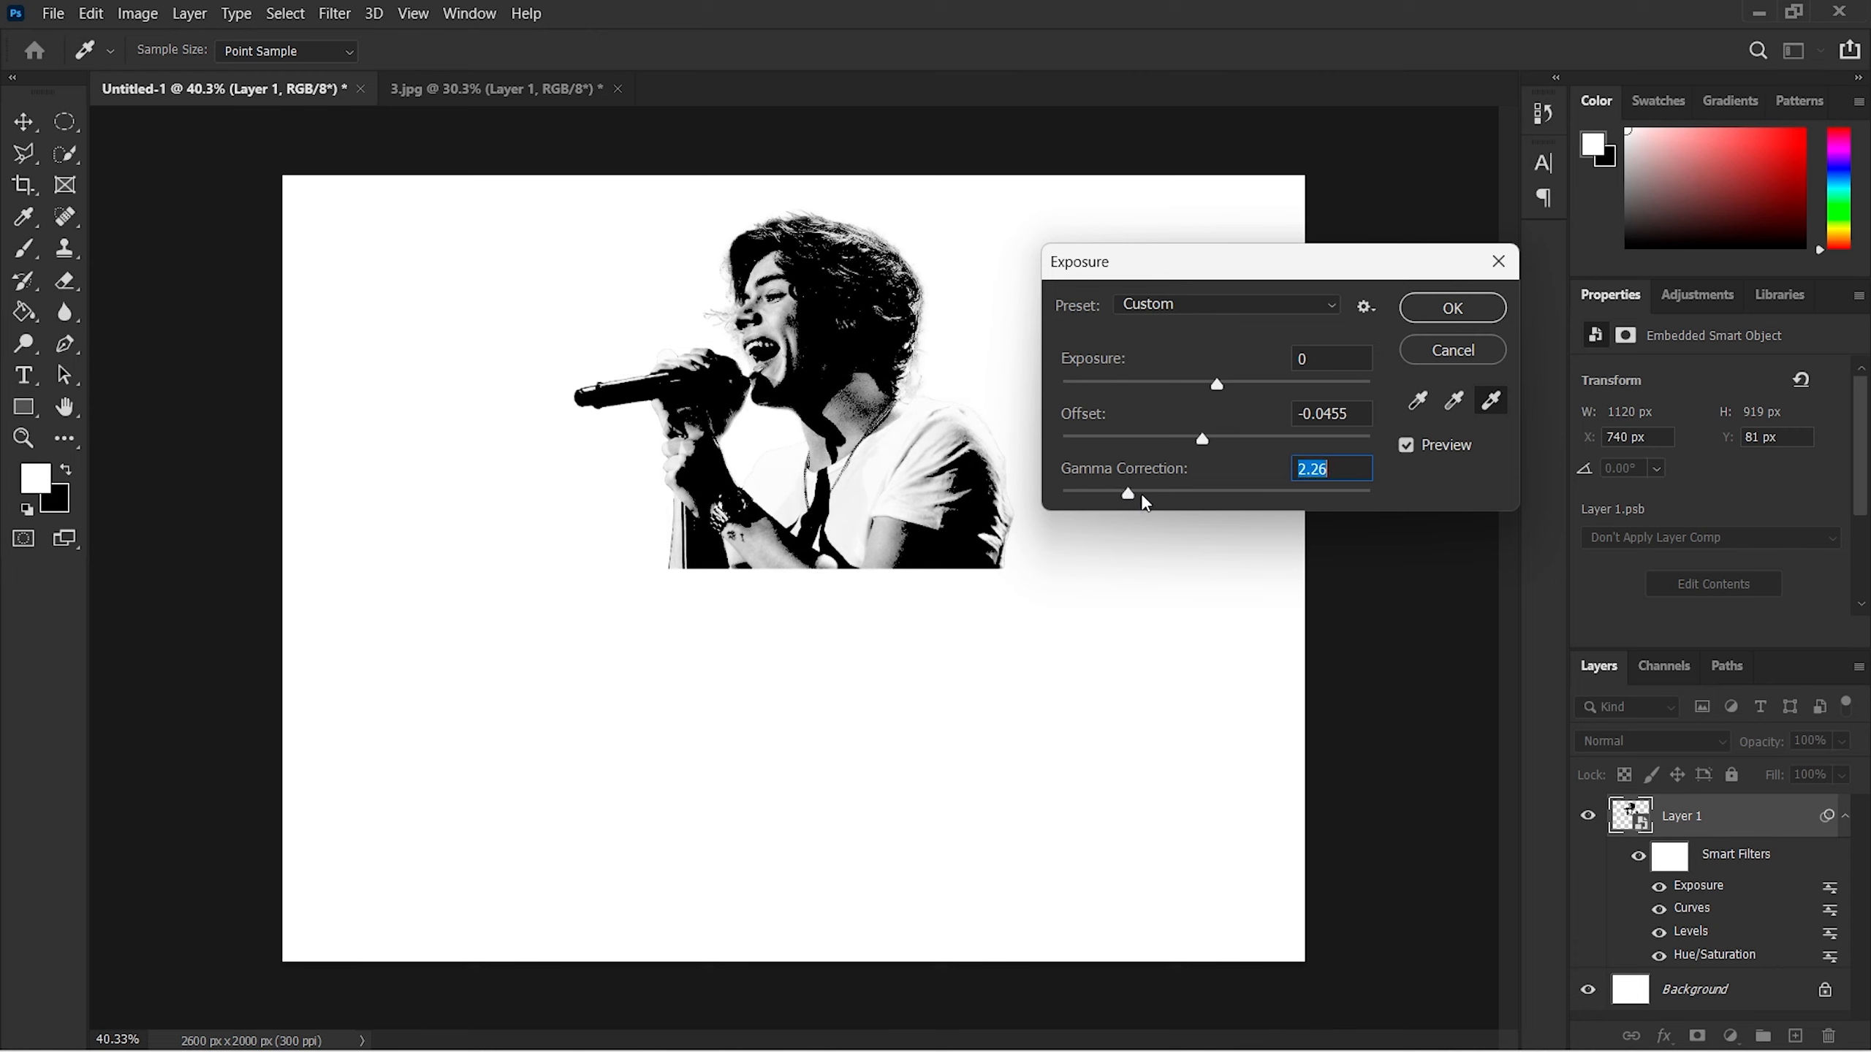
pyautogui.click(1440, 311)
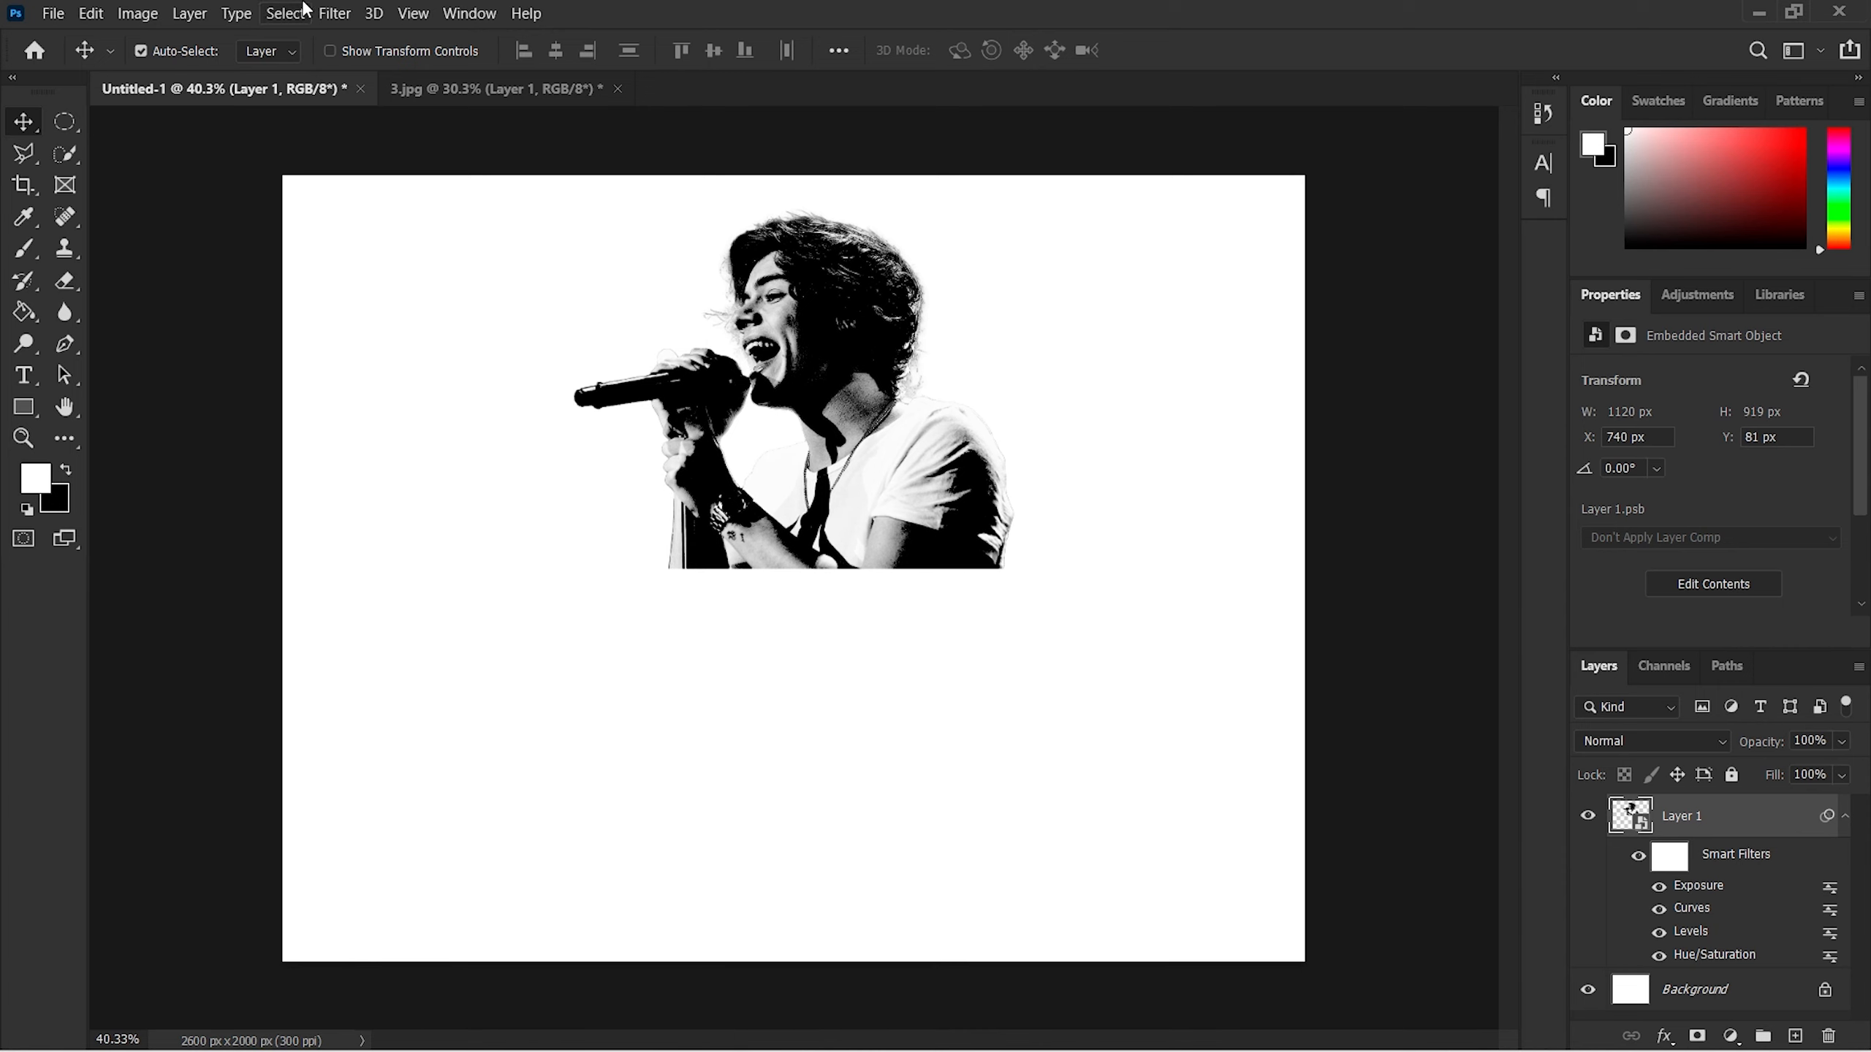
# Step: Select the black areas of the singer with Color Range, sampling black at fuzziness 100
pyautogui.click(133, 14)
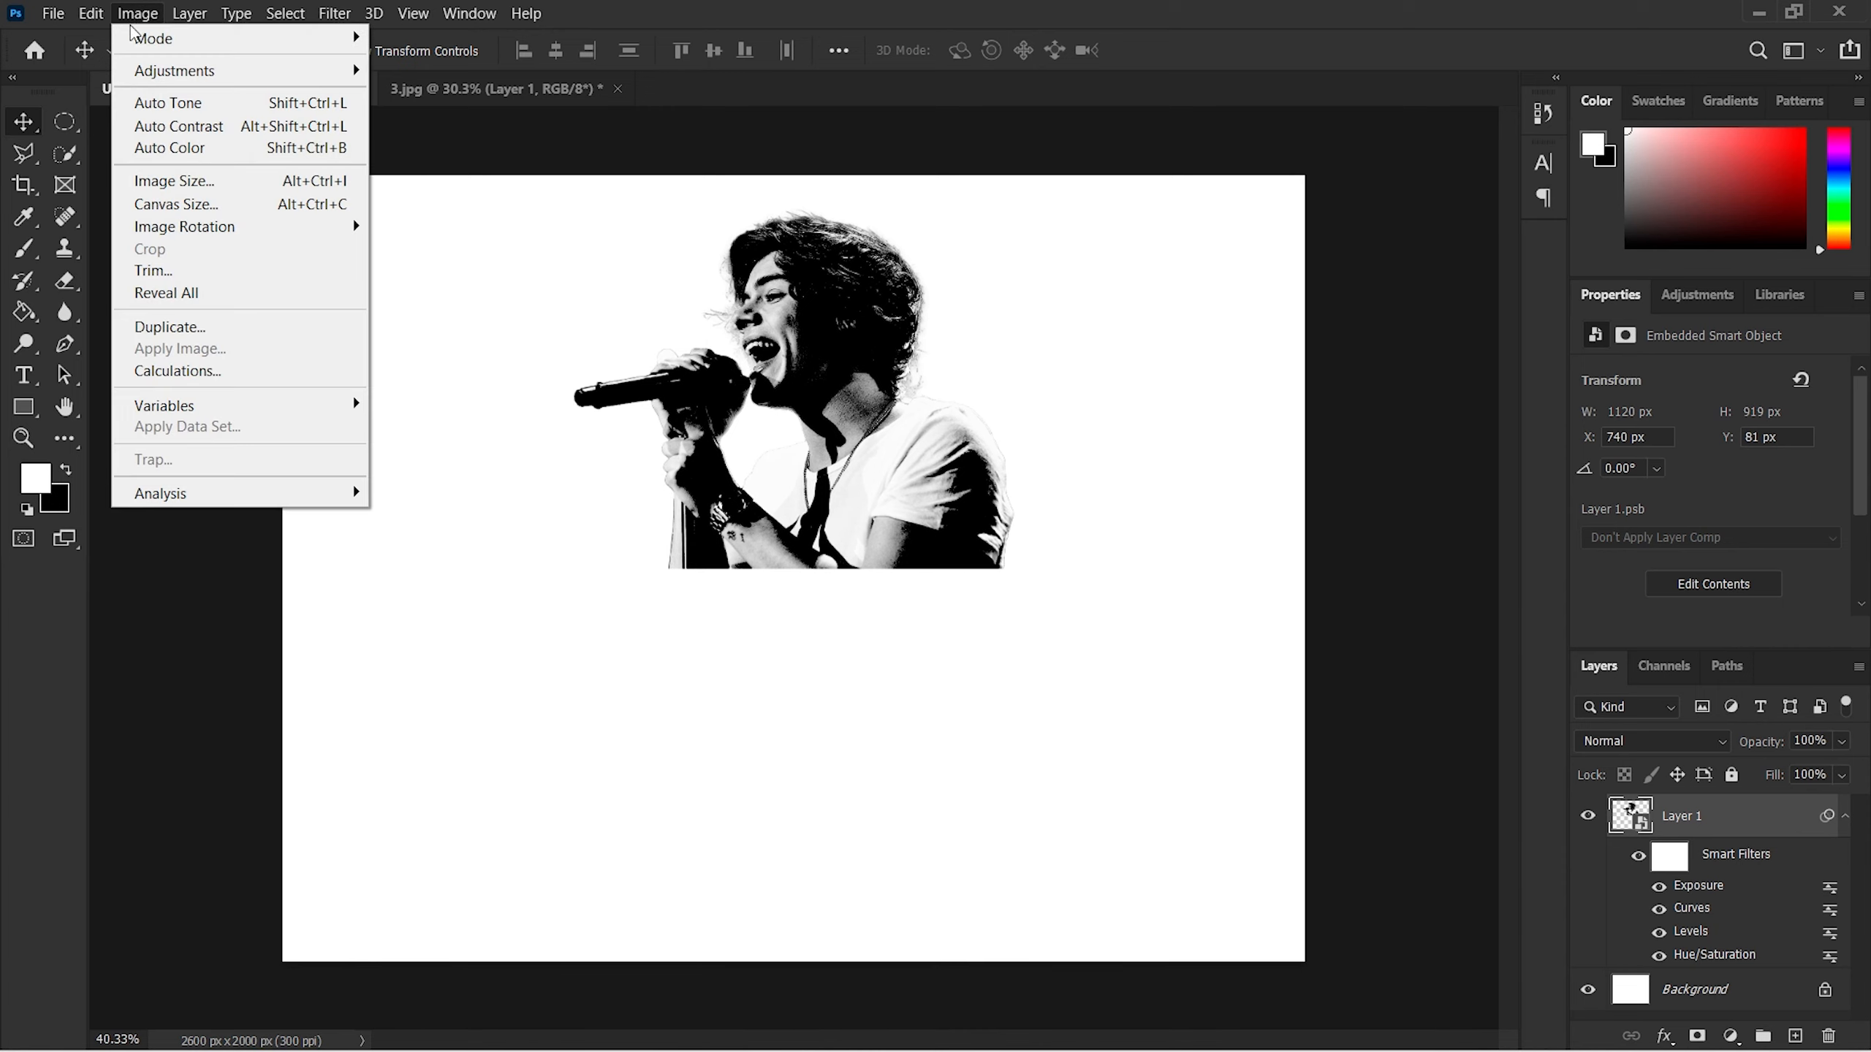
pyautogui.moveTo(290, 11)
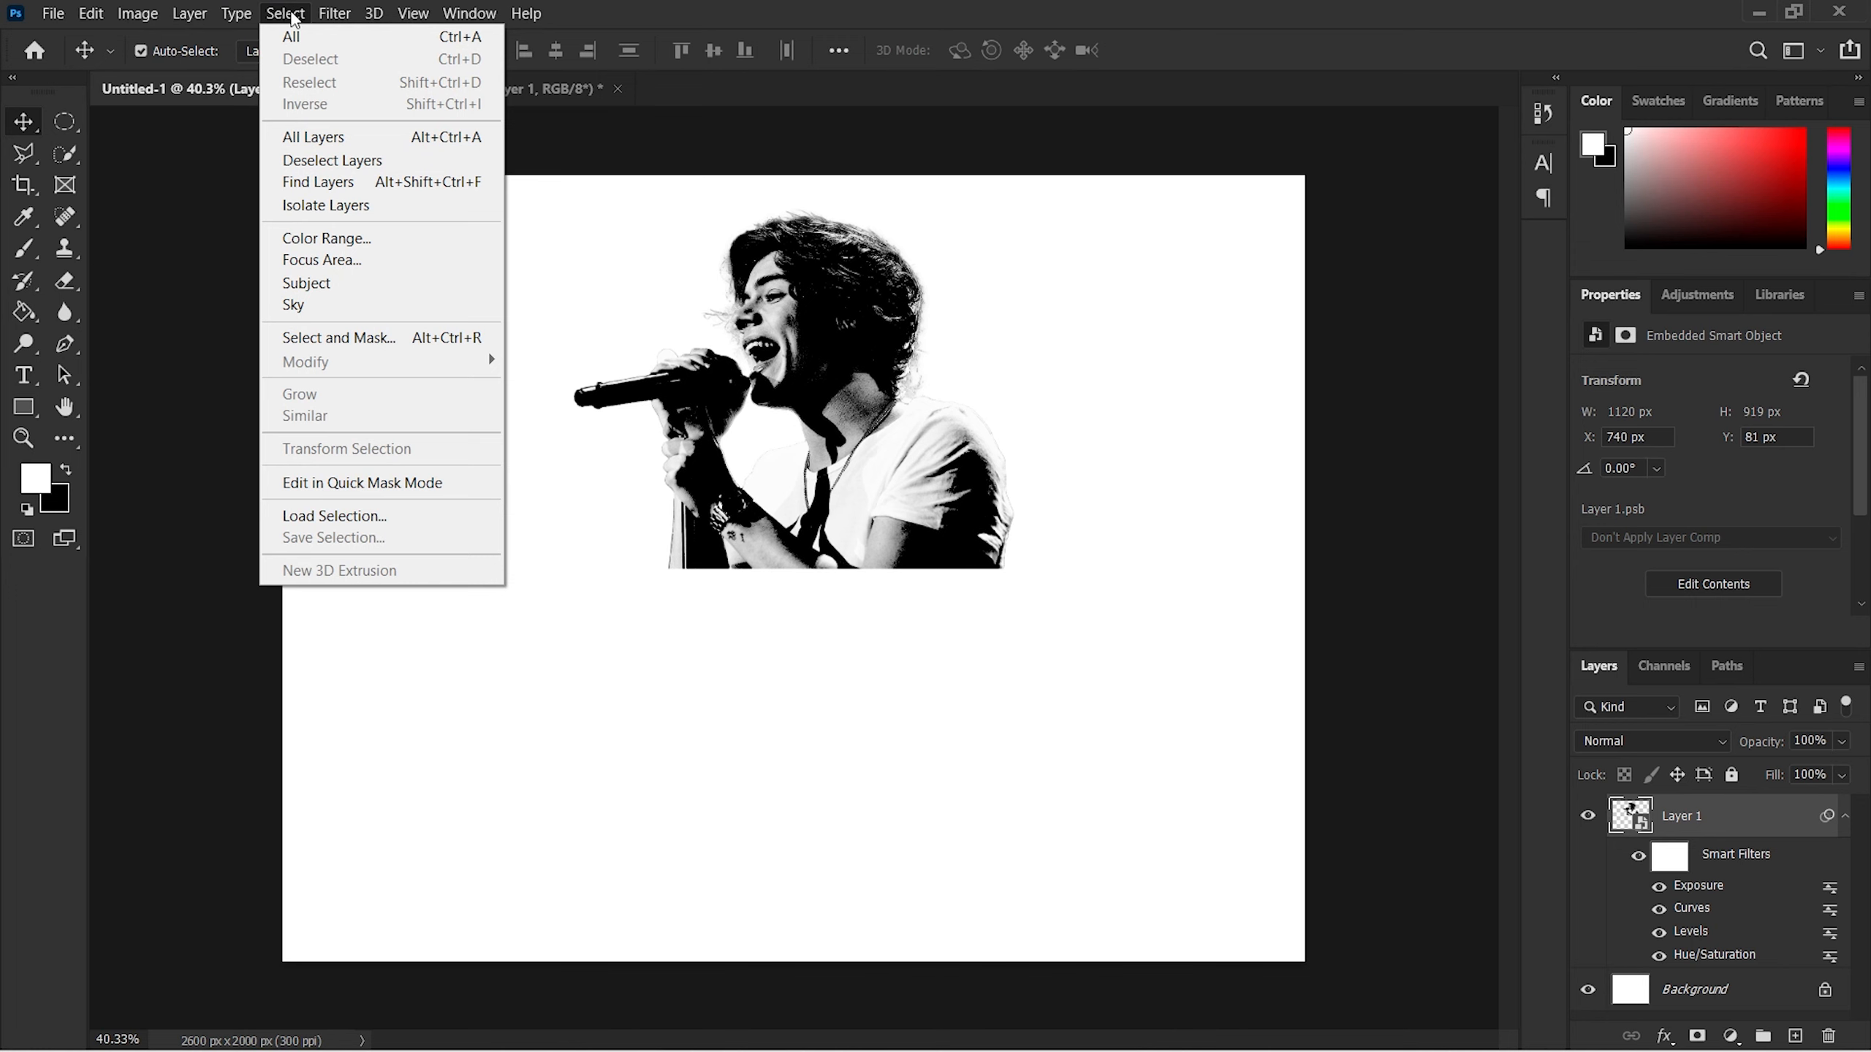
pyautogui.click(309, 236)
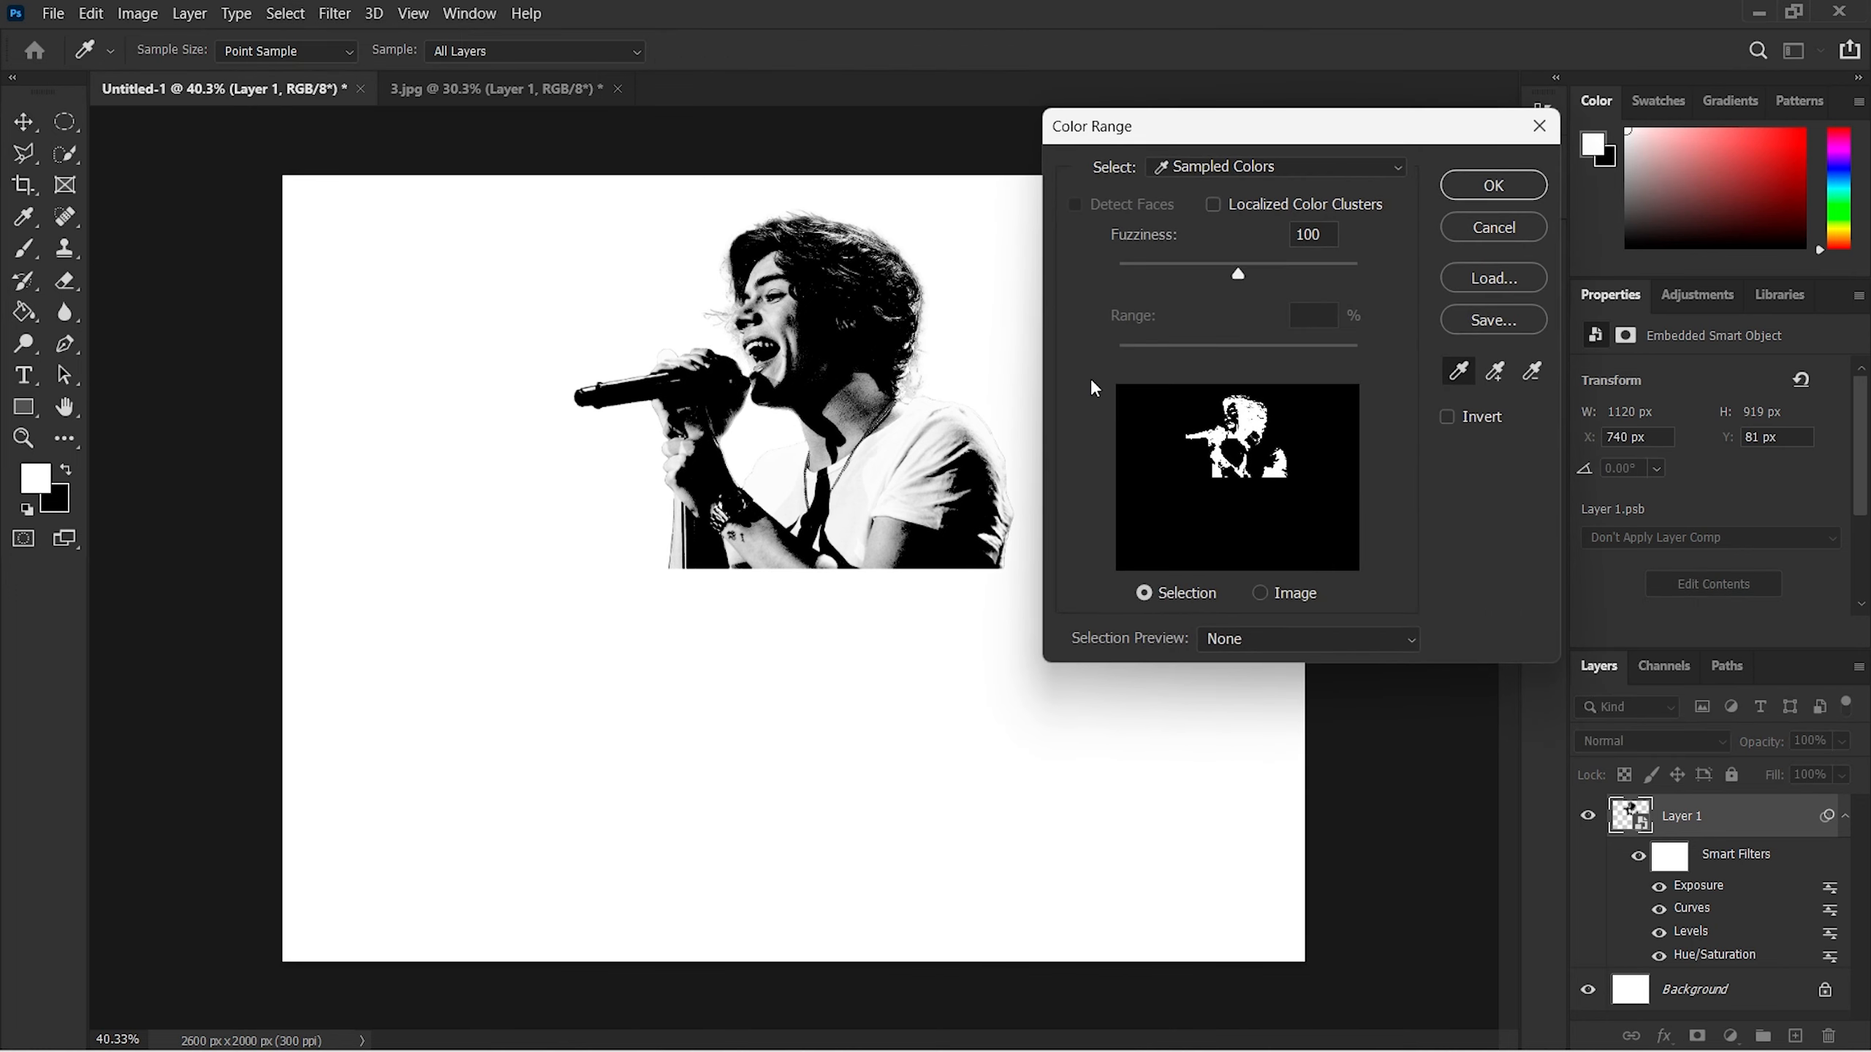
pyautogui.click(1158, 419)
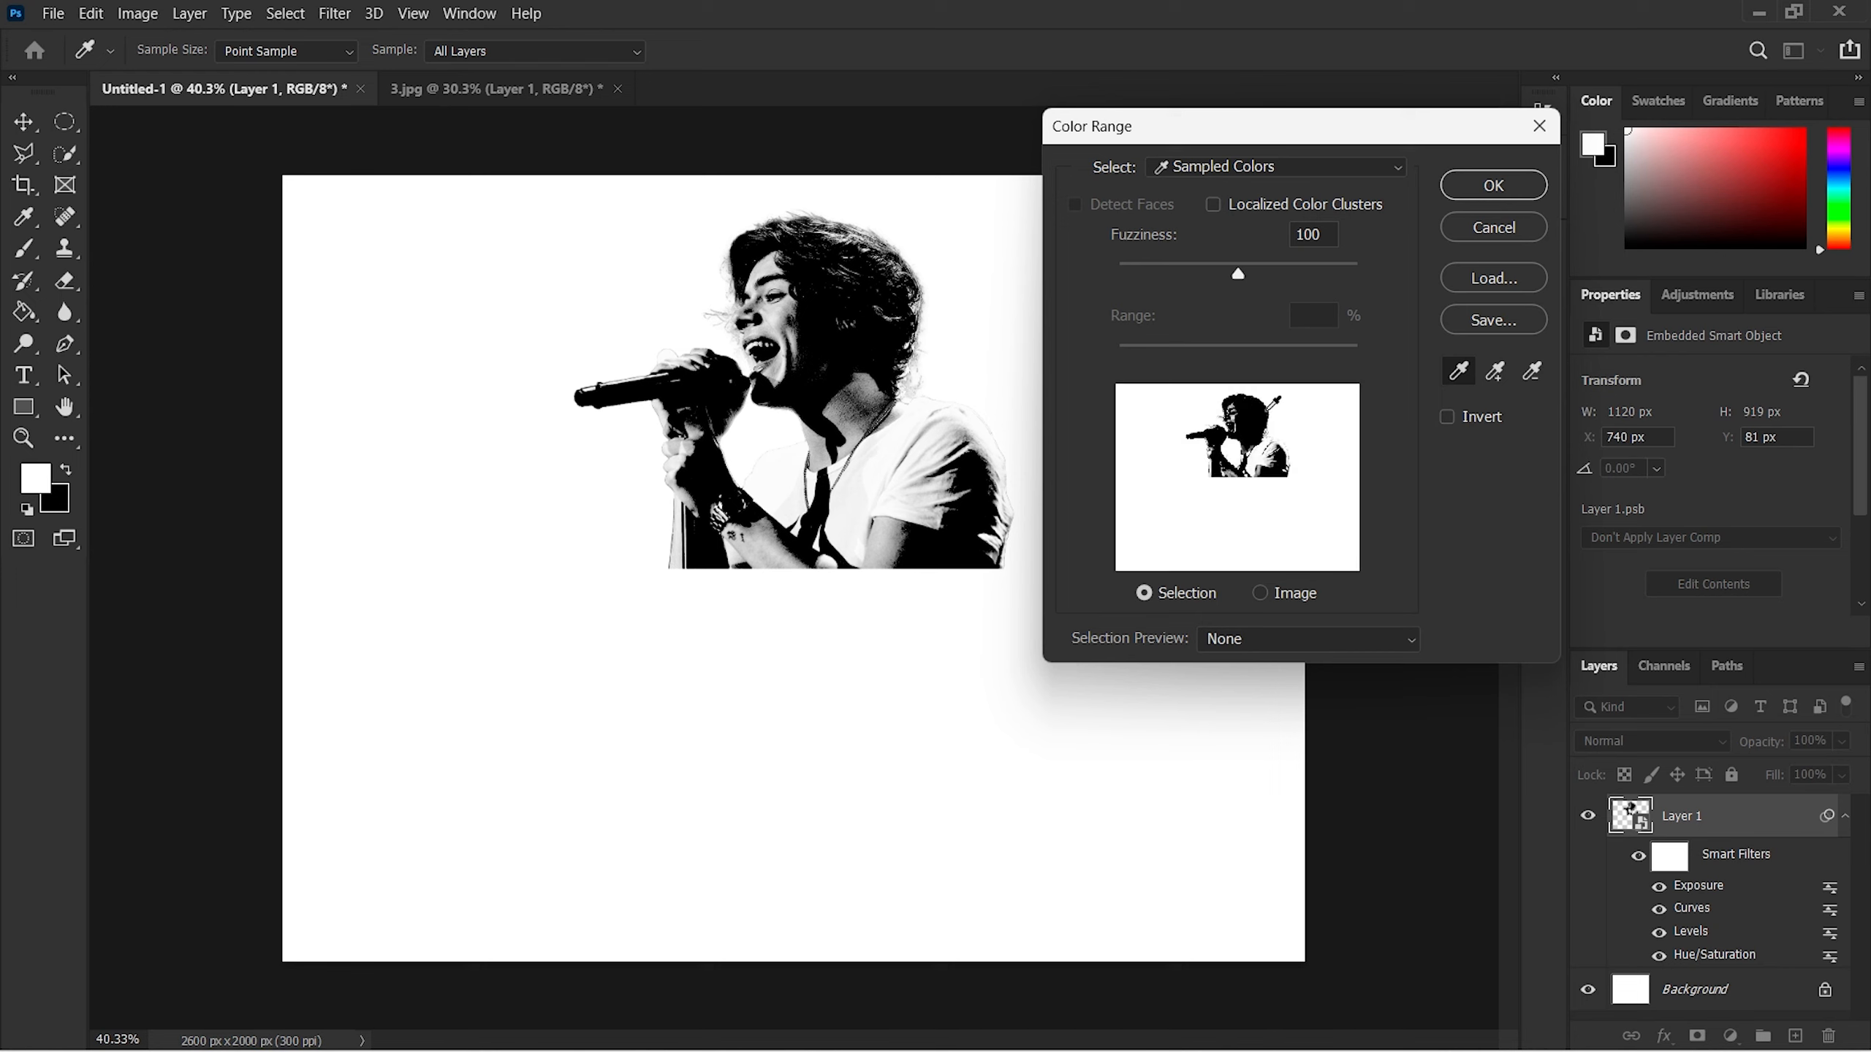
pyautogui.click(1269, 413)
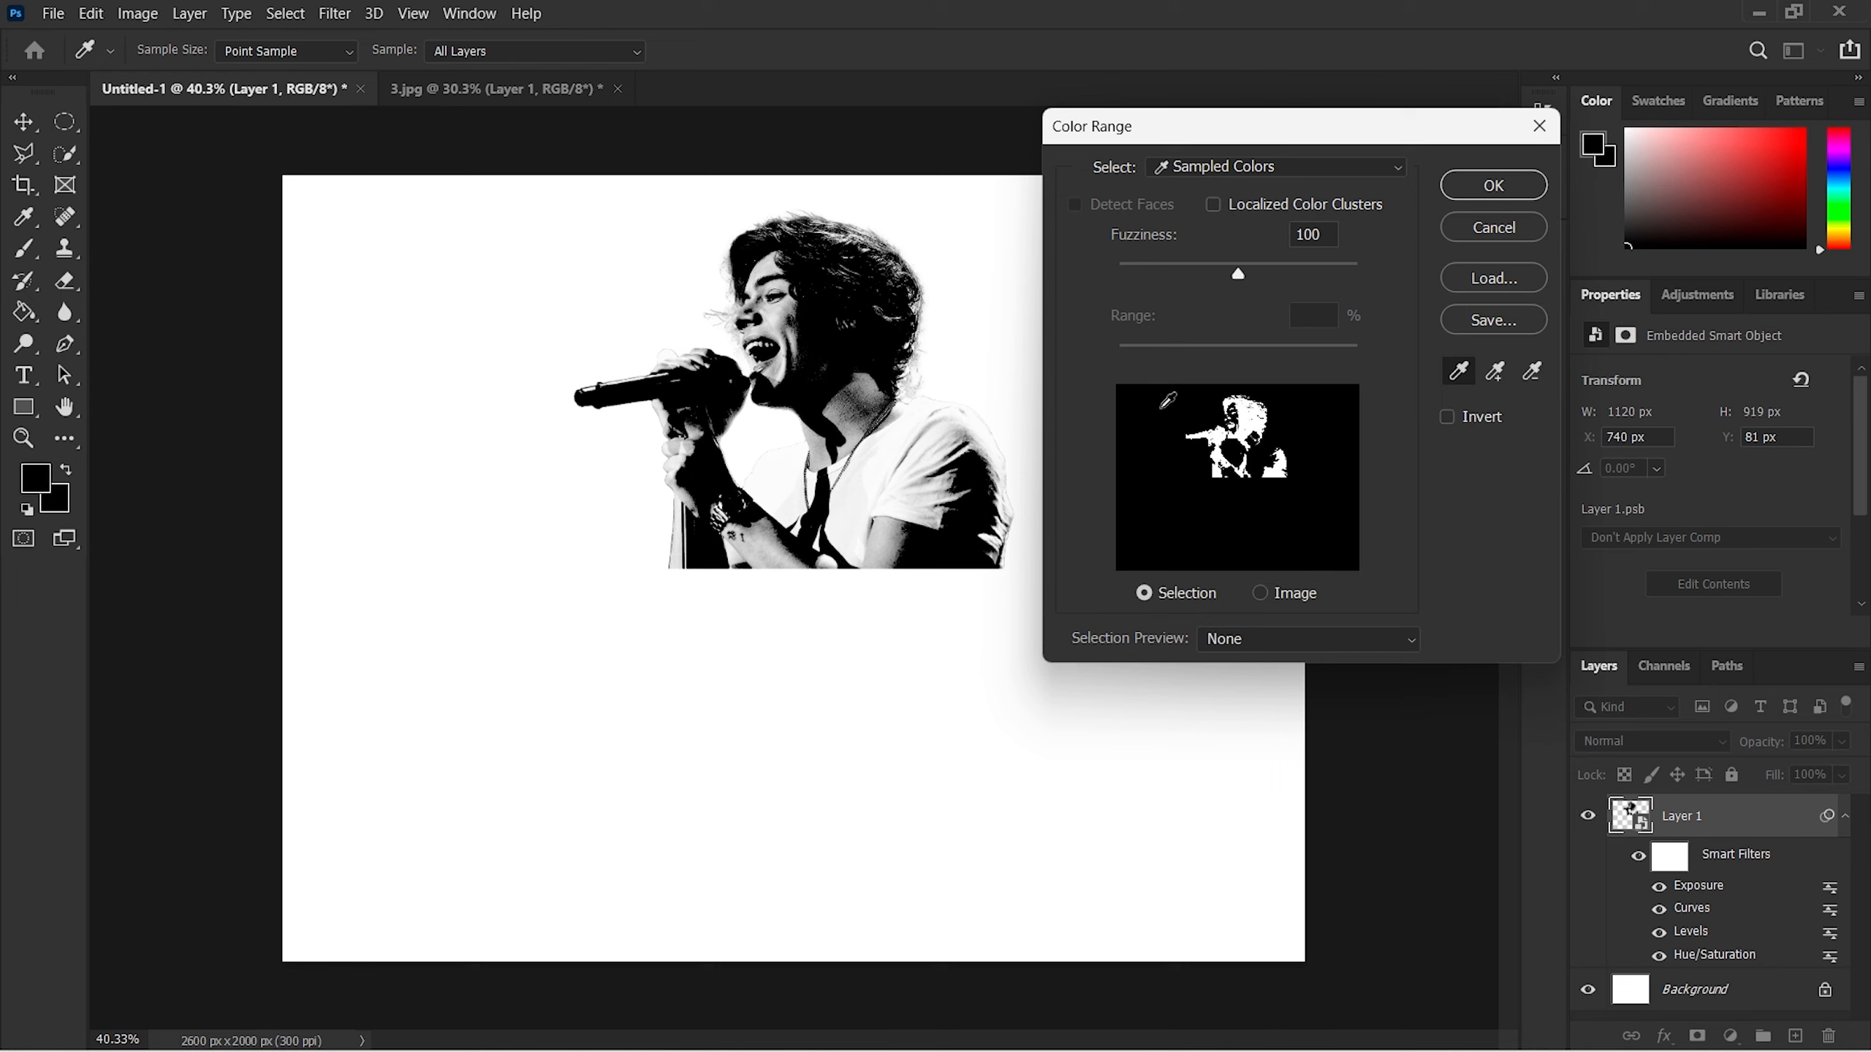
pyautogui.click(1484, 190)
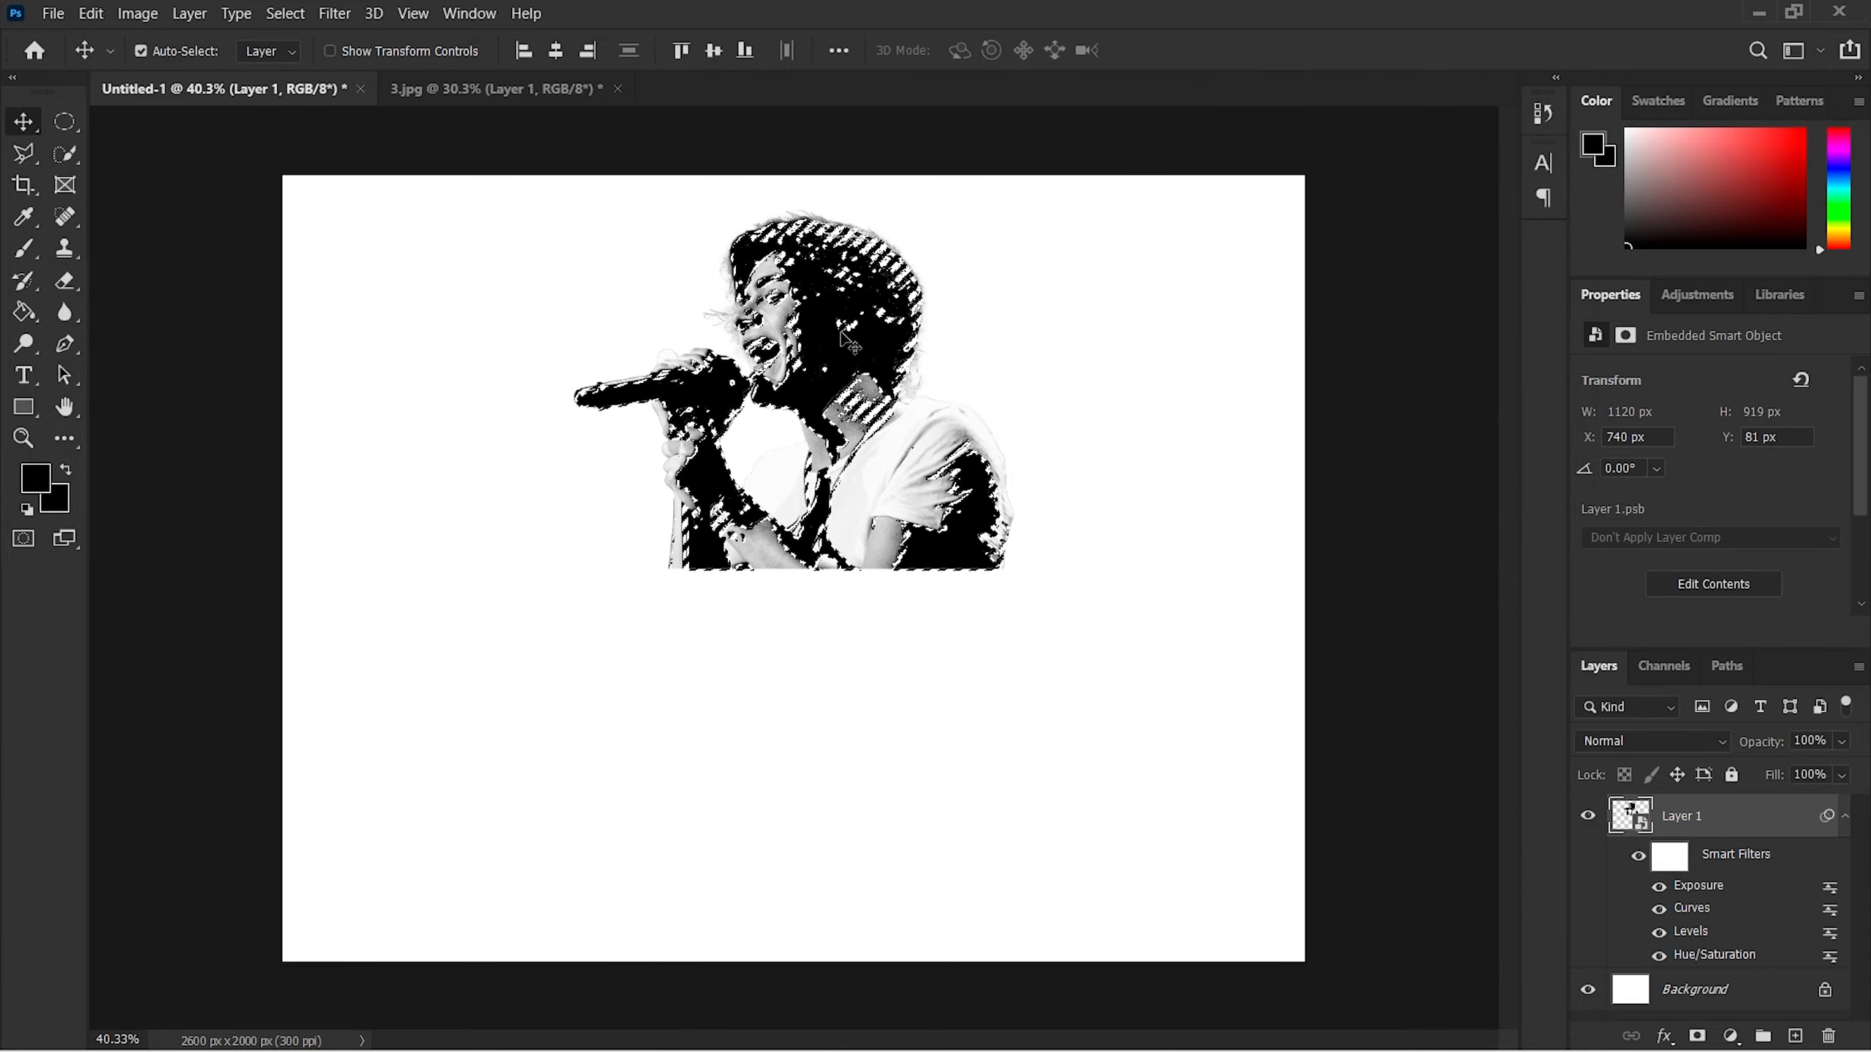
# Step: Copy the selected black areas to a new layer and hide Layer 1
pyautogui.scroll(5, 848, 340)
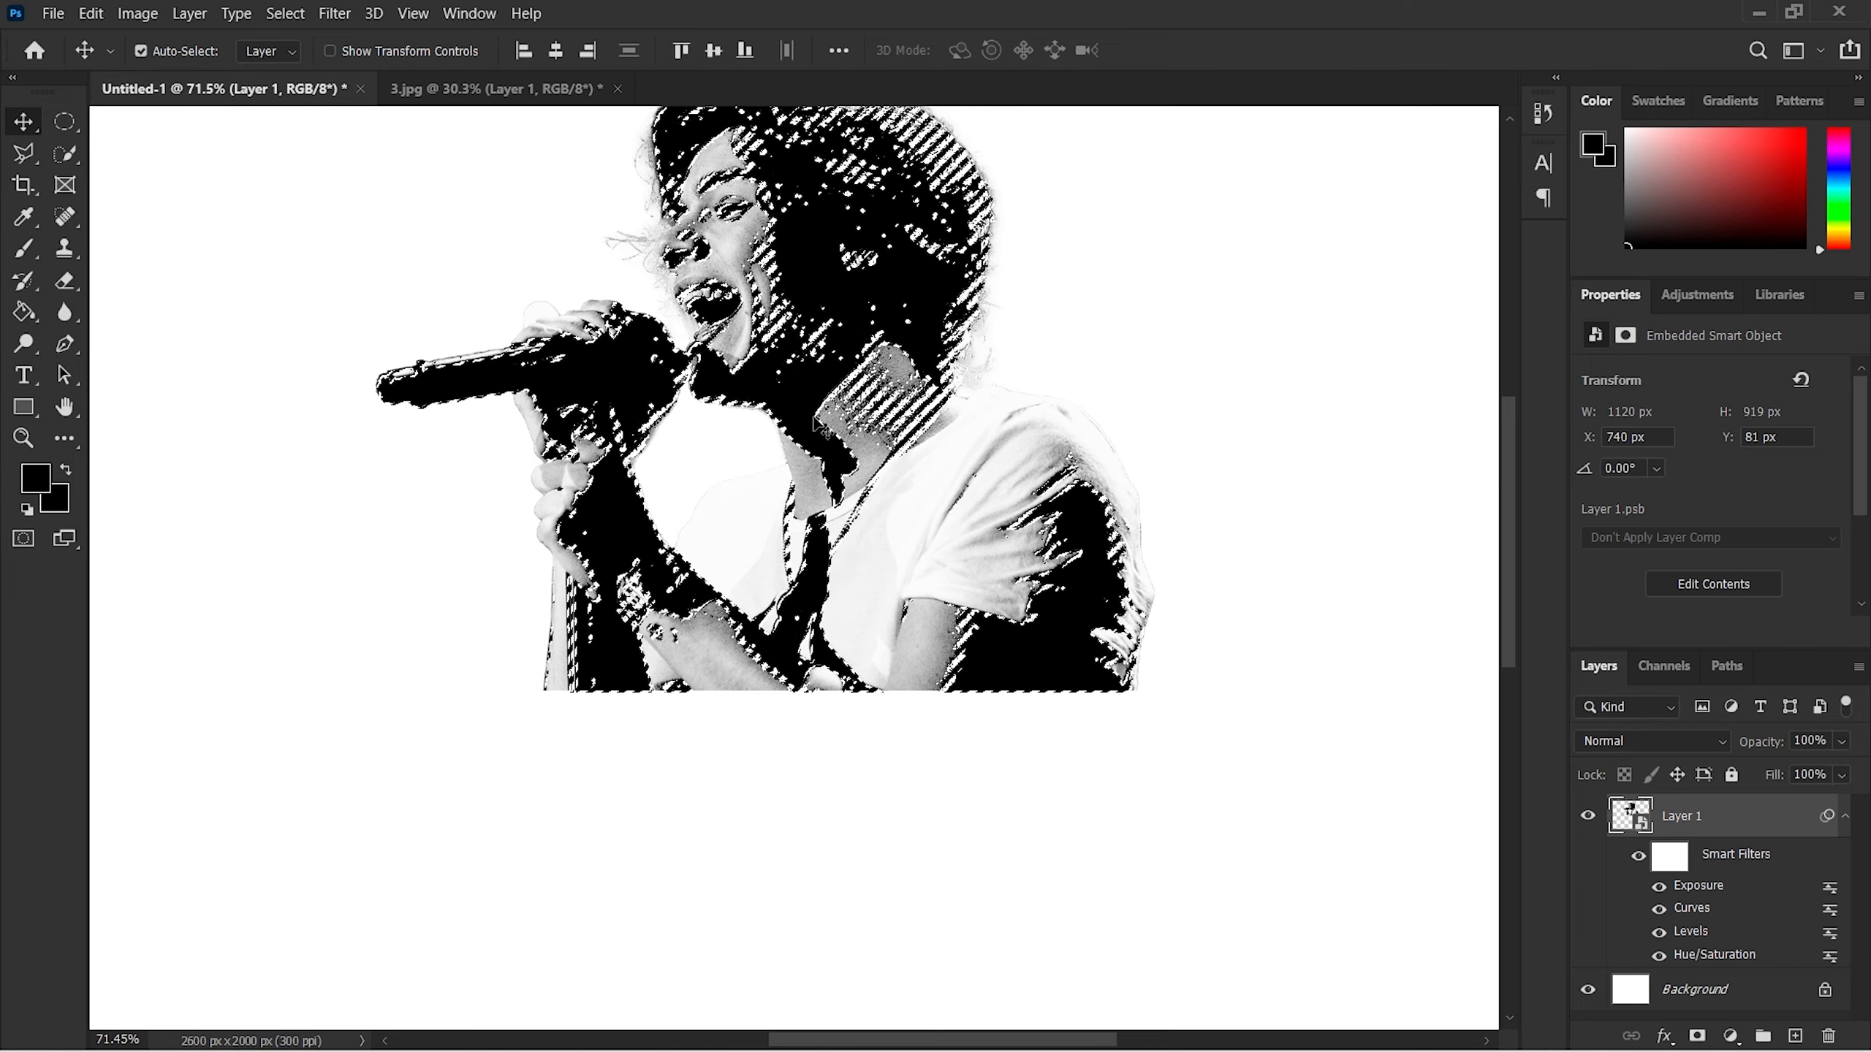
pyautogui.scroll(-5, 818, 426)
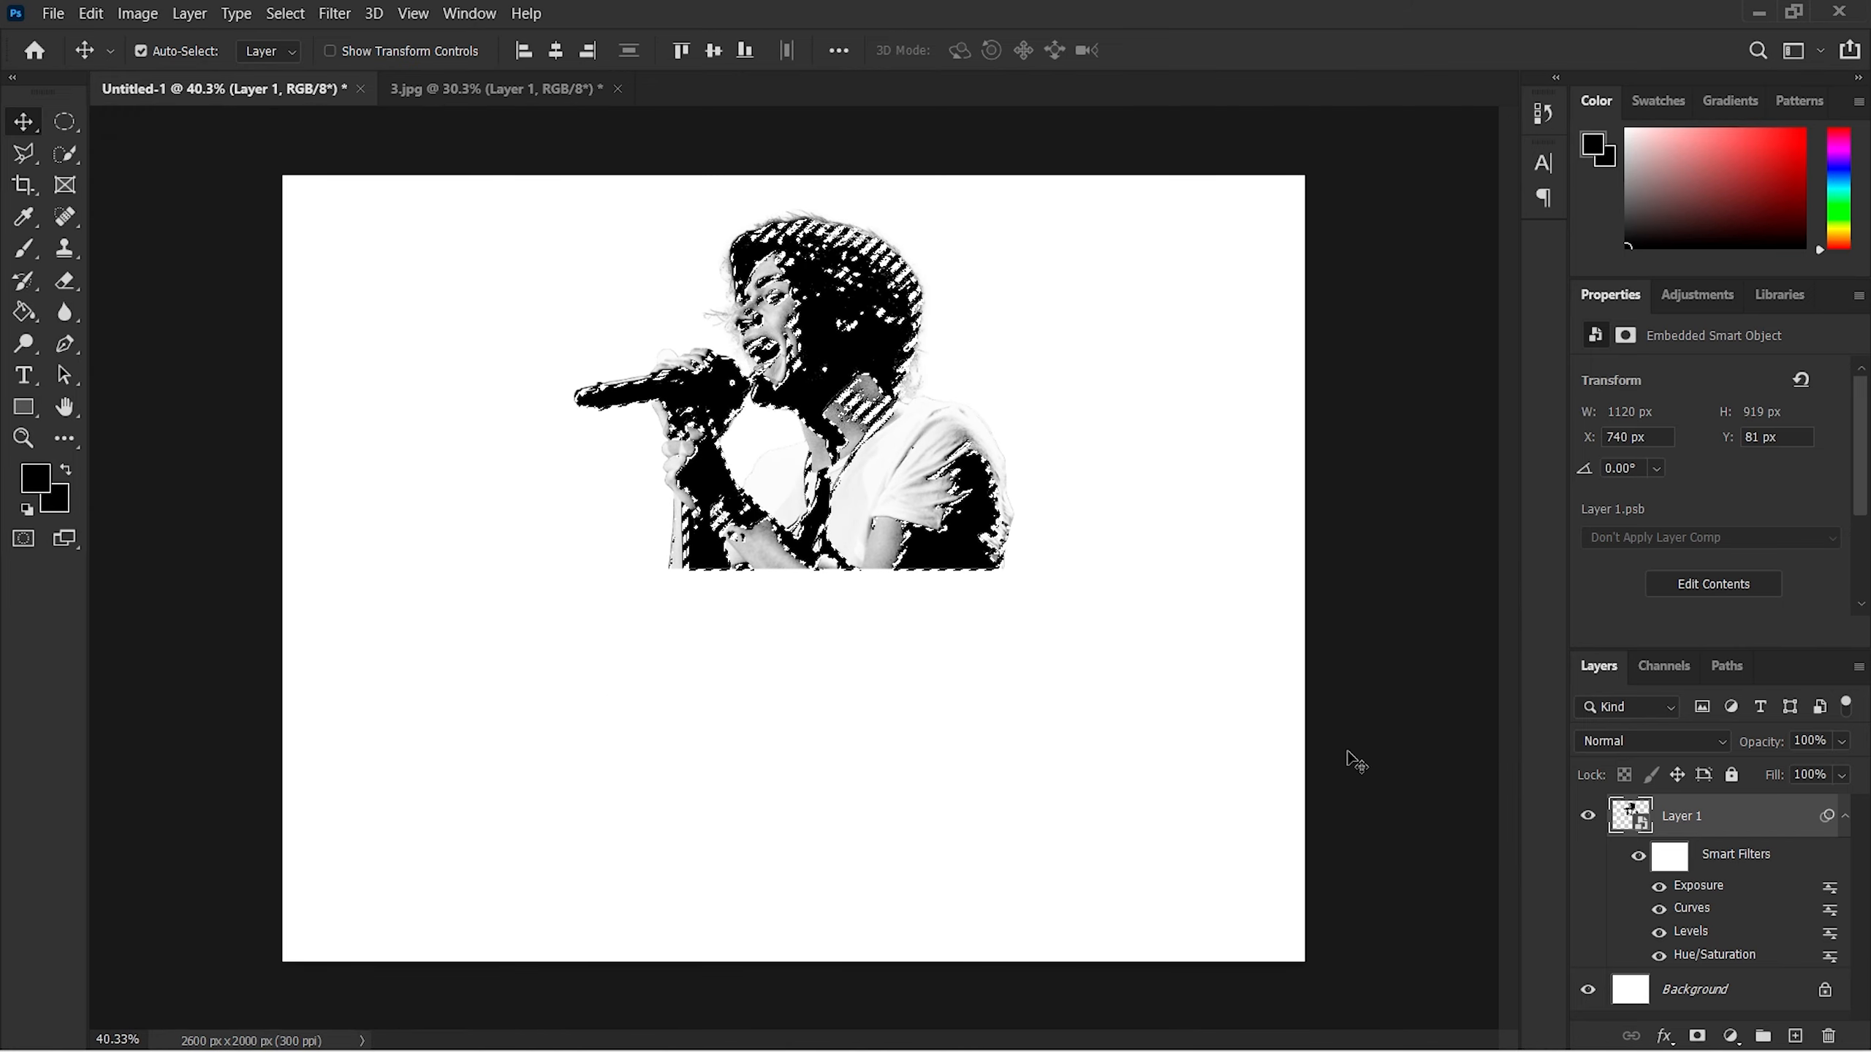
pyautogui.hotkey('ctrl', 'j')
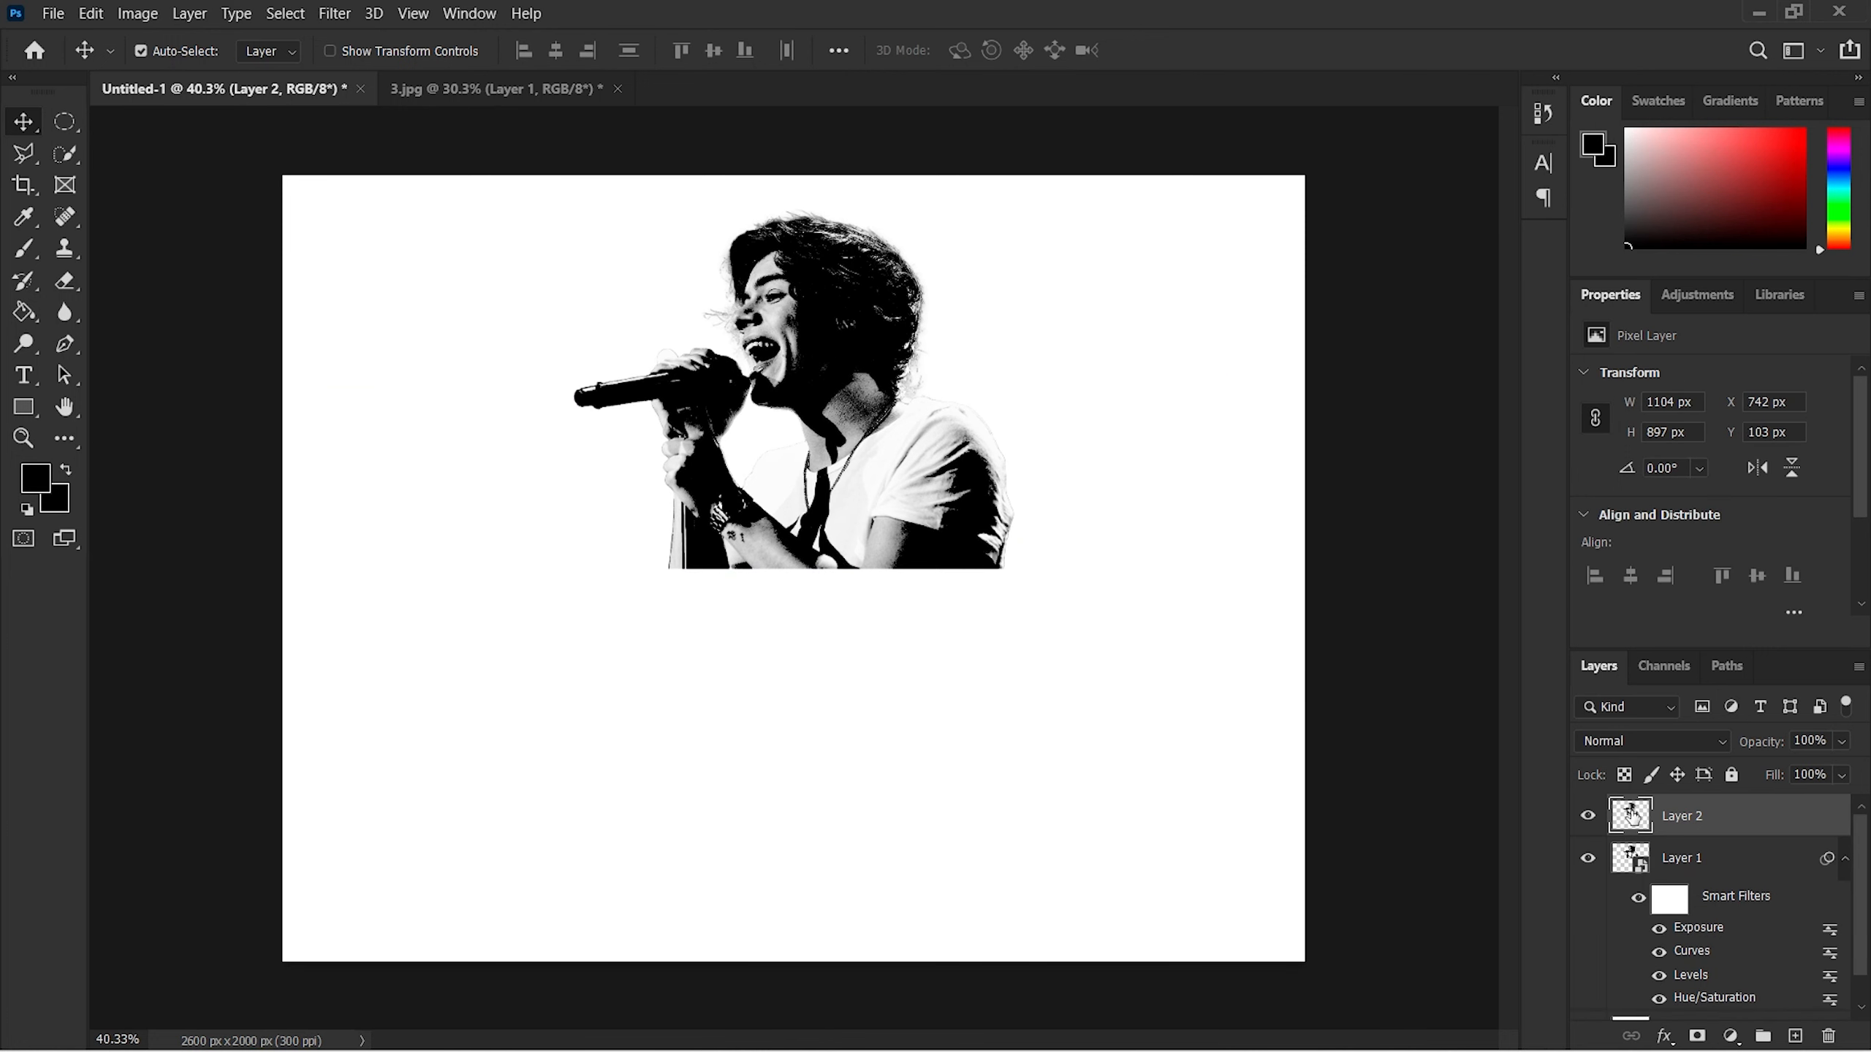
pyautogui.click(1589, 858)
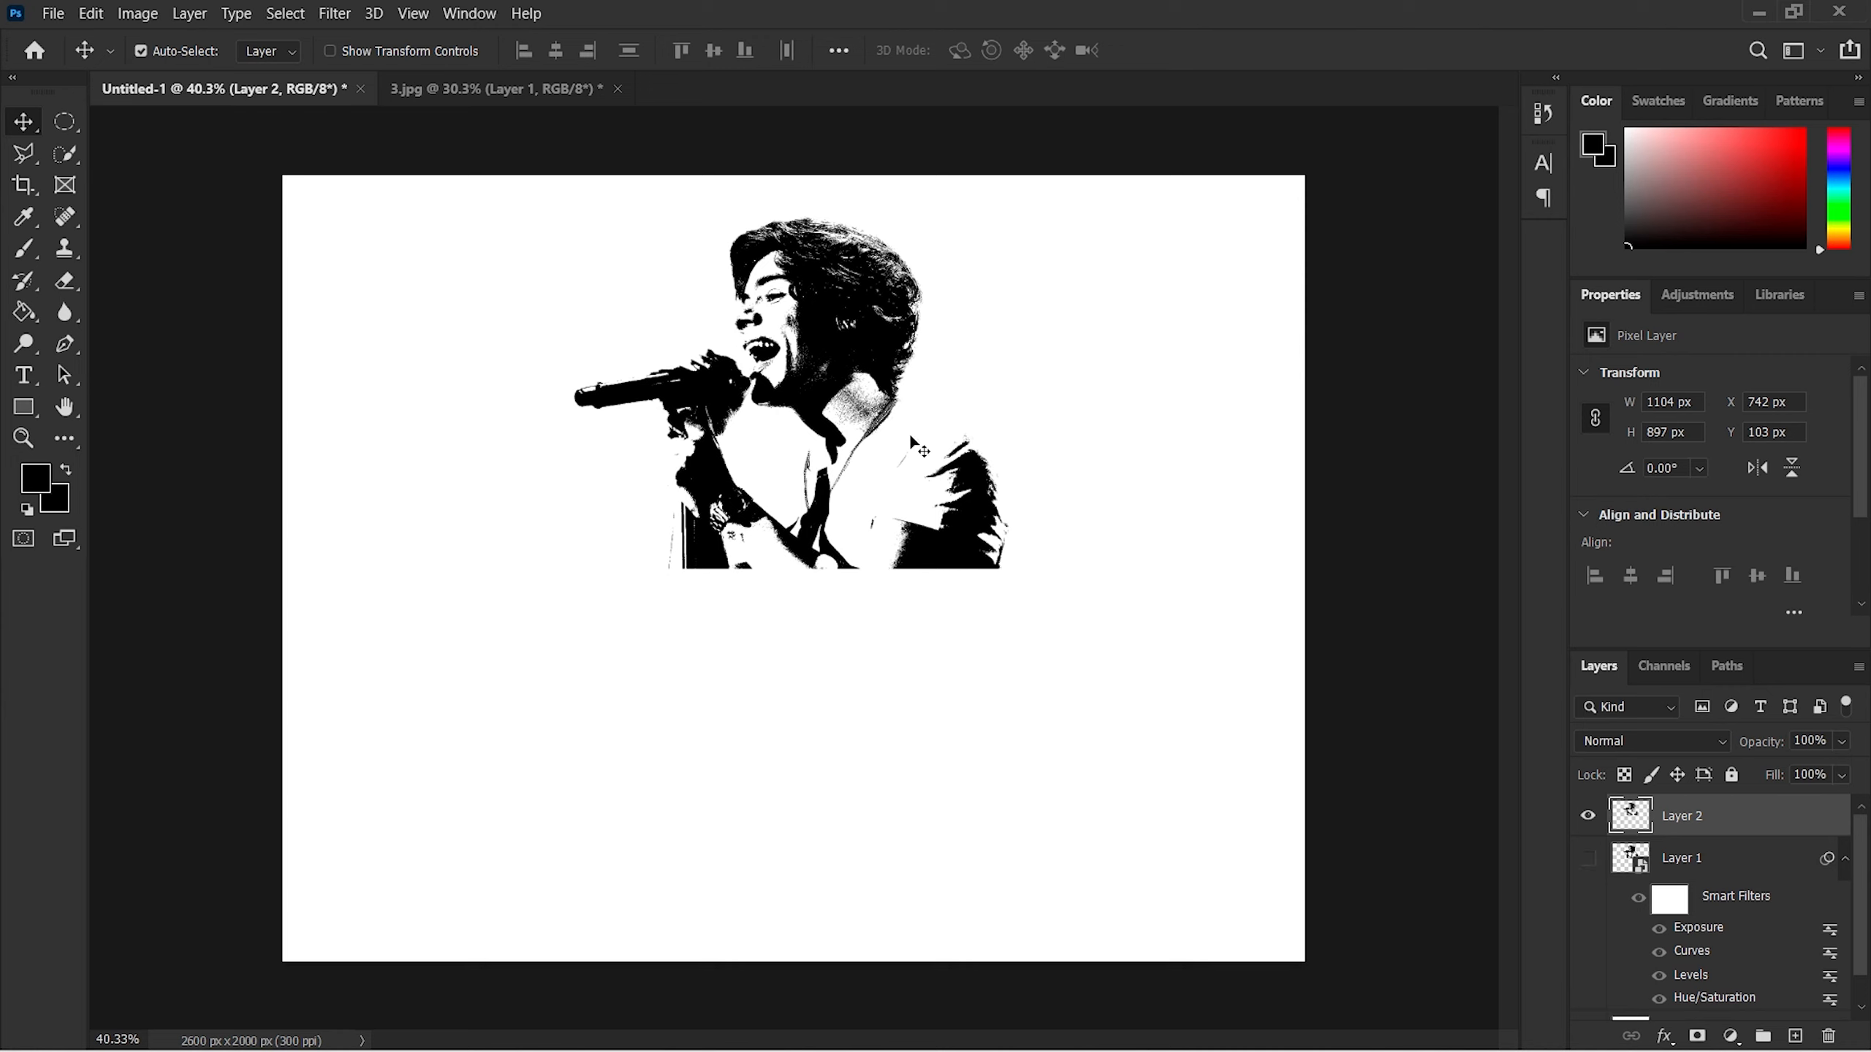
# Step: Show Layer 1 and try moving its singer beside the stencil, first to the left and over to the right side of the canvas
pyautogui.click(1589, 860)
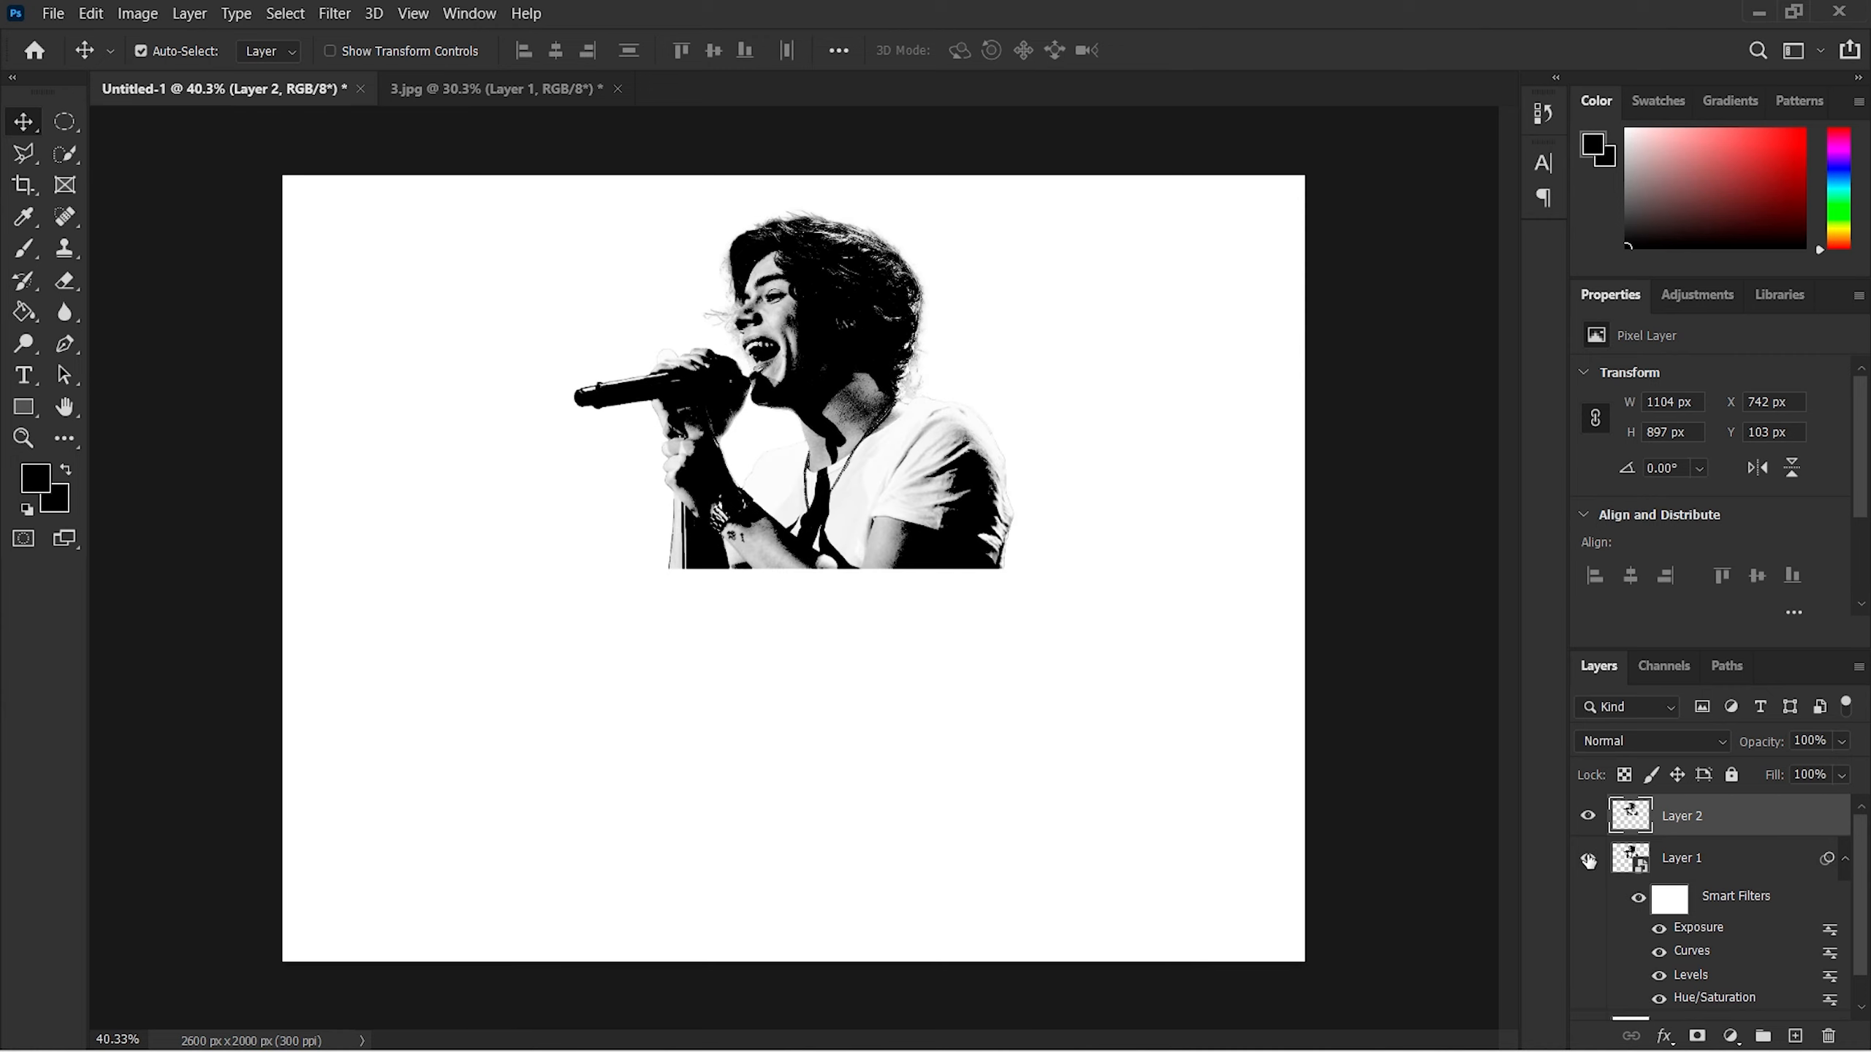
pyautogui.click(1589, 860)
pyautogui.click(1589, 859)
pyautogui.moveTo(835, 406); pyautogui.dragTo(492, 407)
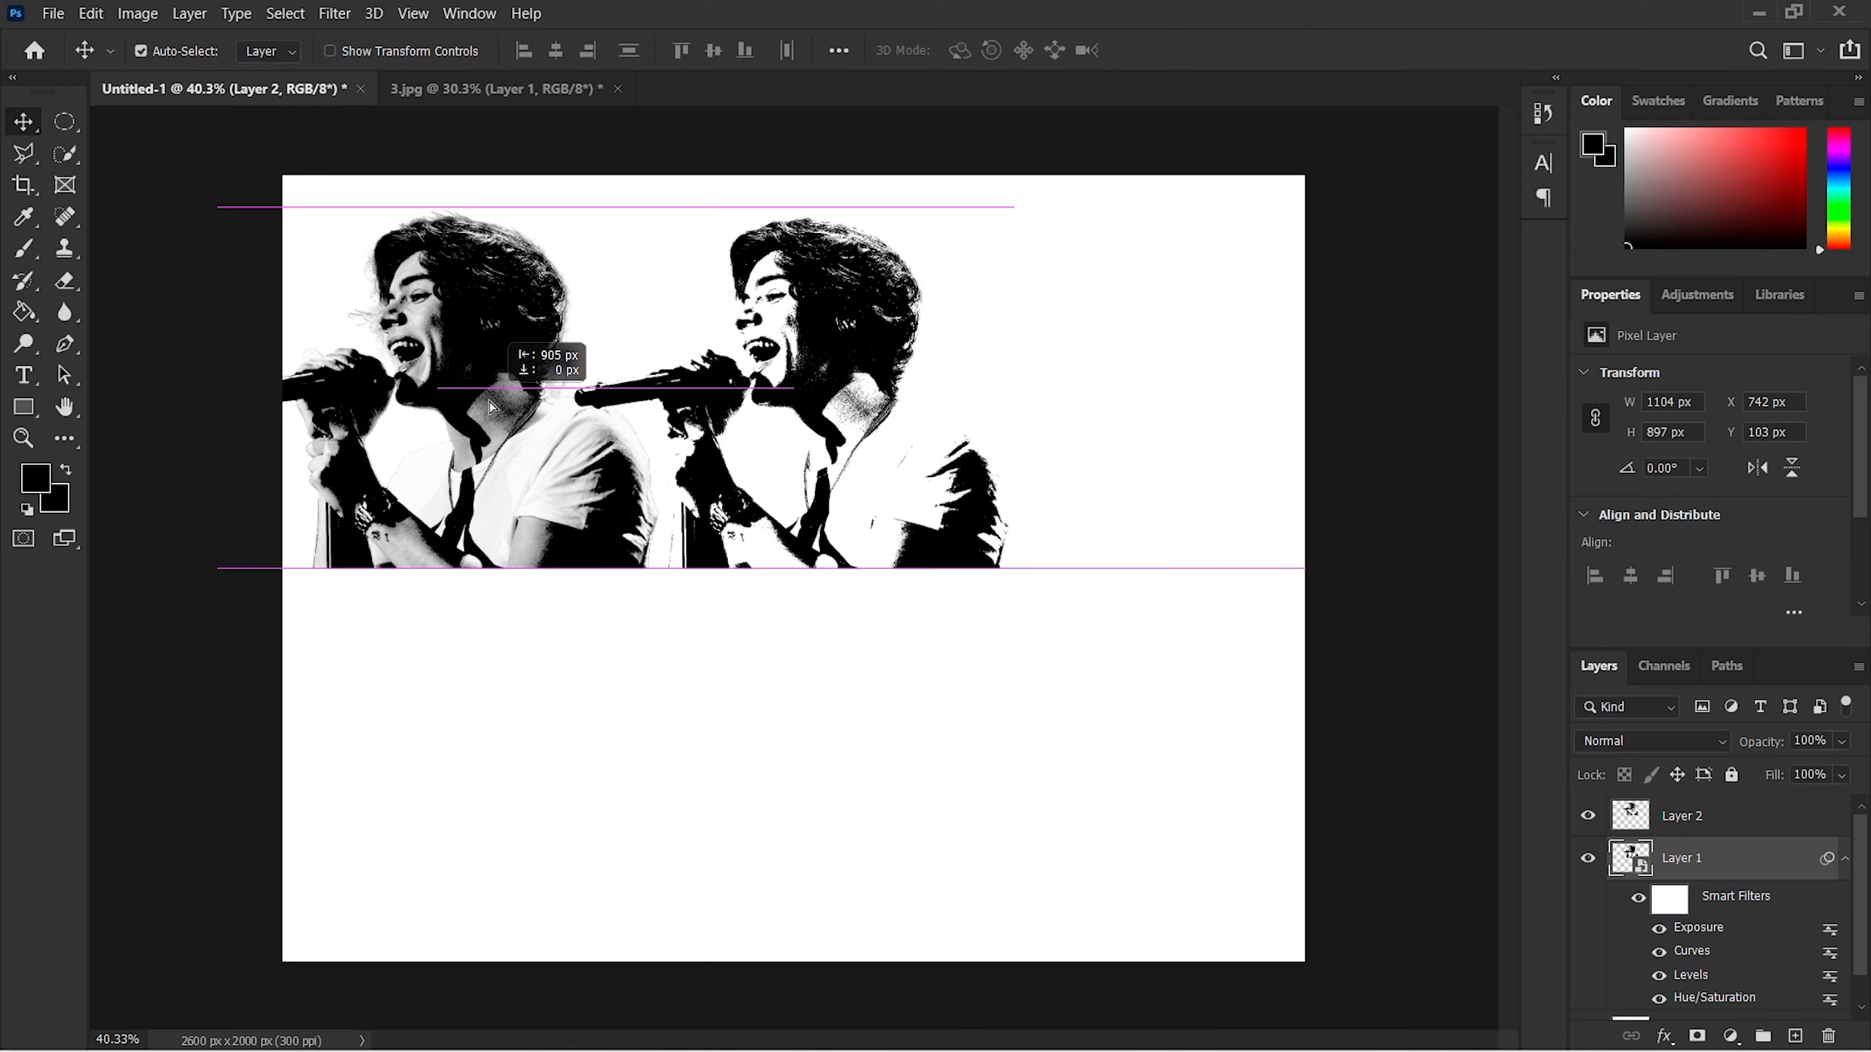
pyautogui.moveTo(492, 407); pyautogui.dragTo(1142, 408)
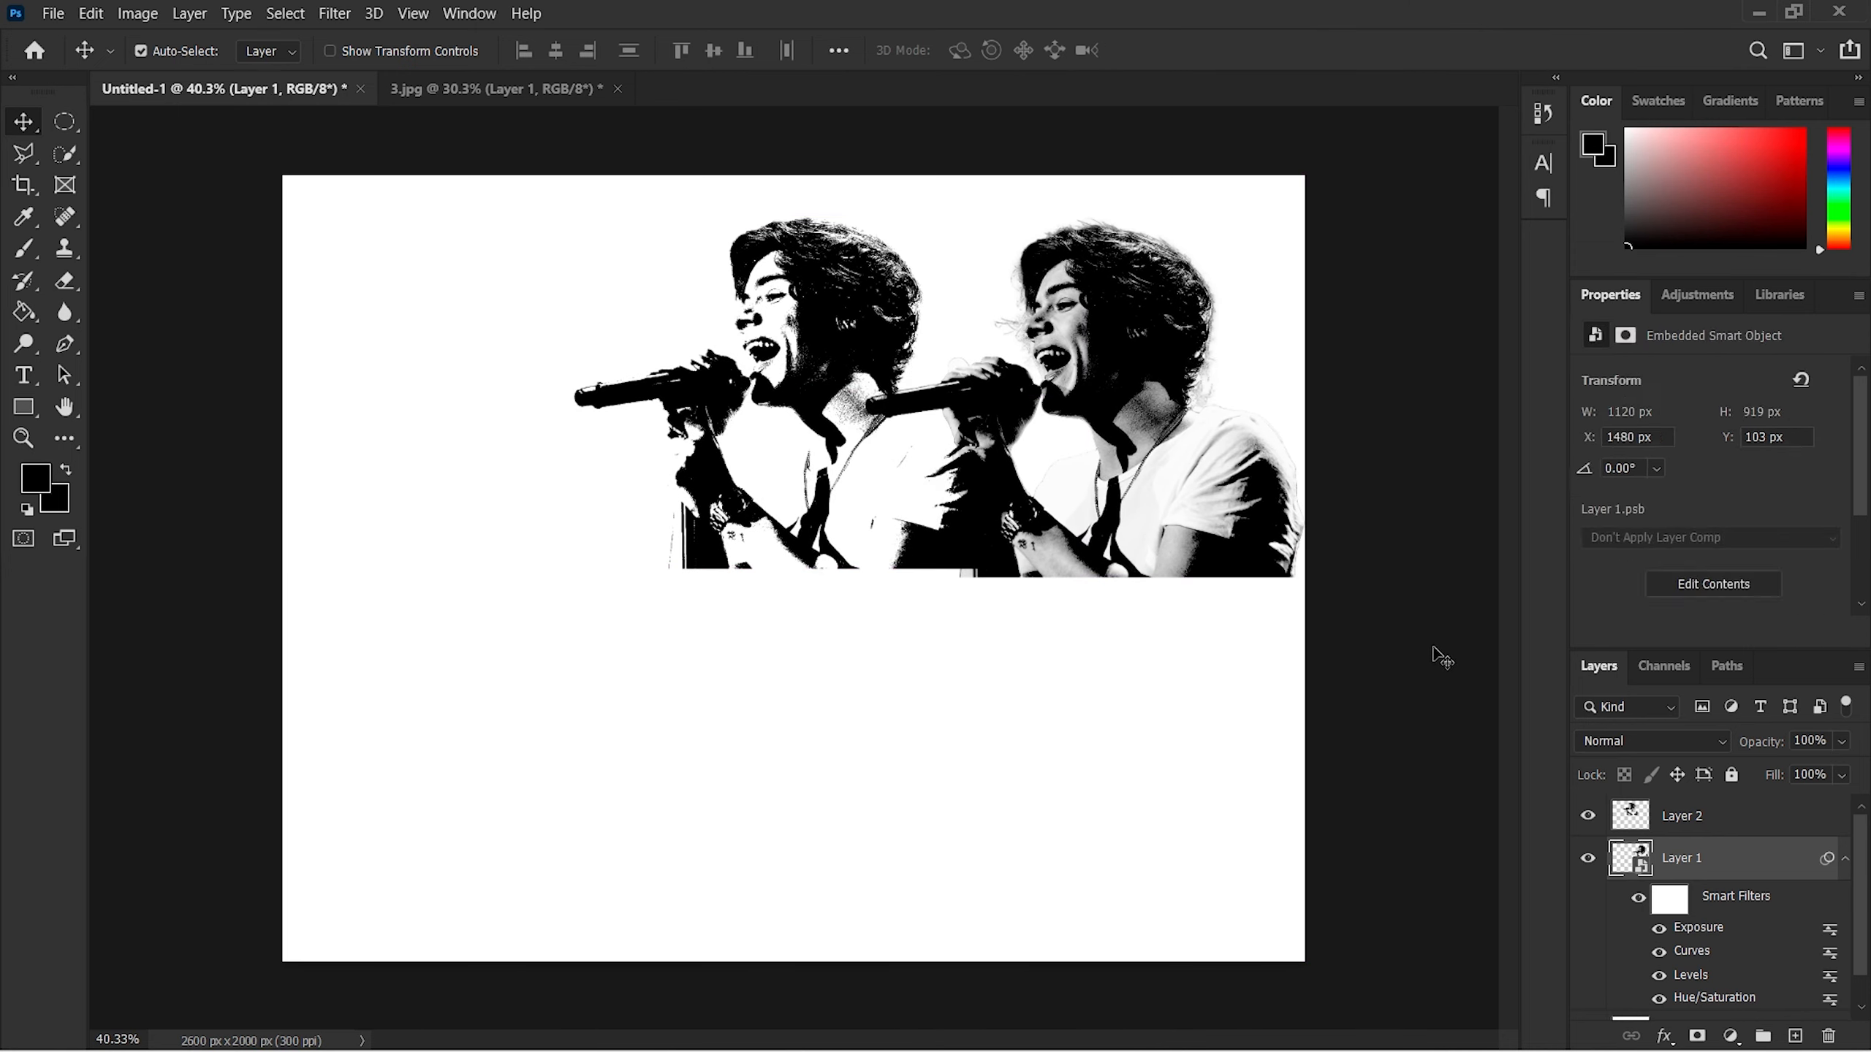
# Step: Move the Layer 2 stencil to about X -143 px, Y 103 px, and place Layer 1 mid-canvas at about X 740 px, Y 81 px
pyautogui.click(1717, 817)
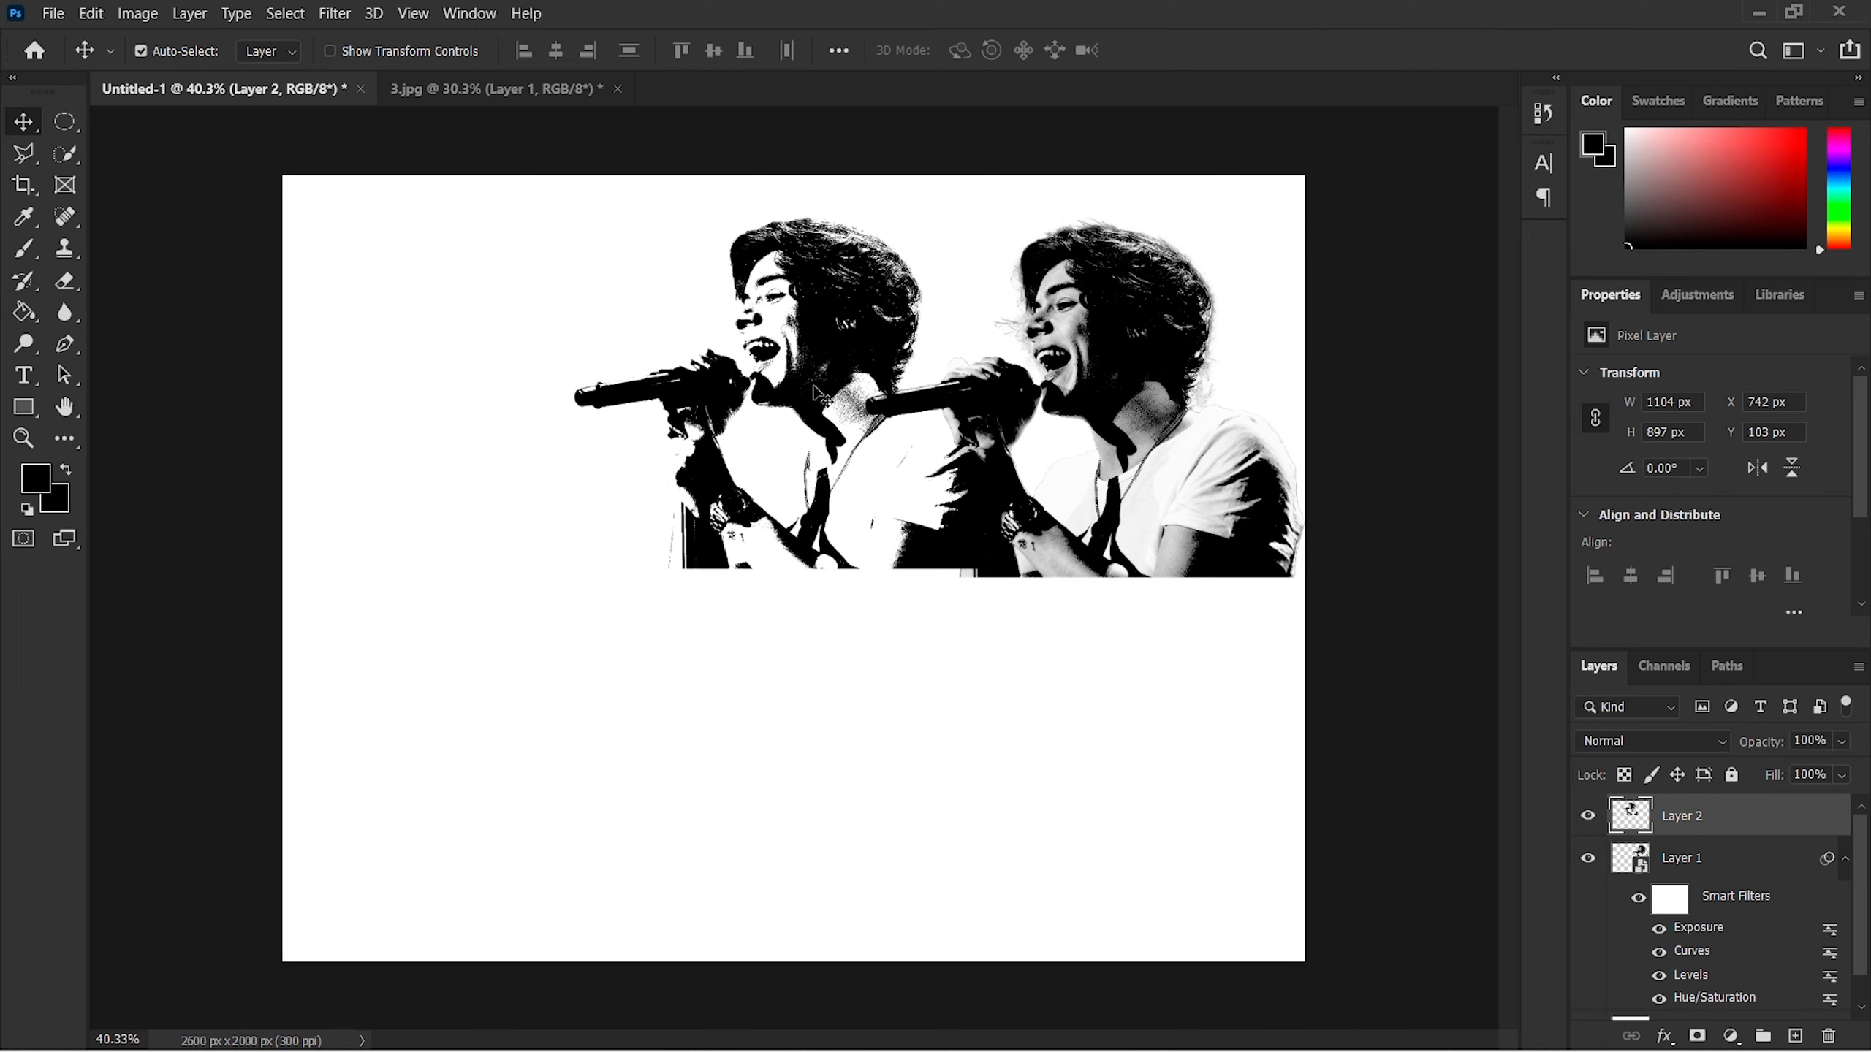
pyautogui.moveTo(829, 394); pyautogui.dragTo(464, 377)
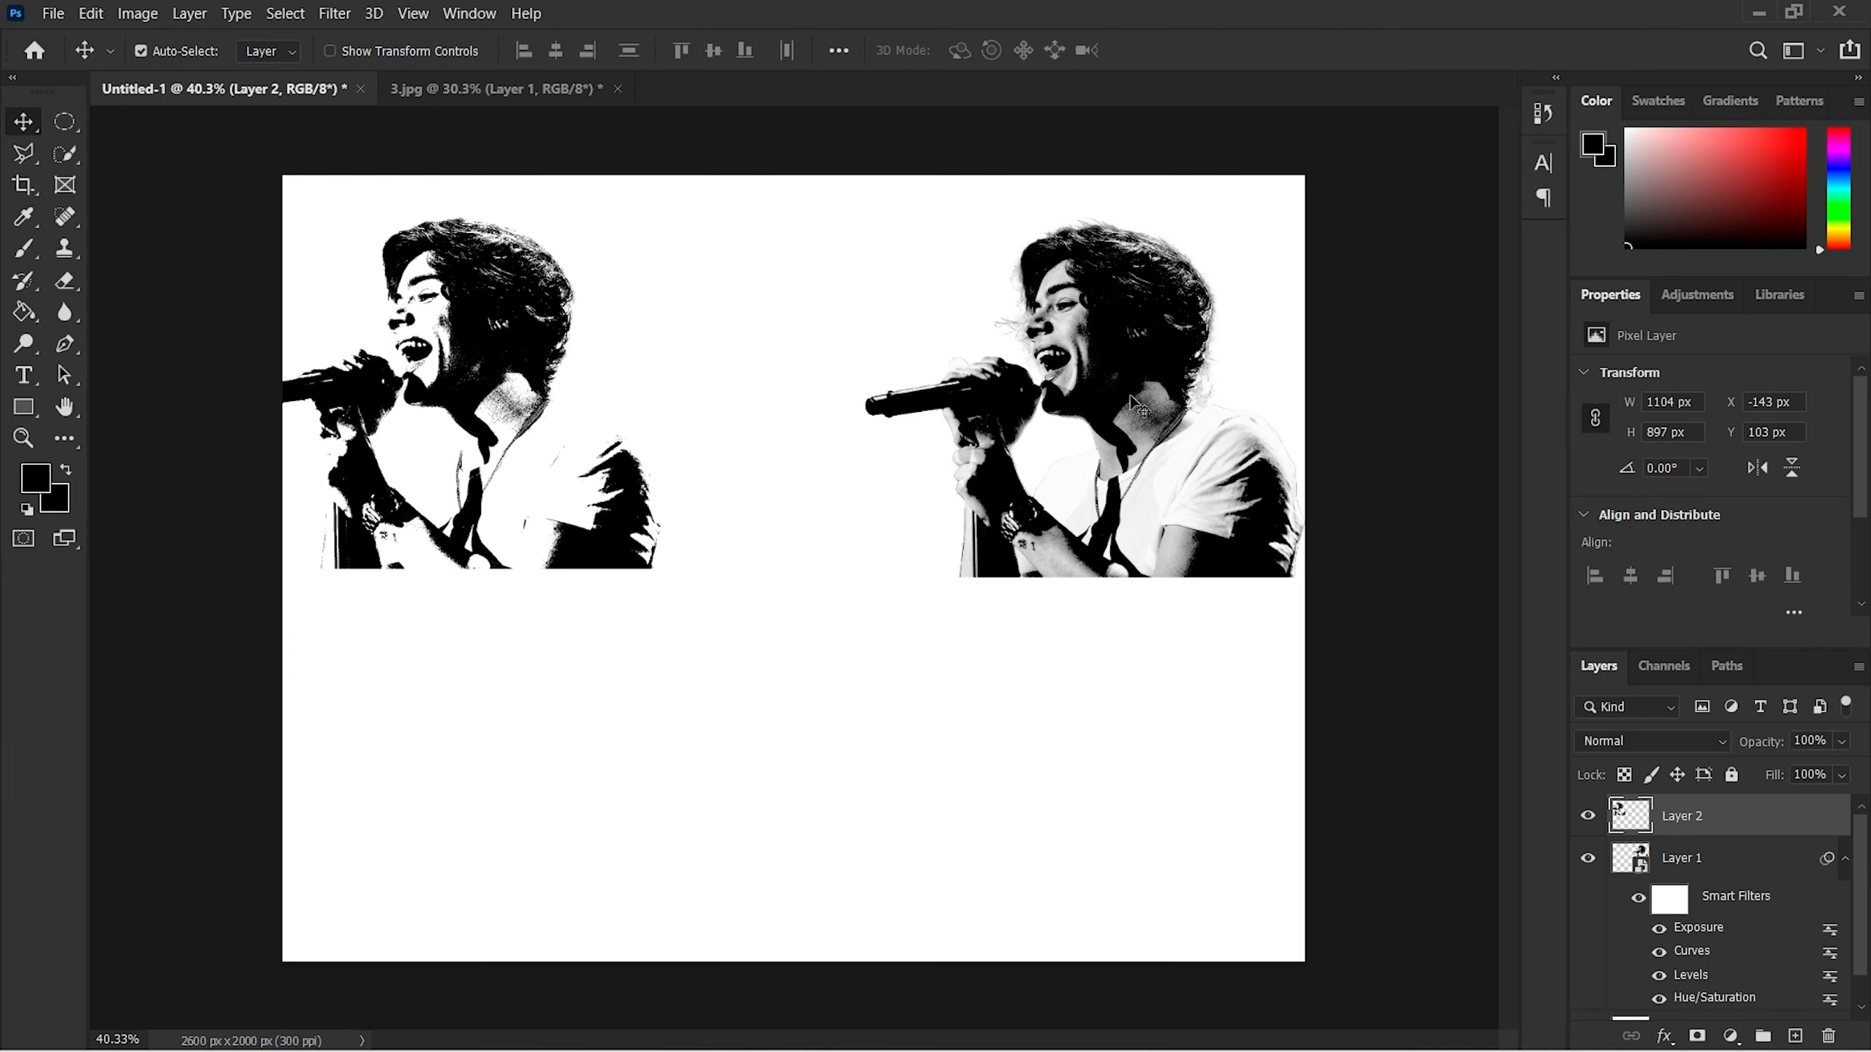
pyautogui.moveTo(1131, 404); pyautogui.dragTo(833, 389)
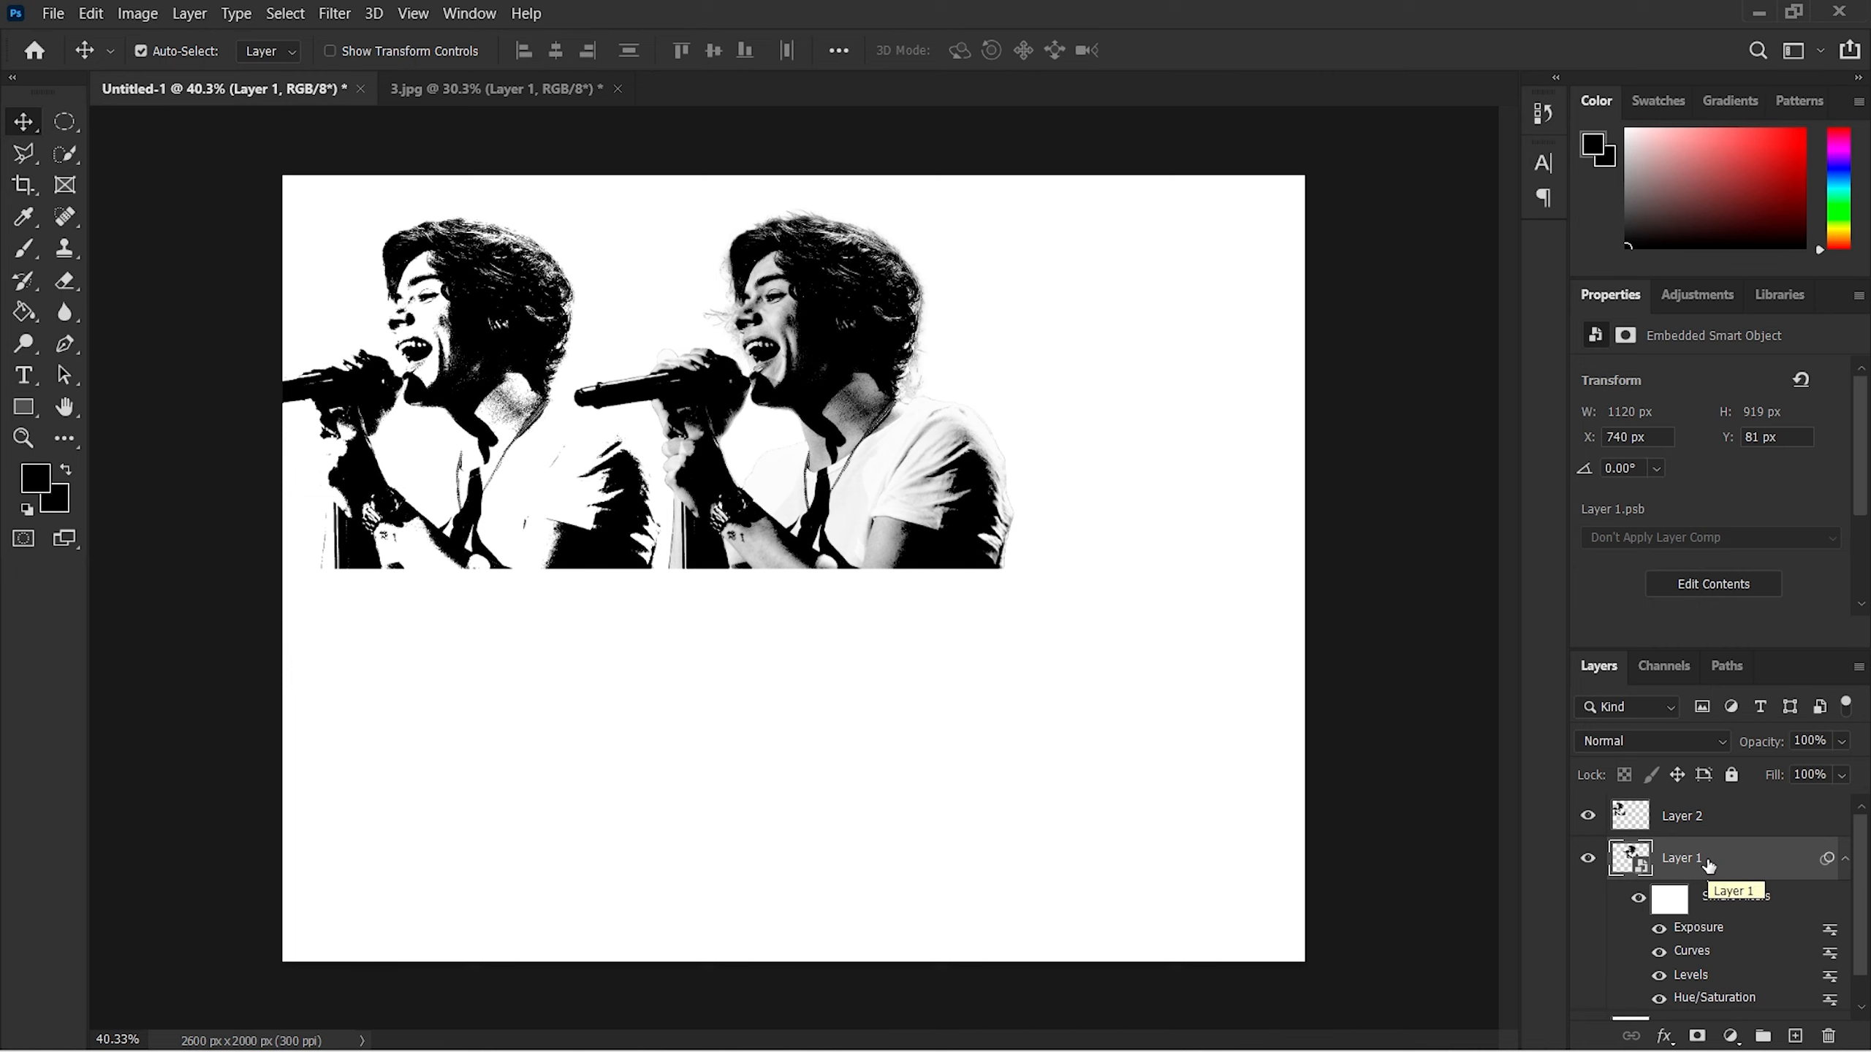
# Step: Duplicate Layer 2, leaving only the copy and the background visible by hiding Layer 1 and Layer 2
pyautogui.click(1723, 823)
pyautogui.moveTo(1742, 822); pyautogui.dragTo(1797, 1036)
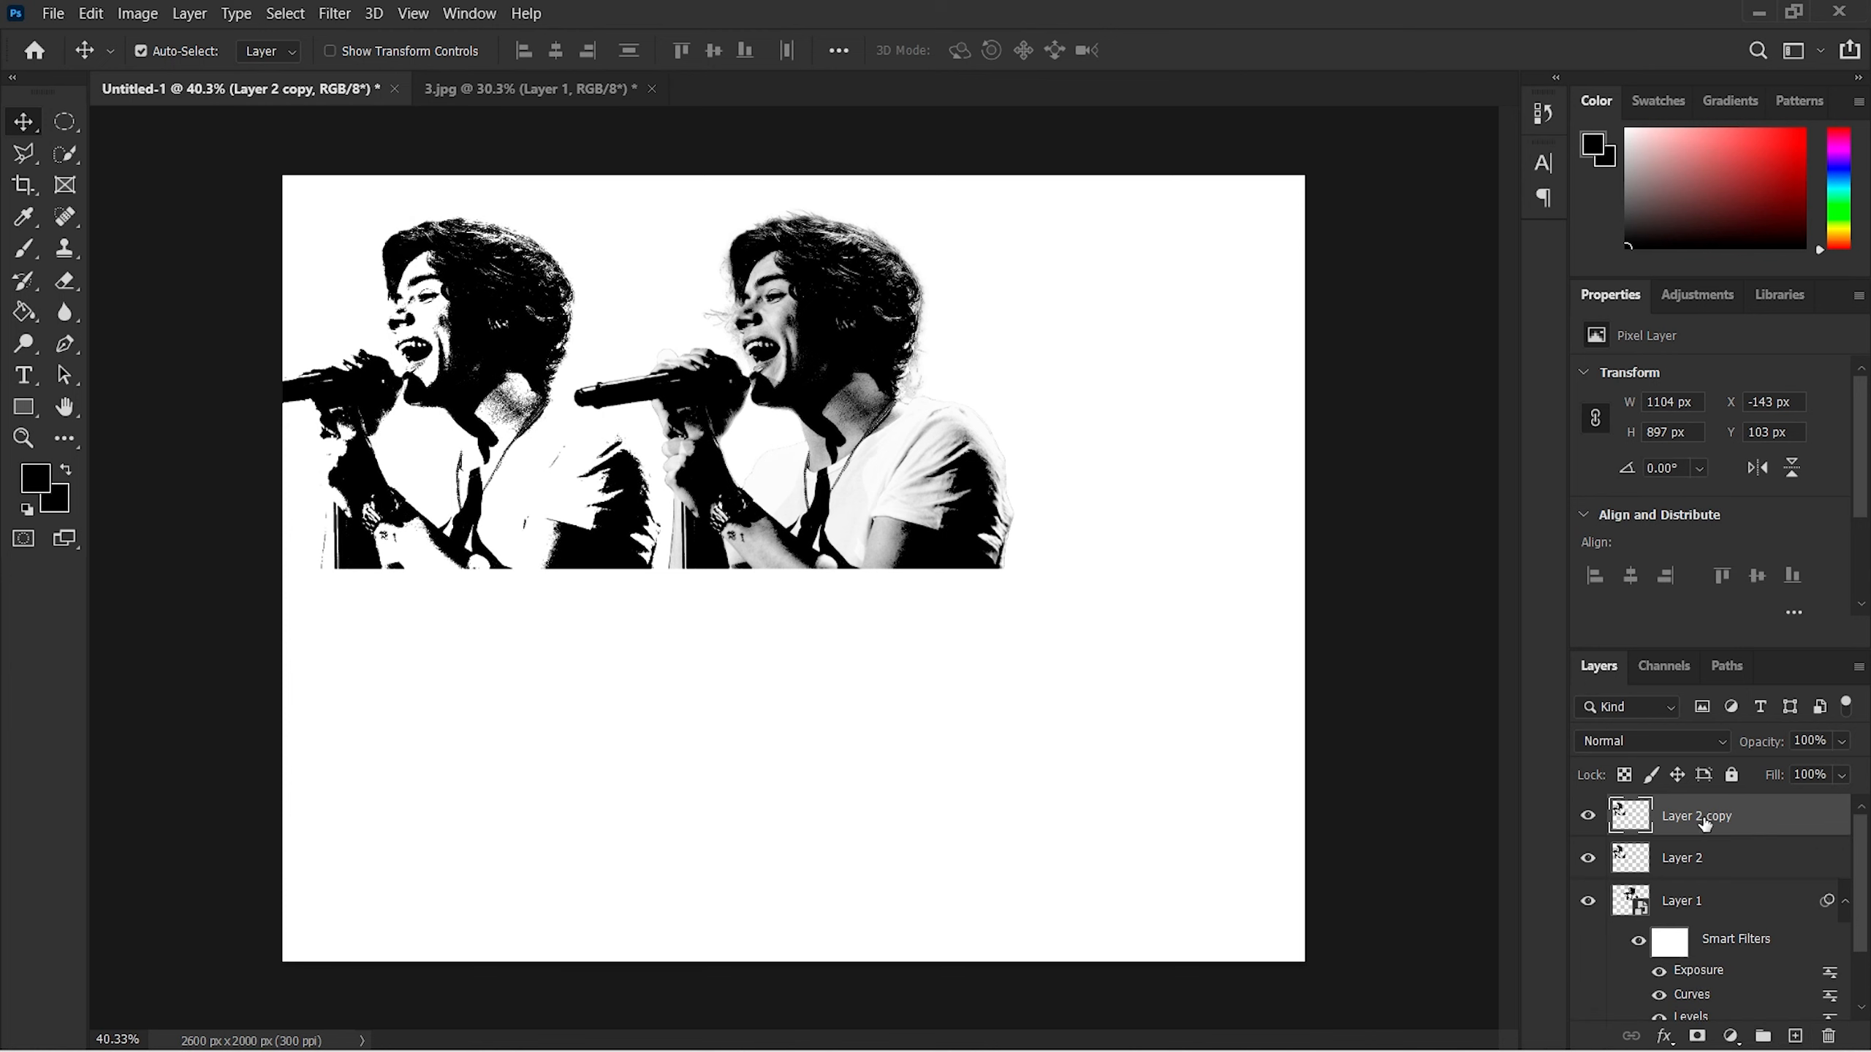
pyautogui.click(1613, 901)
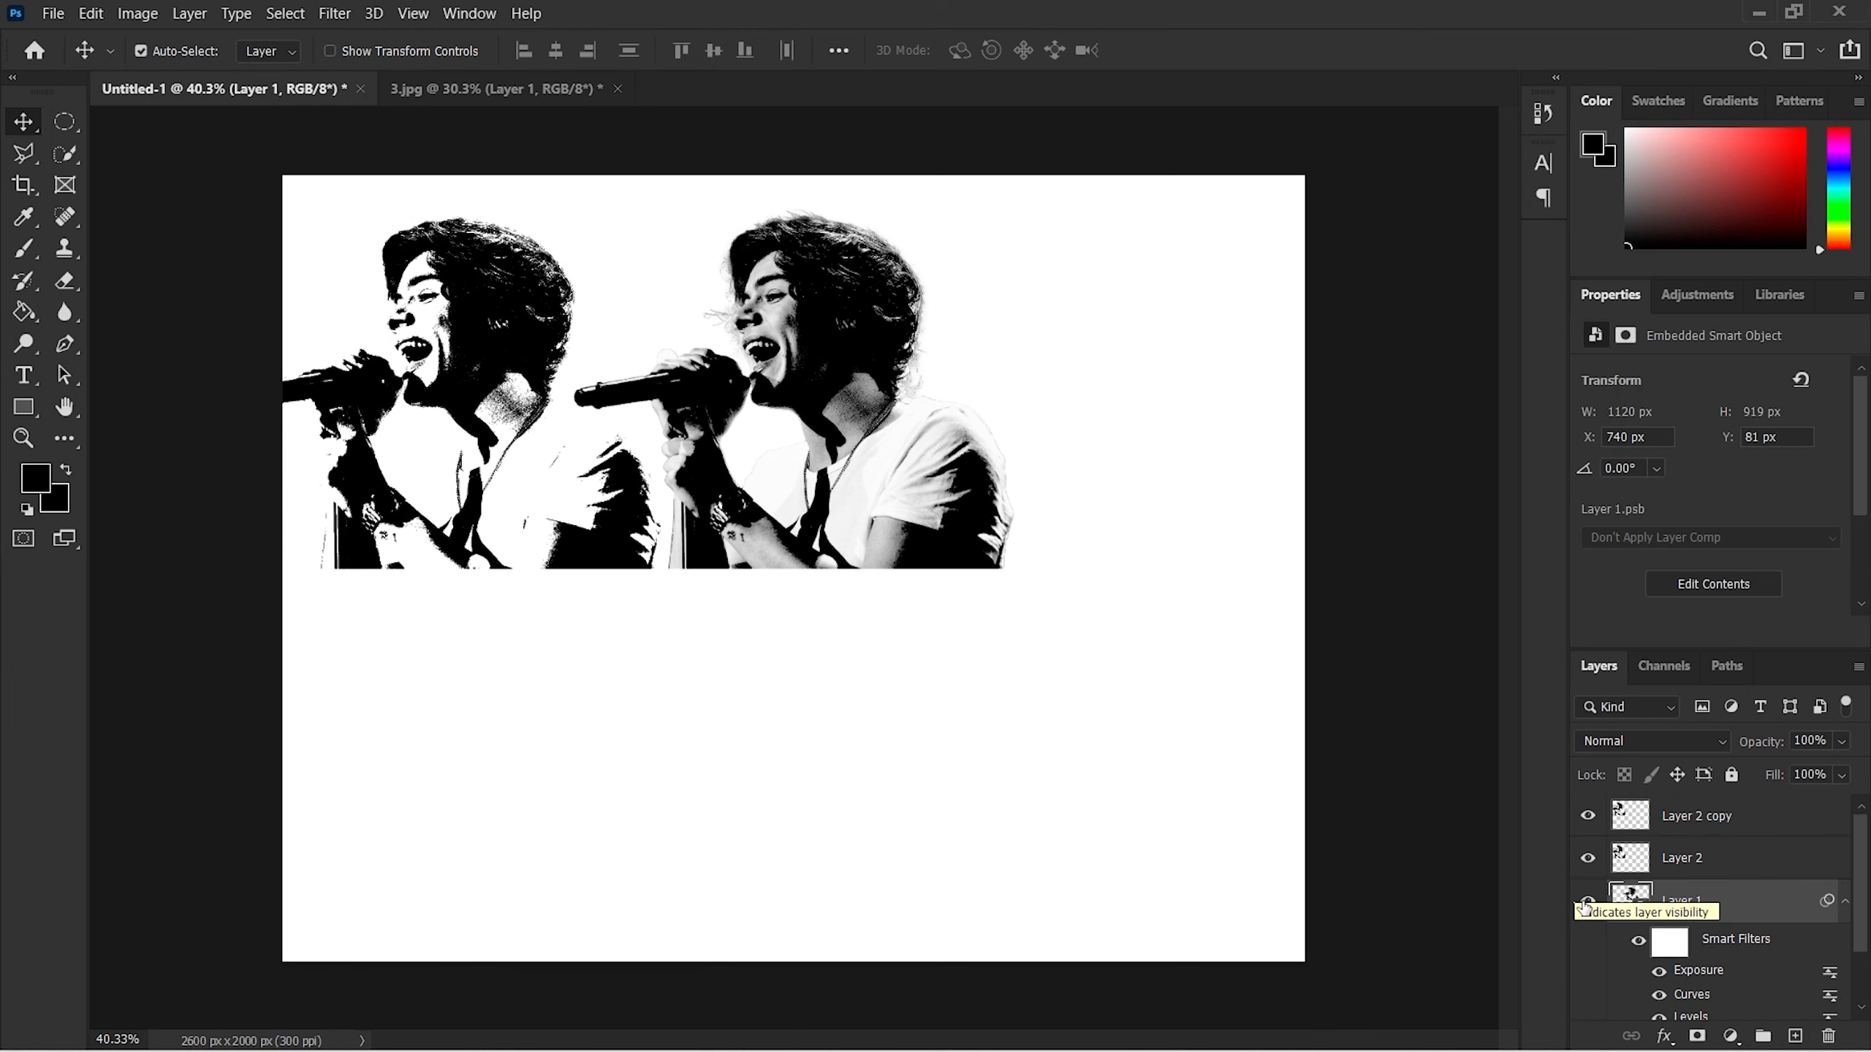
pyautogui.click(1586, 900)
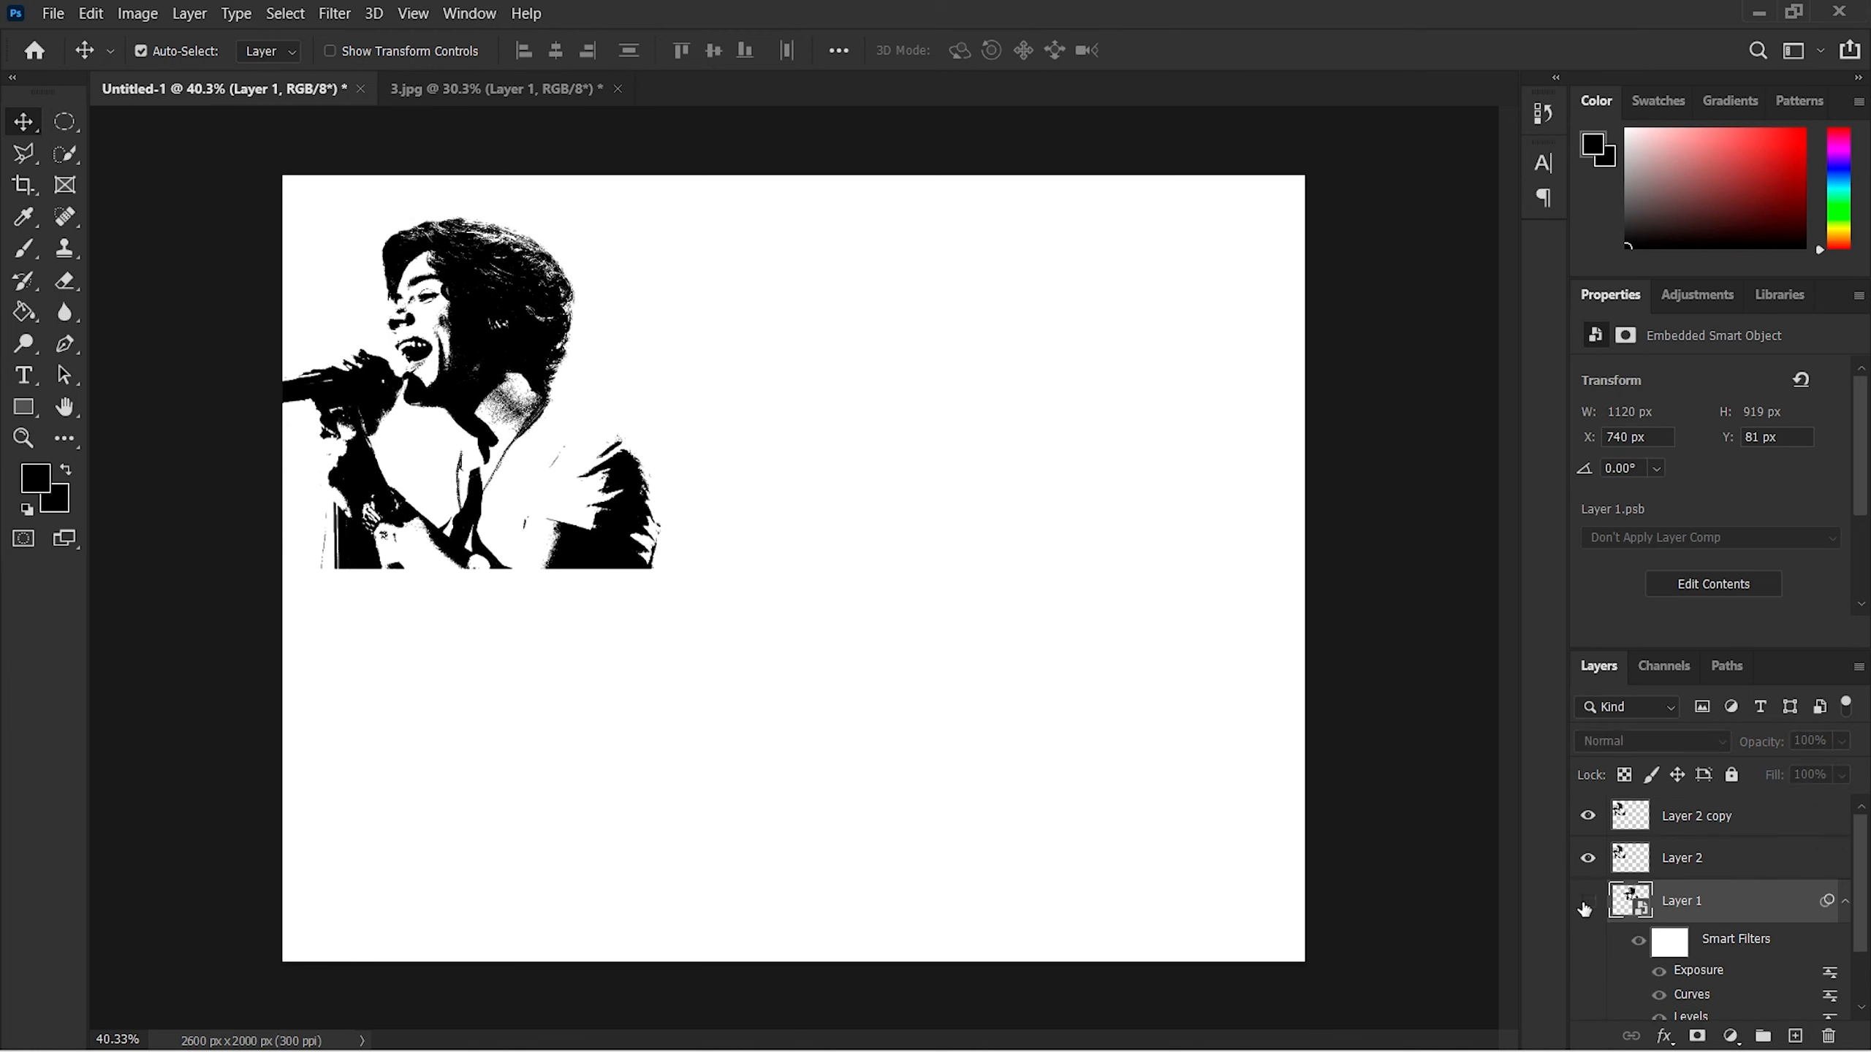
pyautogui.click(1588, 858)
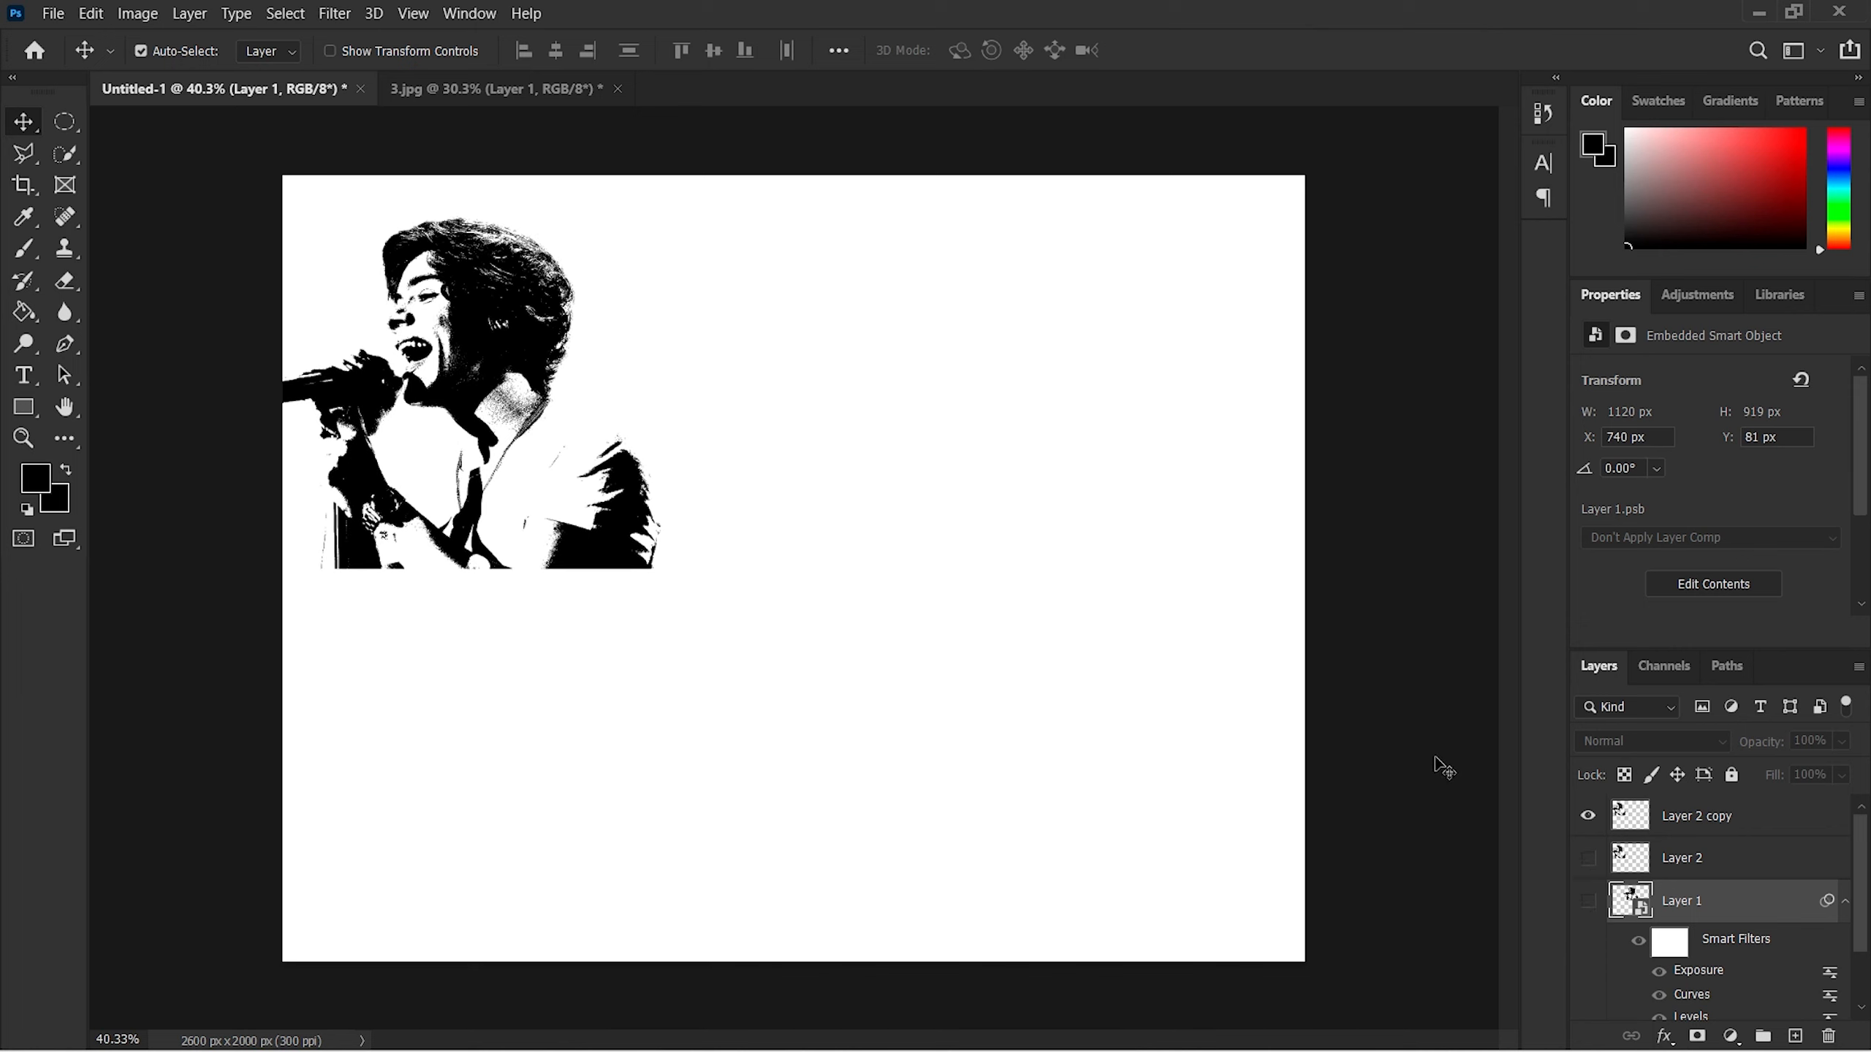
# Step: Move the Layer 2 copy stencil to the right side of the canvas, at about X 1548 px, Y 103 px
pyautogui.moveTo(561, 493); pyautogui.dragTo(709, 509)
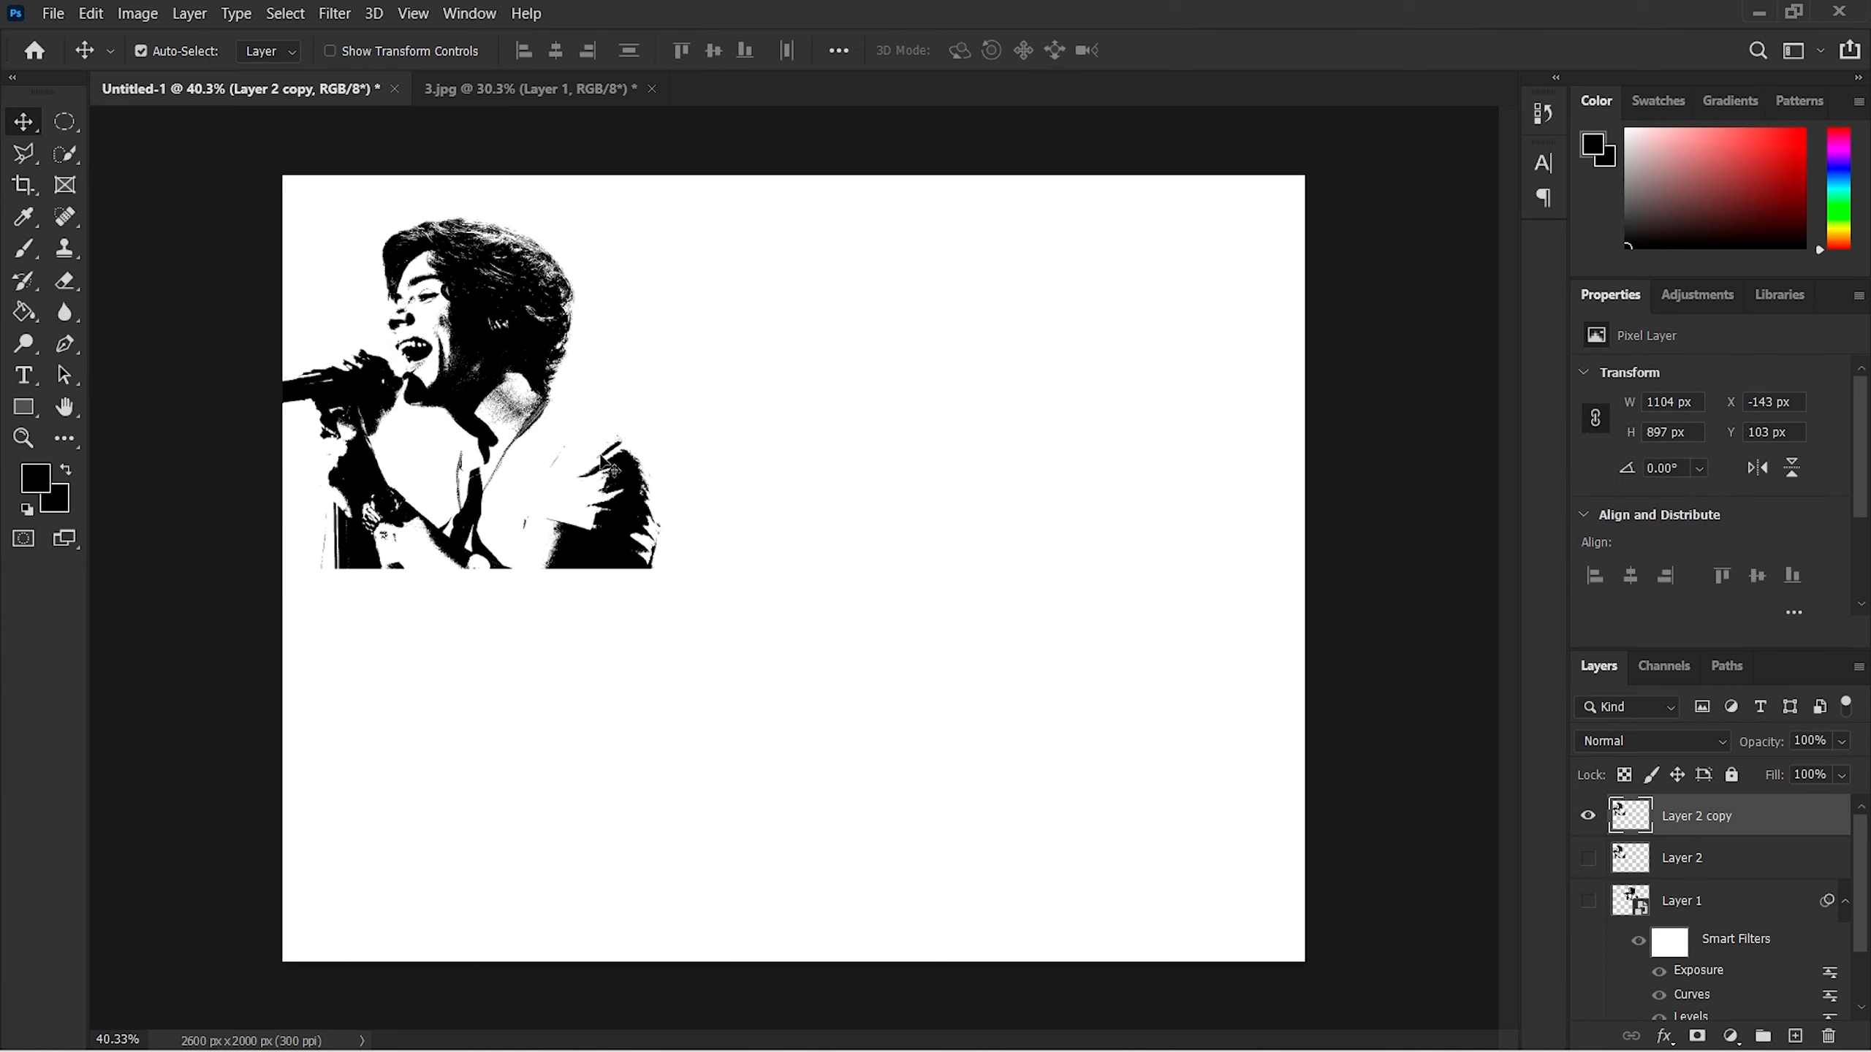
pyautogui.moveTo(498, 323); pyautogui.dragTo(582, 346)
pyautogui.moveTo(468, 278); pyautogui.dragTo(1073, 302)
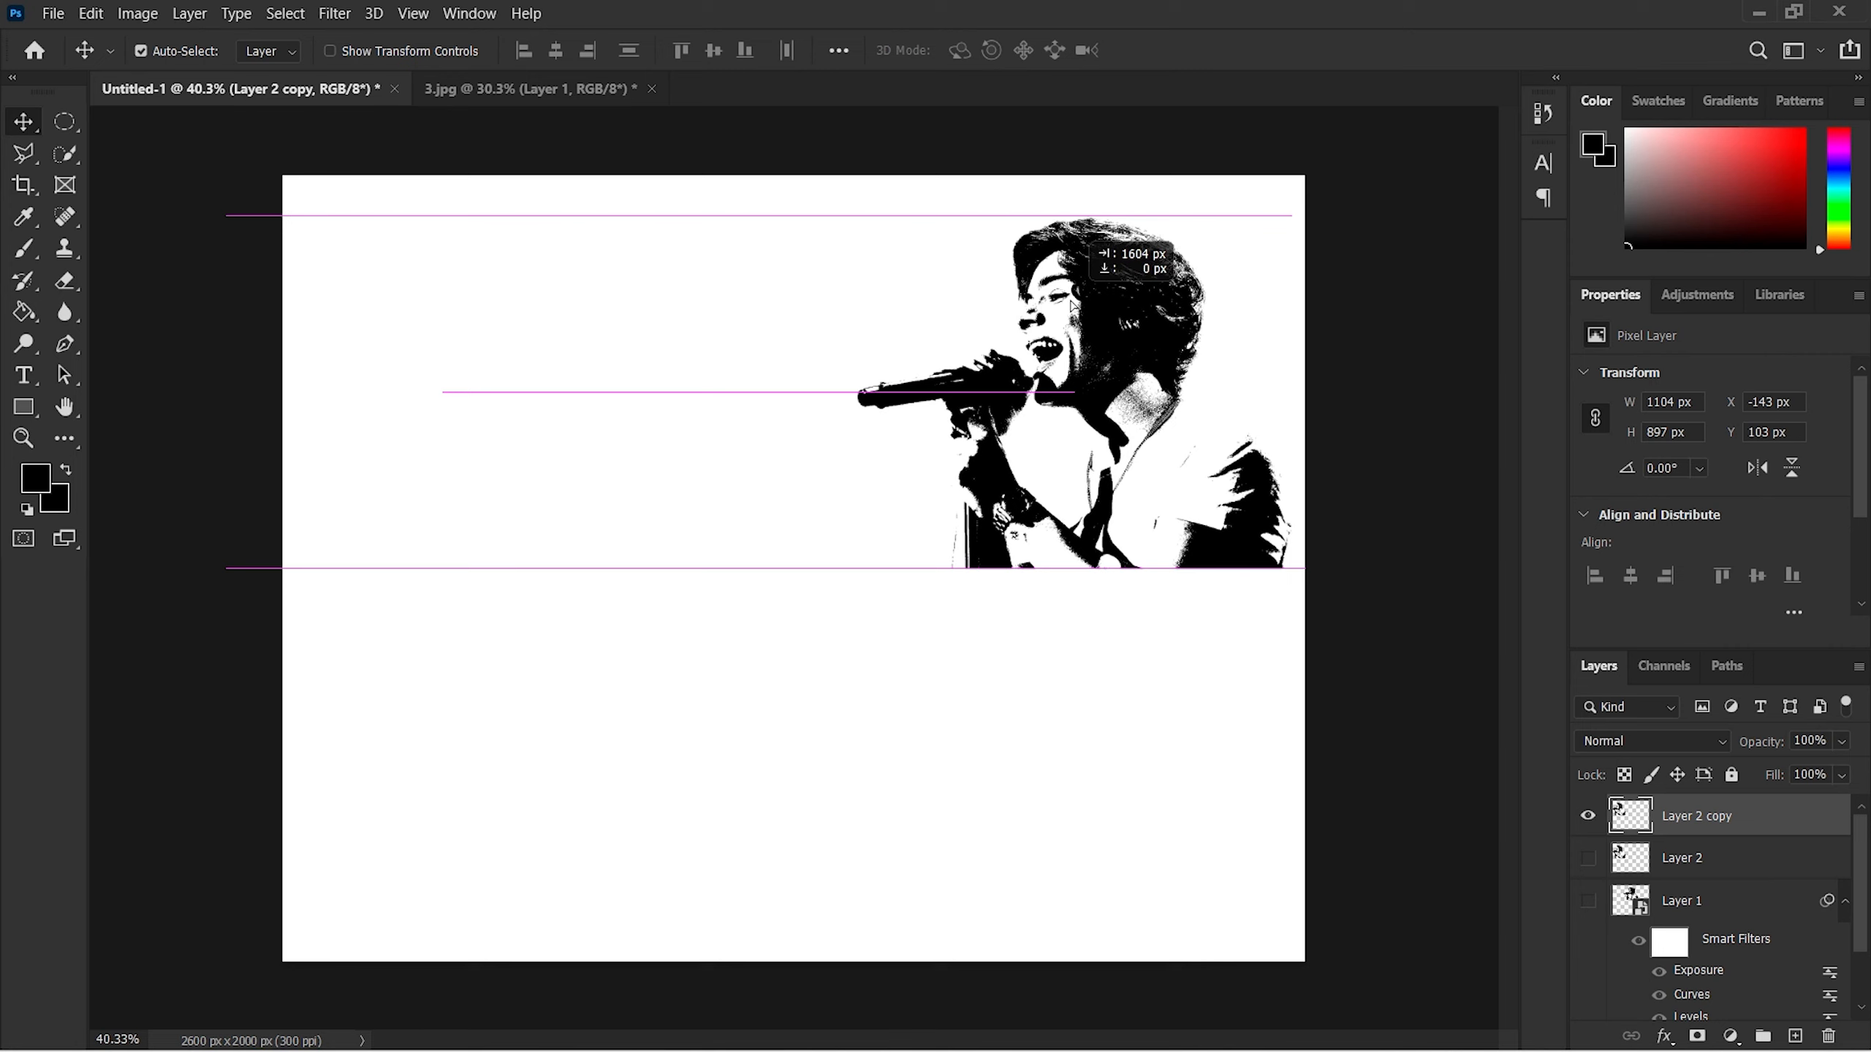
pyautogui.moveTo(1071, 302); pyautogui.dragTo(1103, 310)
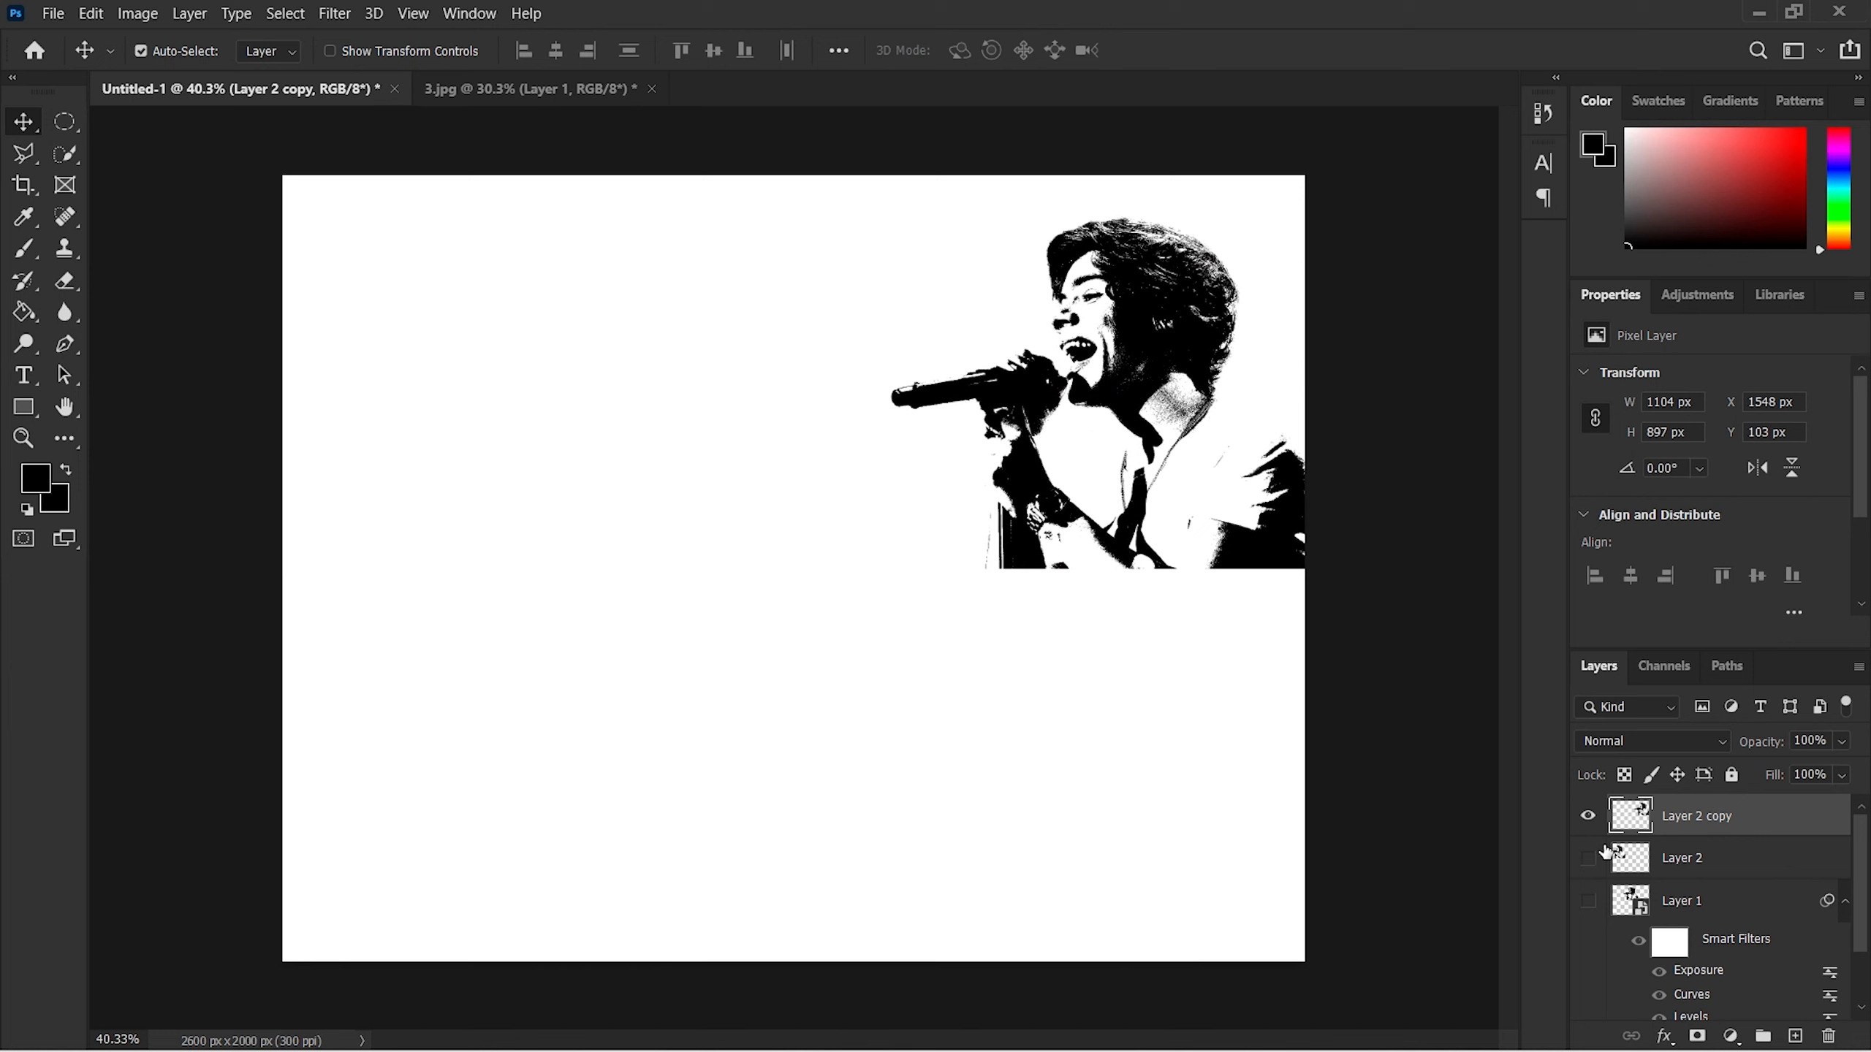
# Step: Show Layer 1 and Layer 2 again and bring Layer 1 to the top of the layer stack
pyautogui.click(1588, 900)
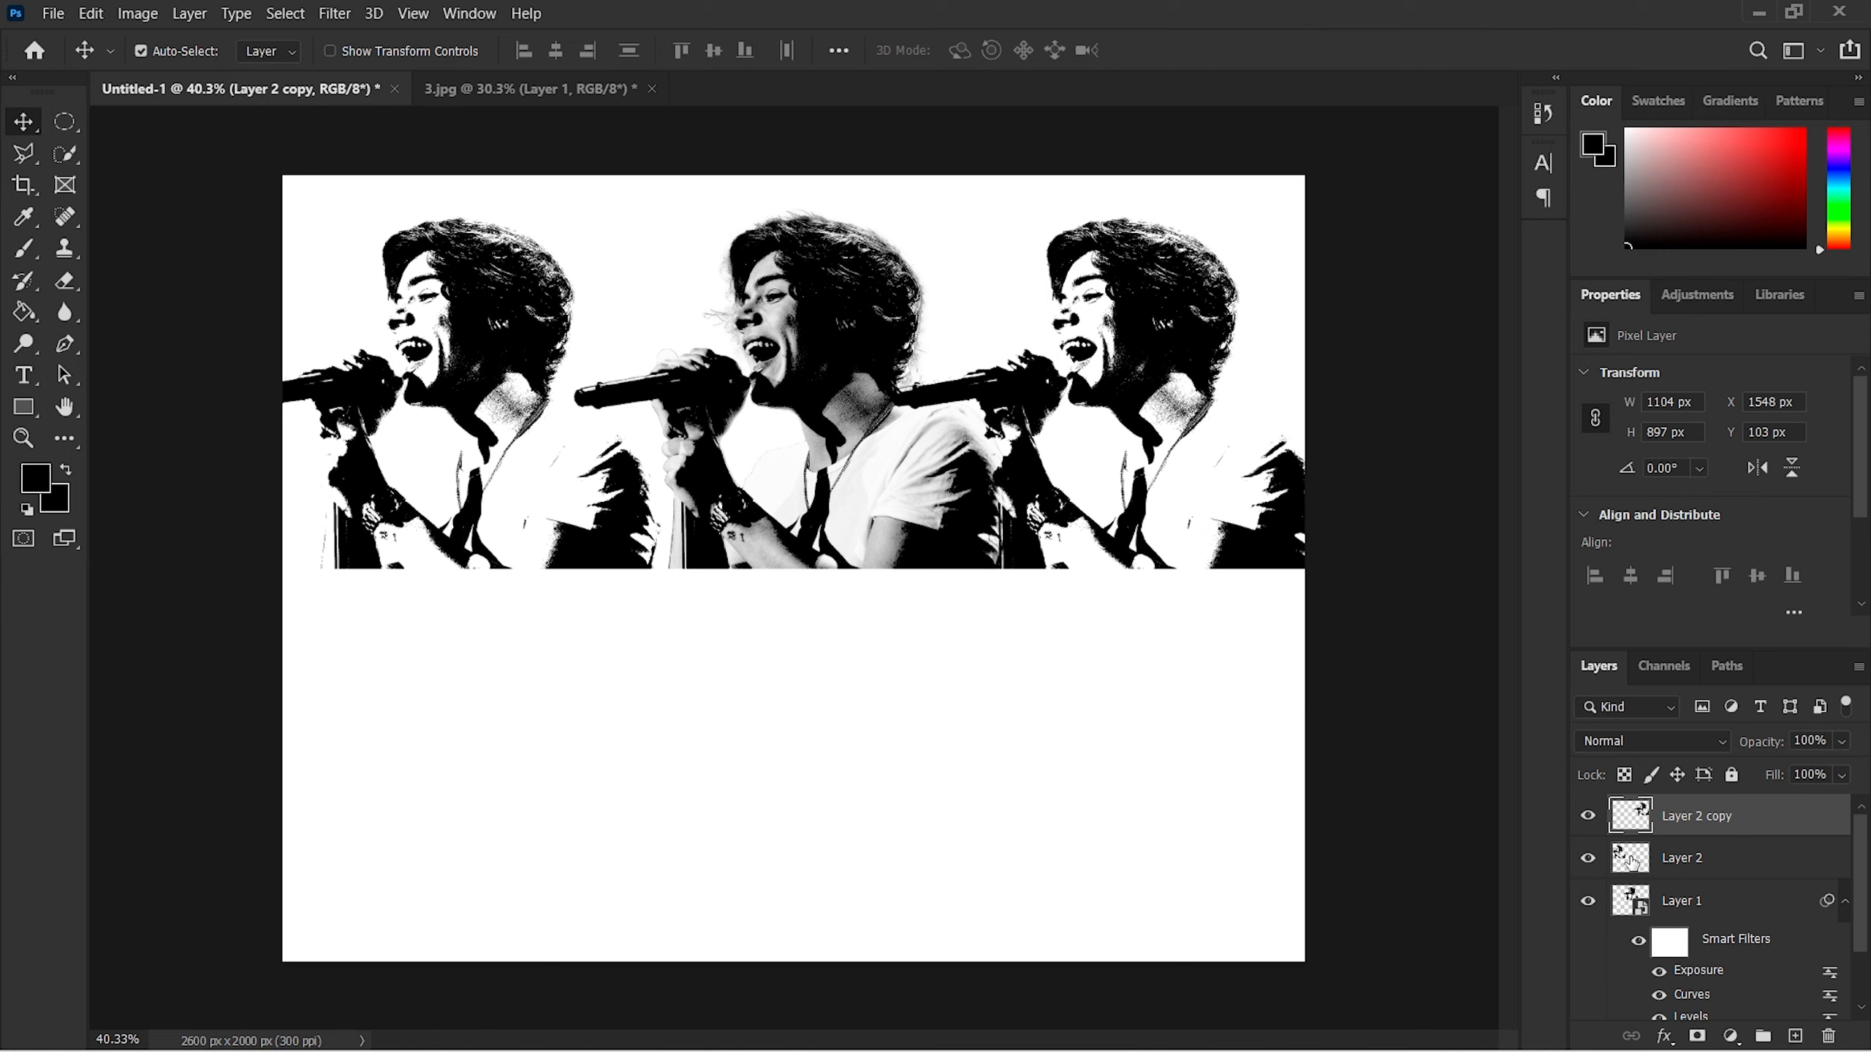
pyautogui.click(1716, 903)
pyautogui.scroll(1, 1708, 876)
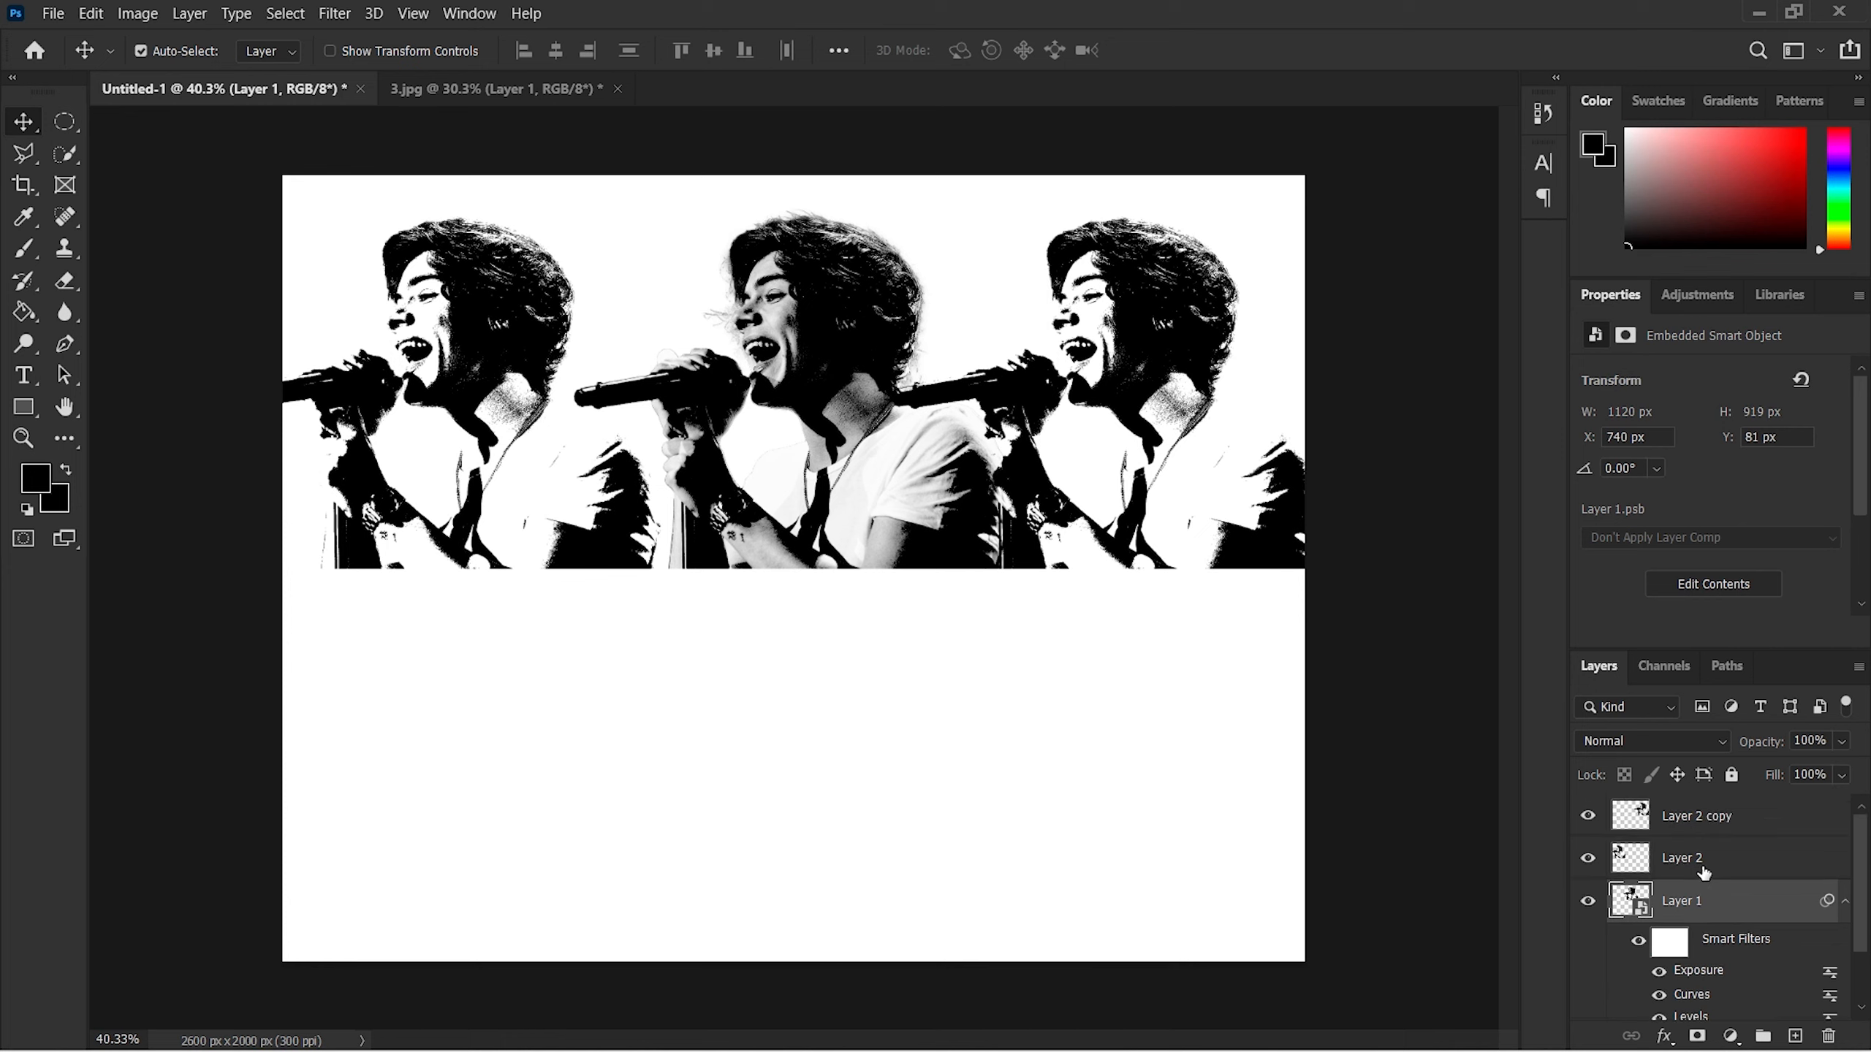
pyautogui.moveTo(1724, 905); pyautogui.dragTo(1719, 806)
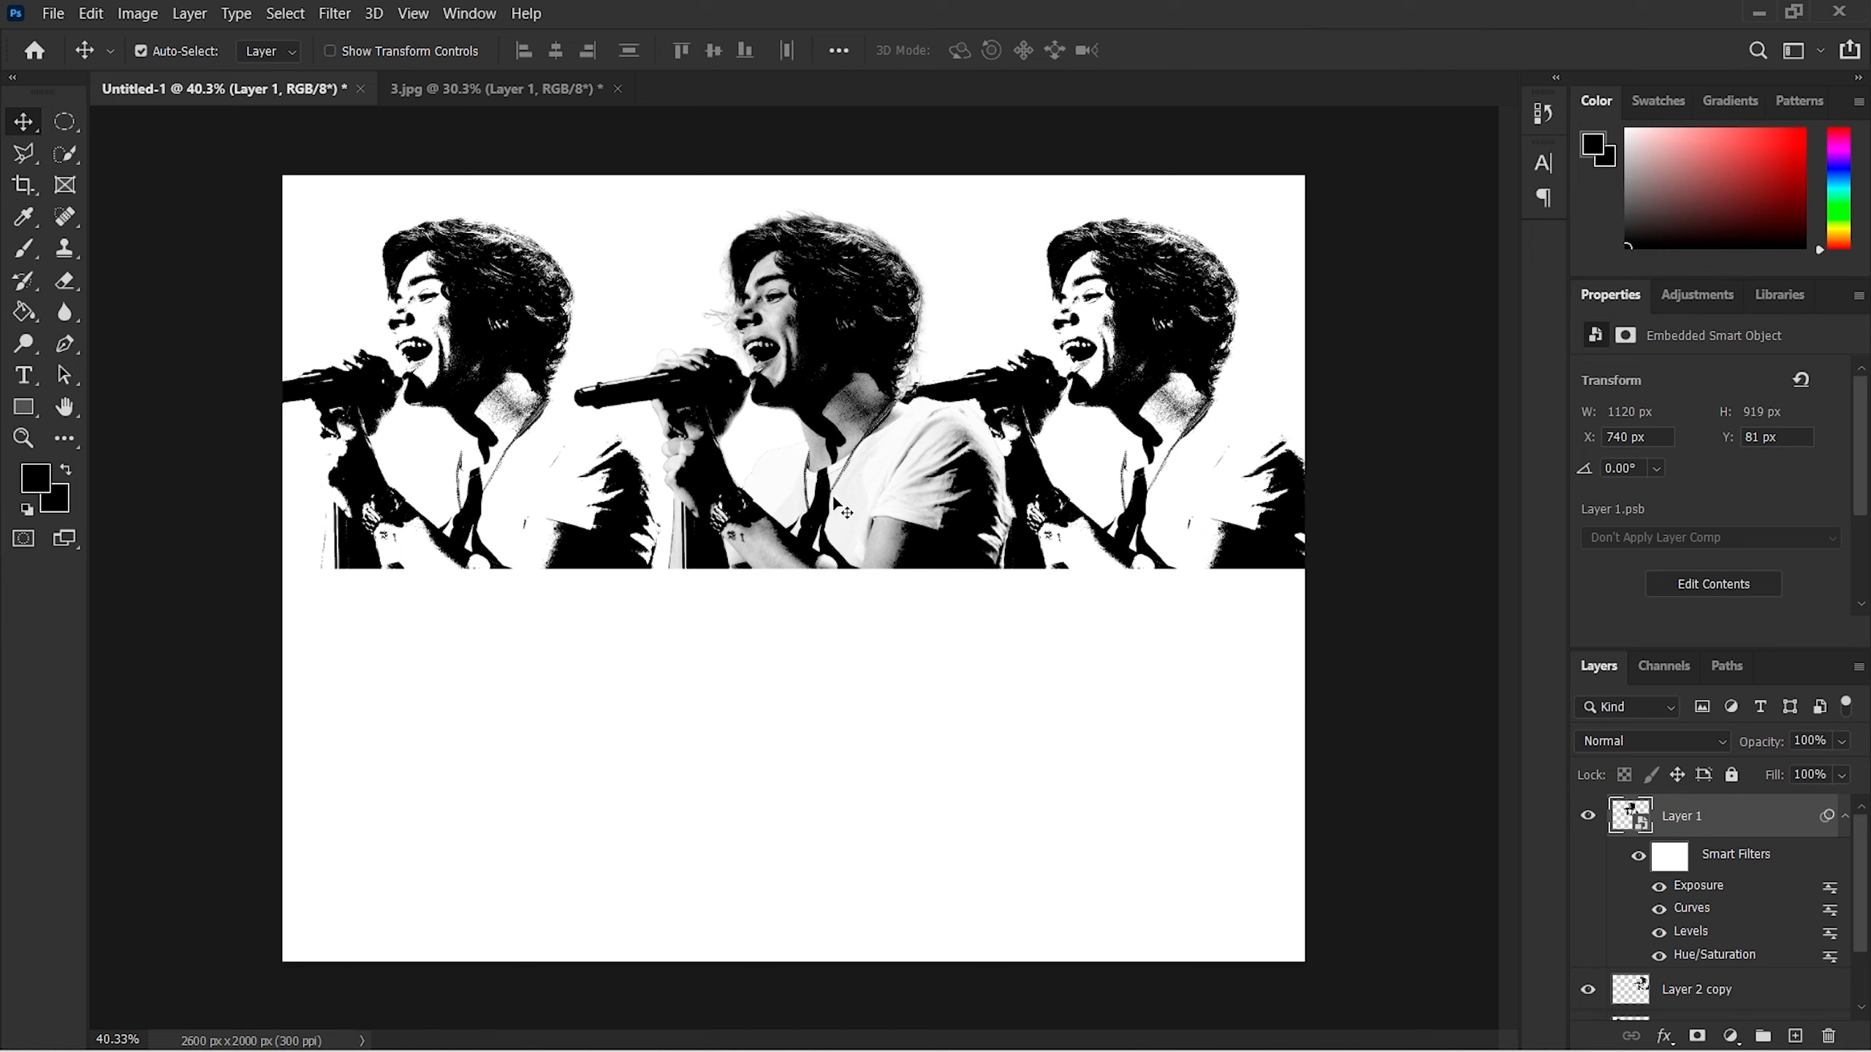
# Step: Hide Layer 1 and collapse its list of smart filters
pyautogui.click(1588, 816)
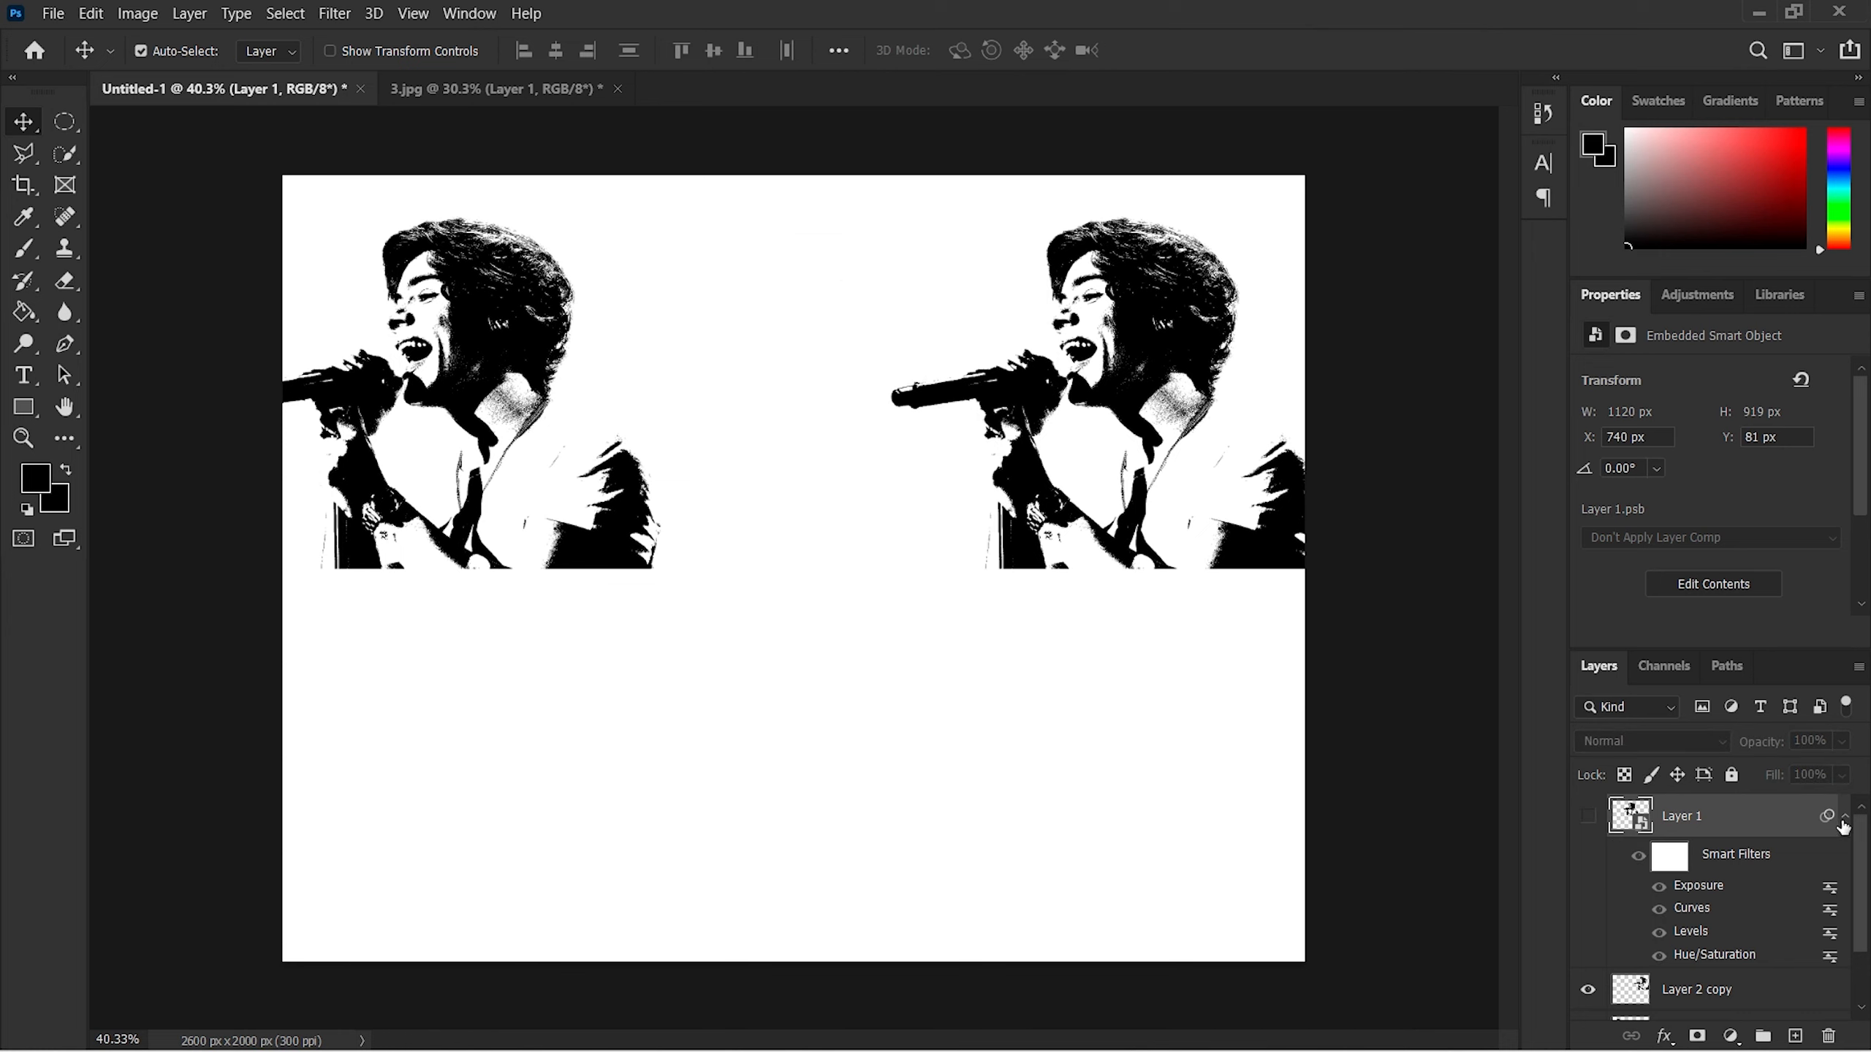
pyautogui.scroll(-2, 1743, 829)
pyautogui.scroll(2, 1742, 829)
pyautogui.click(1847, 818)
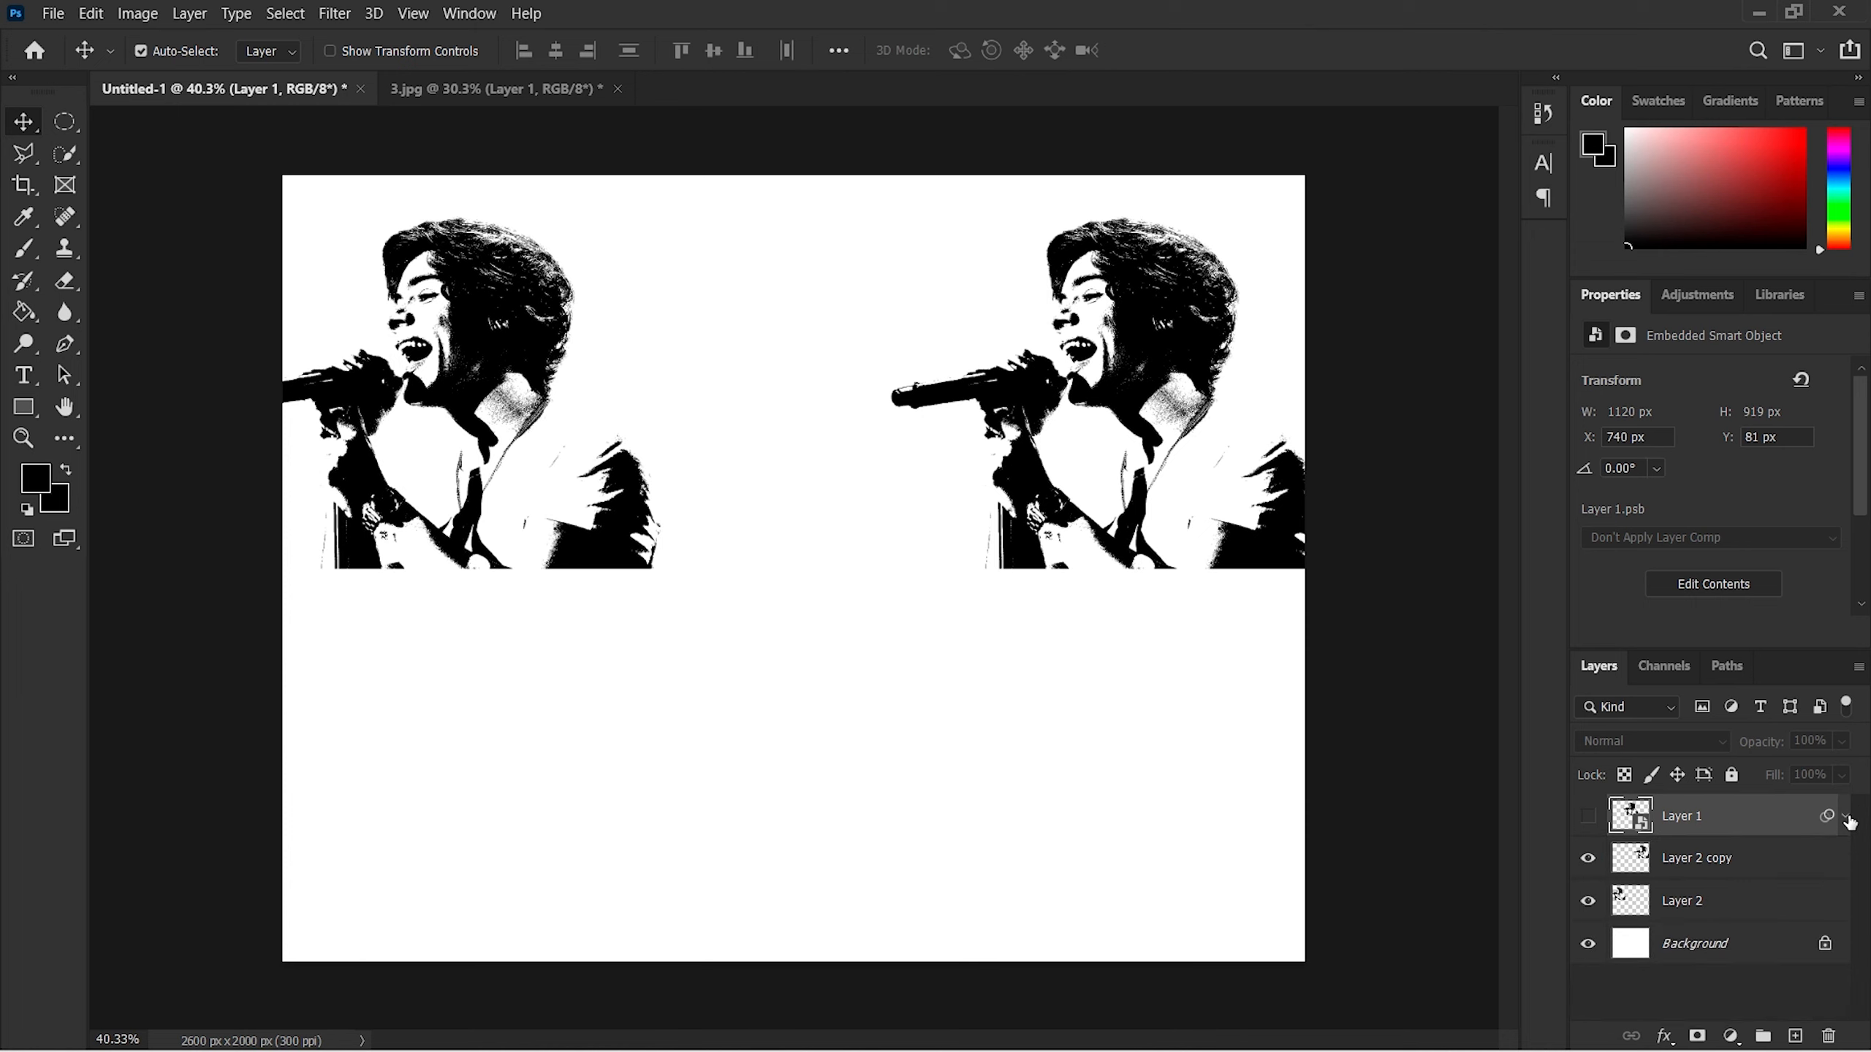
# Step: Give the Layer 2 copy stencil a Normal Color Overlay in #711d3d and set the layer's opacity to 47%
pyautogui.click(1703, 868)
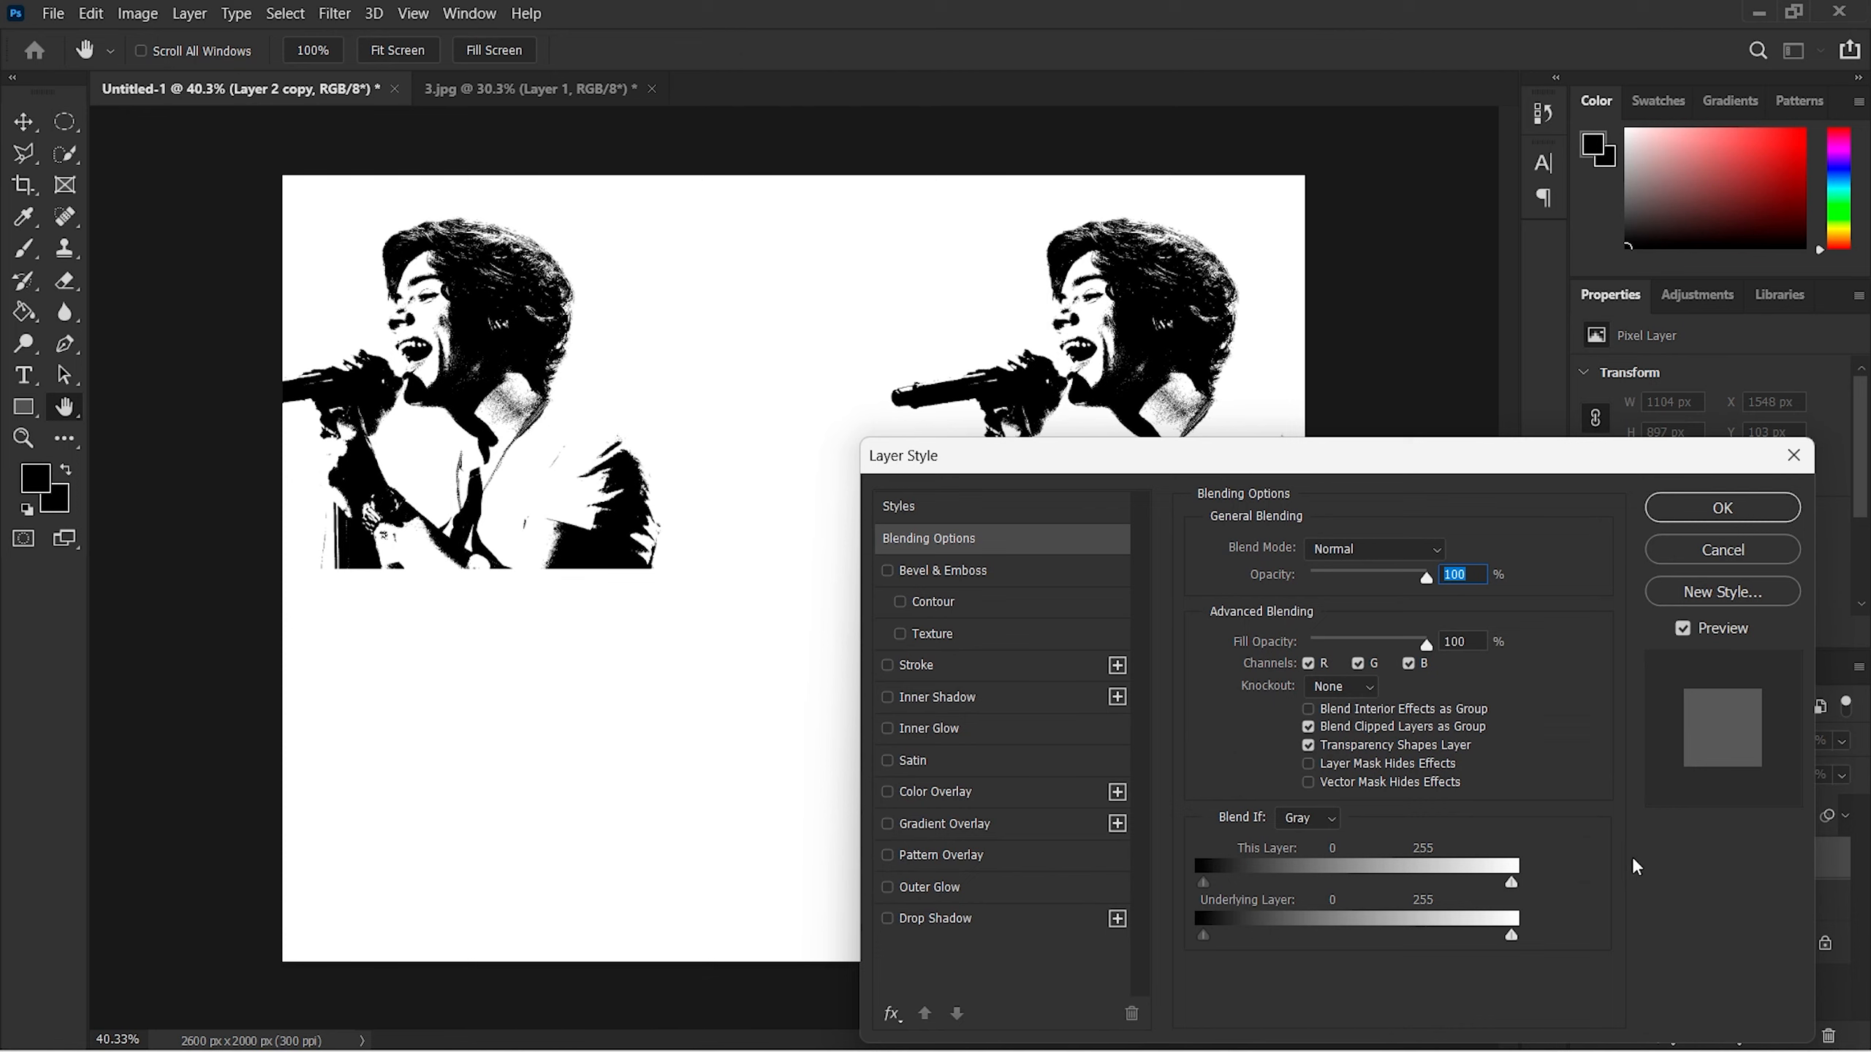
pyautogui.click(969, 794)
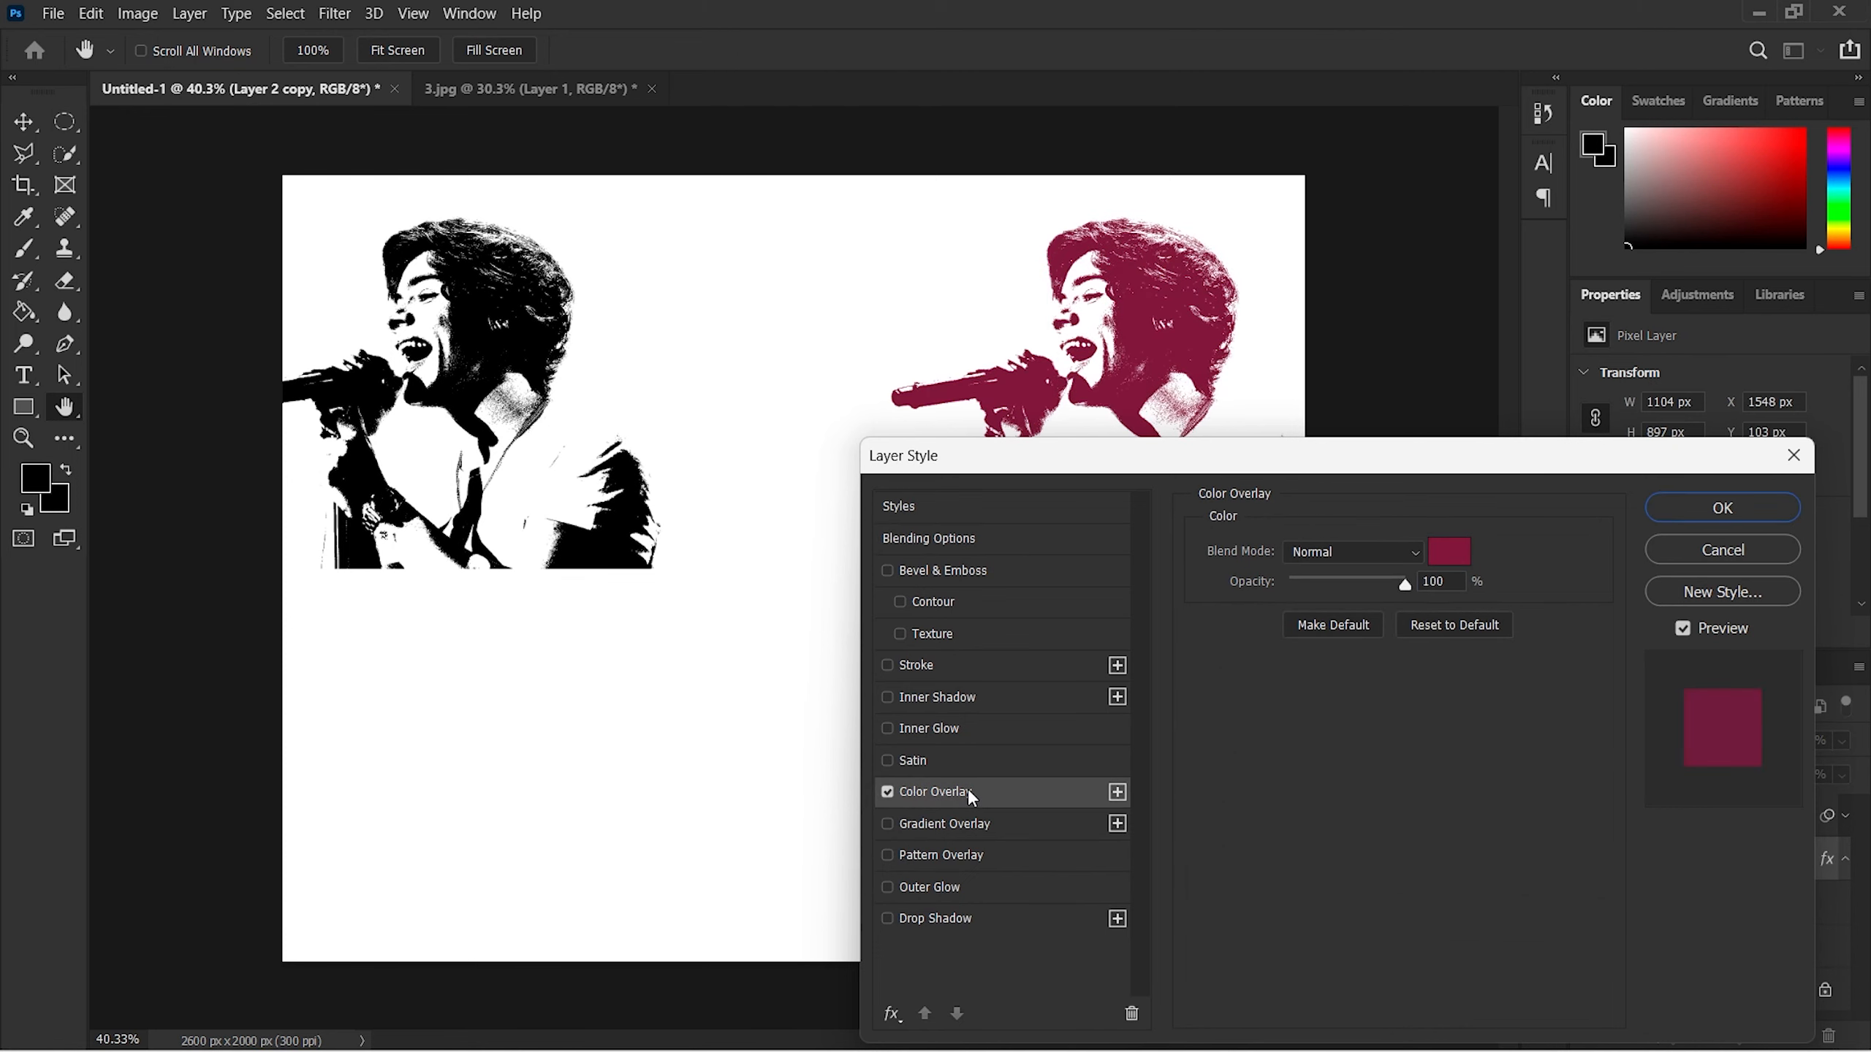
pyautogui.click(1449, 554)
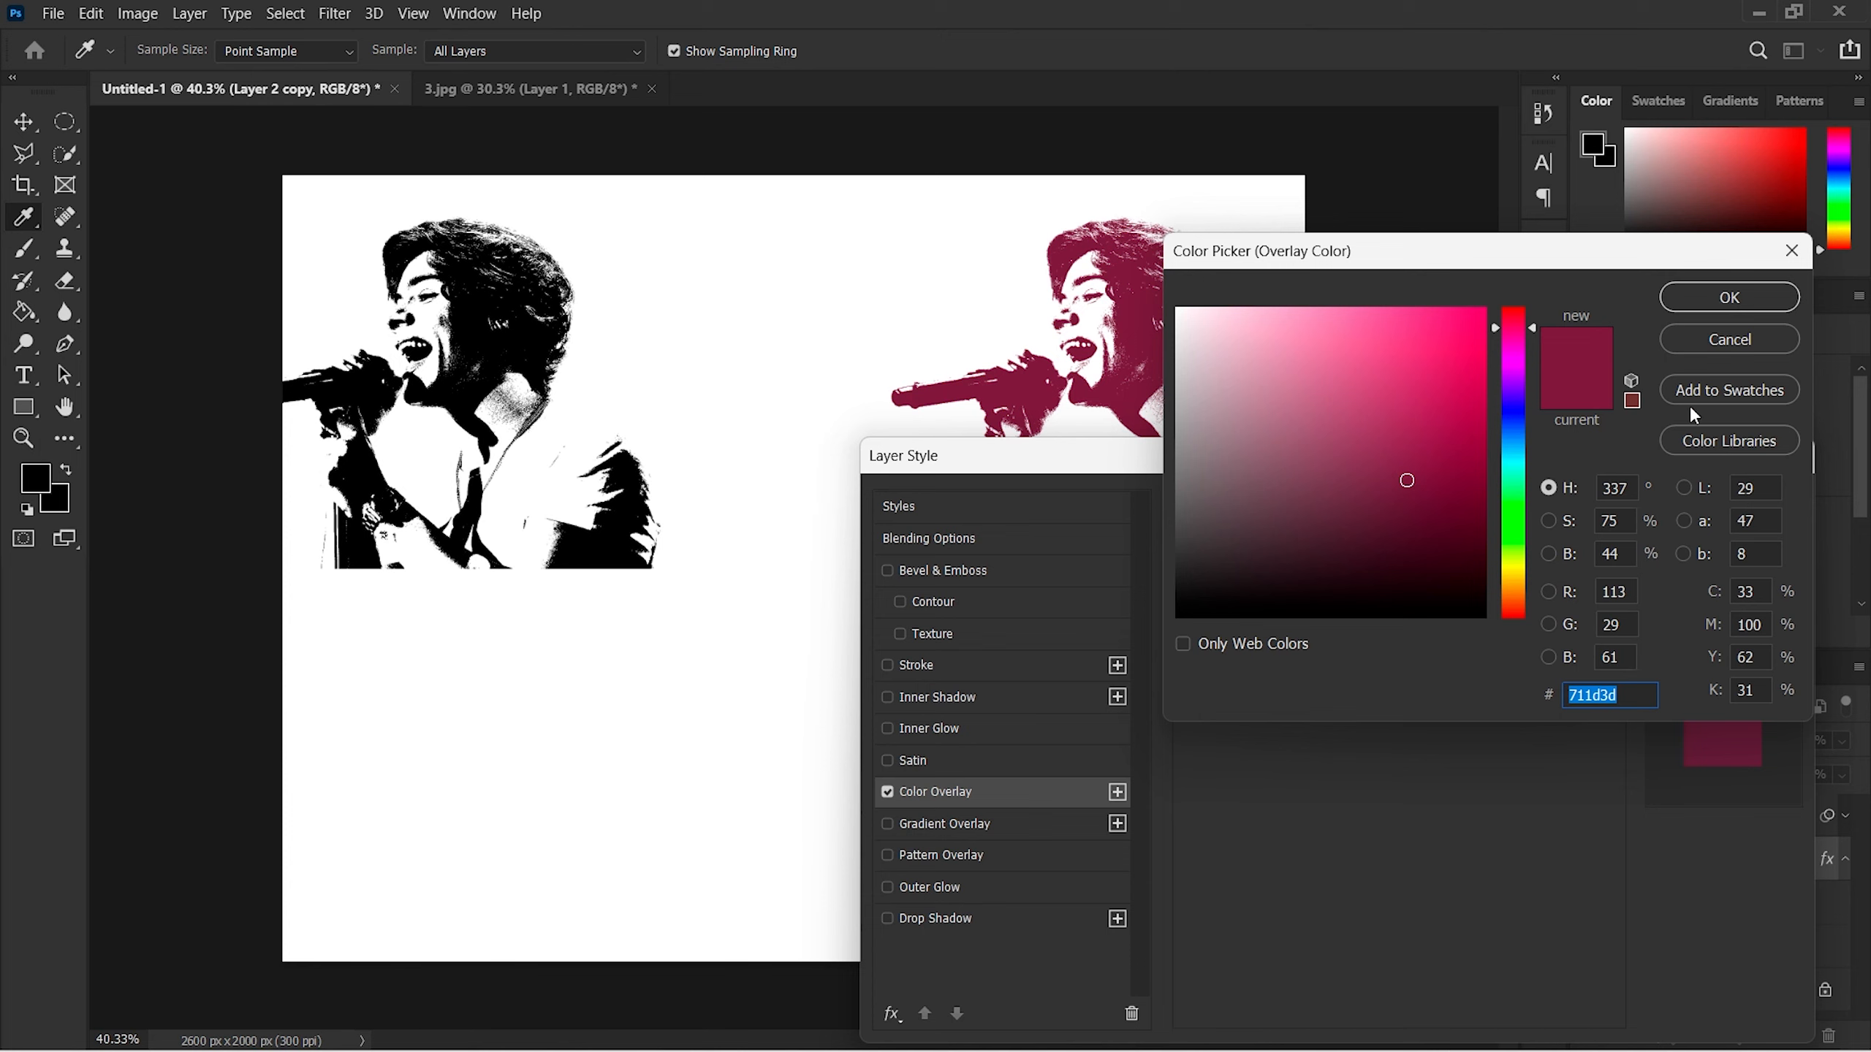
pyautogui.click(1699, 301)
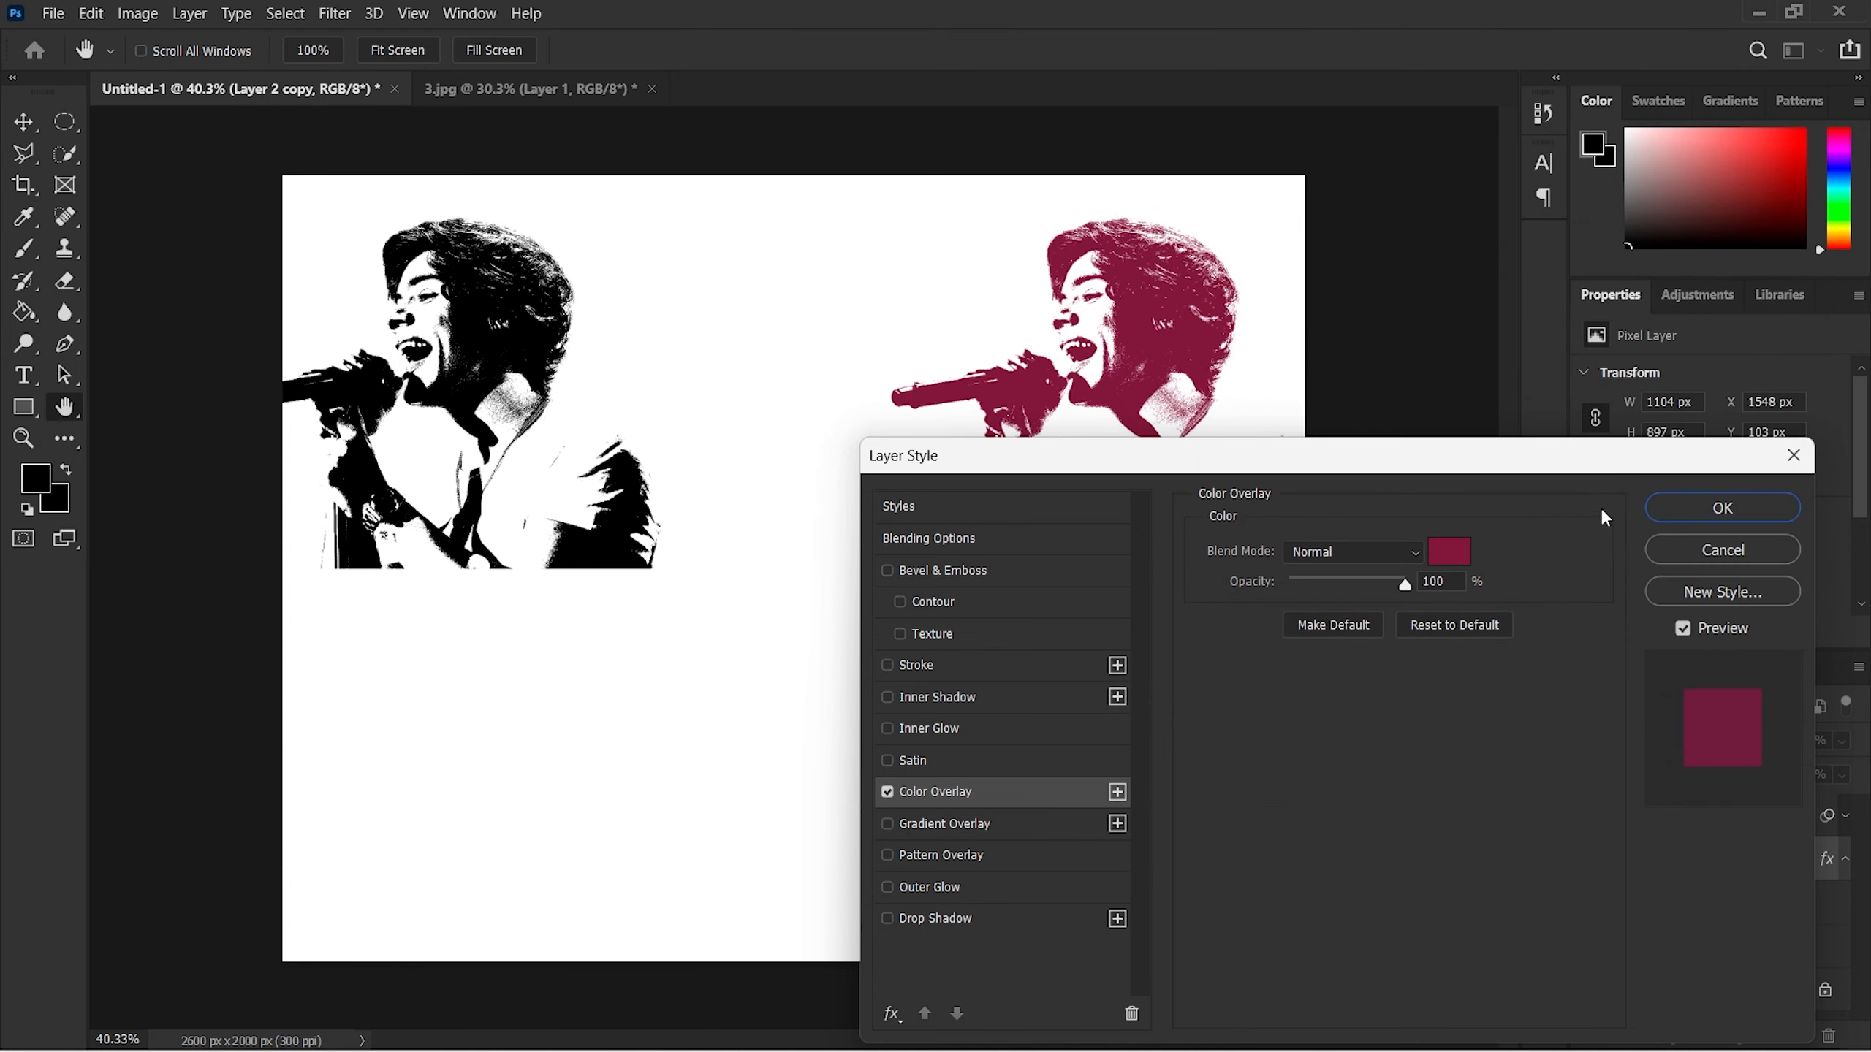
pyautogui.click(1707, 511)
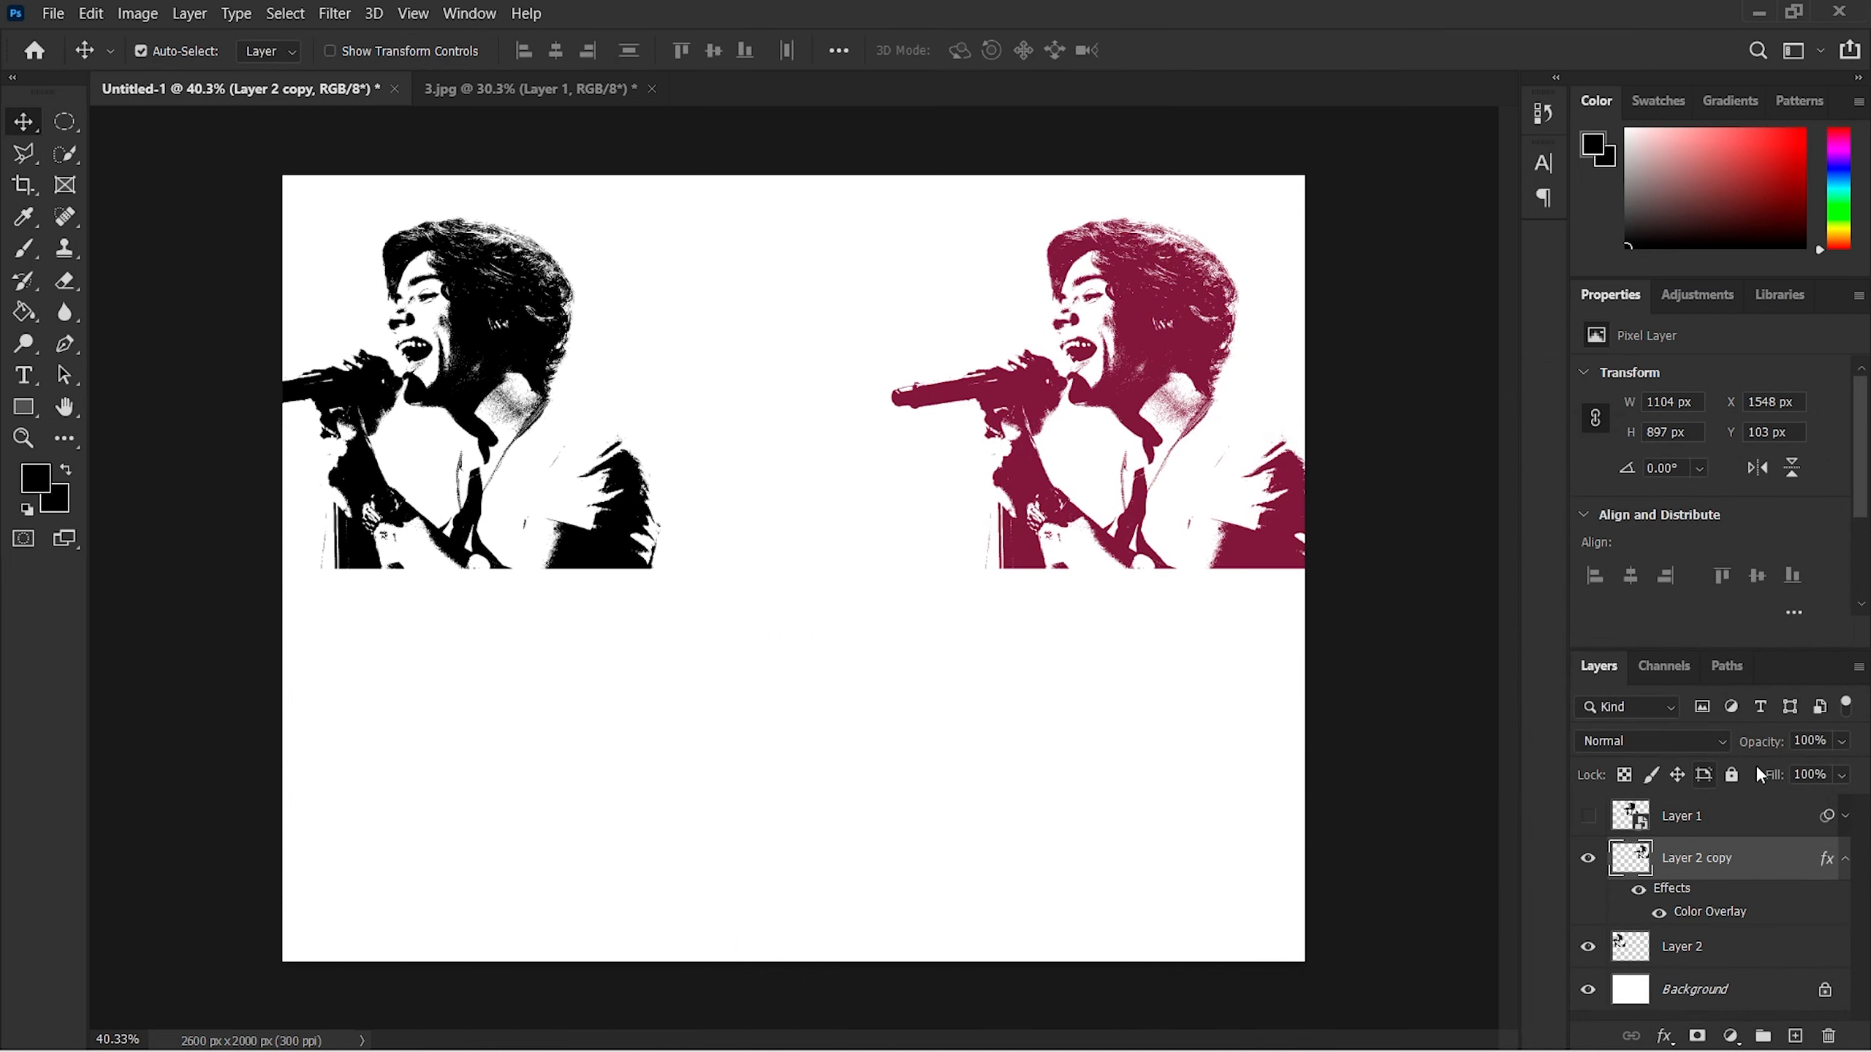
pyautogui.click(1842, 743)
pyautogui.moveTo(1838, 770); pyautogui.dragTo(1793, 772)
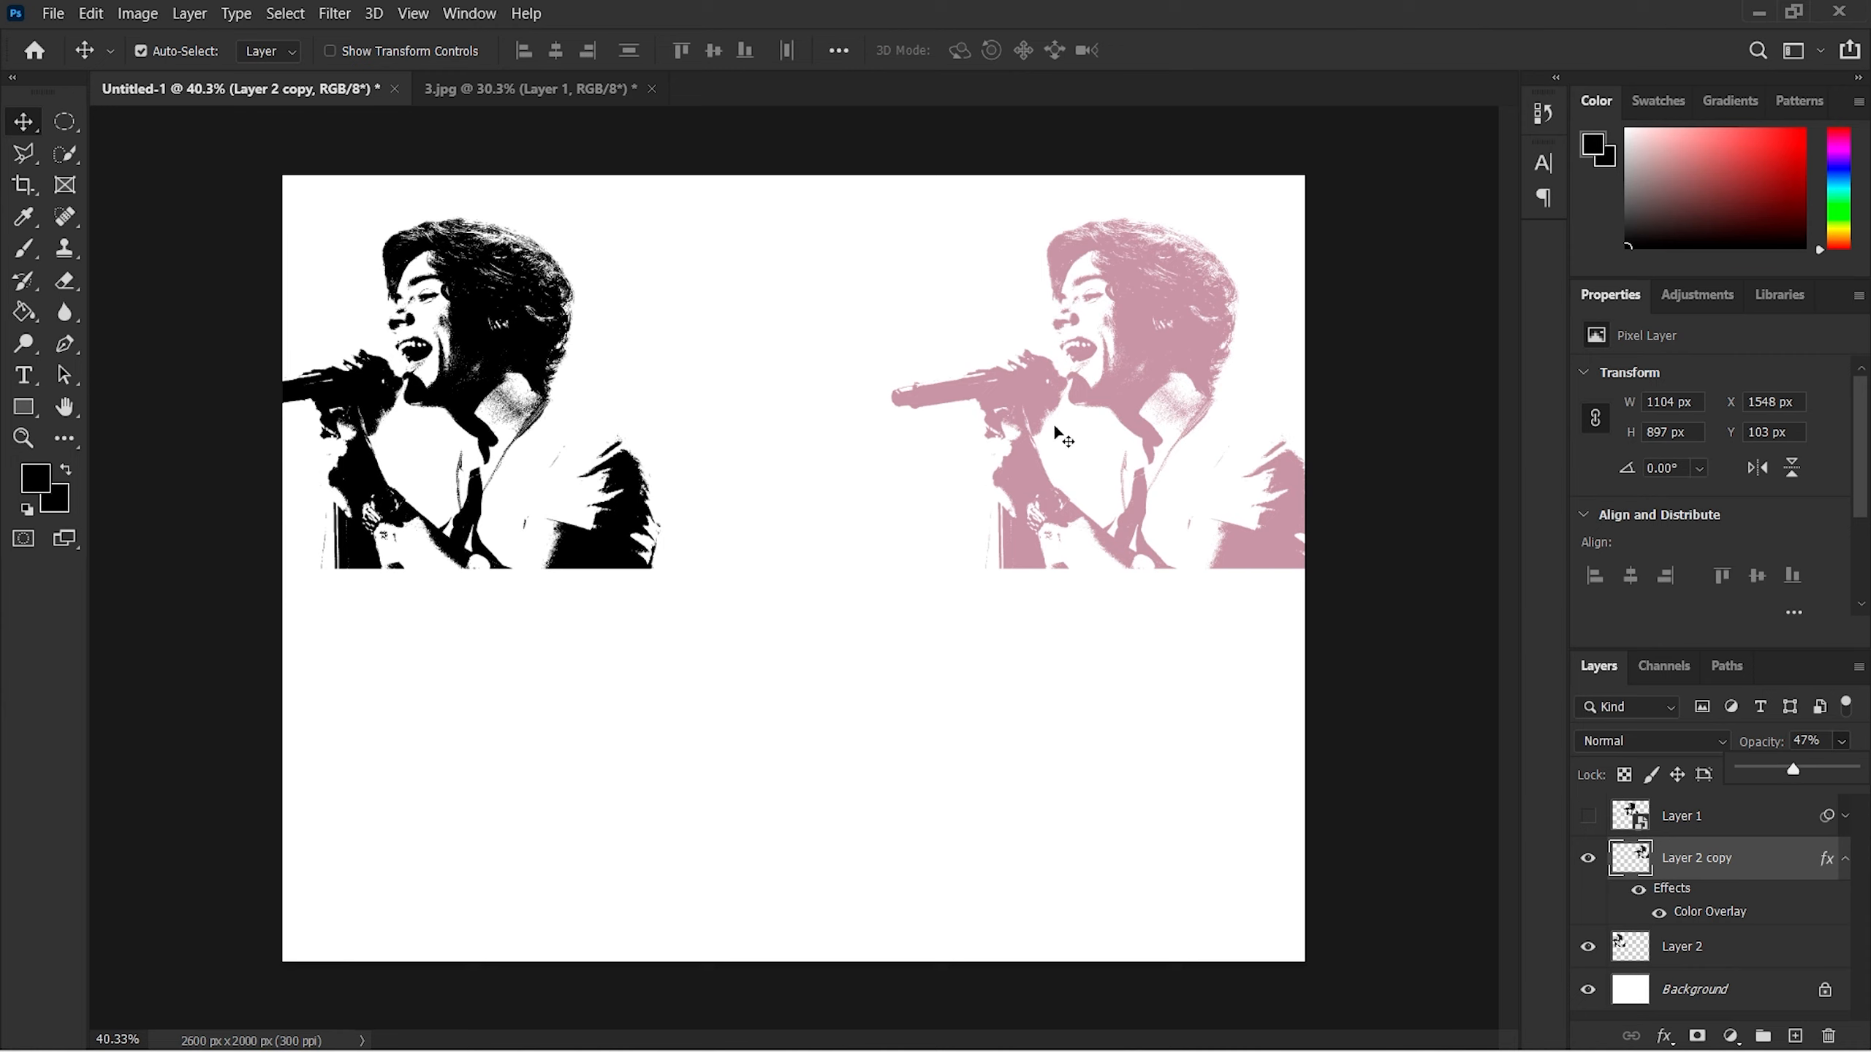
pyautogui.click(1844, 749)
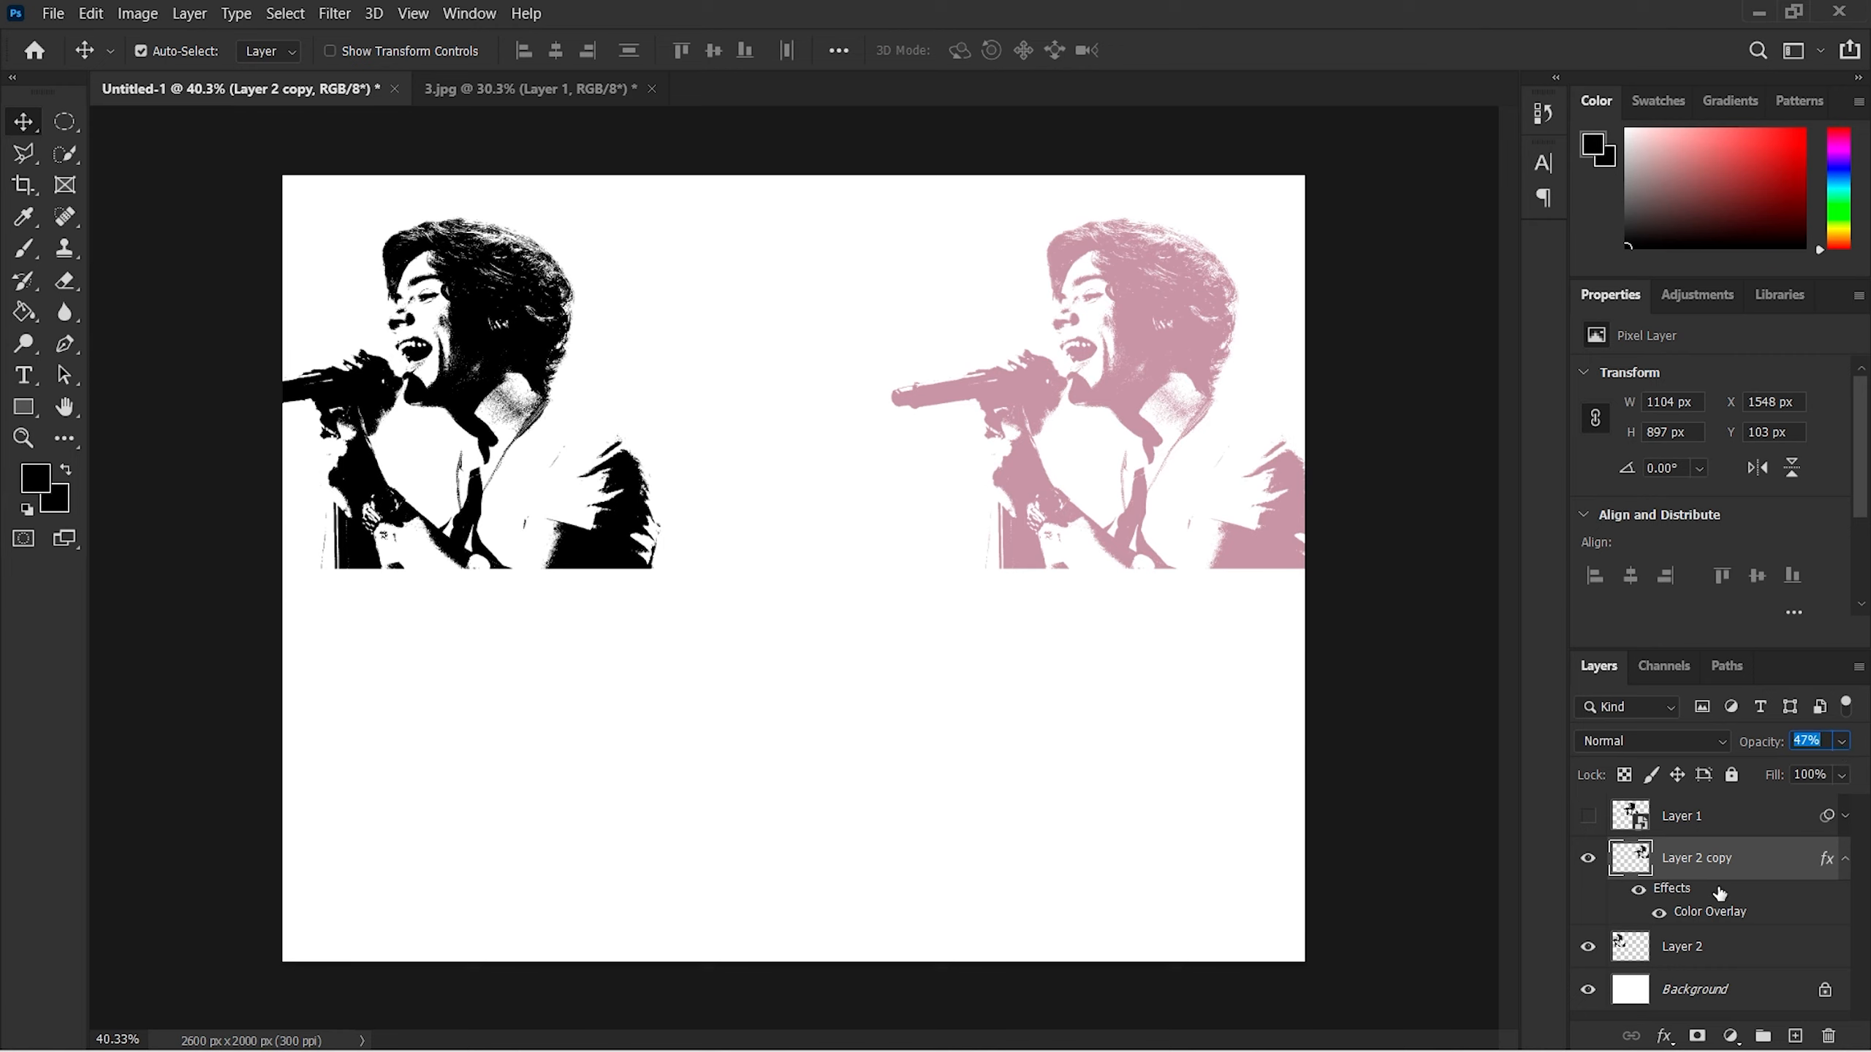
# Step: Give the Layer 2 stencil a Normal Color Overlay in dark blue #211d71 and set the layer's opacity to 47%
pyautogui.click(1698, 949)
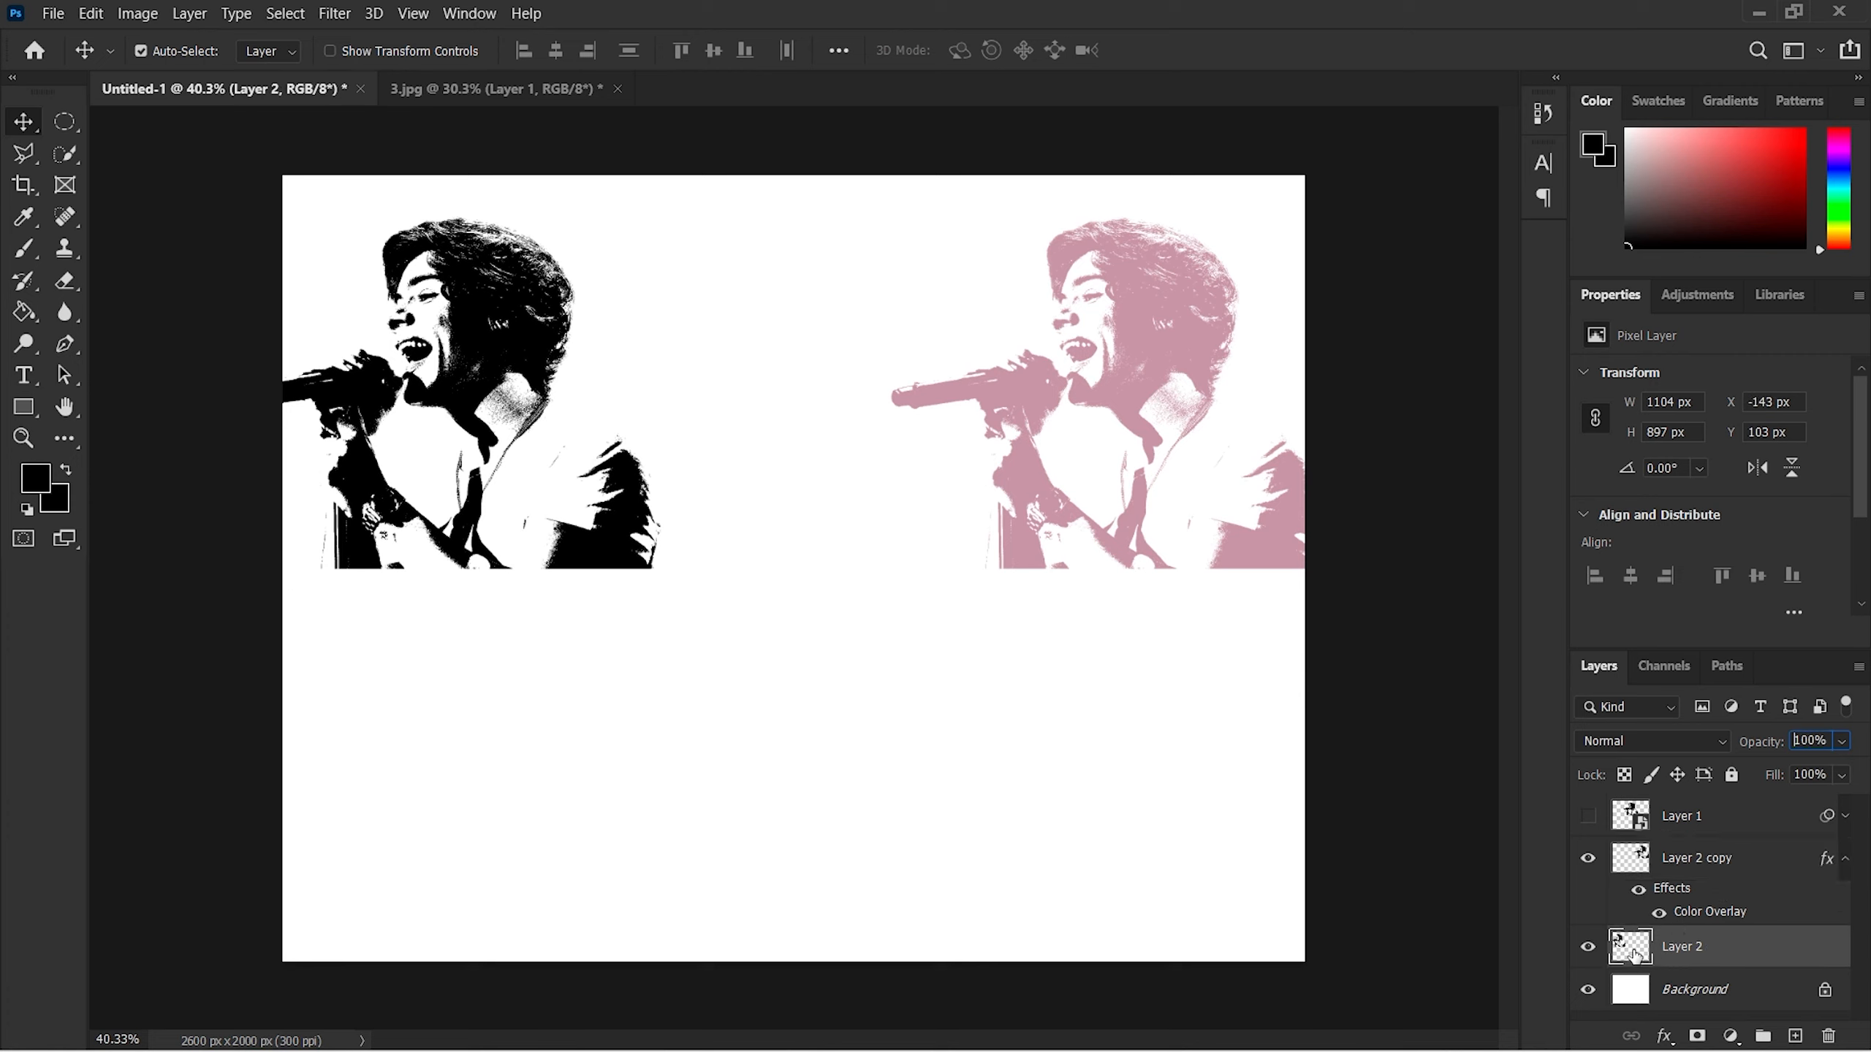
pyautogui.doubleClick(1634, 956)
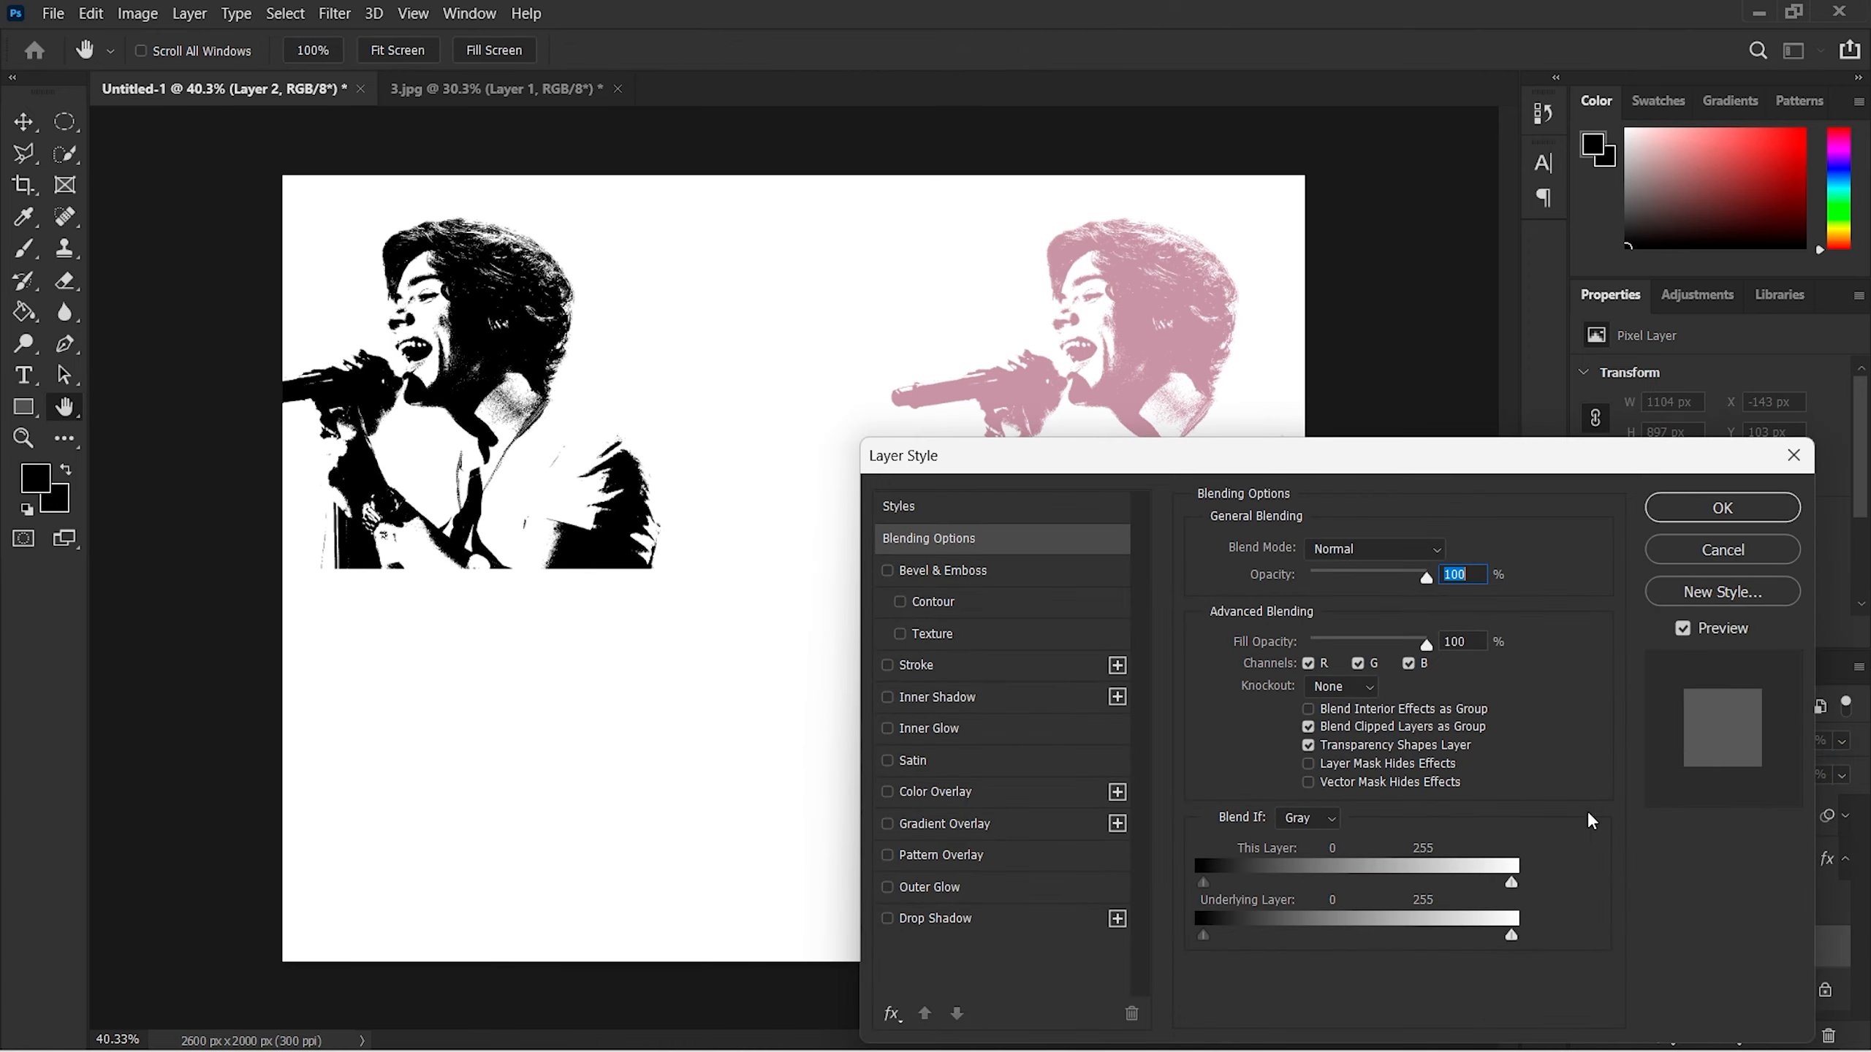
pyautogui.click(945, 794)
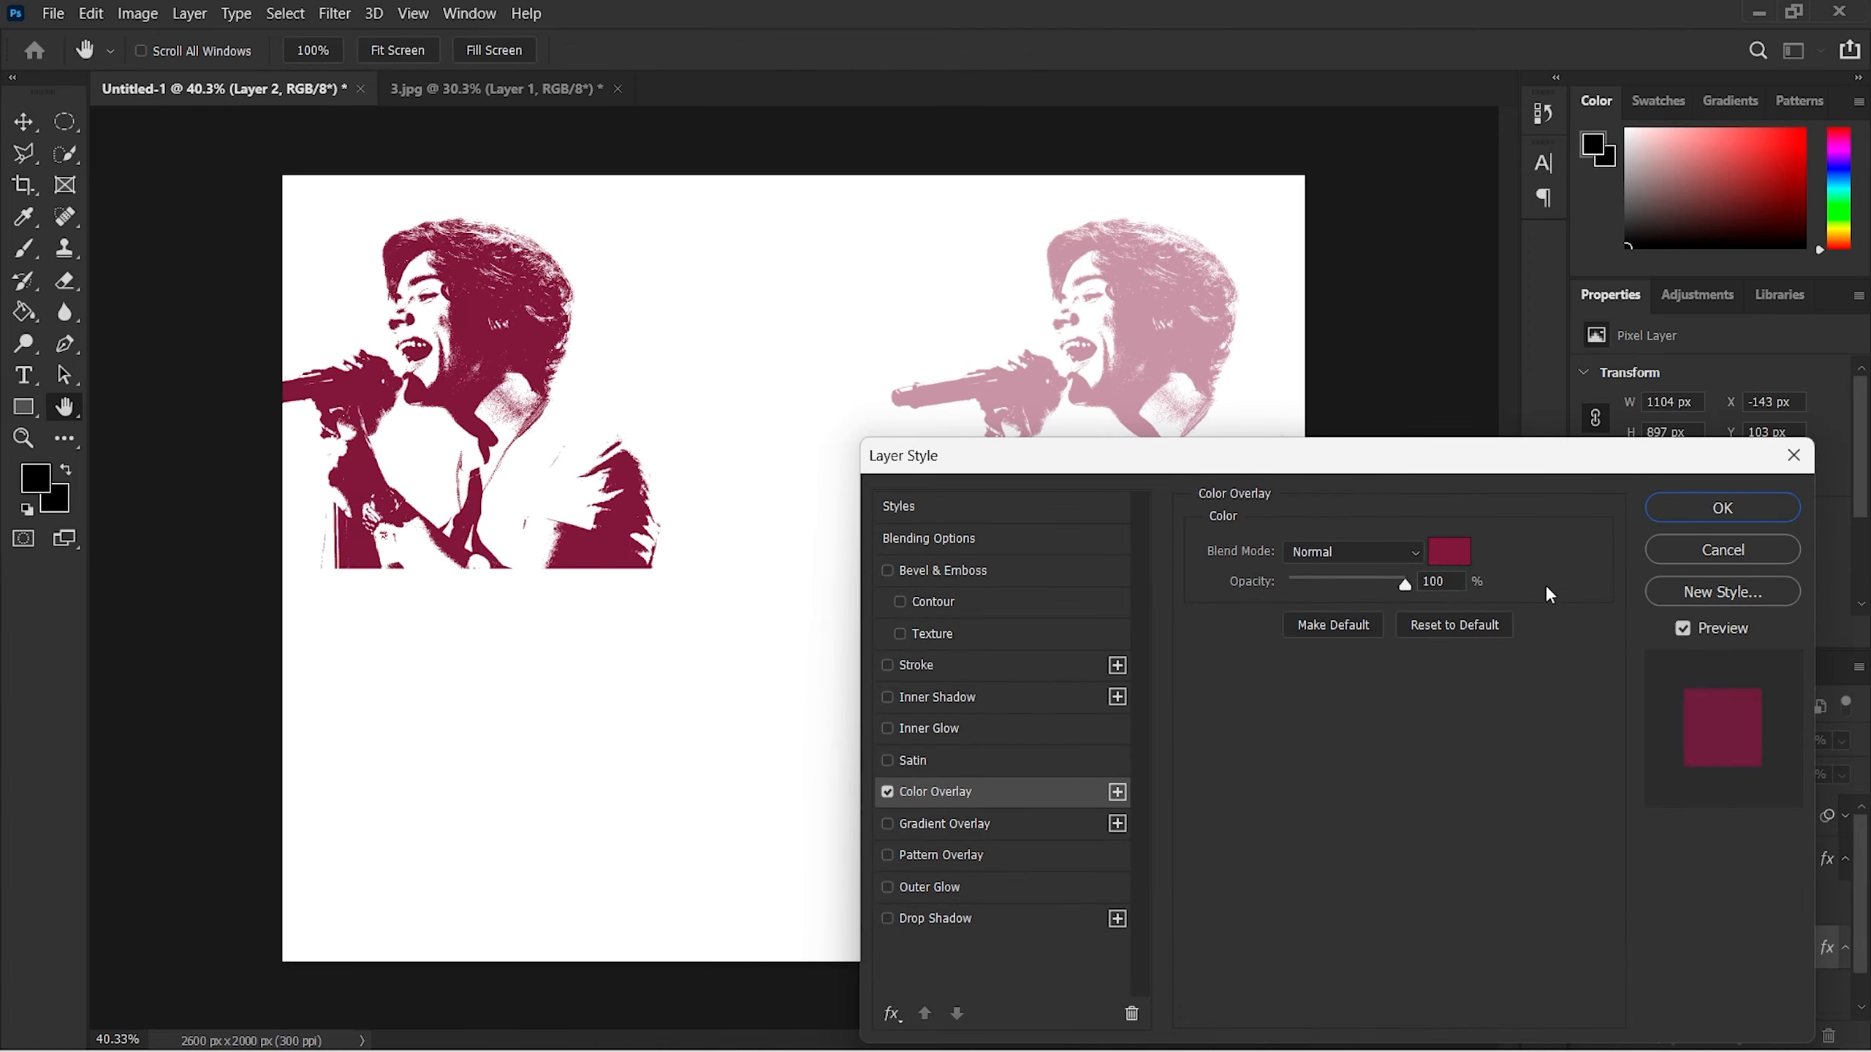
pyautogui.click(1448, 551)
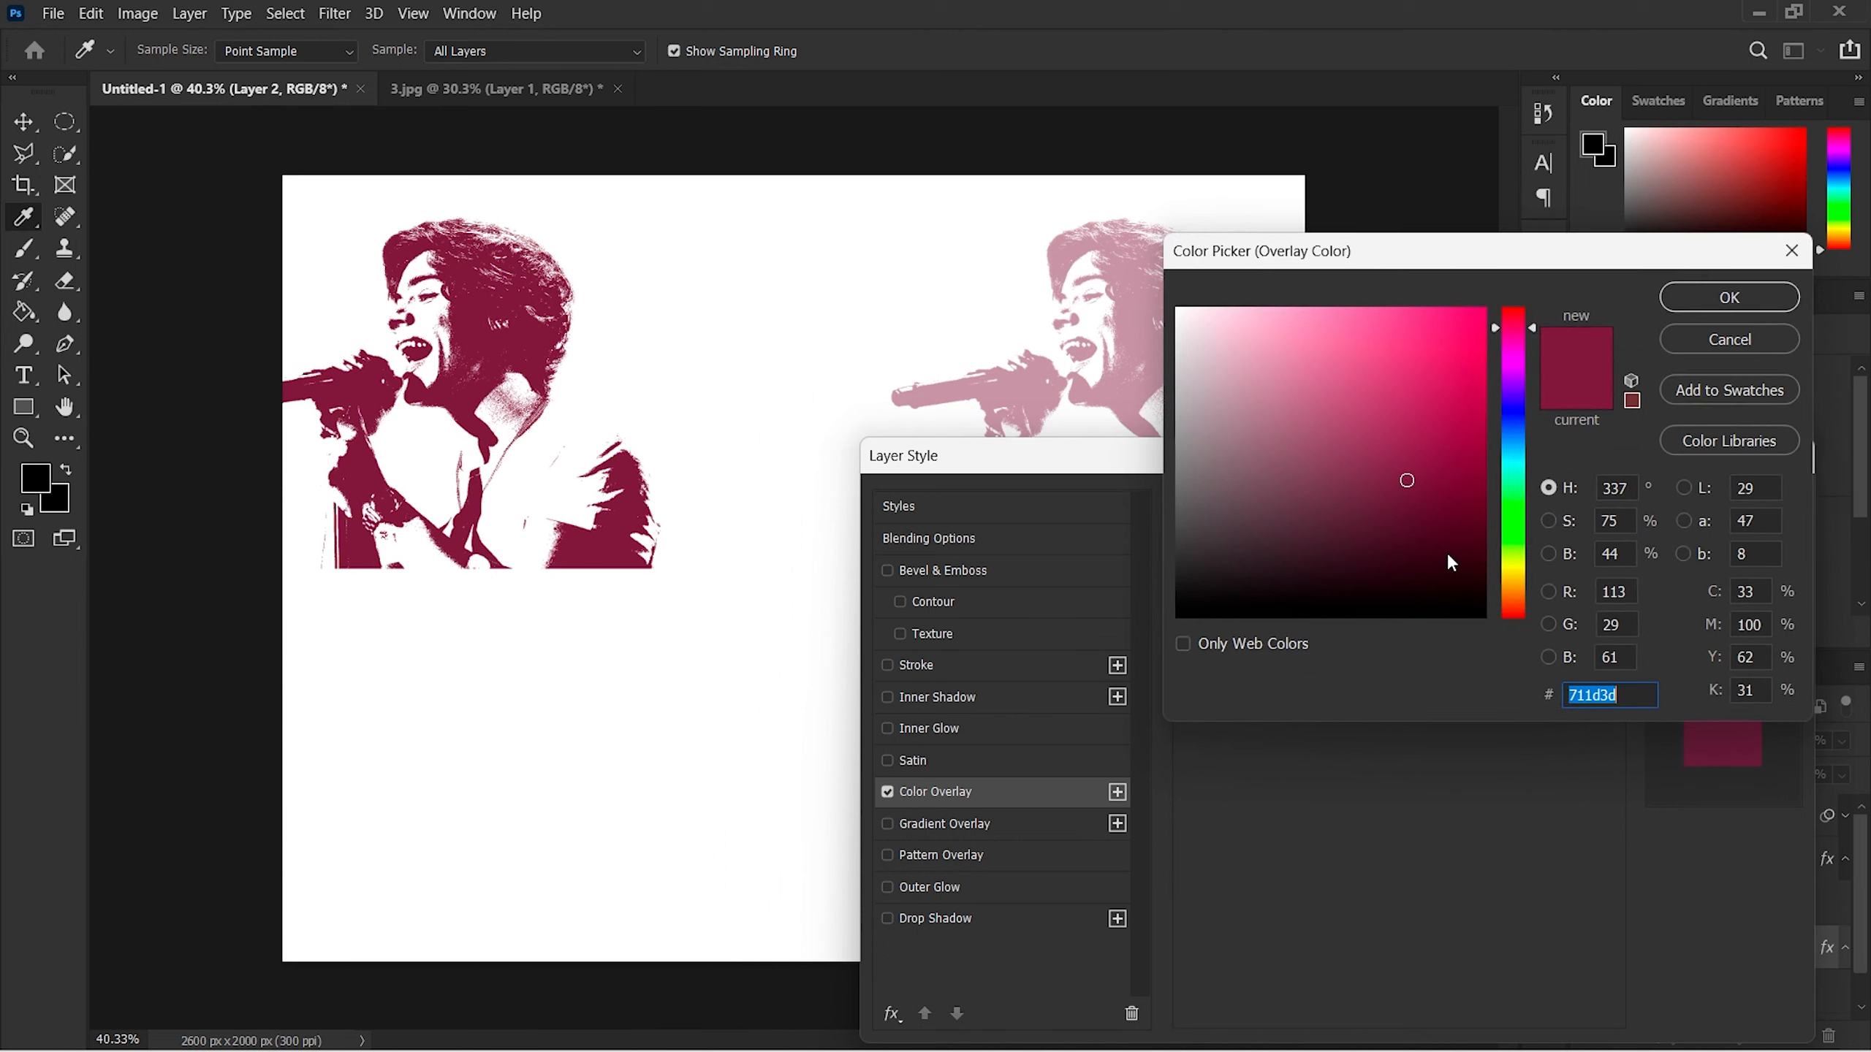
pyautogui.click(1516, 409)
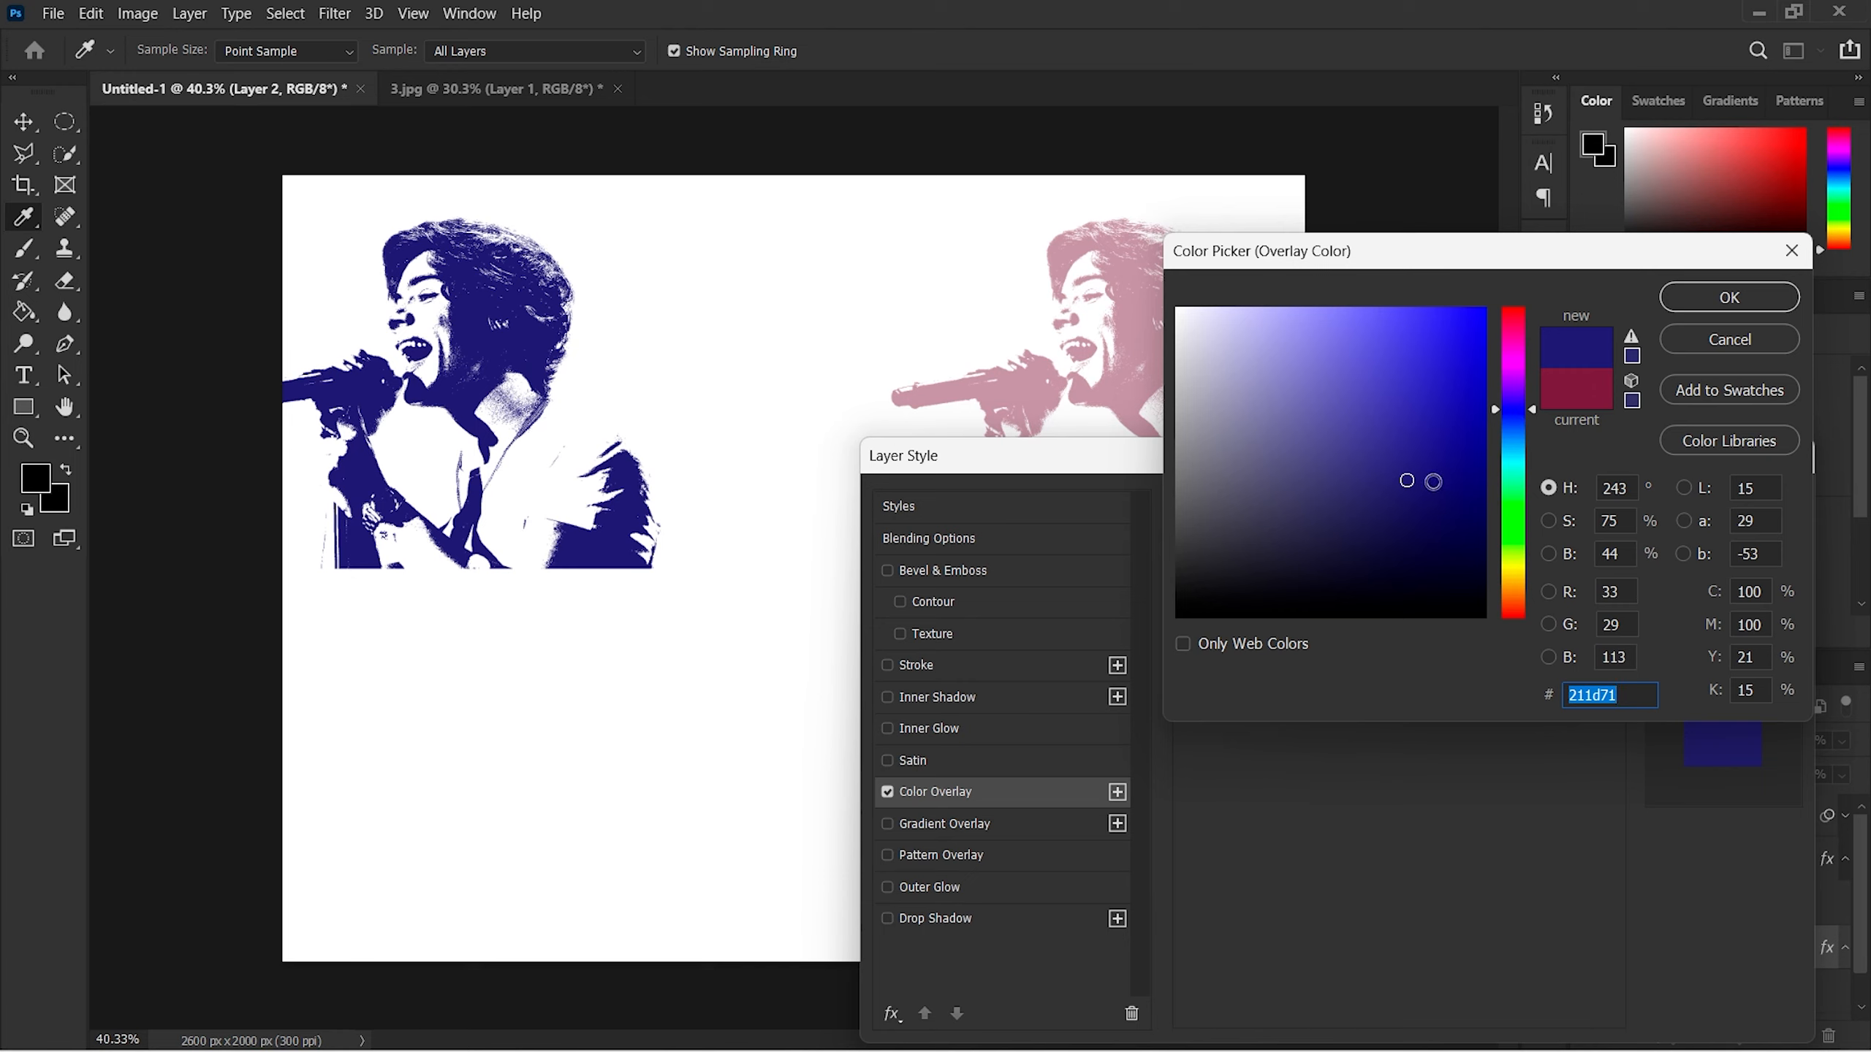
pyautogui.click(1709, 299)
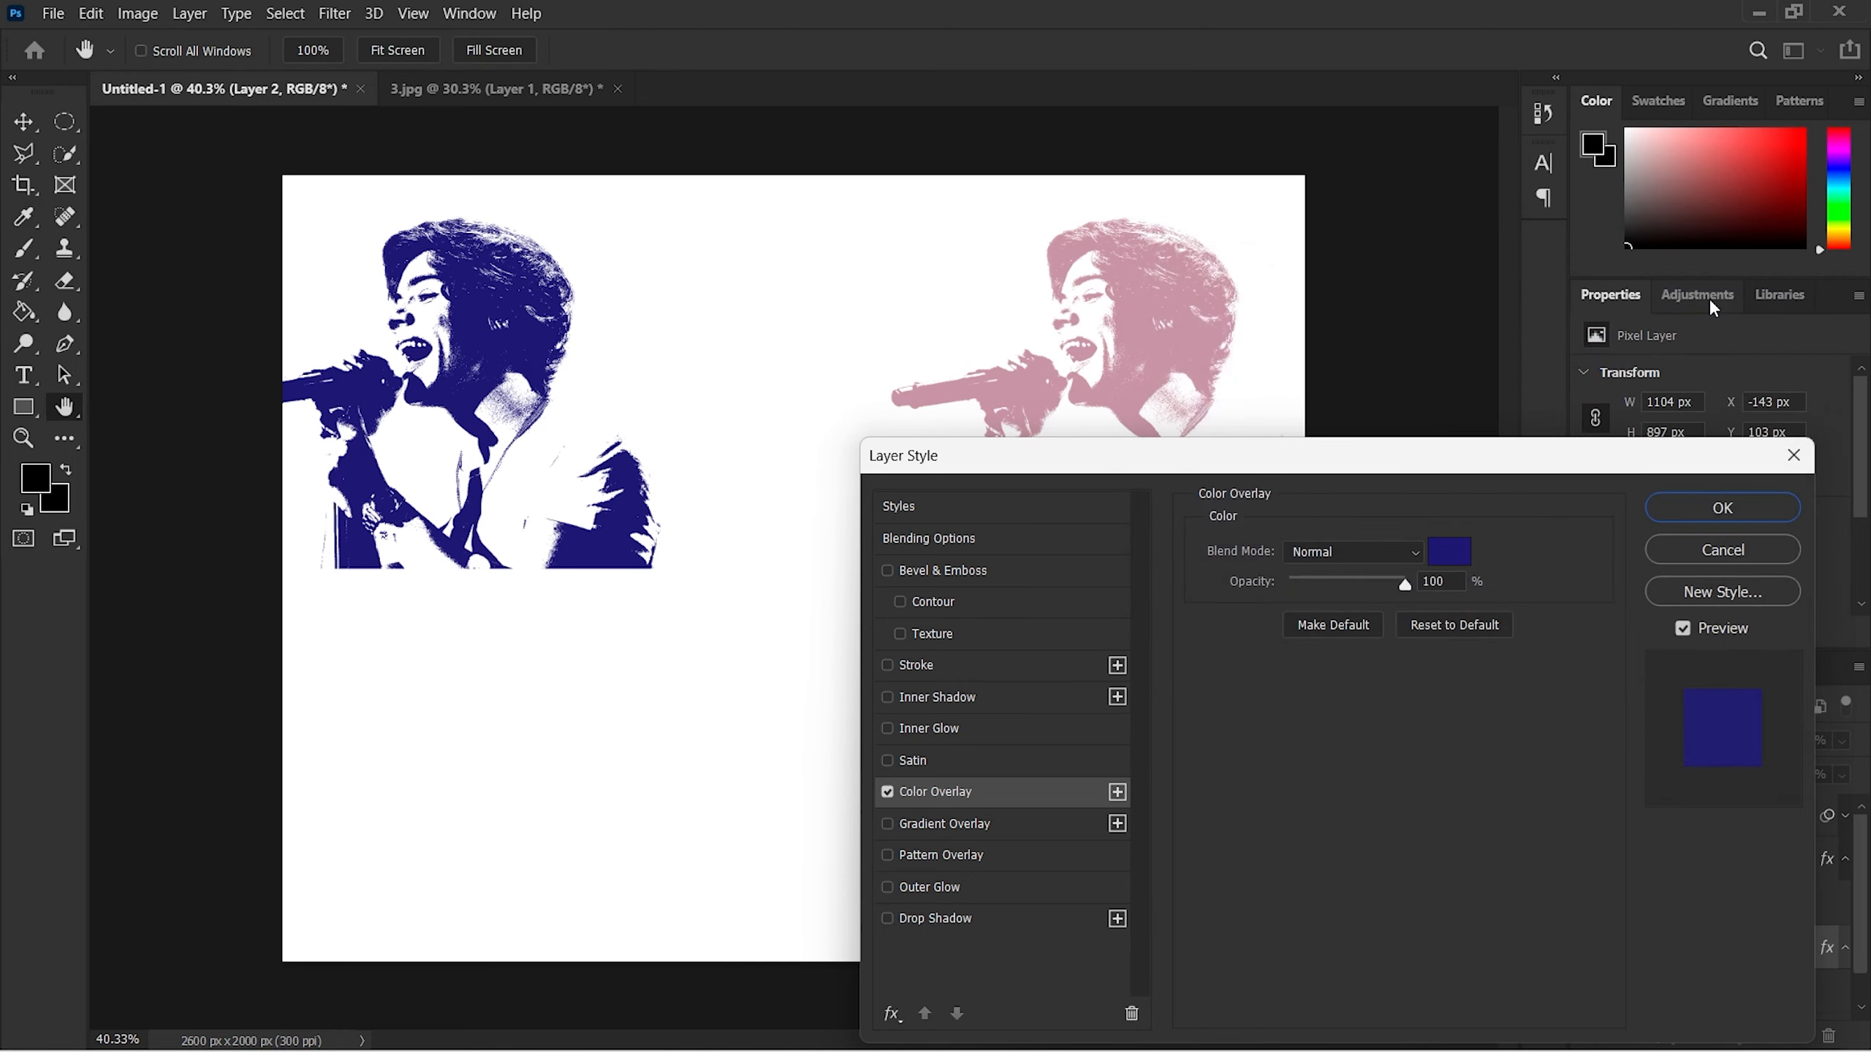
pyautogui.click(1672, 512)
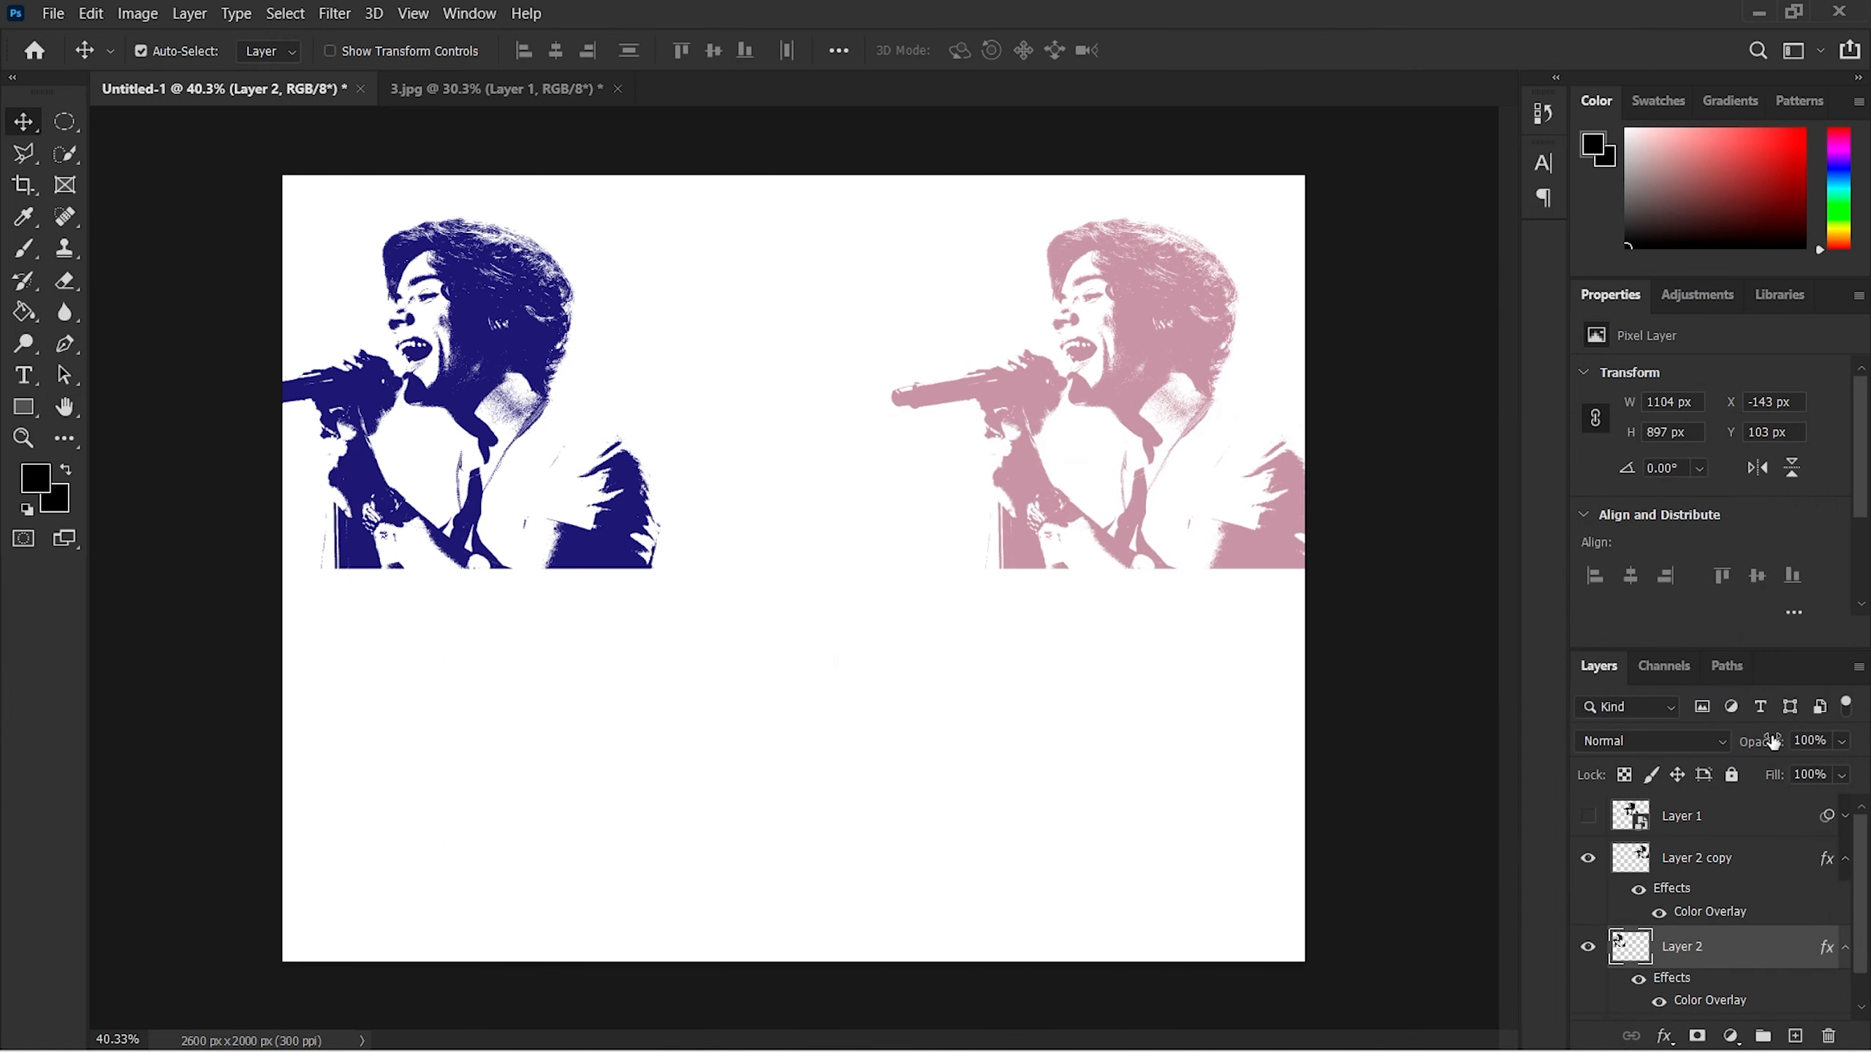
pyautogui.click(1842, 741)
pyautogui.click(1793, 772)
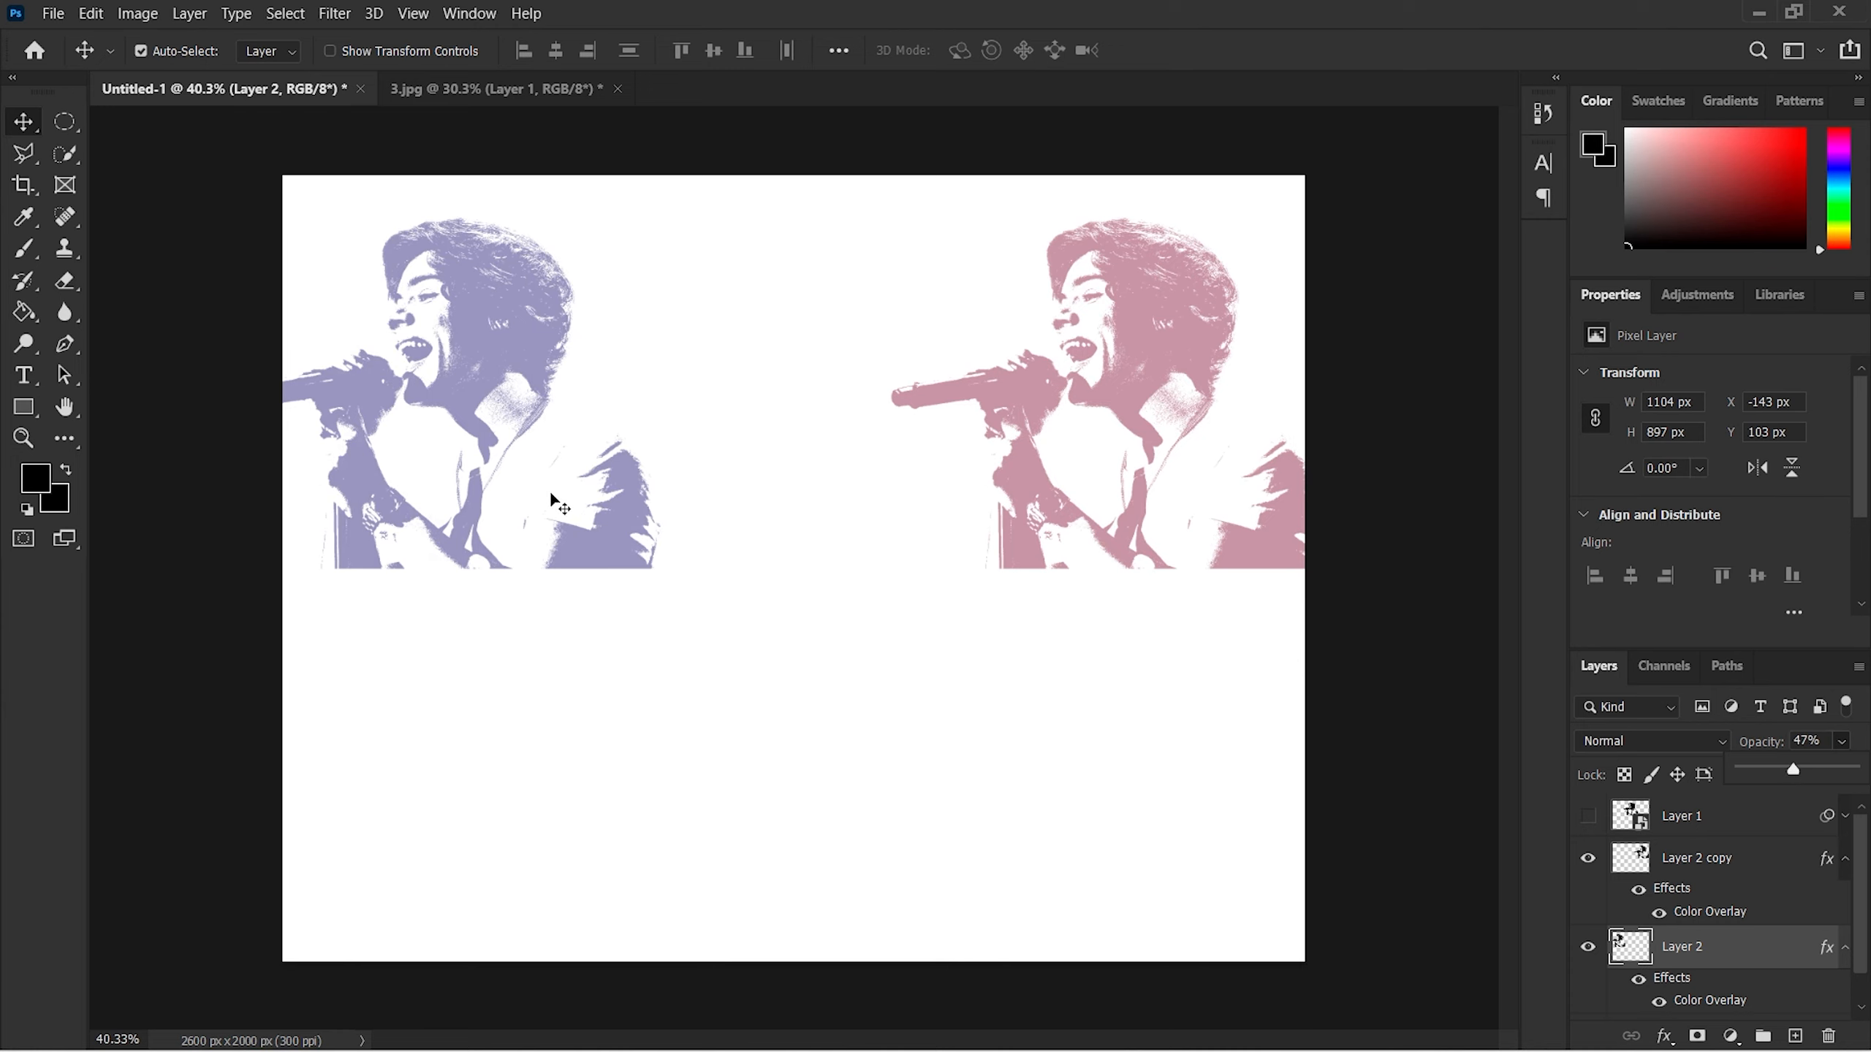
# Step: Turn Layer 1 back on so the black singer shows between the two tinted stencils
pyautogui.click(1587, 816)
pyautogui.click(1588, 817)
pyautogui.click(1587, 817)
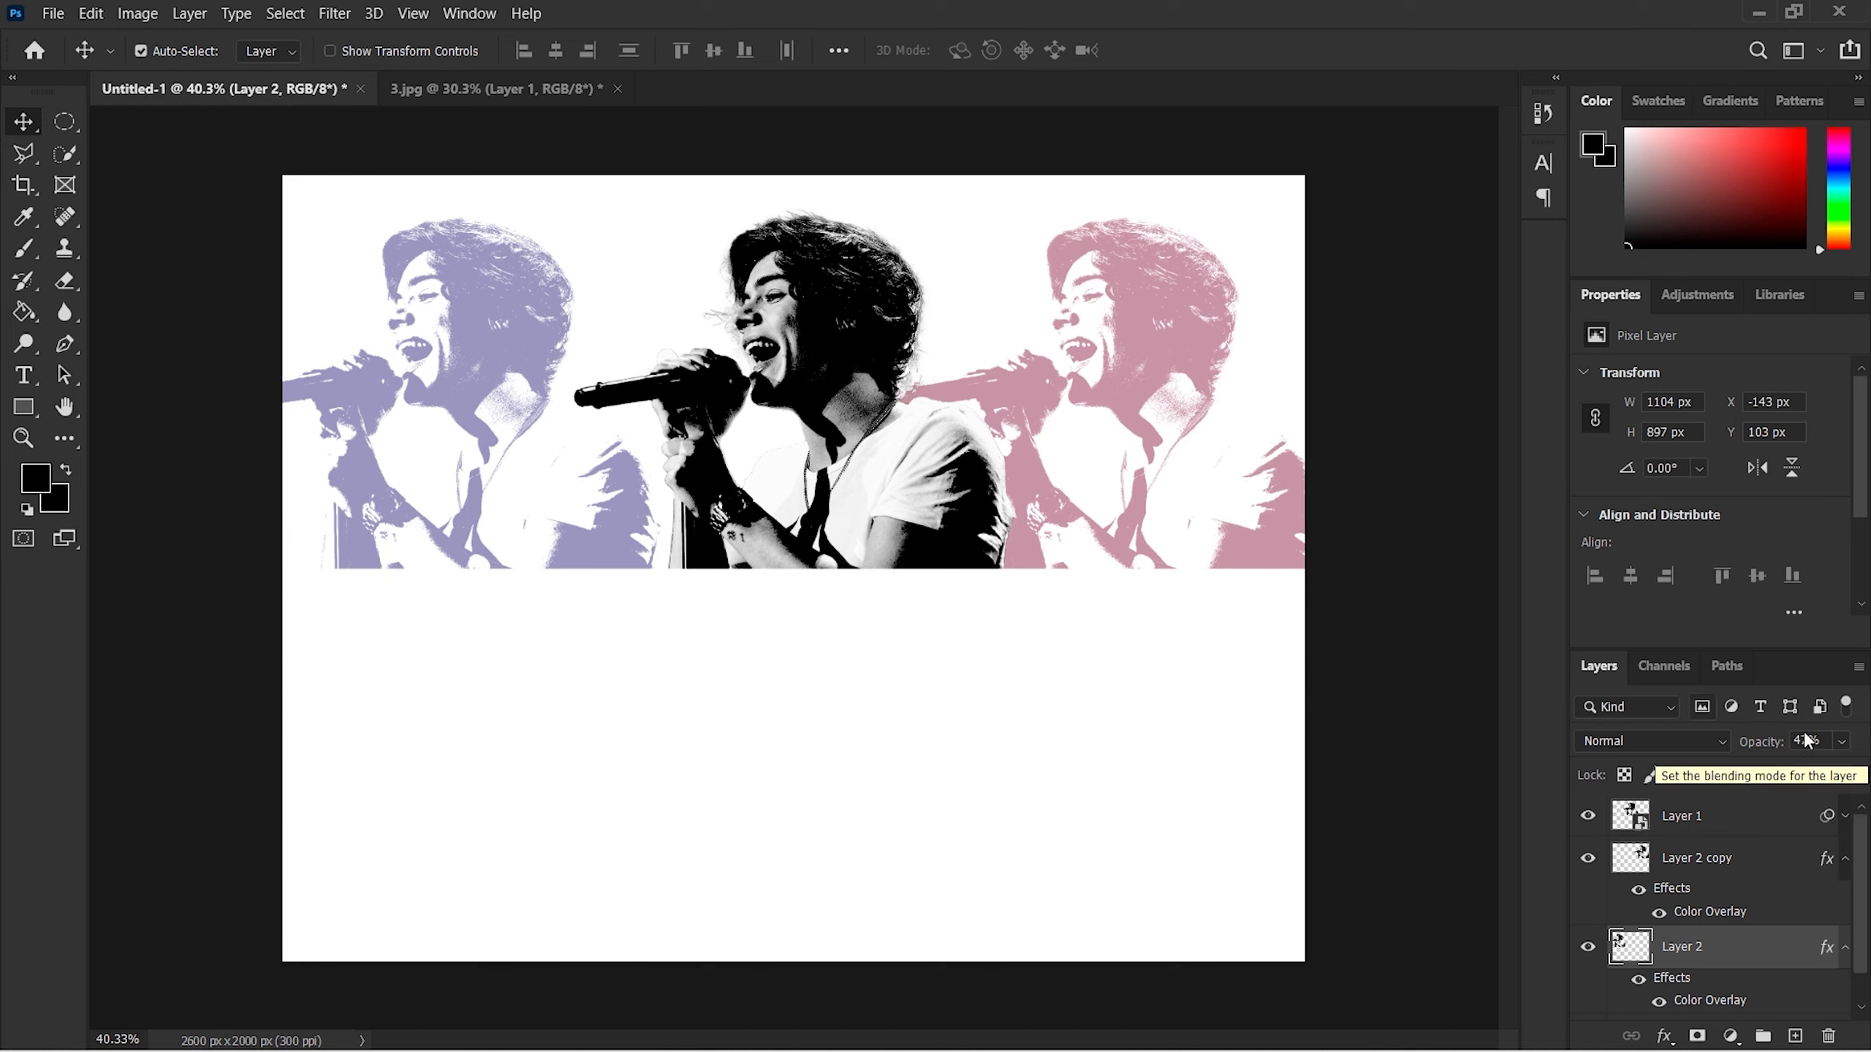
pyautogui.scroll(-2, 1700, 895)
pyautogui.scroll(2, 1700, 895)
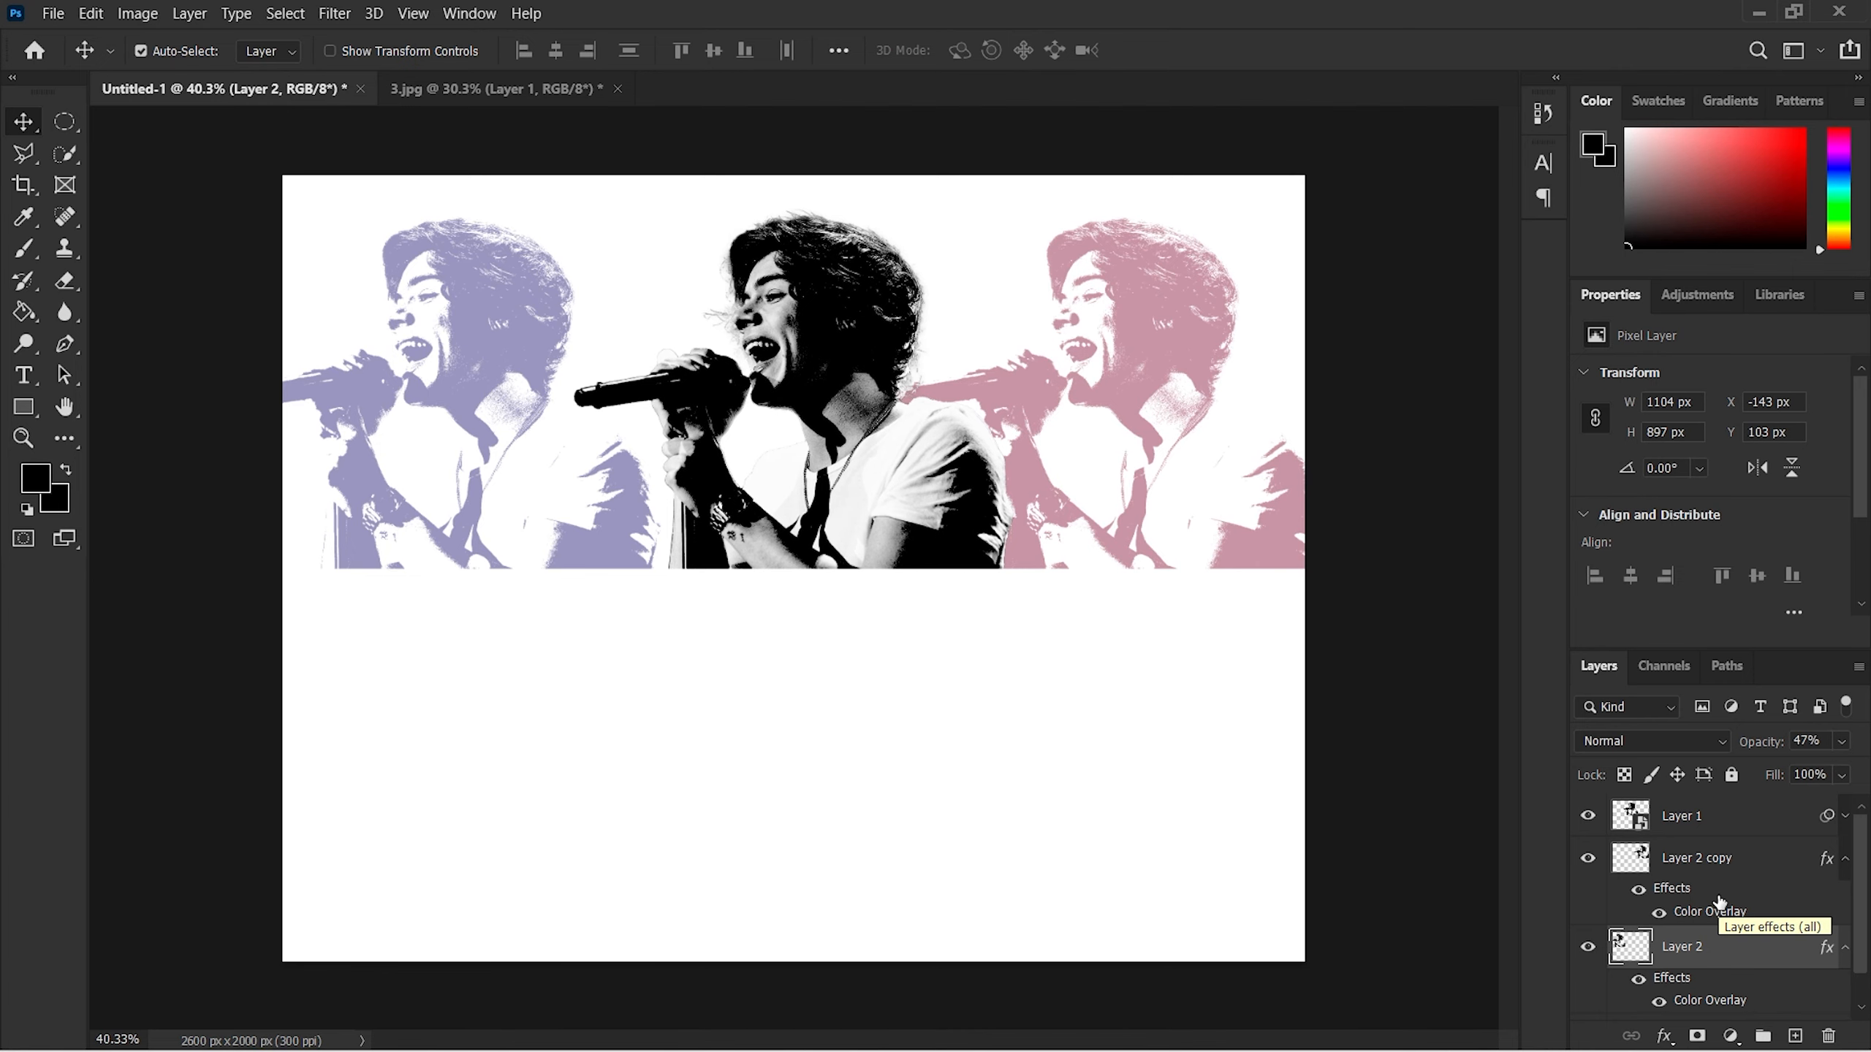
# Step: Collapse the effects lists of Layer 2 copy and Layer 2
pyautogui.click(1845, 858)
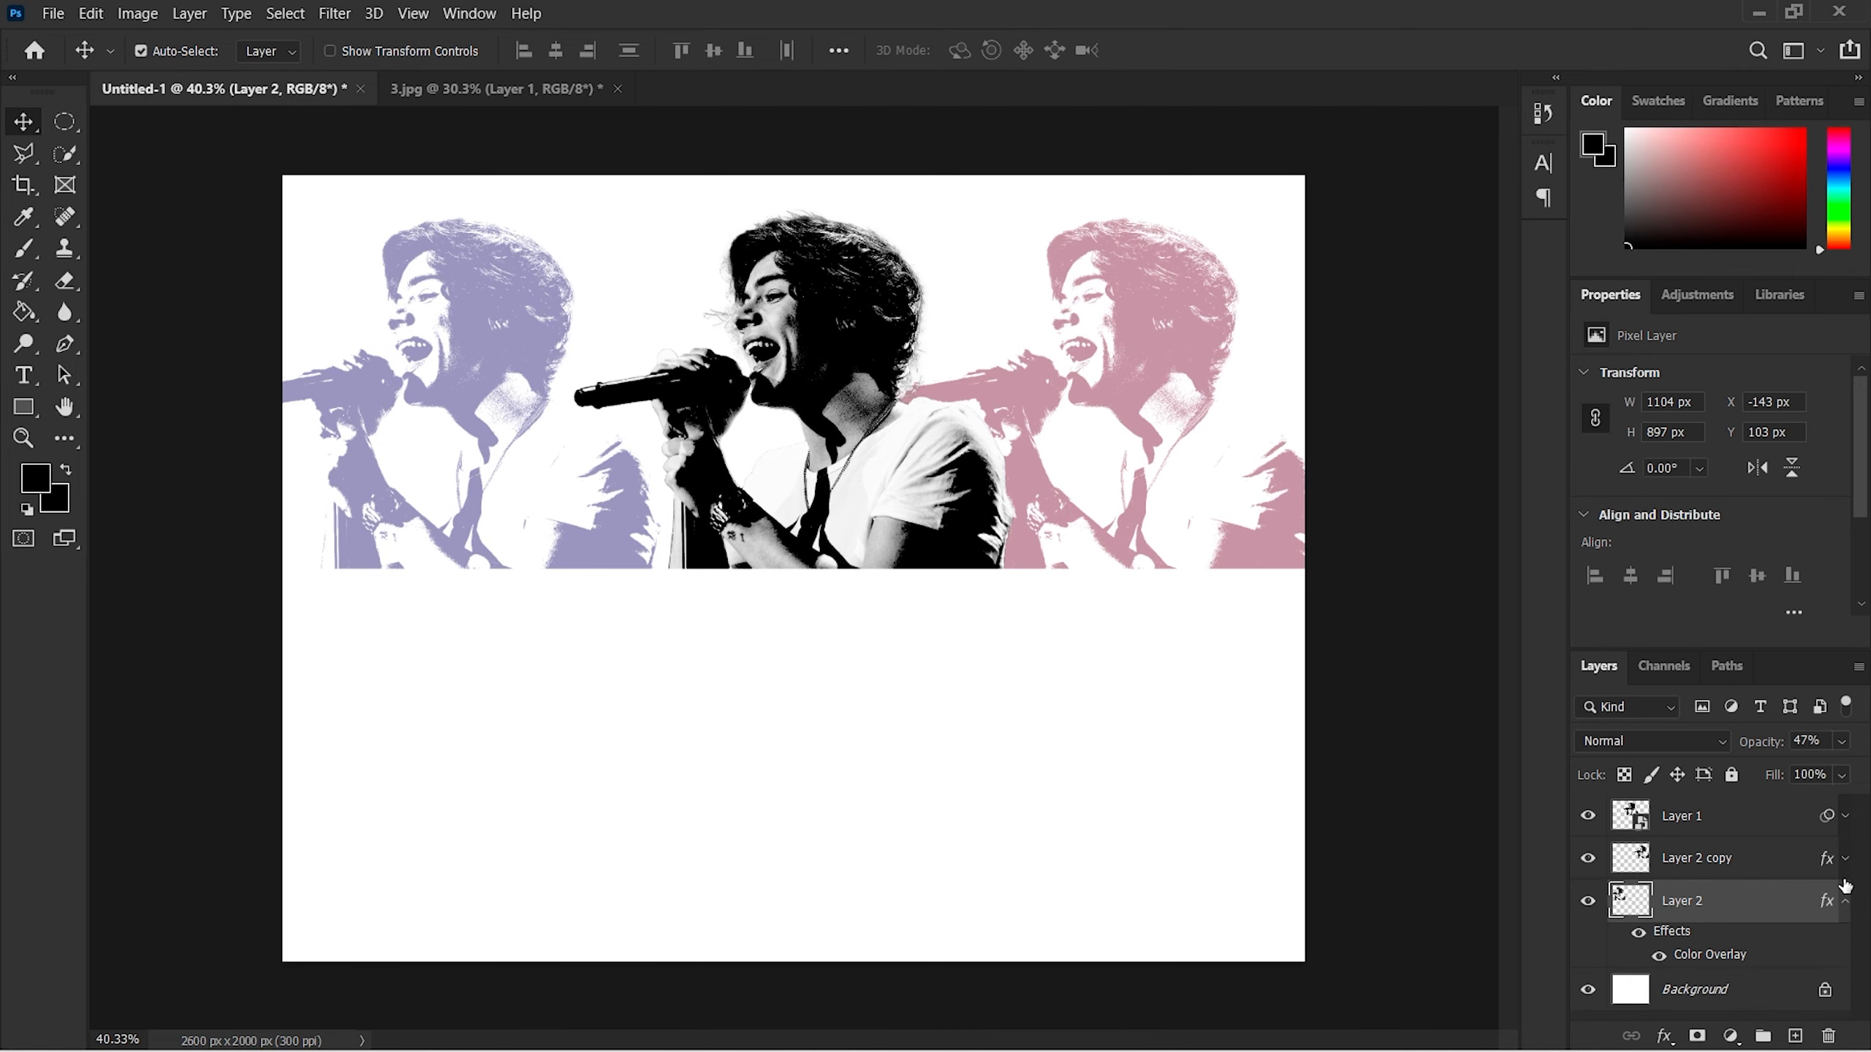
pyautogui.click(1845, 902)
pyautogui.scroll(3, 1707, 884)
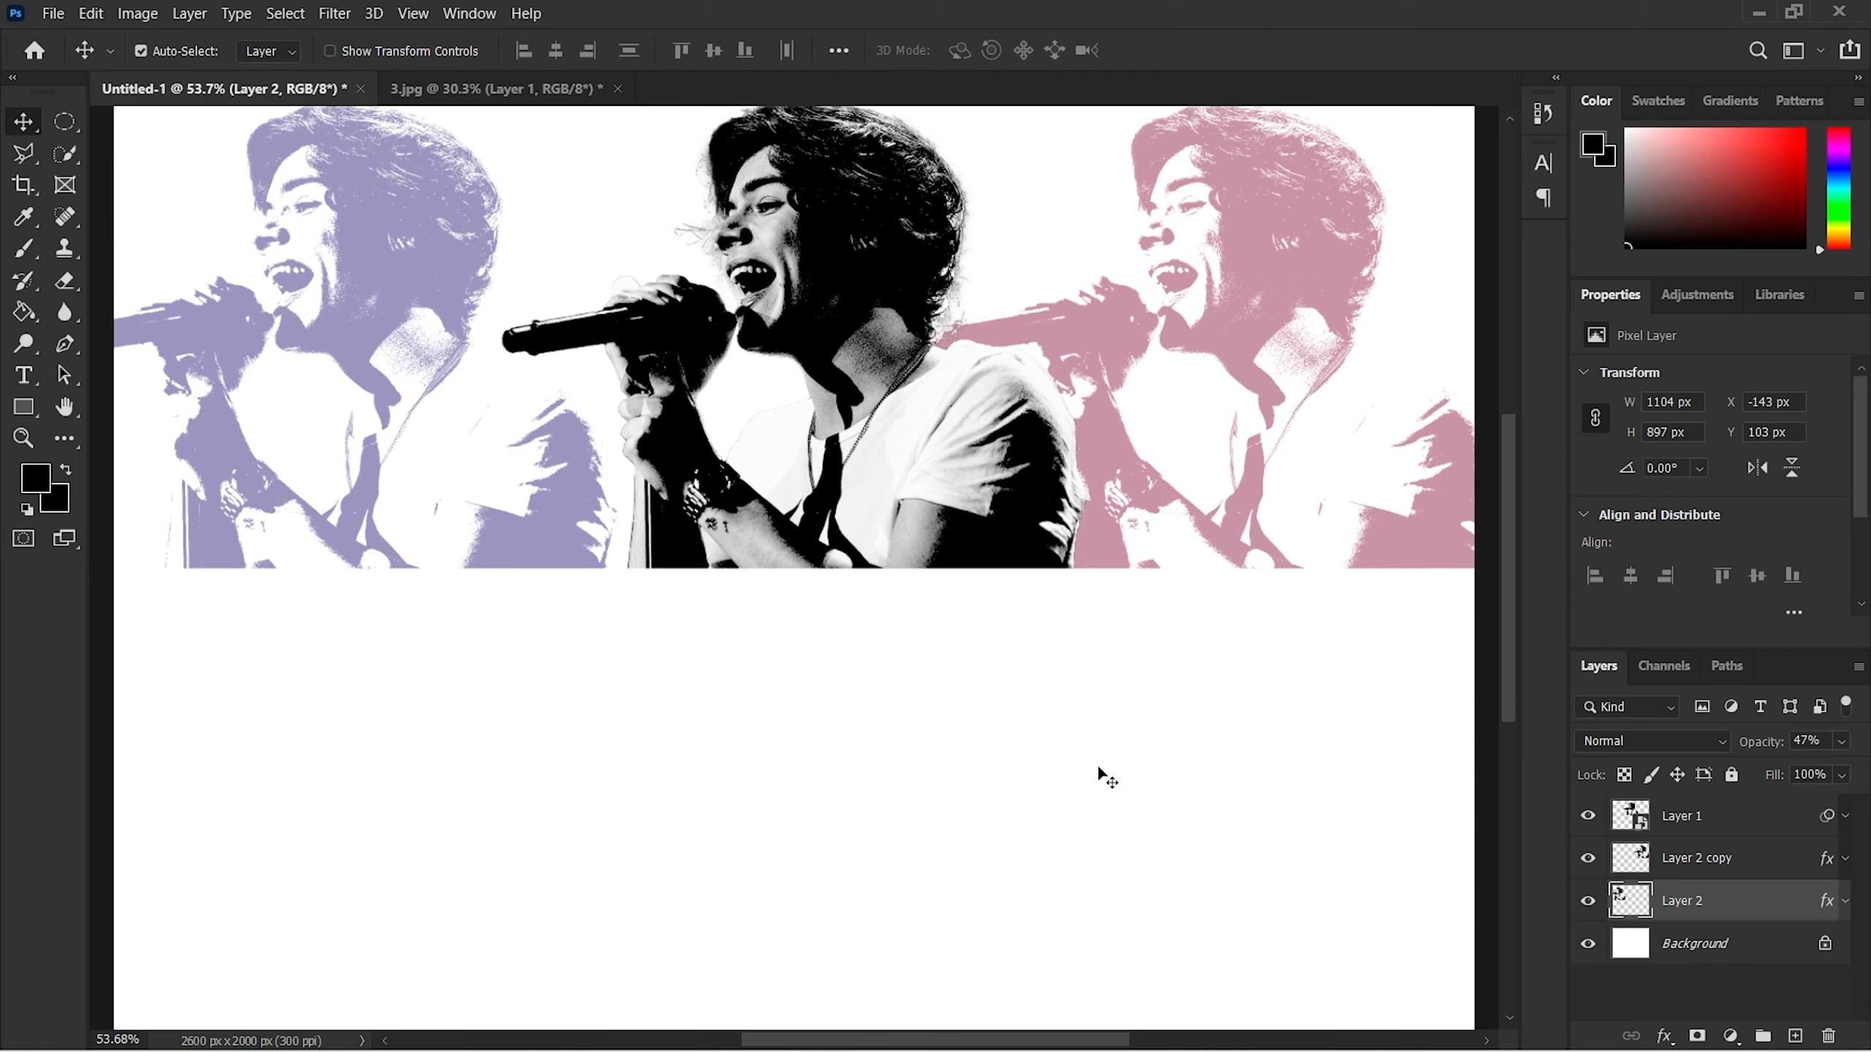
pyautogui.scroll(-2, 1099, 768)
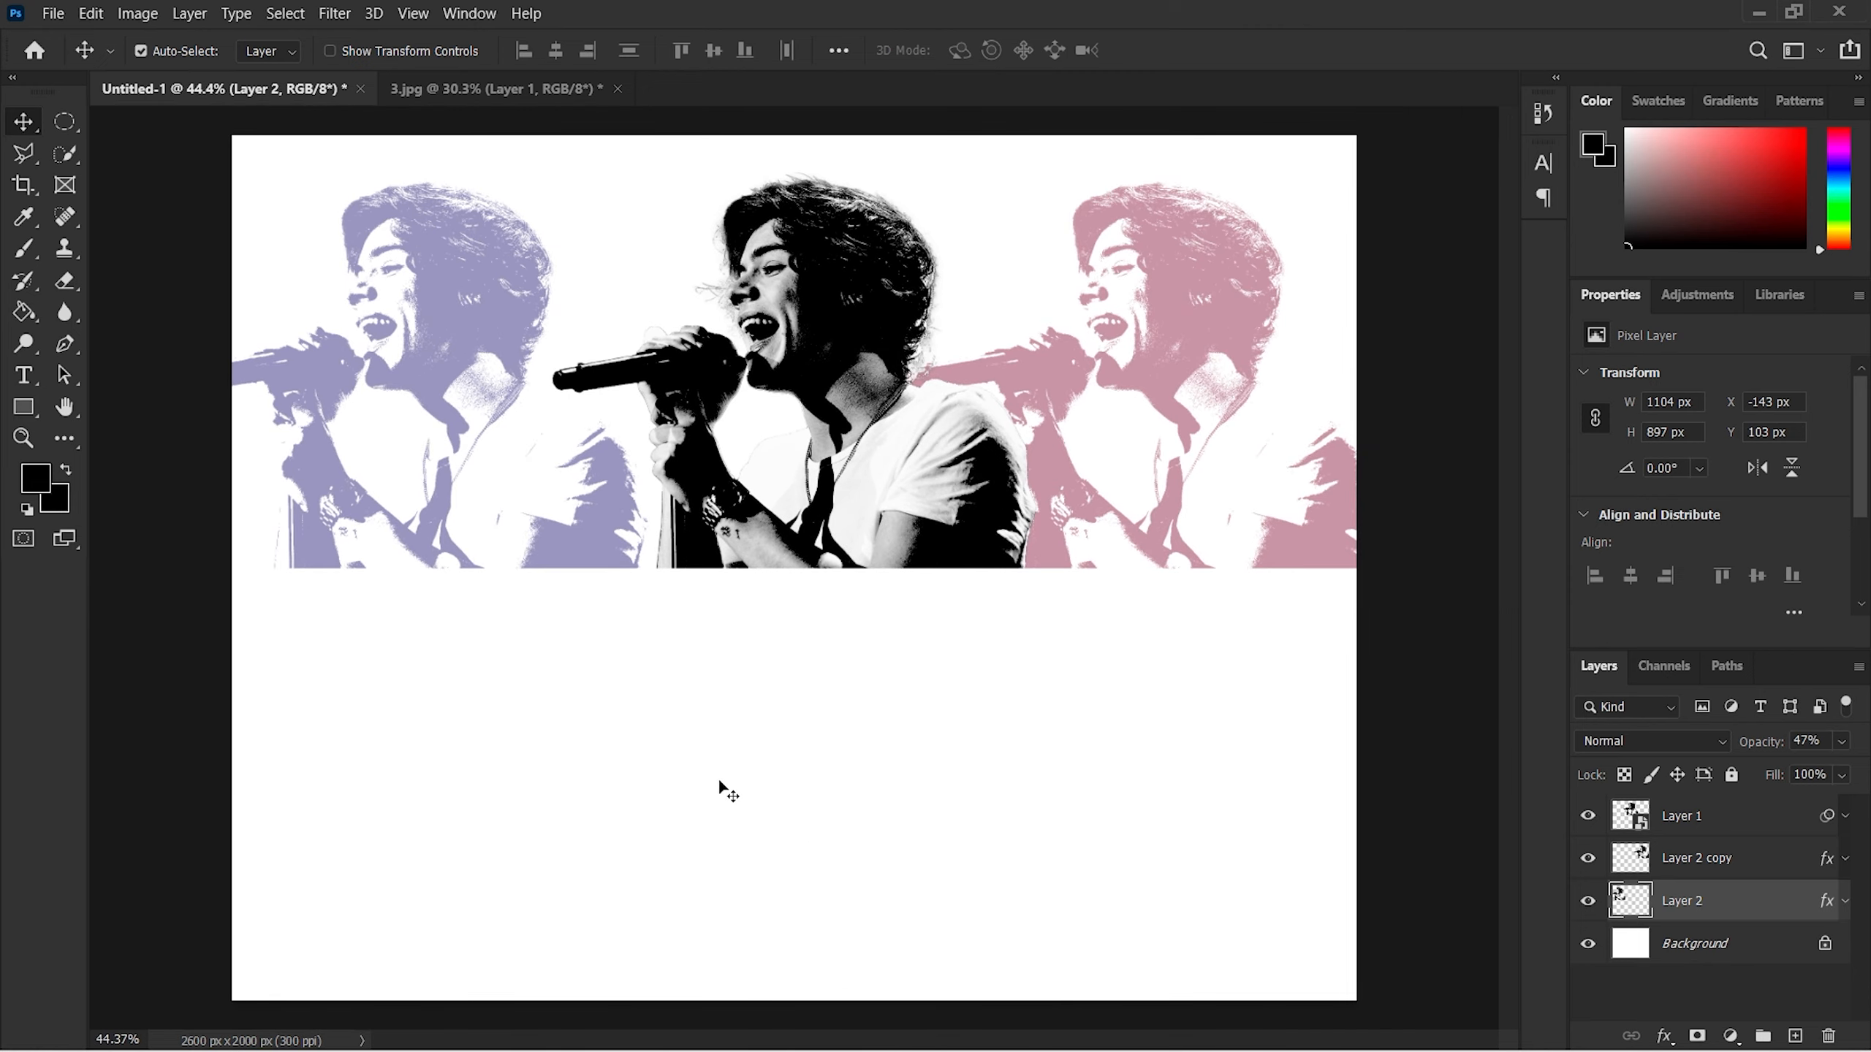
# Step: Draw a rectangular bar about 2426 x 85 px just below the singers, with a dark blue fill and no stroke
pyautogui.click(23, 407)
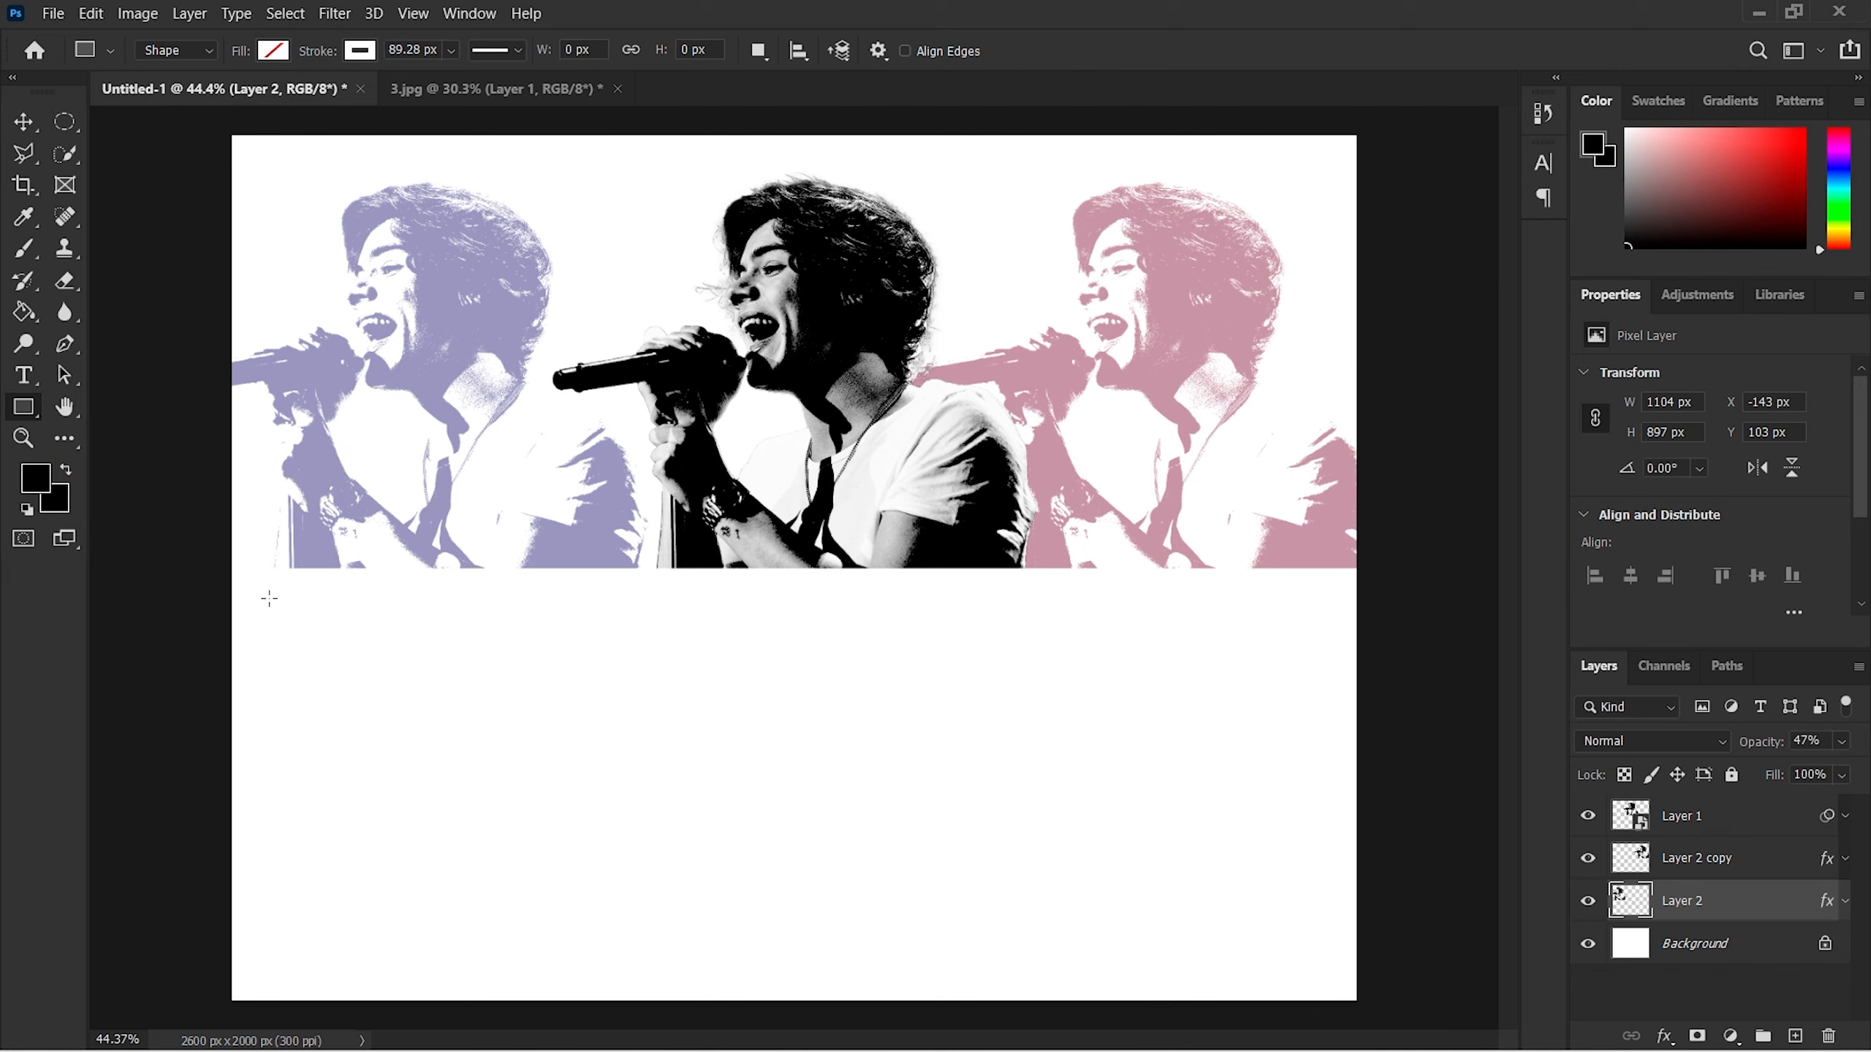
pyautogui.moveTo(267, 588); pyautogui.dragTo(1315, 624)
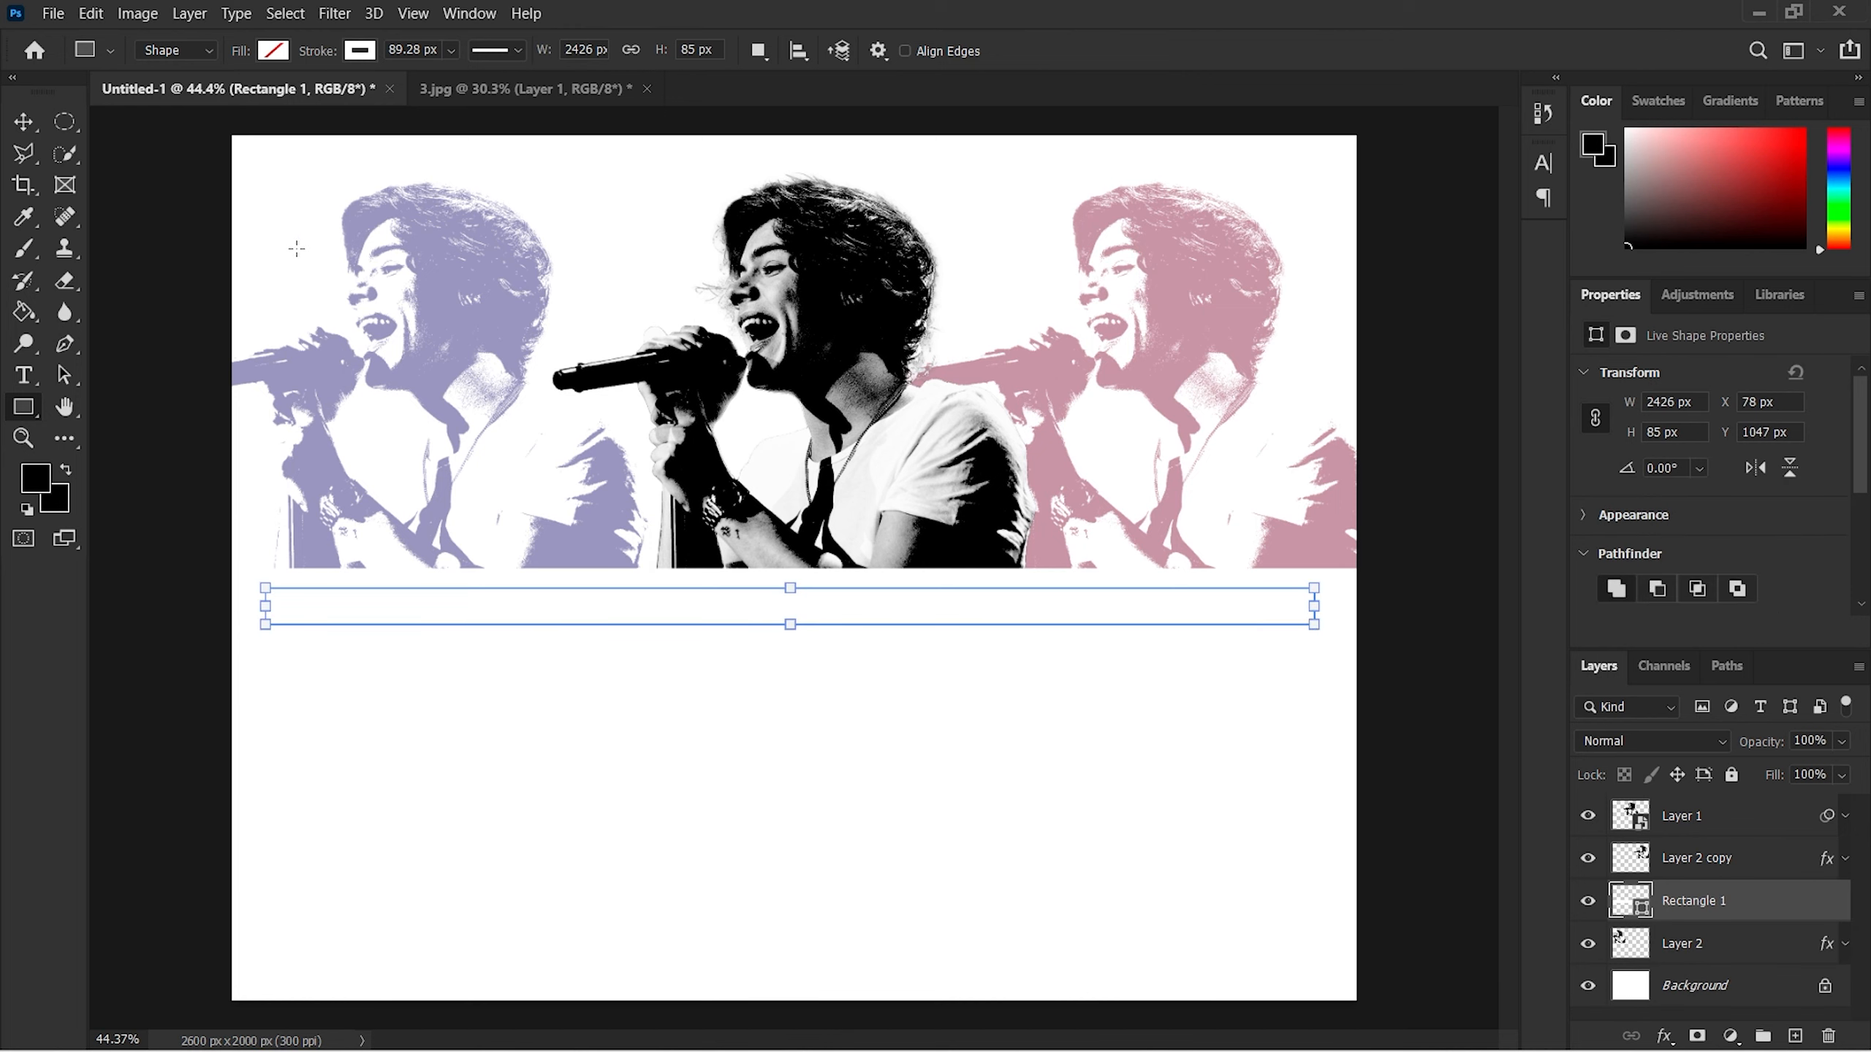
pyautogui.click(273, 51)
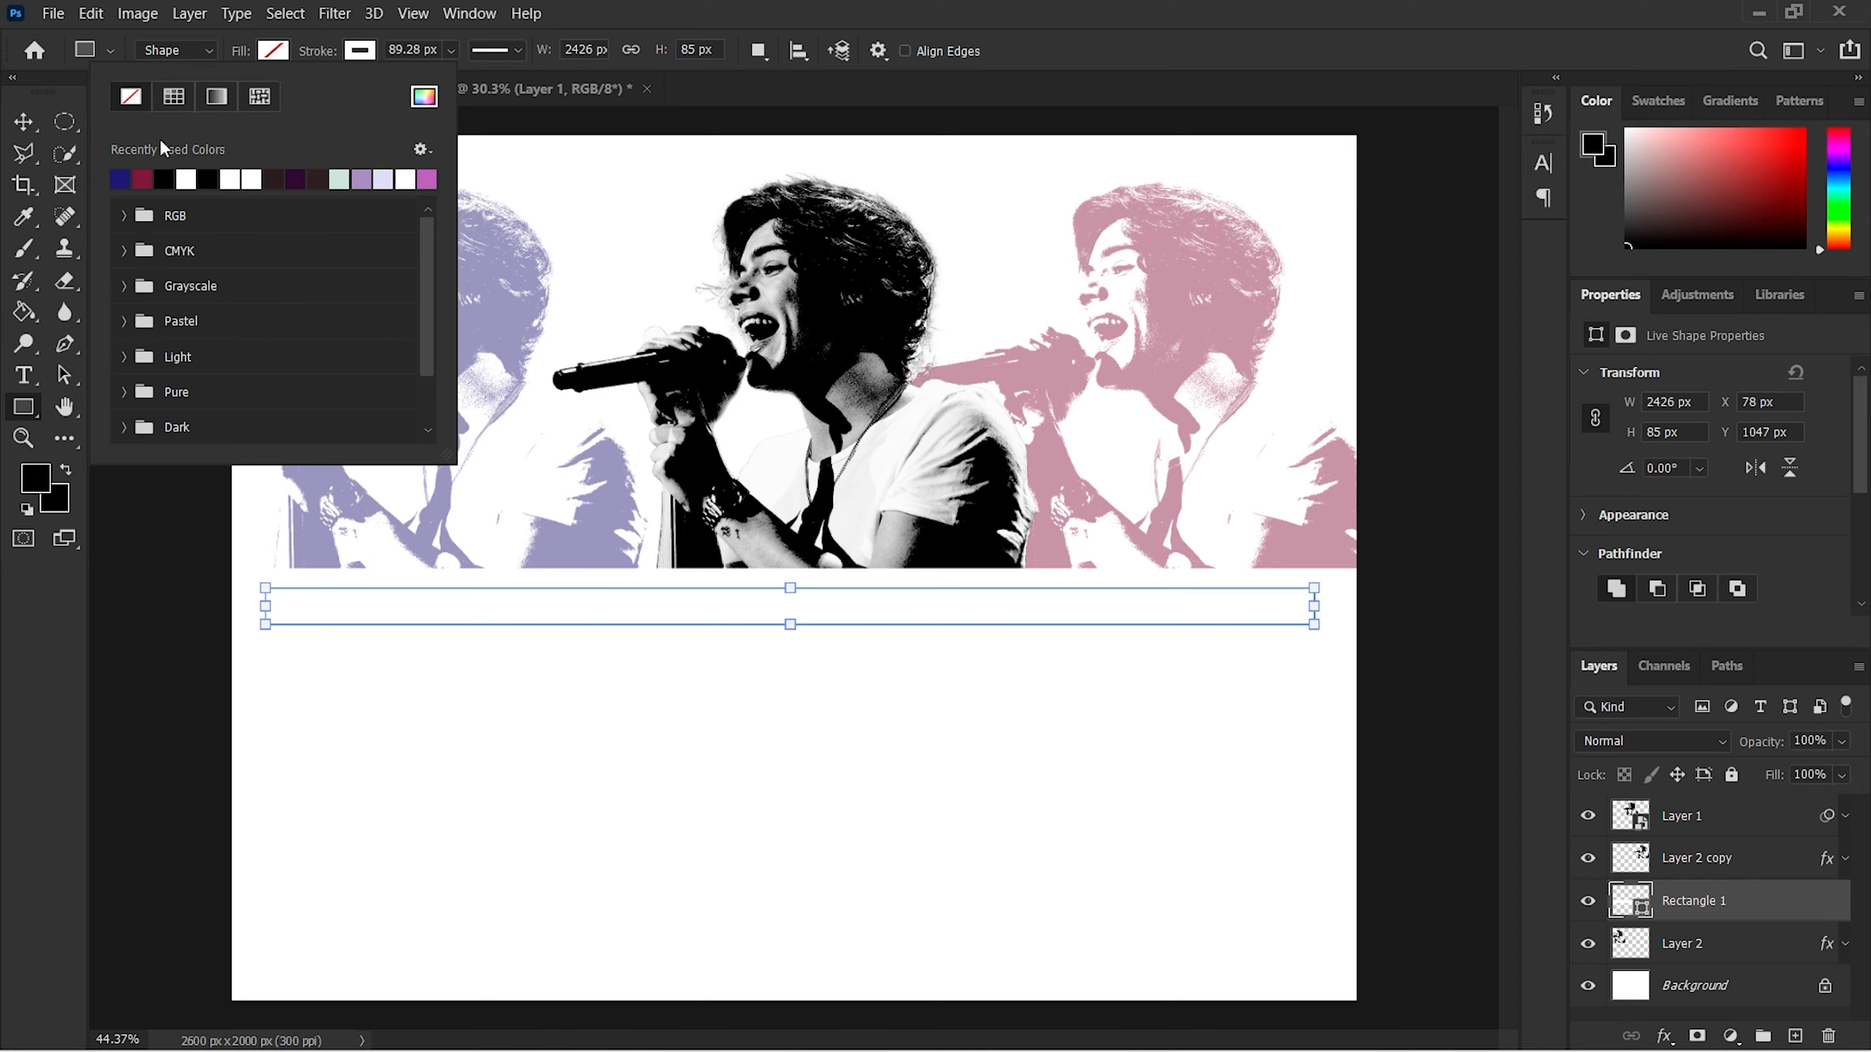
pyautogui.click(120, 179)
pyautogui.click(362, 52)
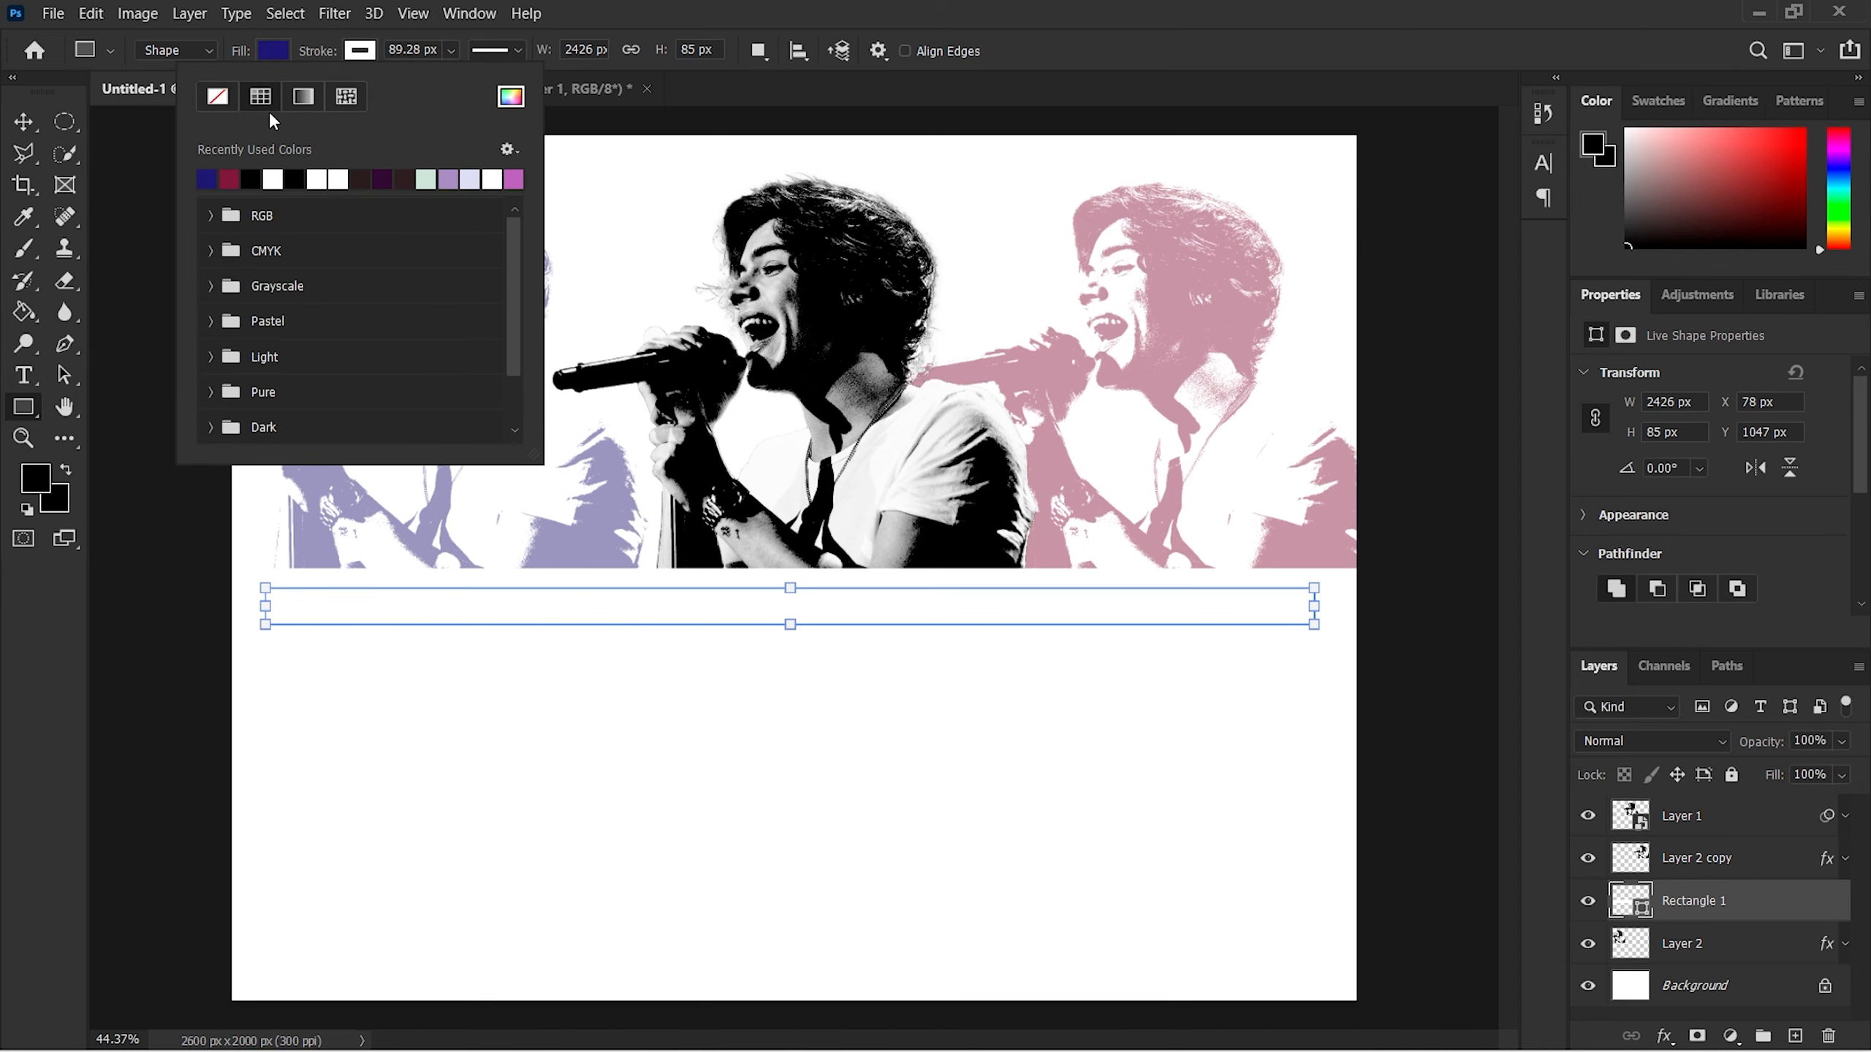
pyautogui.click(217, 96)
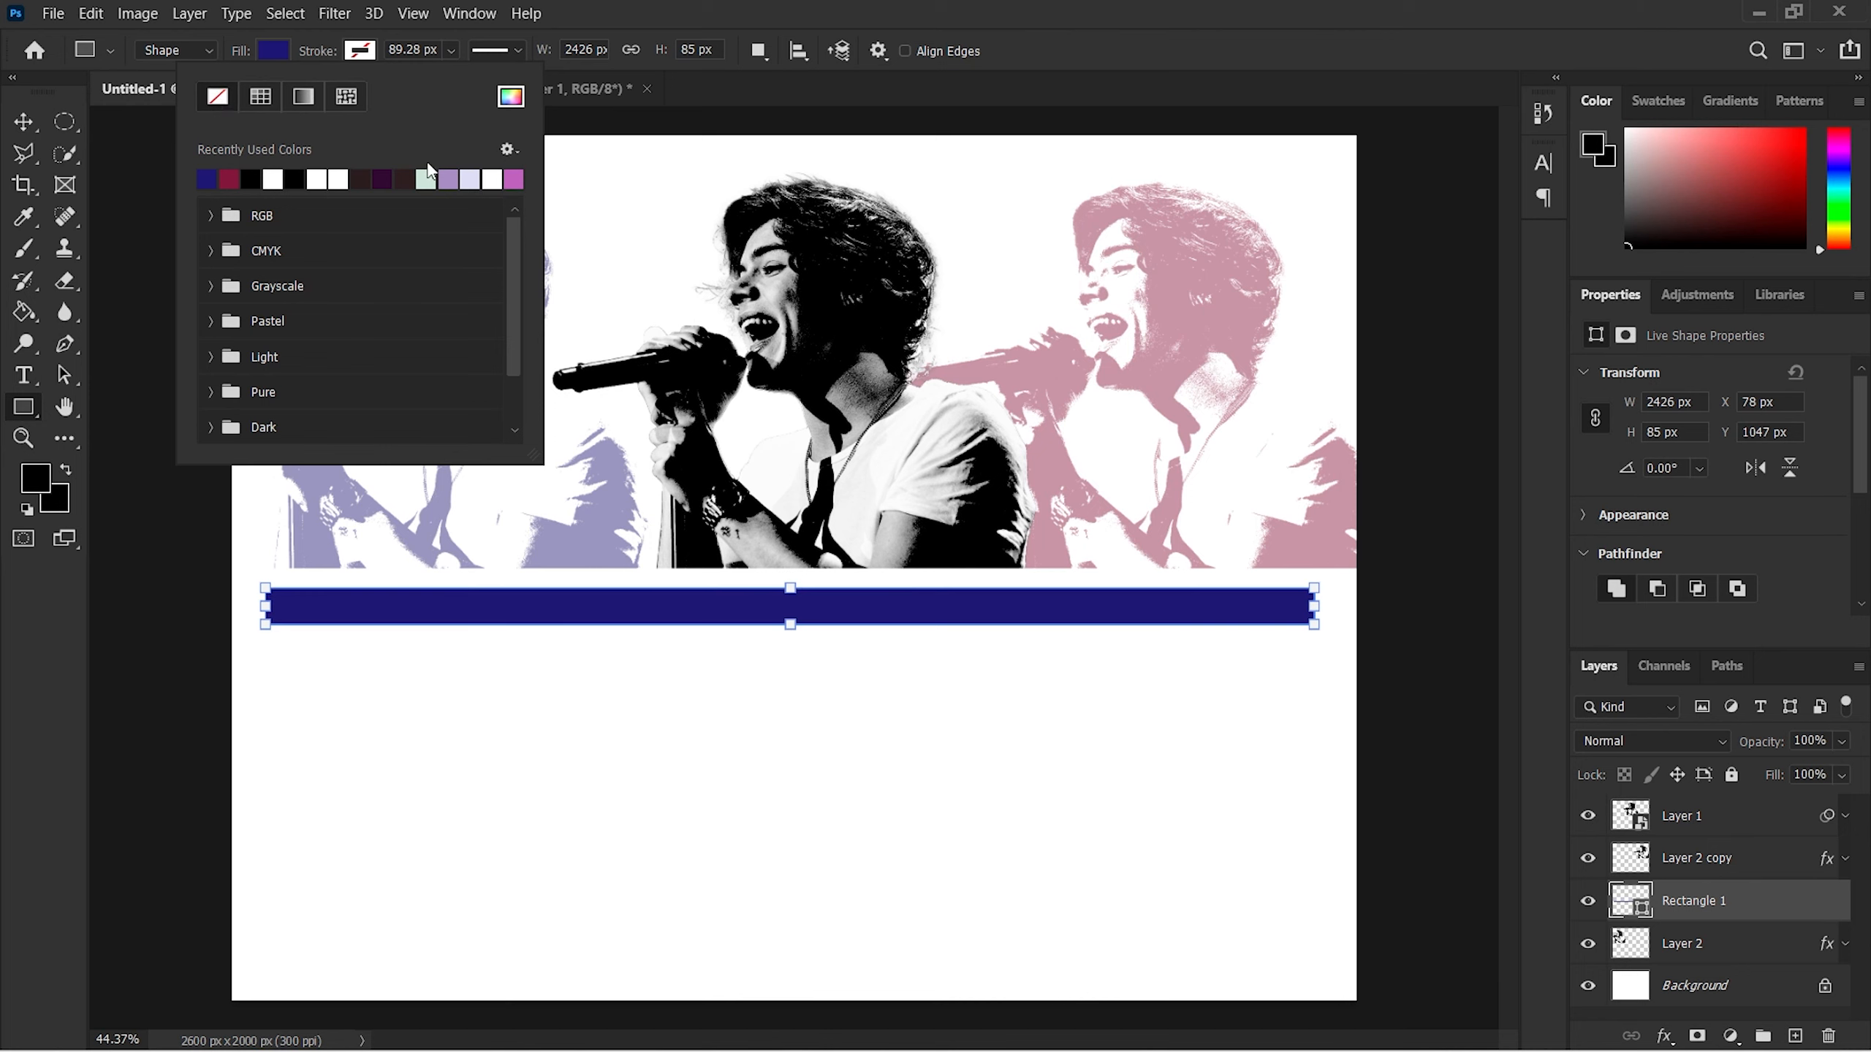
pyautogui.click(360, 53)
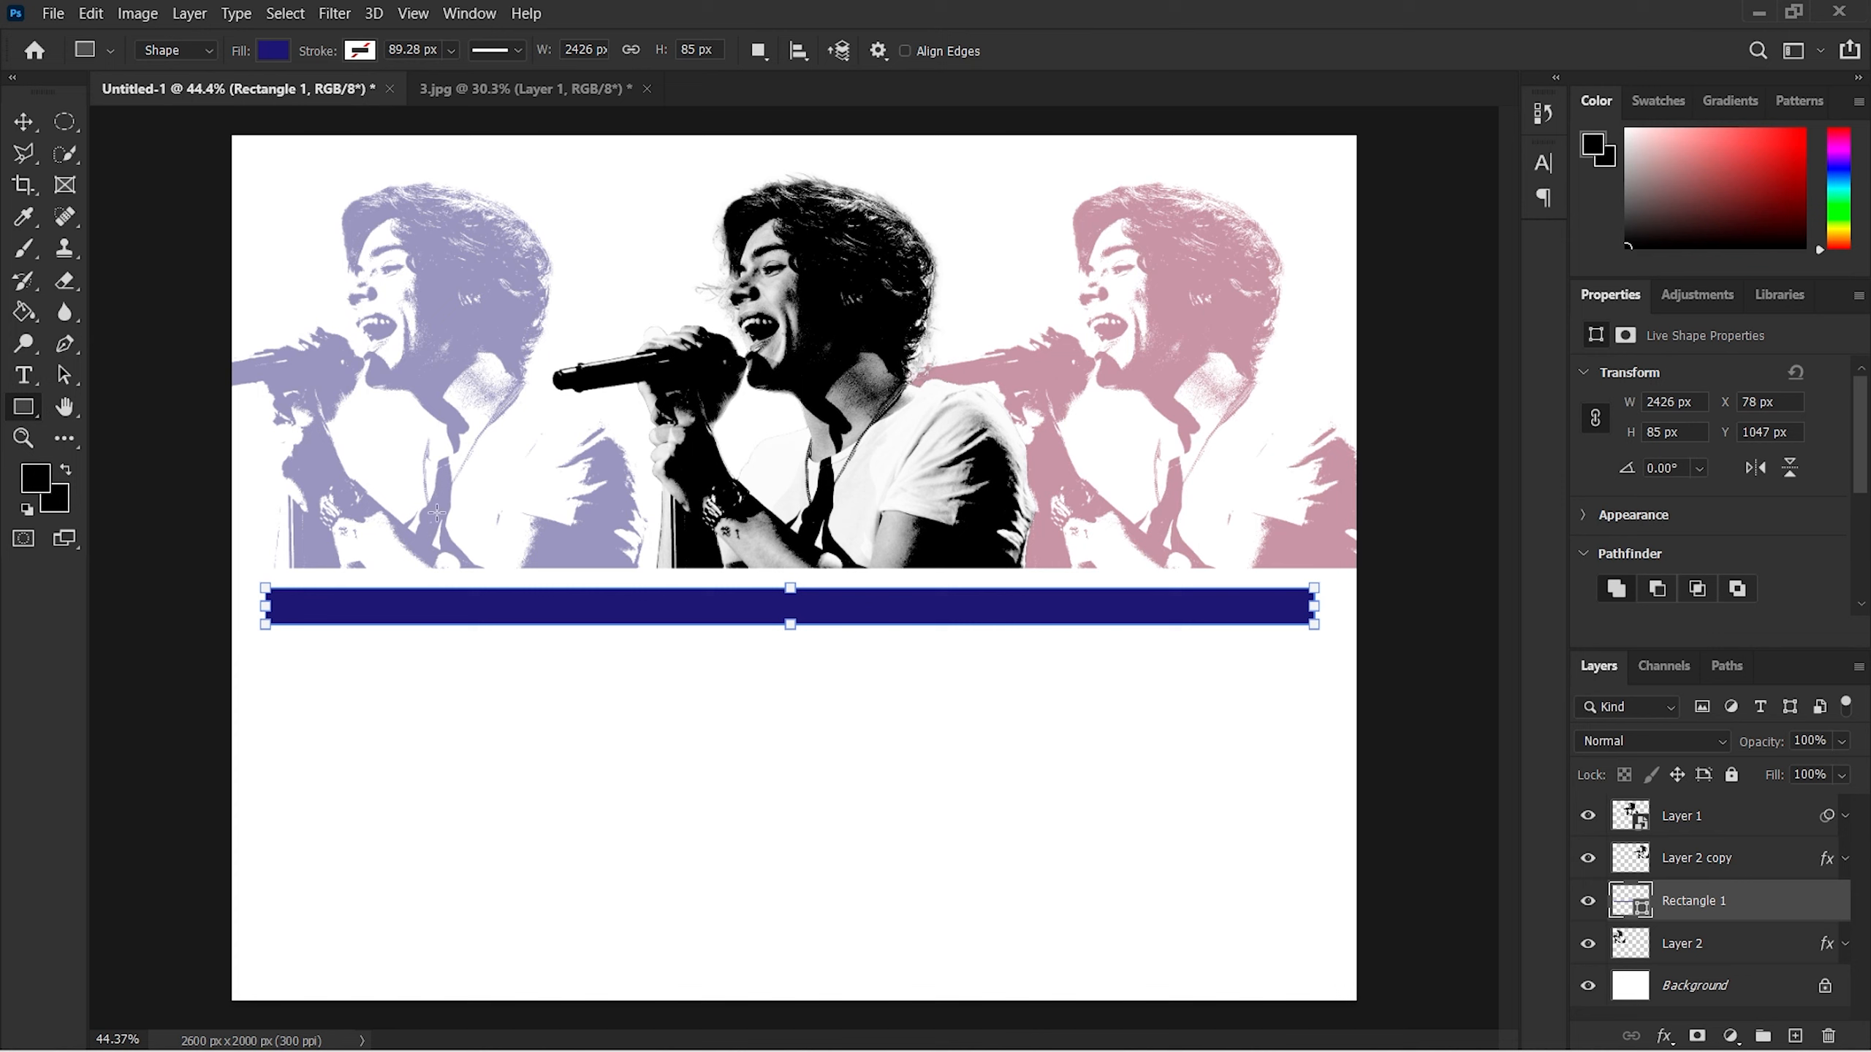
# Step: Duplicate the dark blue bar near the canvas's bottom edge and set the opacity of both bars to 47%
pyautogui.click(20, 124)
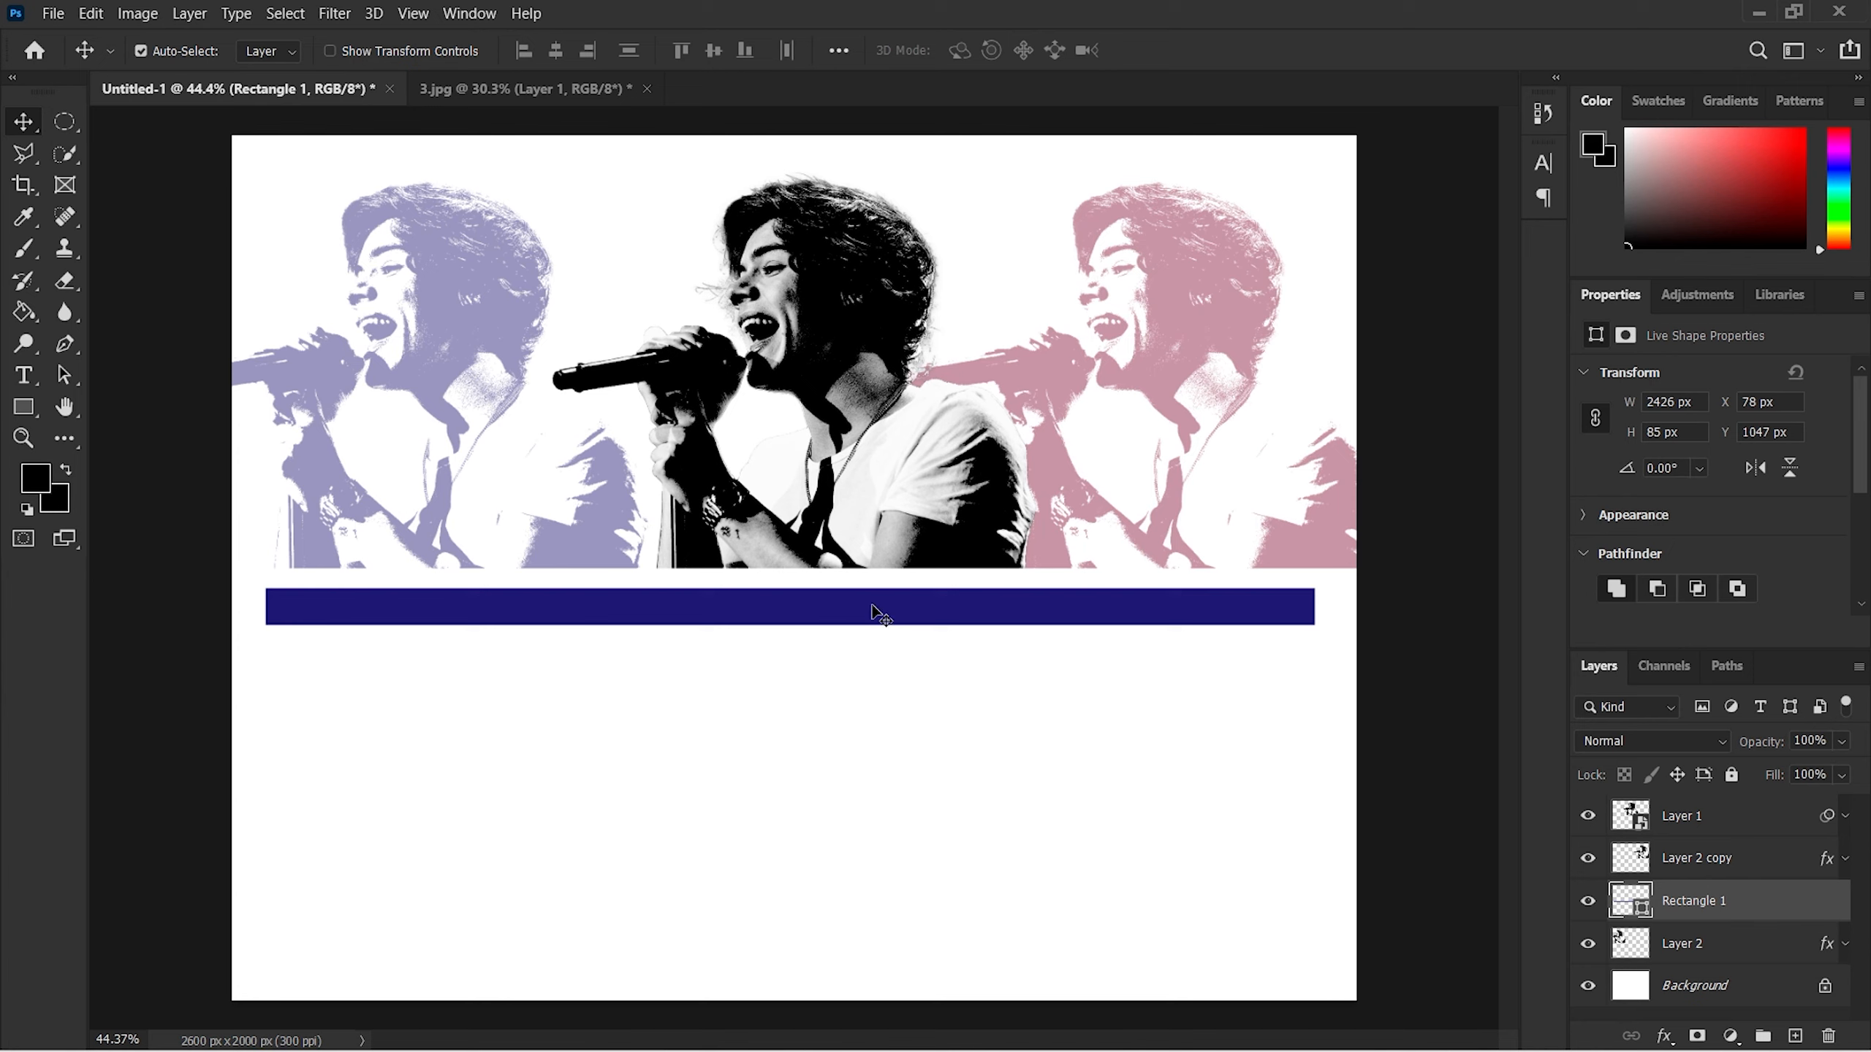
pyautogui.moveTo(874, 610); pyautogui.dragTo(871, 956)
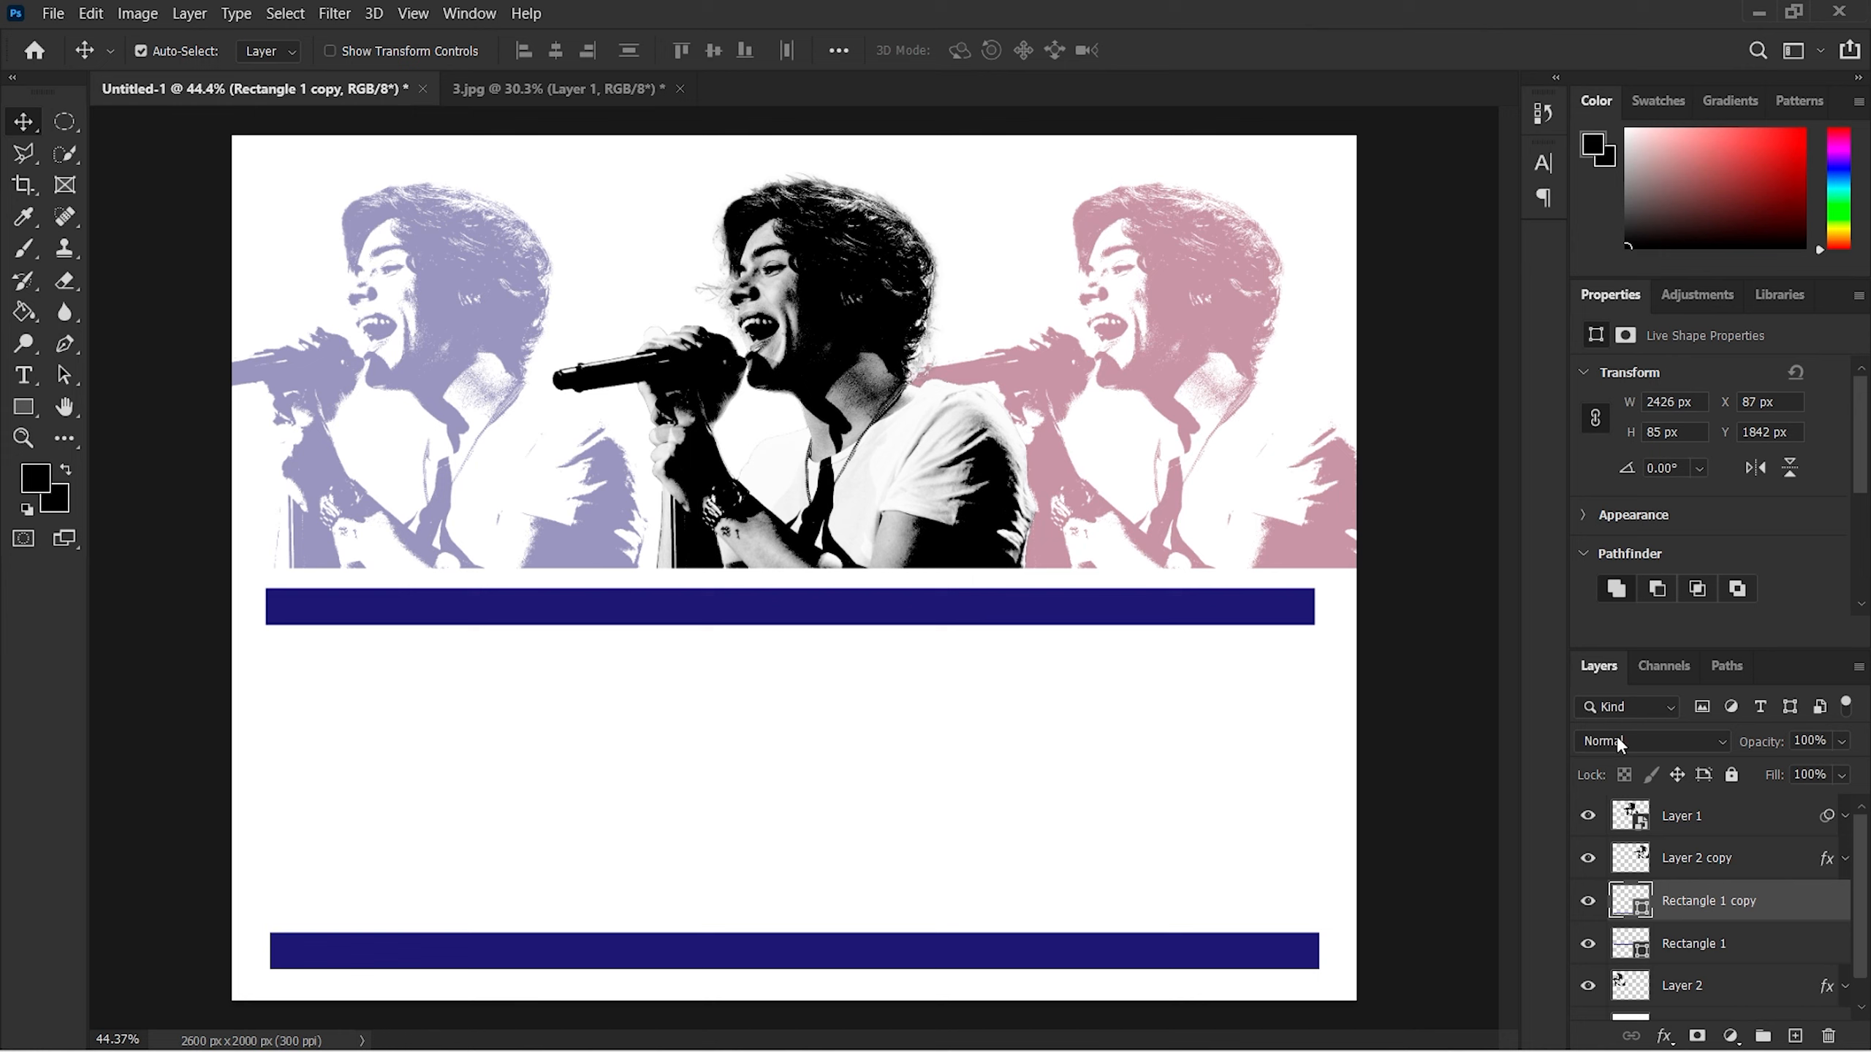
pyautogui.click(1167, 612)
pyautogui.click(1841, 743)
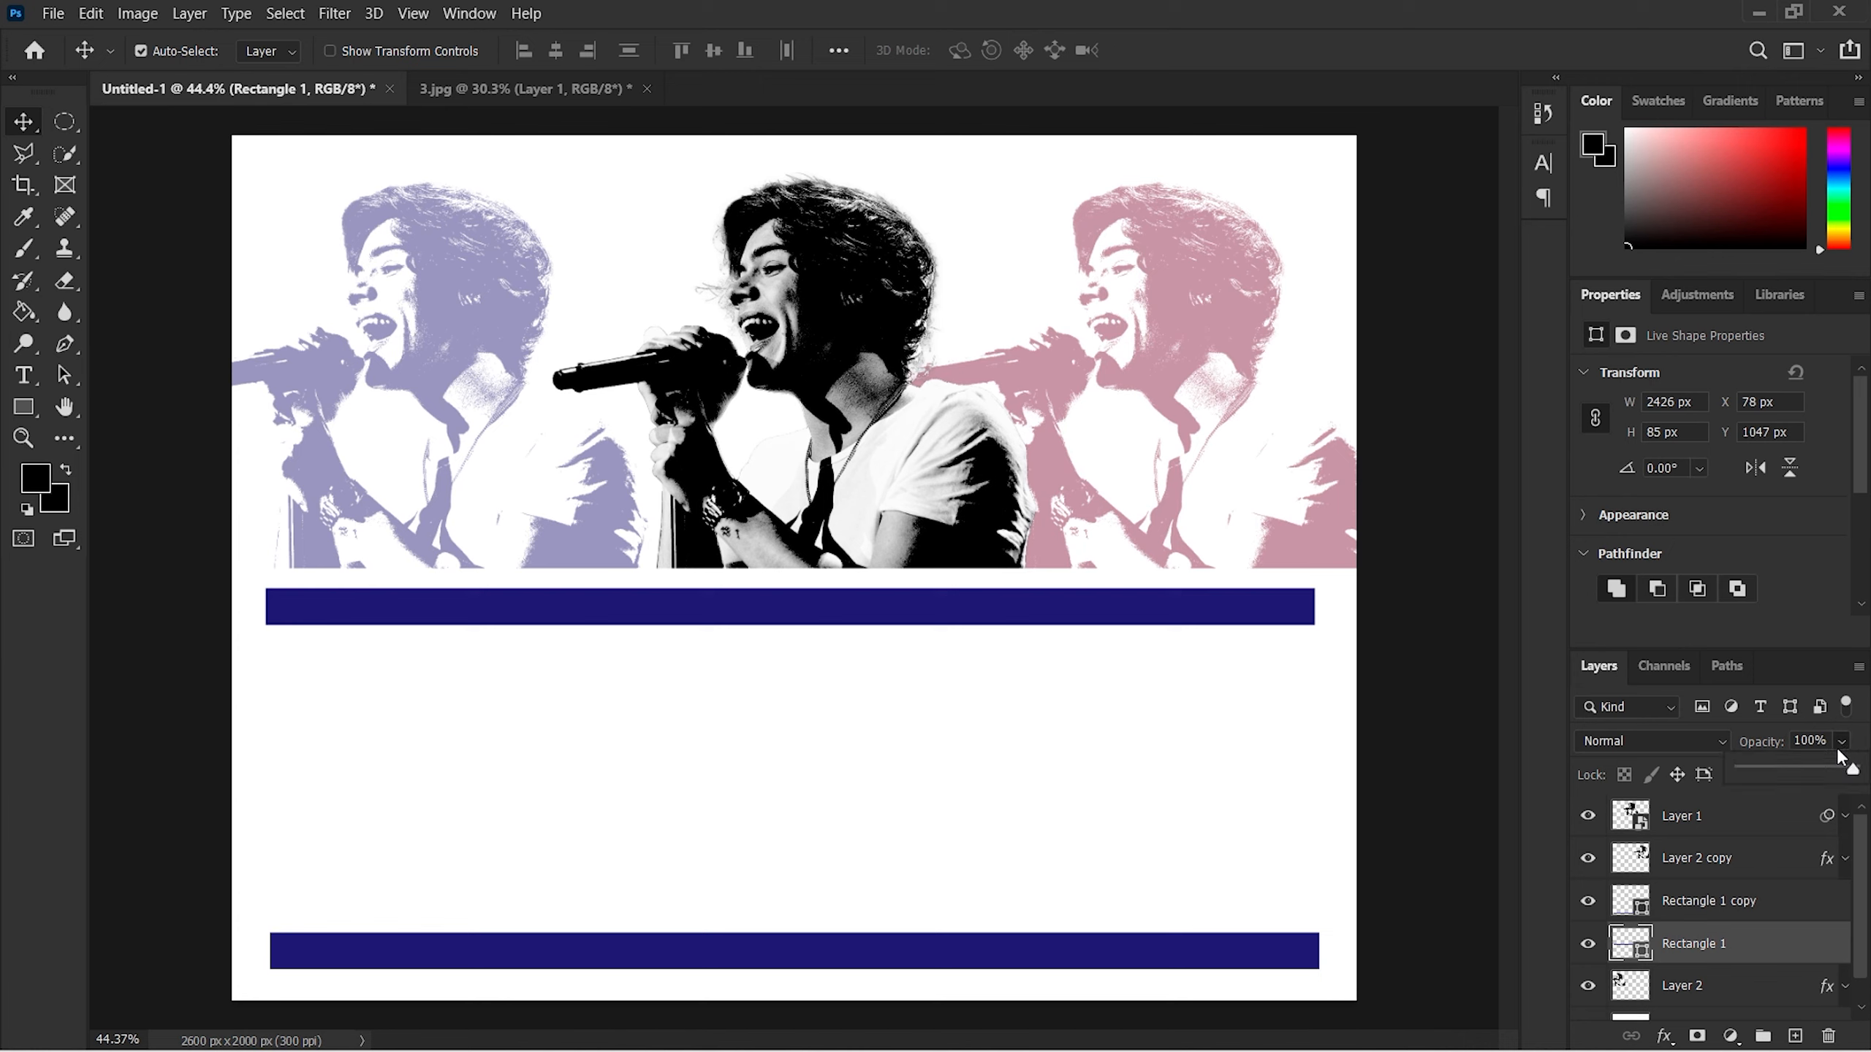
pyautogui.moveTo(1852, 769); pyautogui.dragTo(1796, 774)
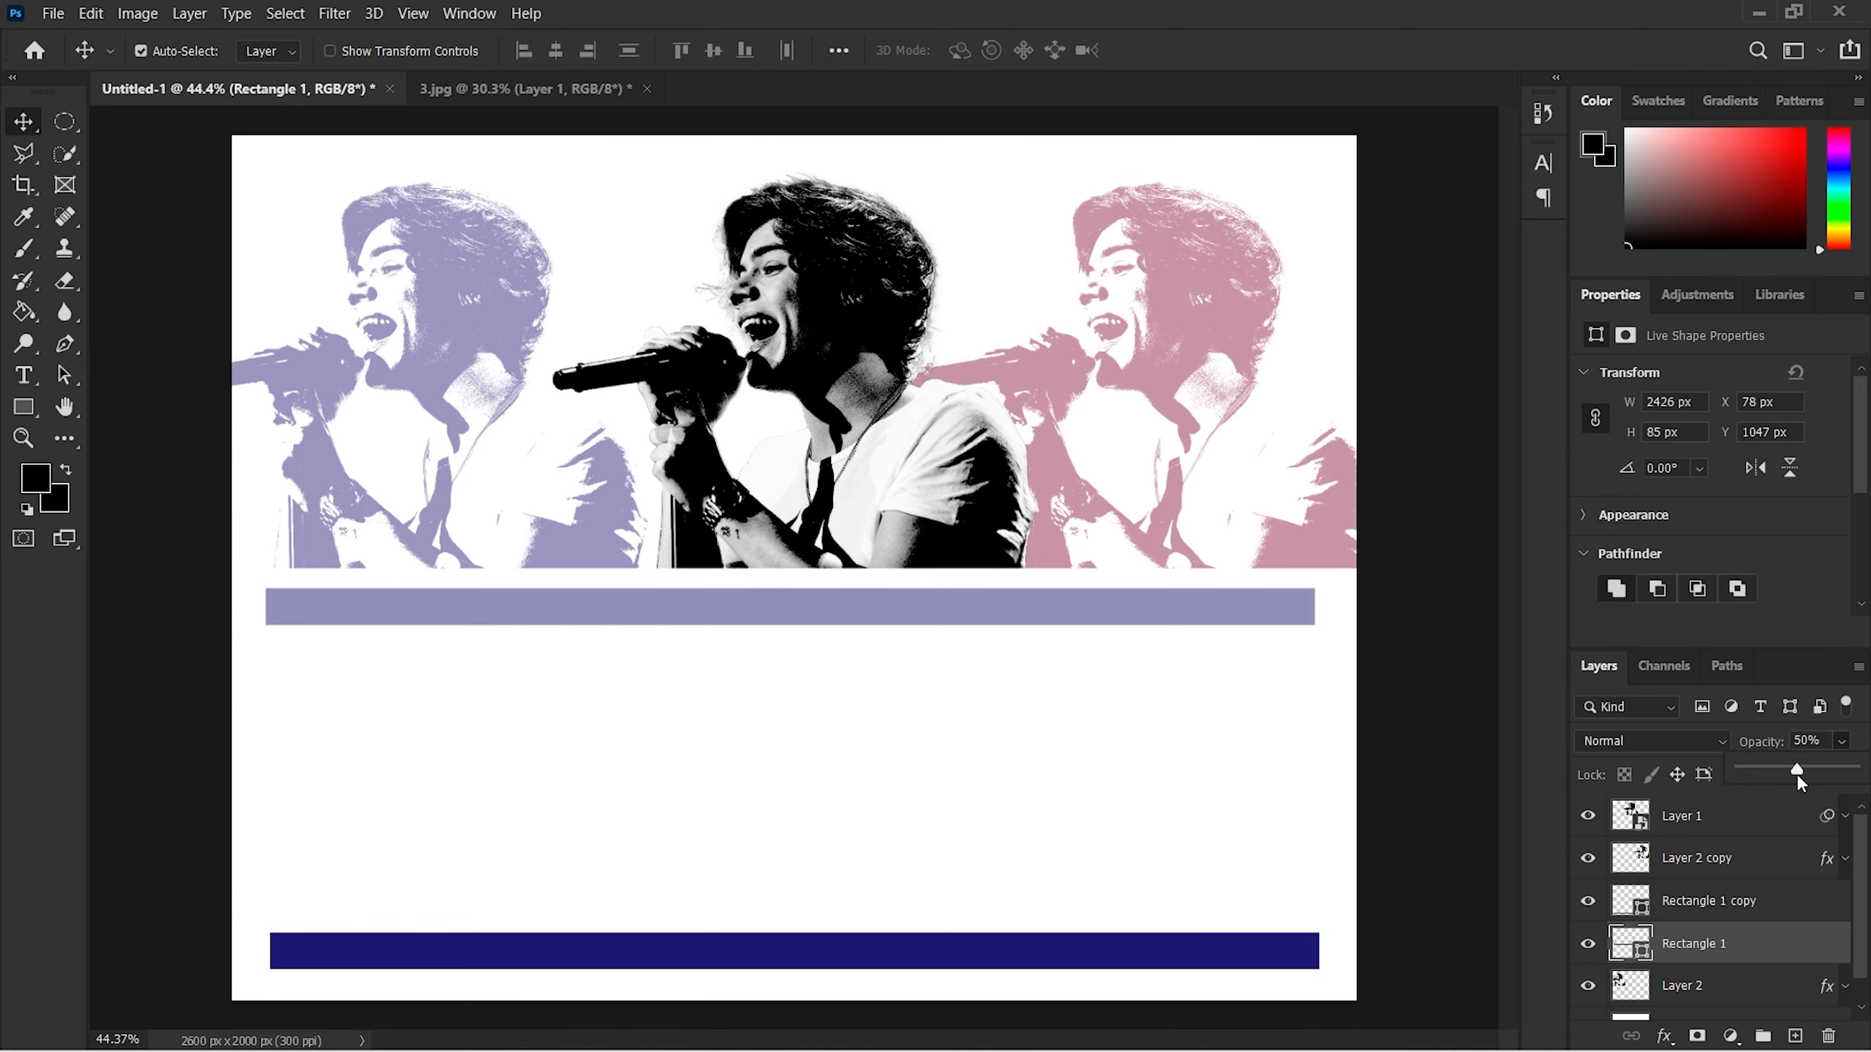
pyautogui.click(1138, 958)
pyautogui.click(1842, 741)
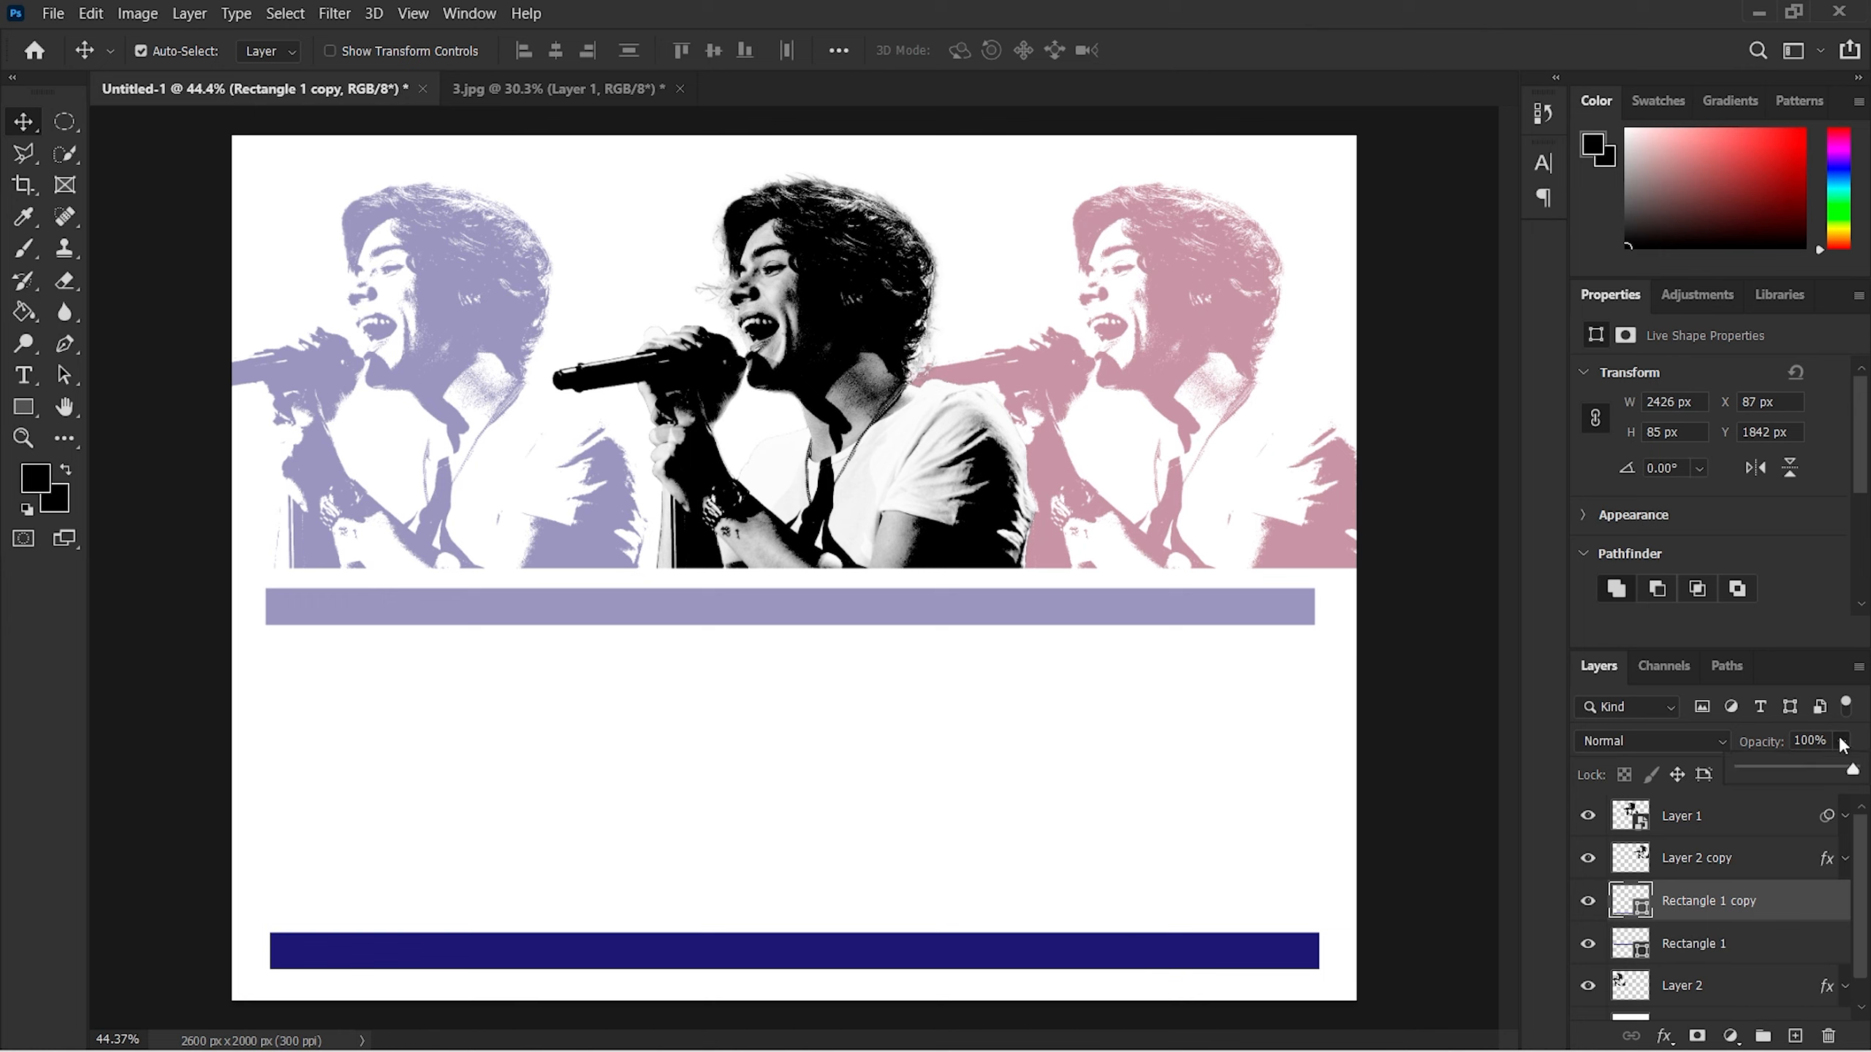
pyautogui.moveTo(1851, 769); pyautogui.dragTo(1796, 772)
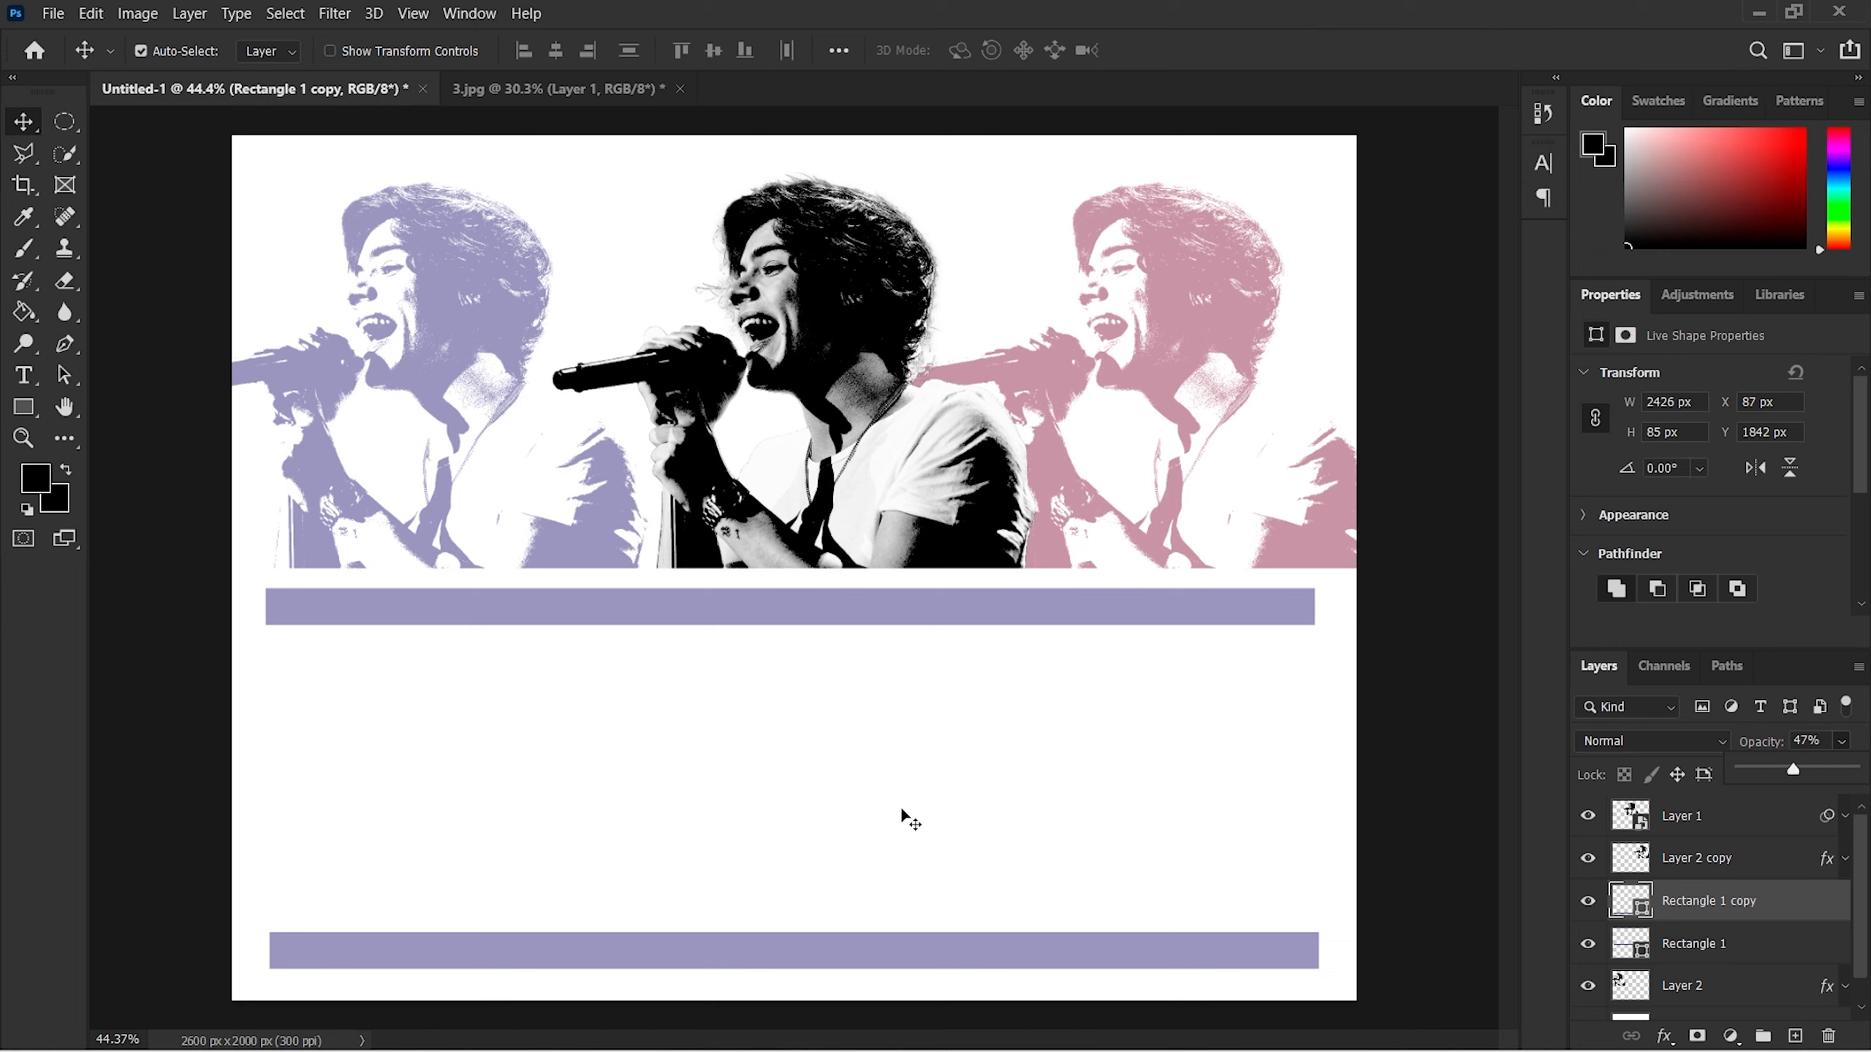
pyautogui.click(209, 313)
# Step: Move both rectangle layers above Layer 1 in the layer order
pyautogui.moveTo(1732, 902); pyautogui.dragTo(1727, 803)
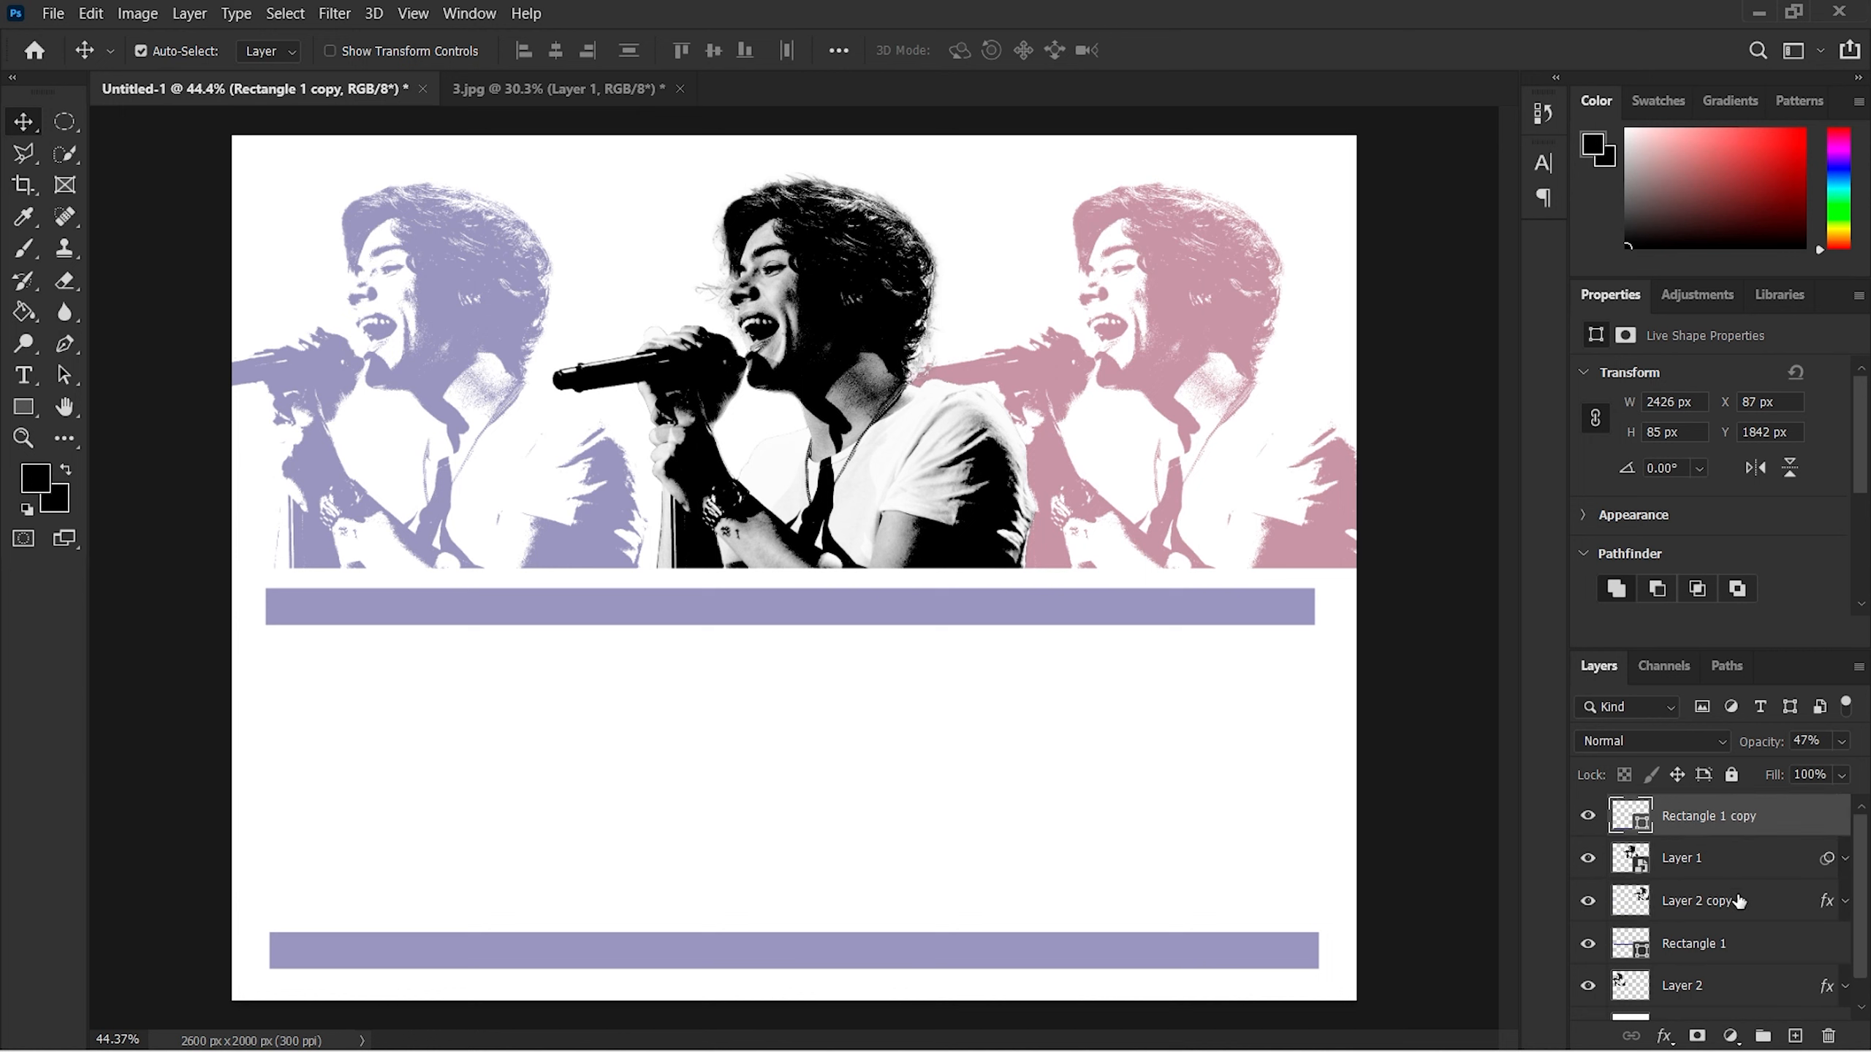
pyautogui.moveTo(1725, 948); pyautogui.dragTo(1726, 837)
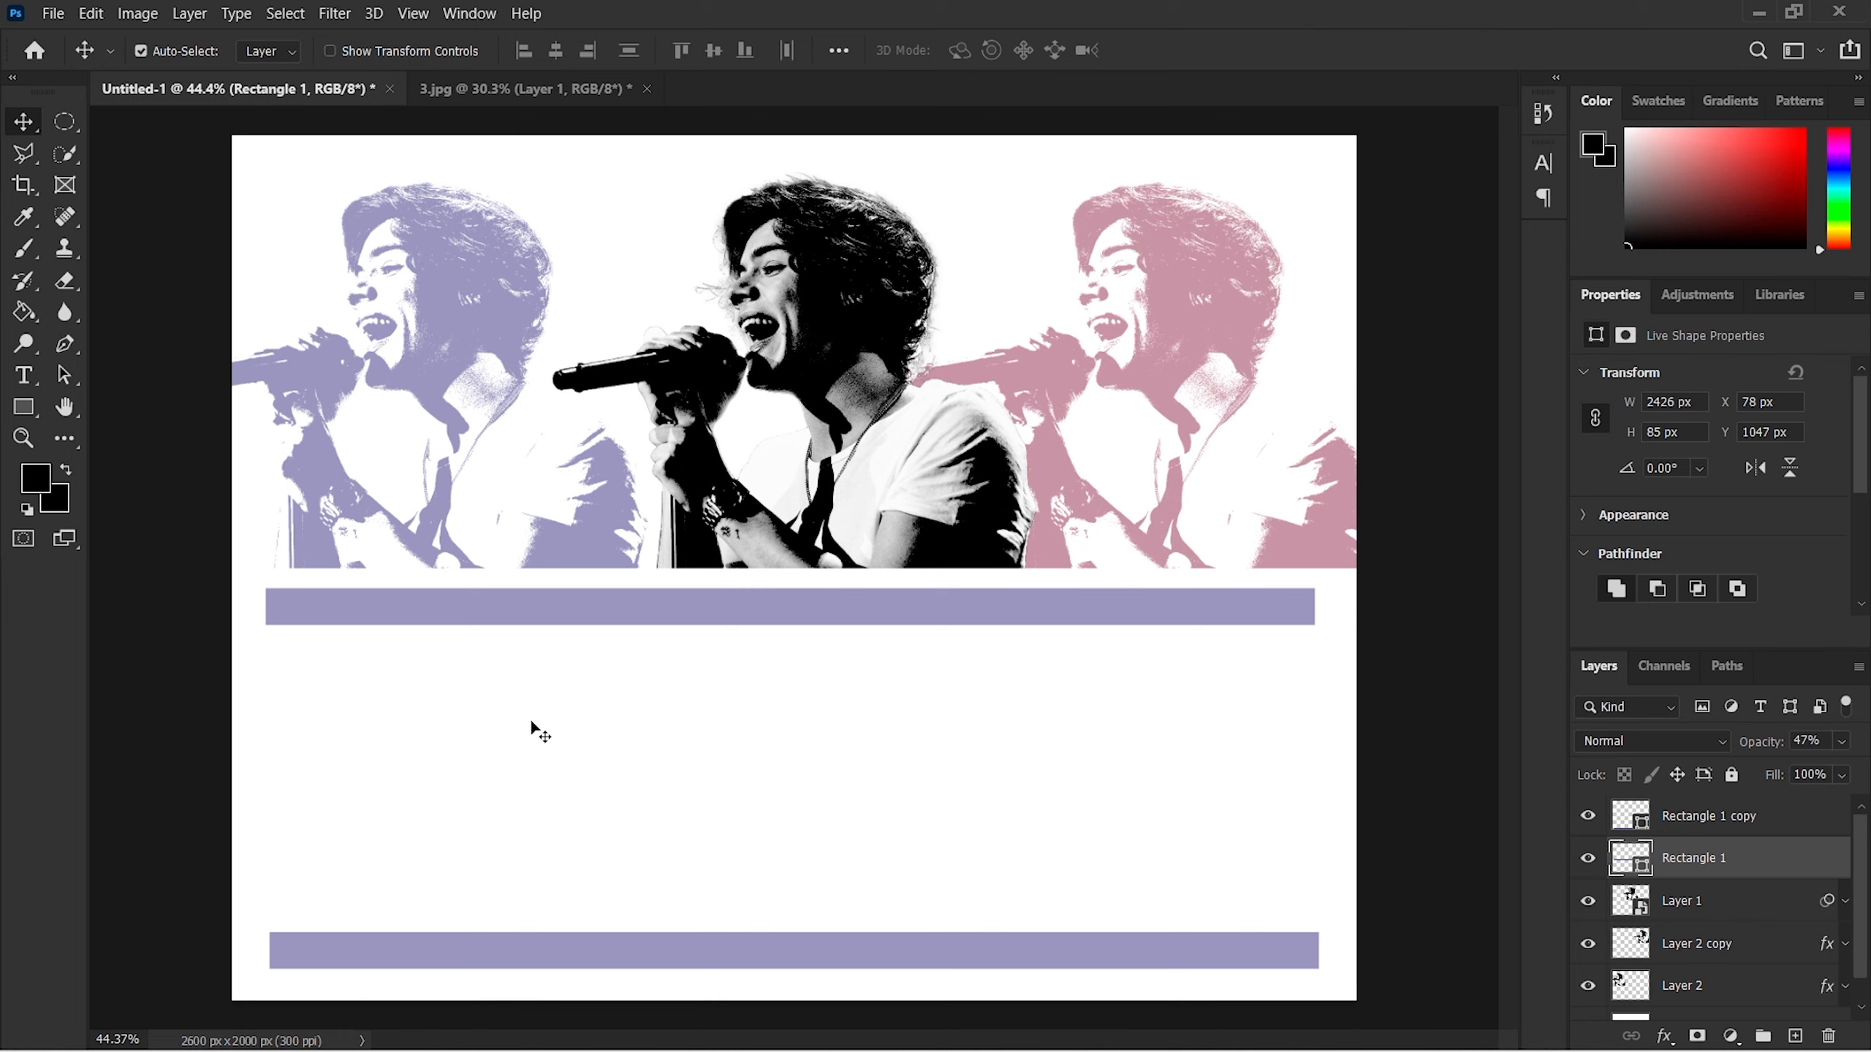
# Step: Add the dark blue text "HARRY STYLES" in Bebas Kai Regular at 140.37 pt below the singers
pyautogui.click(23, 375)
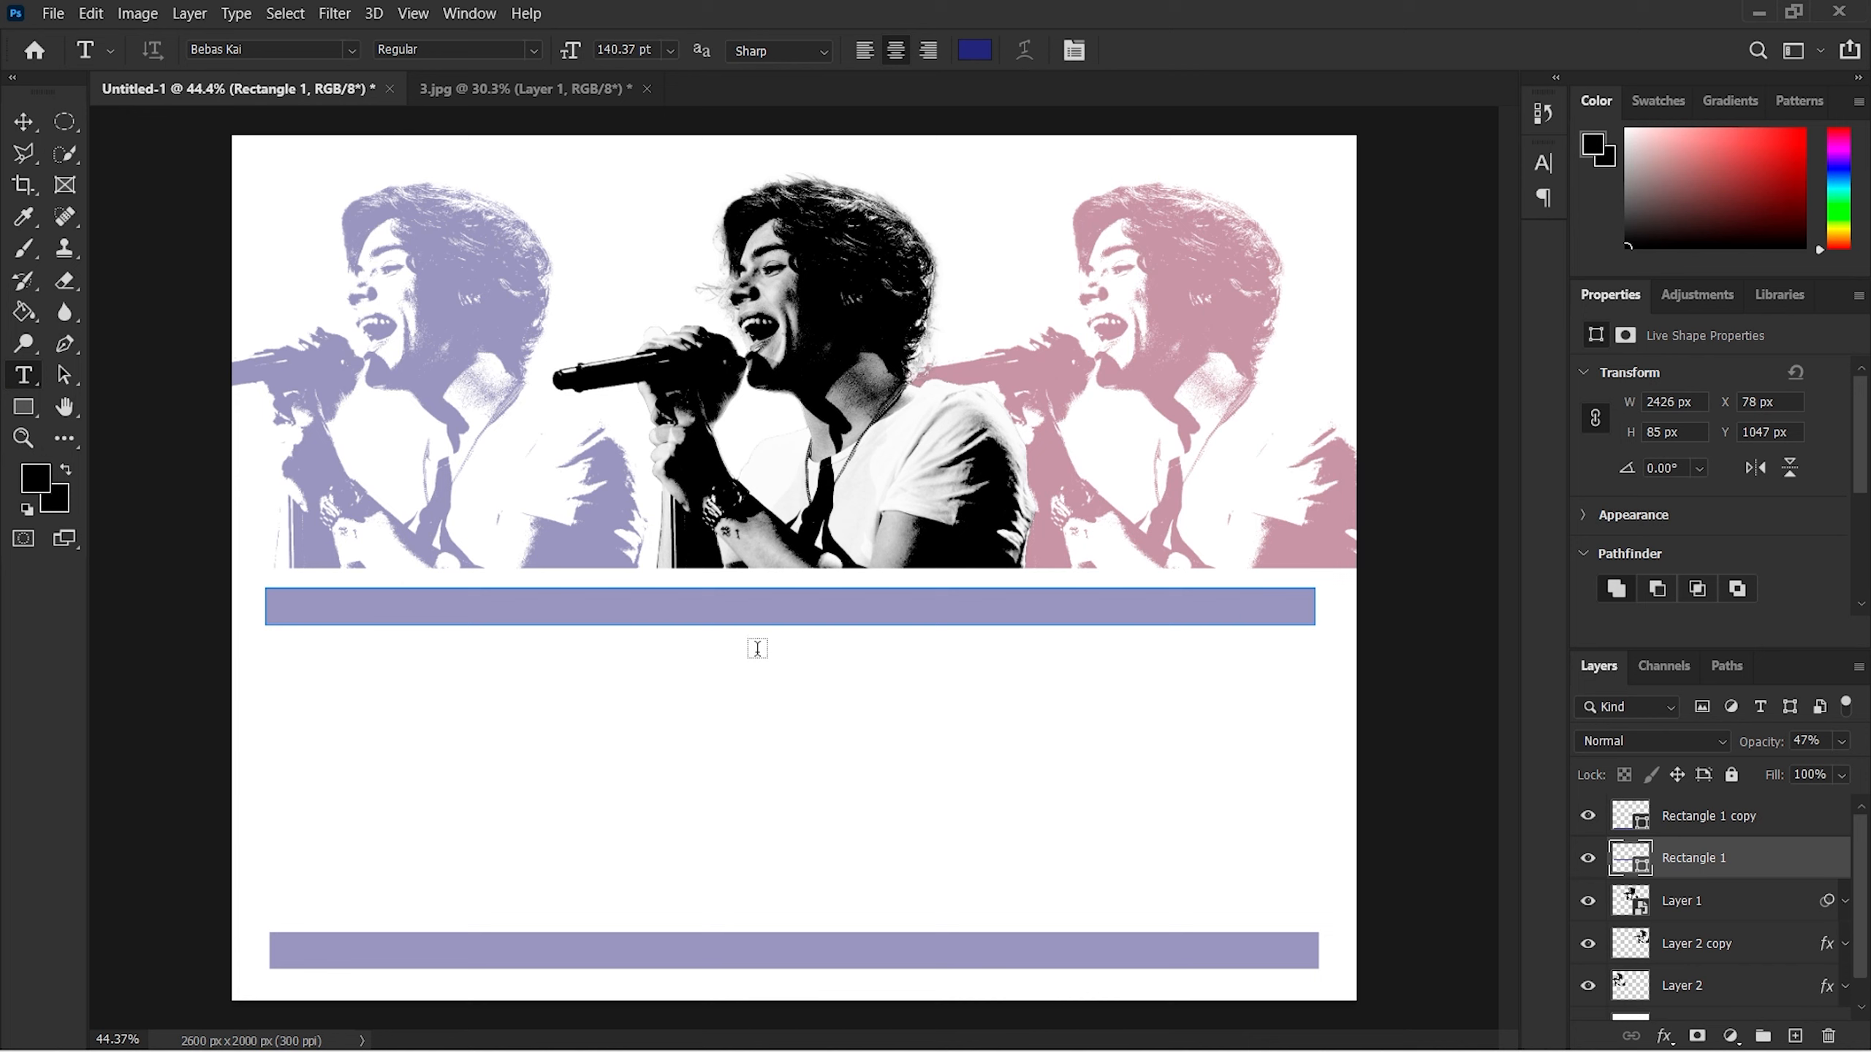
pyautogui.click(800, 648)
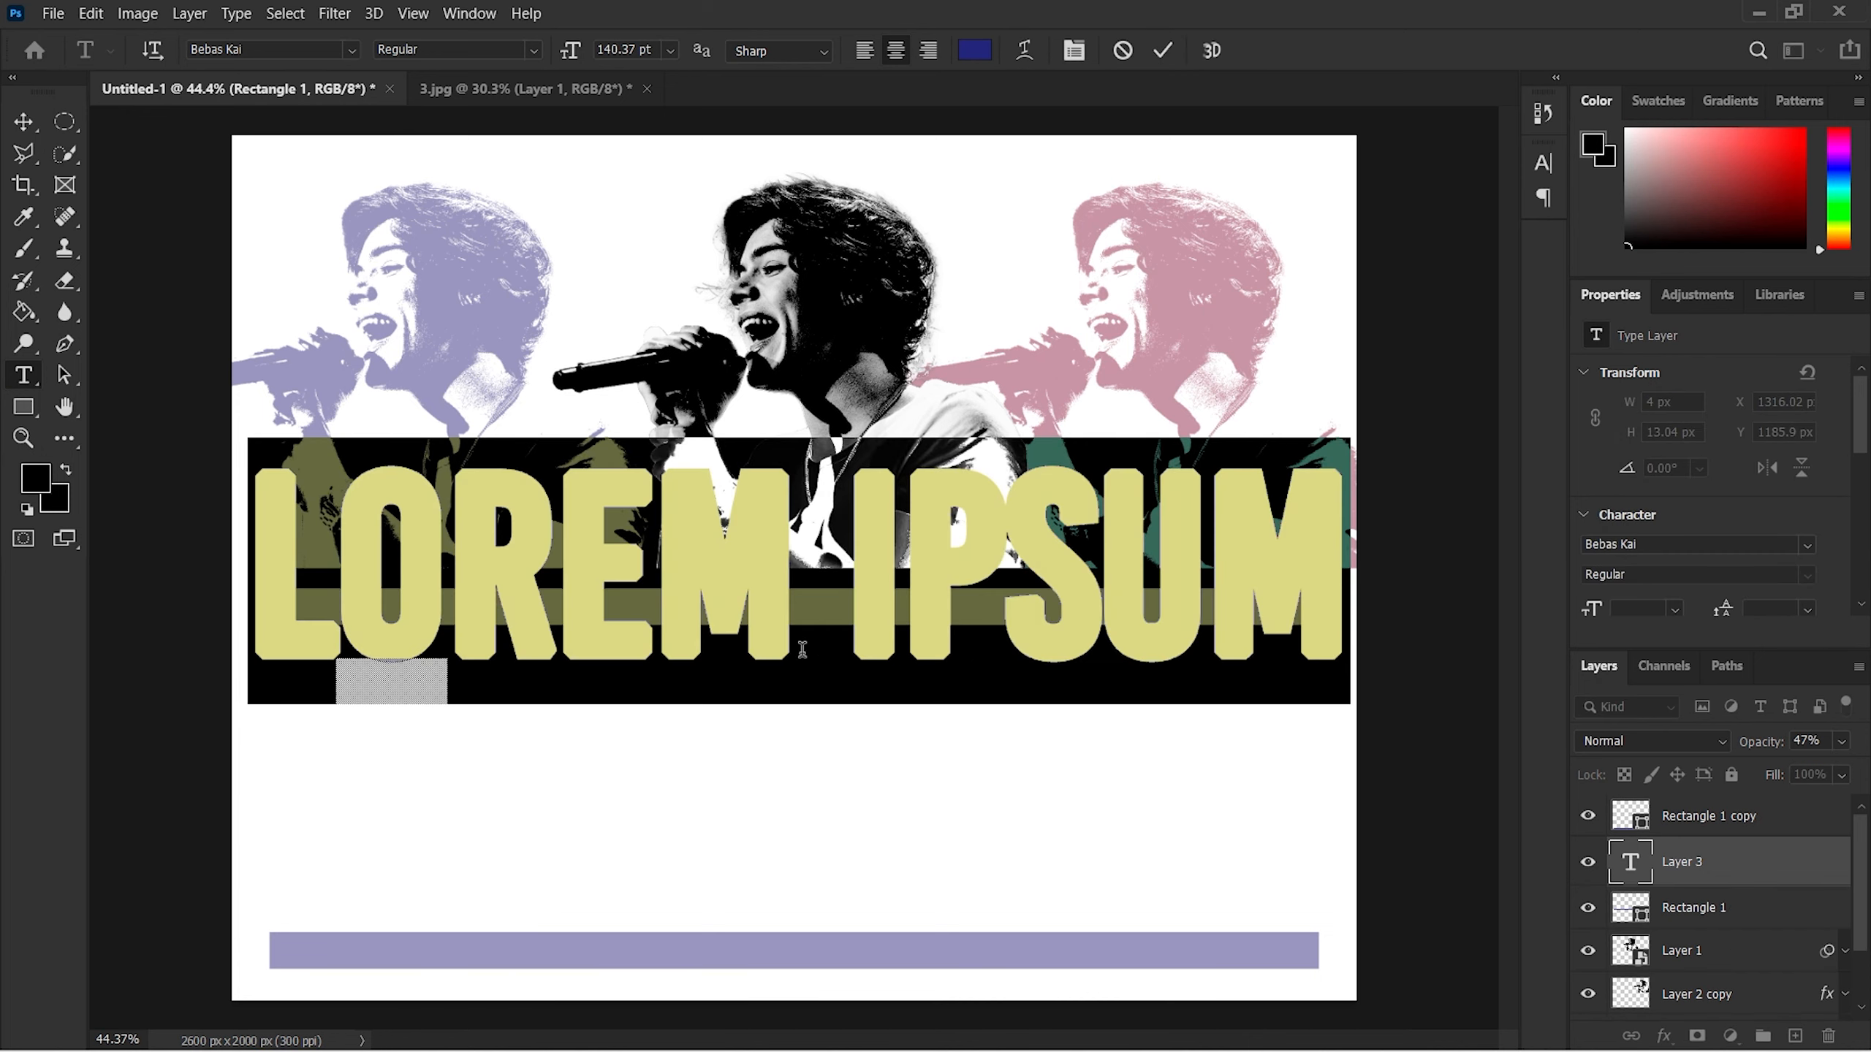
pyautogui.write('HARRY STYLES')
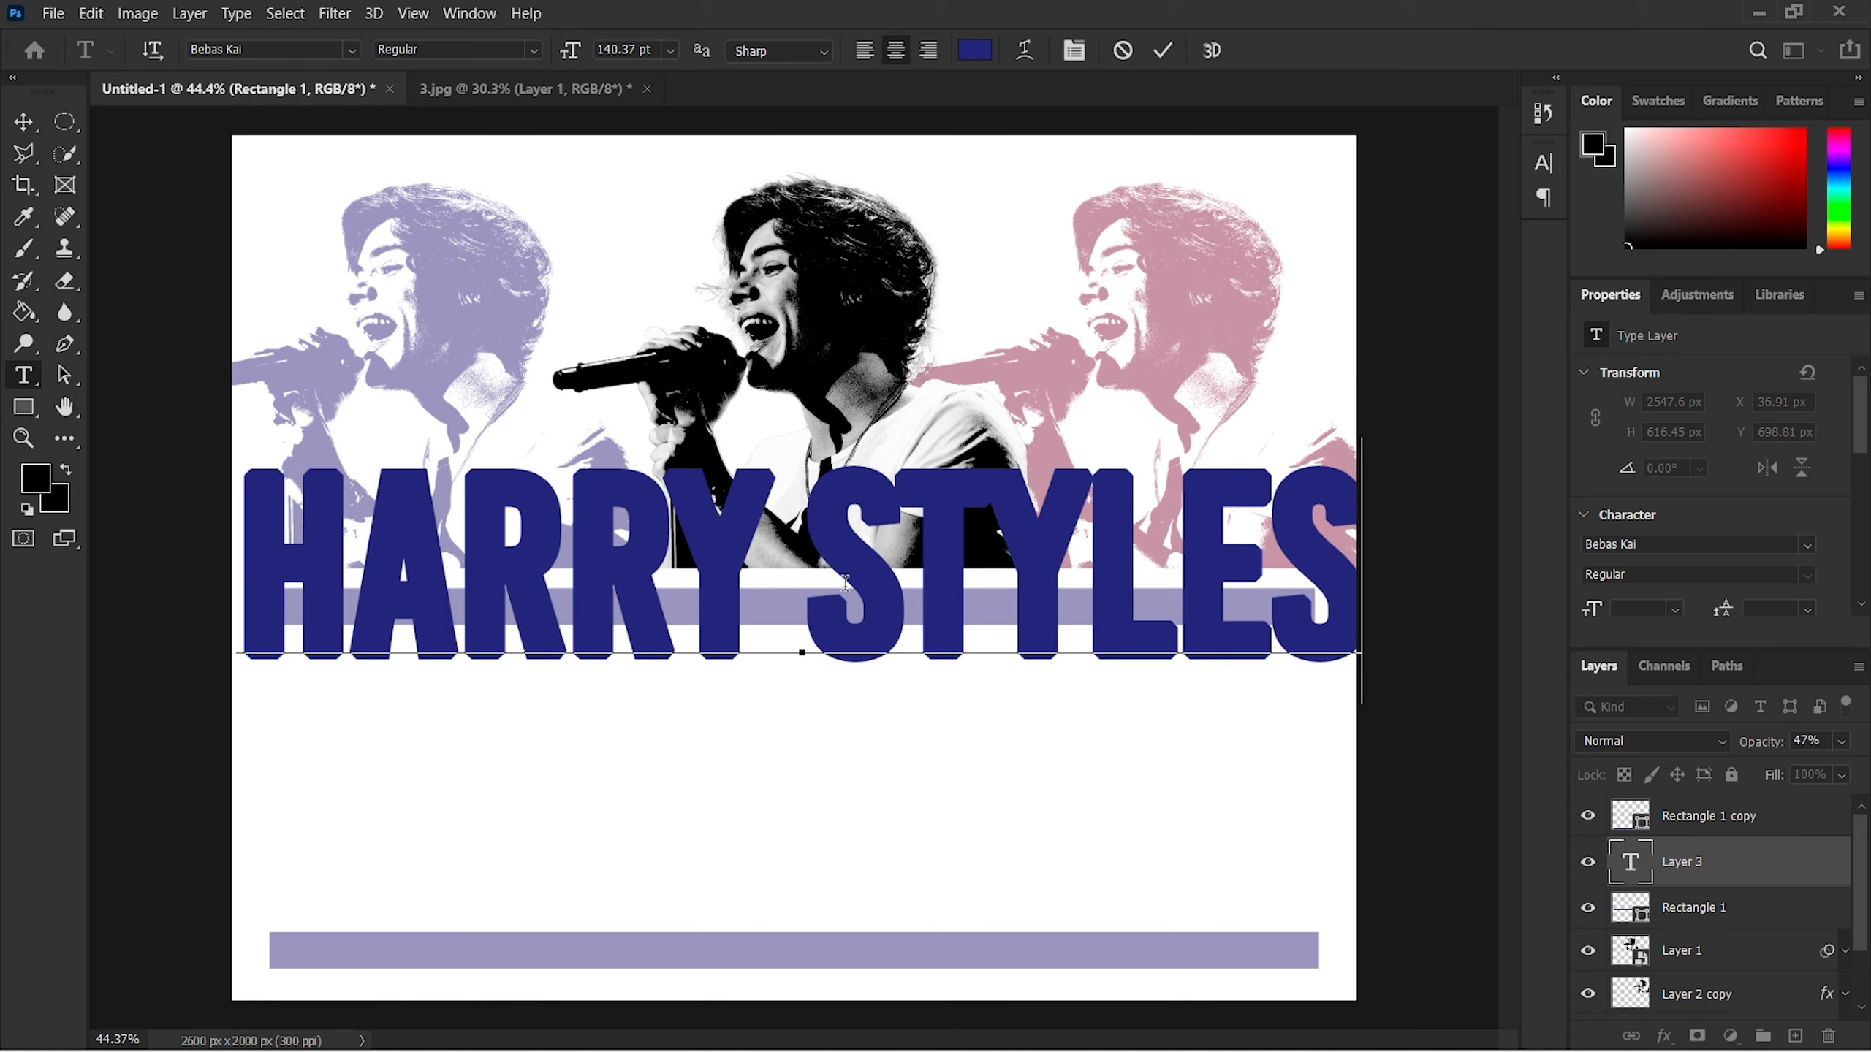
pyautogui.click(1165, 52)
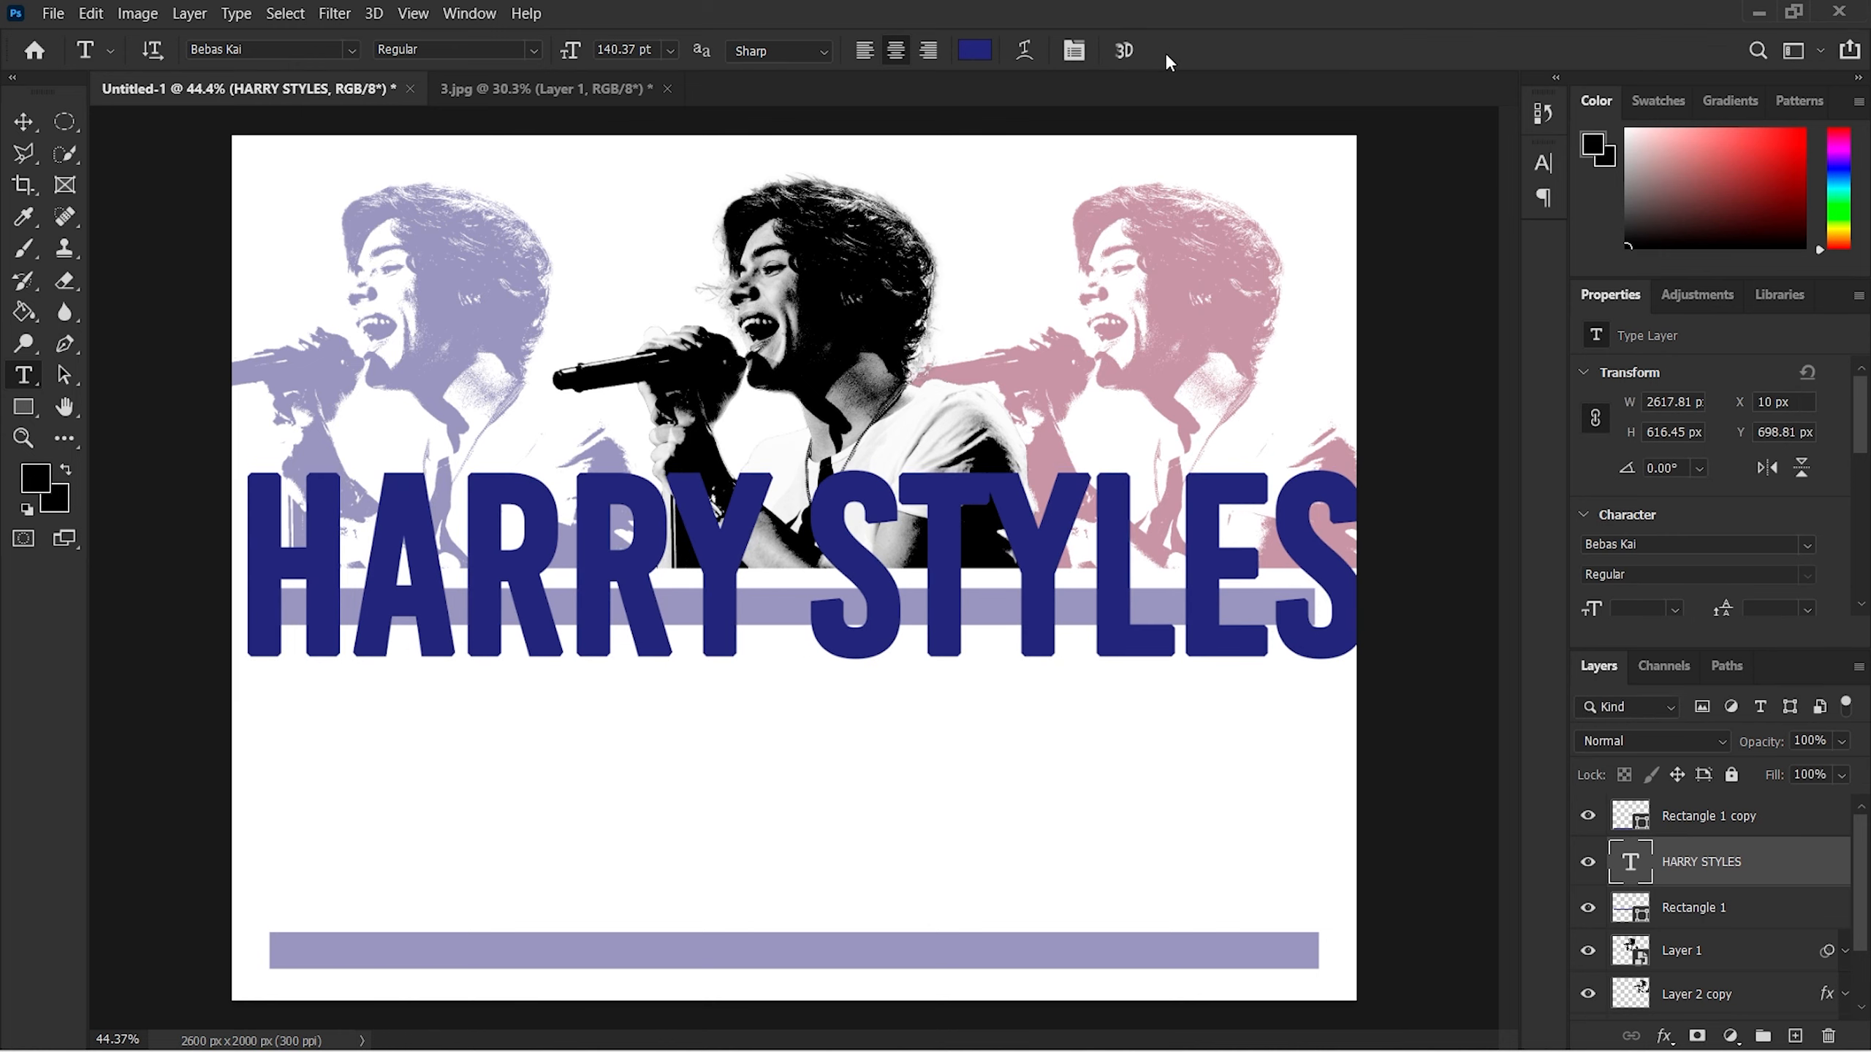
# Step: Scale the HARRY STYLES text proportionally to about 86% and place it between the two bars
pyautogui.click(1351, 551)
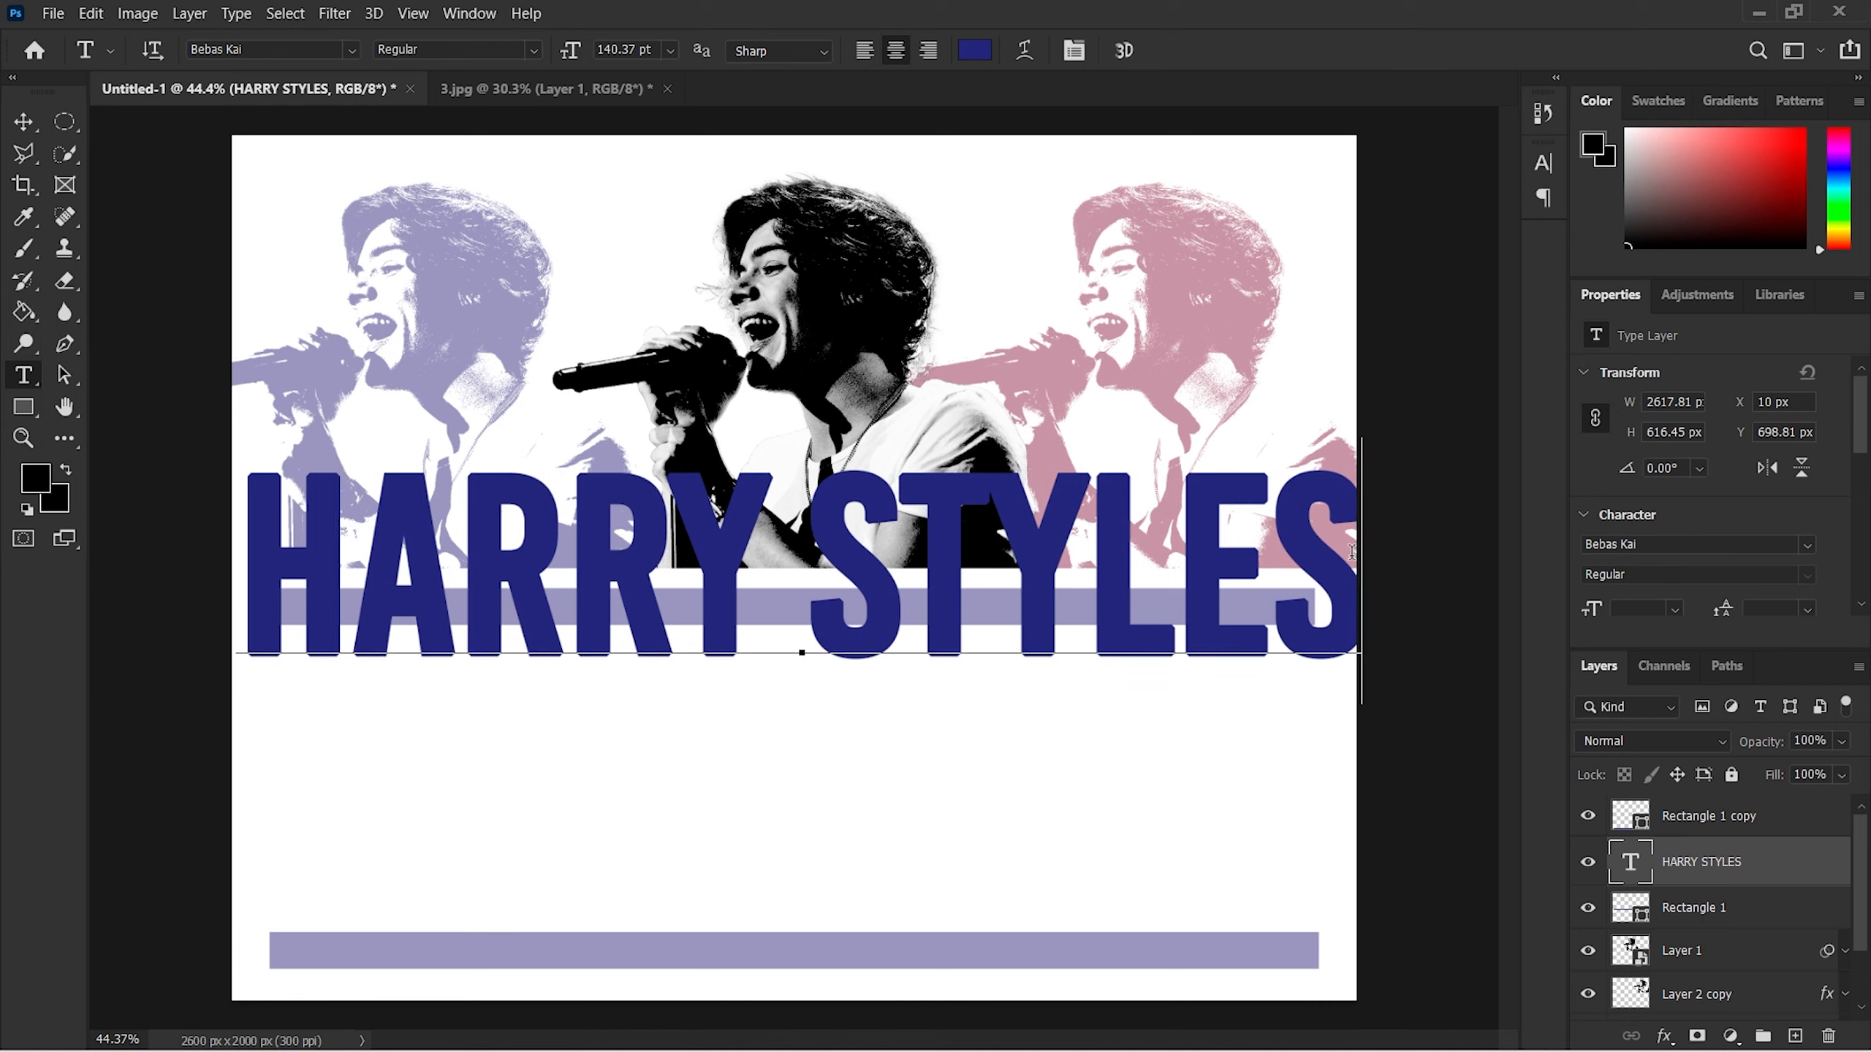
pyautogui.moveTo(1337, 549); pyautogui.dragTo(286, 538)
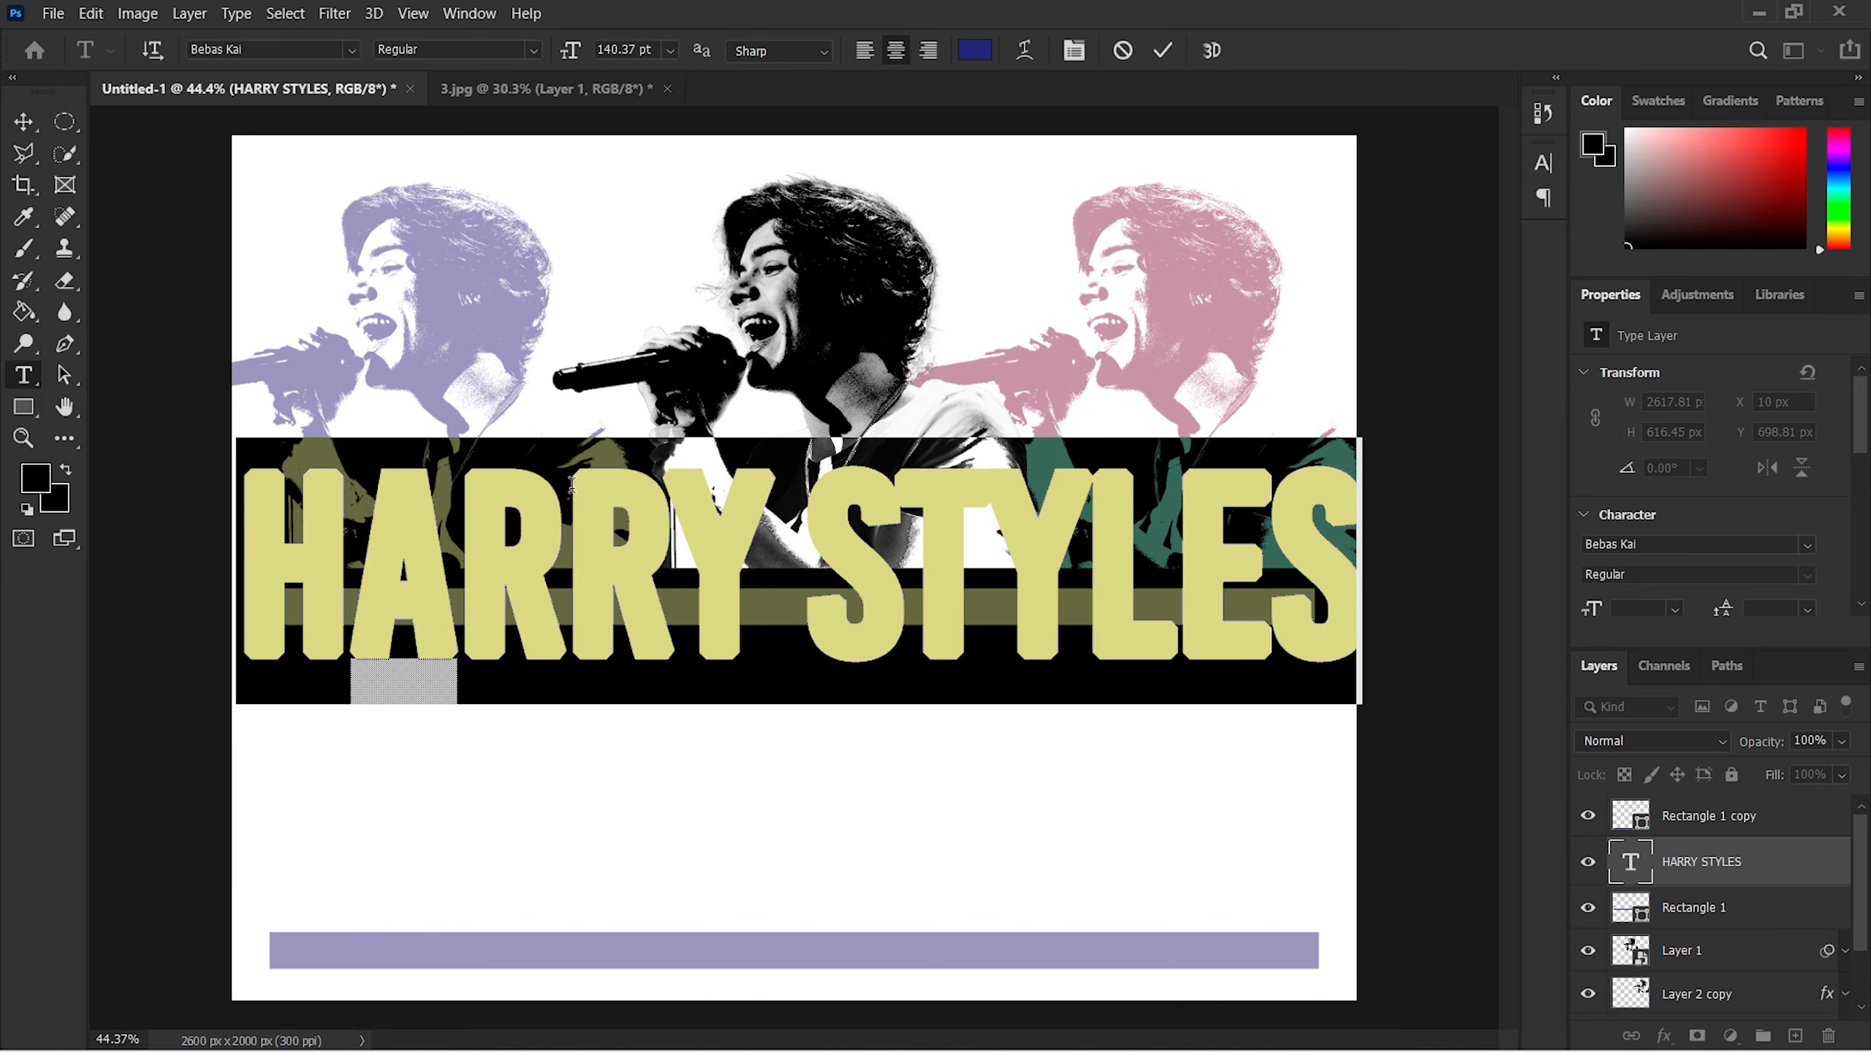
pyautogui.click(91, 13)
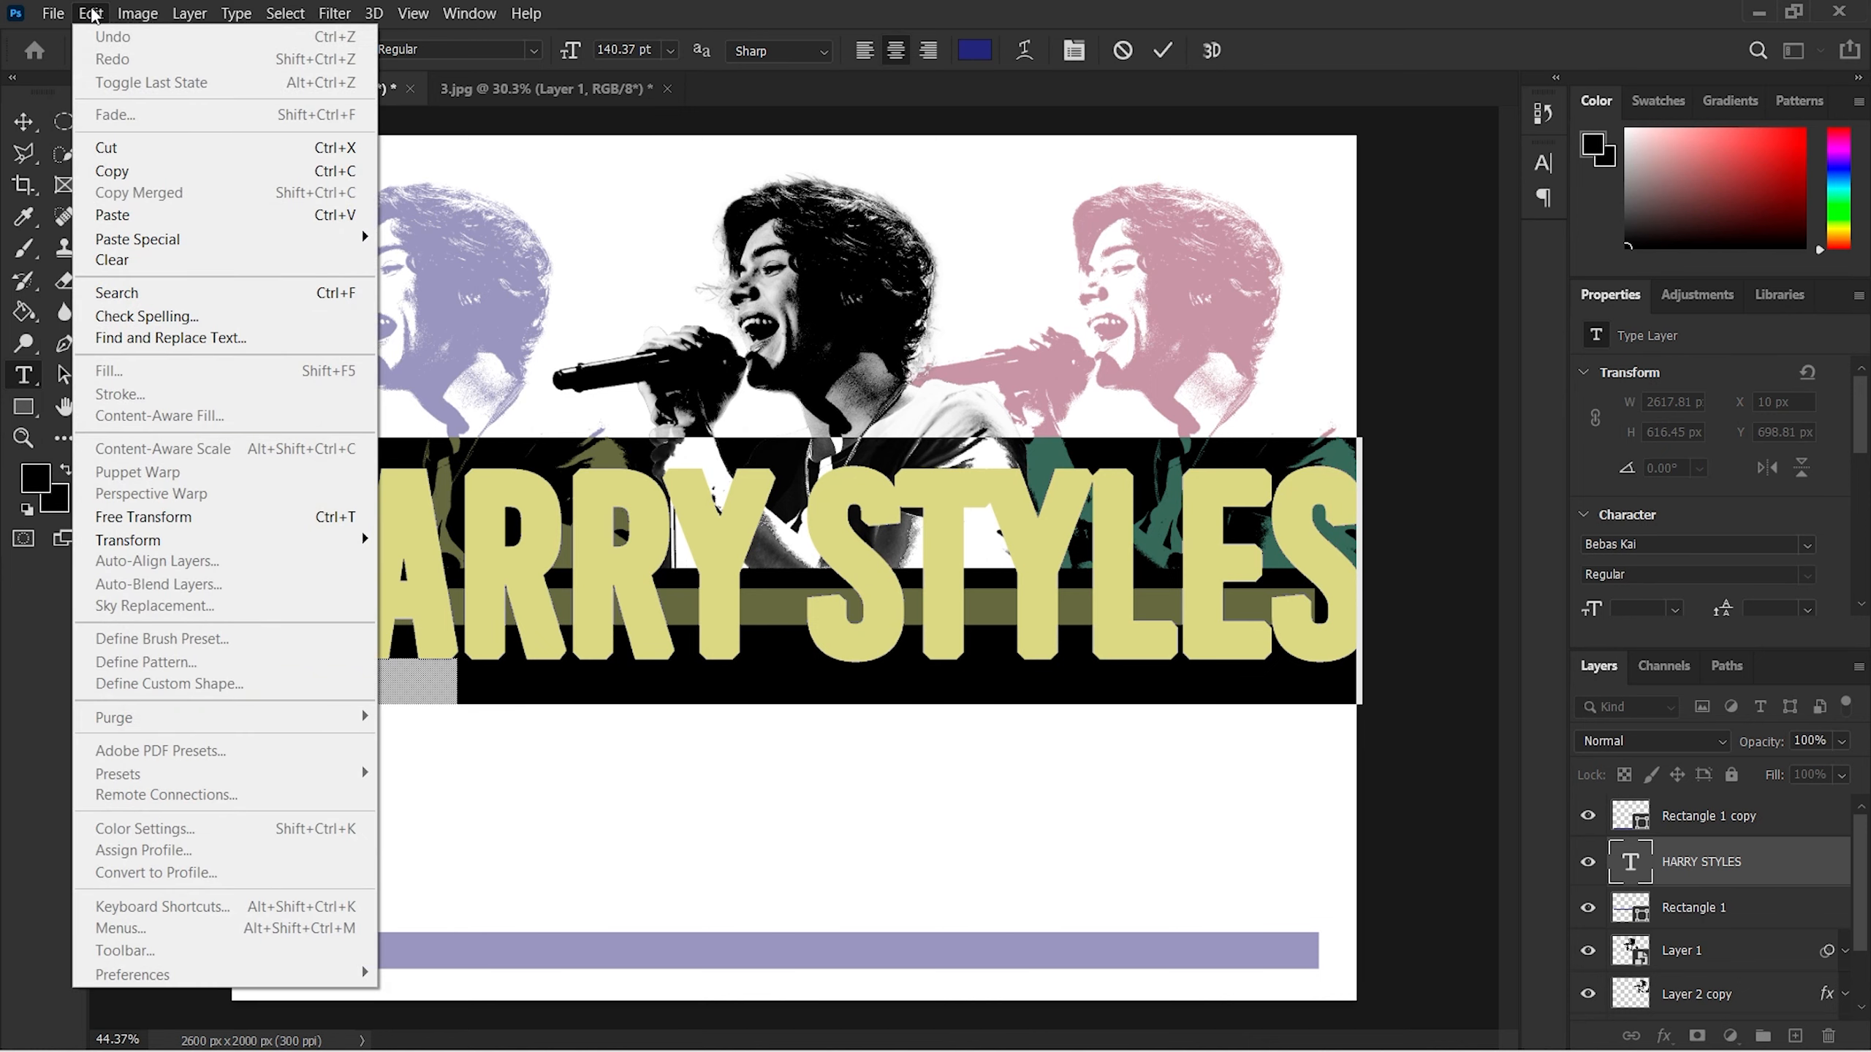
pyautogui.click(147, 517)
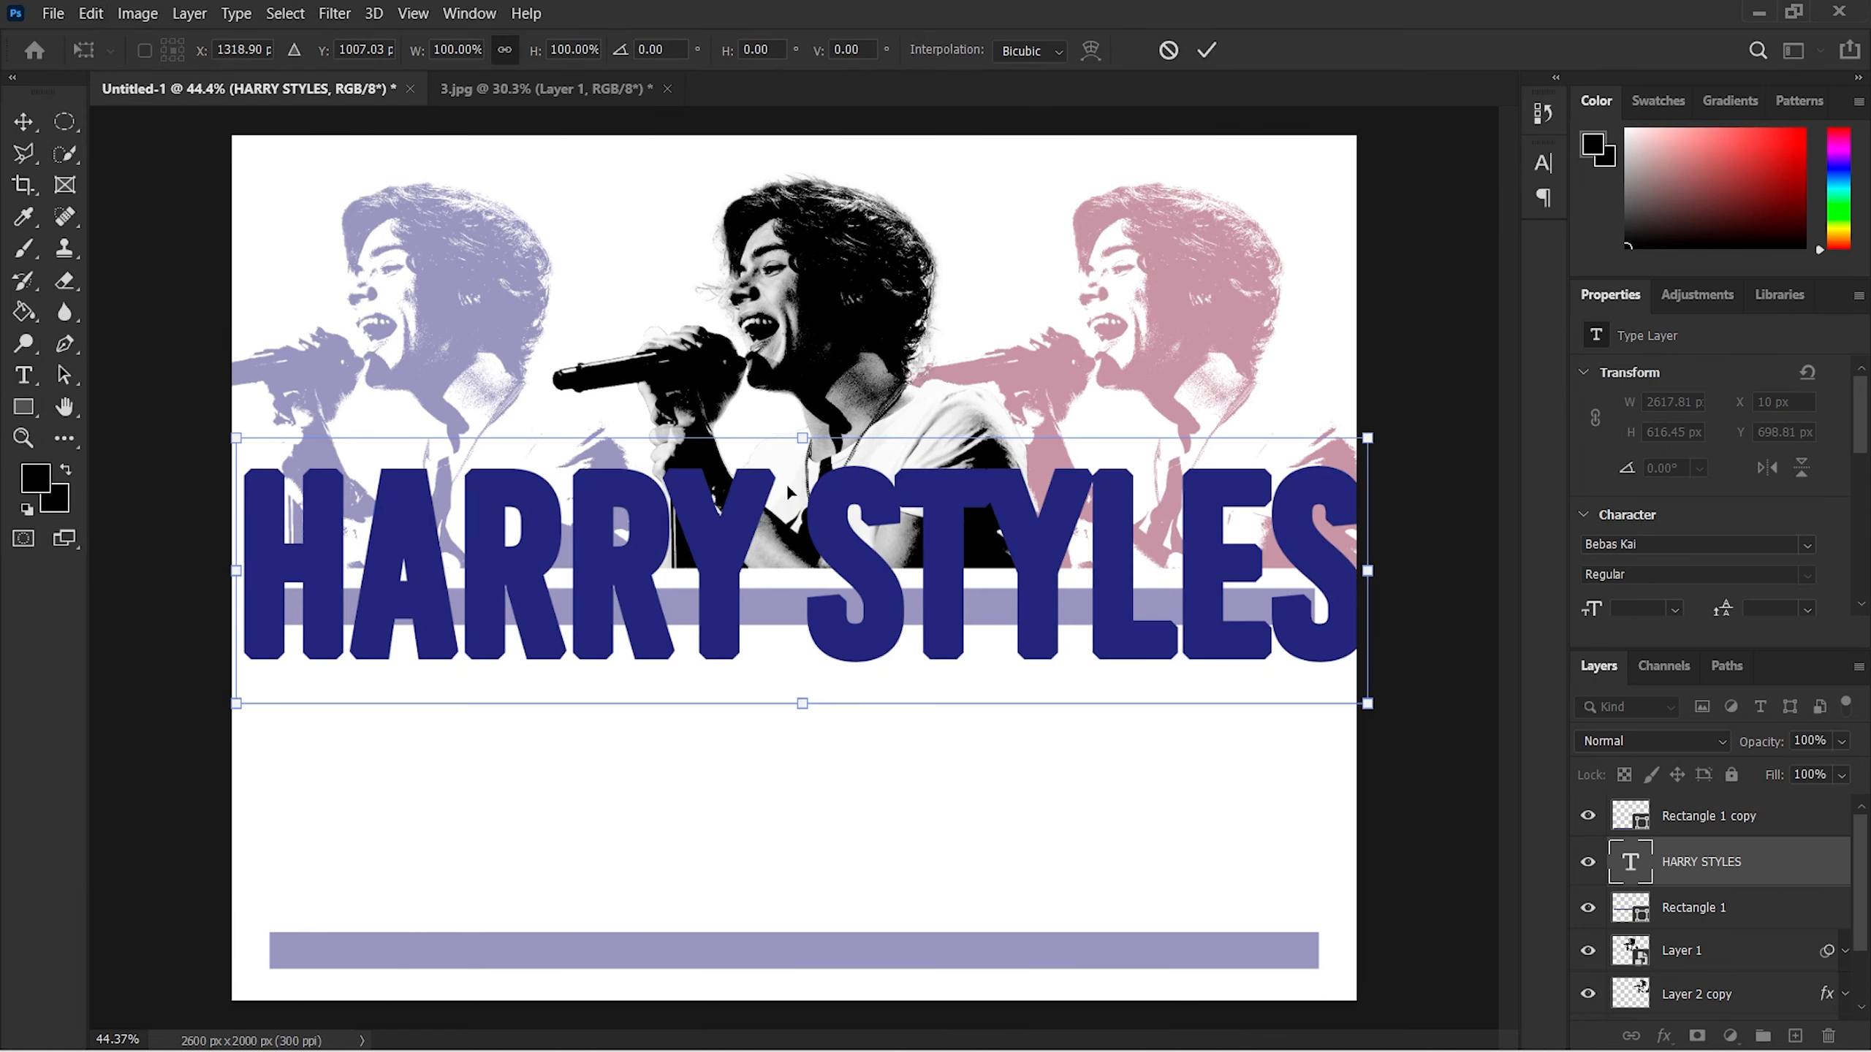
pyautogui.moveTo(1366, 435); pyautogui.dragTo(1244, 497)
pyautogui.moveTo(1111, 577); pyautogui.dragTo(1131, 759)
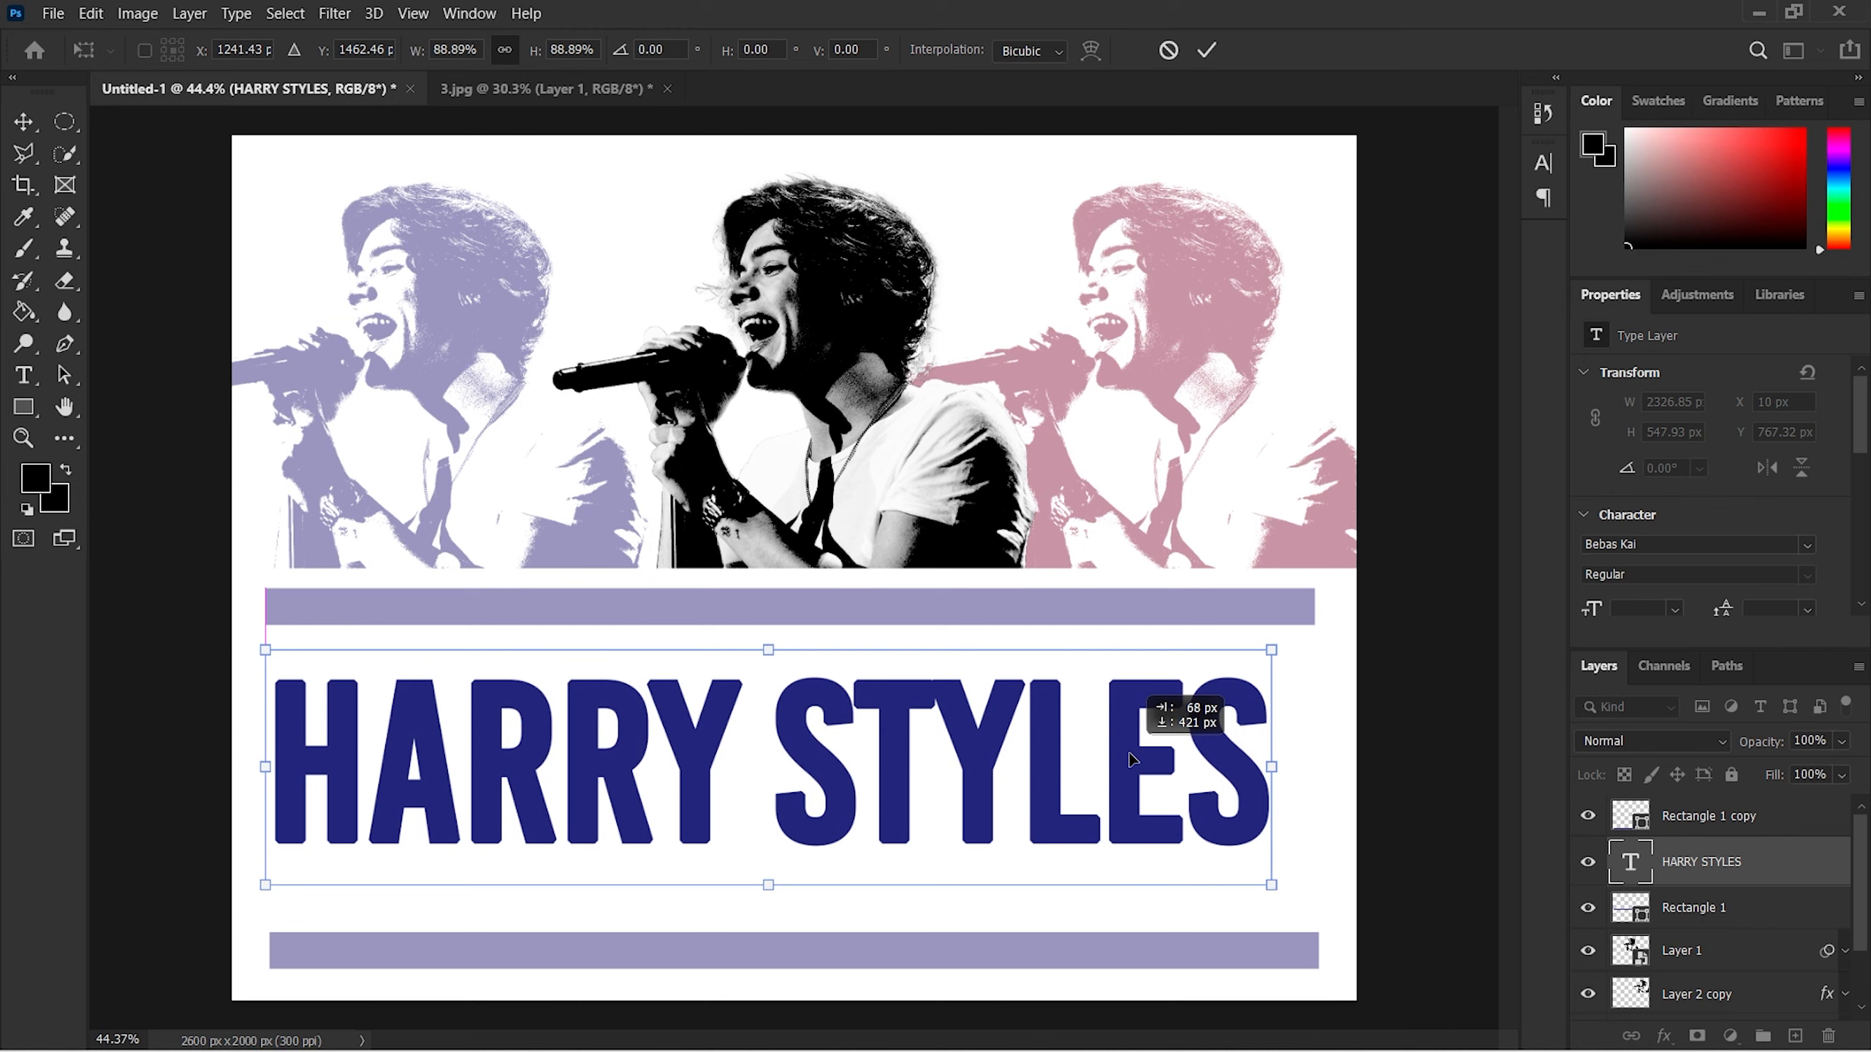
pyautogui.moveTo(1132, 759); pyautogui.dragTo(1132, 759)
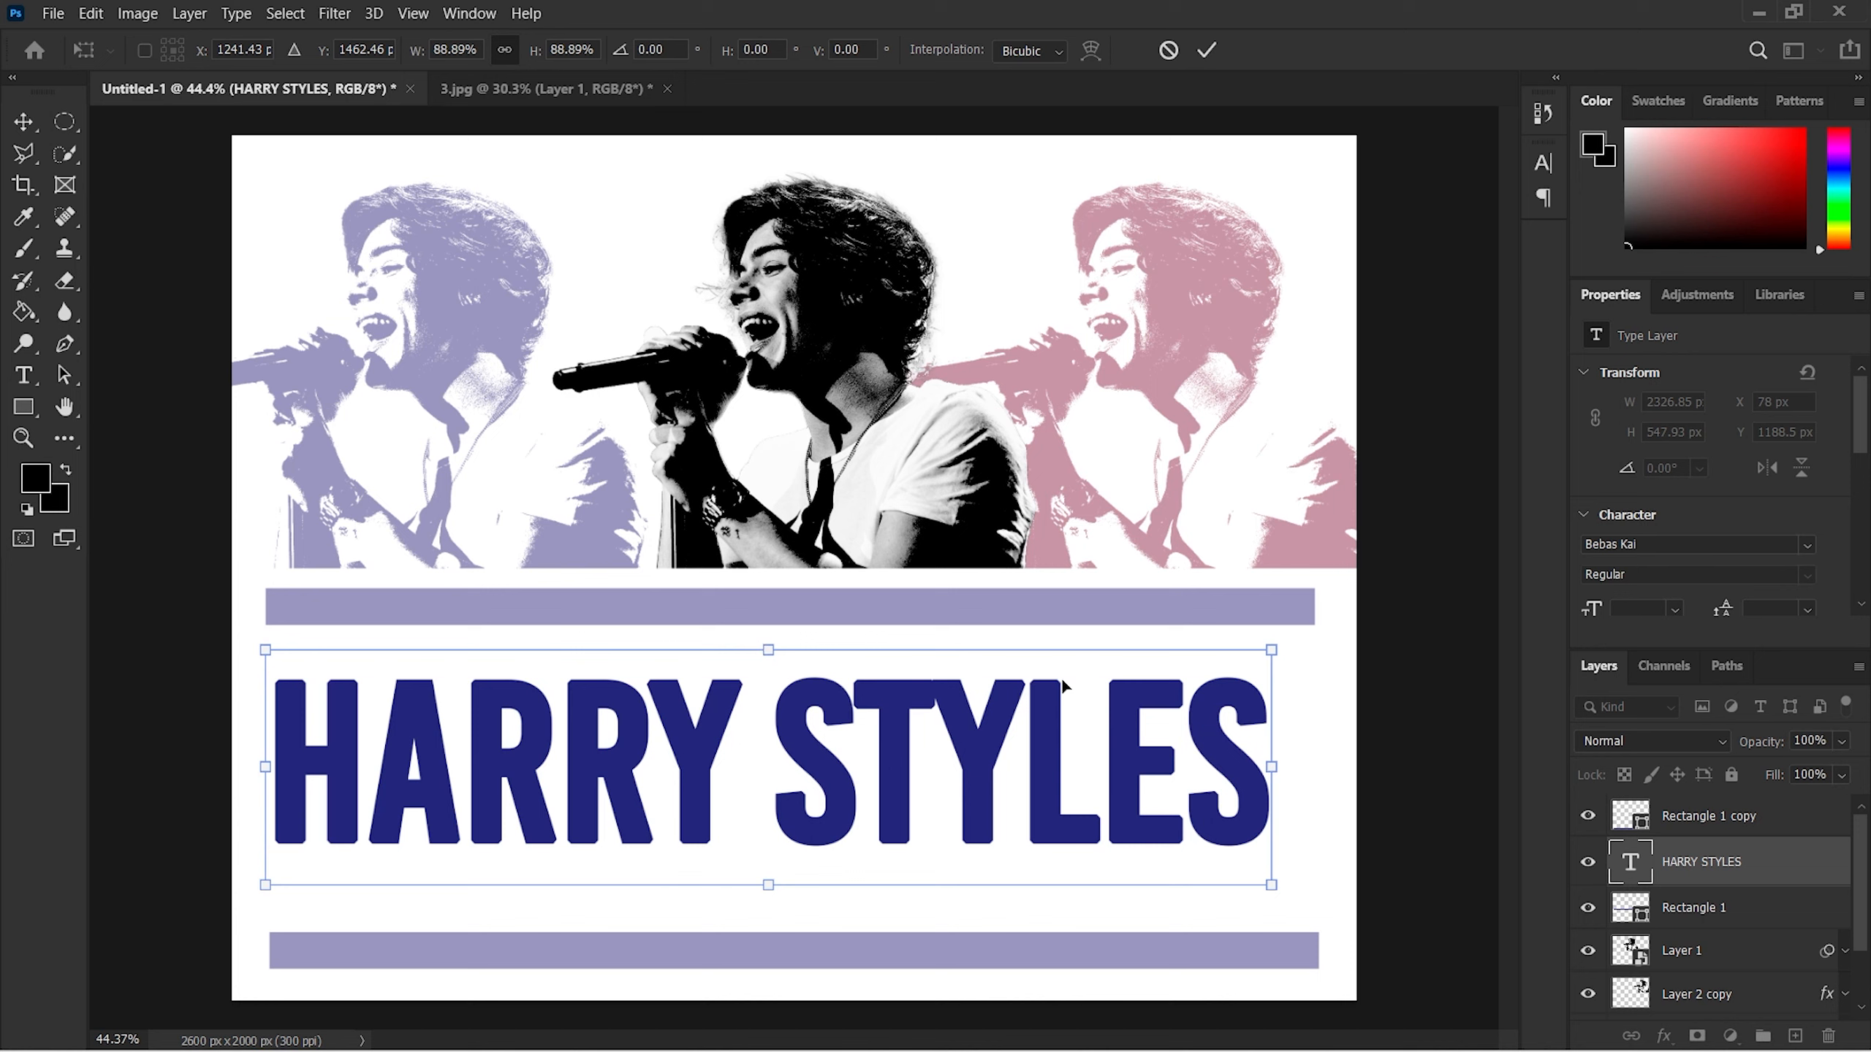
pyautogui.moveTo(1256, 654); pyautogui.dragTo(1247, 663)
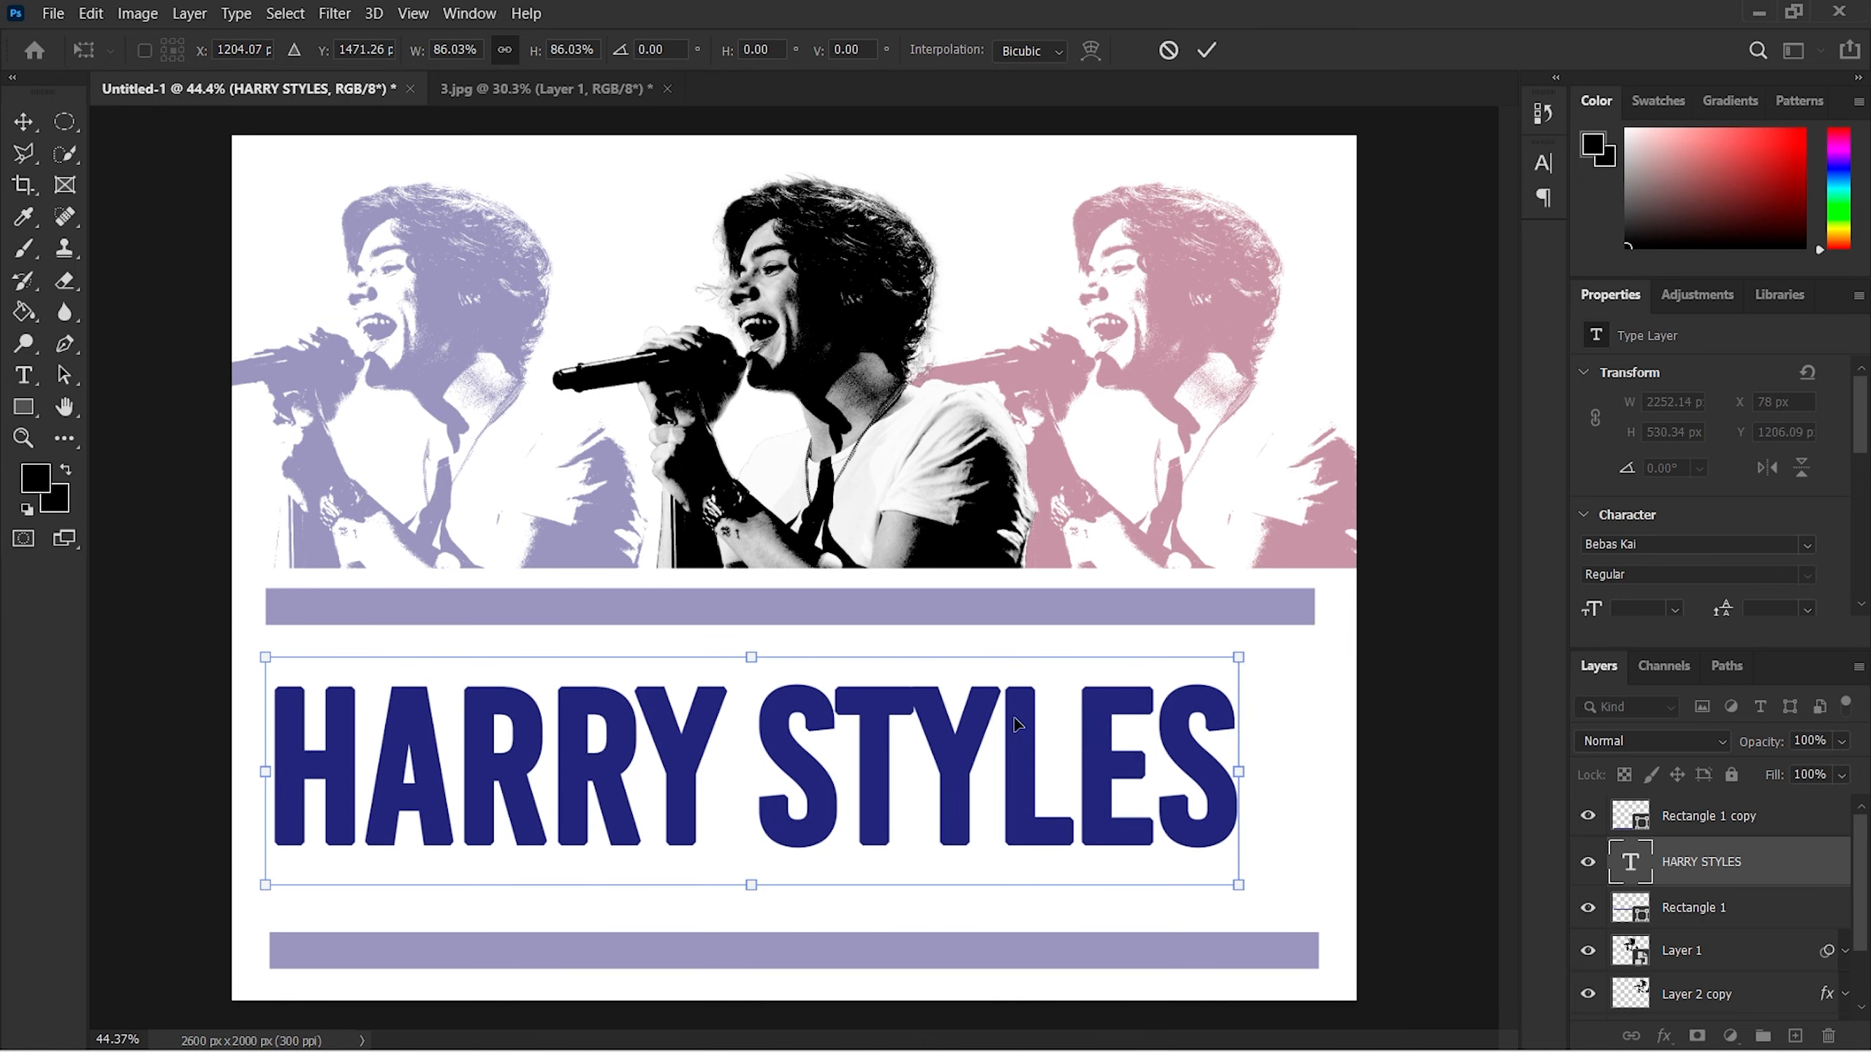
pyautogui.click(1206, 50)
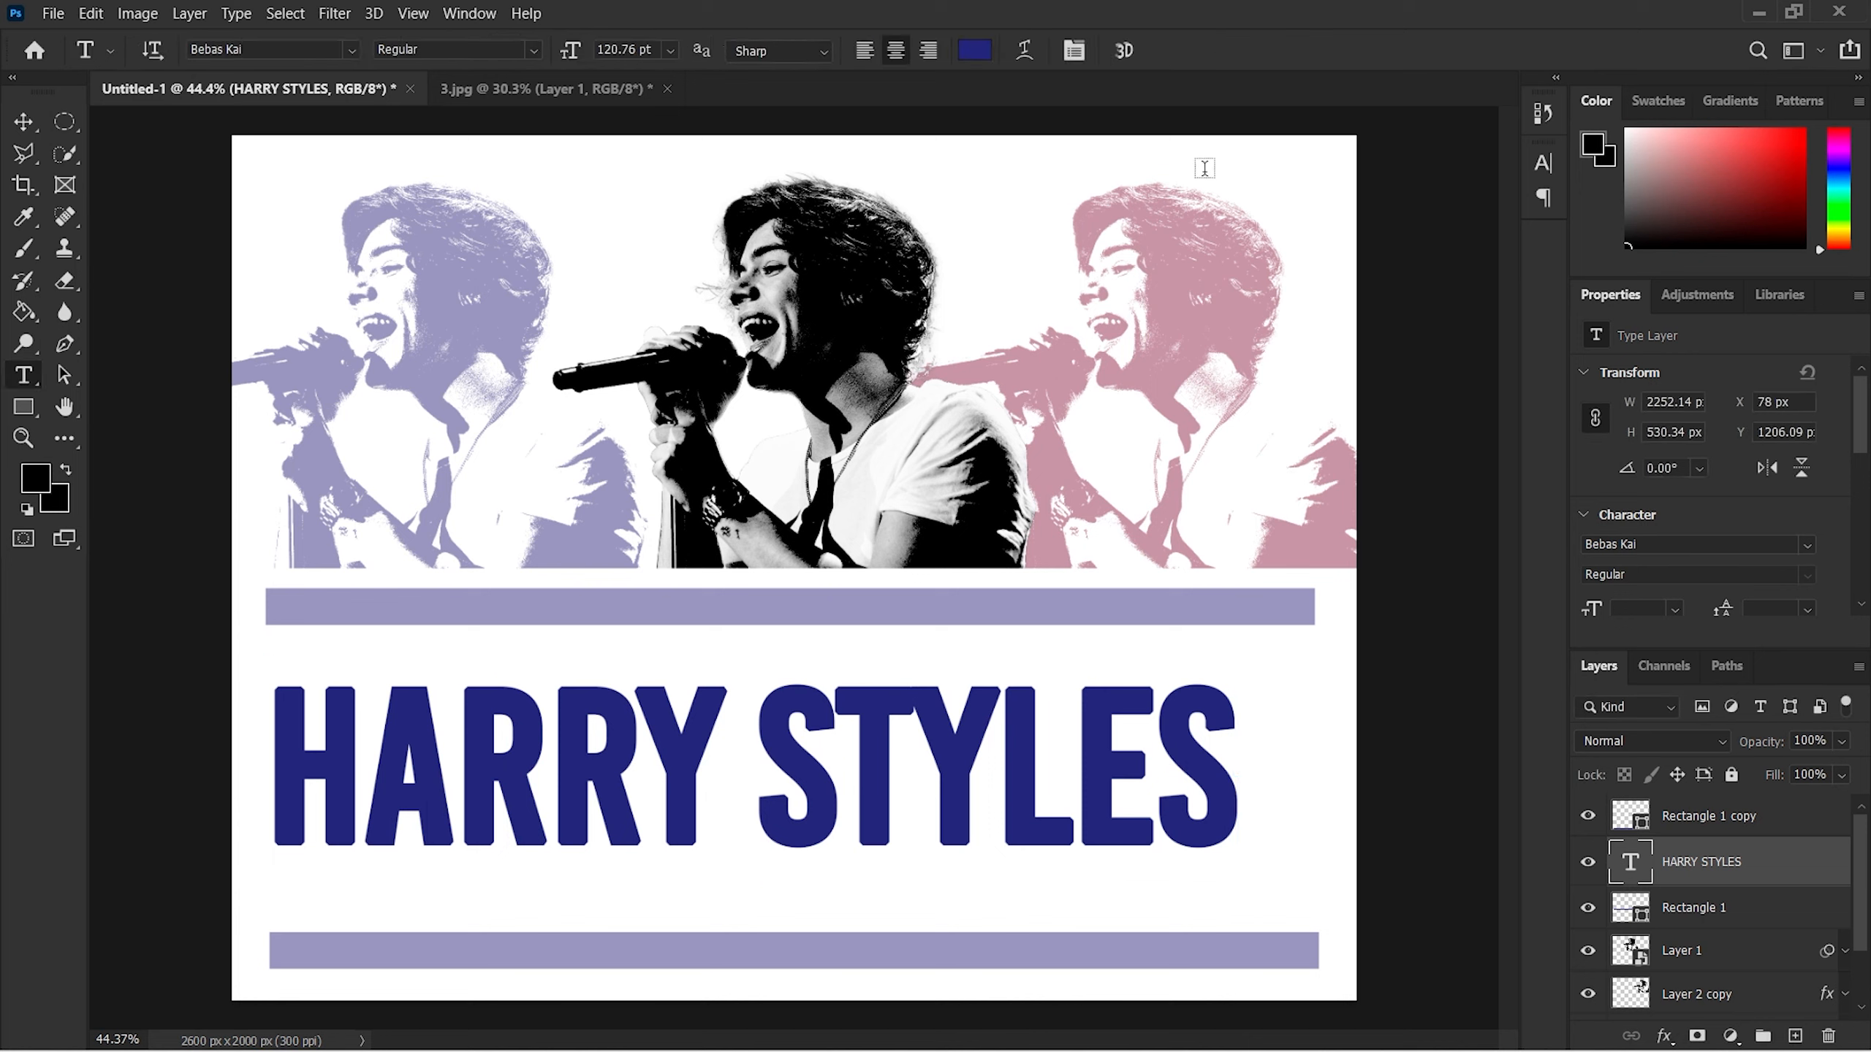
# Step: Remove Faux Bold from the word STYLES so only HARRY stays bold
pyautogui.moveTo(1225, 750); pyautogui.dragTo(789, 758)
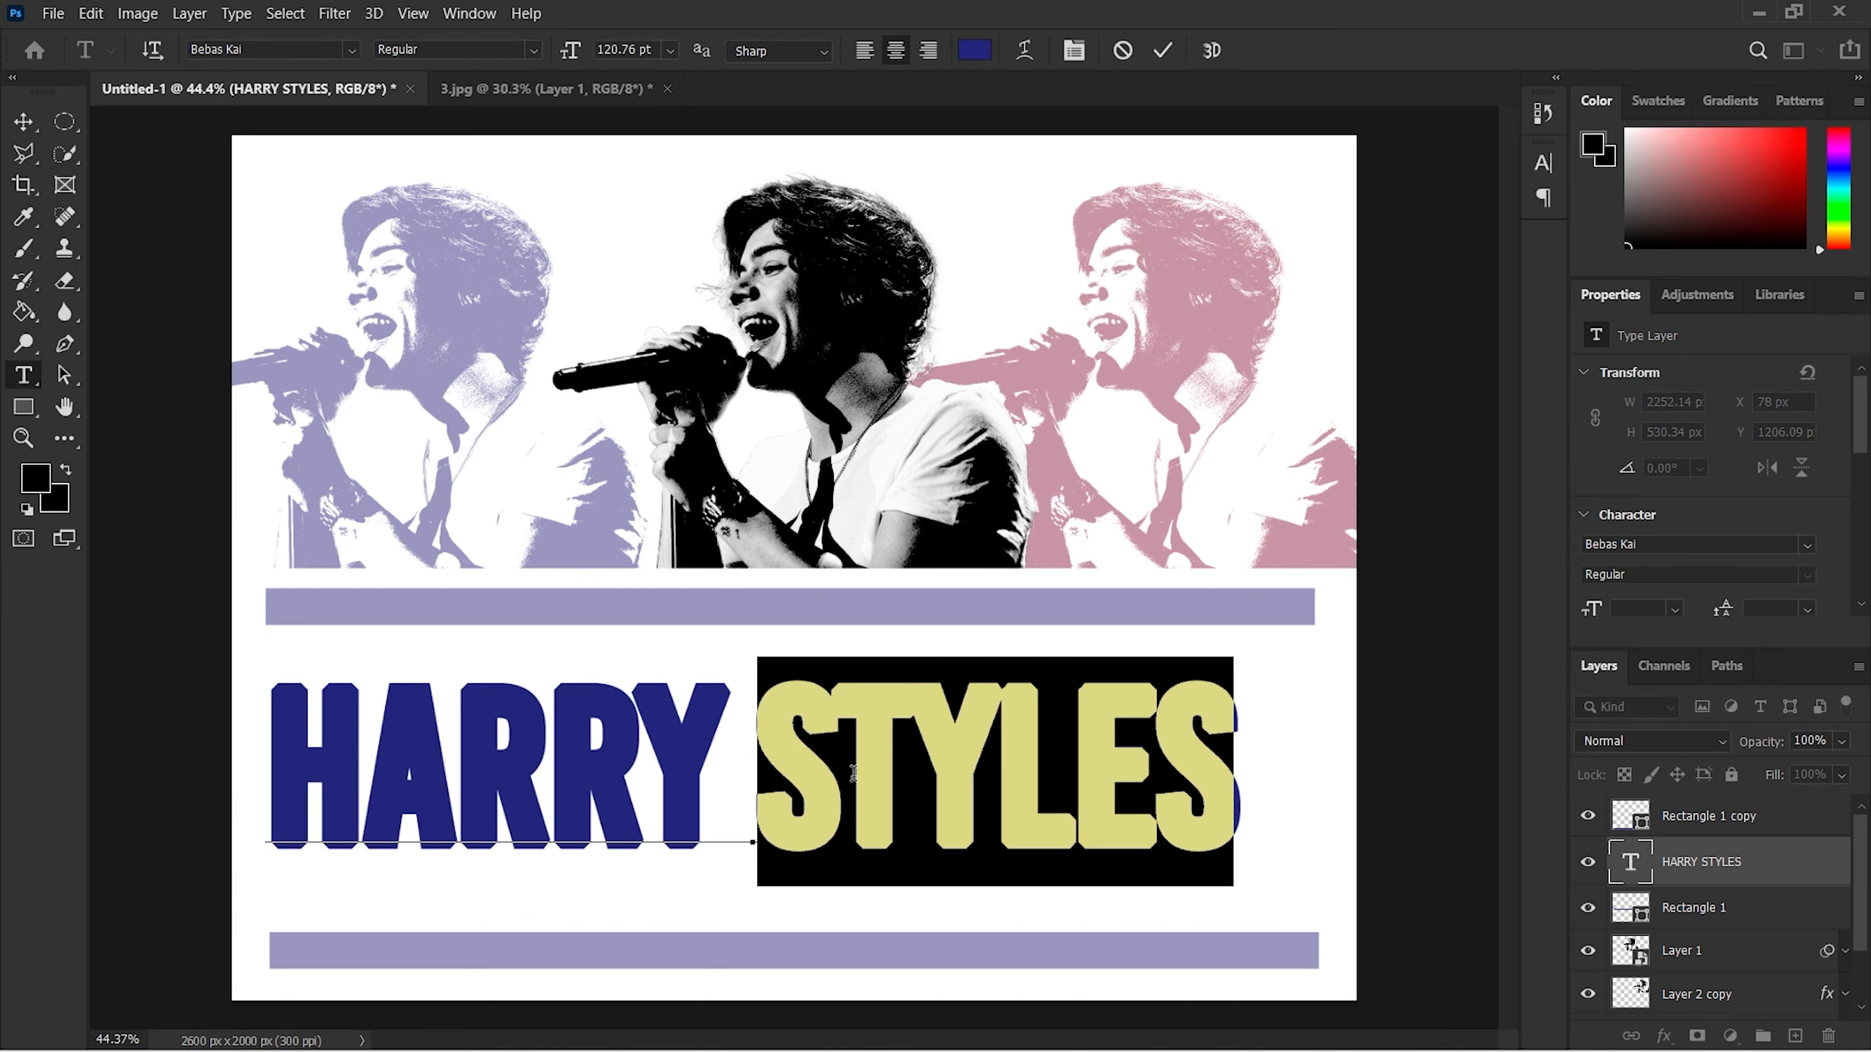
pyautogui.click(1072, 51)
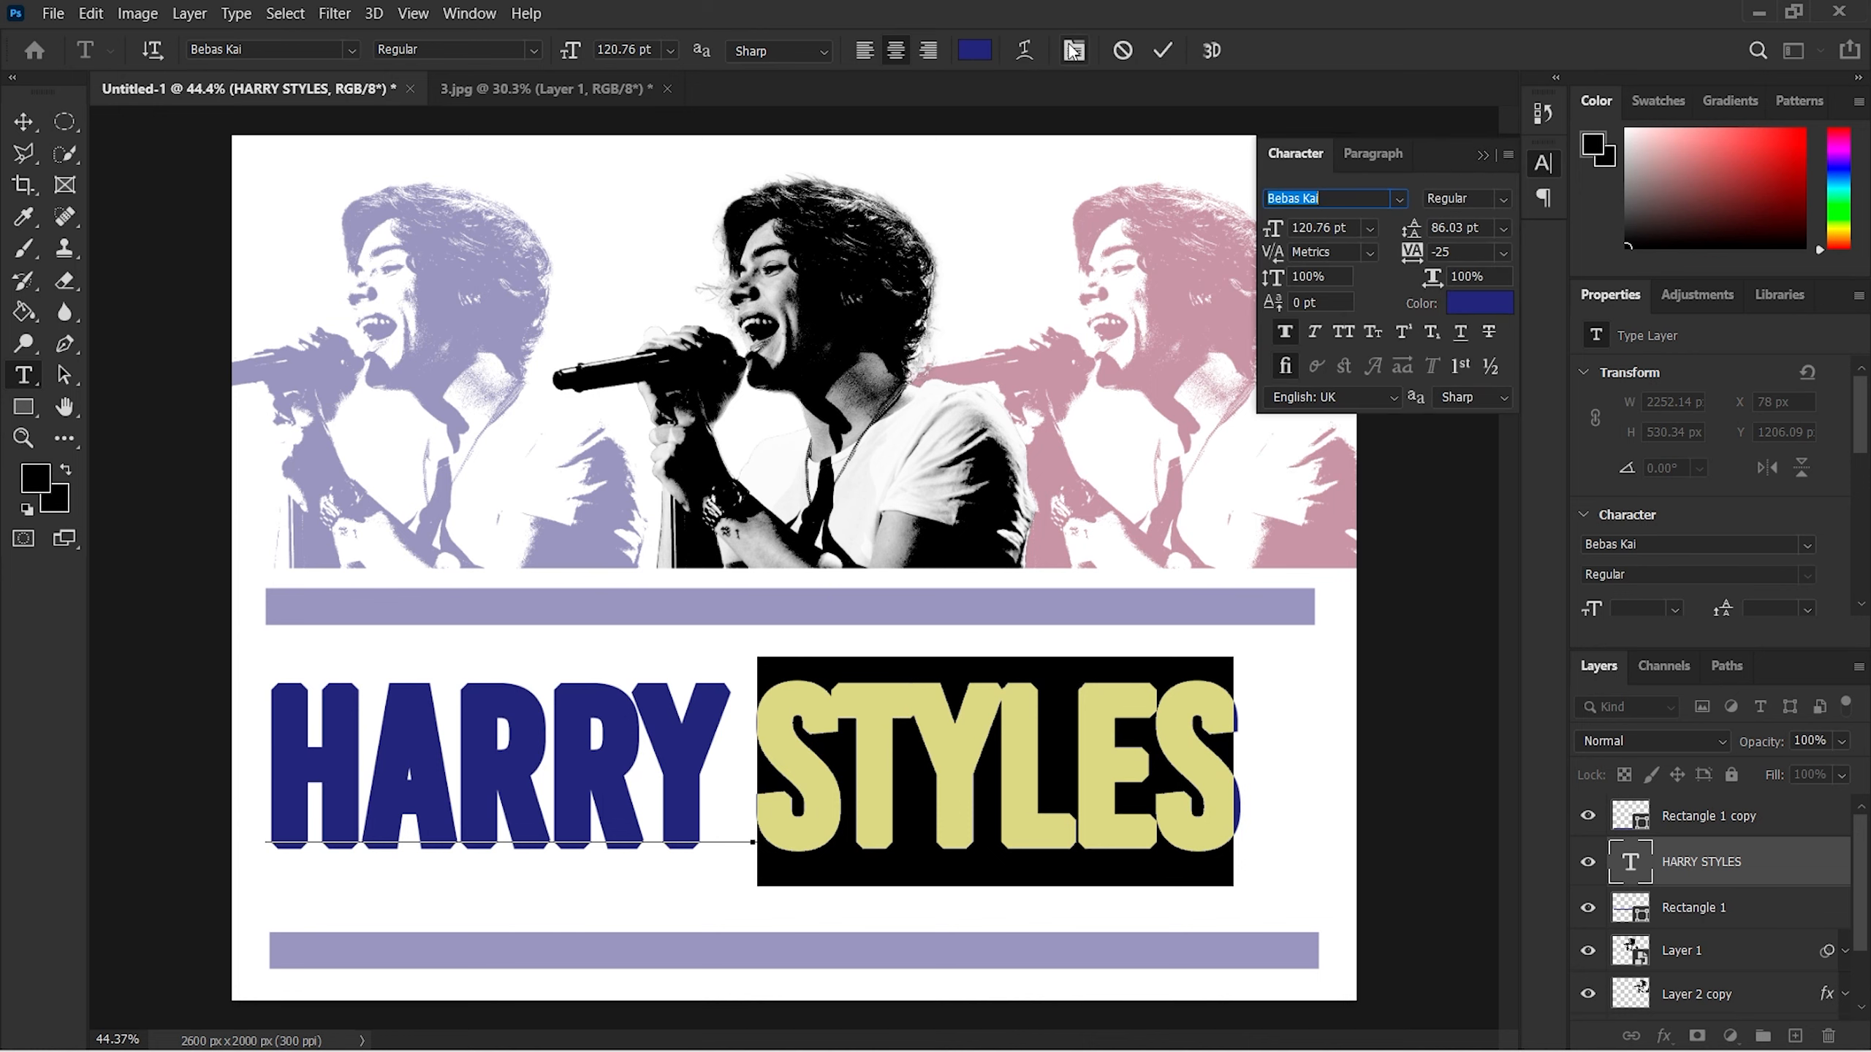
pyautogui.click(1401, 200)
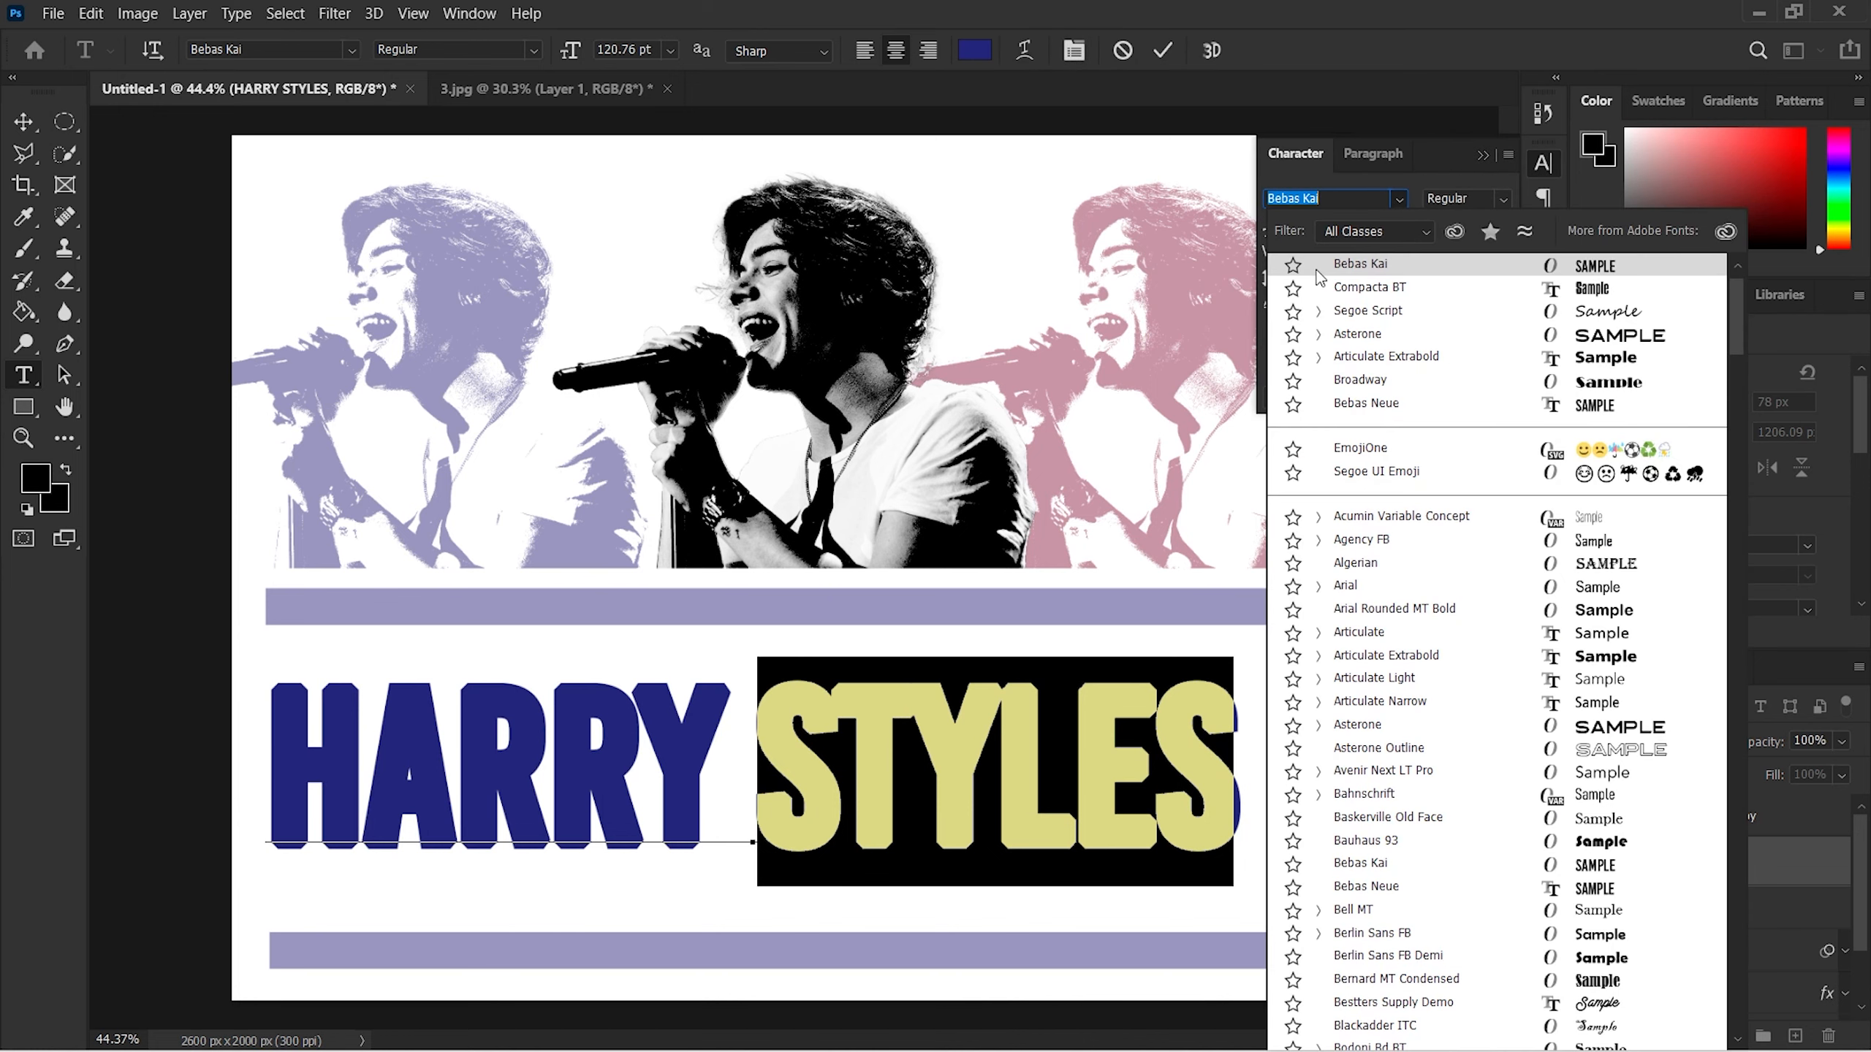
pyautogui.click(1399, 200)
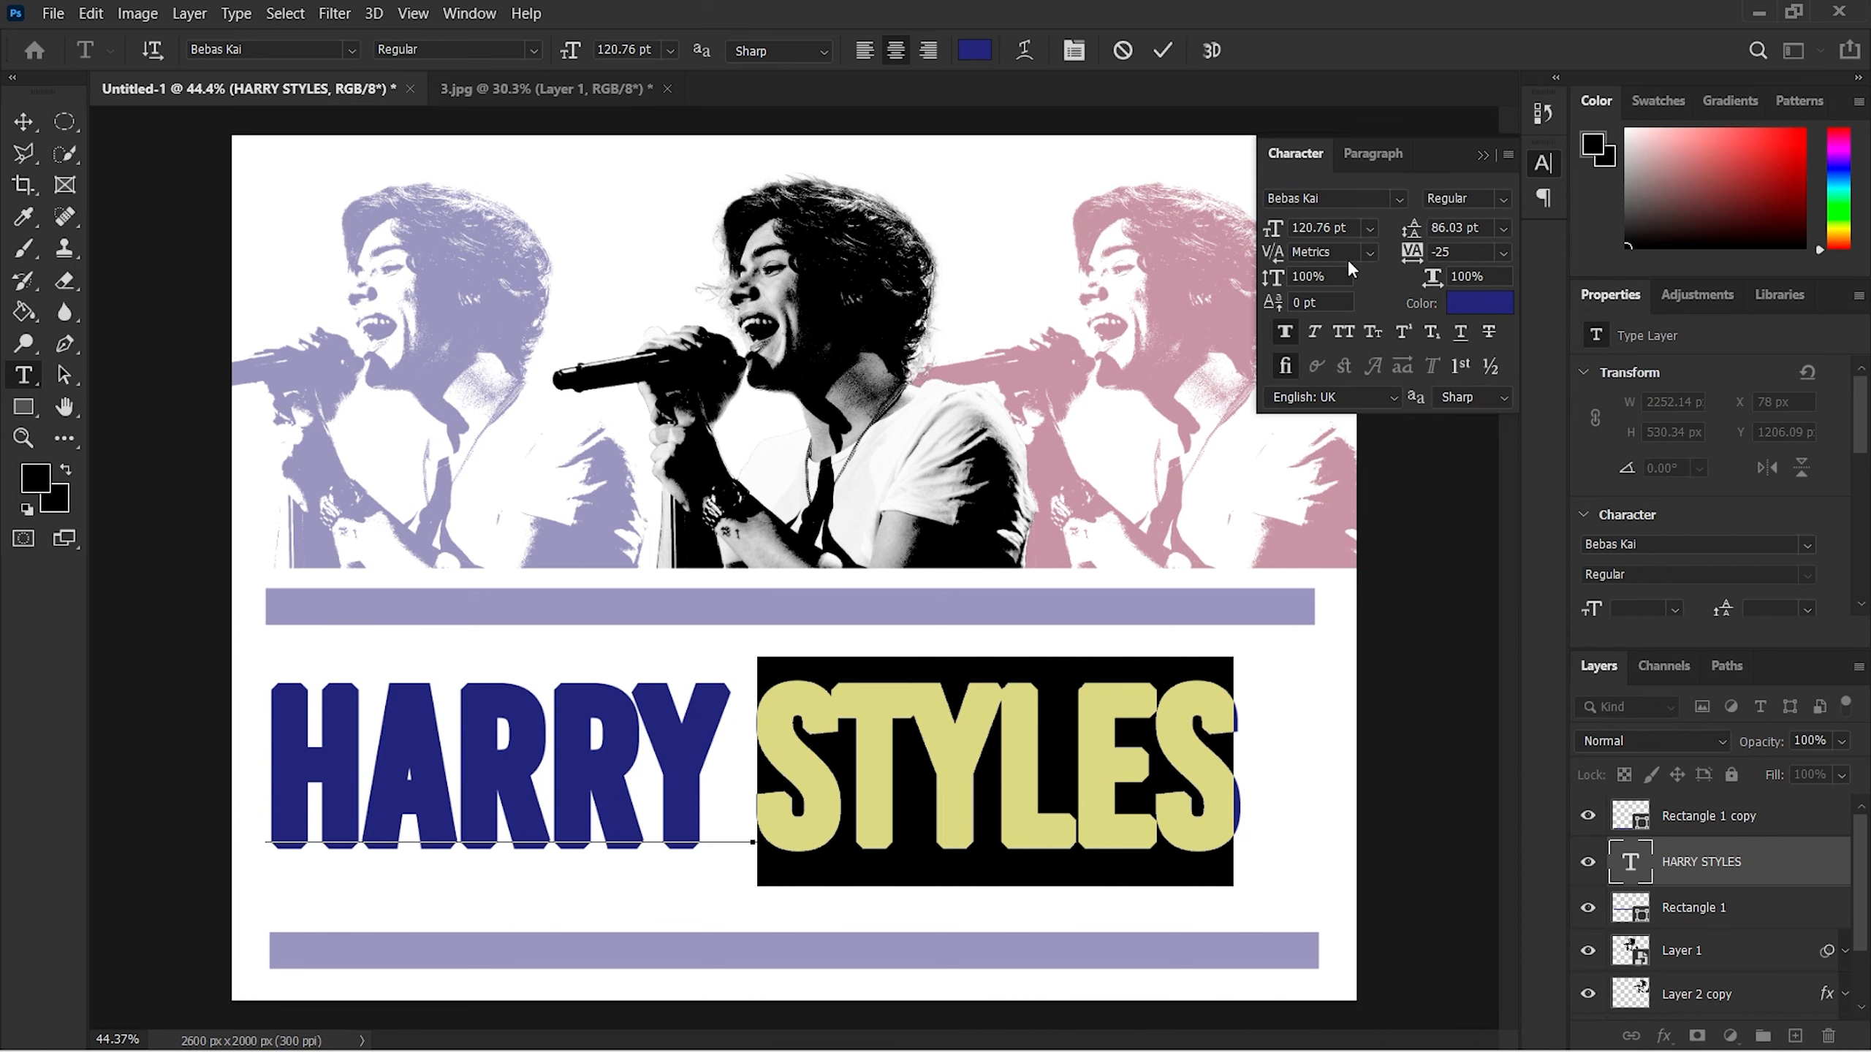
pyautogui.click(1282, 336)
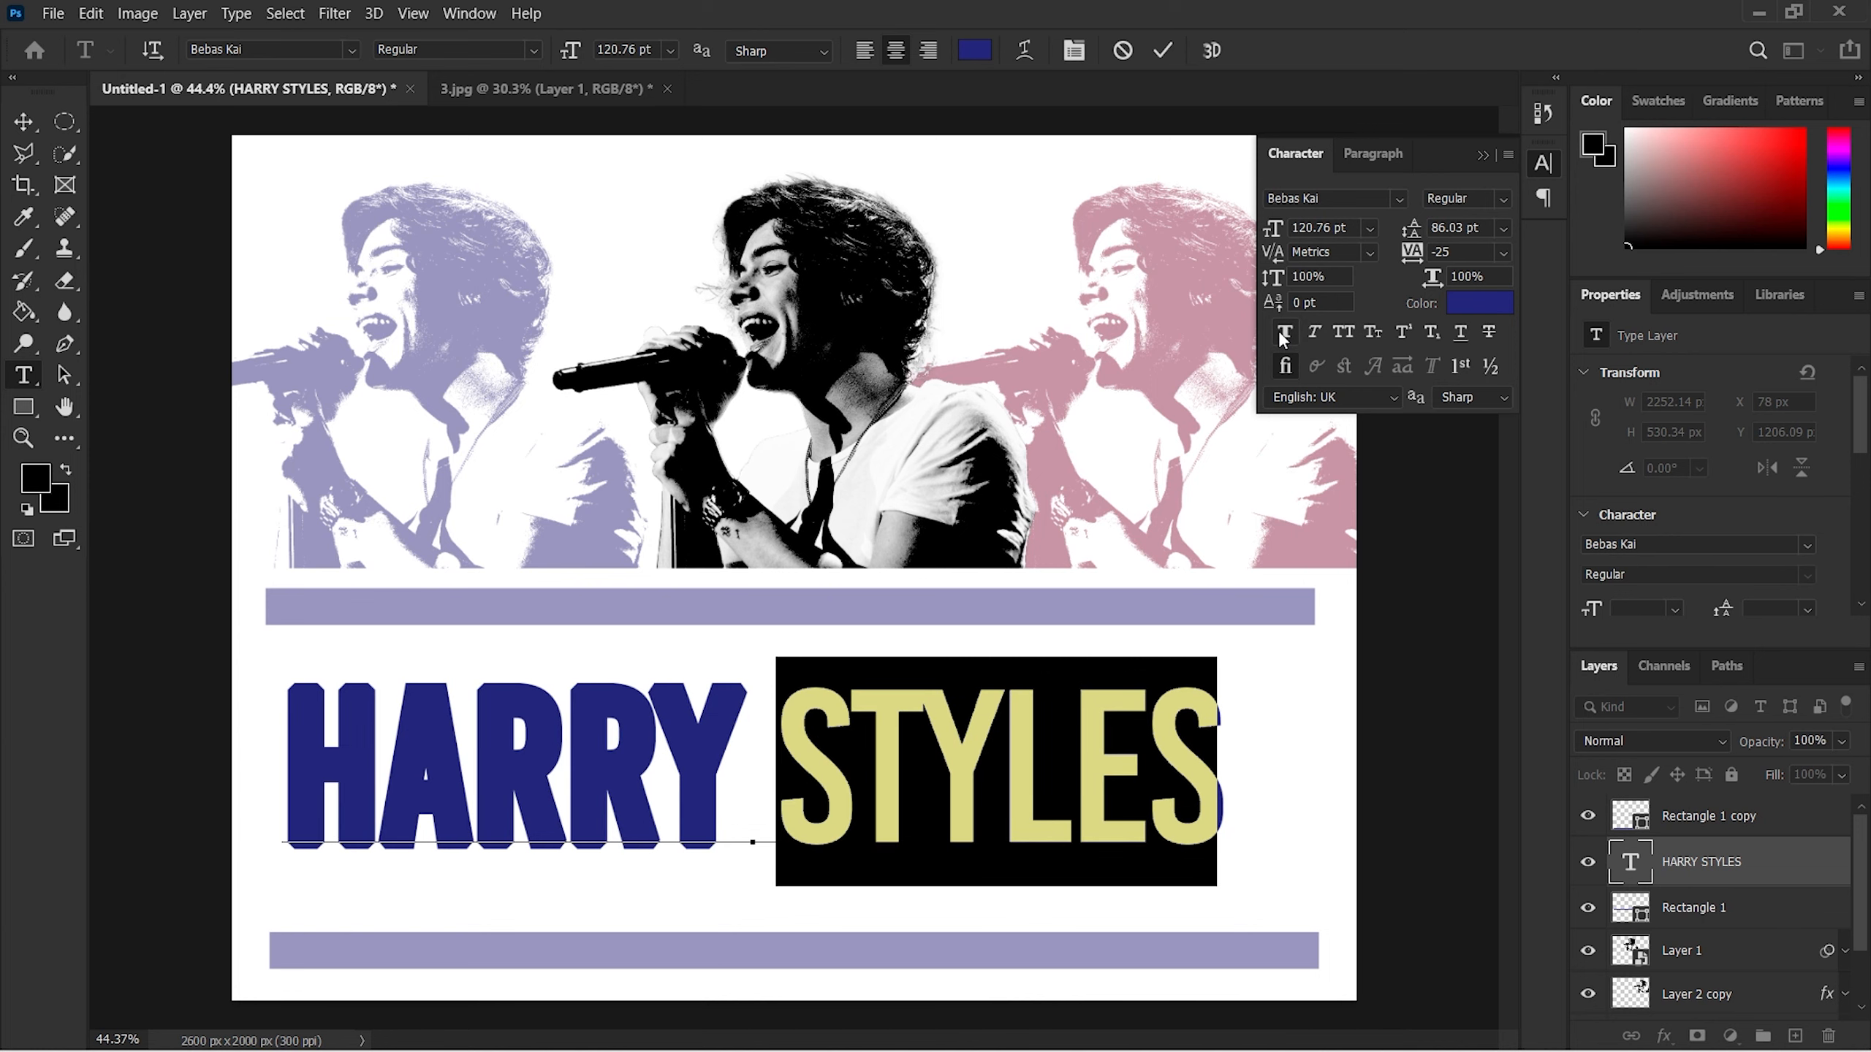
pyautogui.click(1483, 155)
pyautogui.click(1163, 51)
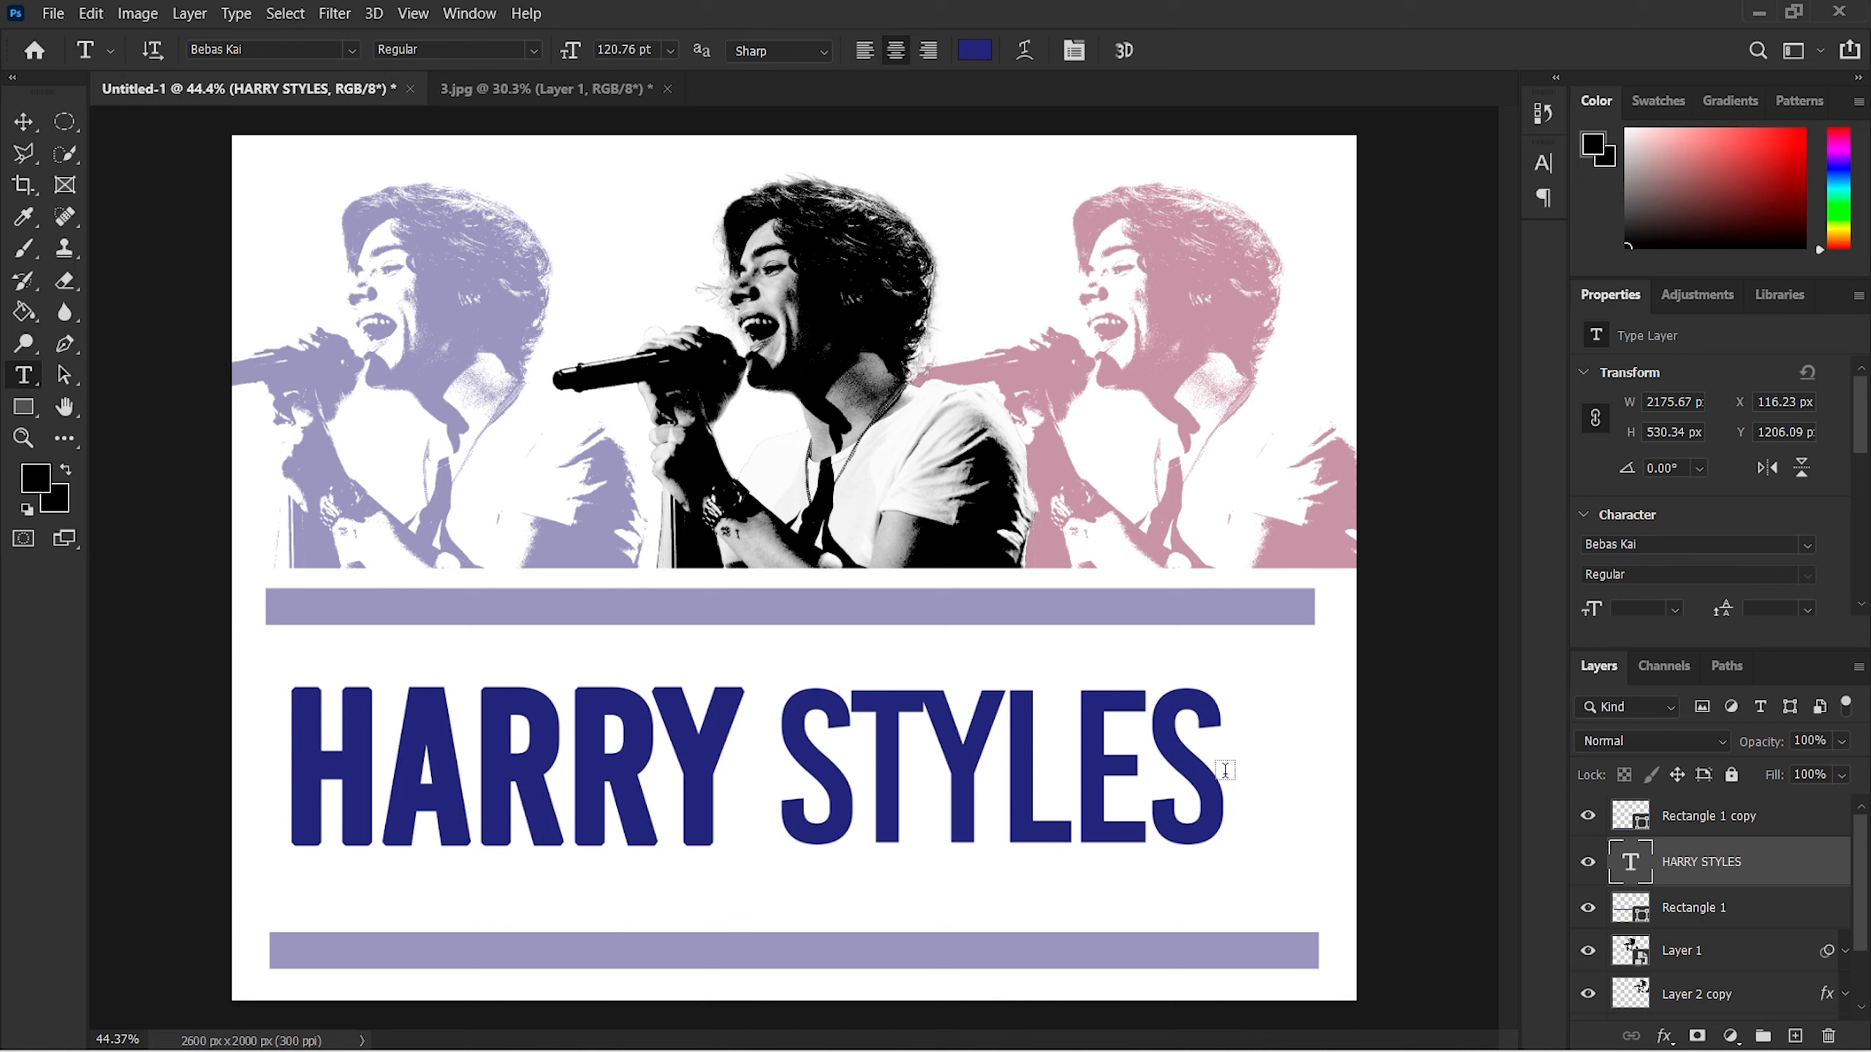
# Step: Shift the HARRY STYLES title left to start near the bars' left end, and lower the upper bar to just above it
pyautogui.click(29, 121)
pyautogui.moveTo(593, 719); pyautogui.dragTo(582, 724)
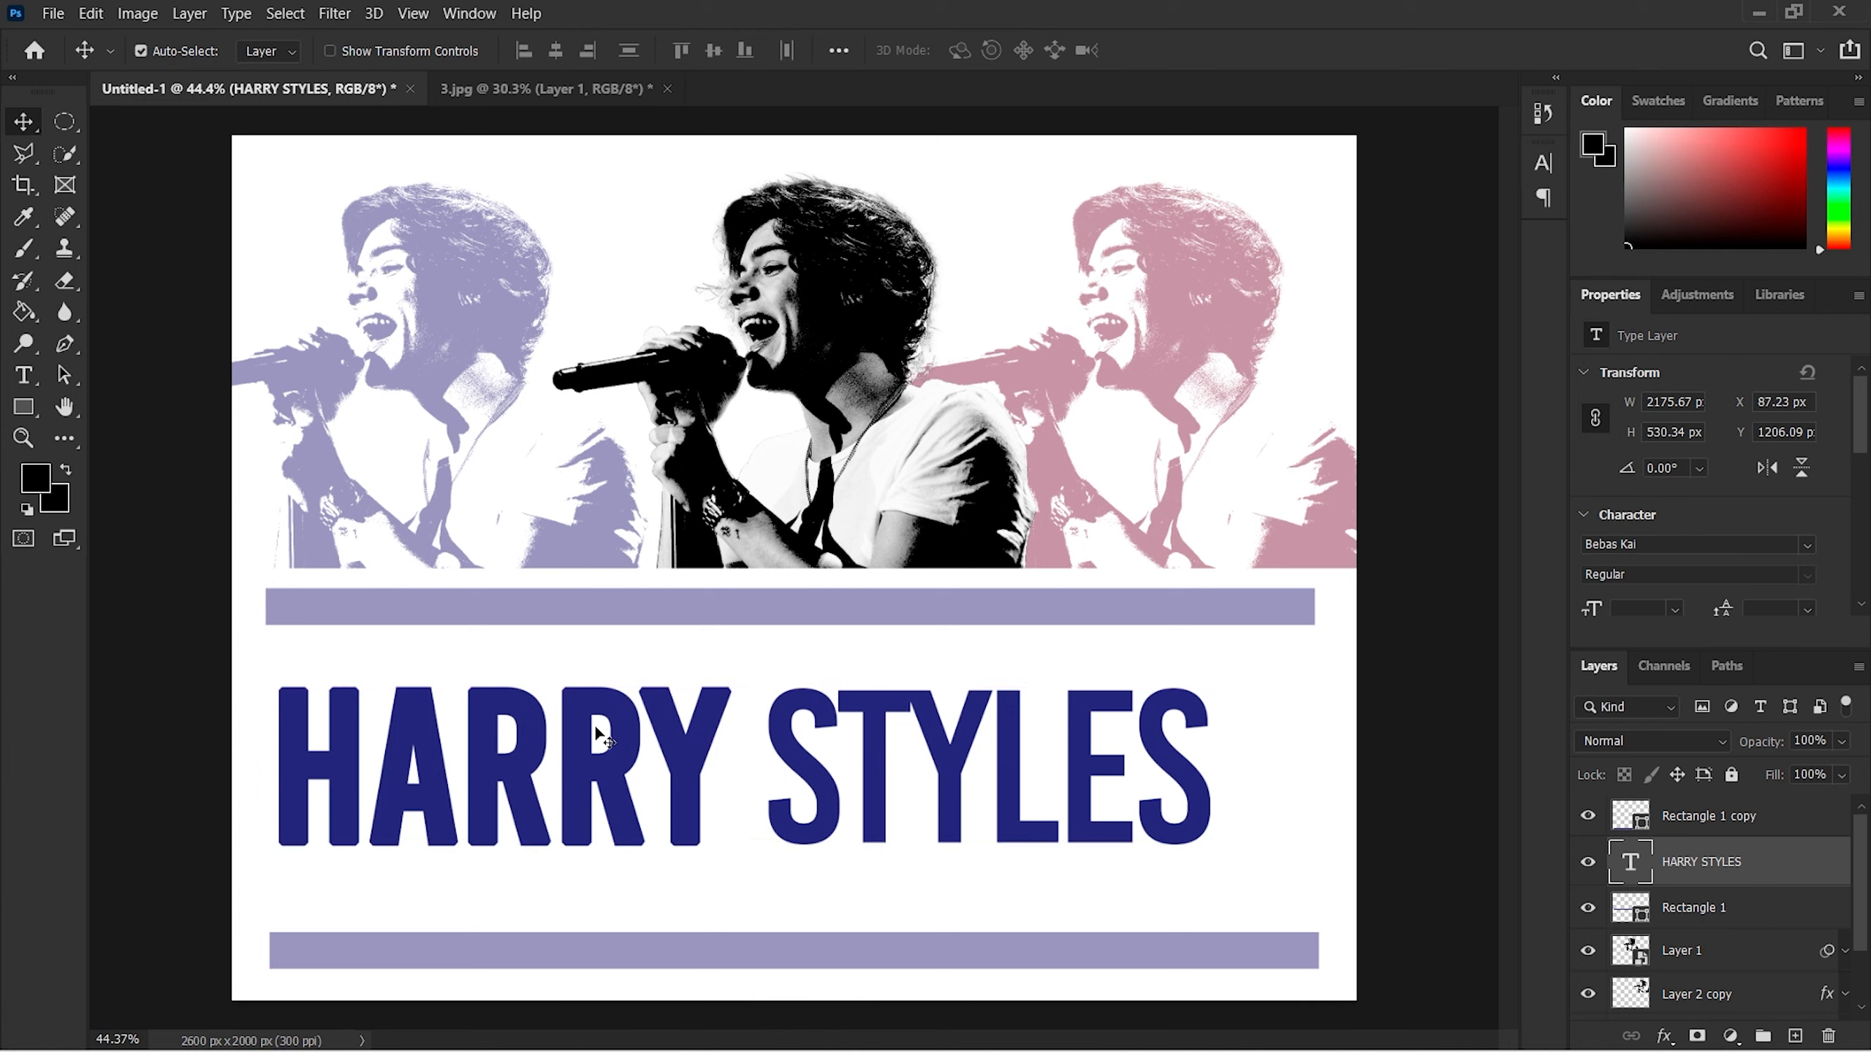
pyautogui.moveTo(797, 602); pyautogui.dragTo(792, 652)
pyautogui.click(796, 749)
pyautogui.moveTo(793, 753); pyautogui.dragTo(792, 754)
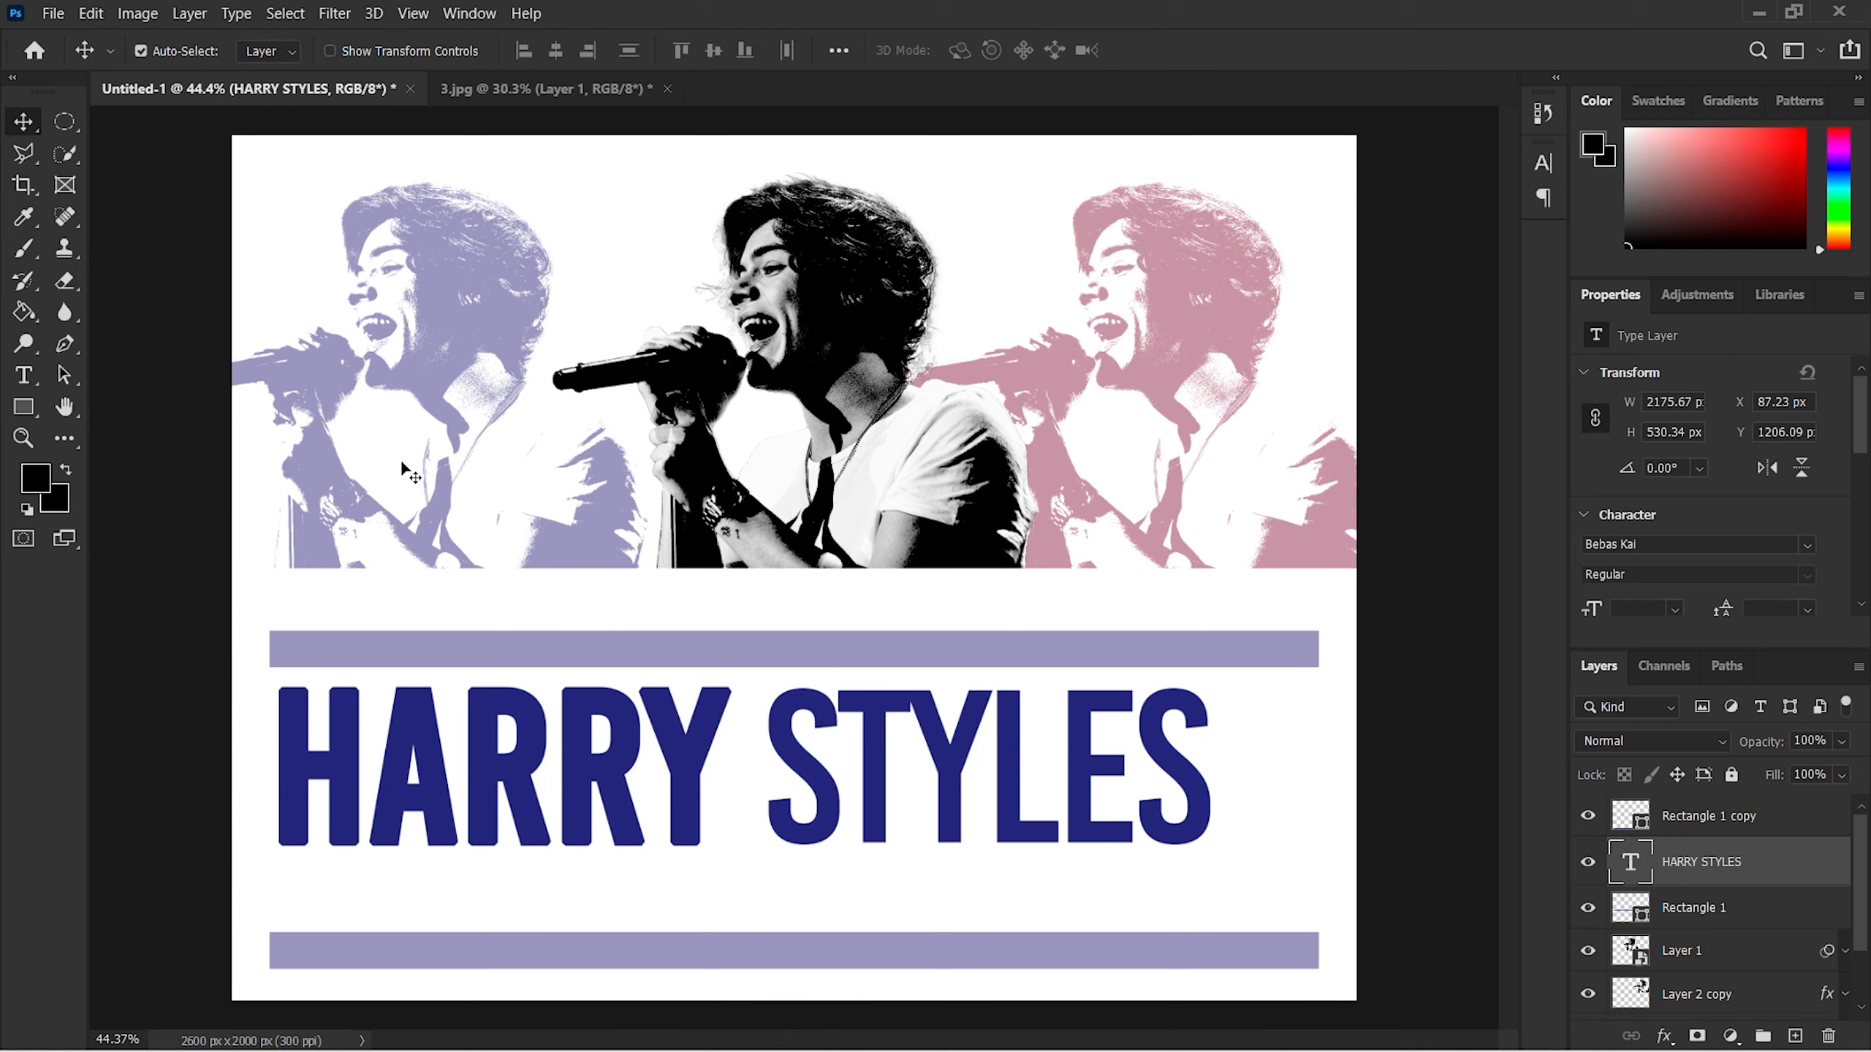
# Step: Copy LIVE ON TOUR from the Sublime Text notes and paste it as a new text layer over the singers
pyautogui.click(24, 377)
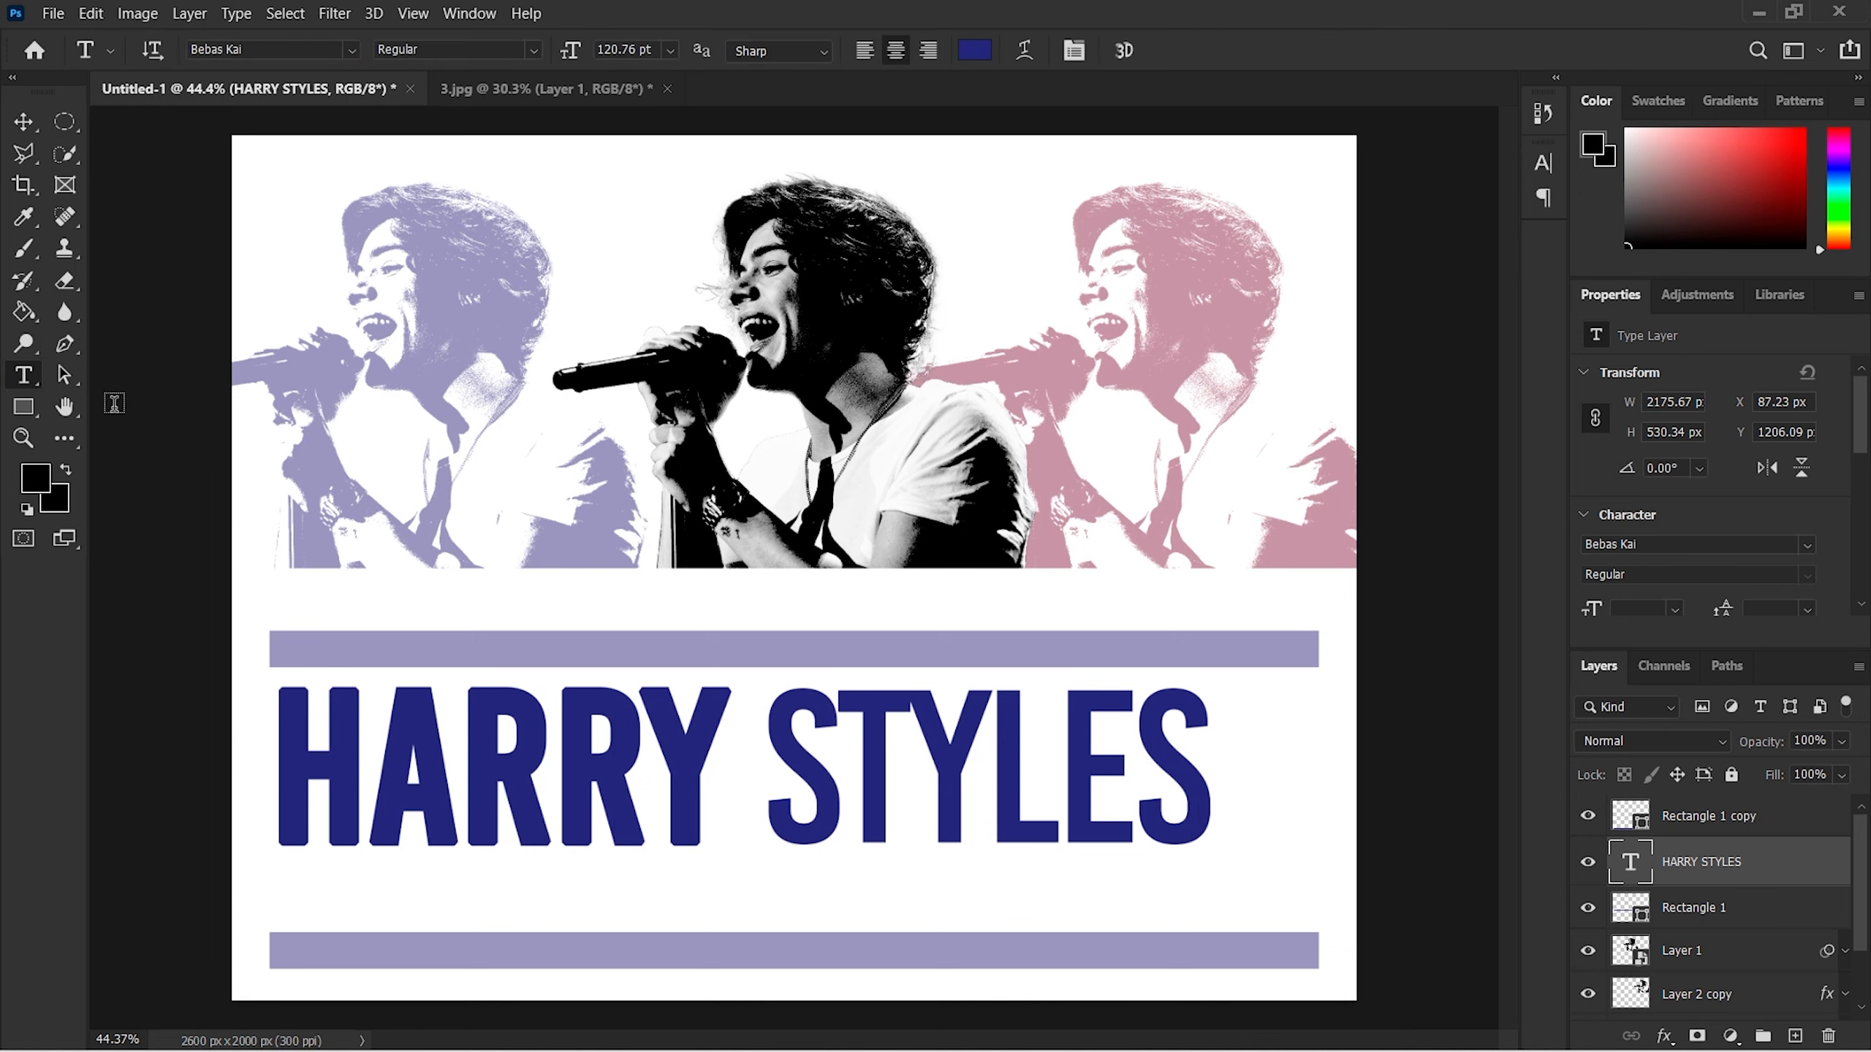
pyautogui.click(800, 440)
pyautogui.hotkey('alt', 'Tab')
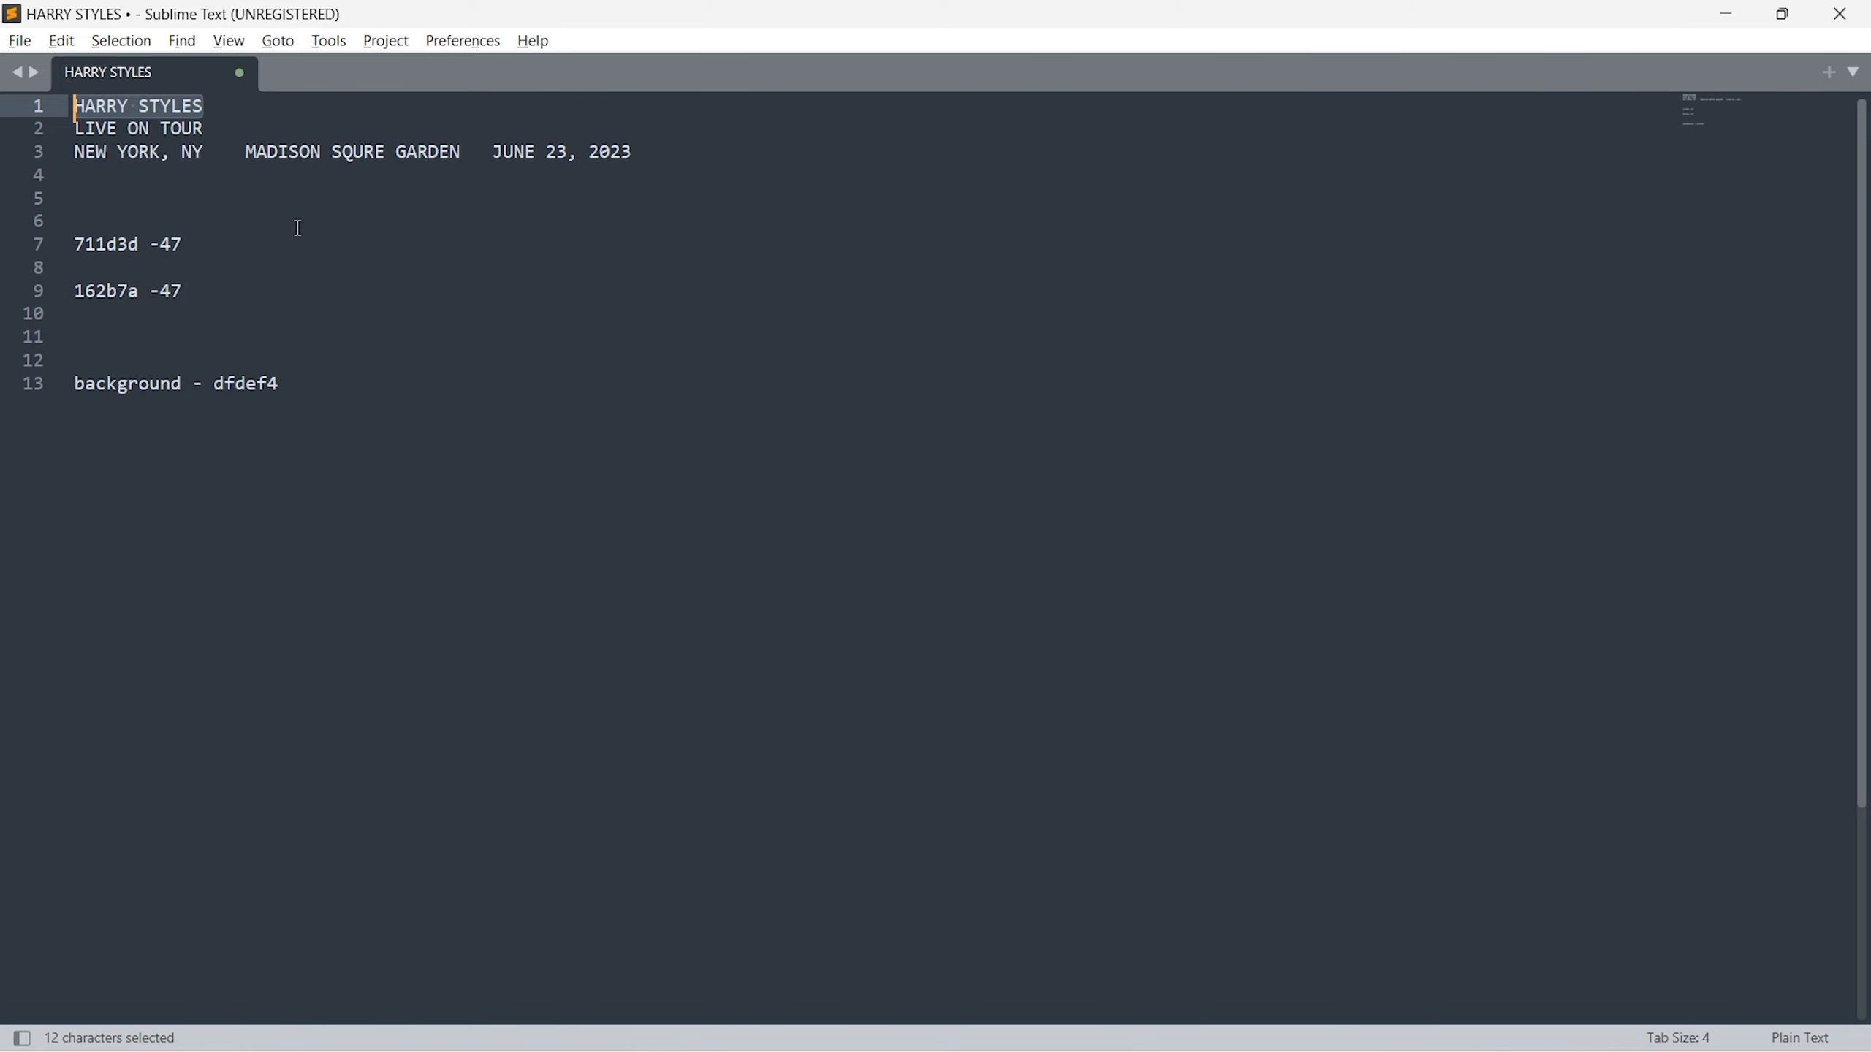
pyautogui.moveTo(208, 129); pyautogui.dragTo(73, 131)
pyautogui.hotkey('ctrl', 'c')
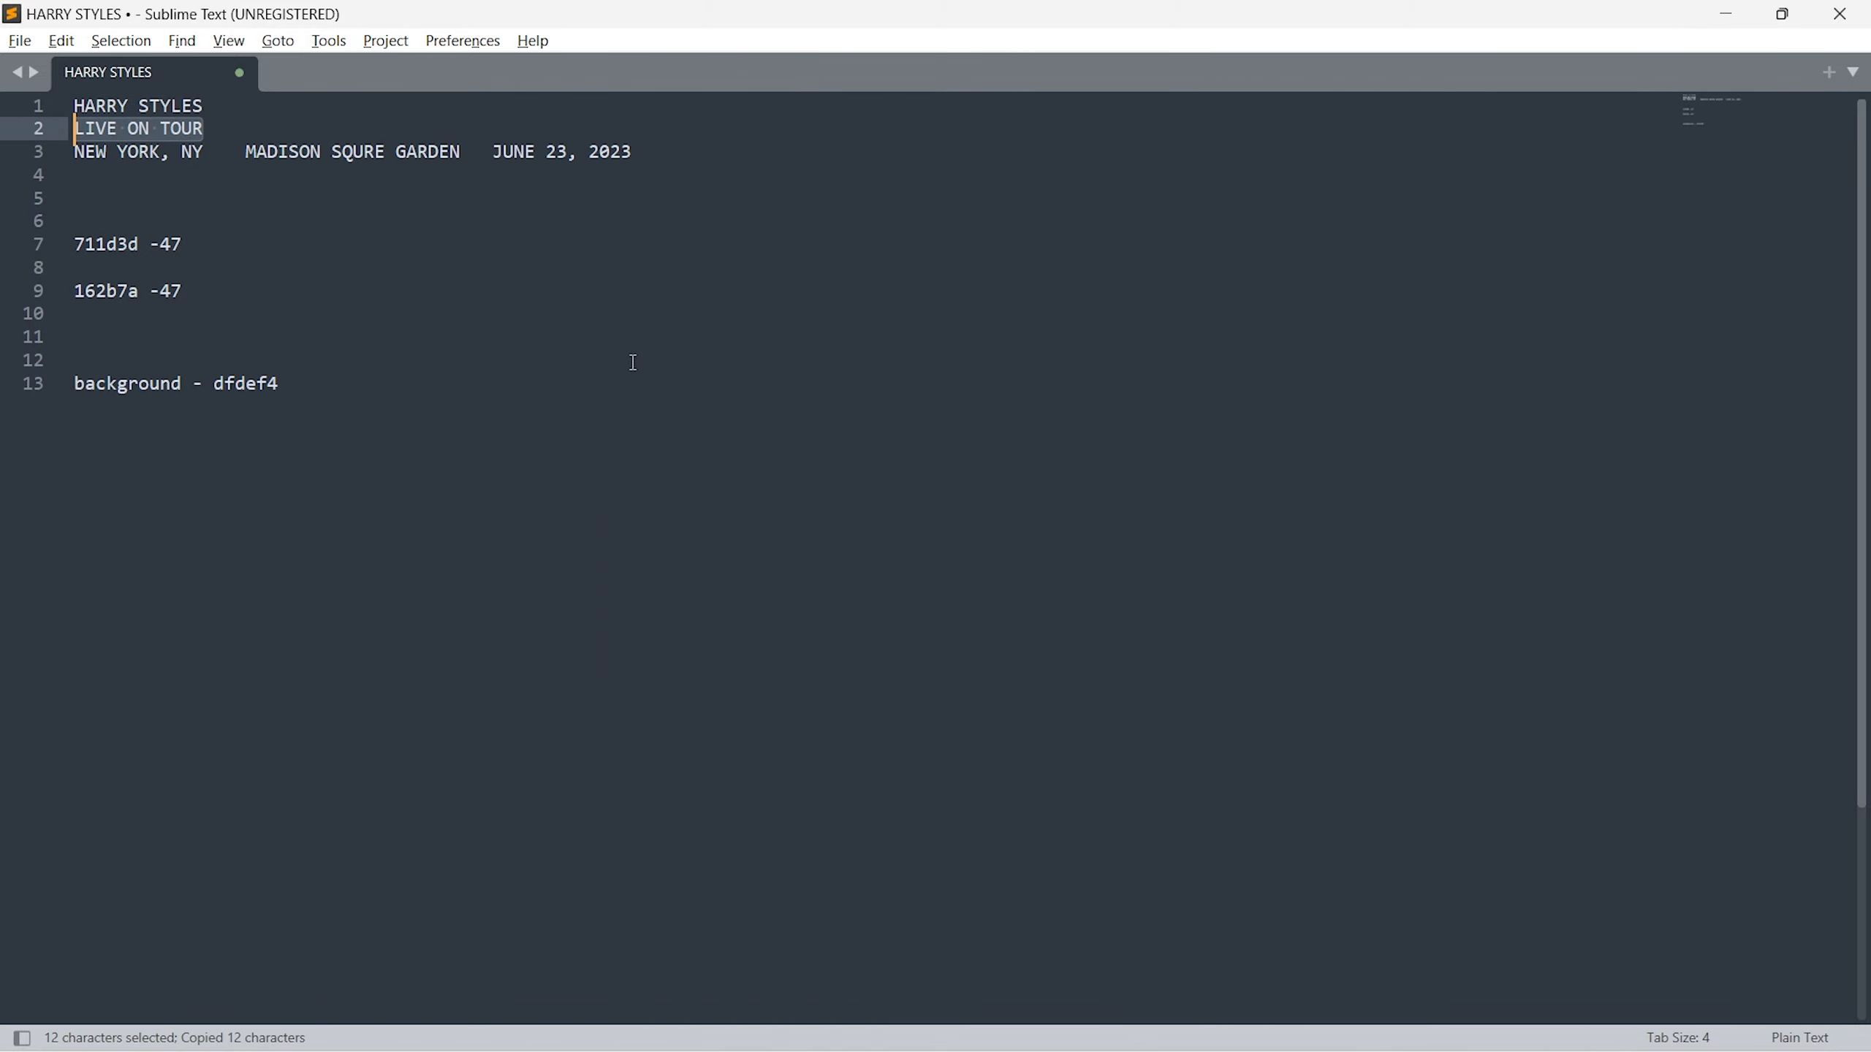
pyautogui.hotkey('alt', 'Tab')
pyautogui.hotkey('ctrl', 'v')
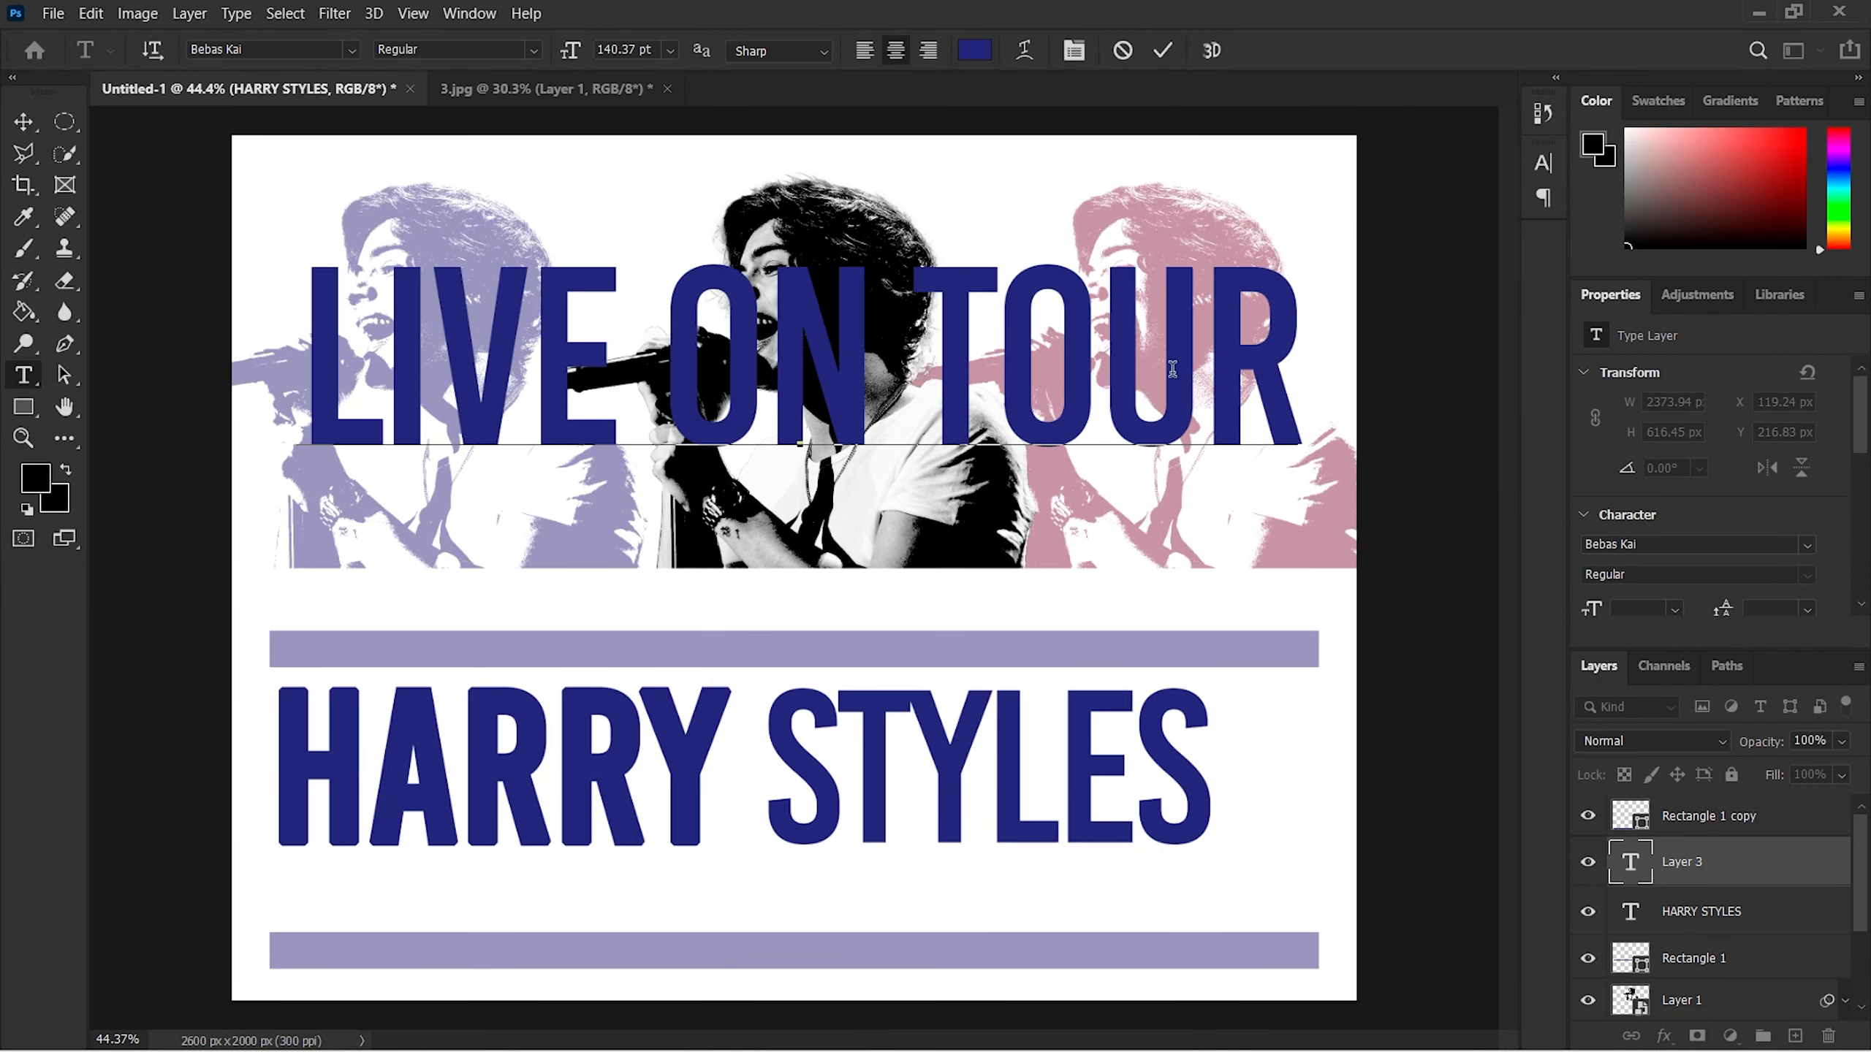
# Step: Scale the LIVE ON TOUR text proportionally to about 24% and place it over the right end of the title
pyautogui.hotkey('ctrl', 'a')
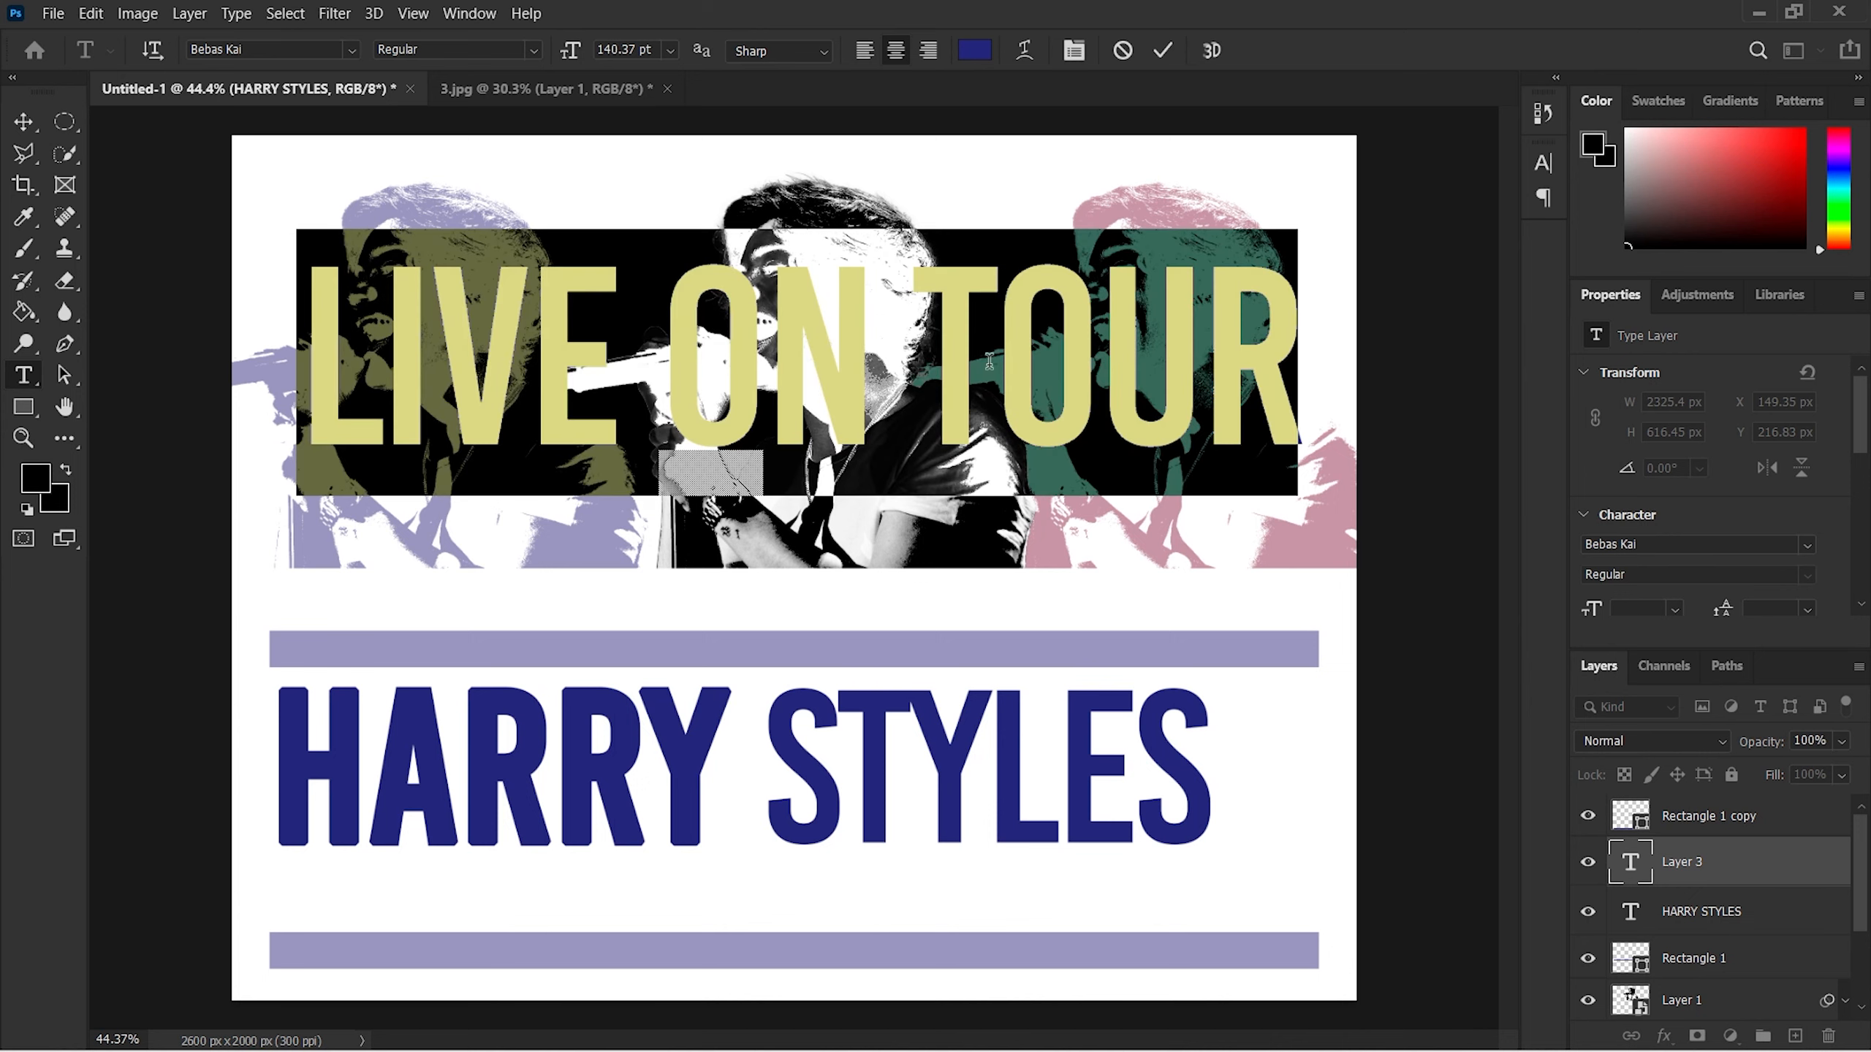
pyautogui.click(101, 15)
pyautogui.click(147, 519)
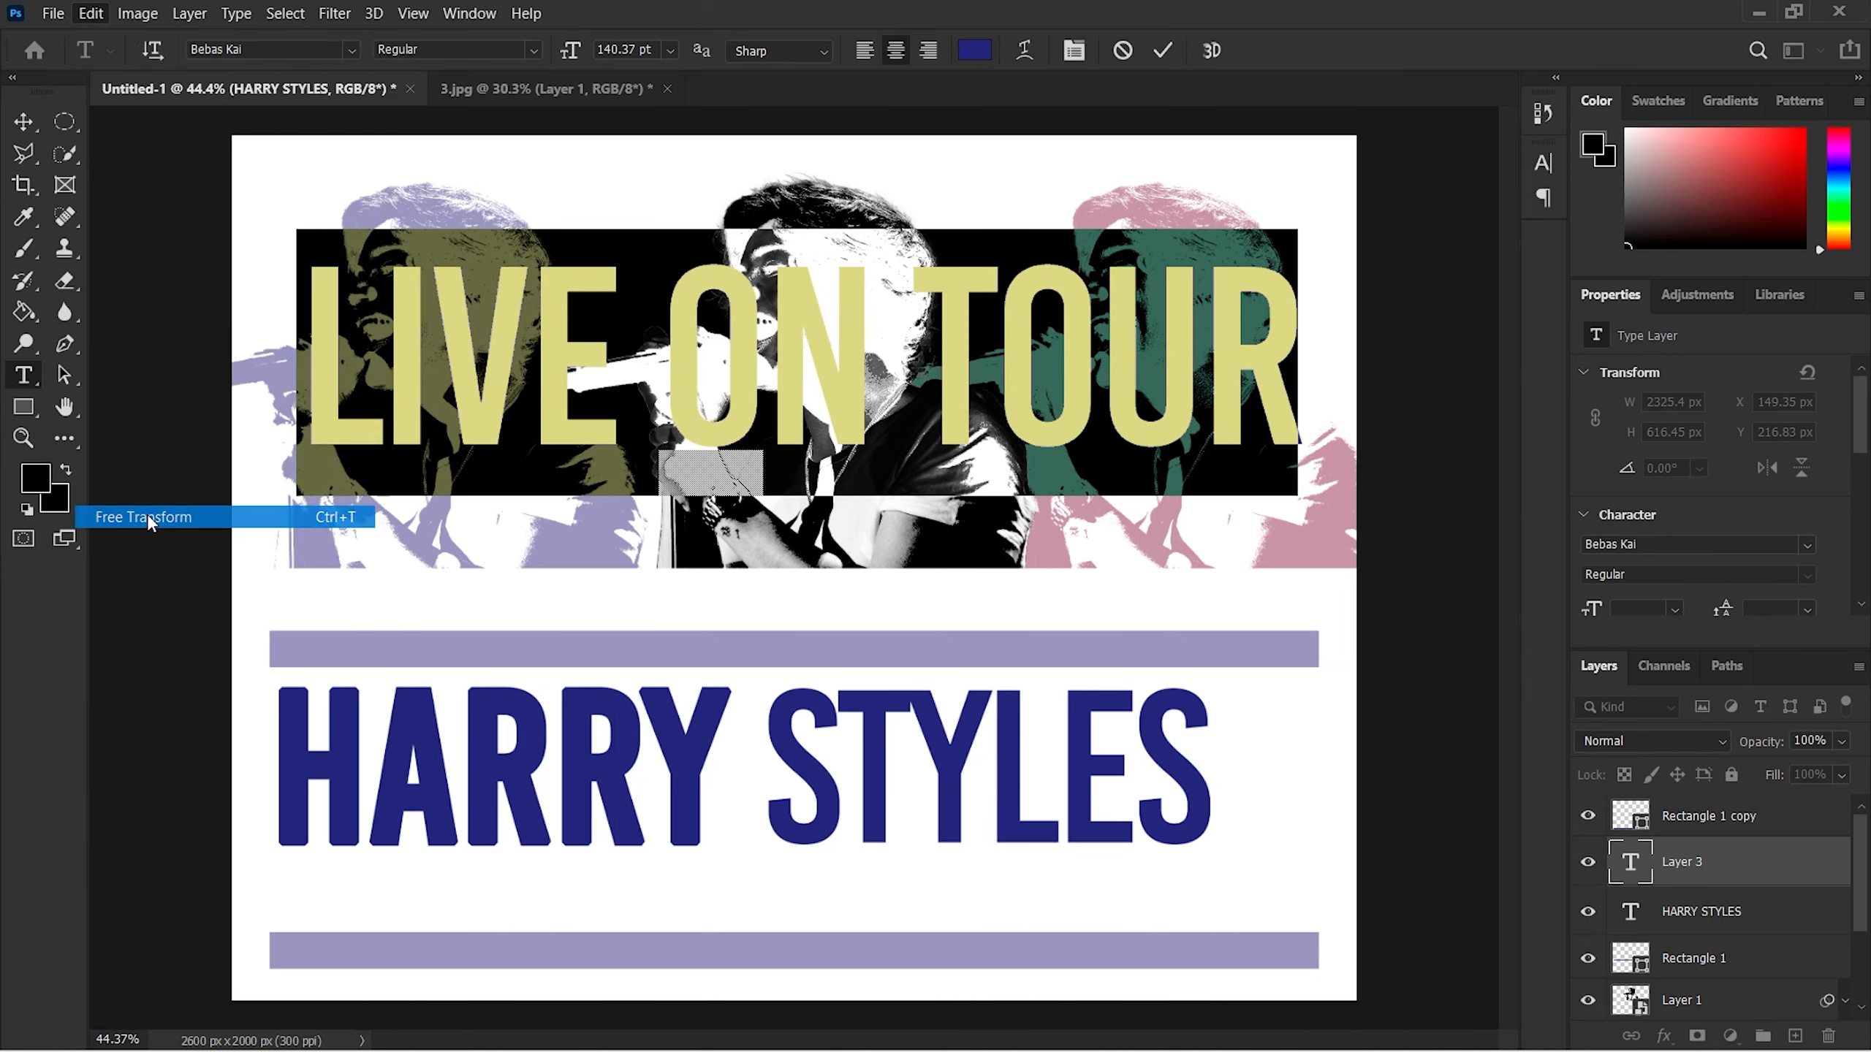
pyautogui.moveTo(1308, 220); pyautogui.dragTo(530, 432)
pyautogui.moveTo(516, 479); pyautogui.dragTo(1302, 790)
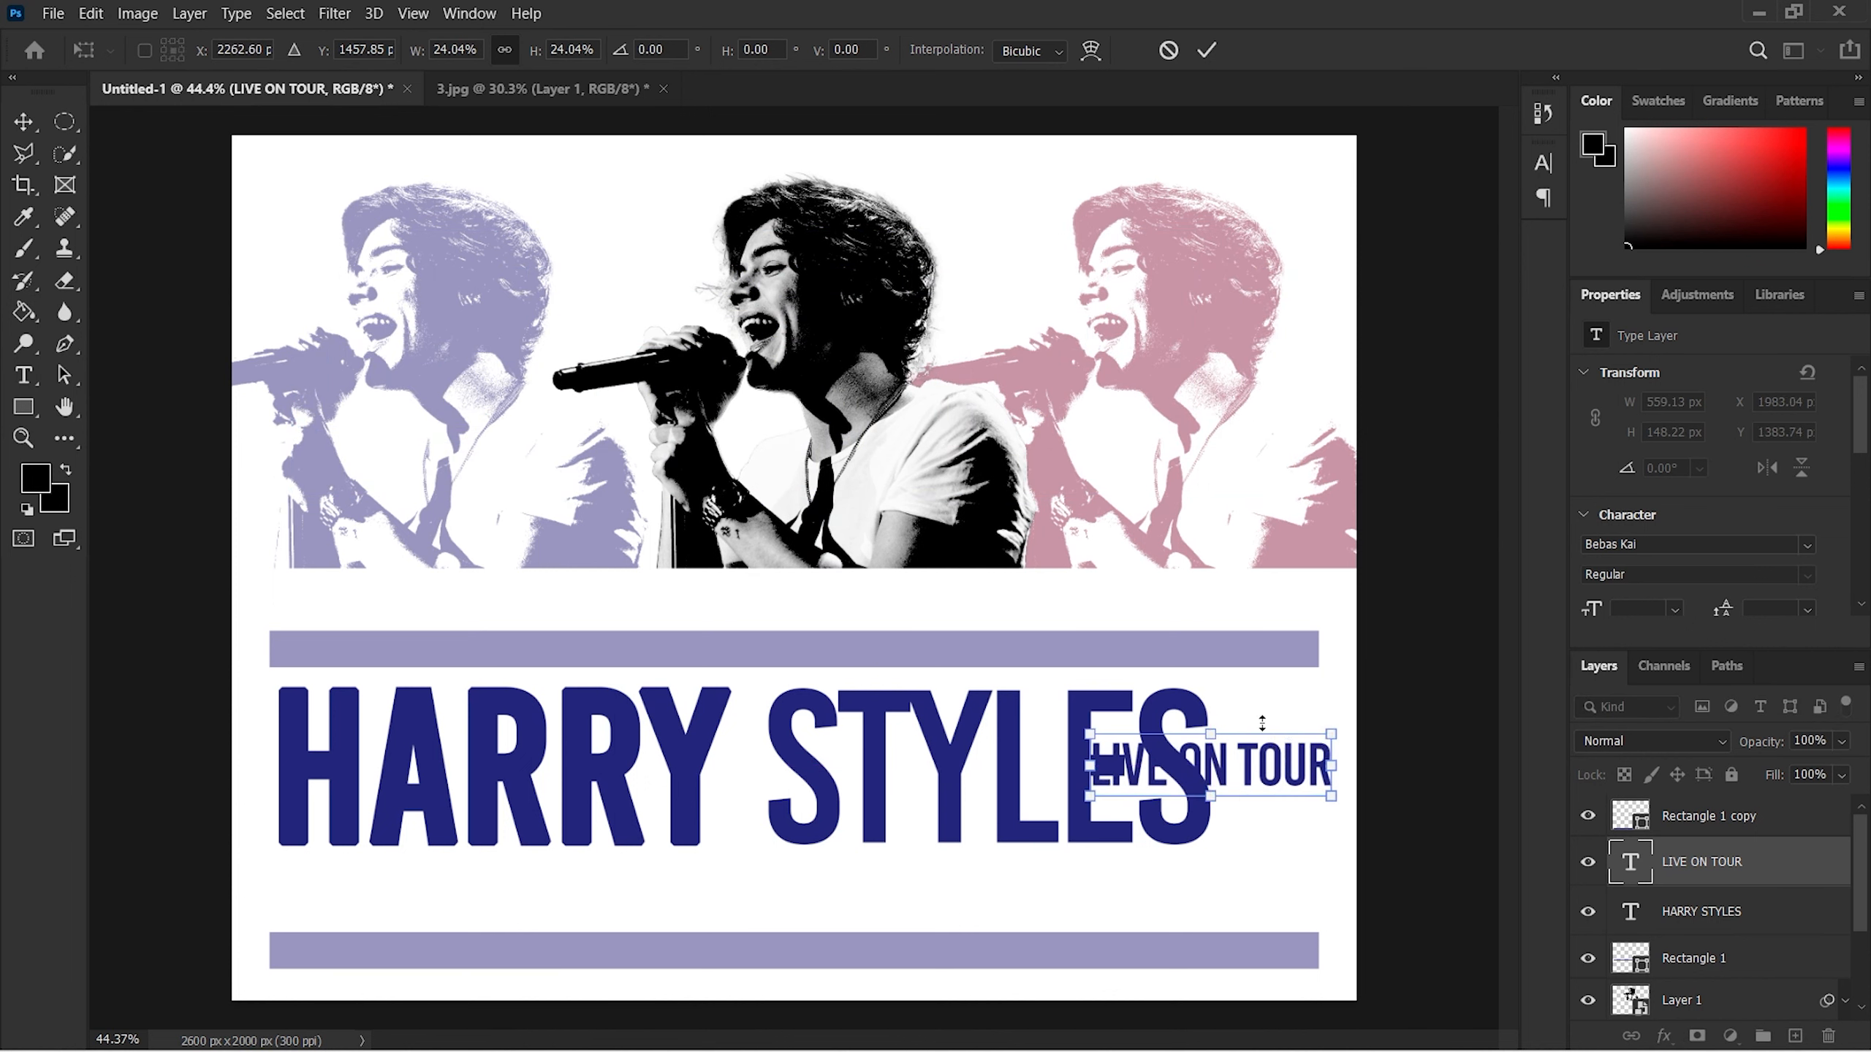
pyautogui.click(1205, 49)
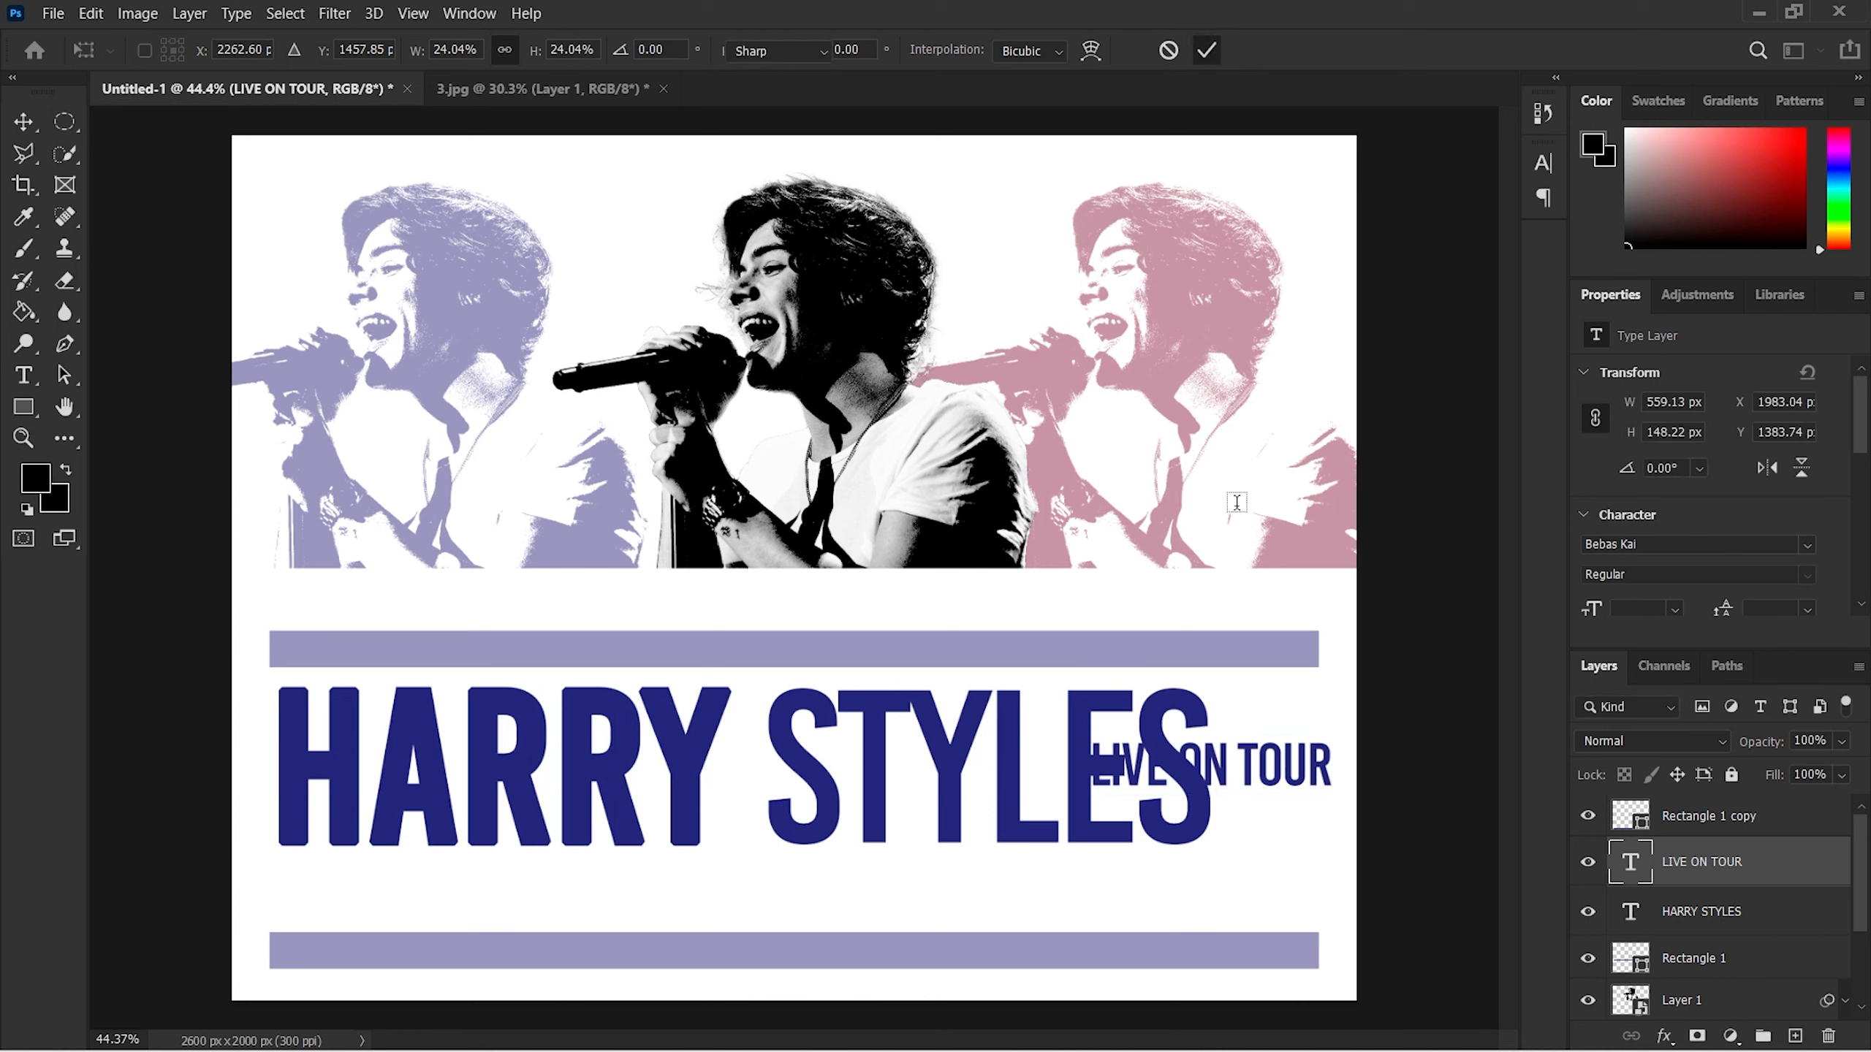
# Step: Rotate the LIVE ON TOUR text to 90° and move it to the right of STYLES
pyautogui.click(1698, 468)
pyautogui.click(1677, 684)
pyautogui.click(1698, 469)
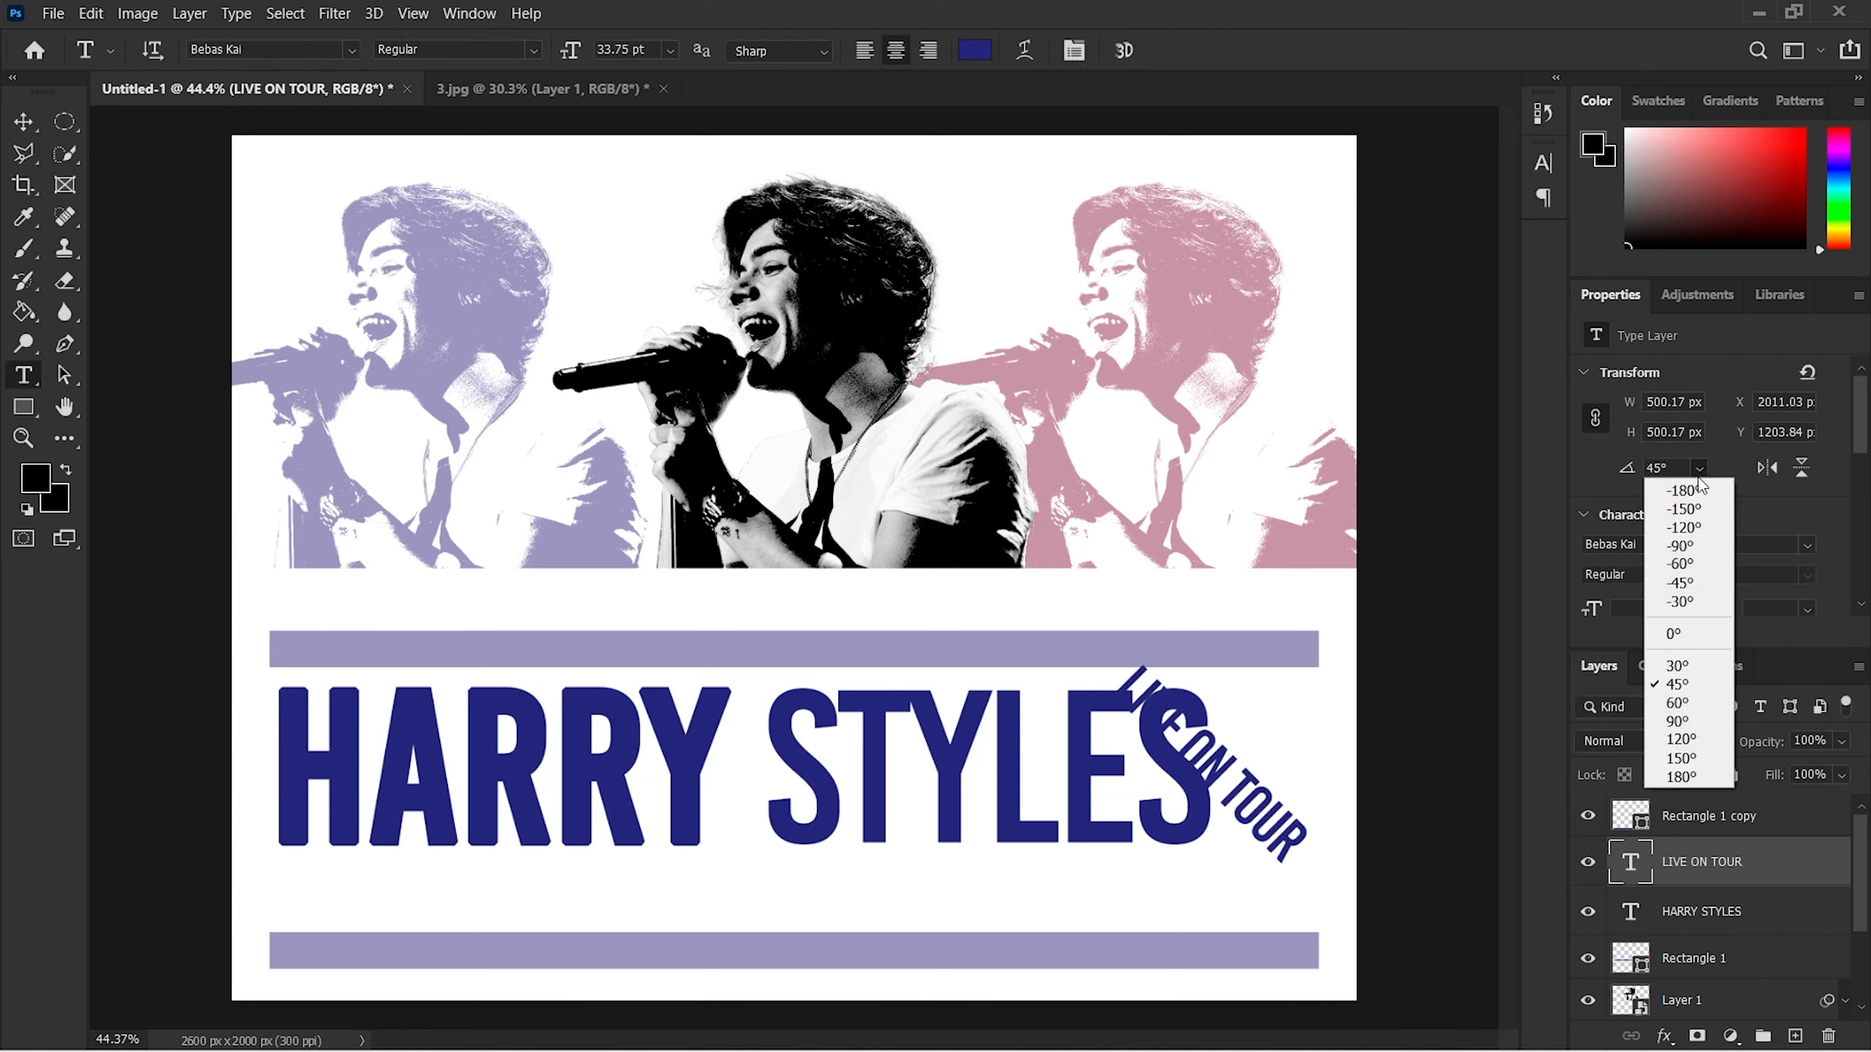
pyautogui.click(1677, 721)
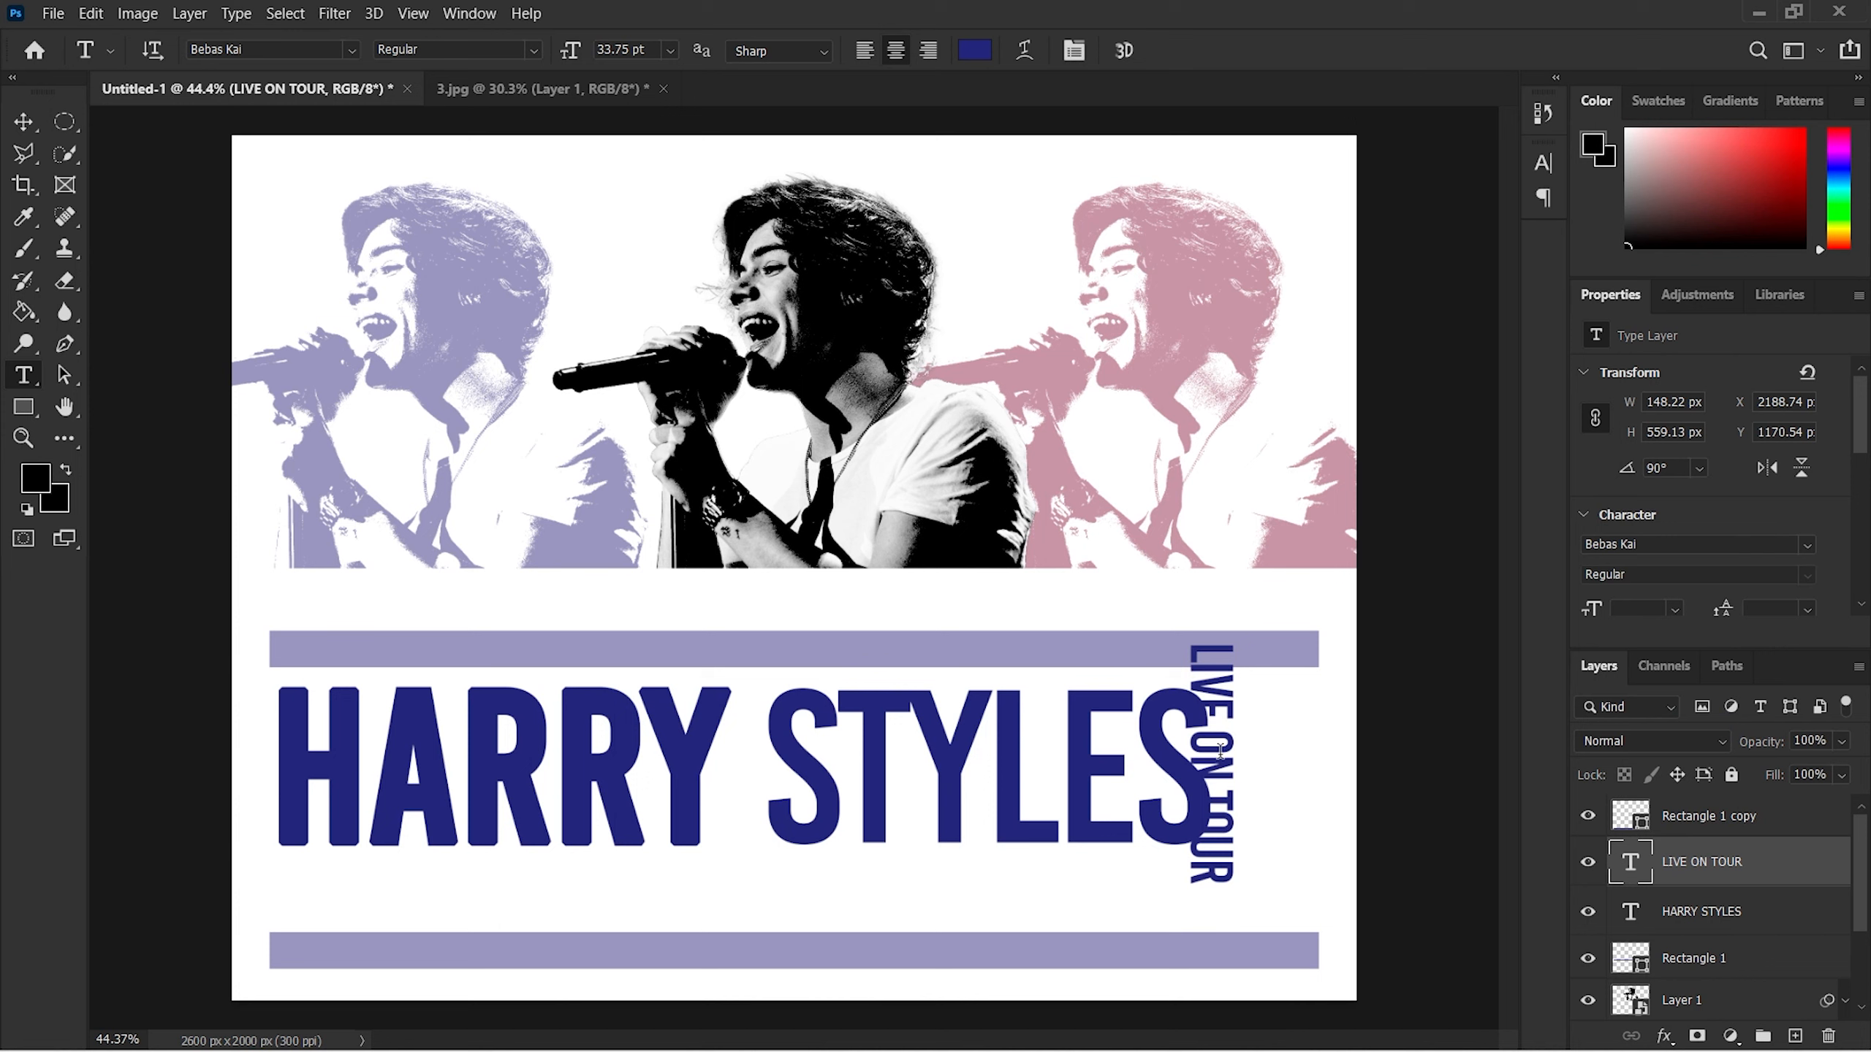
pyautogui.press('v')
pyautogui.moveTo(1221, 741); pyautogui.dragTo(1279, 774)
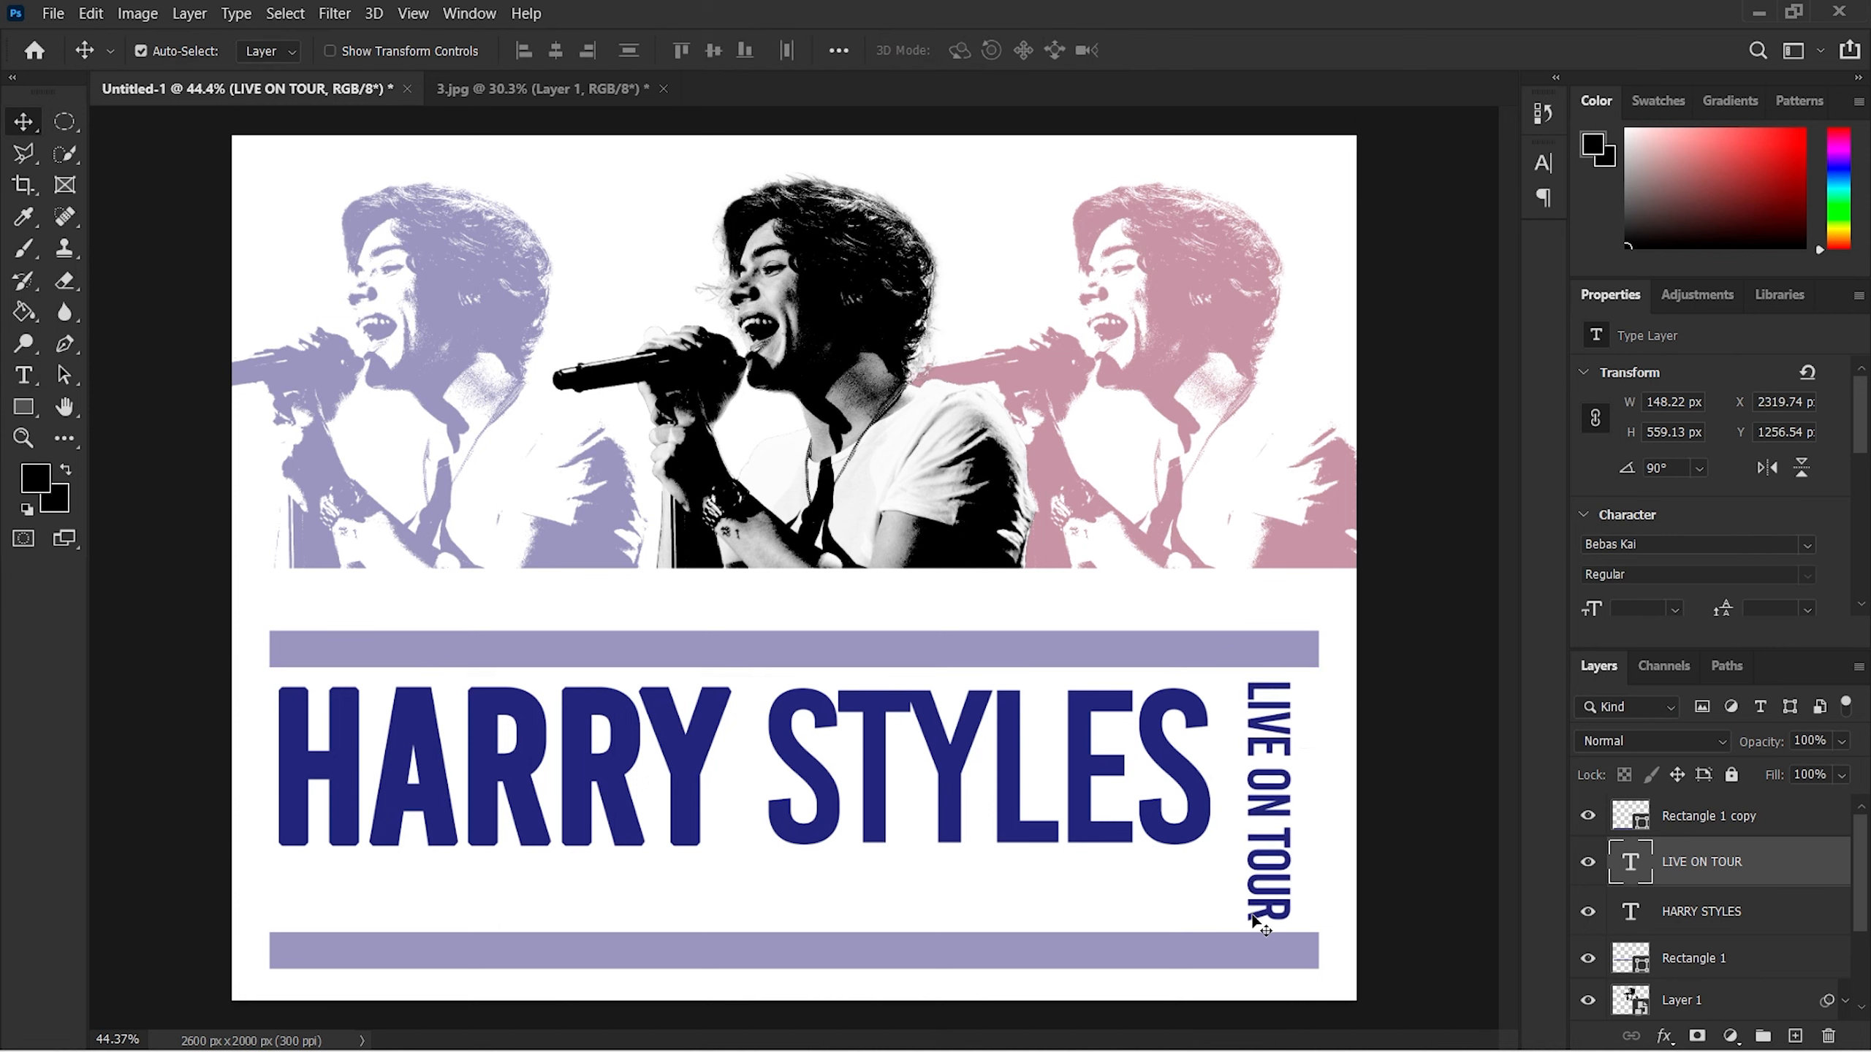
# Step: Scale the vertical LIVE ON TOUR text to about 65% to match the title's letter height and align it with the bars' right end
pyautogui.click(22, 375)
pyautogui.click(1273, 906)
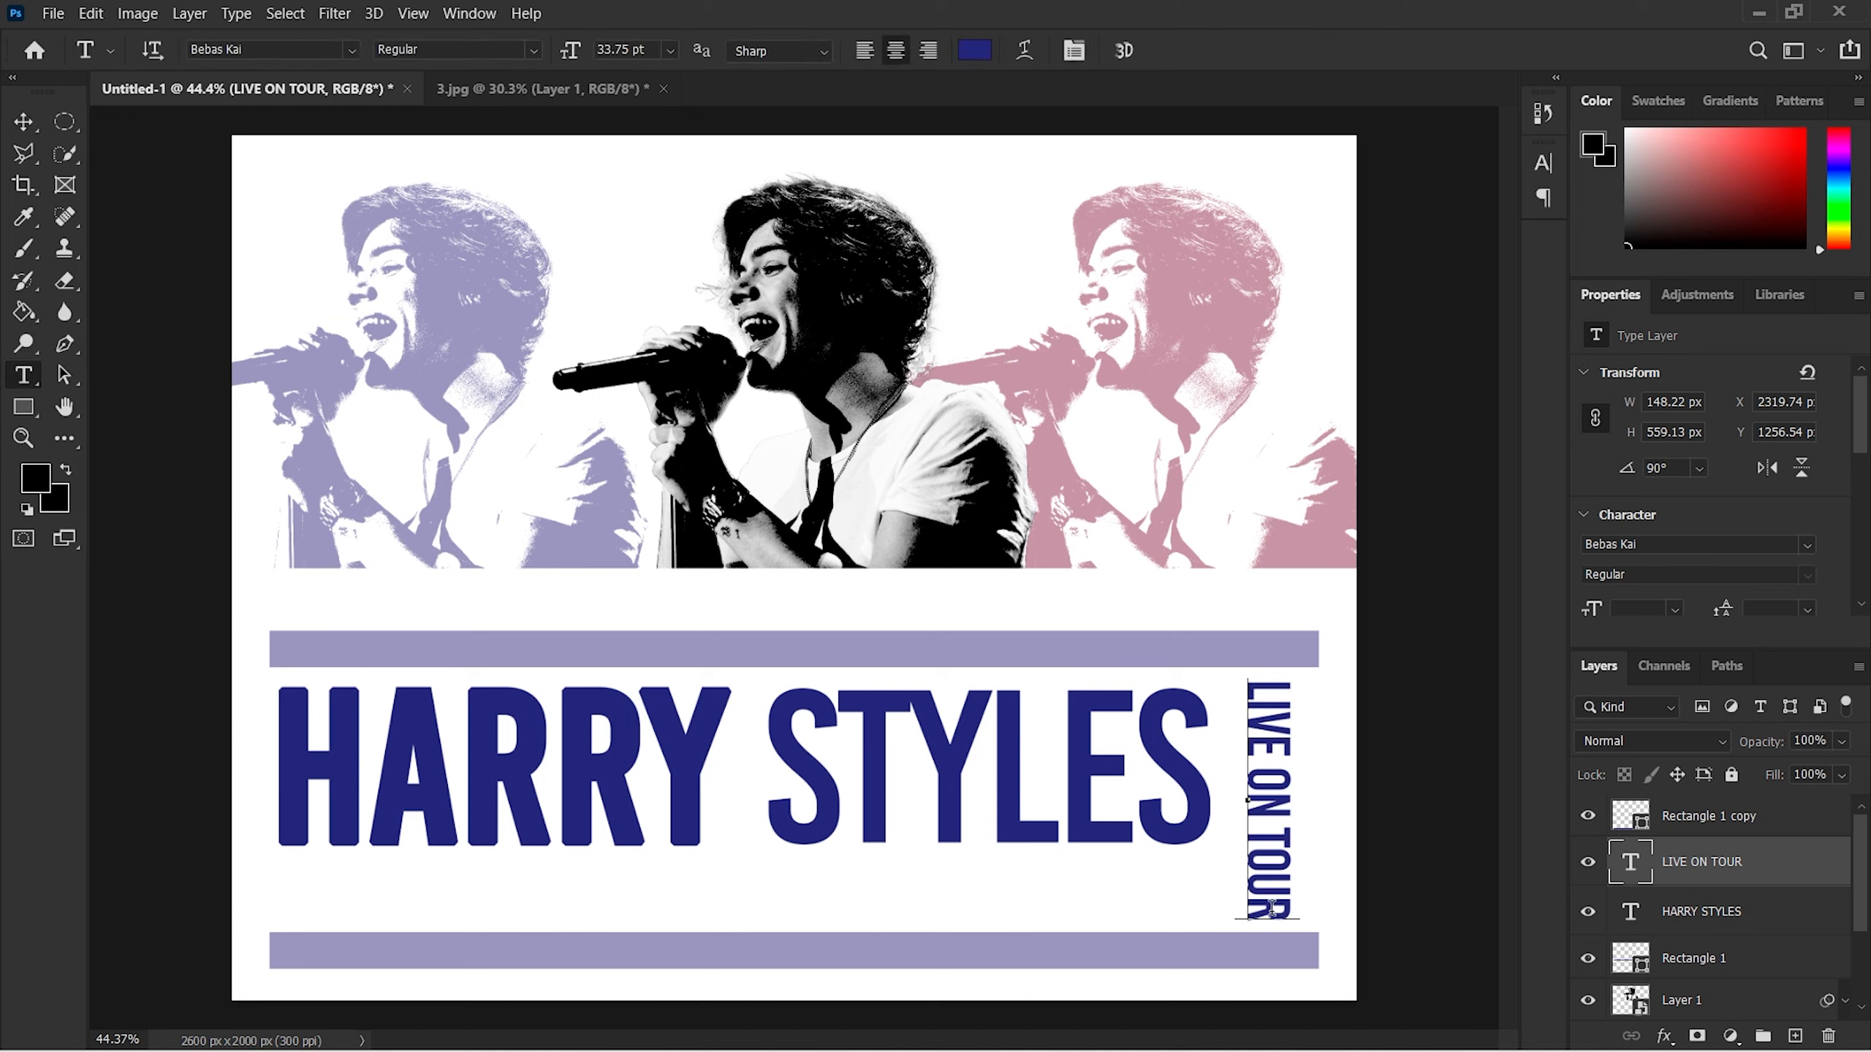
pyautogui.hotkey('ctrl', 'Return')
pyautogui.click(91, 13)
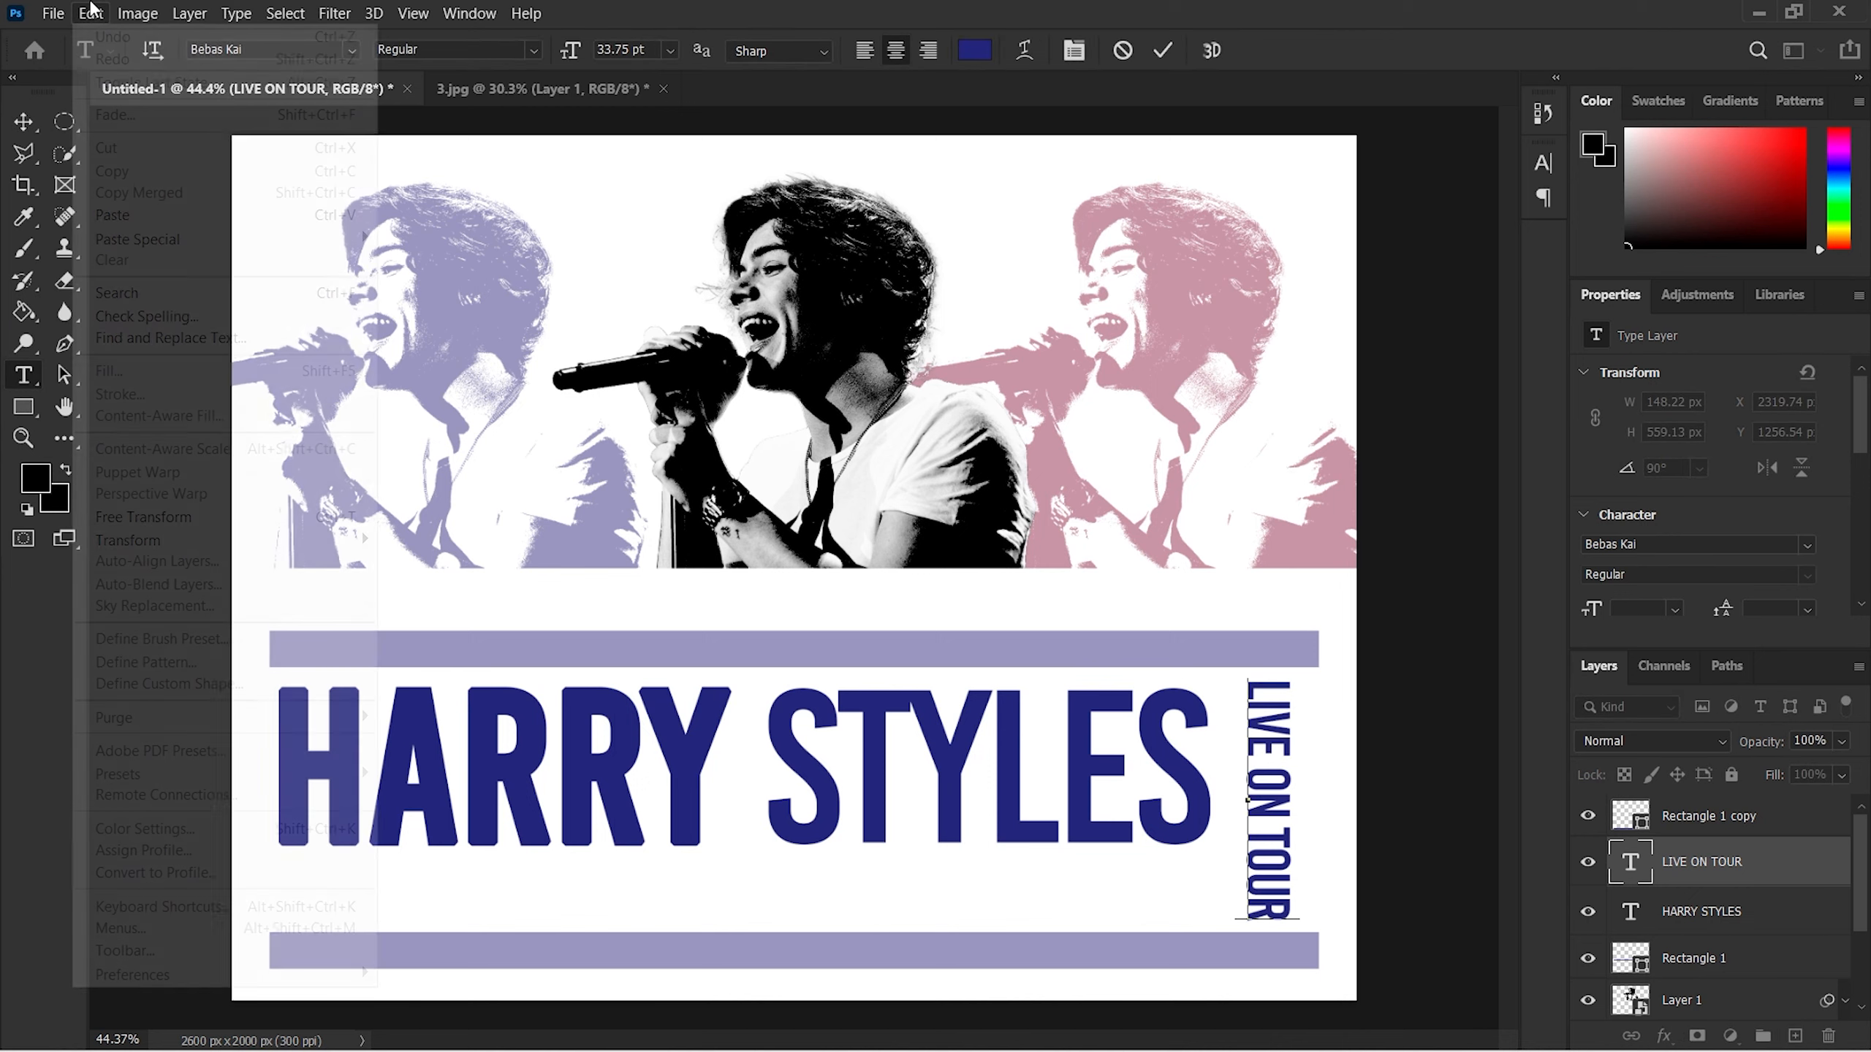
pyautogui.click(148, 514)
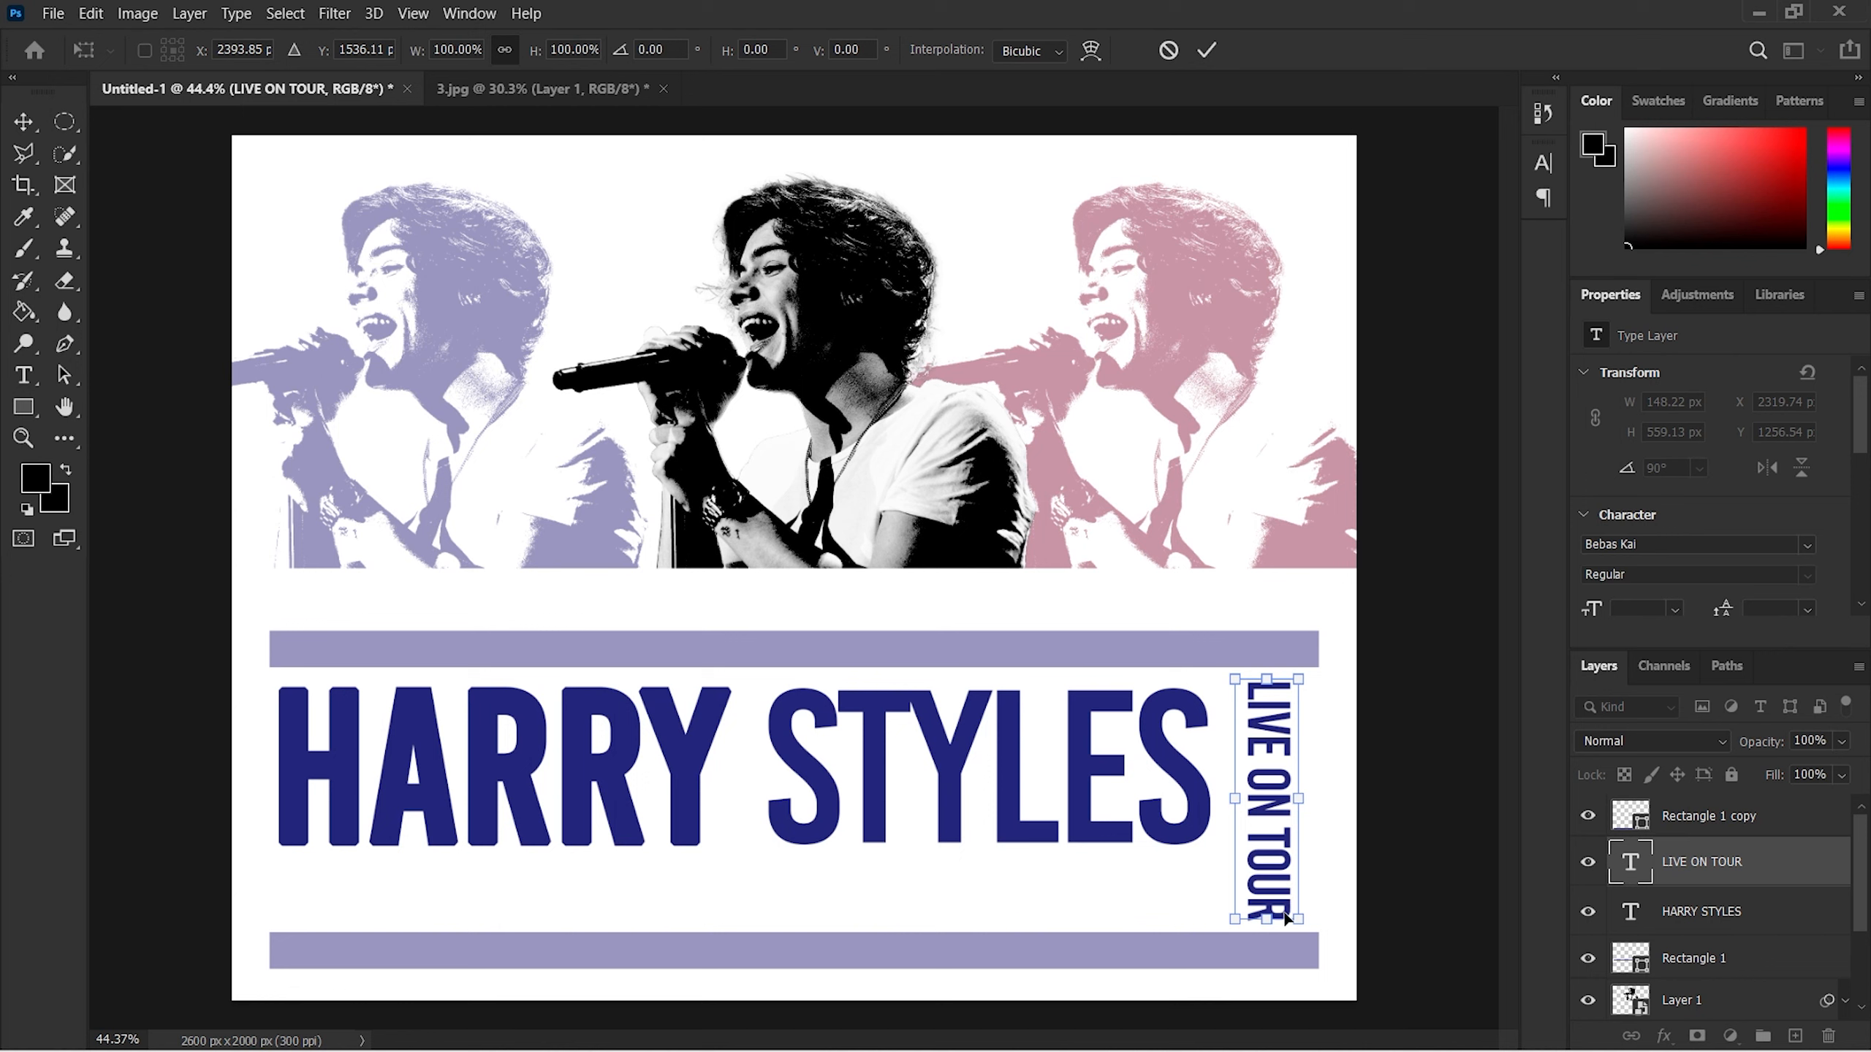
pyautogui.moveTo(1274, 919); pyautogui.dragTo(1268, 848)
pyautogui.moveTo(1268, 768); pyautogui.dragTo(1275, 772)
pyautogui.moveTo(1271, 853); pyautogui.dragTo(1271, 844)
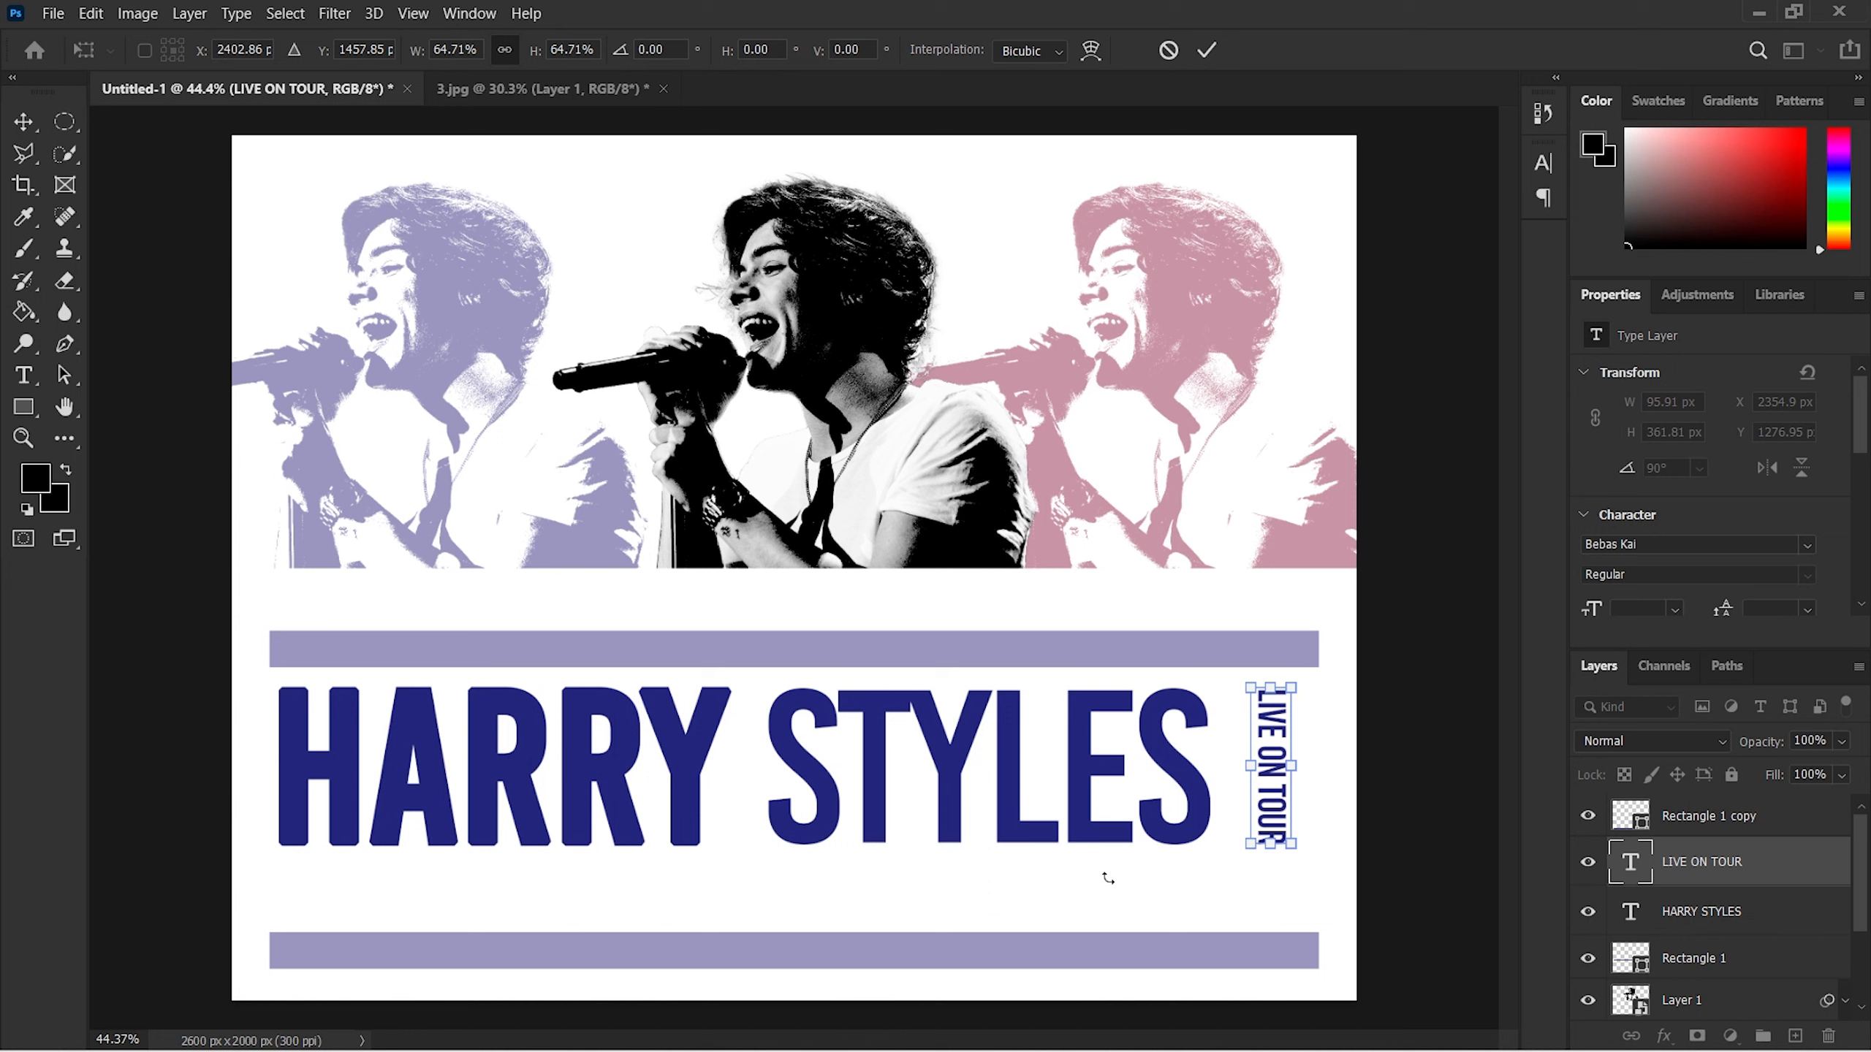
pyautogui.moveTo(1281, 771); pyautogui.dragTo(1300, 772)
pyautogui.click(1207, 50)
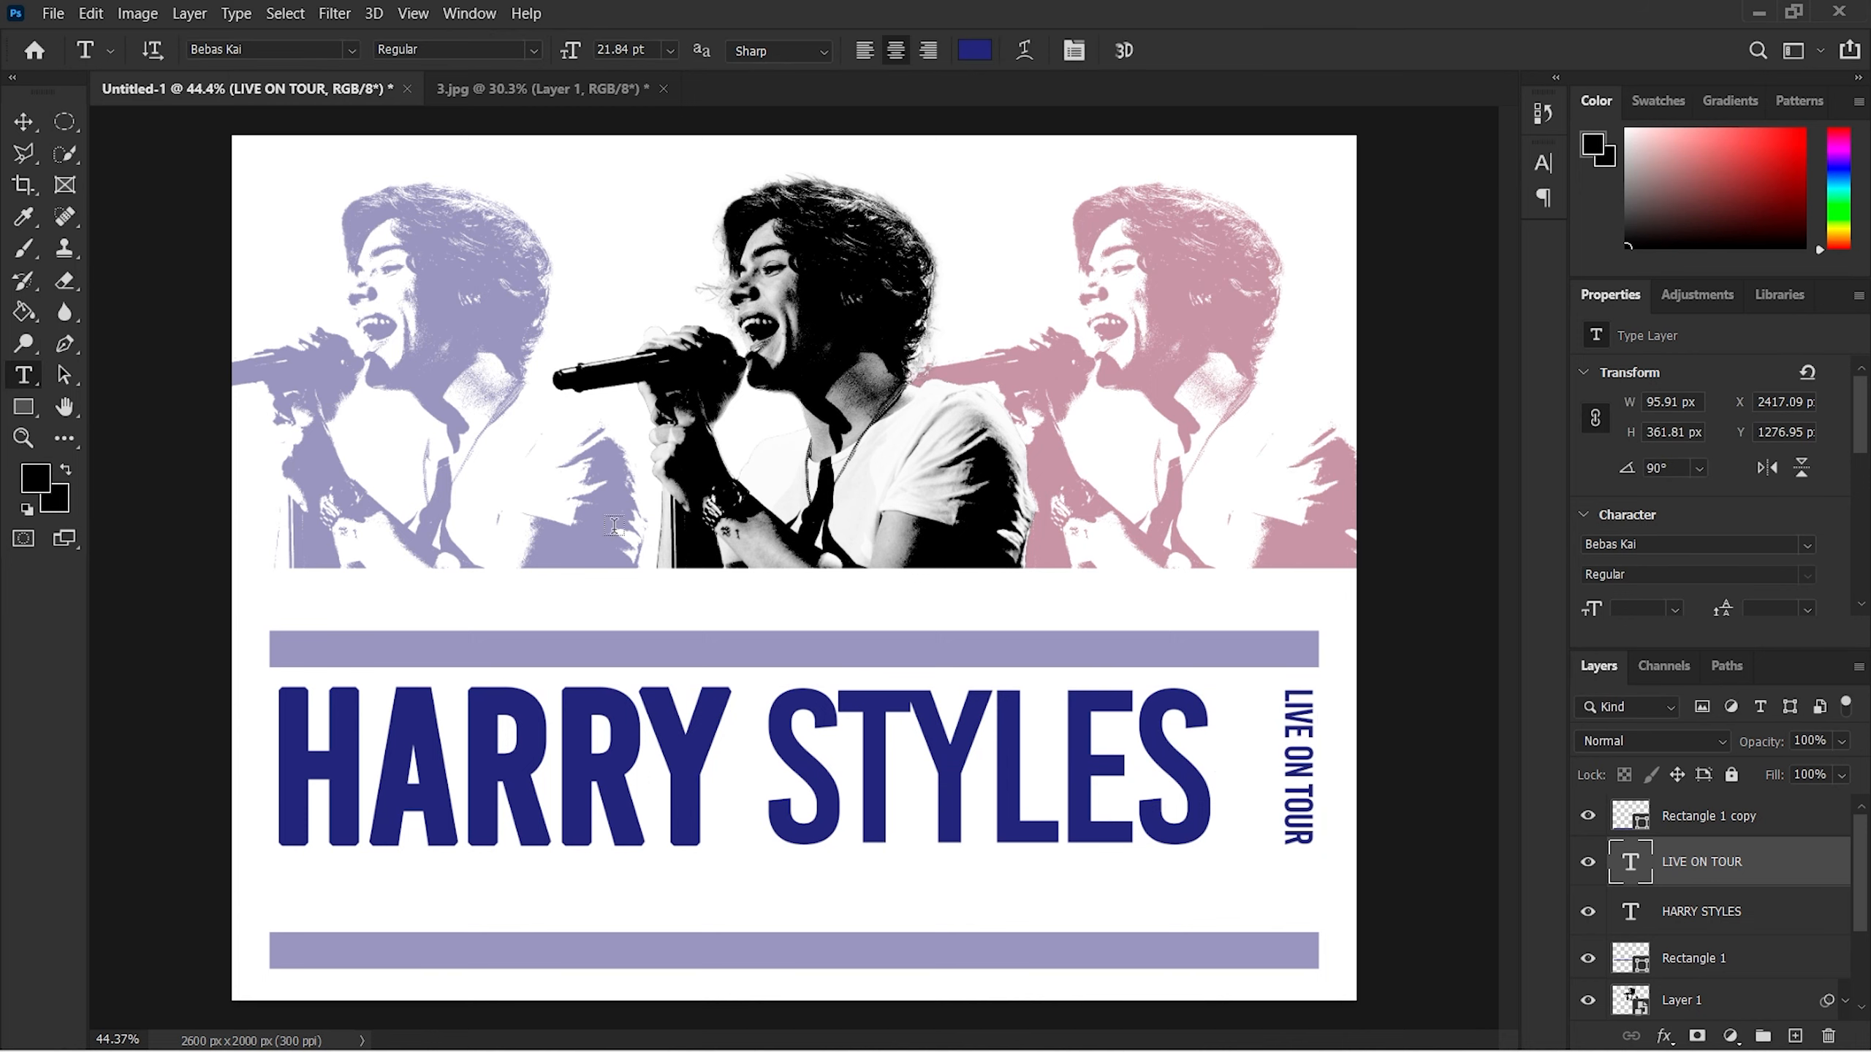
# Step: Copy the line "NEW YORK, NY MADISON SQURE GARDEN JUNE 23, 2023" from the Sublime Text notes and paste it as a new text layer
pyautogui.hotkey('alt', 'Tab')
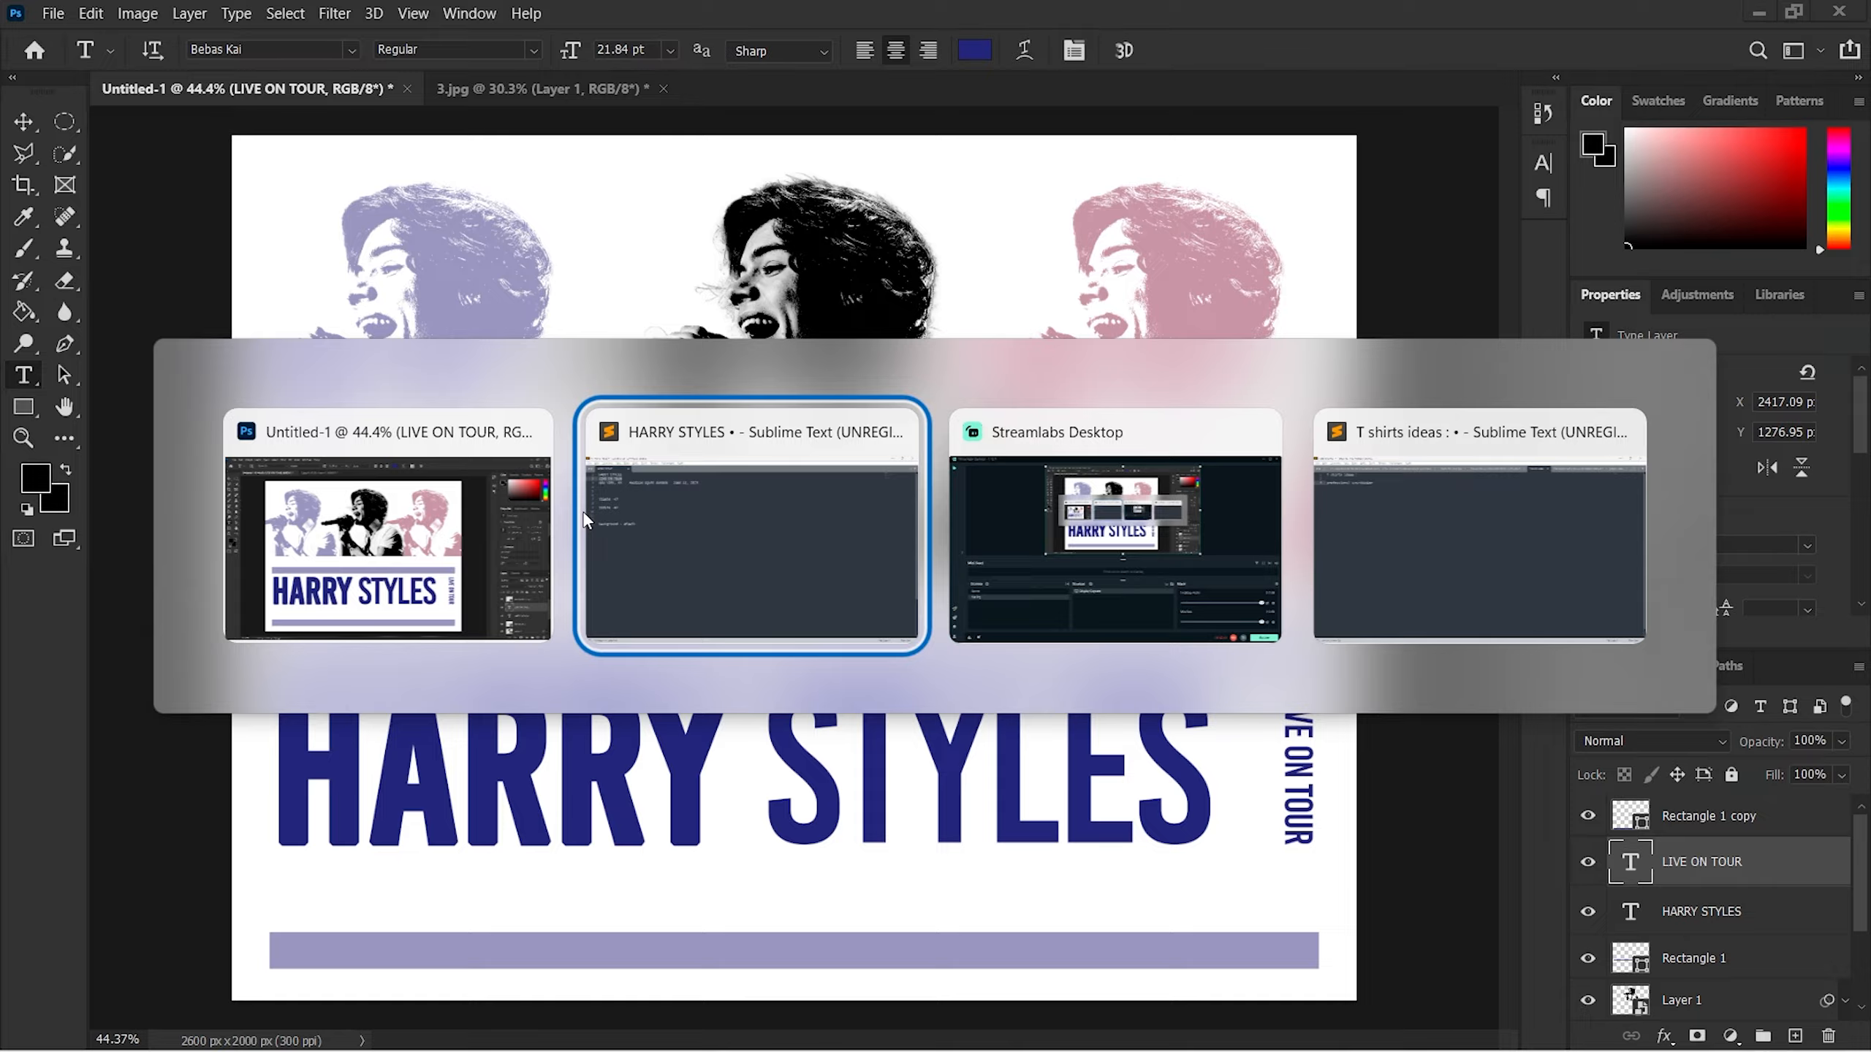
pyautogui.moveTo(672, 150); pyautogui.dragTo(71, 155)
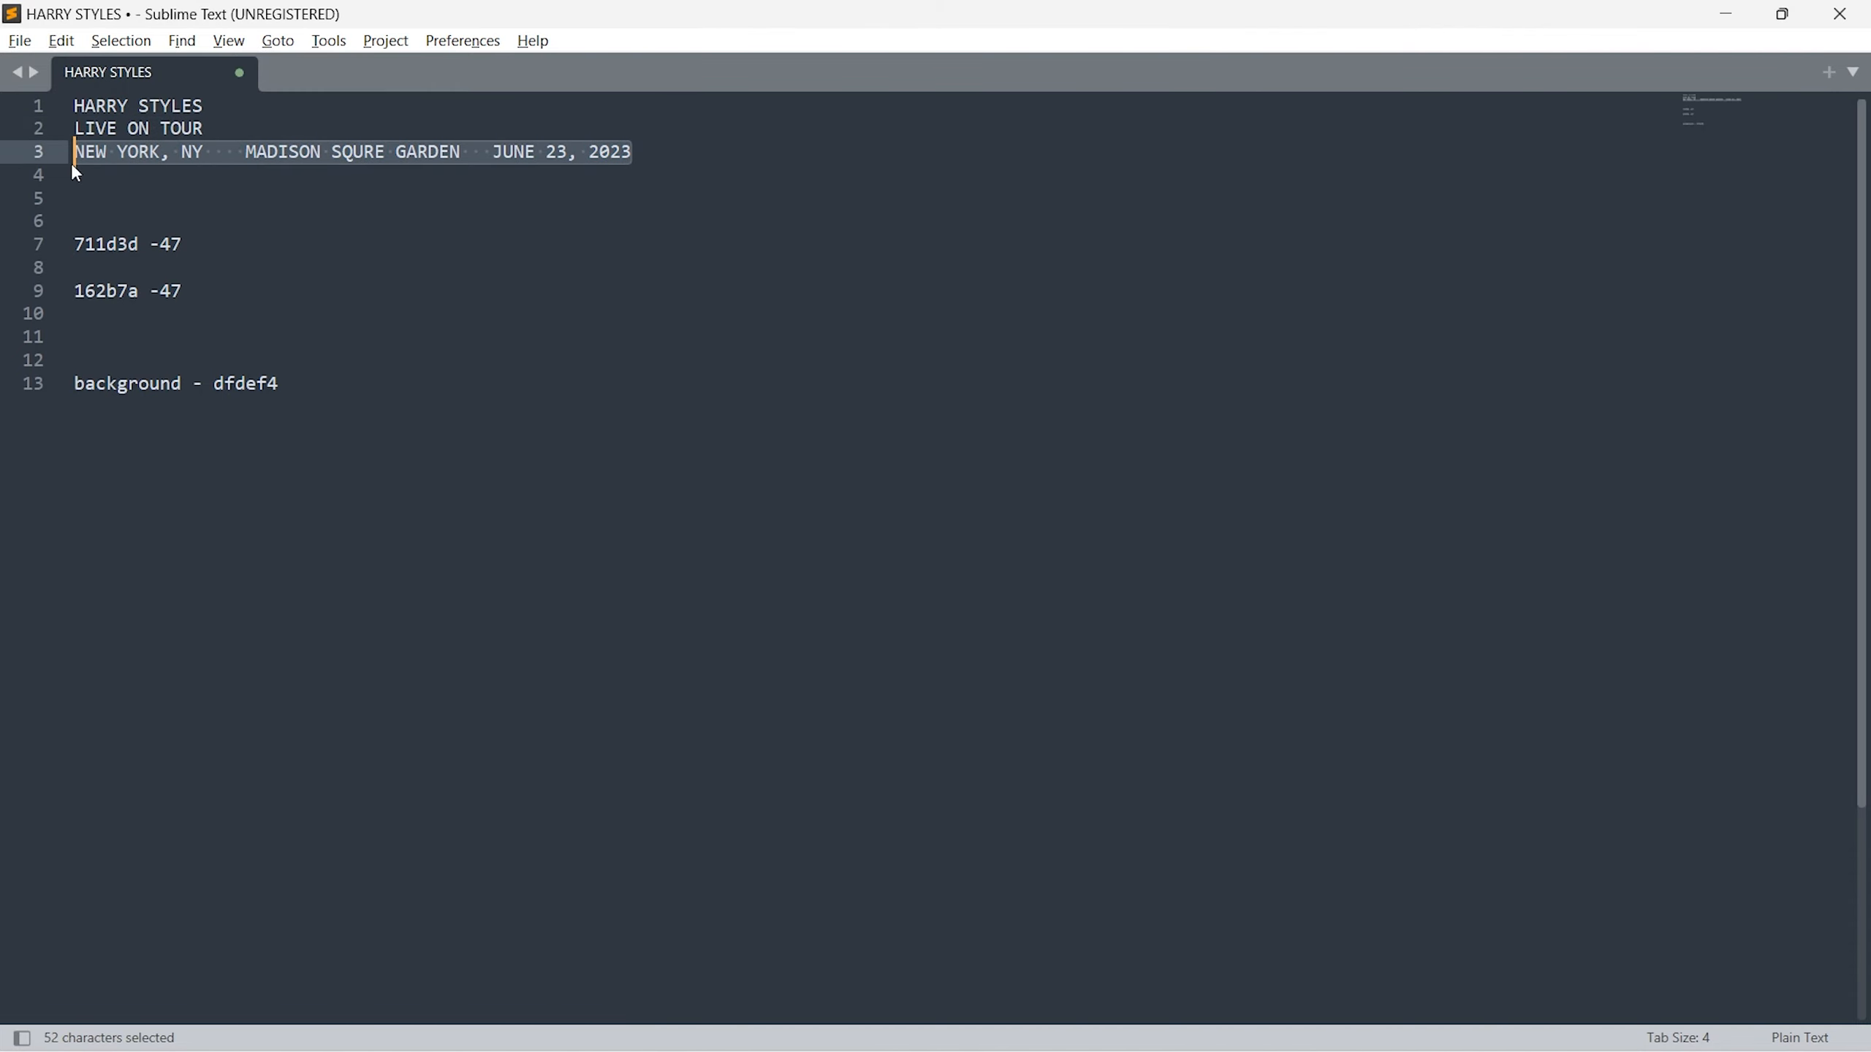
pyautogui.hotkey('ctrl', 'c')
pyautogui.hotkey('alt', 'Tab')
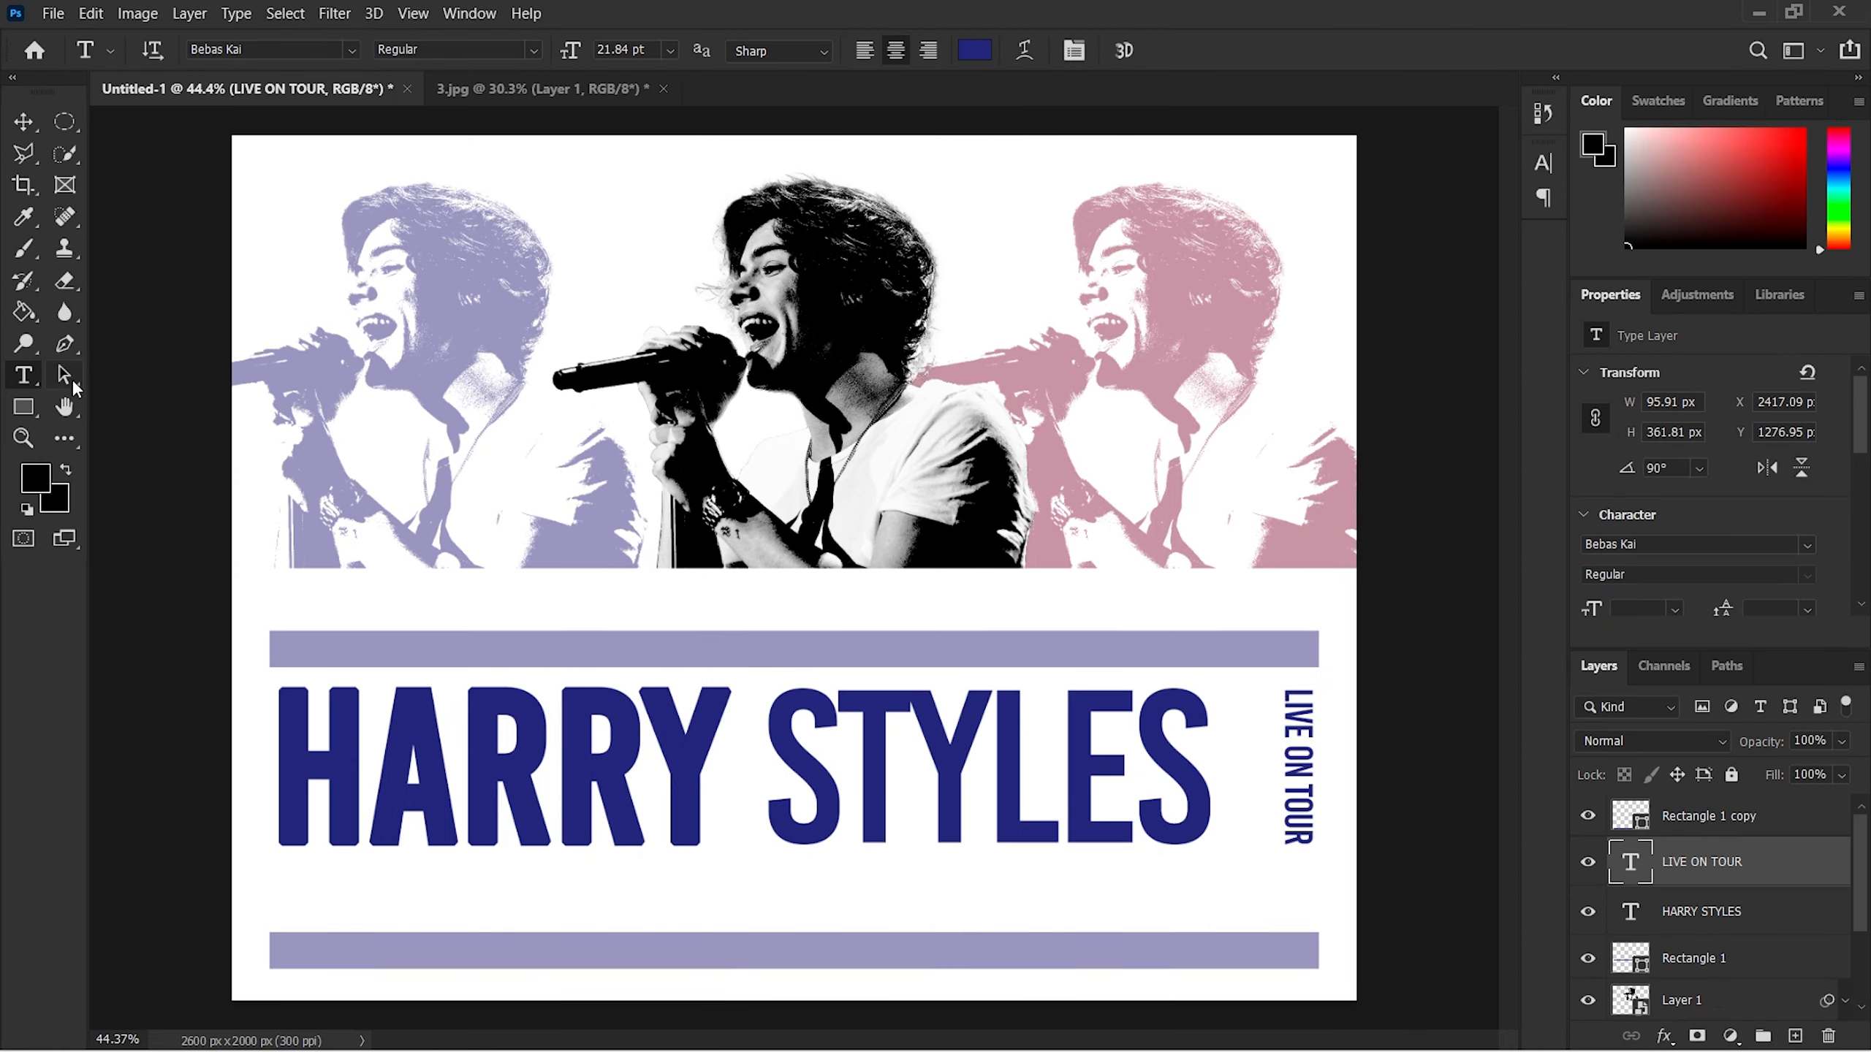
pyautogui.click(787, 382)
pyautogui.hotkey('ctrl', 'v')
# Step: Scale the venue and date line to 24.50% and fit it at full bar width between the title and the lower bar
pyautogui.scroll(-5, 871, 516)
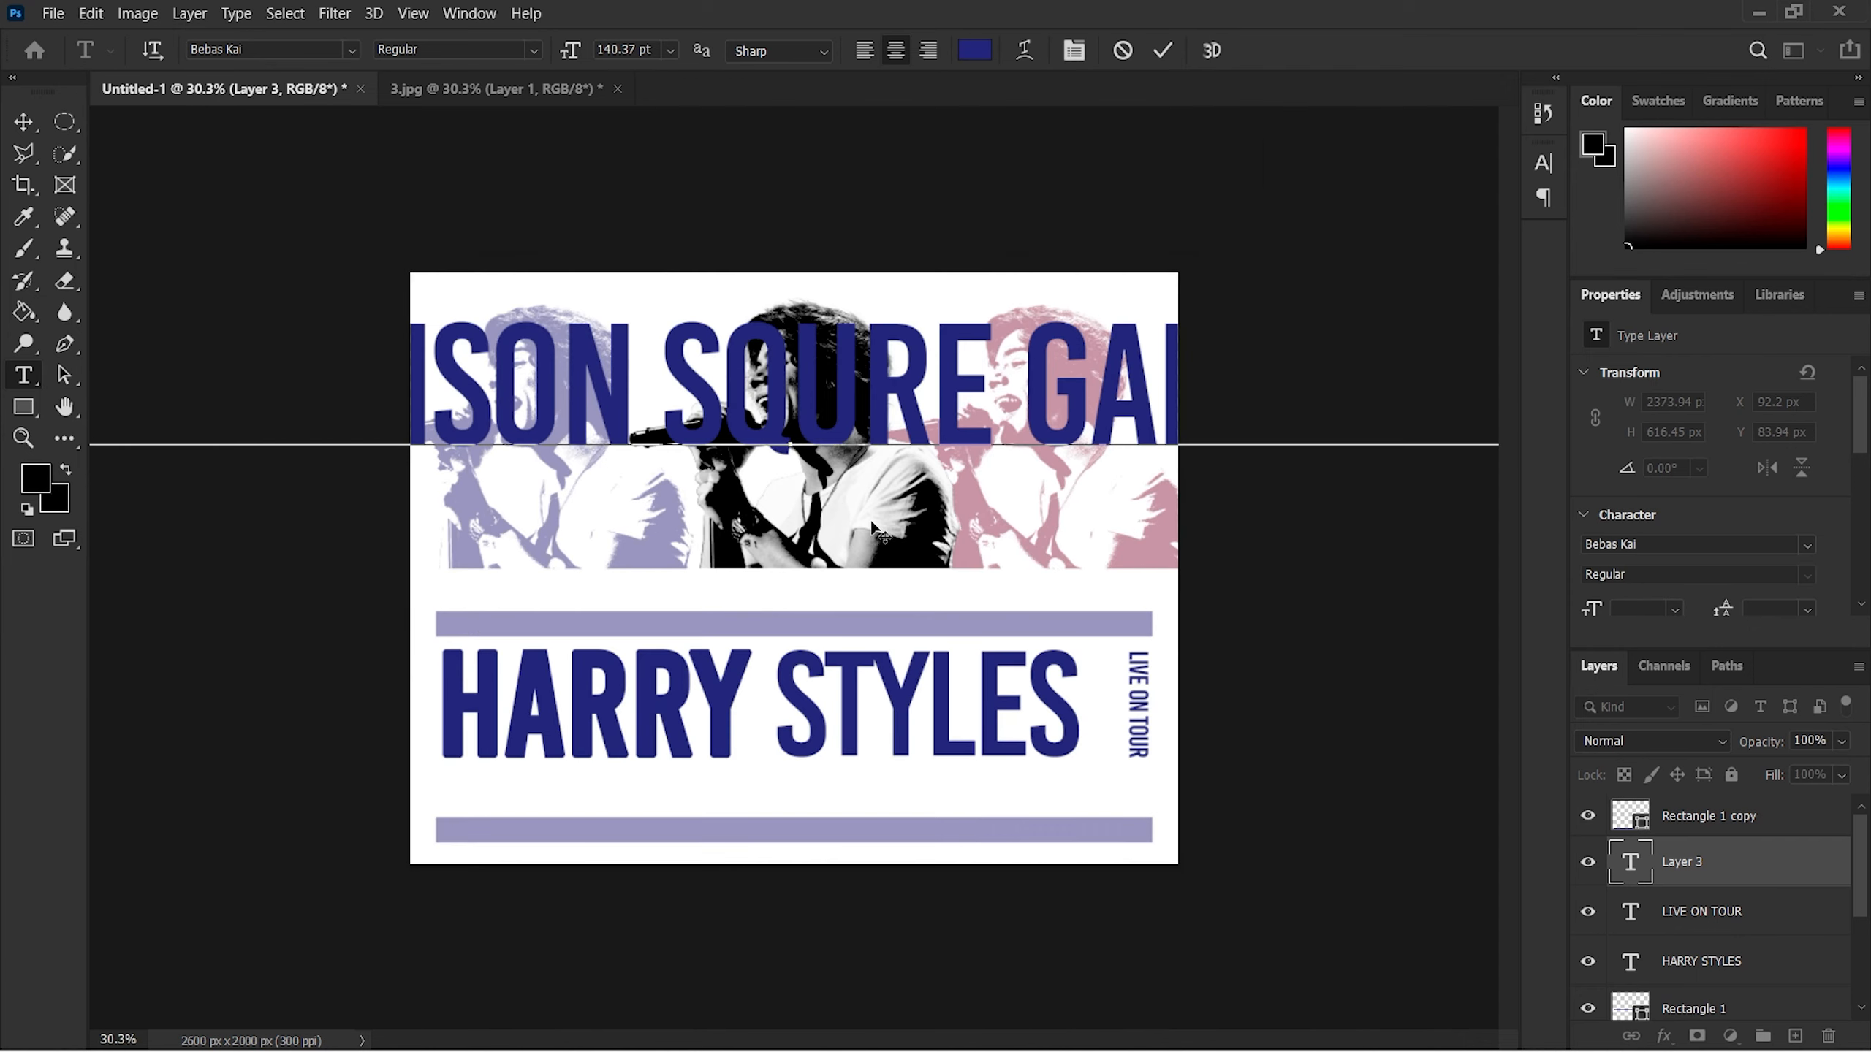
pyautogui.hotkey('ctrl', 'a')
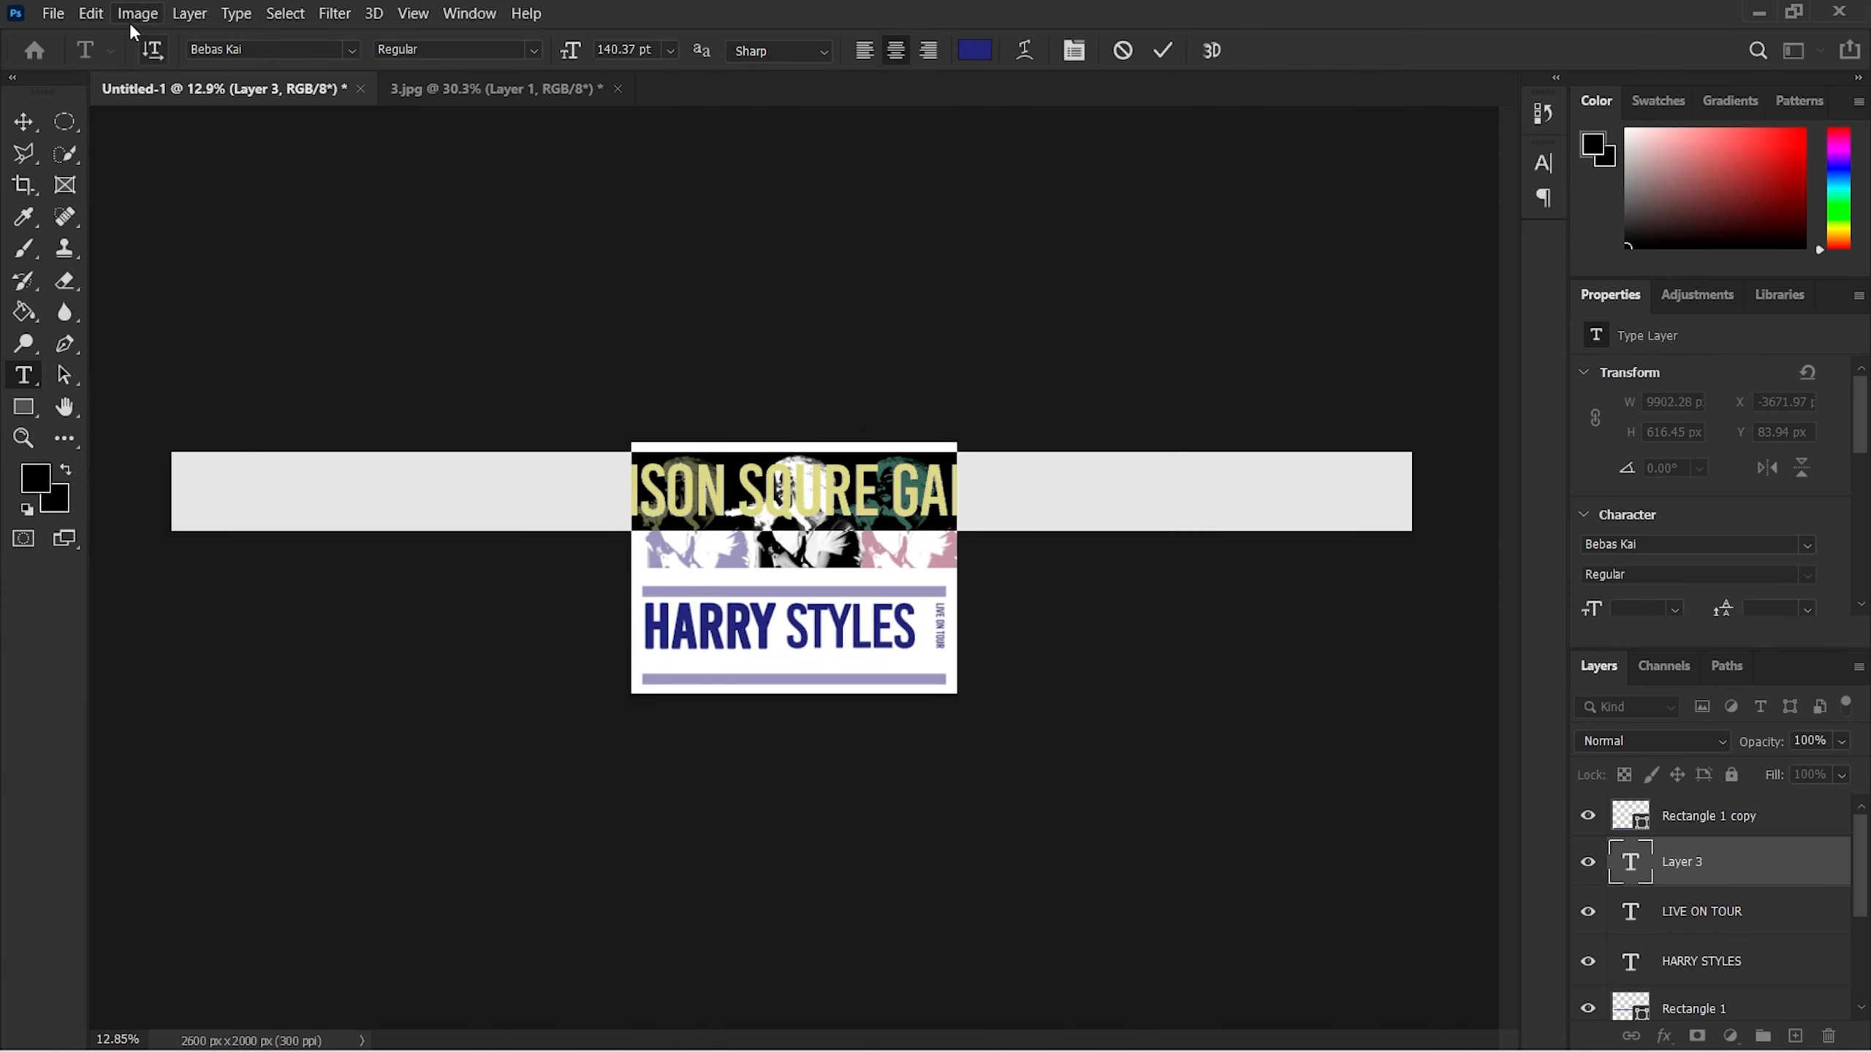
pyautogui.click(90, 13)
pyautogui.click(365, 518)
pyautogui.moveTo(1410, 451); pyautogui.dragTo(948, 692)
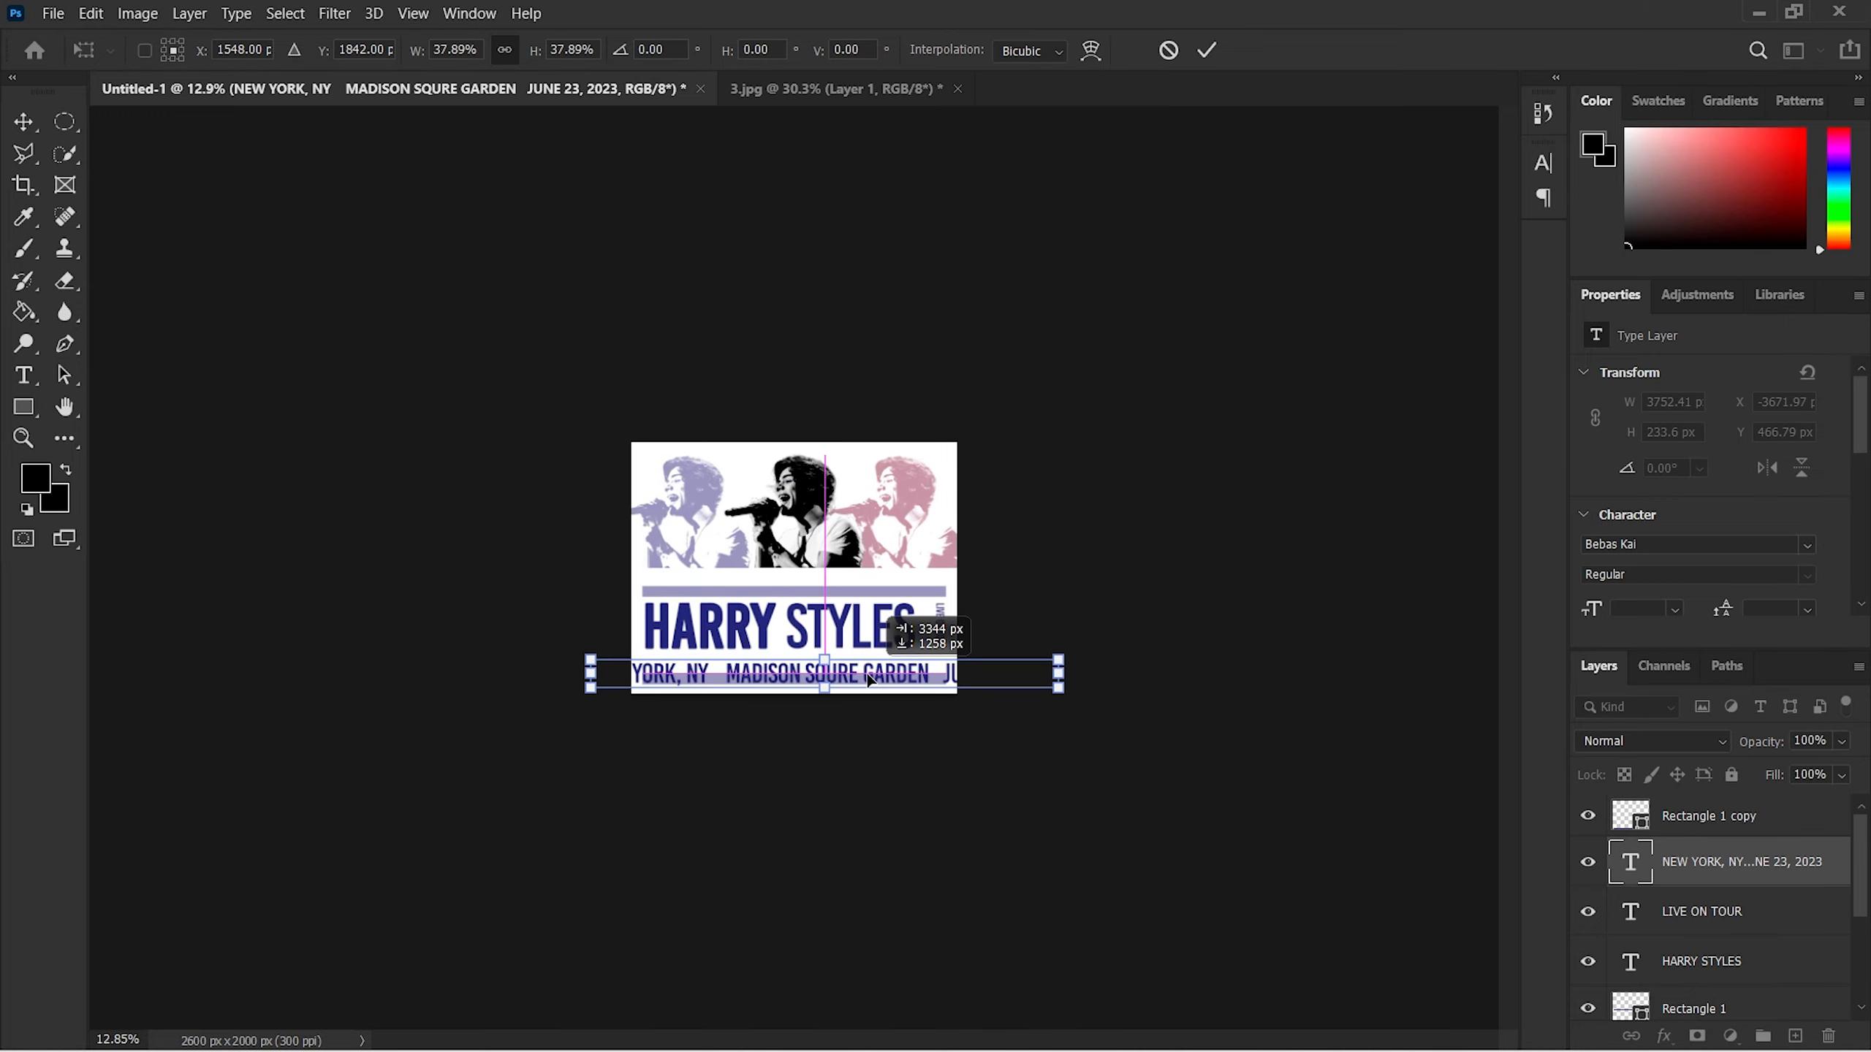
pyautogui.hotkey('ctrl', '+')
pyautogui.hotkey('ctrl', '+')
pyautogui.hotkey('ctrl', '+')
pyautogui.moveTo(1485, 805); pyautogui.dragTo(1147, 826)
pyautogui.moveTo(860, 853); pyautogui.dragTo(996, 815)
pyautogui.moveTo(1283, 791); pyautogui.dragTo(1191, 790)
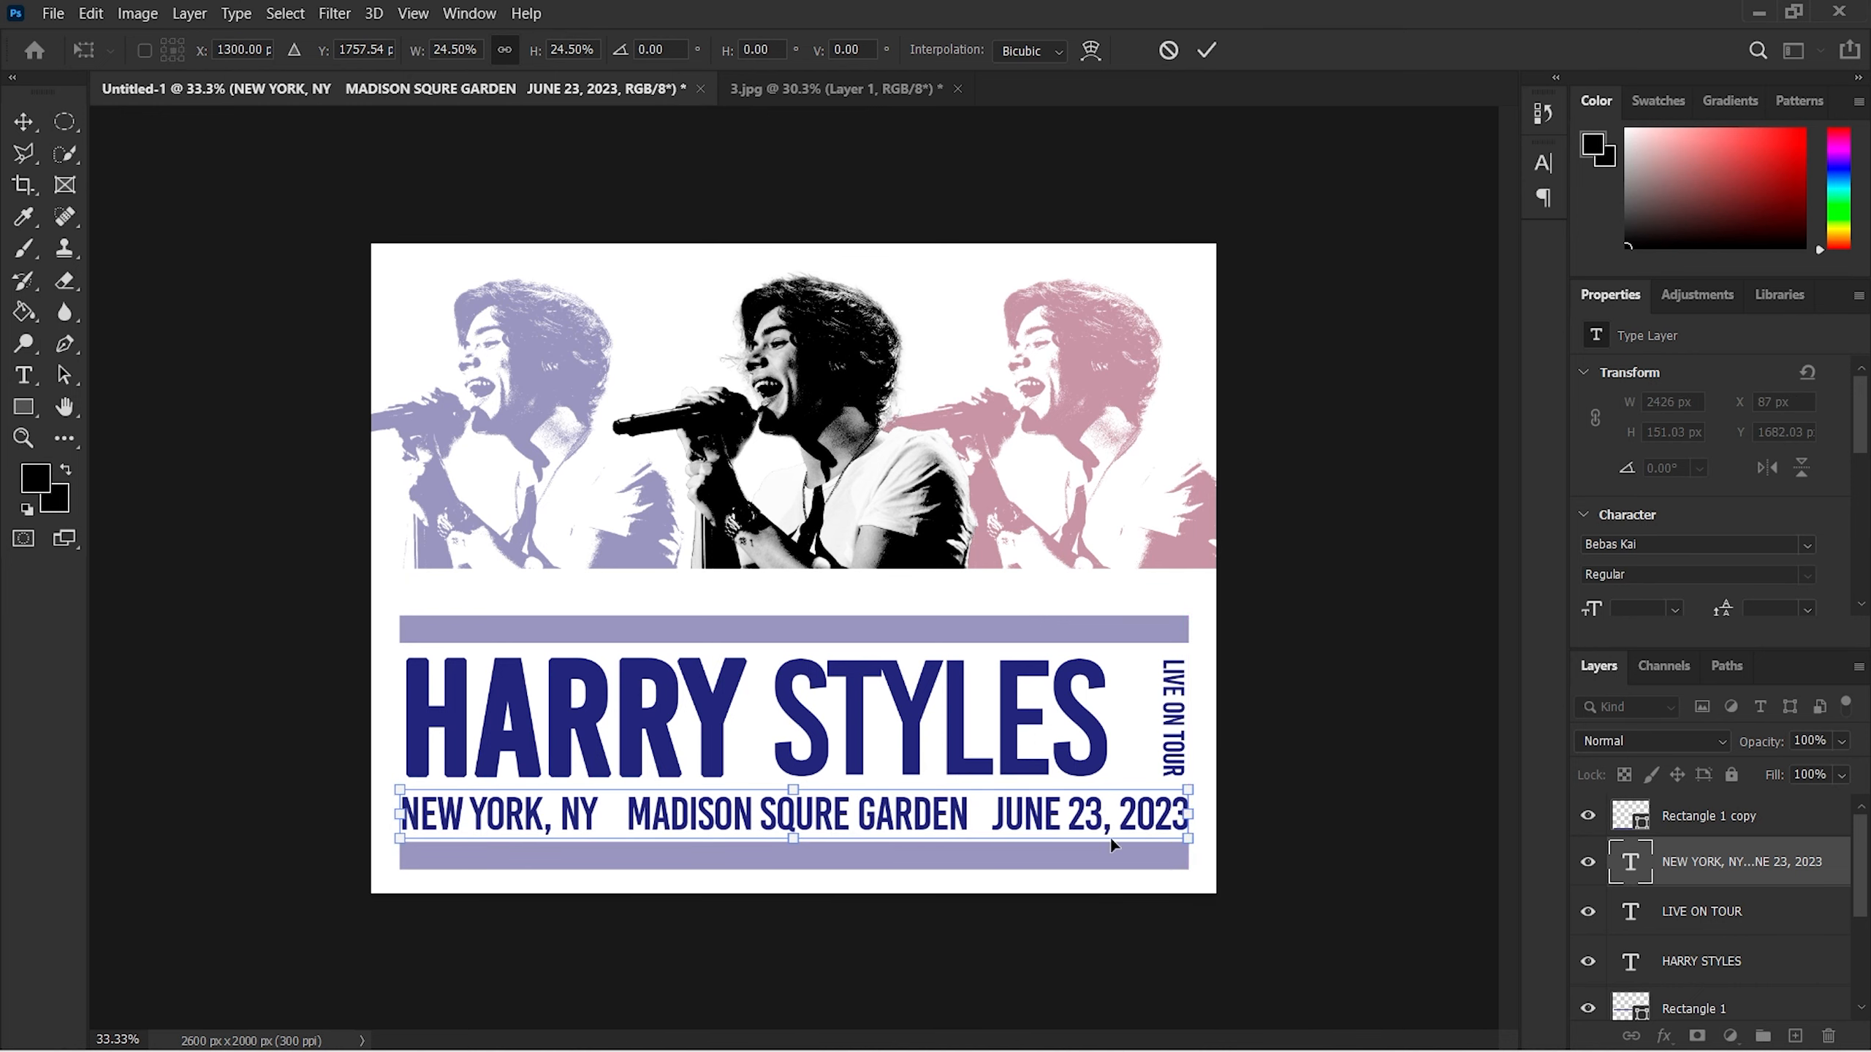
pyautogui.scroll(2, 771, 931)
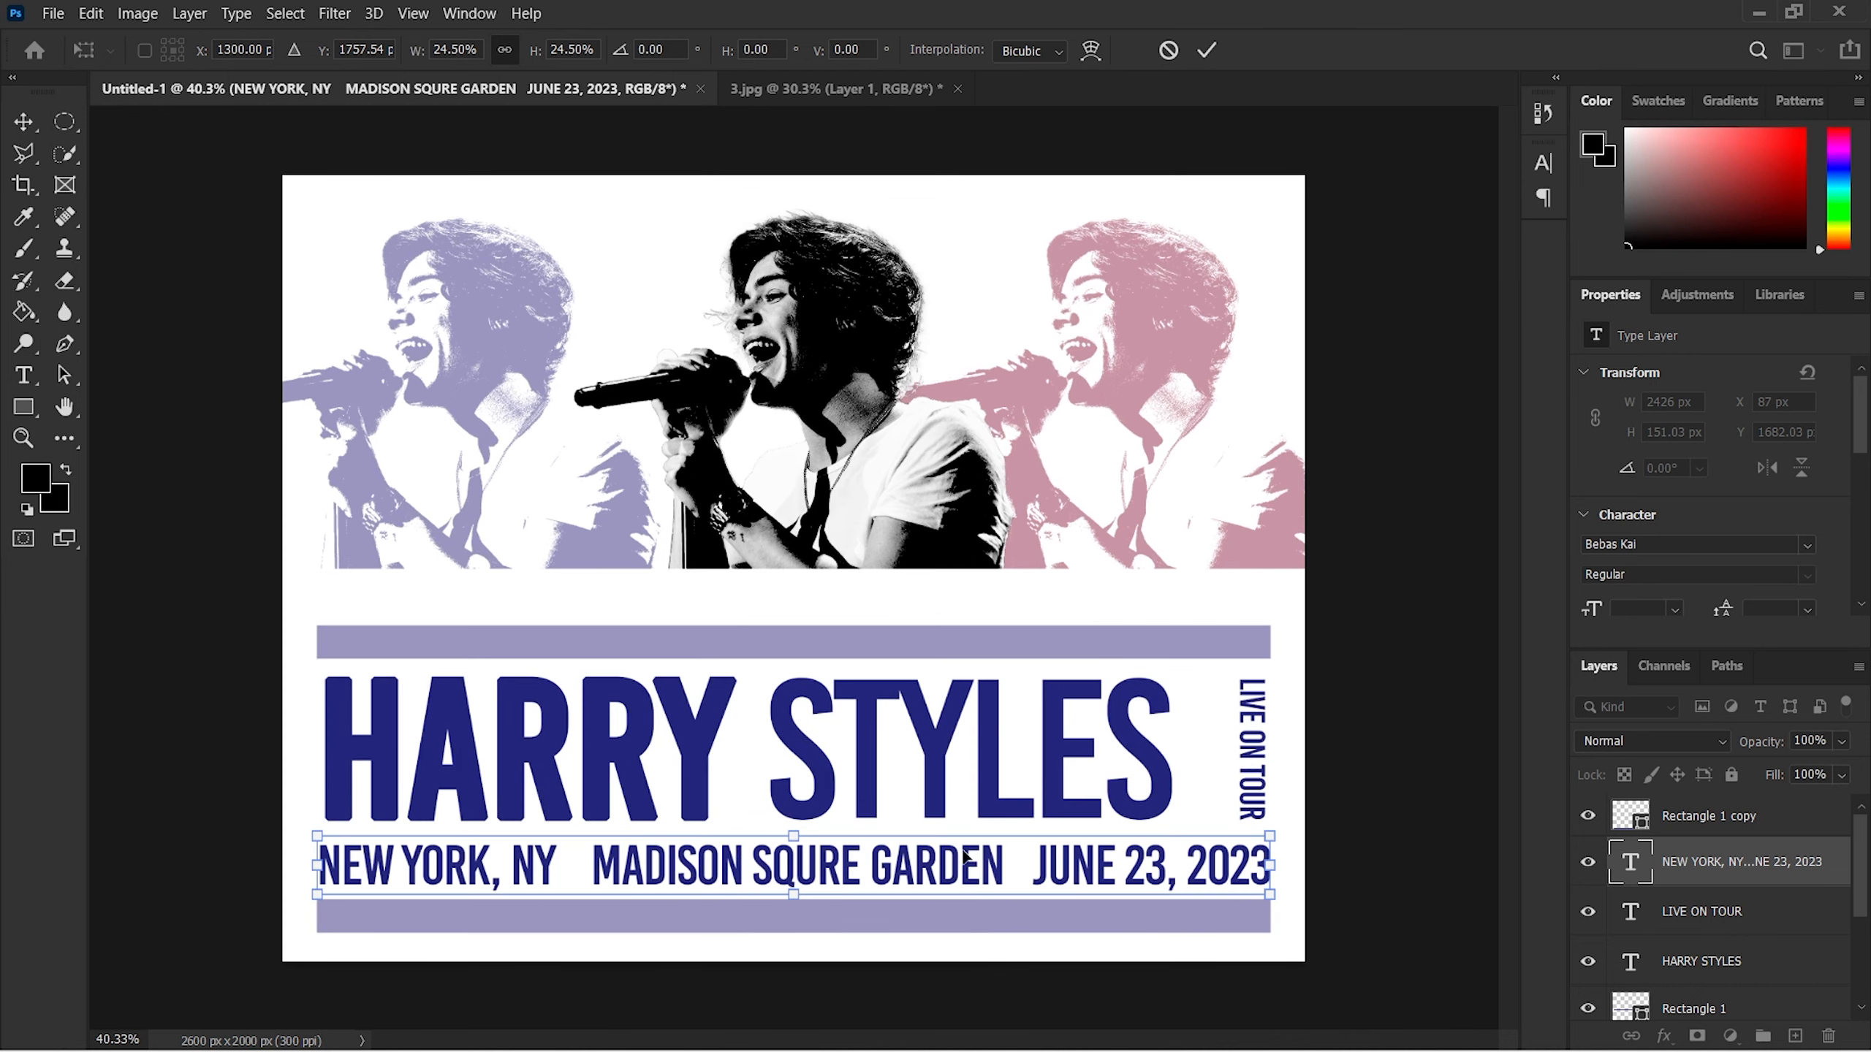
pyautogui.click(1206, 50)
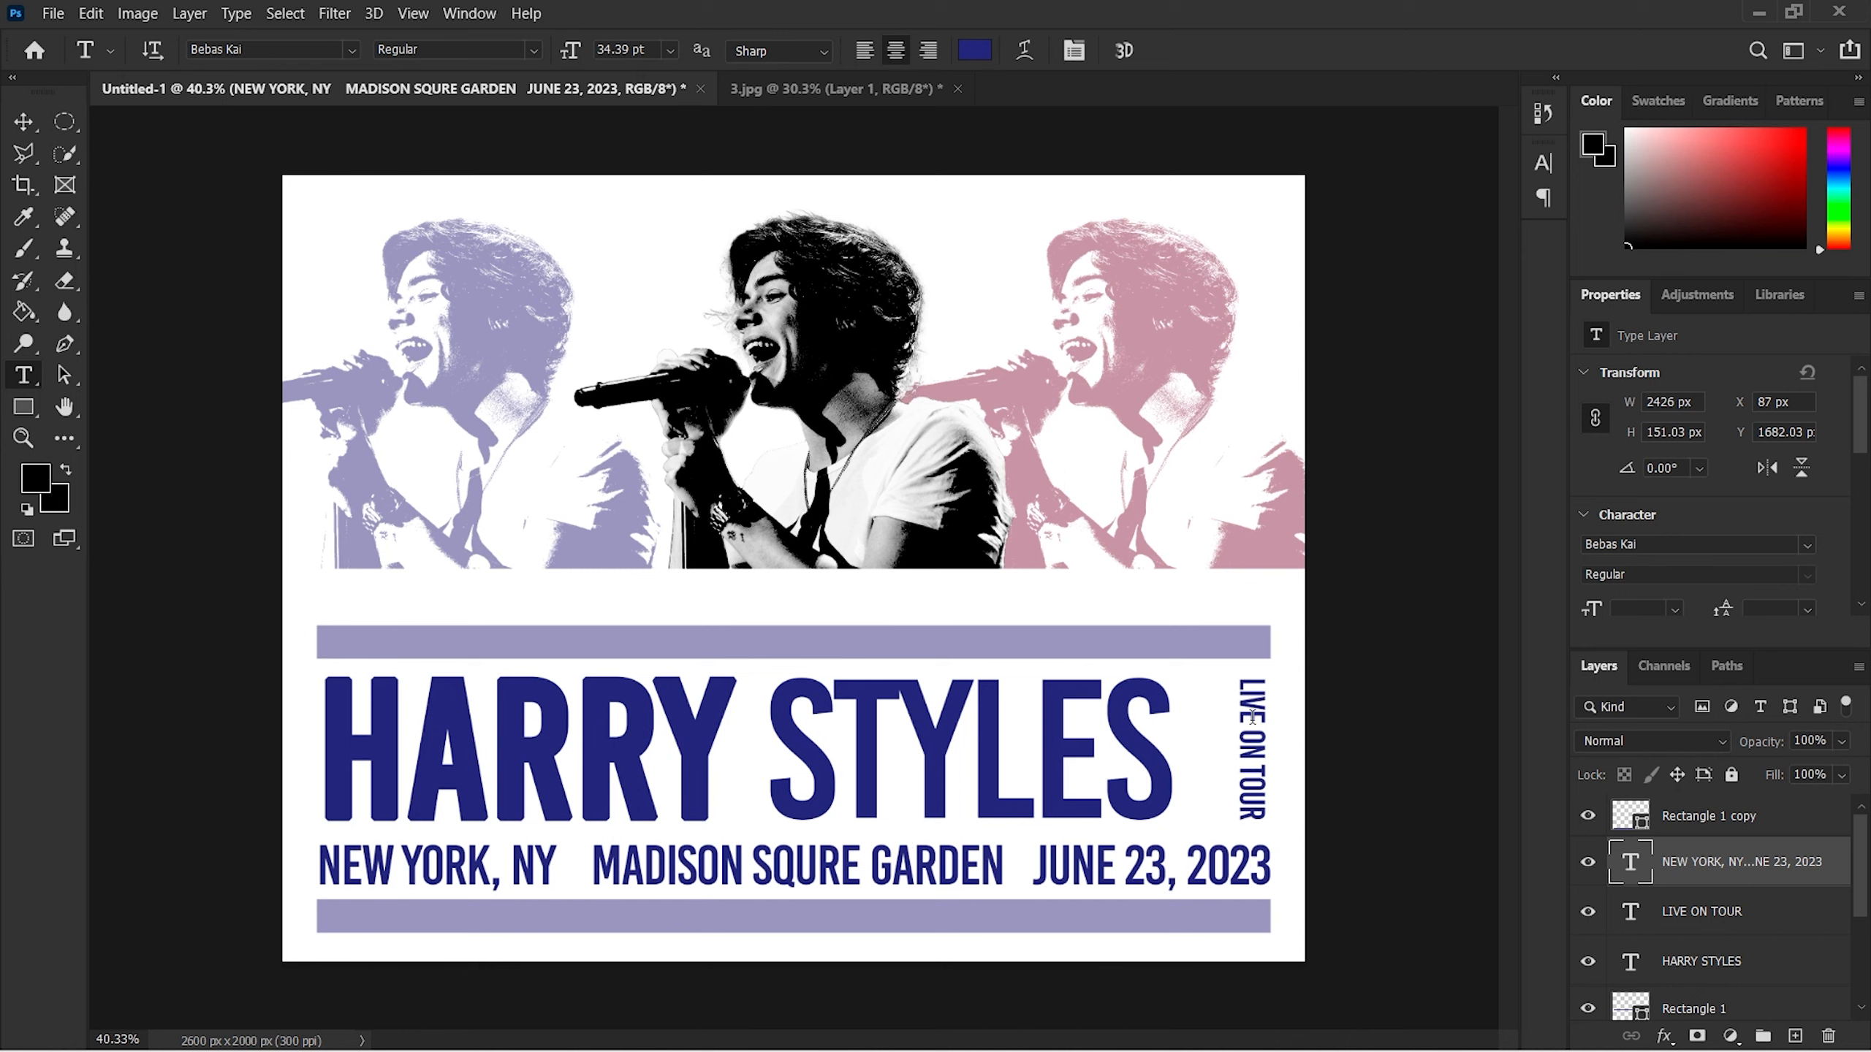
# Step: Enlarge the HARRY STYLES title proportionally to about 105% and keep its left edge aligned with the bars at X 87 px
pyautogui.moveTo(1173, 751); pyautogui.dragTo(352, 712)
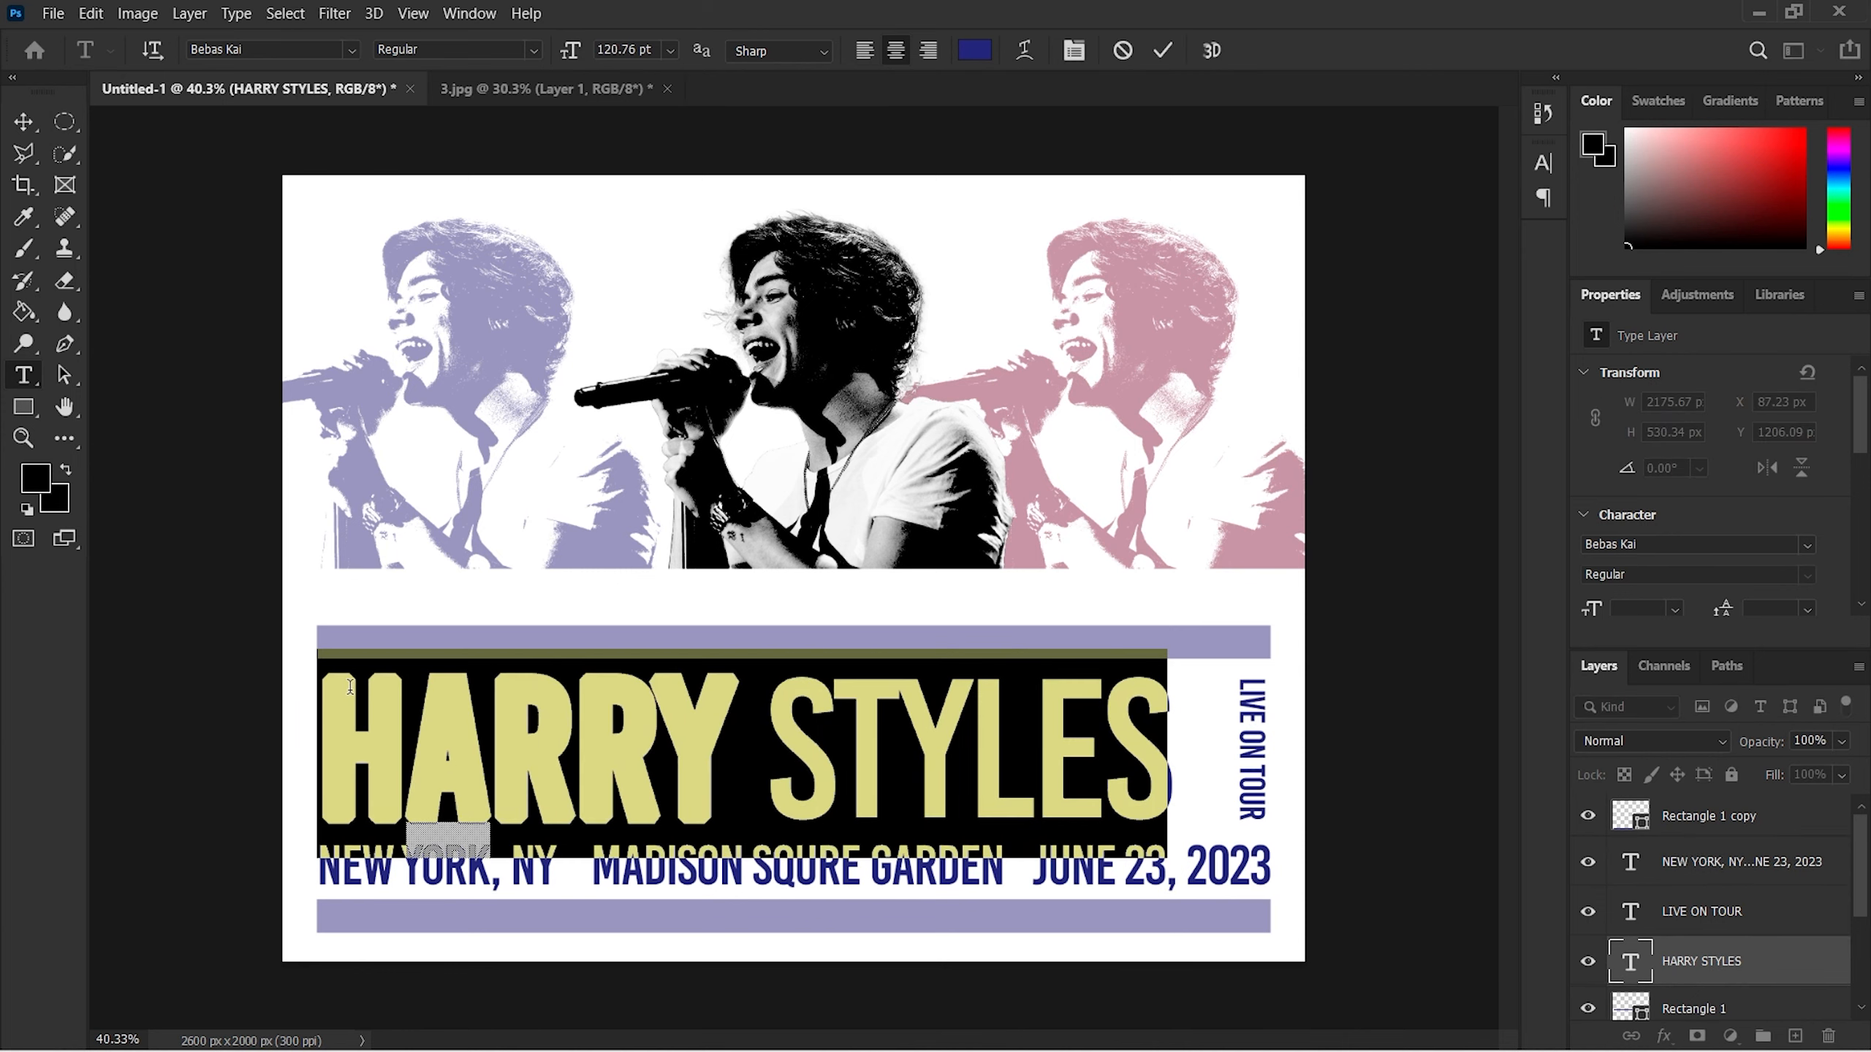
pyautogui.click(91, 13)
pyautogui.click(144, 516)
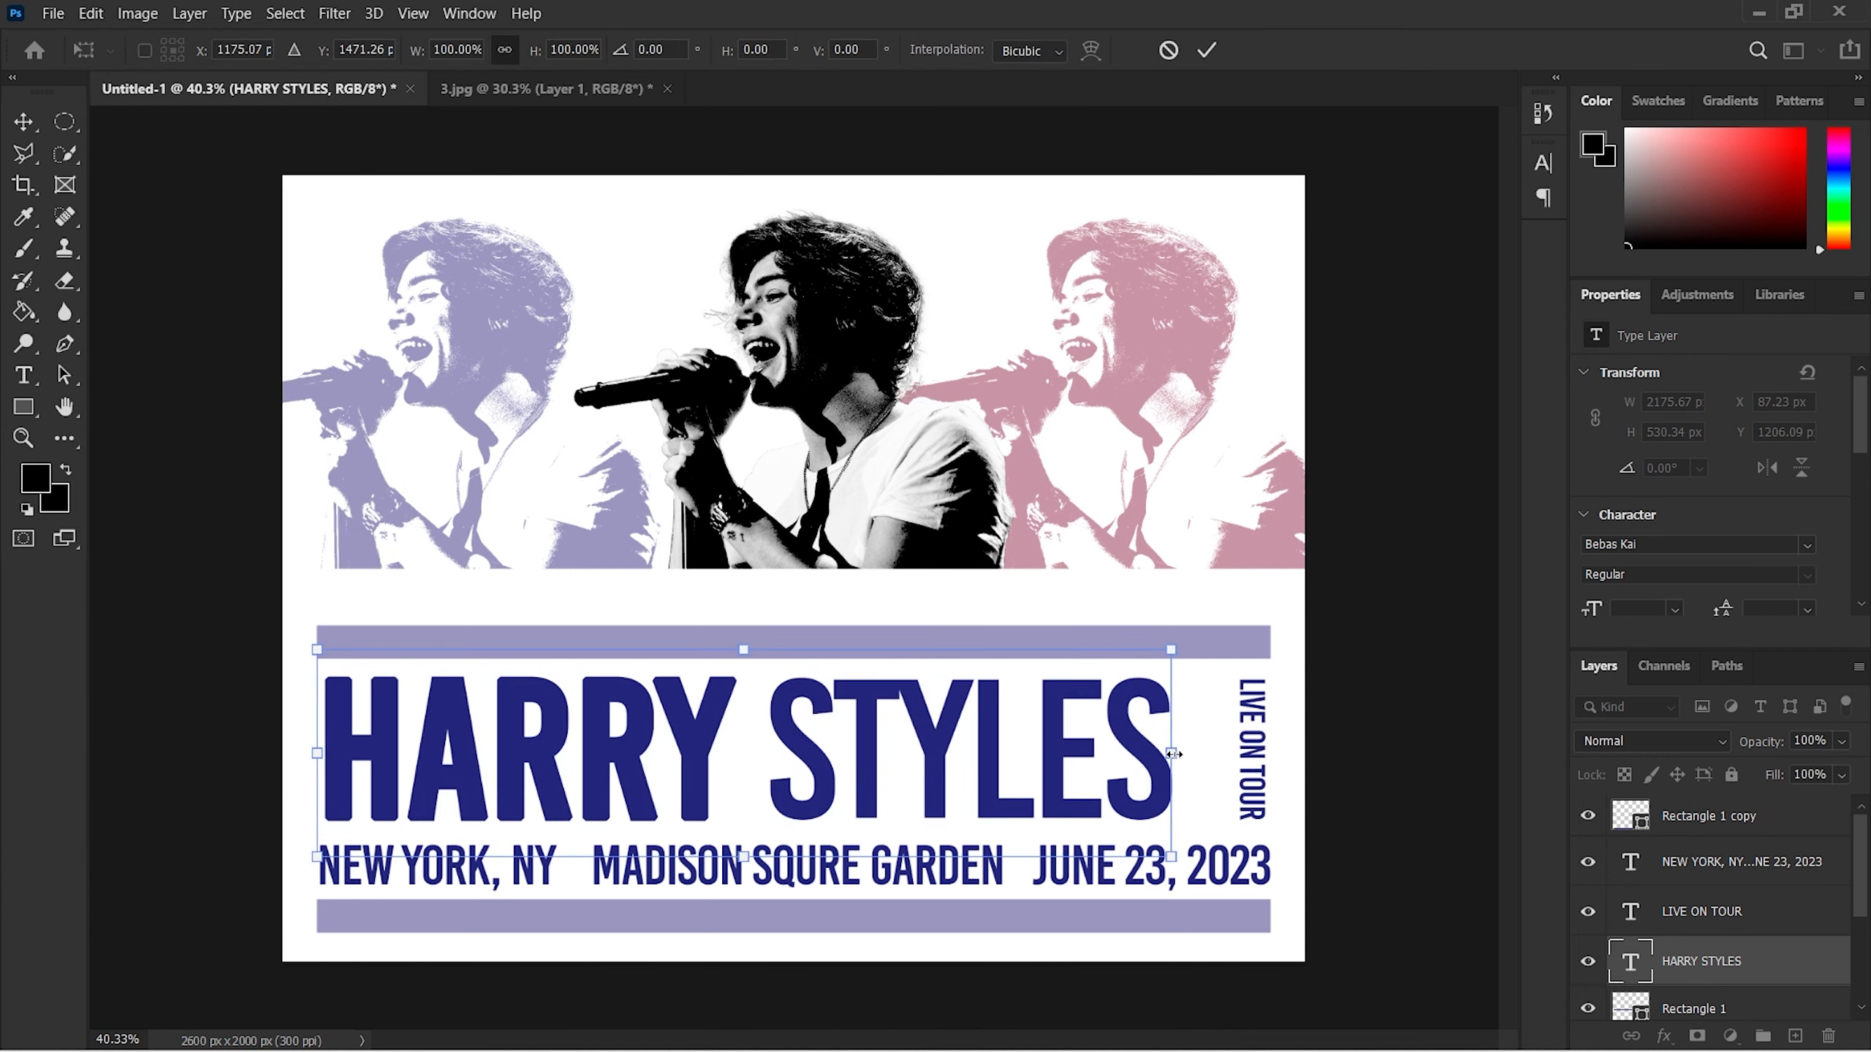
pyautogui.moveTo(1173, 753); pyautogui.dragTo(1217, 754)
pyautogui.moveTo(829, 725); pyautogui.dragTo(823, 727)
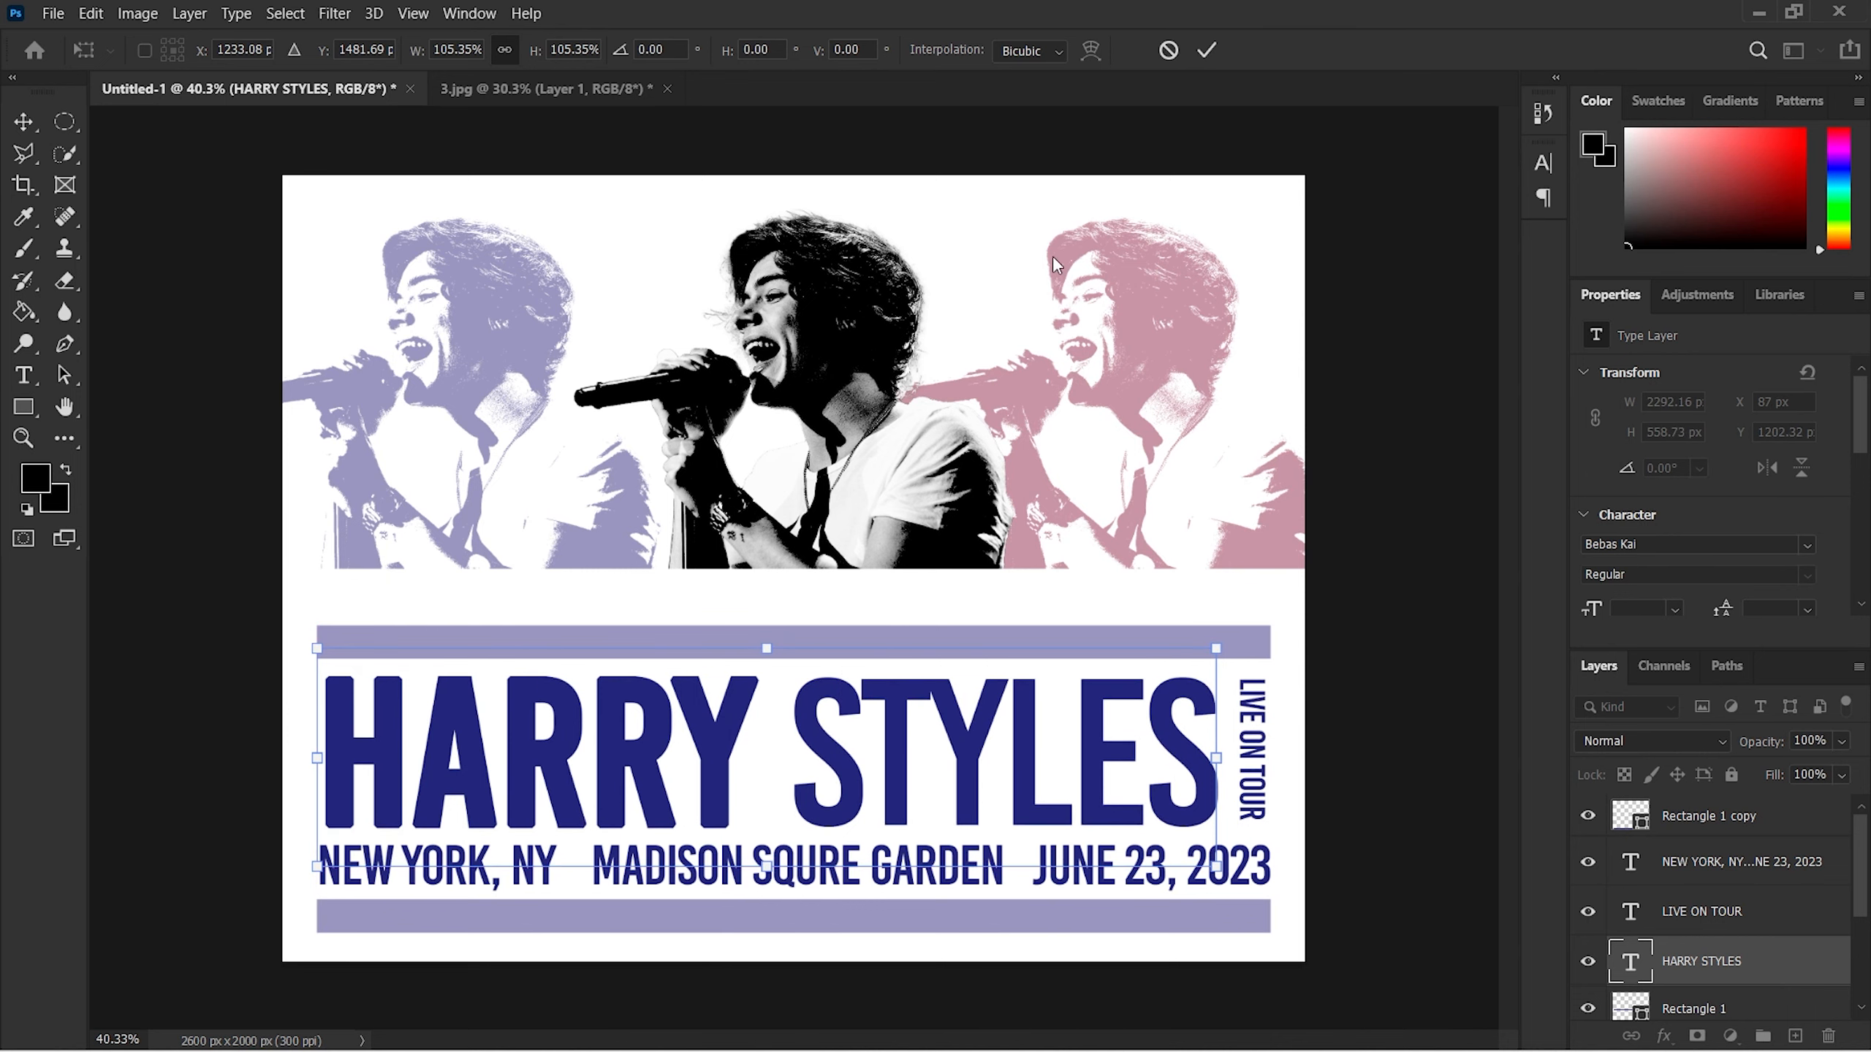
pyautogui.click(1206, 49)
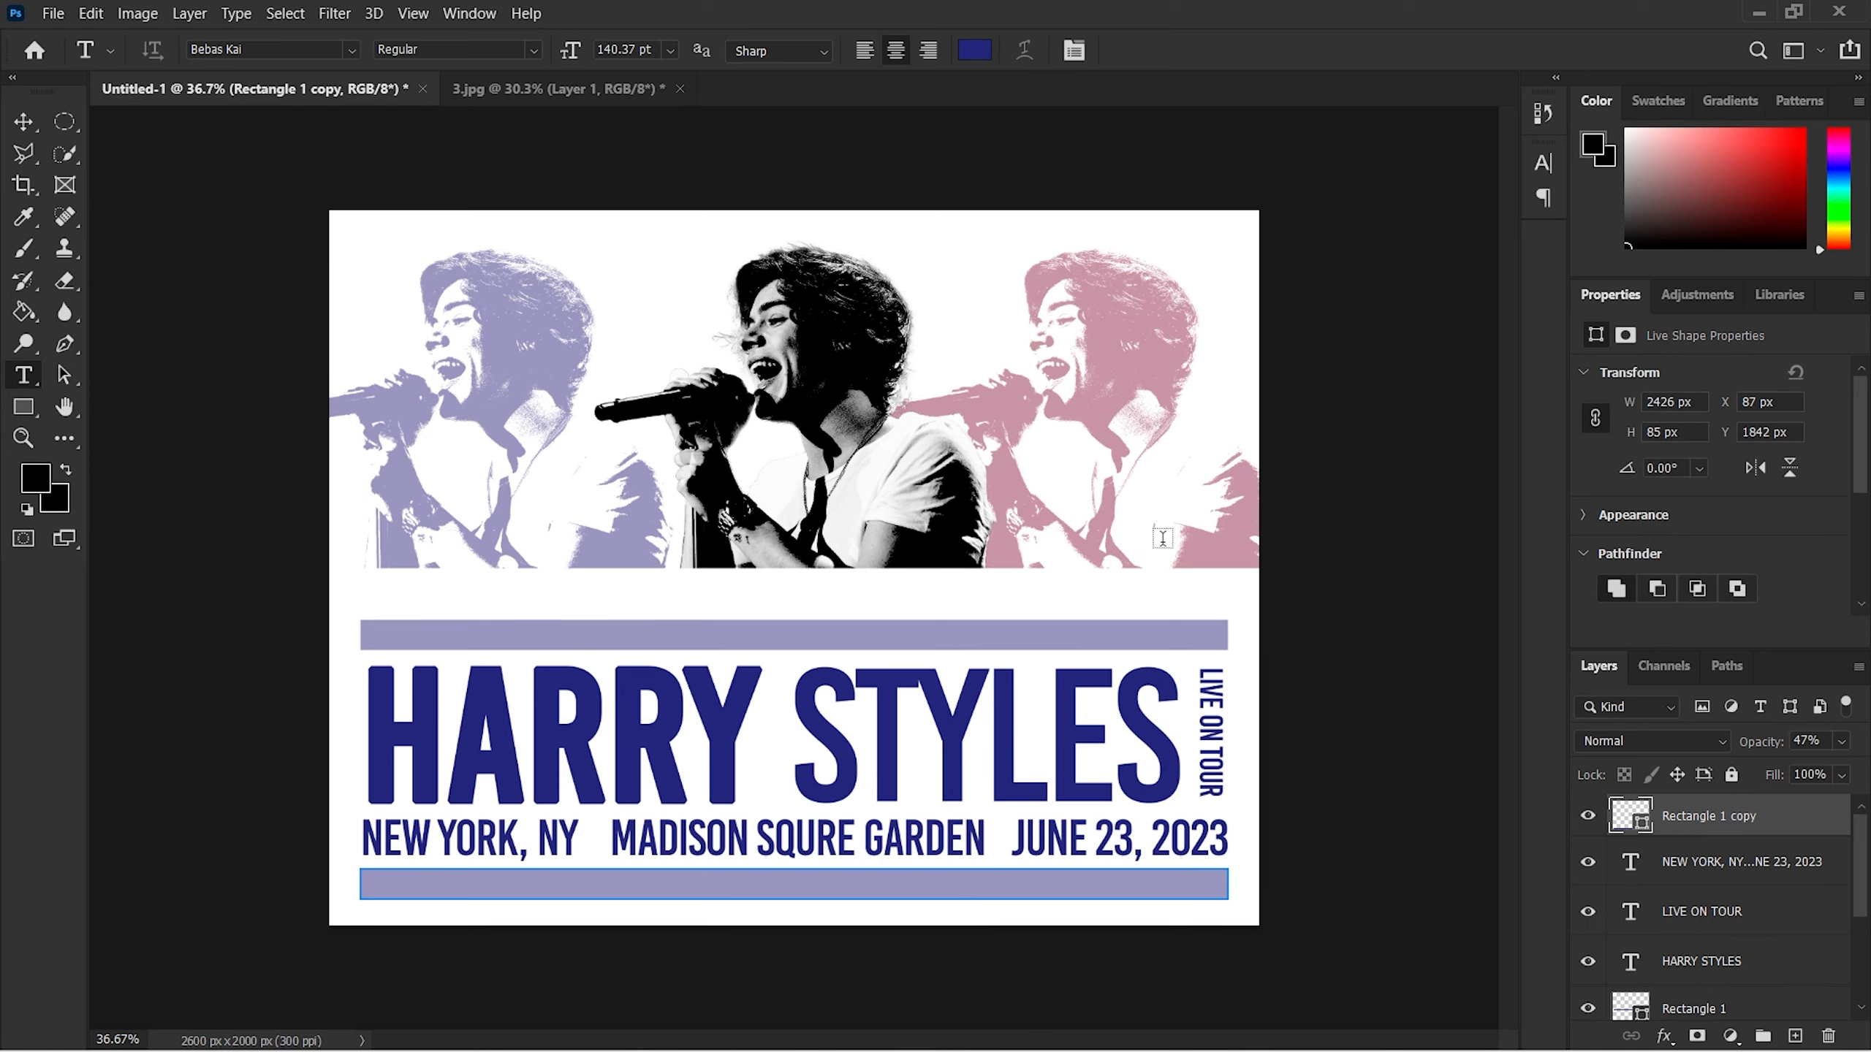
# Step: Open Paper texture 3.jpg from the texture folder through Camera Raw without adjustments and select its entire canvas
pyautogui.click(58, 13)
pyautogui.click(81, 55)
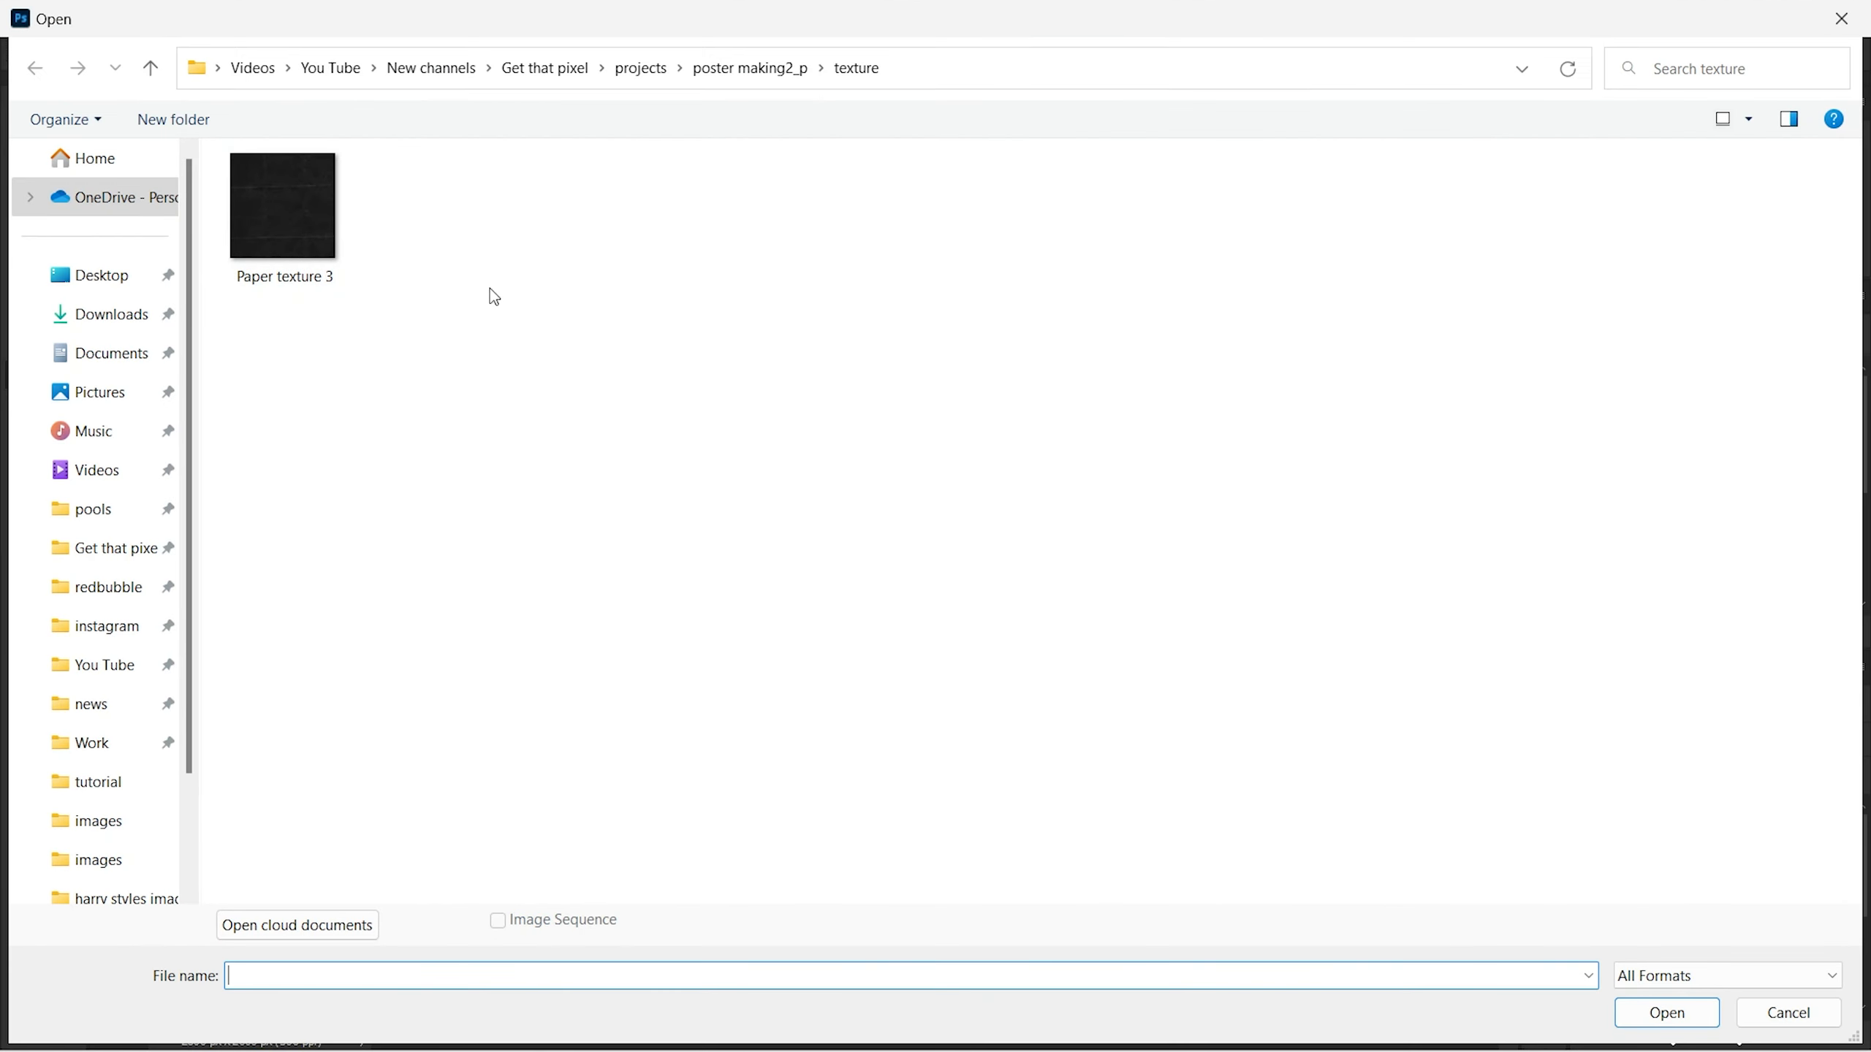
pyautogui.click(263, 229)
pyautogui.click(1665, 1014)
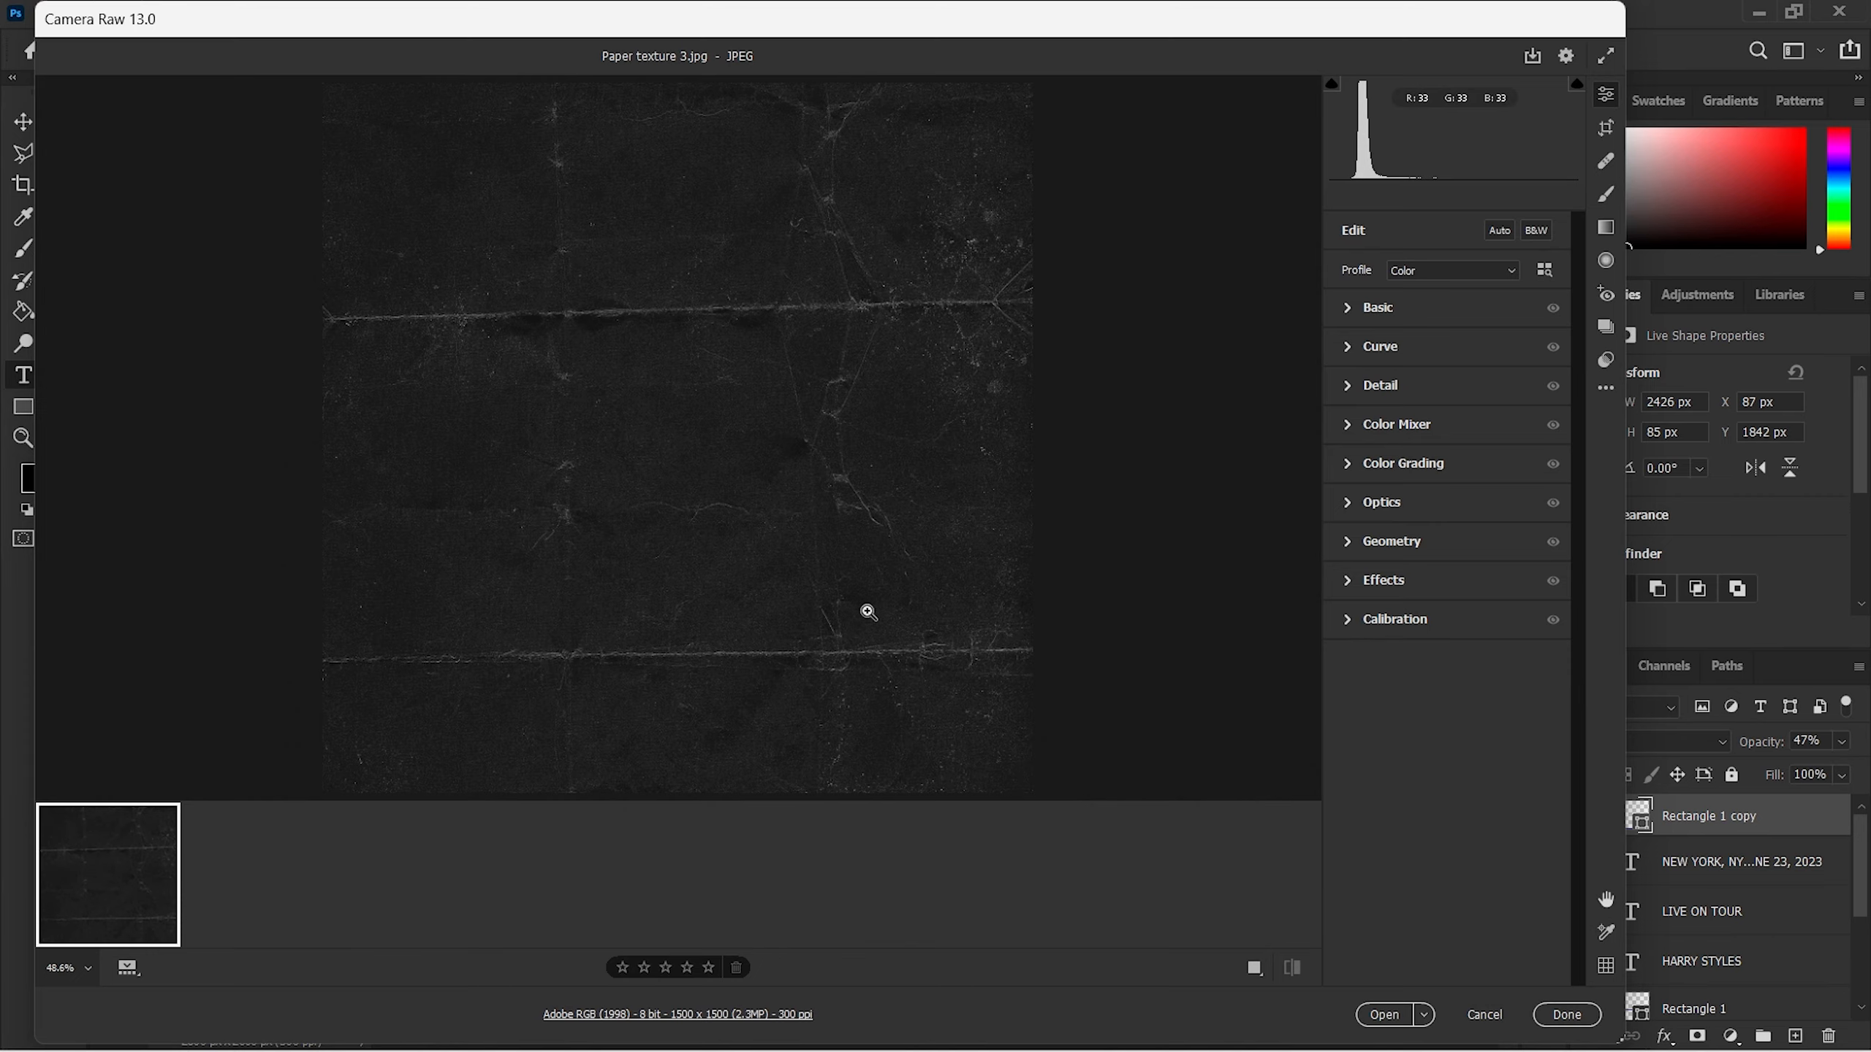
pyautogui.click(1384, 1016)
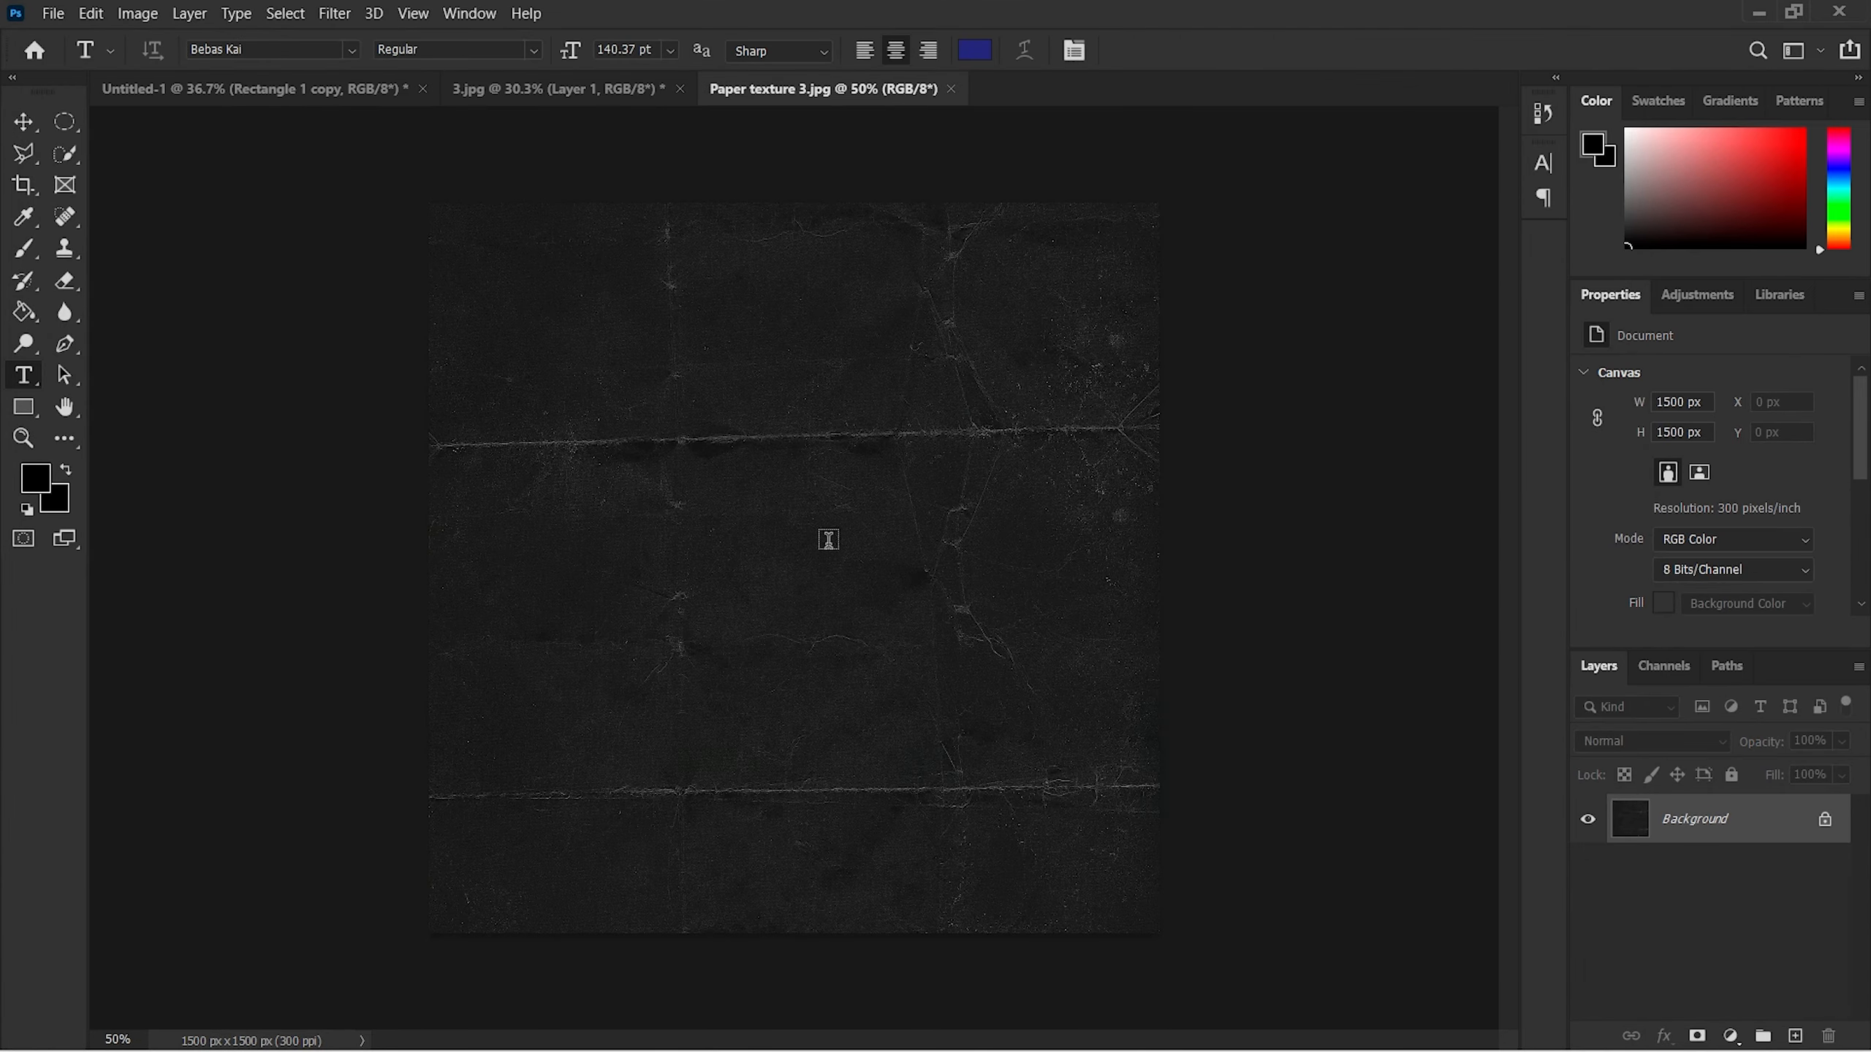
pyautogui.hotkey('ctrl', 'a')
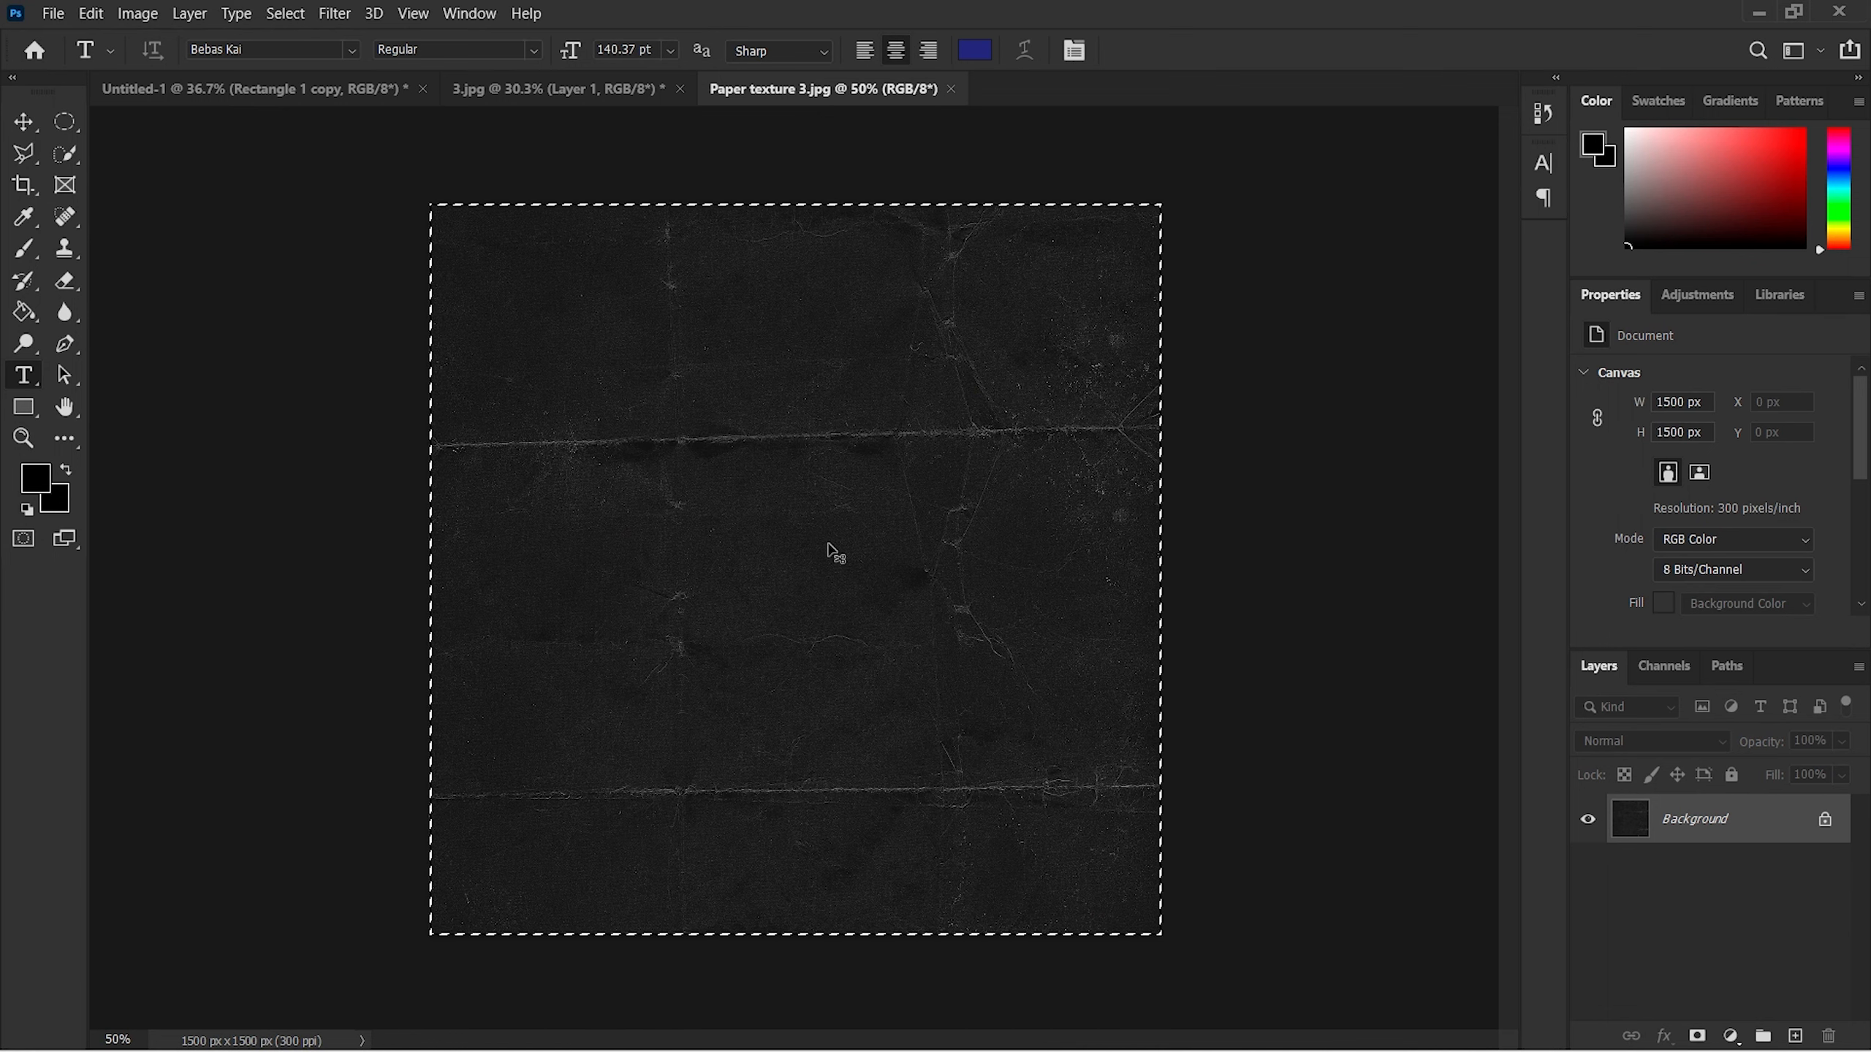
# Step: Paste the copied paper texture into the Untitled-1 poster document as a new layer above all others
pyautogui.click(257, 107)
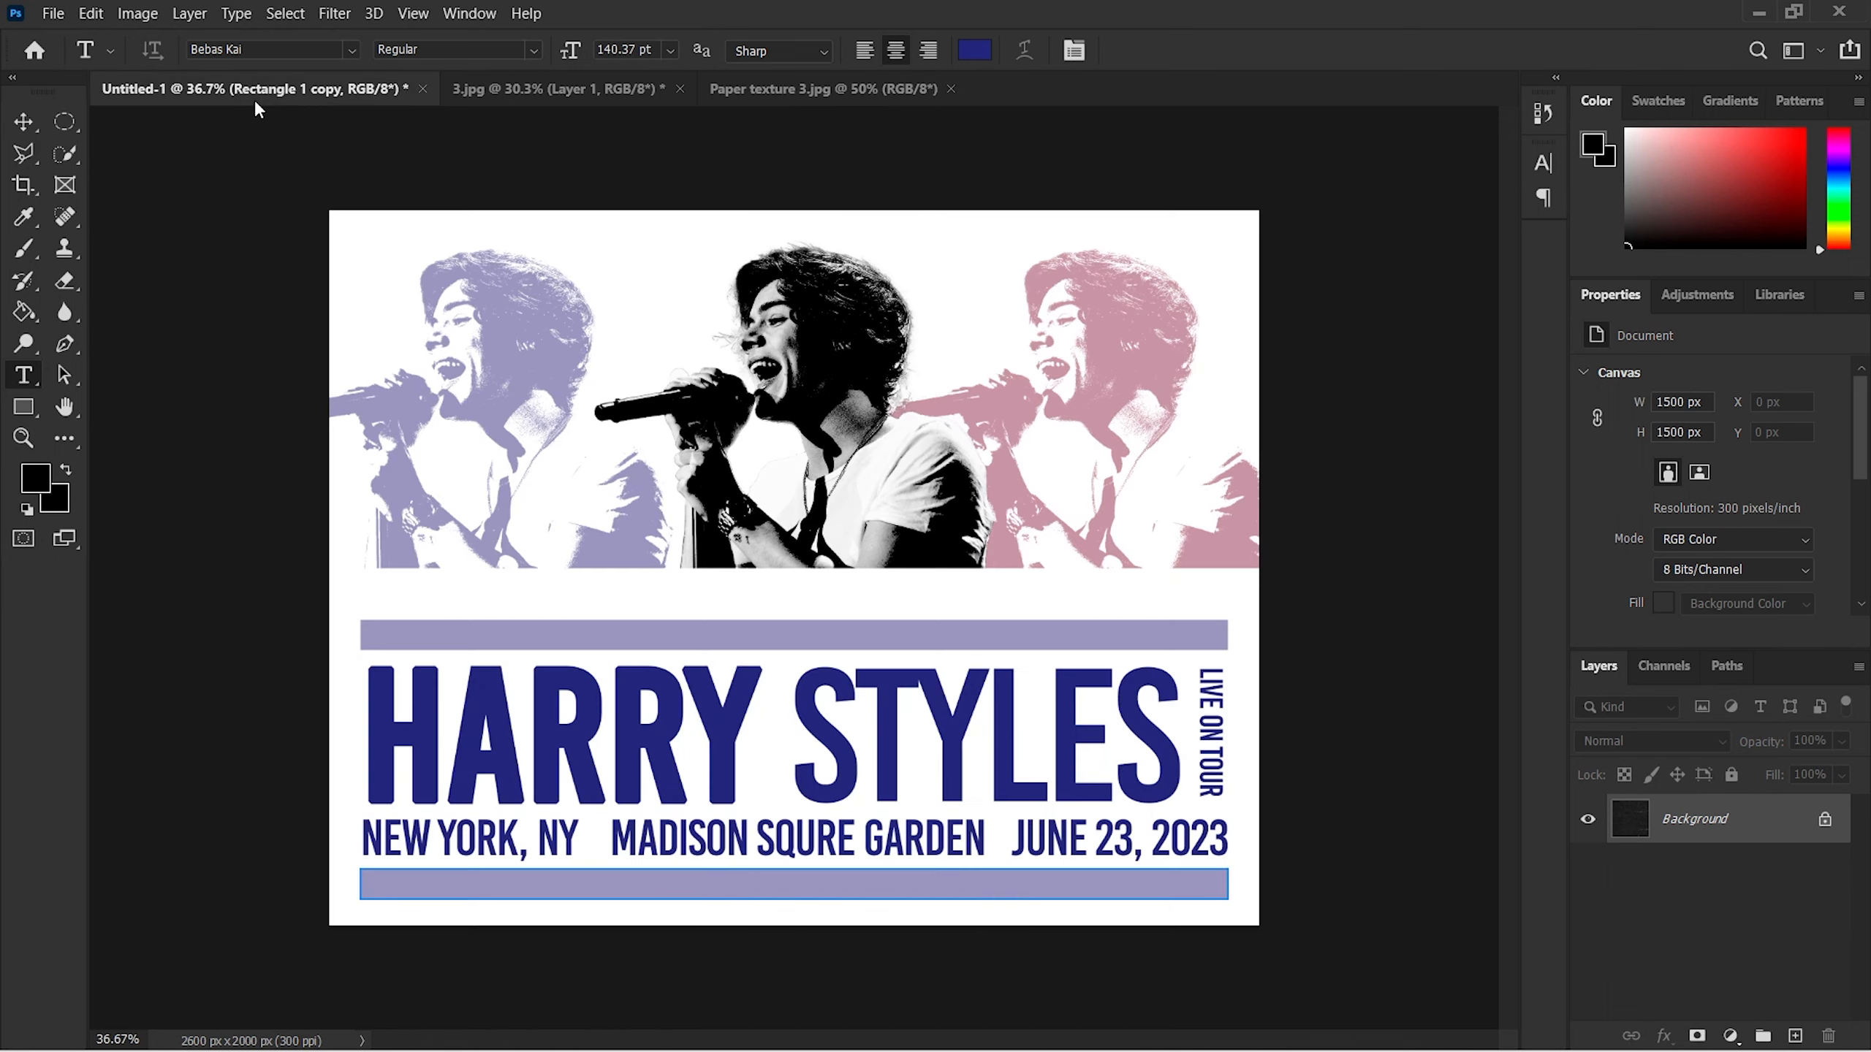
pyautogui.scroll(-2, 841, 559)
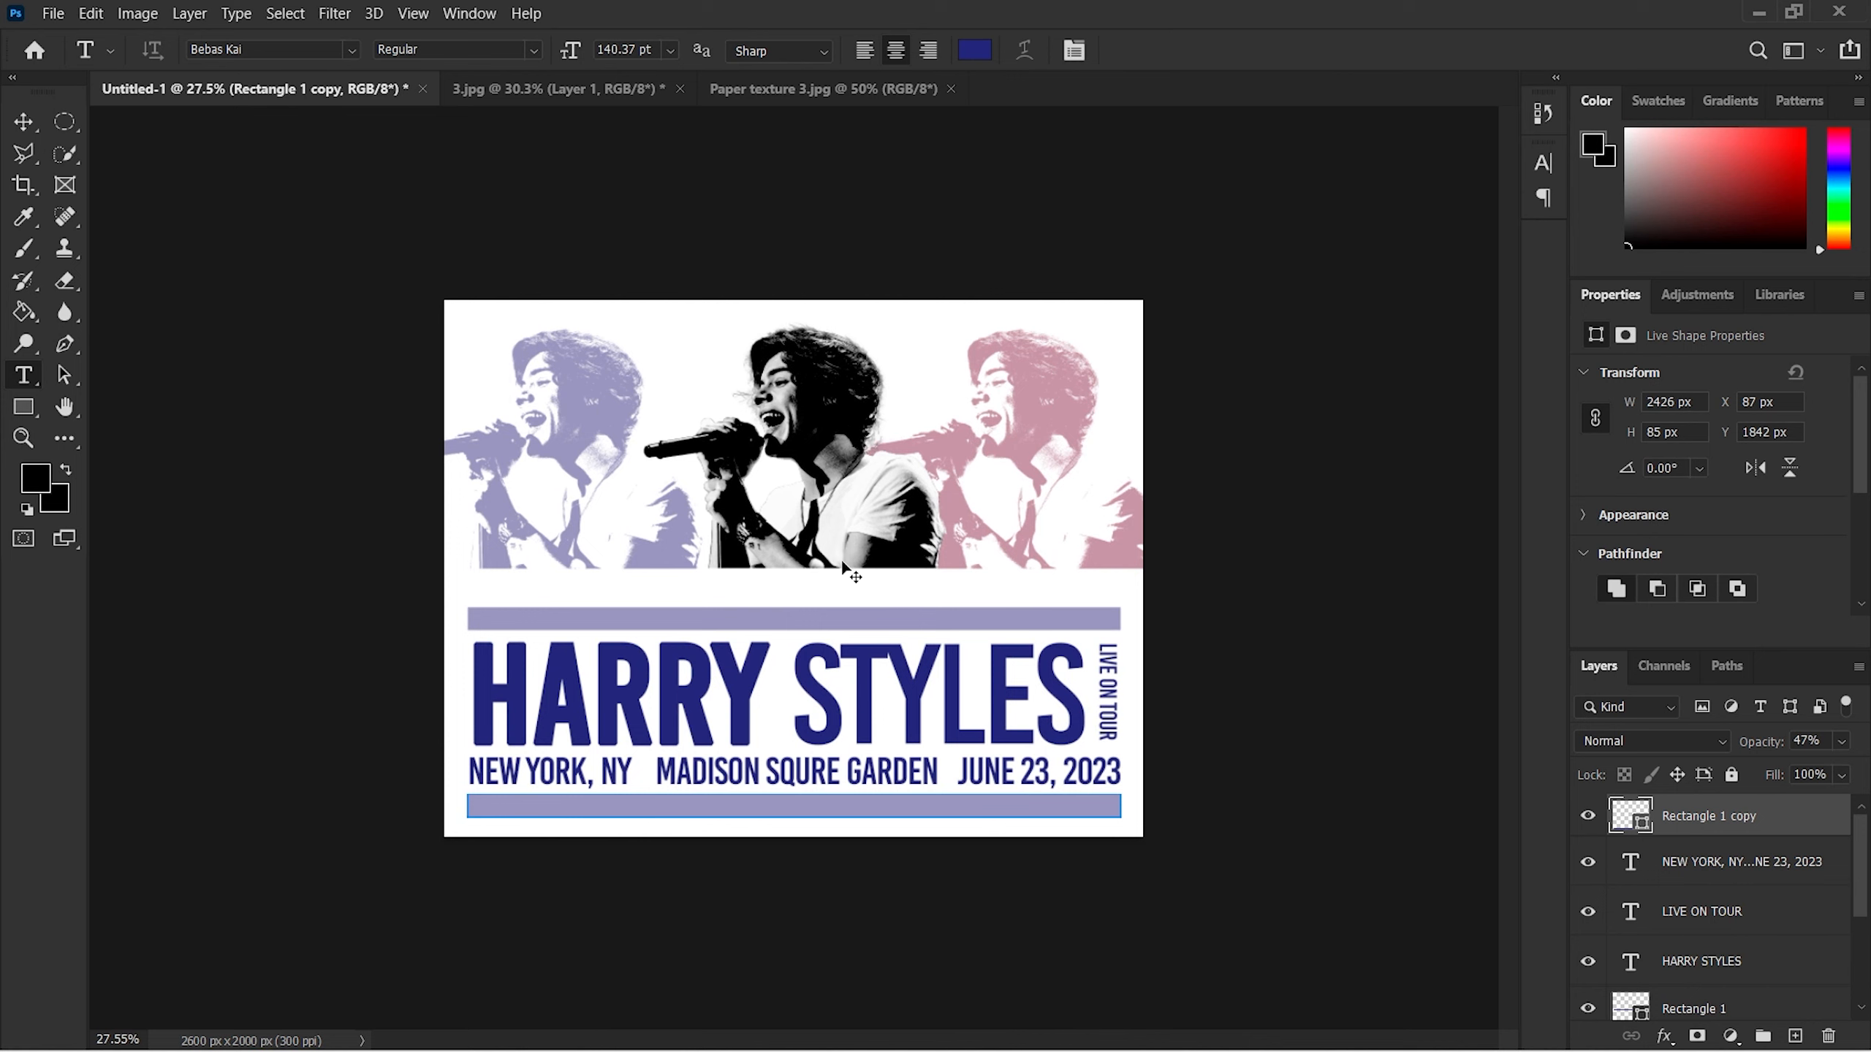
pyautogui.hotkey('ctrl', 'v')
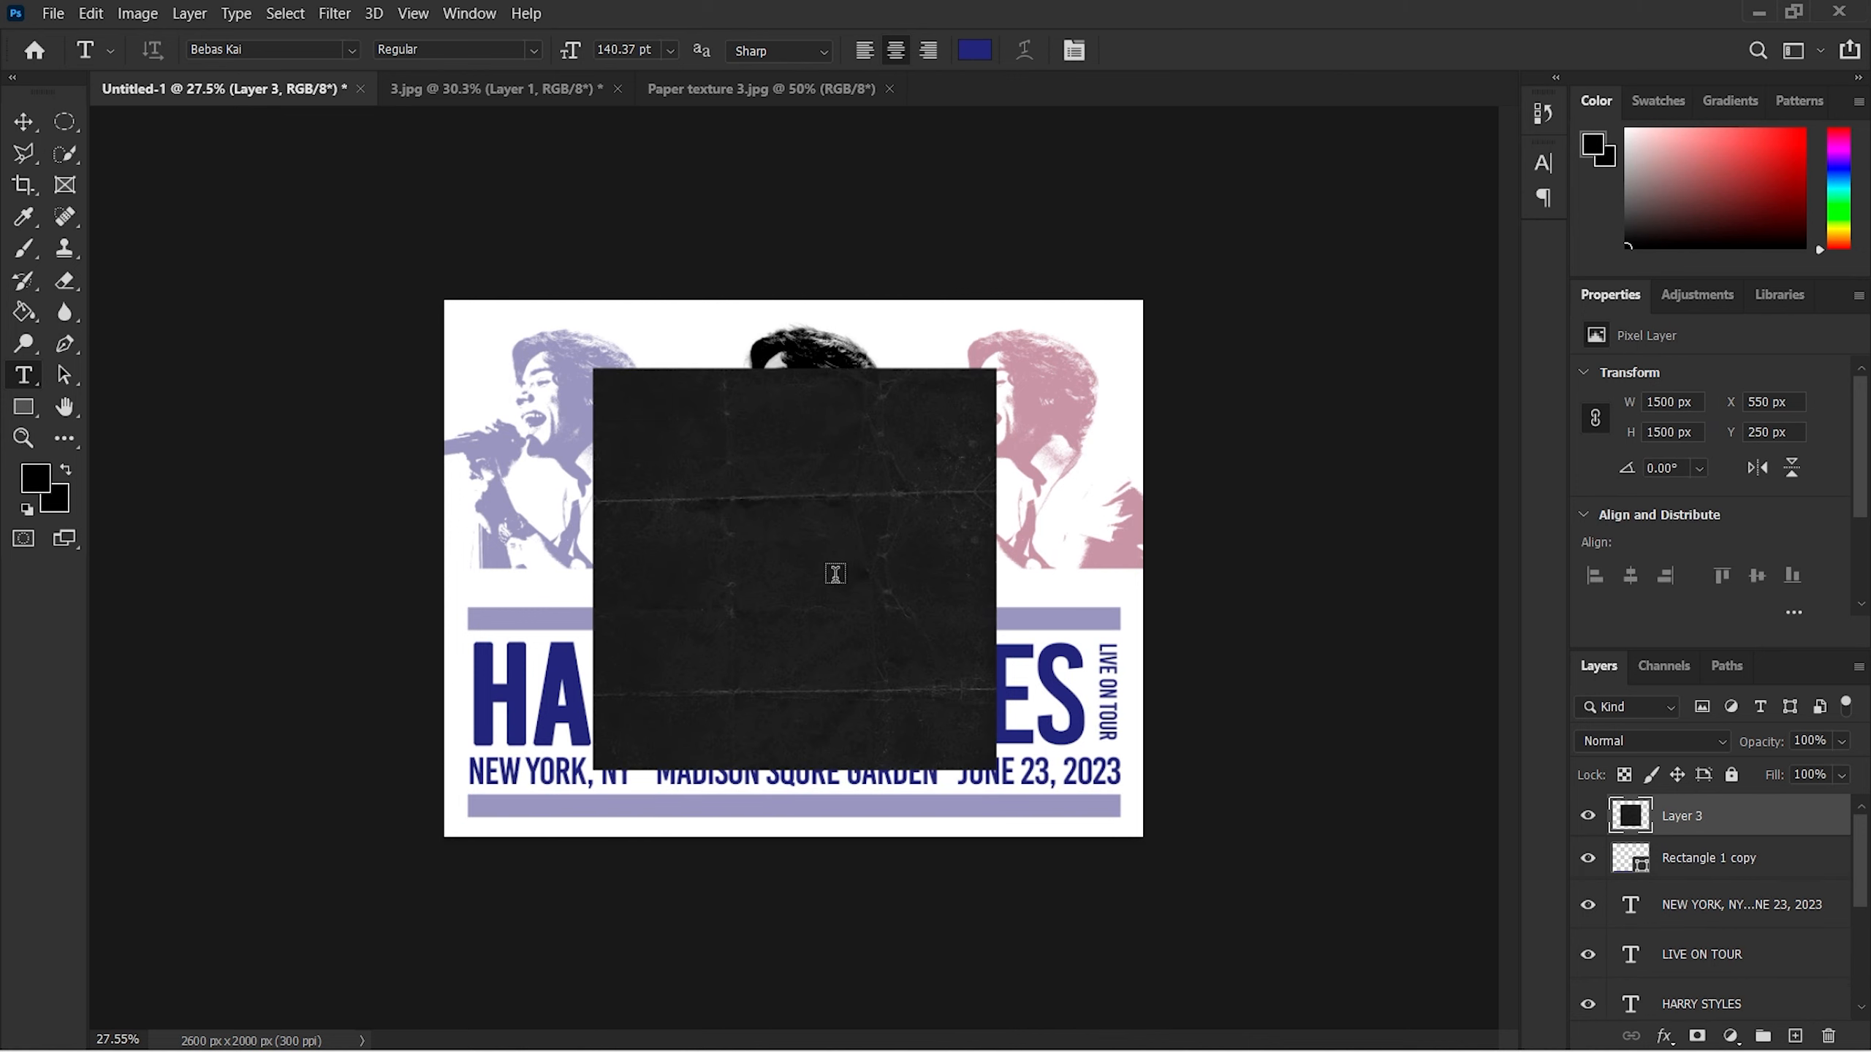
# Step: Scale the pasted texture proportionally to about 192% and centre it so that it covers the entire poster canvas
pyautogui.click(92, 13)
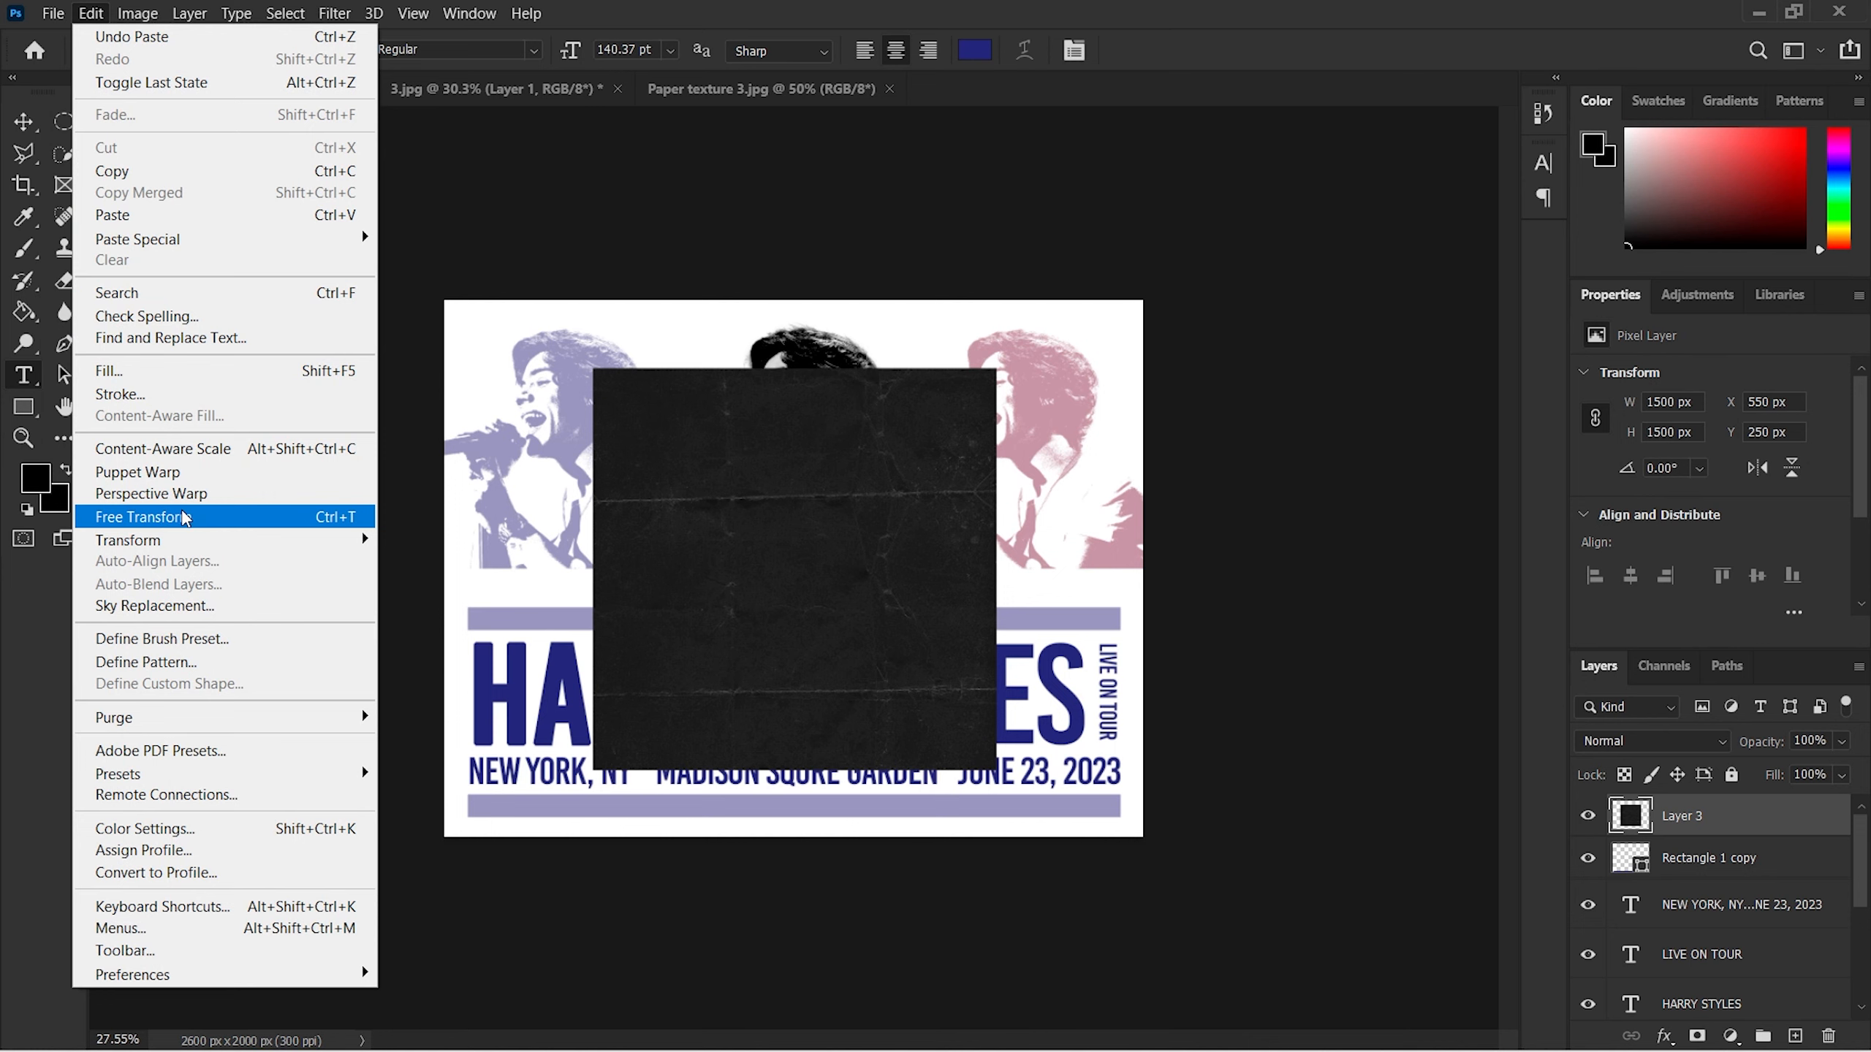
pyautogui.click(197, 521)
pyautogui.moveTo(992, 768); pyautogui.dragTo(1105, 878)
pyautogui.moveTo(593, 365); pyautogui.dragTo(435, 206)
pyautogui.moveTo(712, 480); pyautogui.dragTo(685, 504)
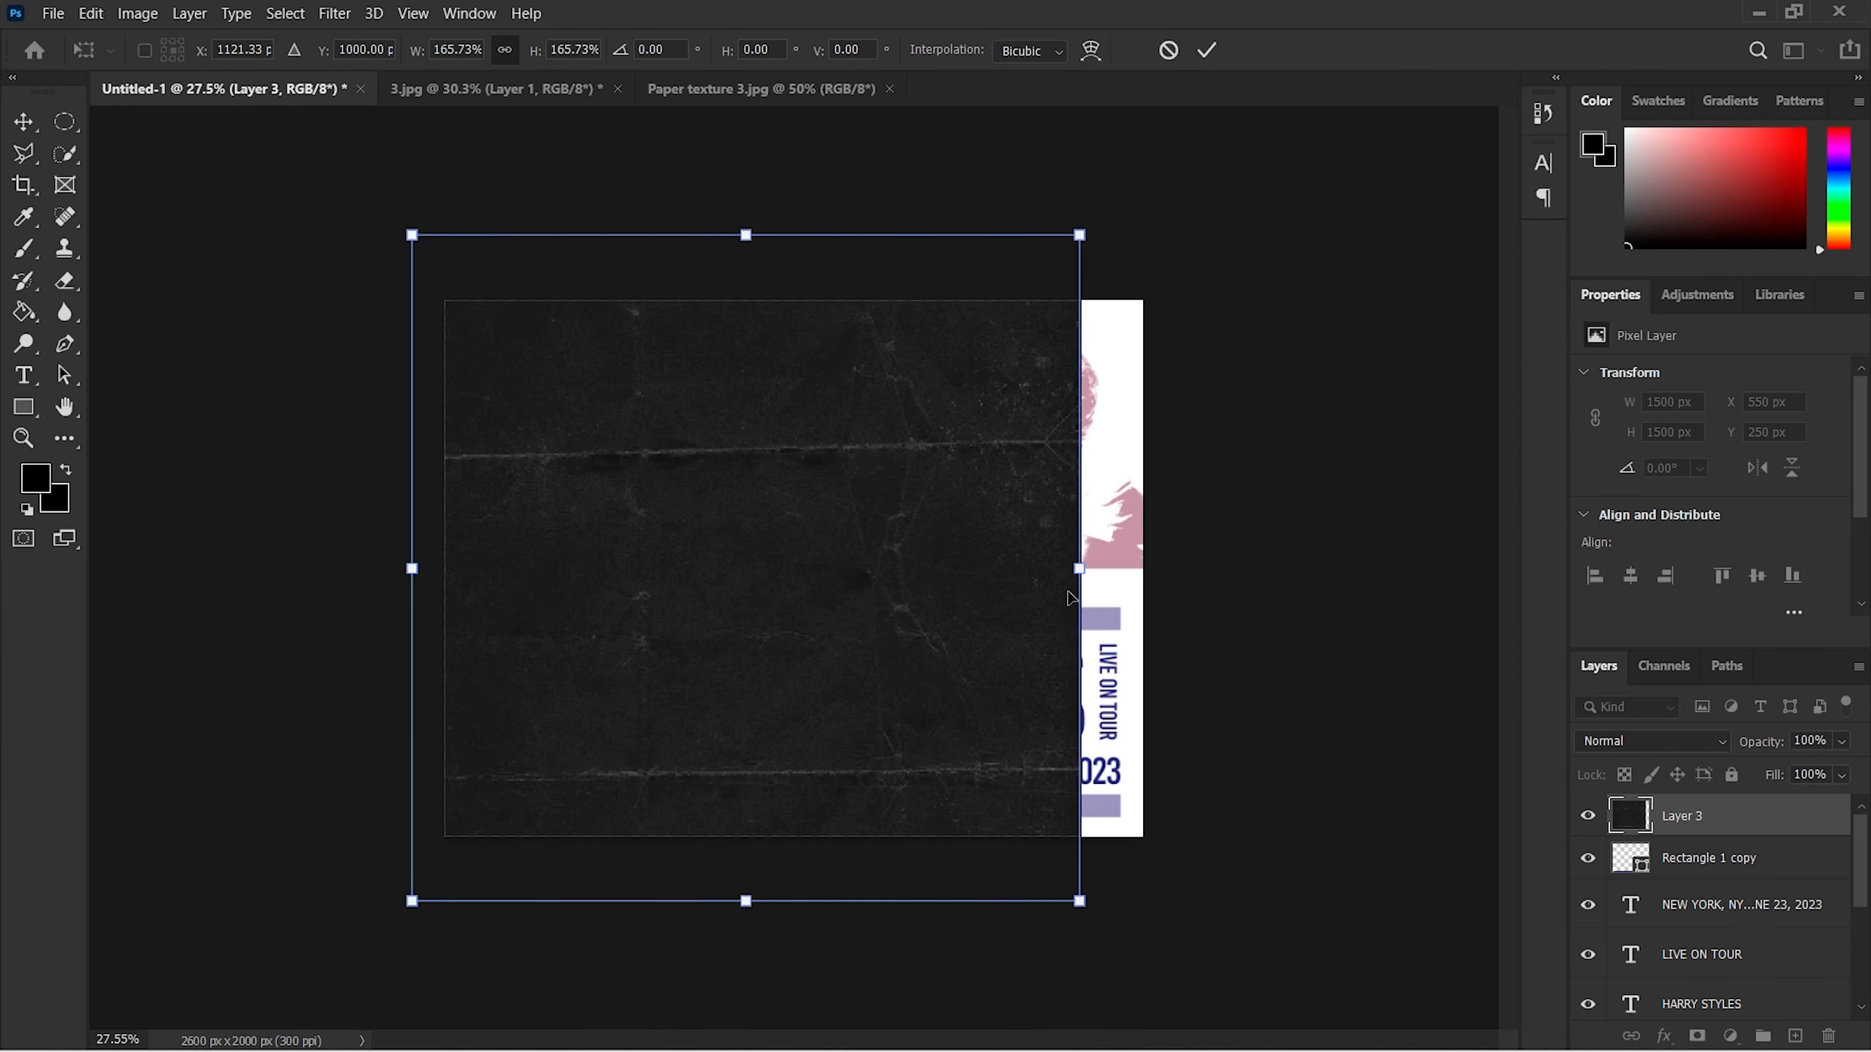
pyautogui.moveTo(1079, 569); pyautogui.dragTo(1186, 576)
pyautogui.moveTo(957, 528); pyautogui.dragTo(926, 533)
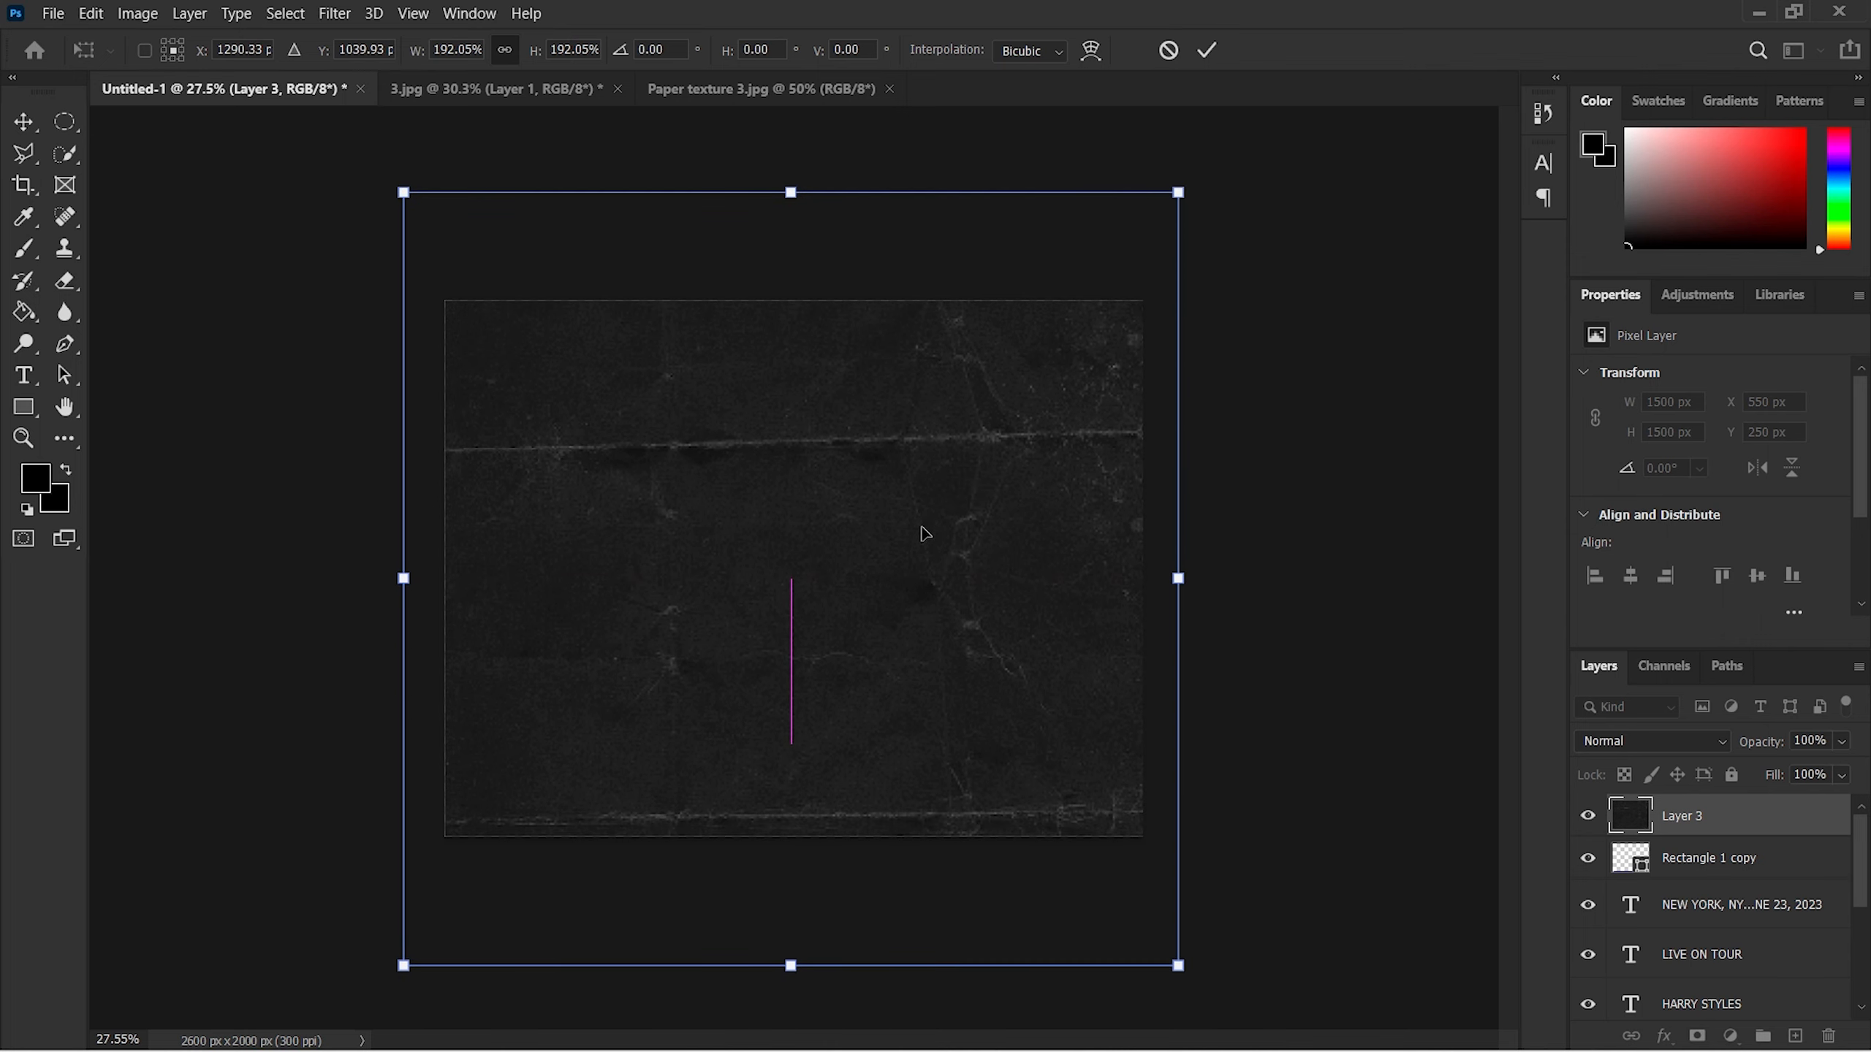
pyautogui.moveTo(898, 516); pyautogui.dragTo(899, 519)
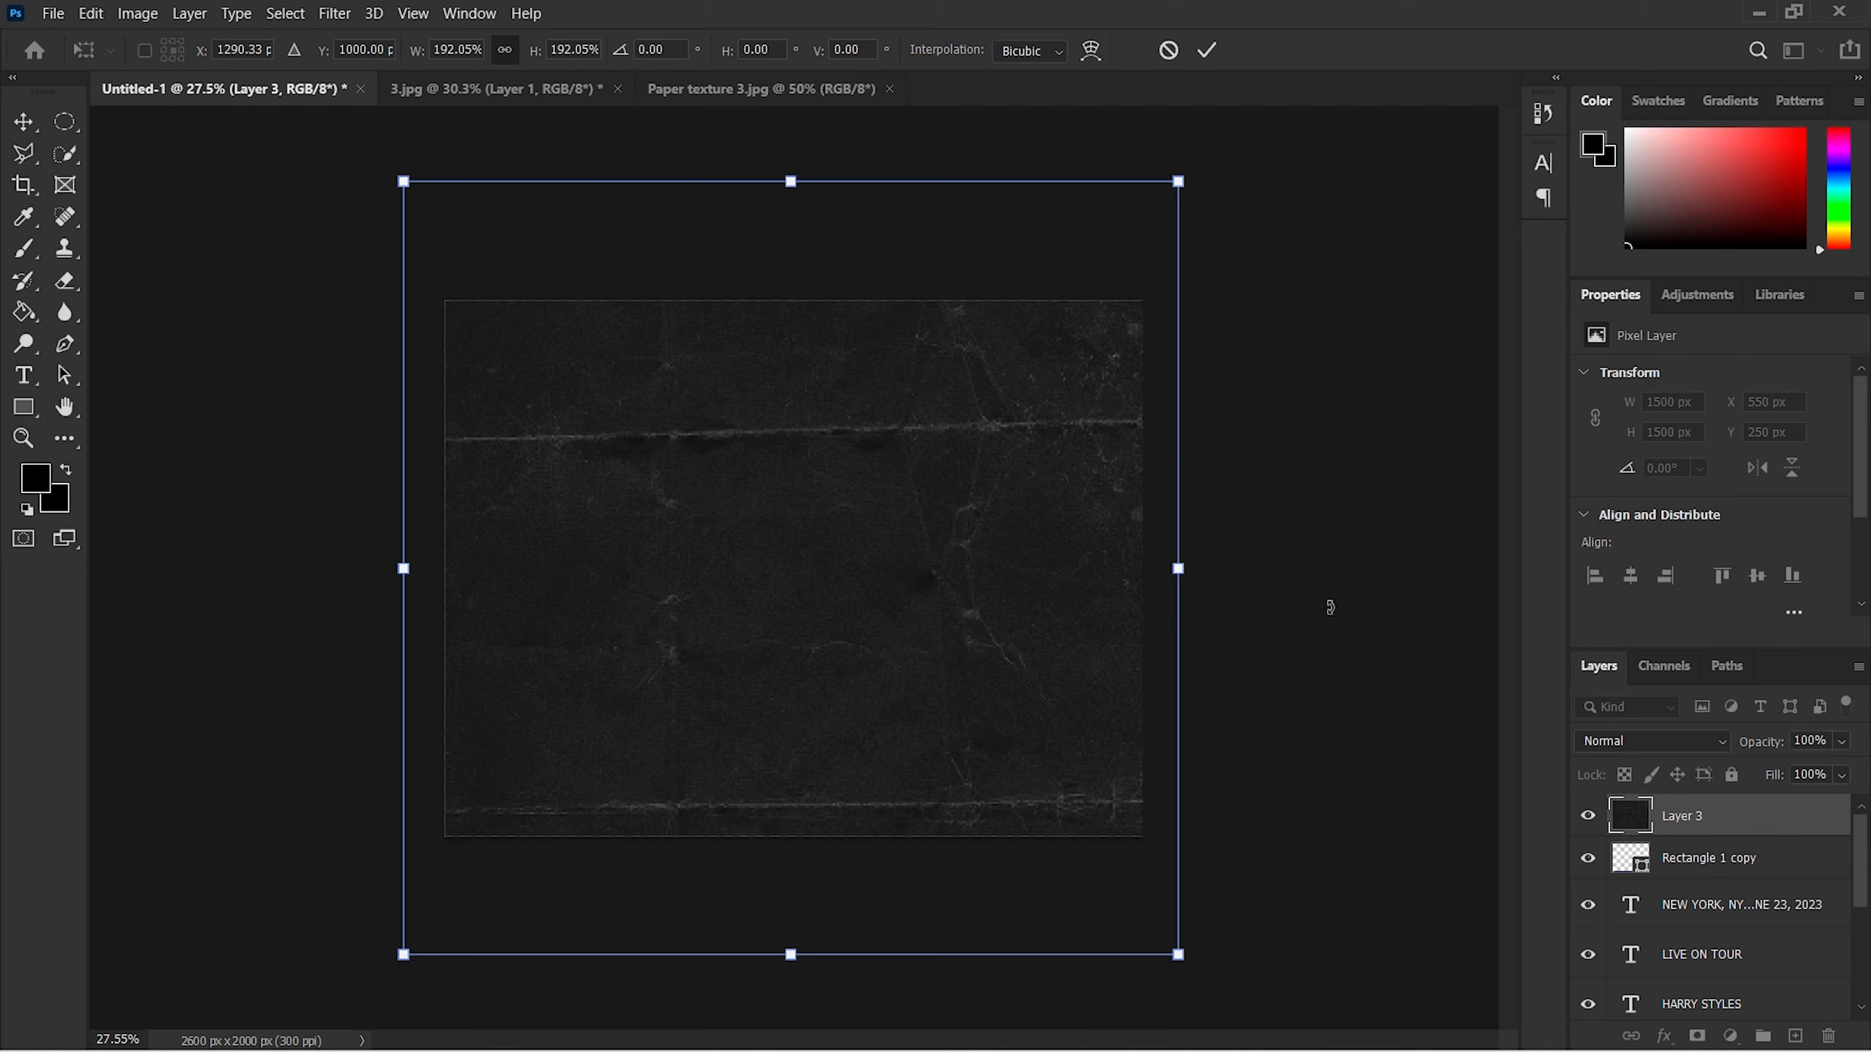
pyautogui.click(1206, 49)
pyautogui.press('t')
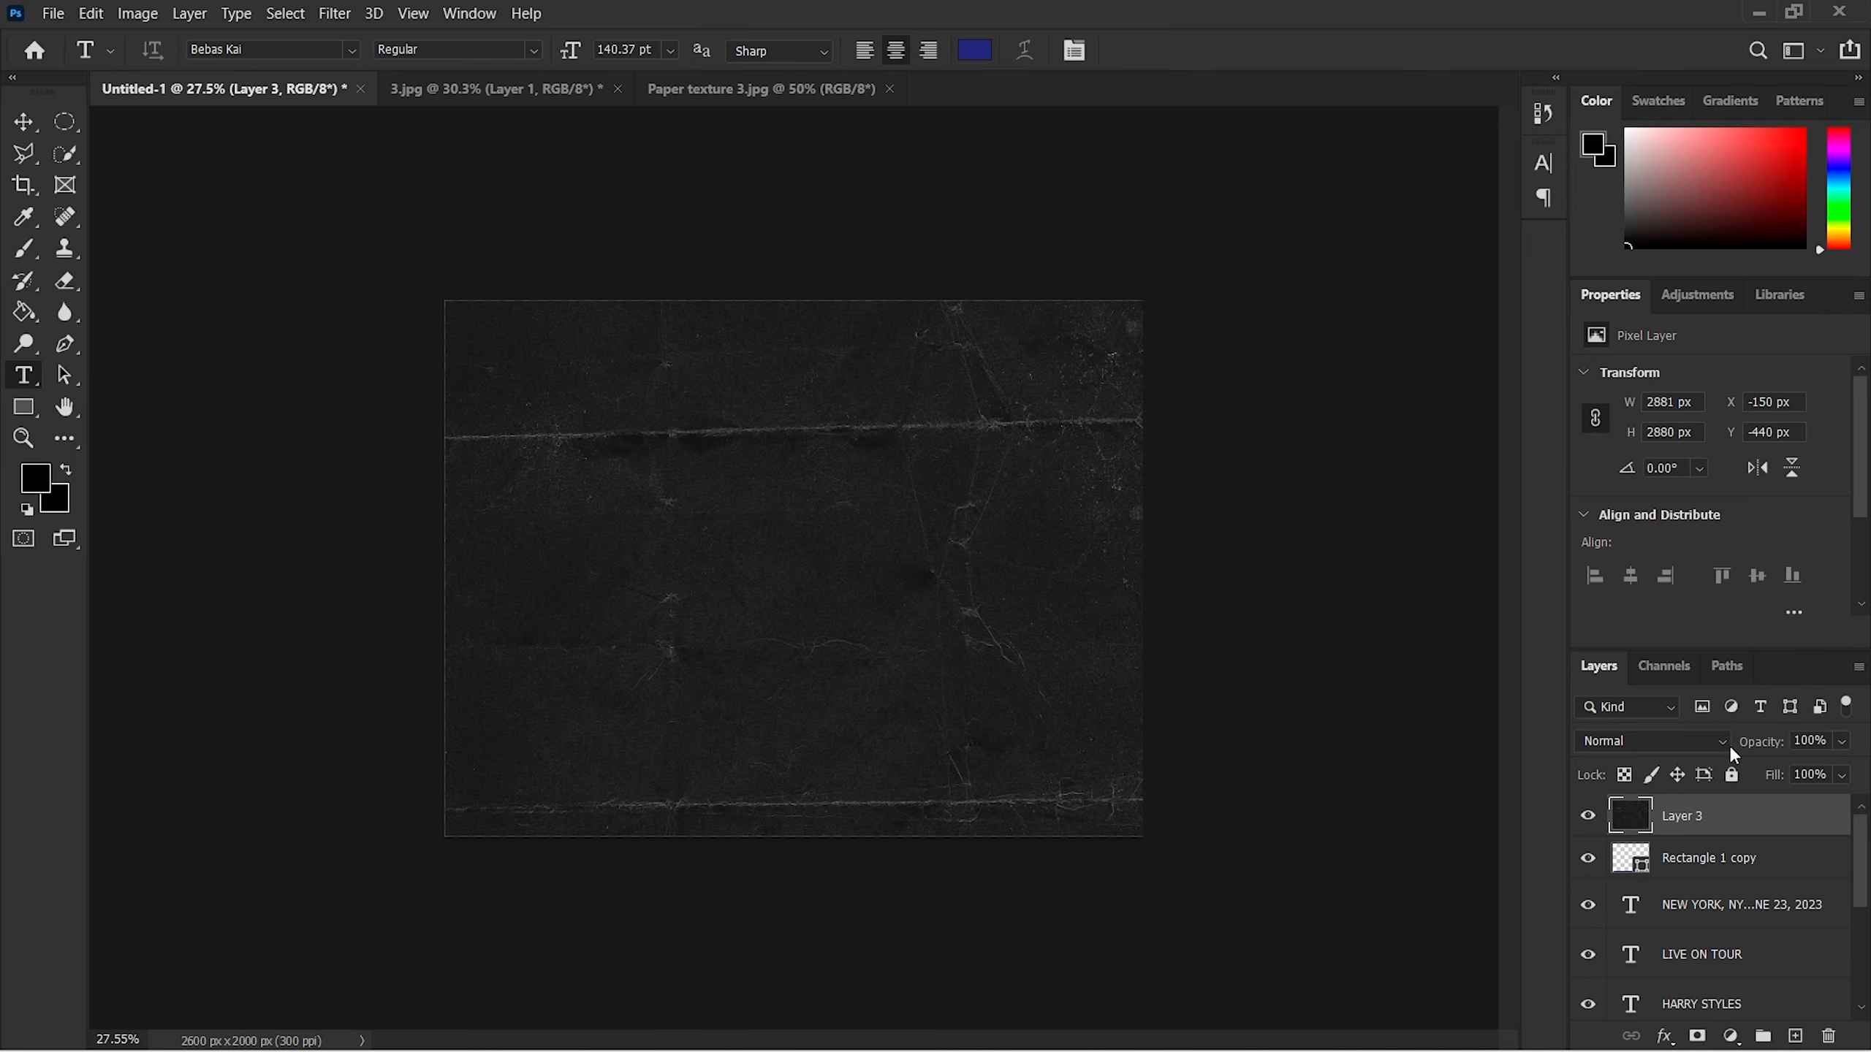
# Step: Blend the paper texture layer in Hard Light mode and reduce its opacity to 53%
pyautogui.click(1692, 743)
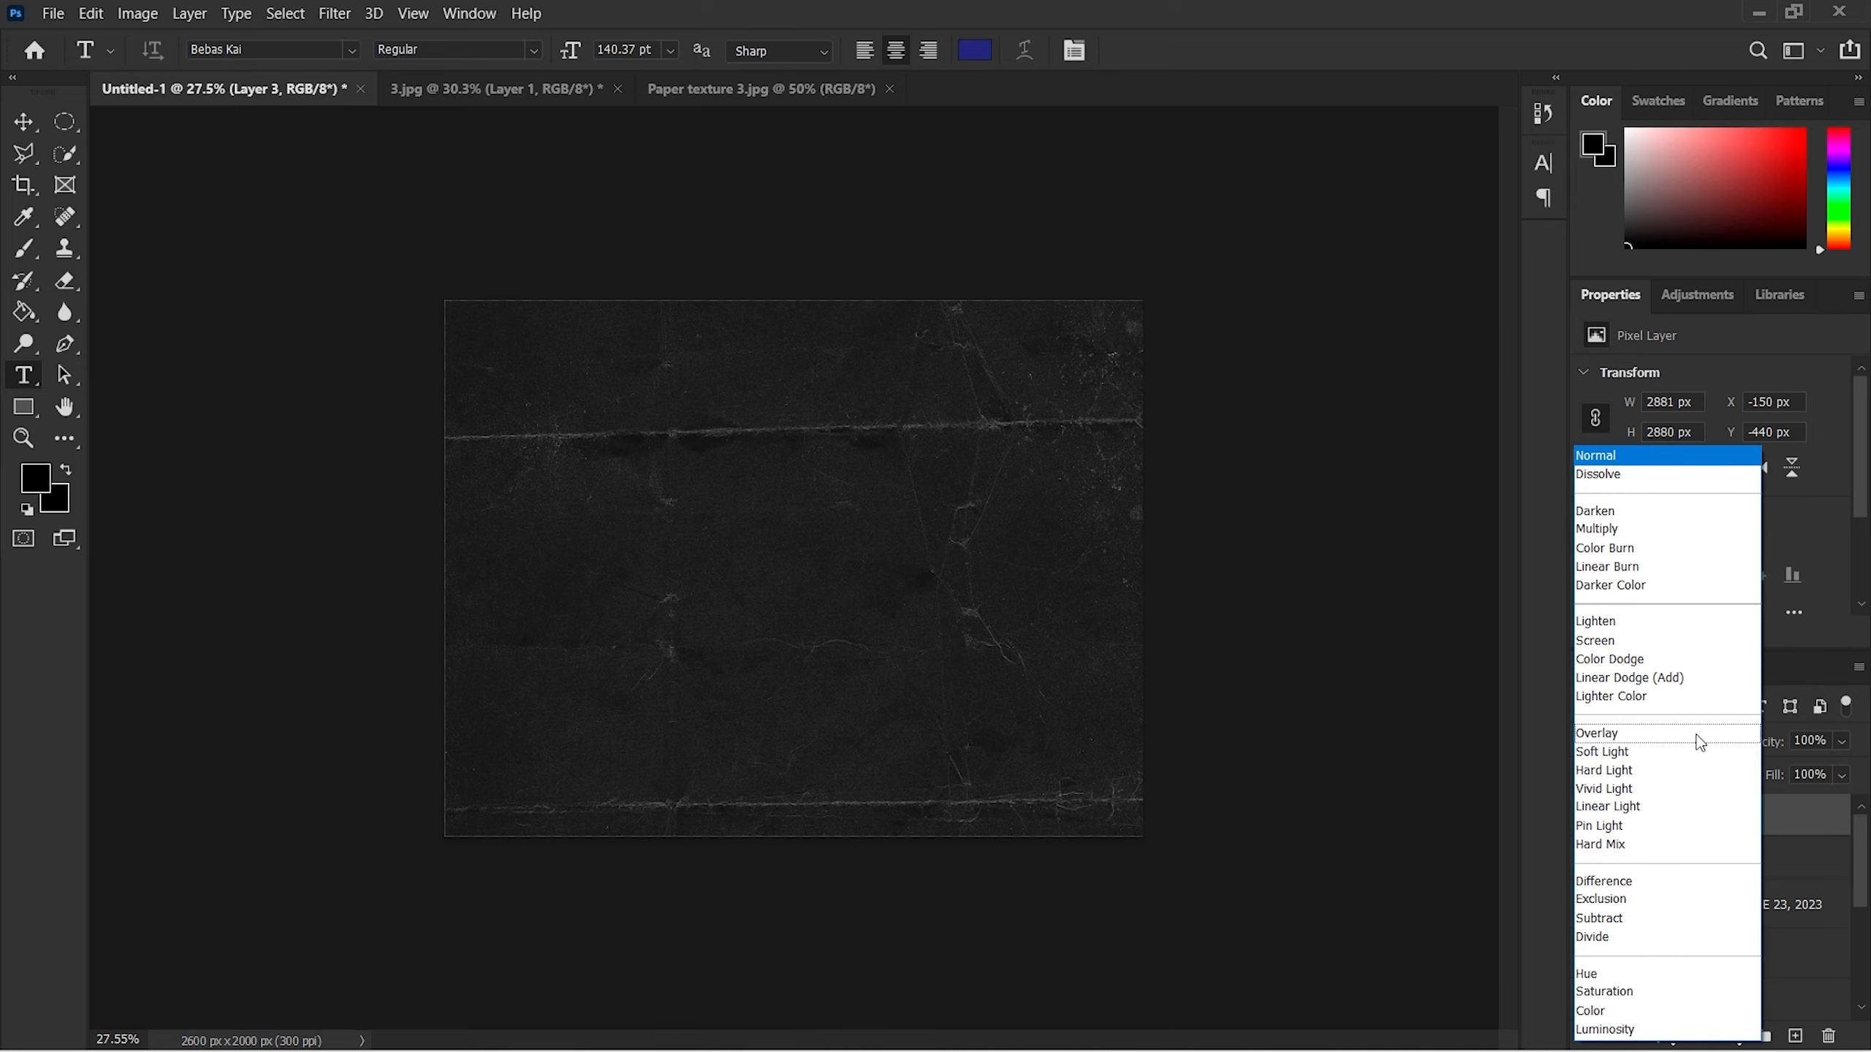
pyautogui.click(1624, 771)
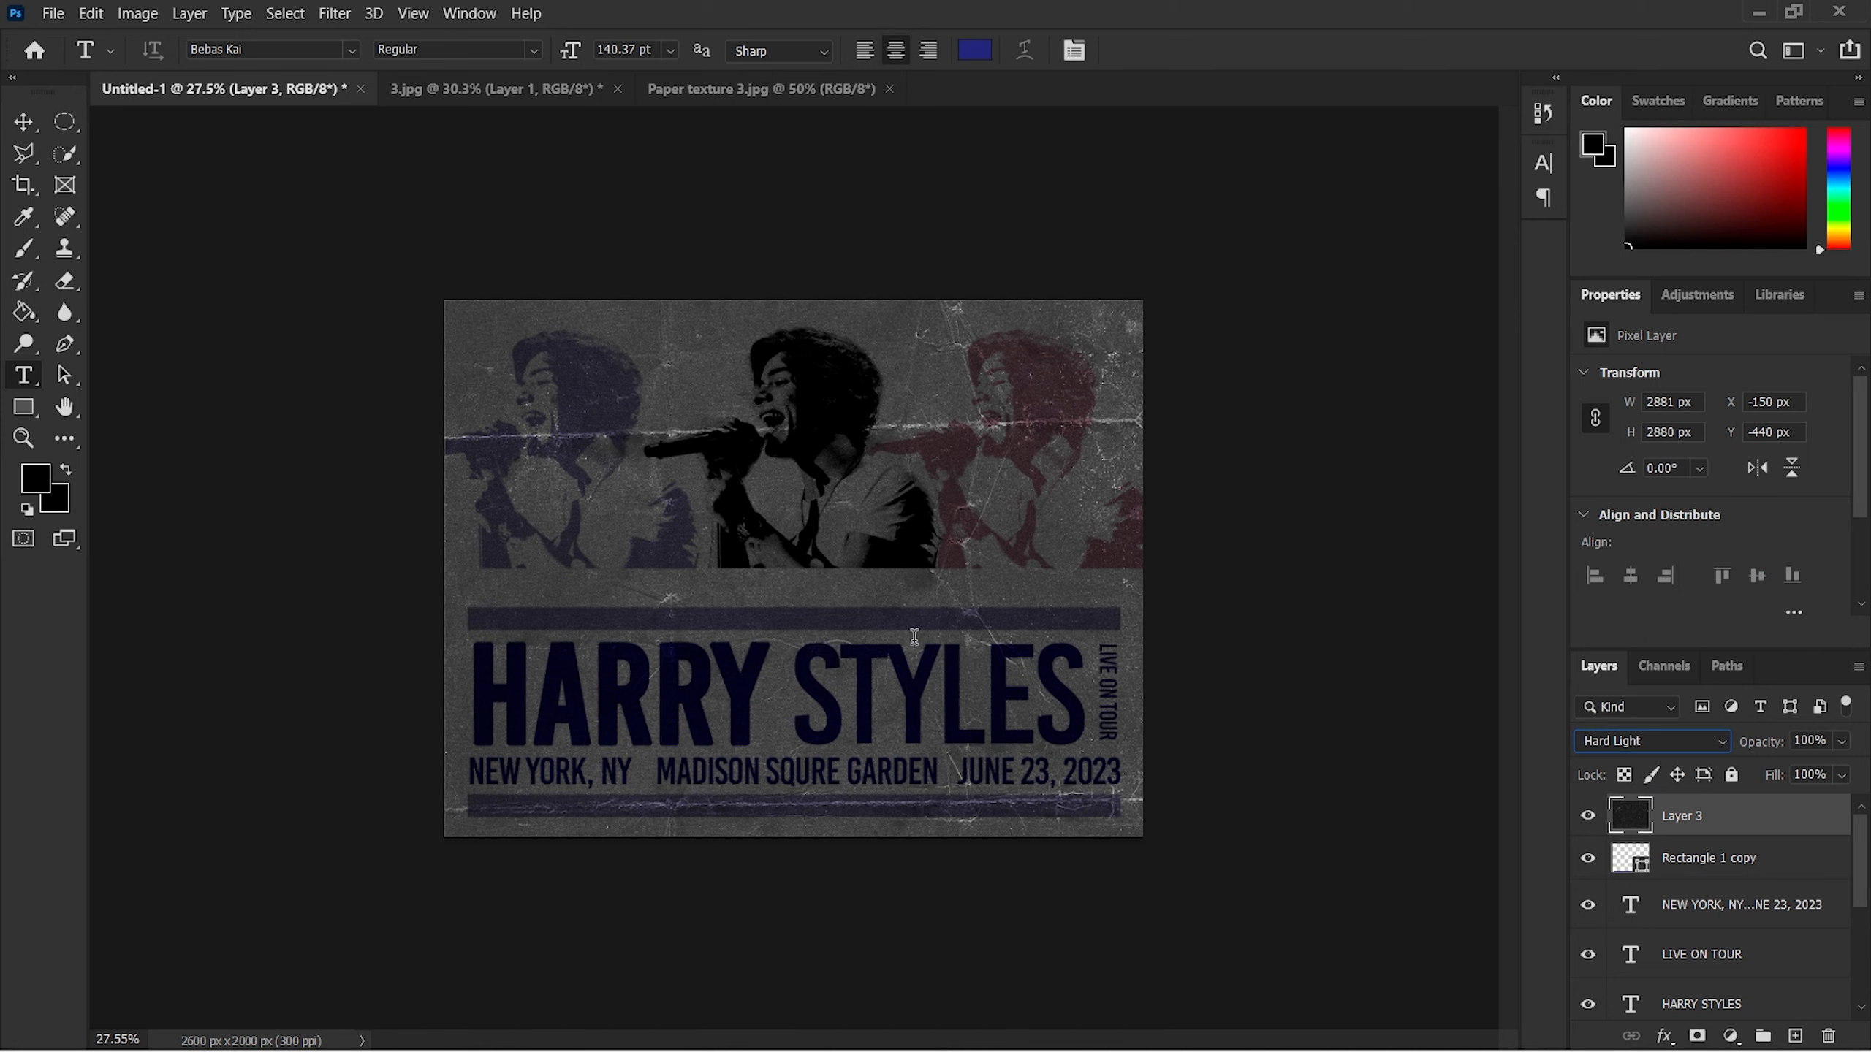
pyautogui.click(1844, 742)
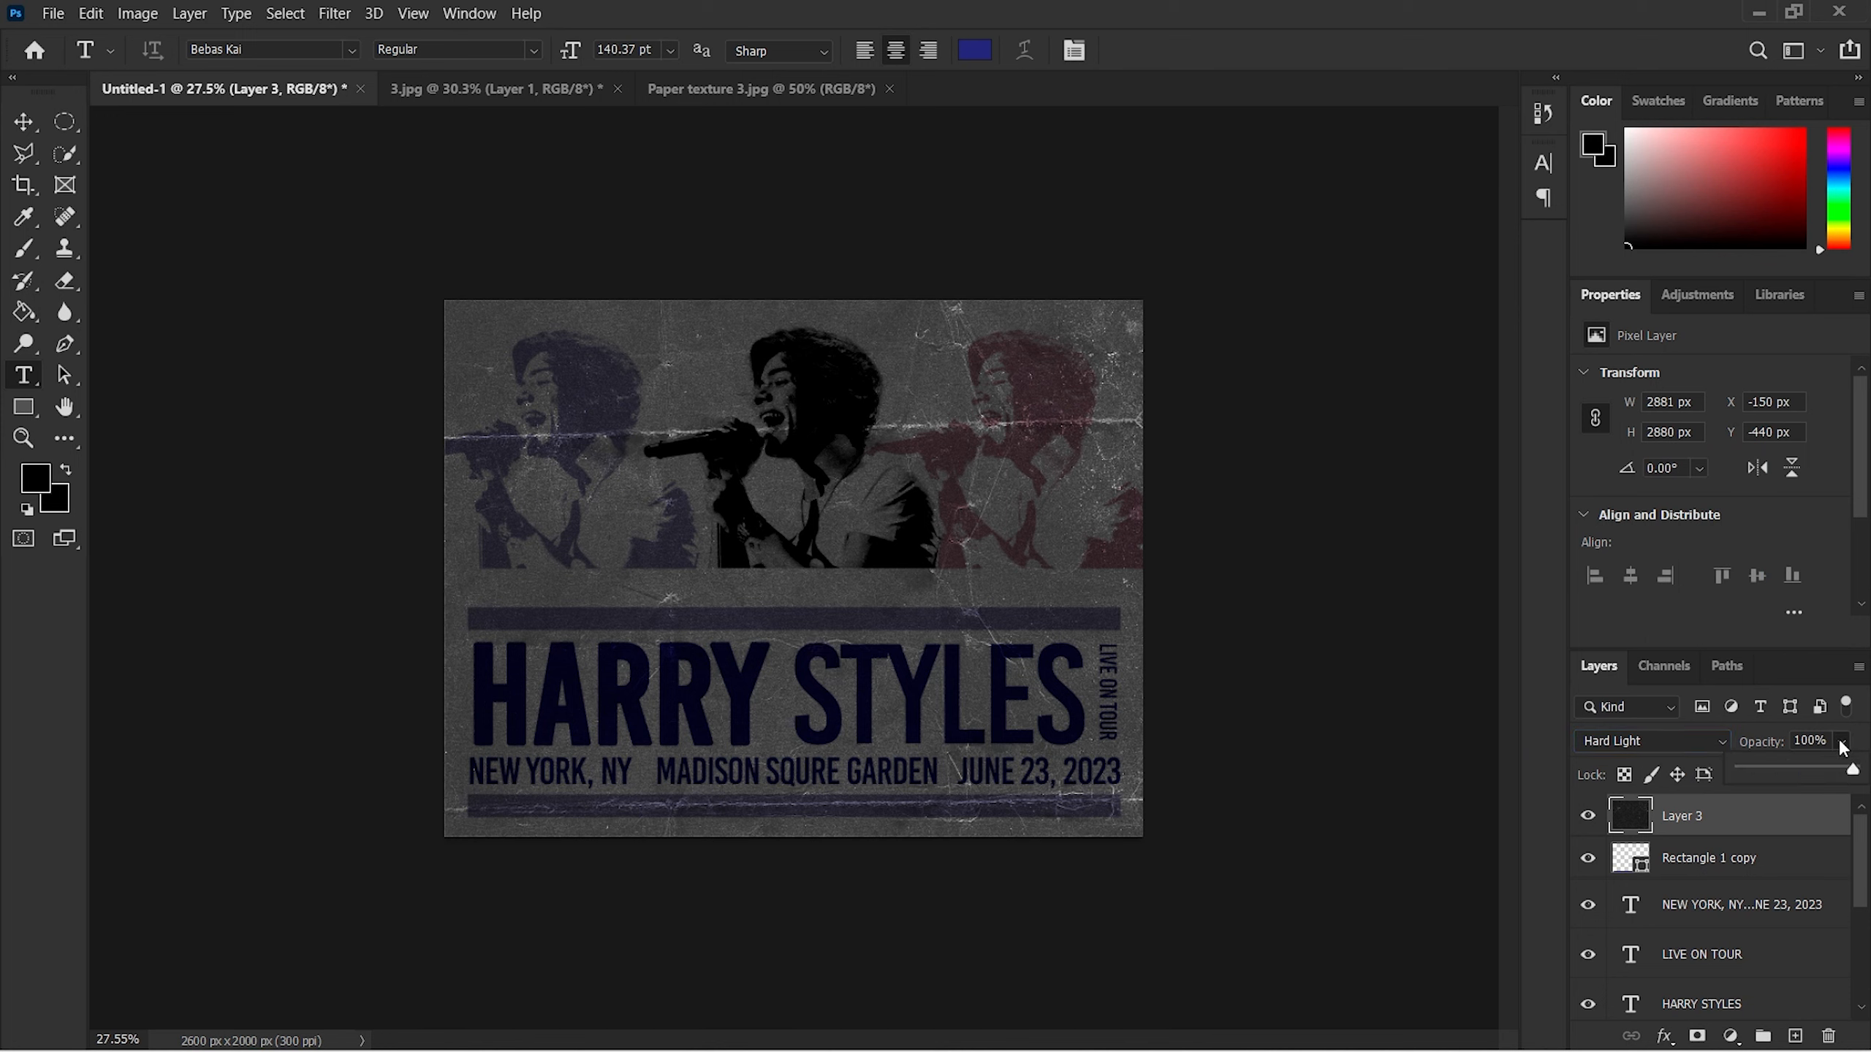
pyautogui.moveTo(1831, 767); pyautogui.dragTo(1818, 770)
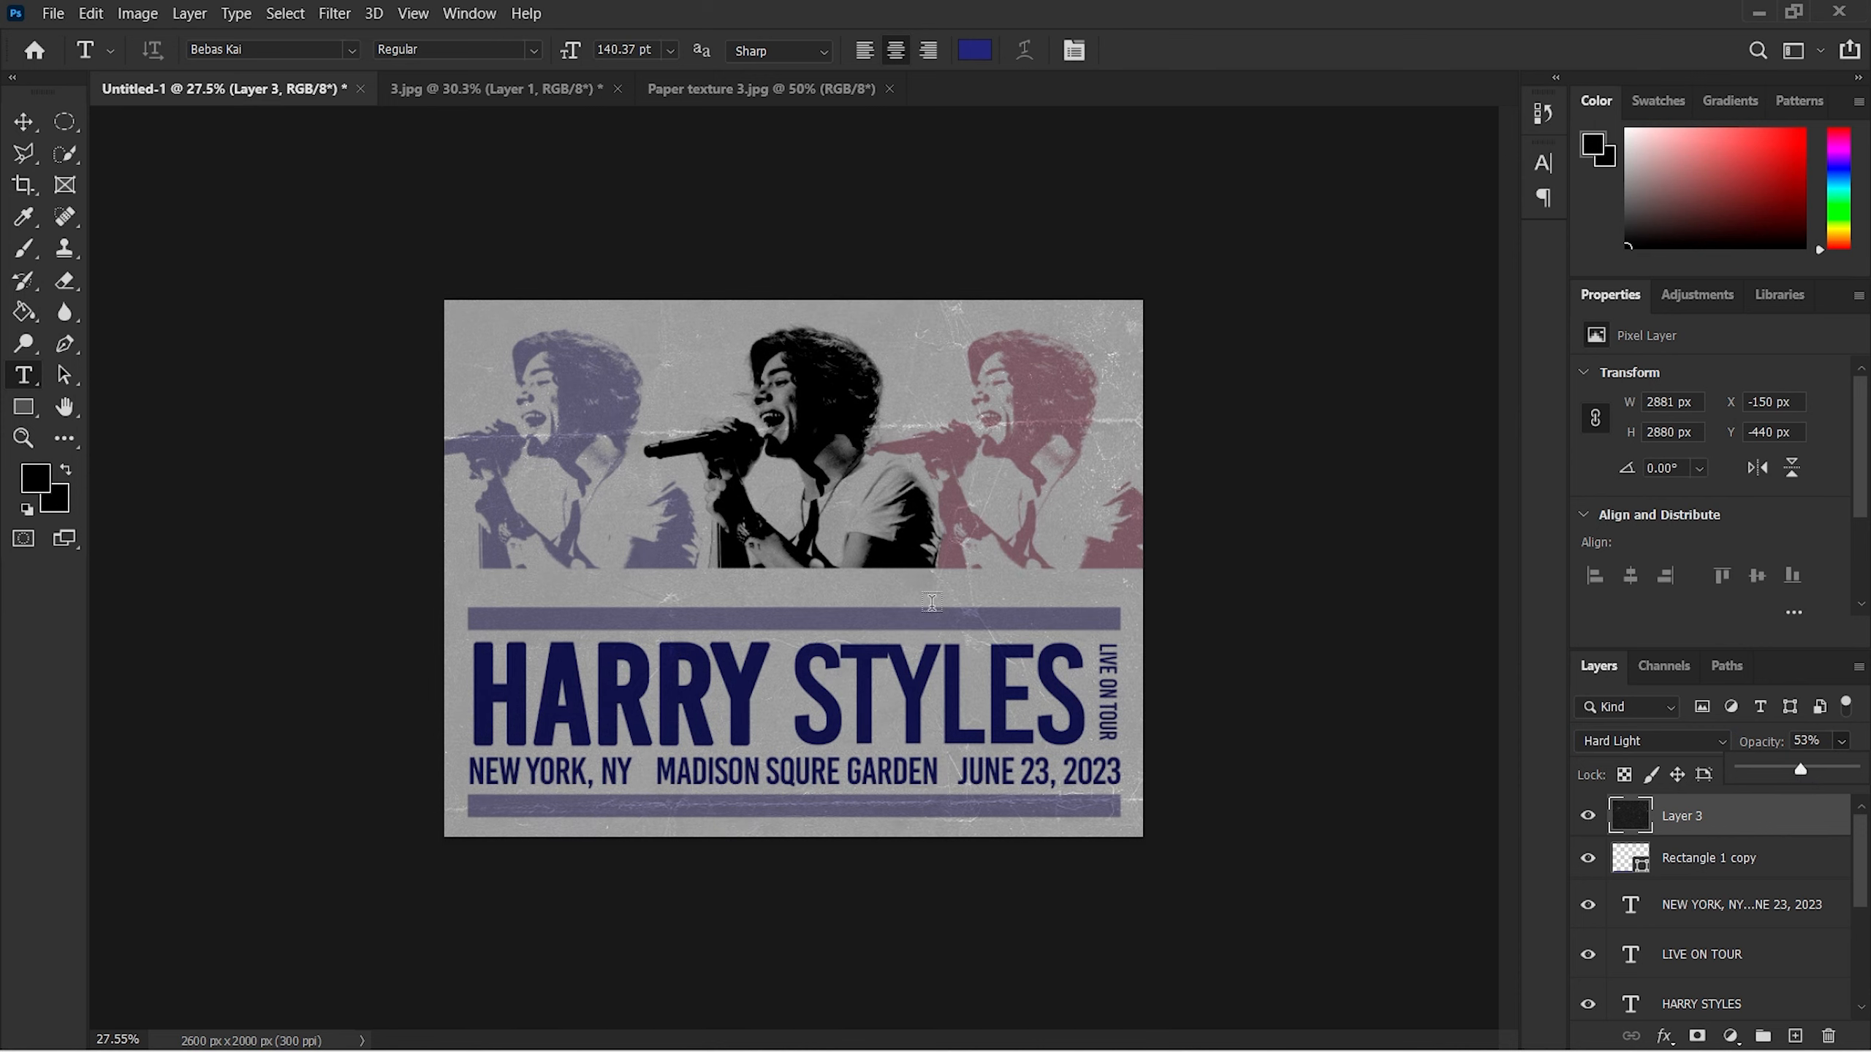
pyautogui.click(22, 121)
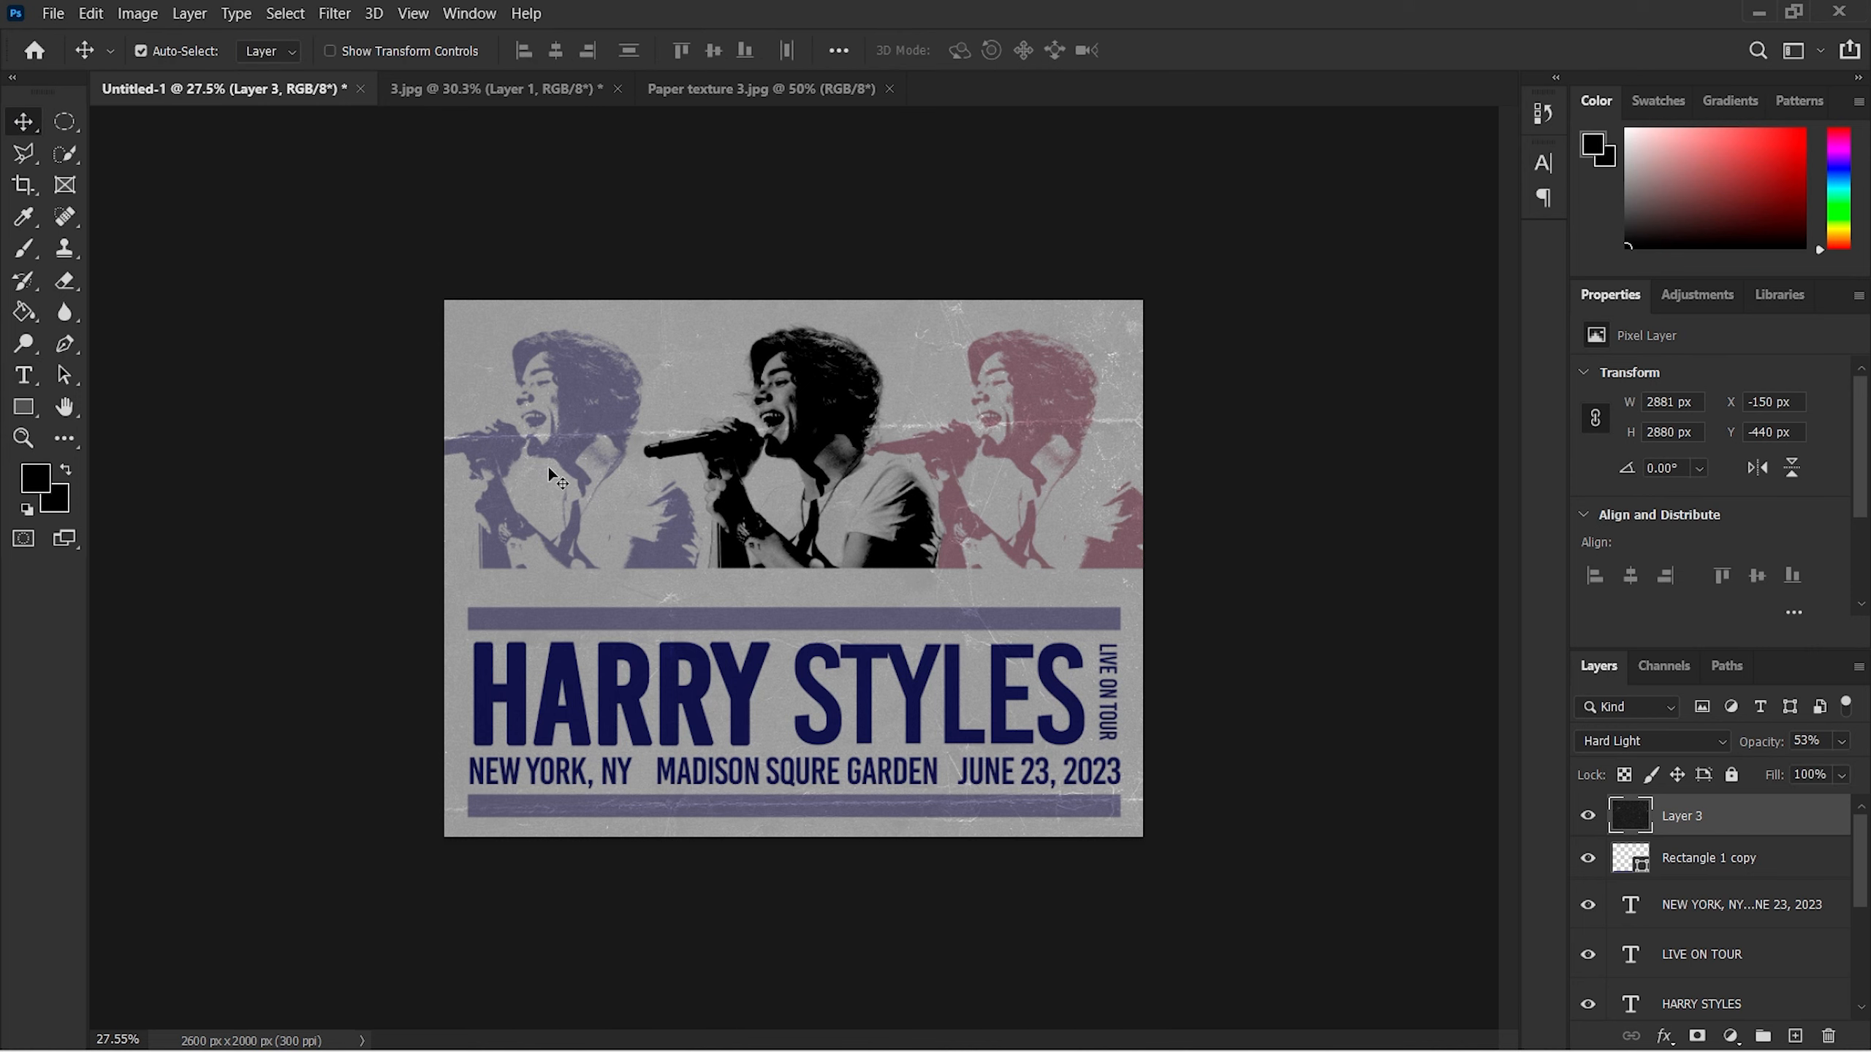
pyautogui.scroll(2, 748, 580)
pyautogui.scroll(1, 749, 580)
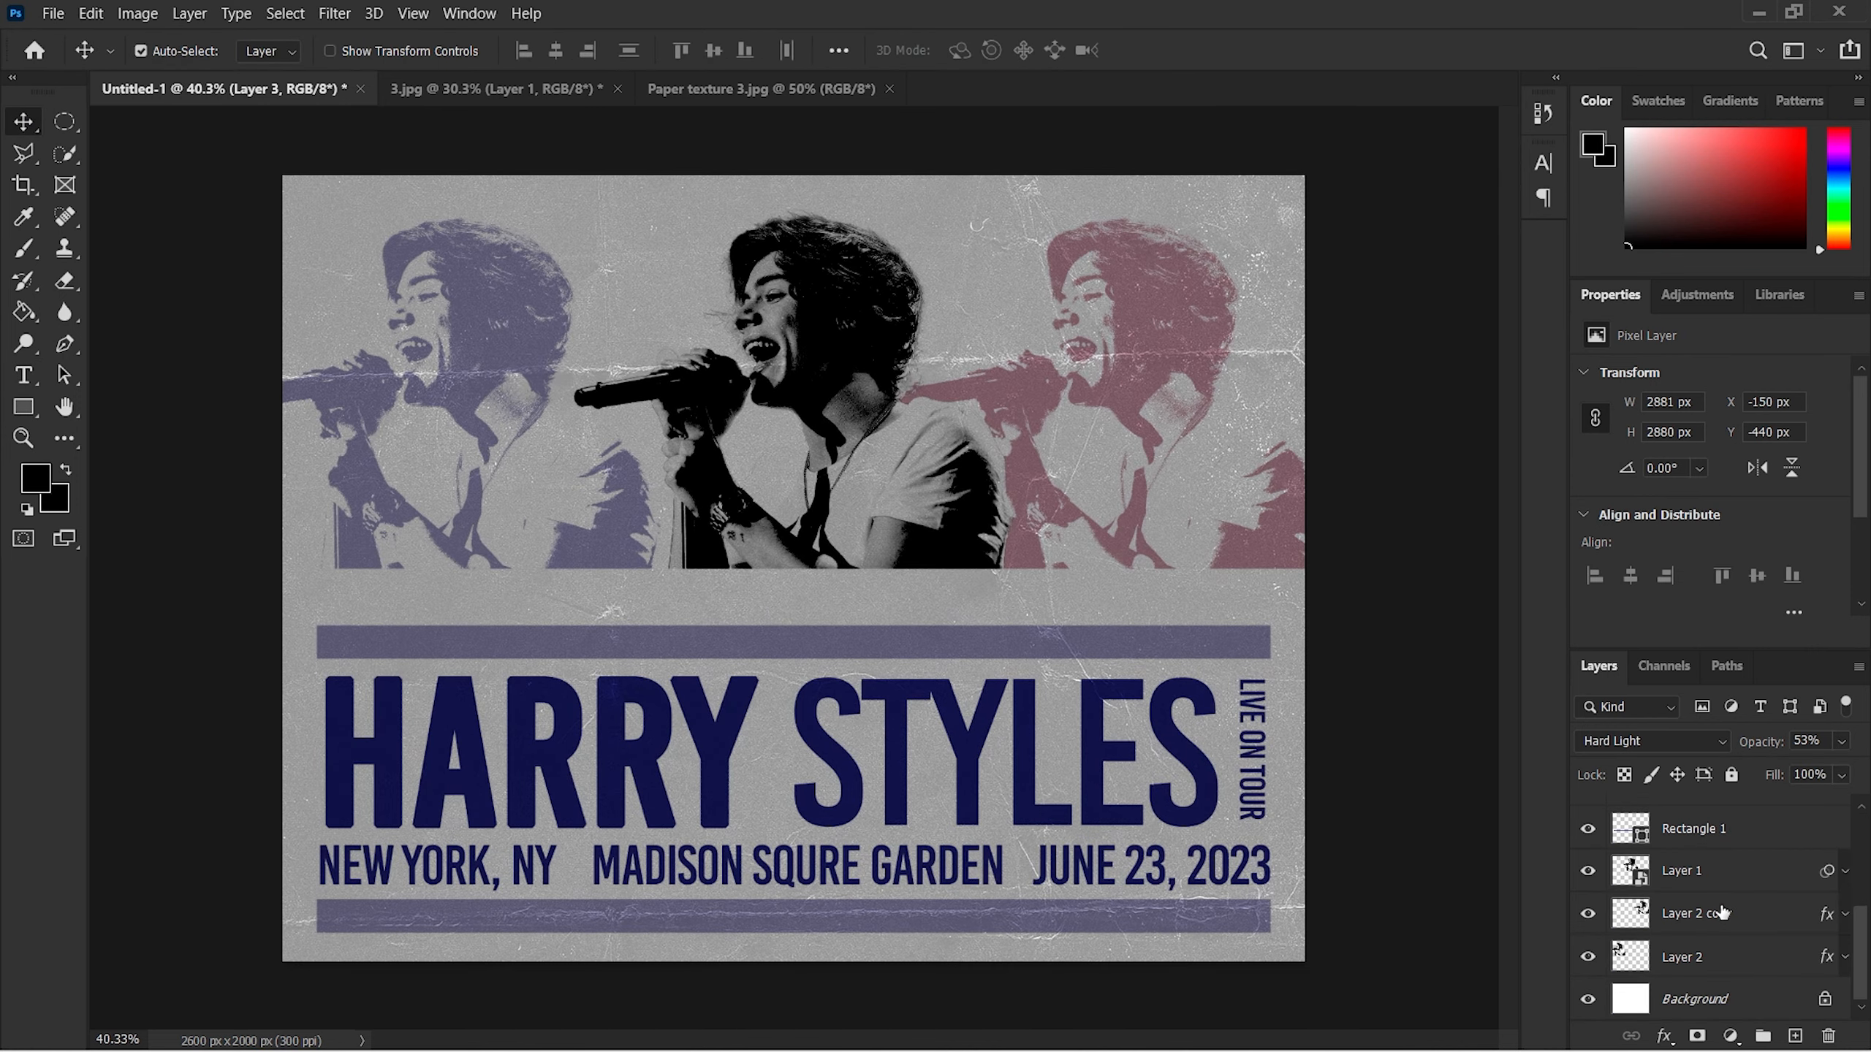
# Step: Add a Solid Color fill layer directly above the Background in pale lavender #e8e9f5
pyautogui.click(1713, 1002)
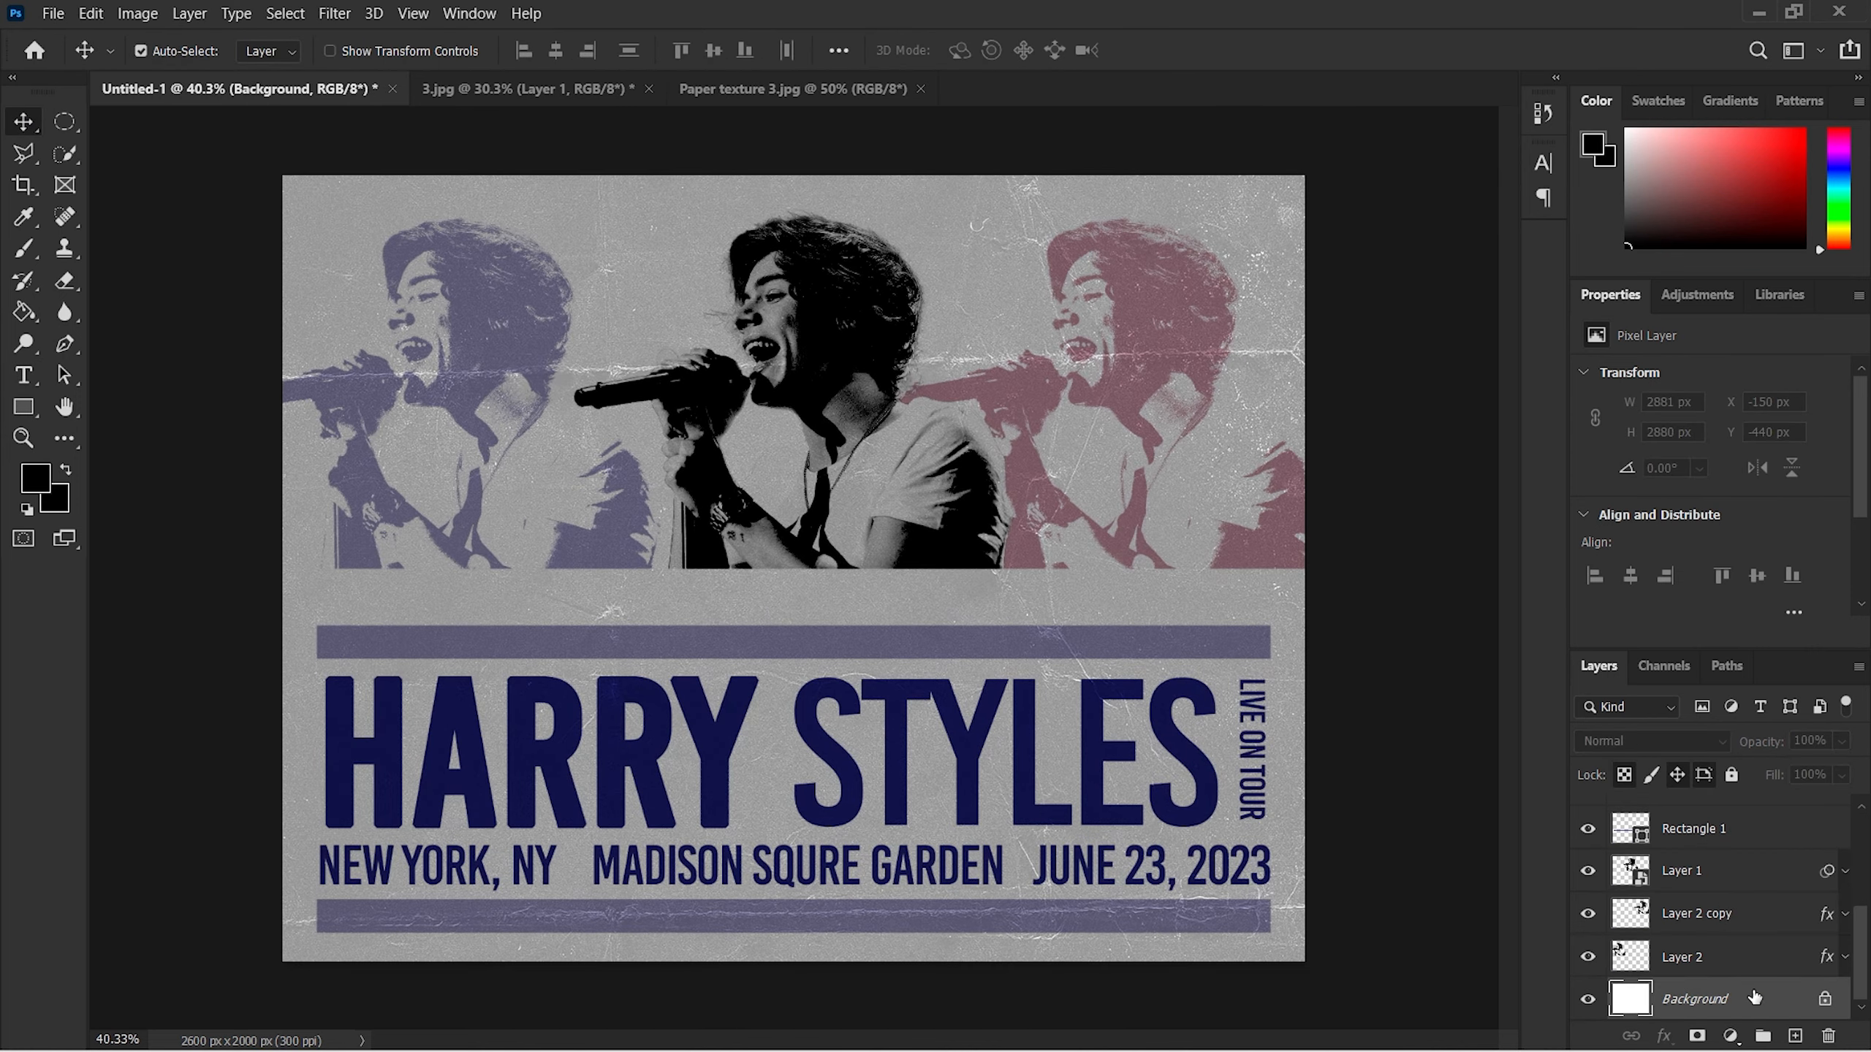
pyautogui.click(1732, 1036)
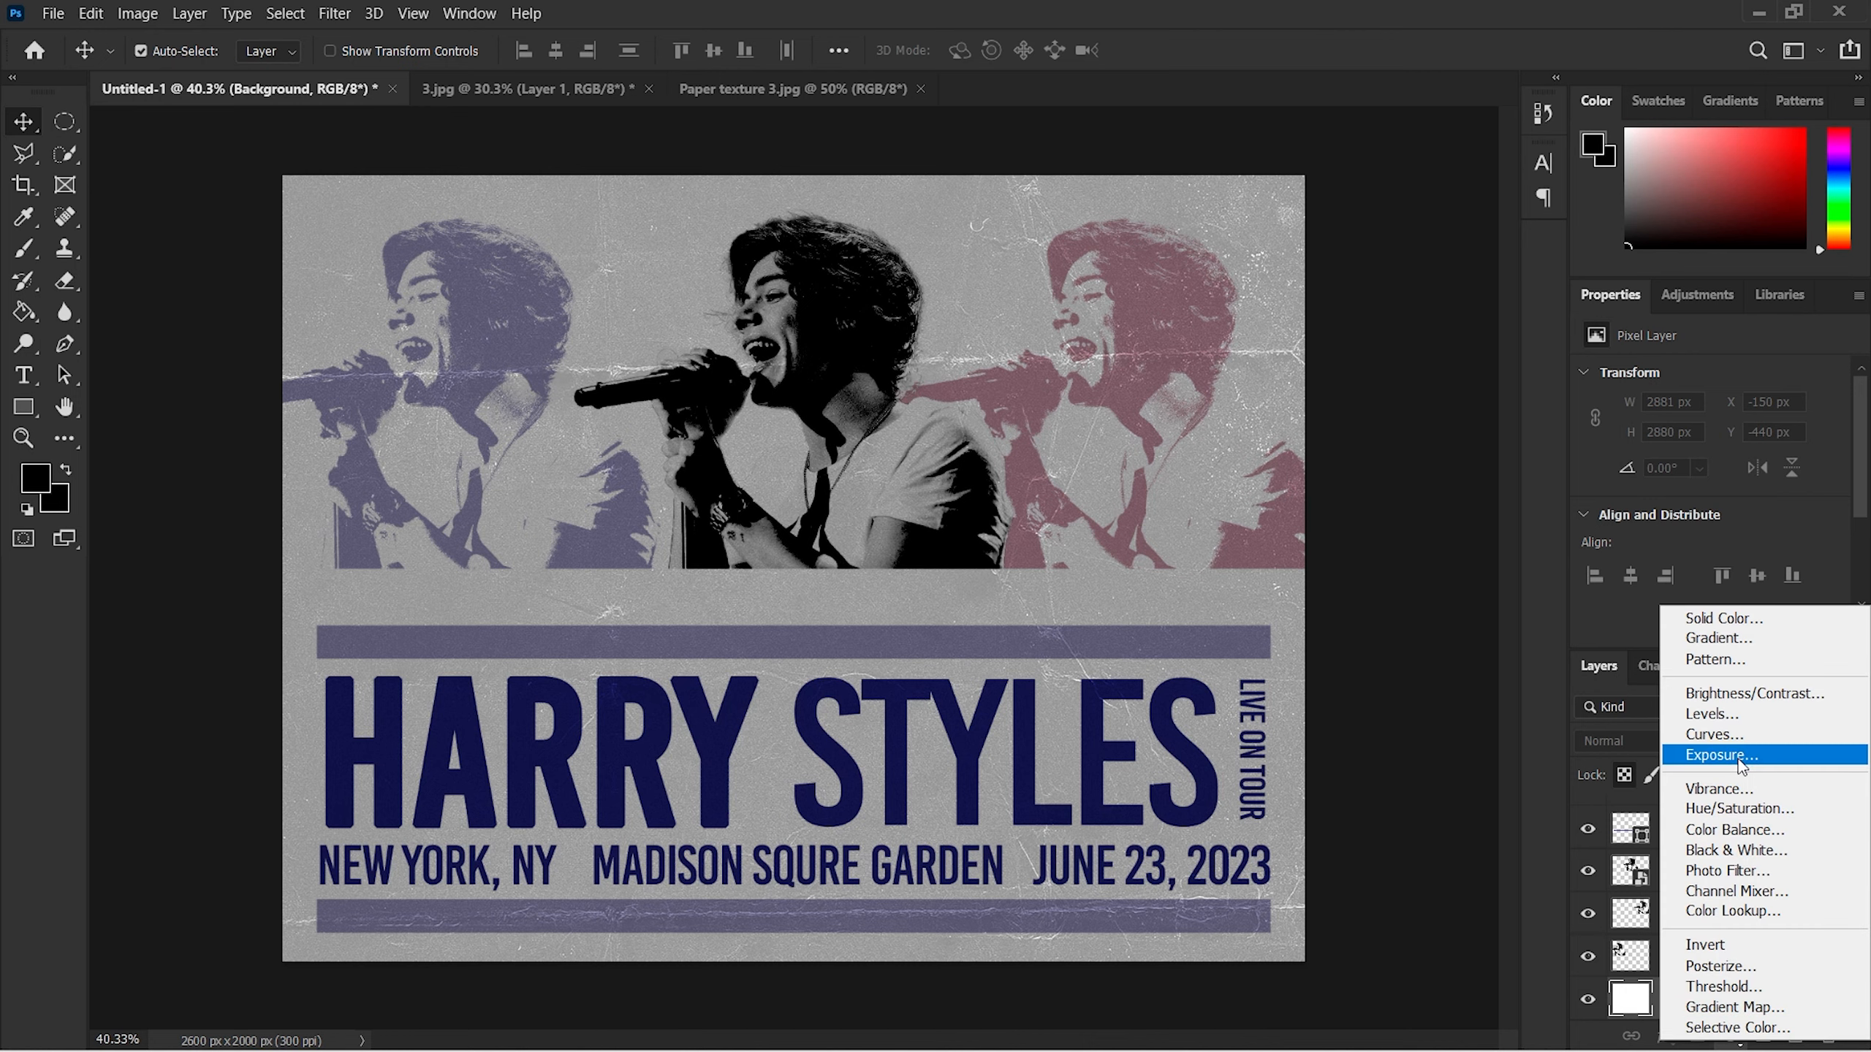
pyautogui.click(1743, 619)
pyautogui.click(1388, 523)
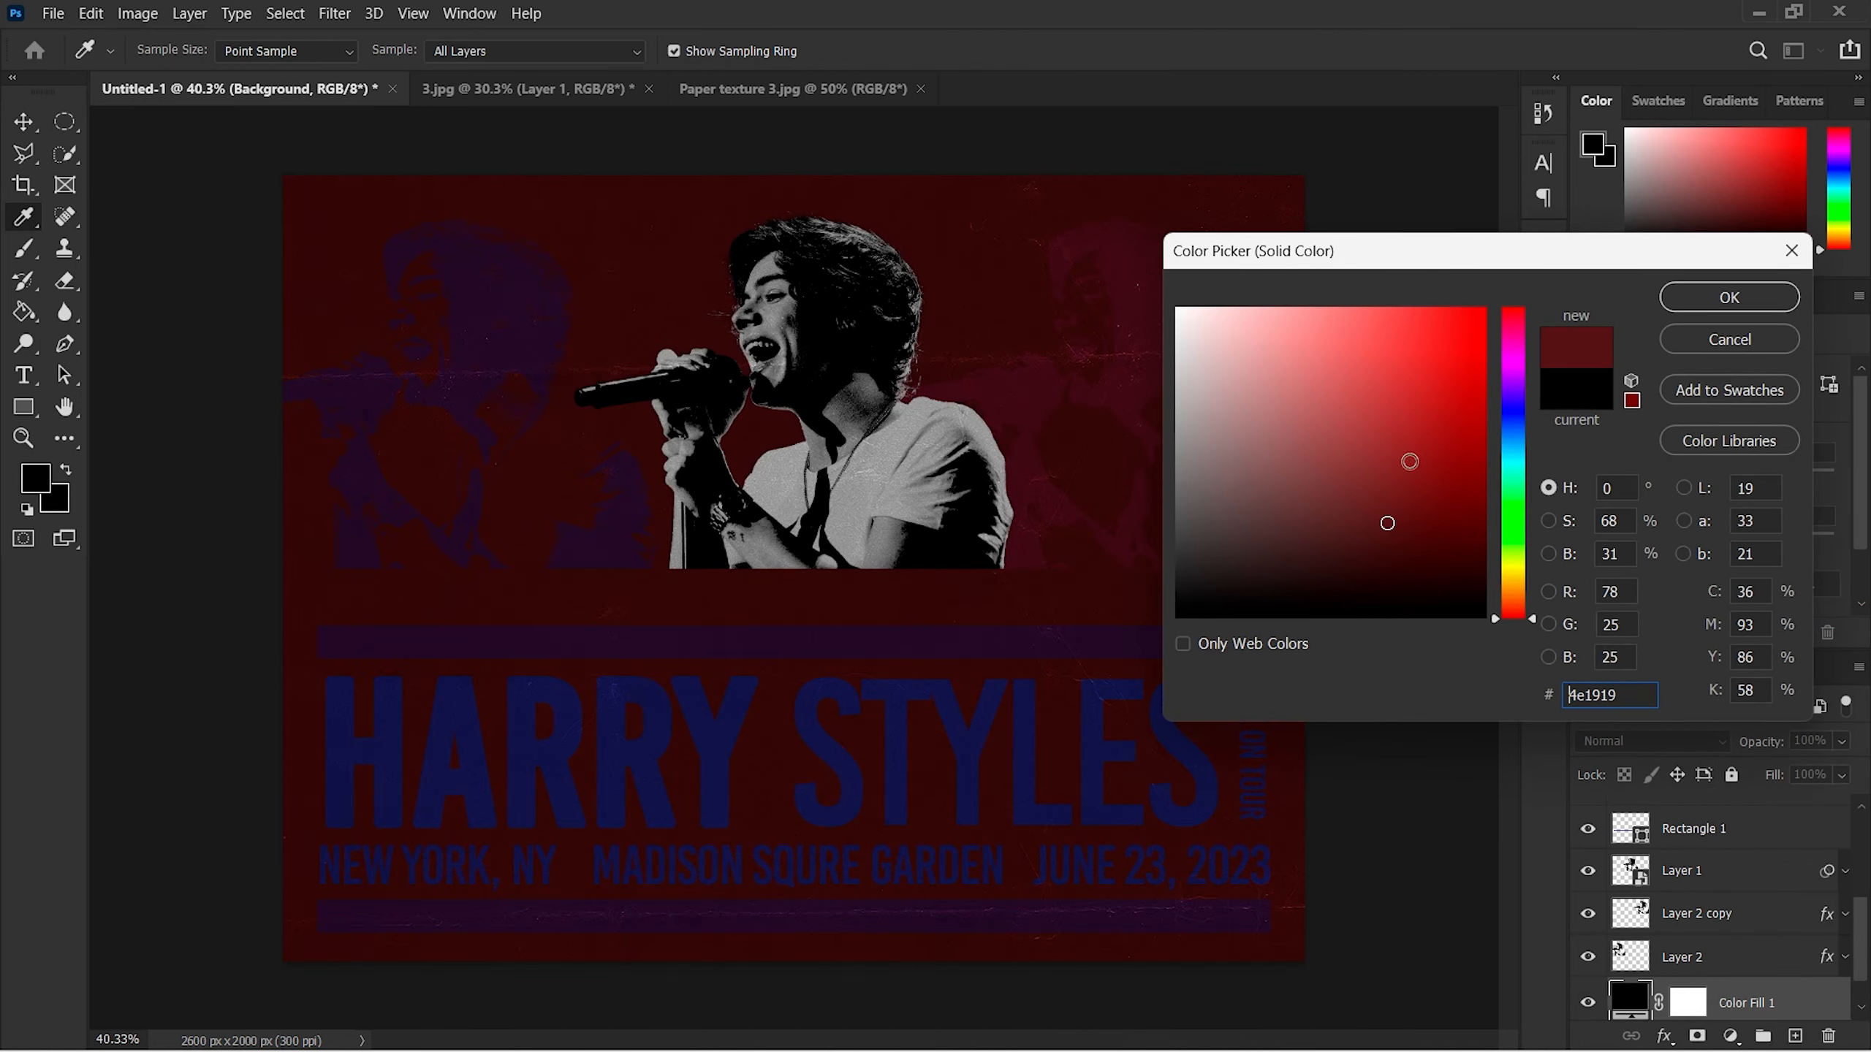
pyautogui.click(1360, 397)
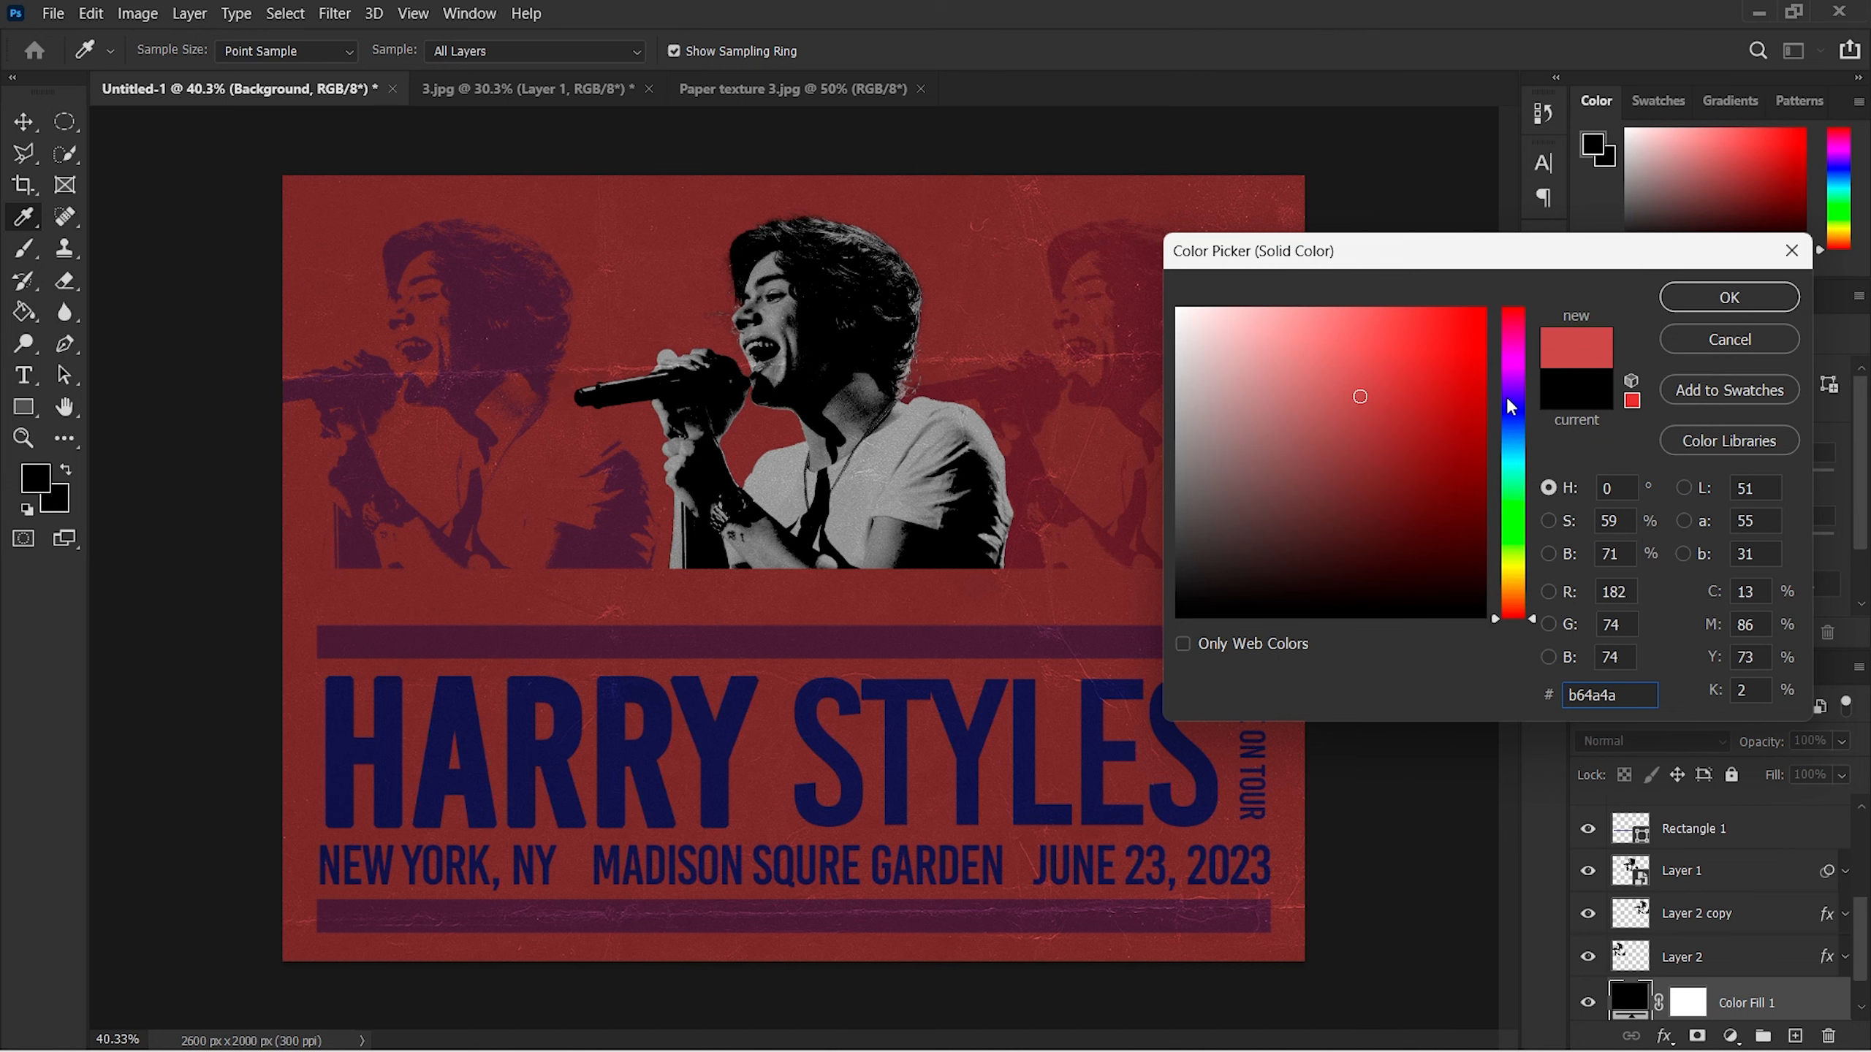
pyautogui.moveTo(1510, 407); pyautogui.dragTo(1512, 601)
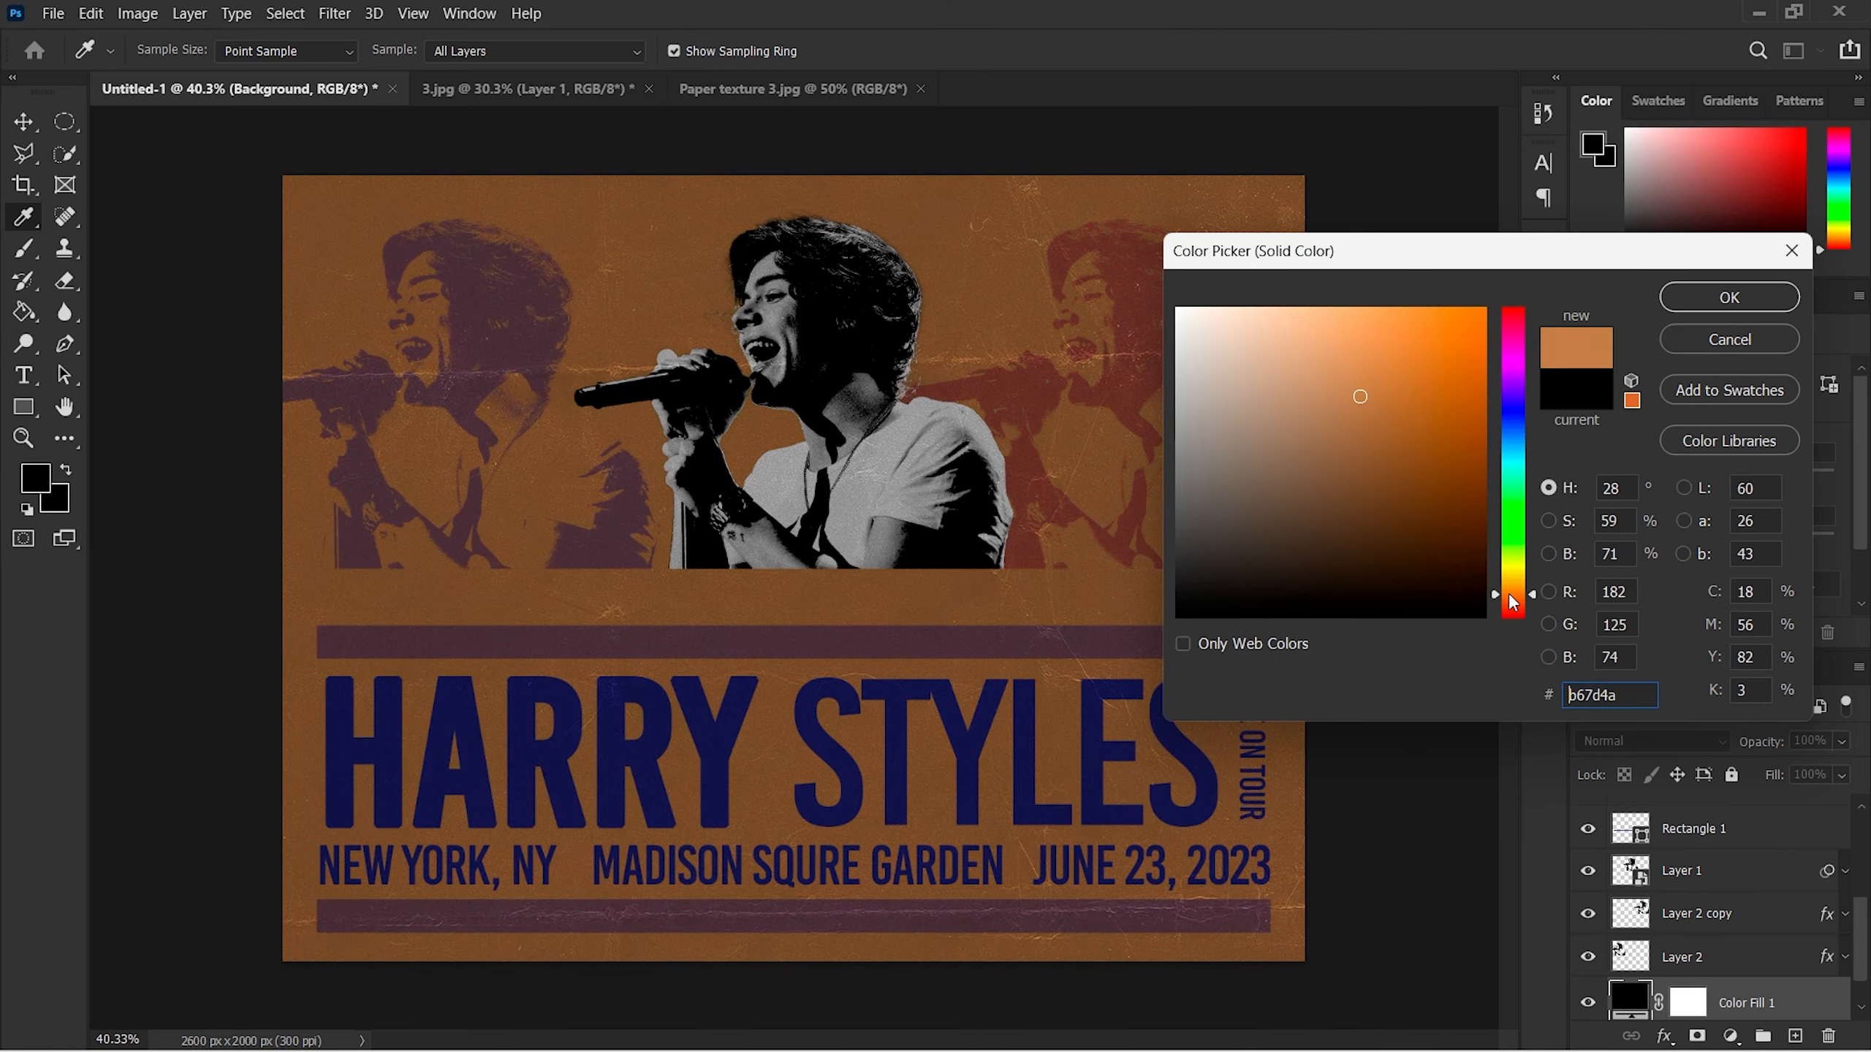
pyautogui.click(1515, 413)
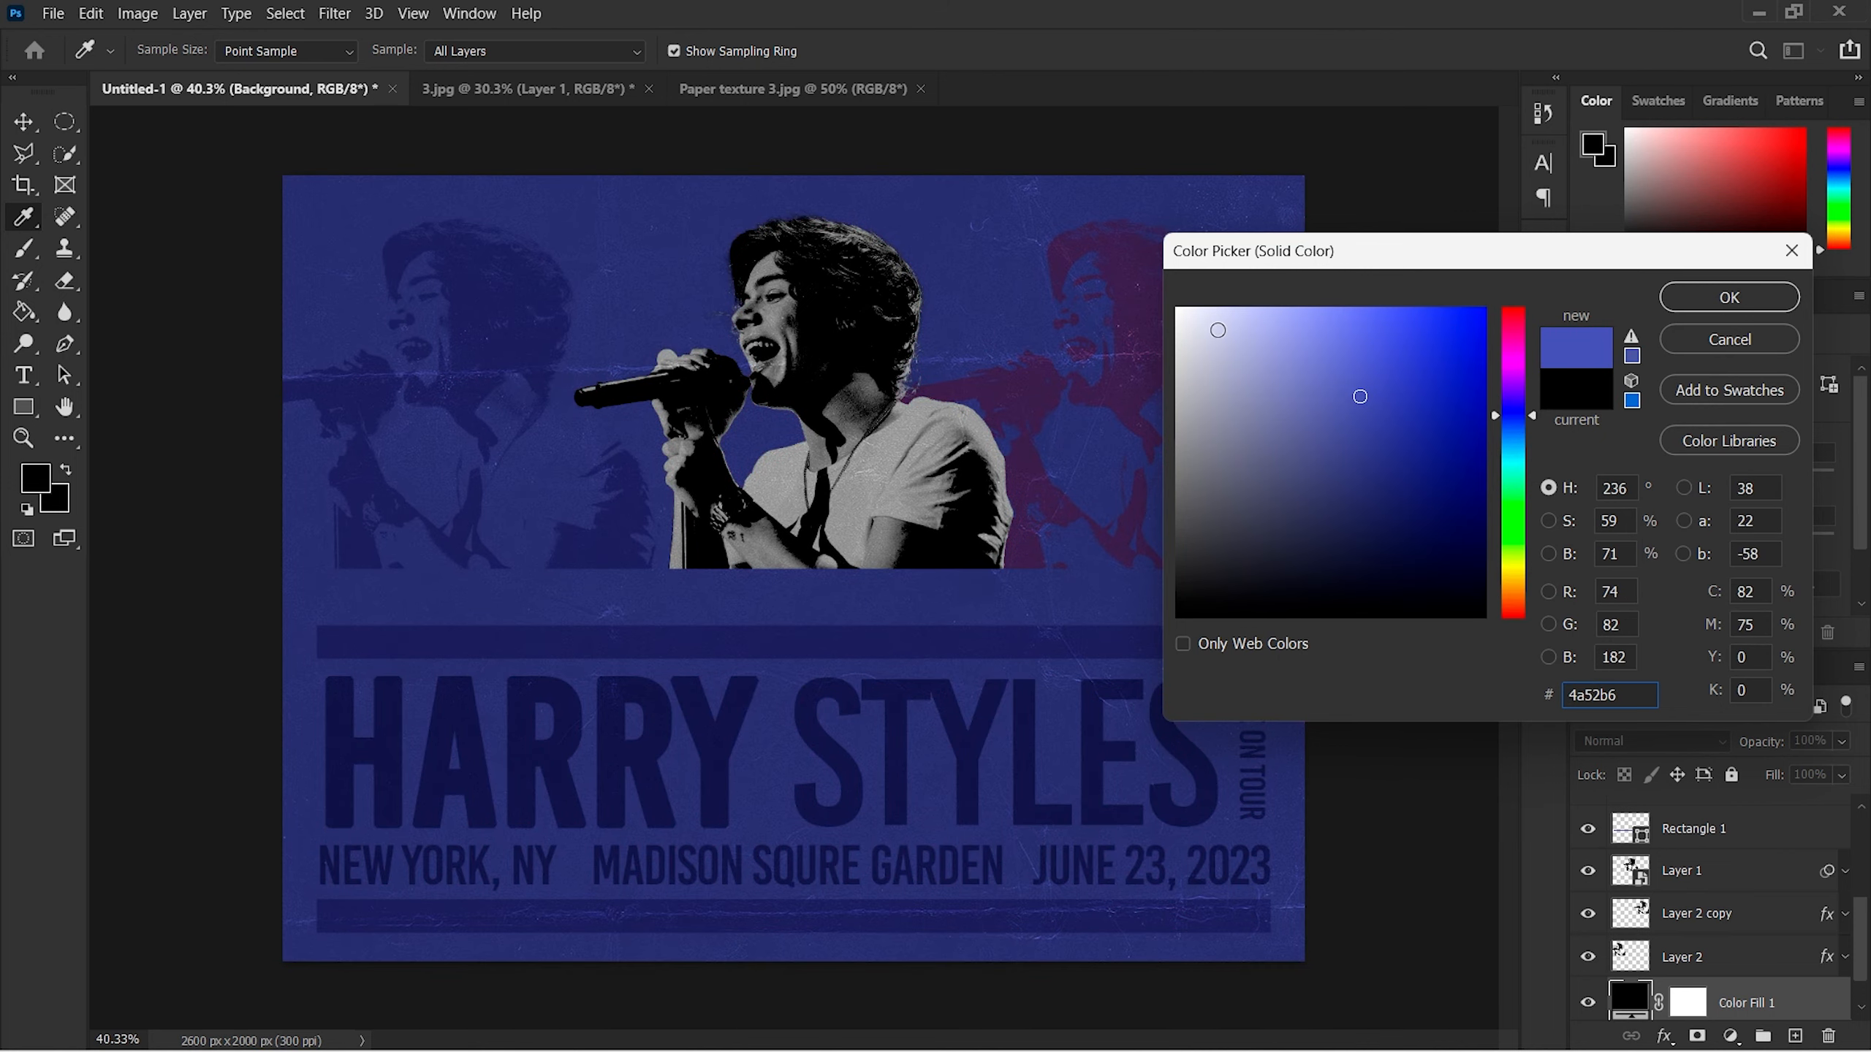
pyautogui.moveTo(1218, 331); pyautogui.dragTo(1192, 322)
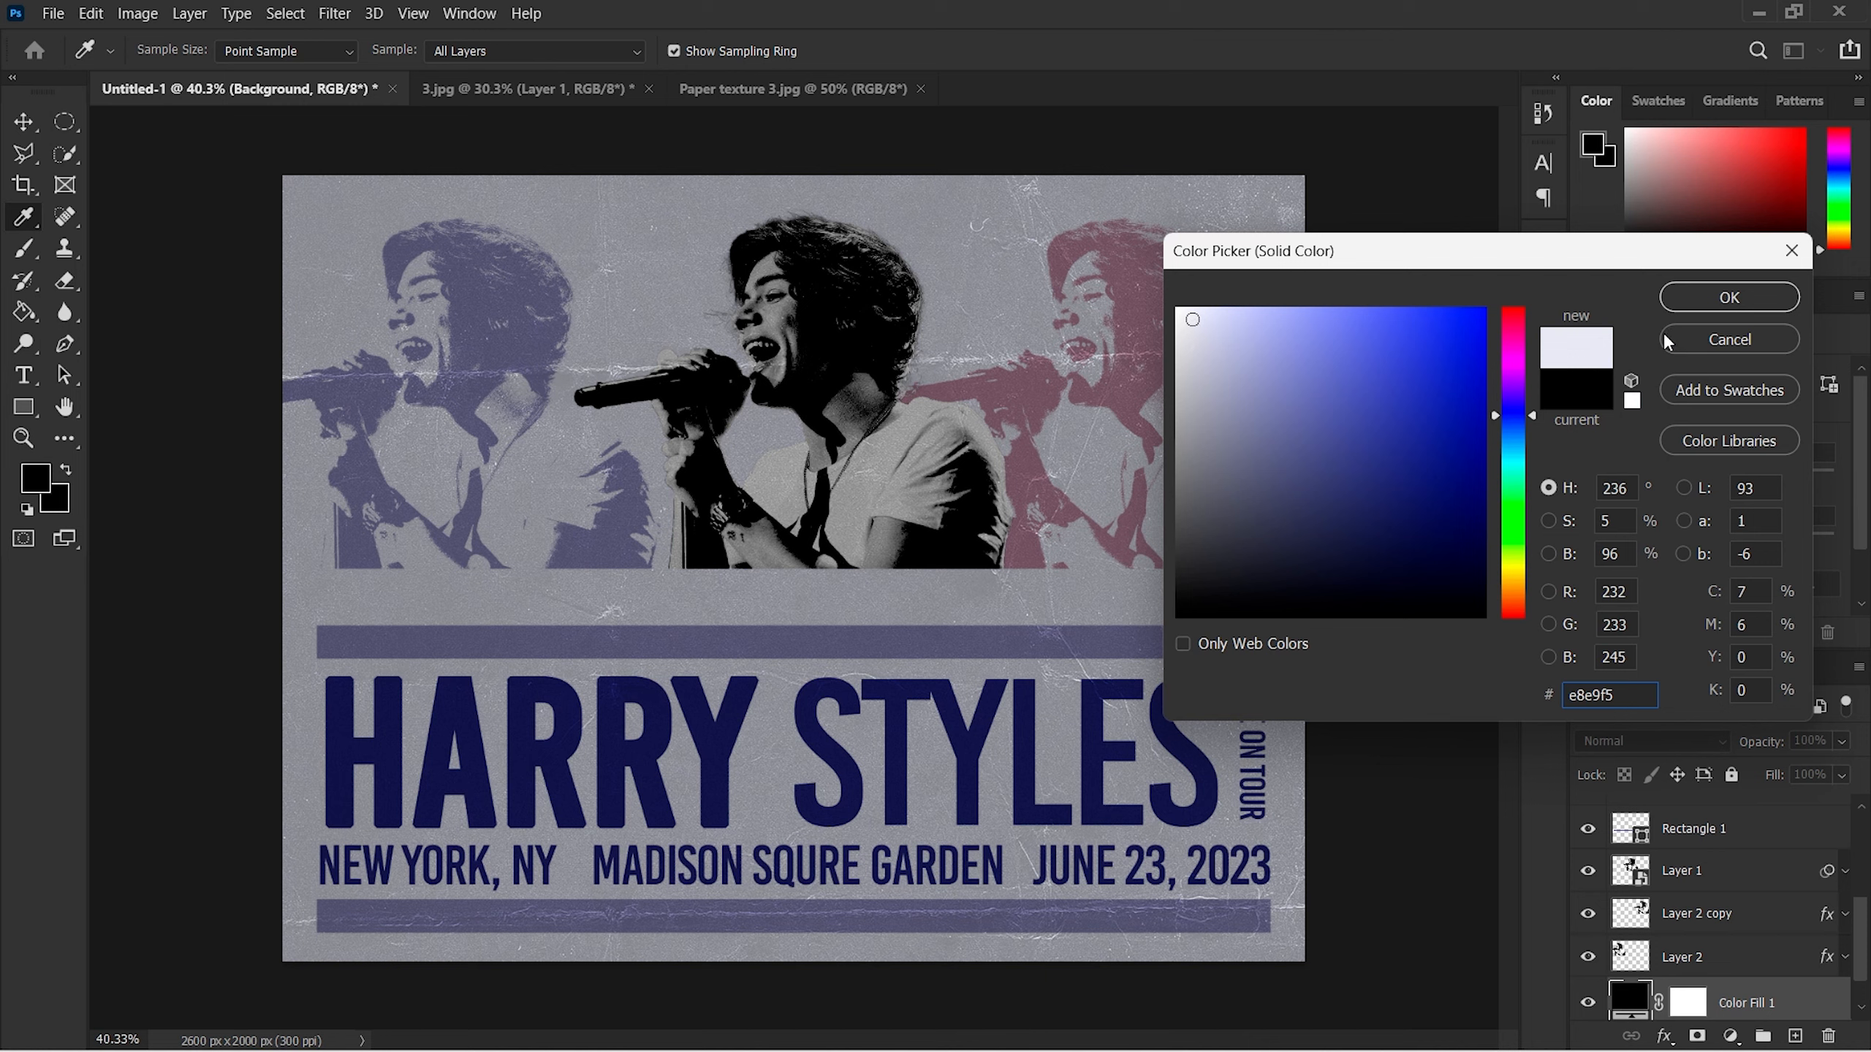
pyautogui.click(1728, 297)
# Step: Toggle the visibility of the lavender fill layer to compare the poster with and without the tint, leaving it shown
pyautogui.scroll(-1, 1708, 909)
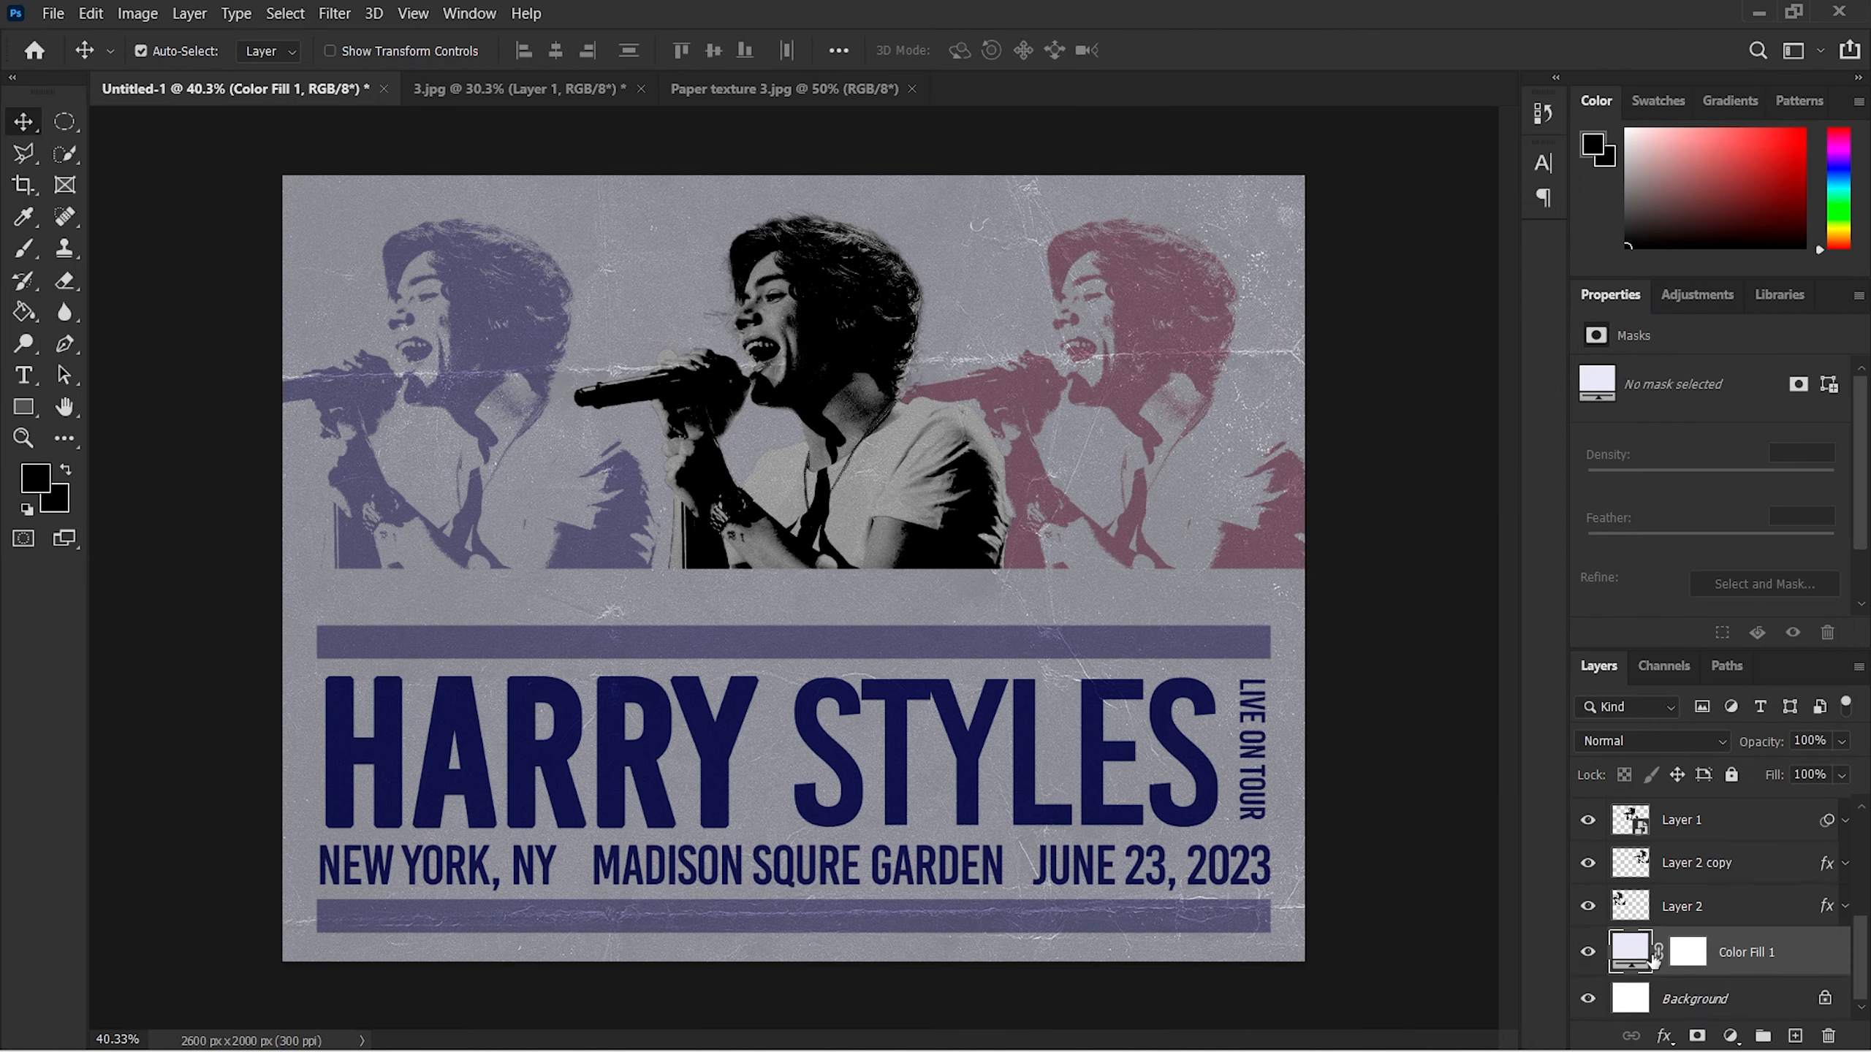
pyautogui.click(1587, 952)
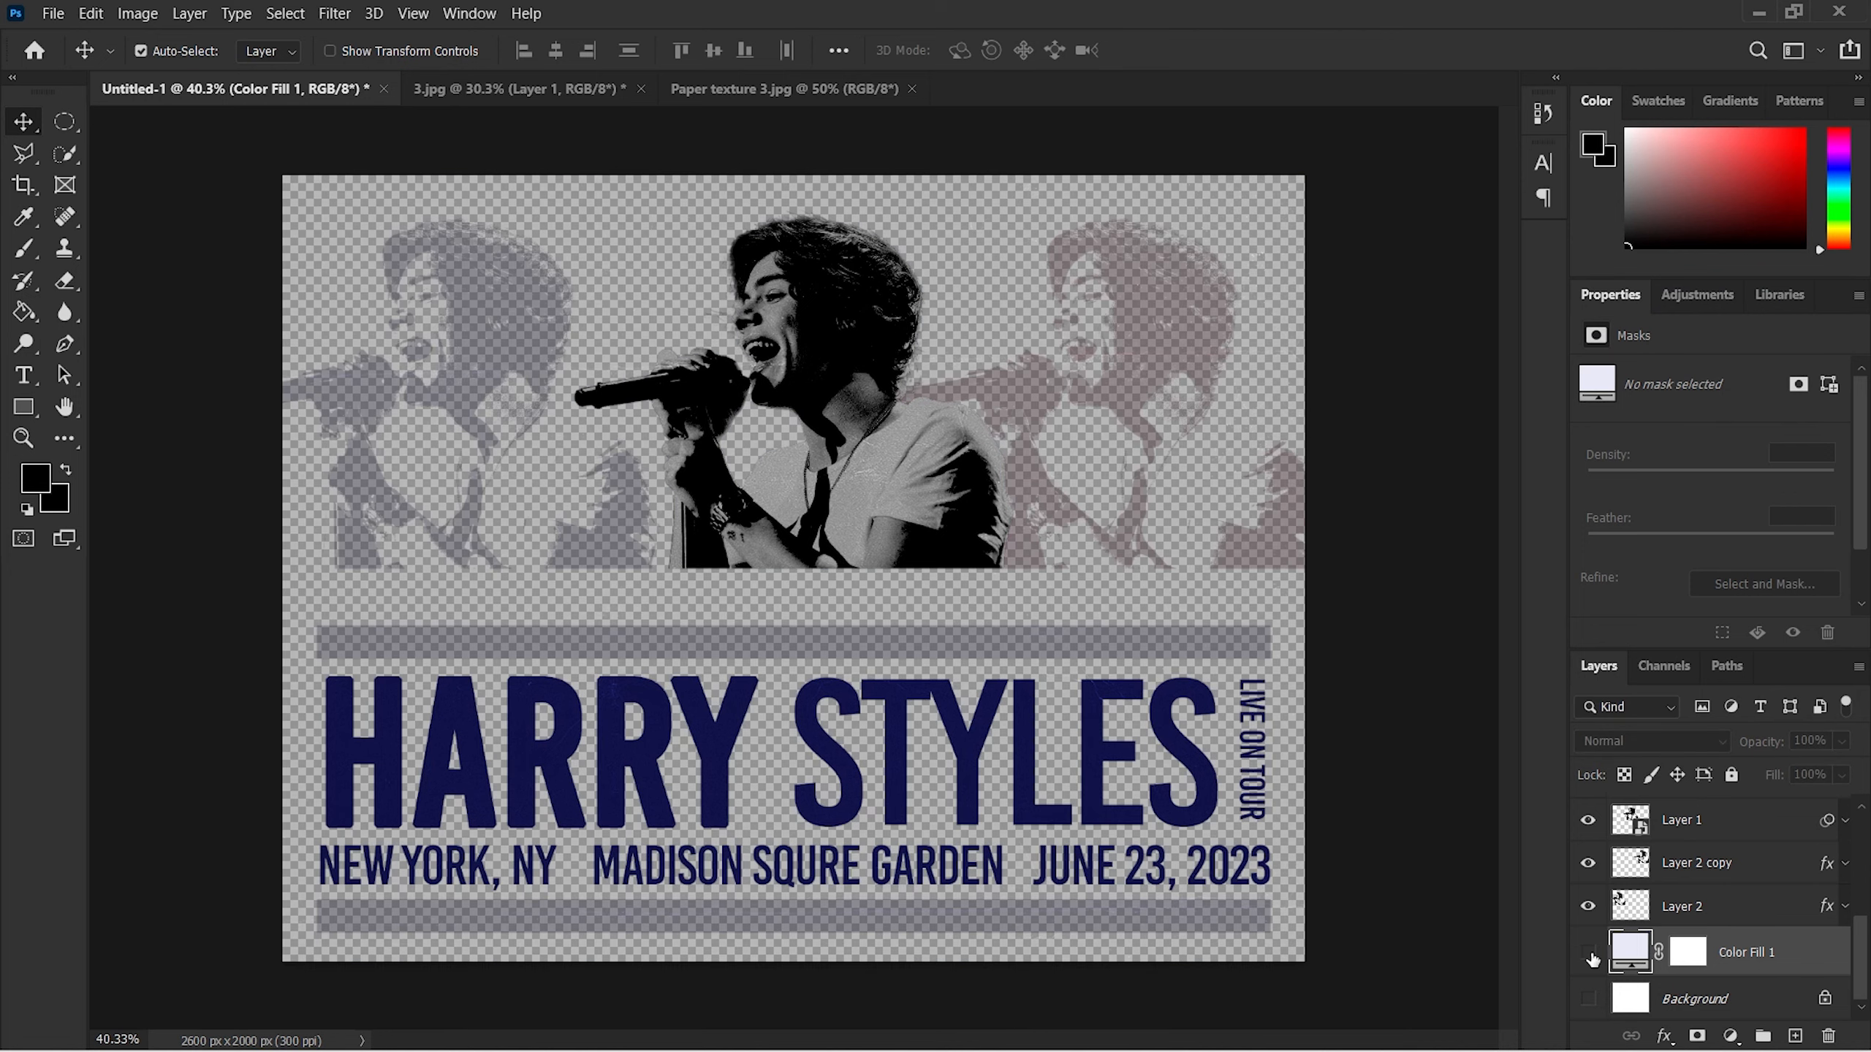
pyautogui.click(1588, 951)
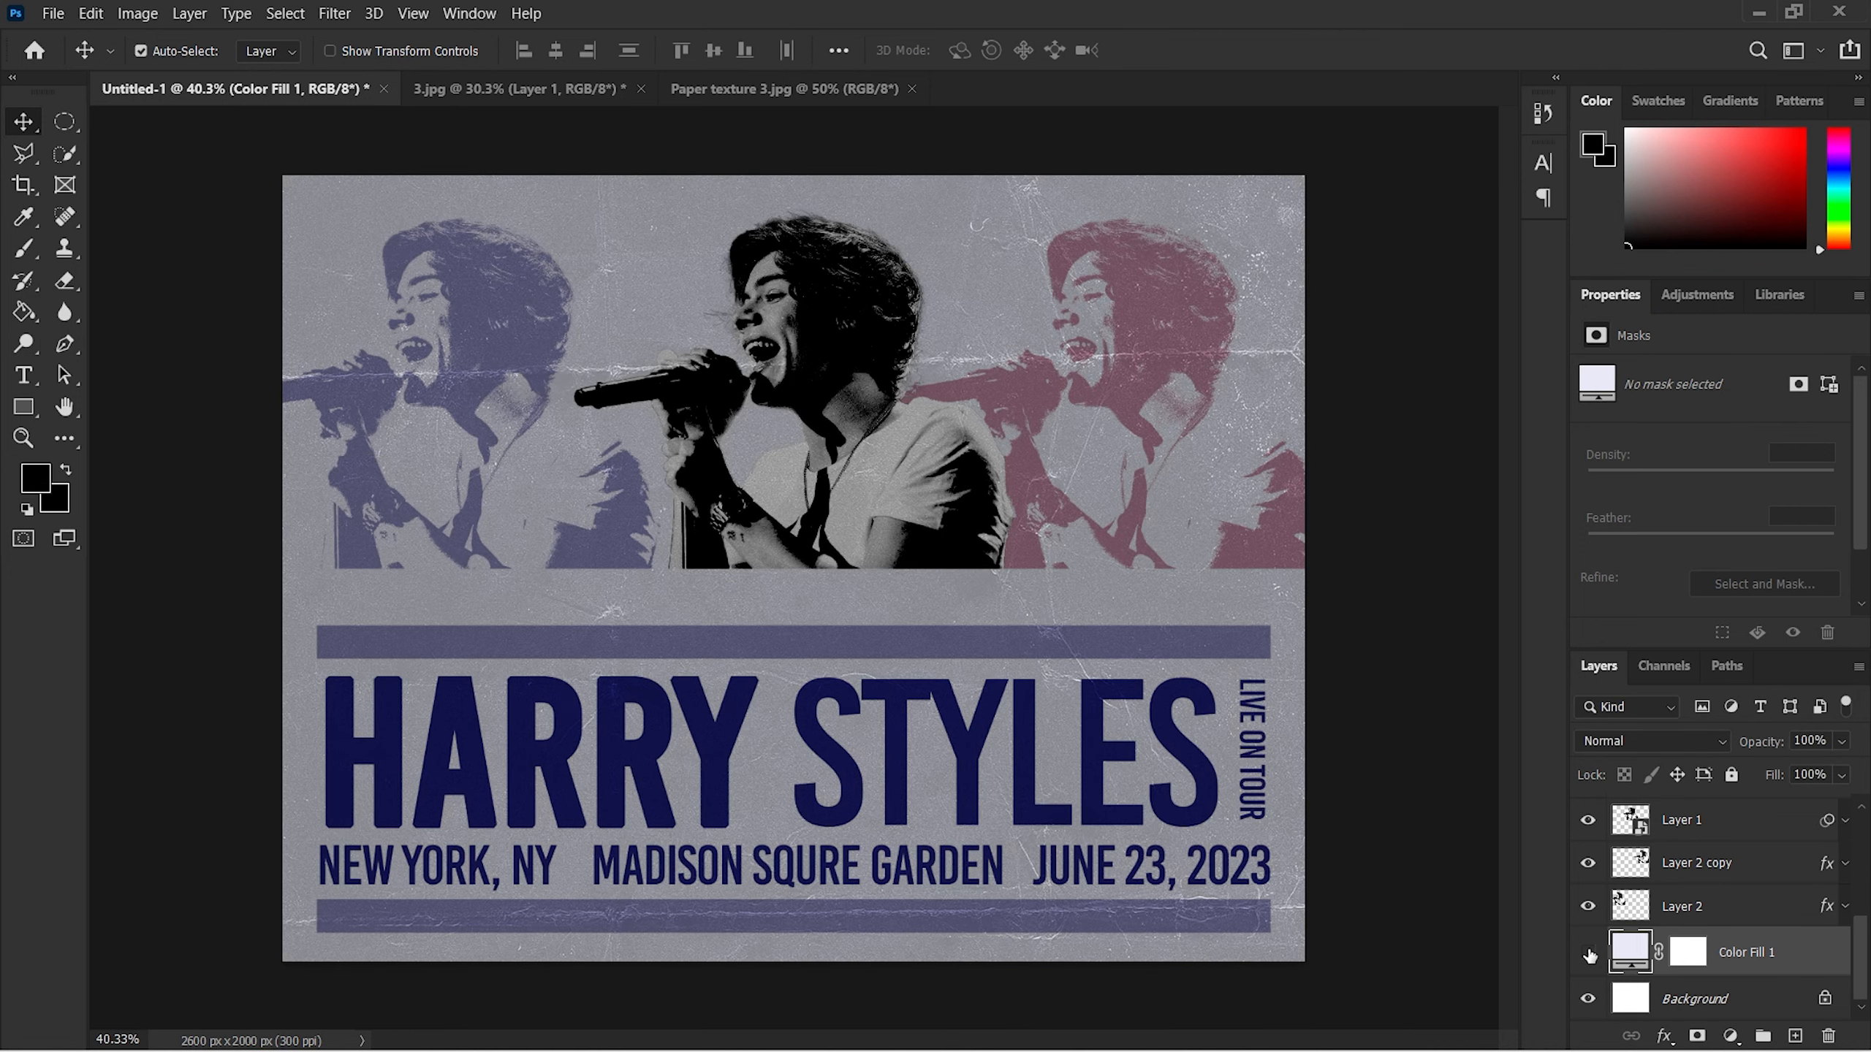
pyautogui.click(1588, 952)
pyautogui.click(1588, 953)
pyautogui.click(1588, 952)
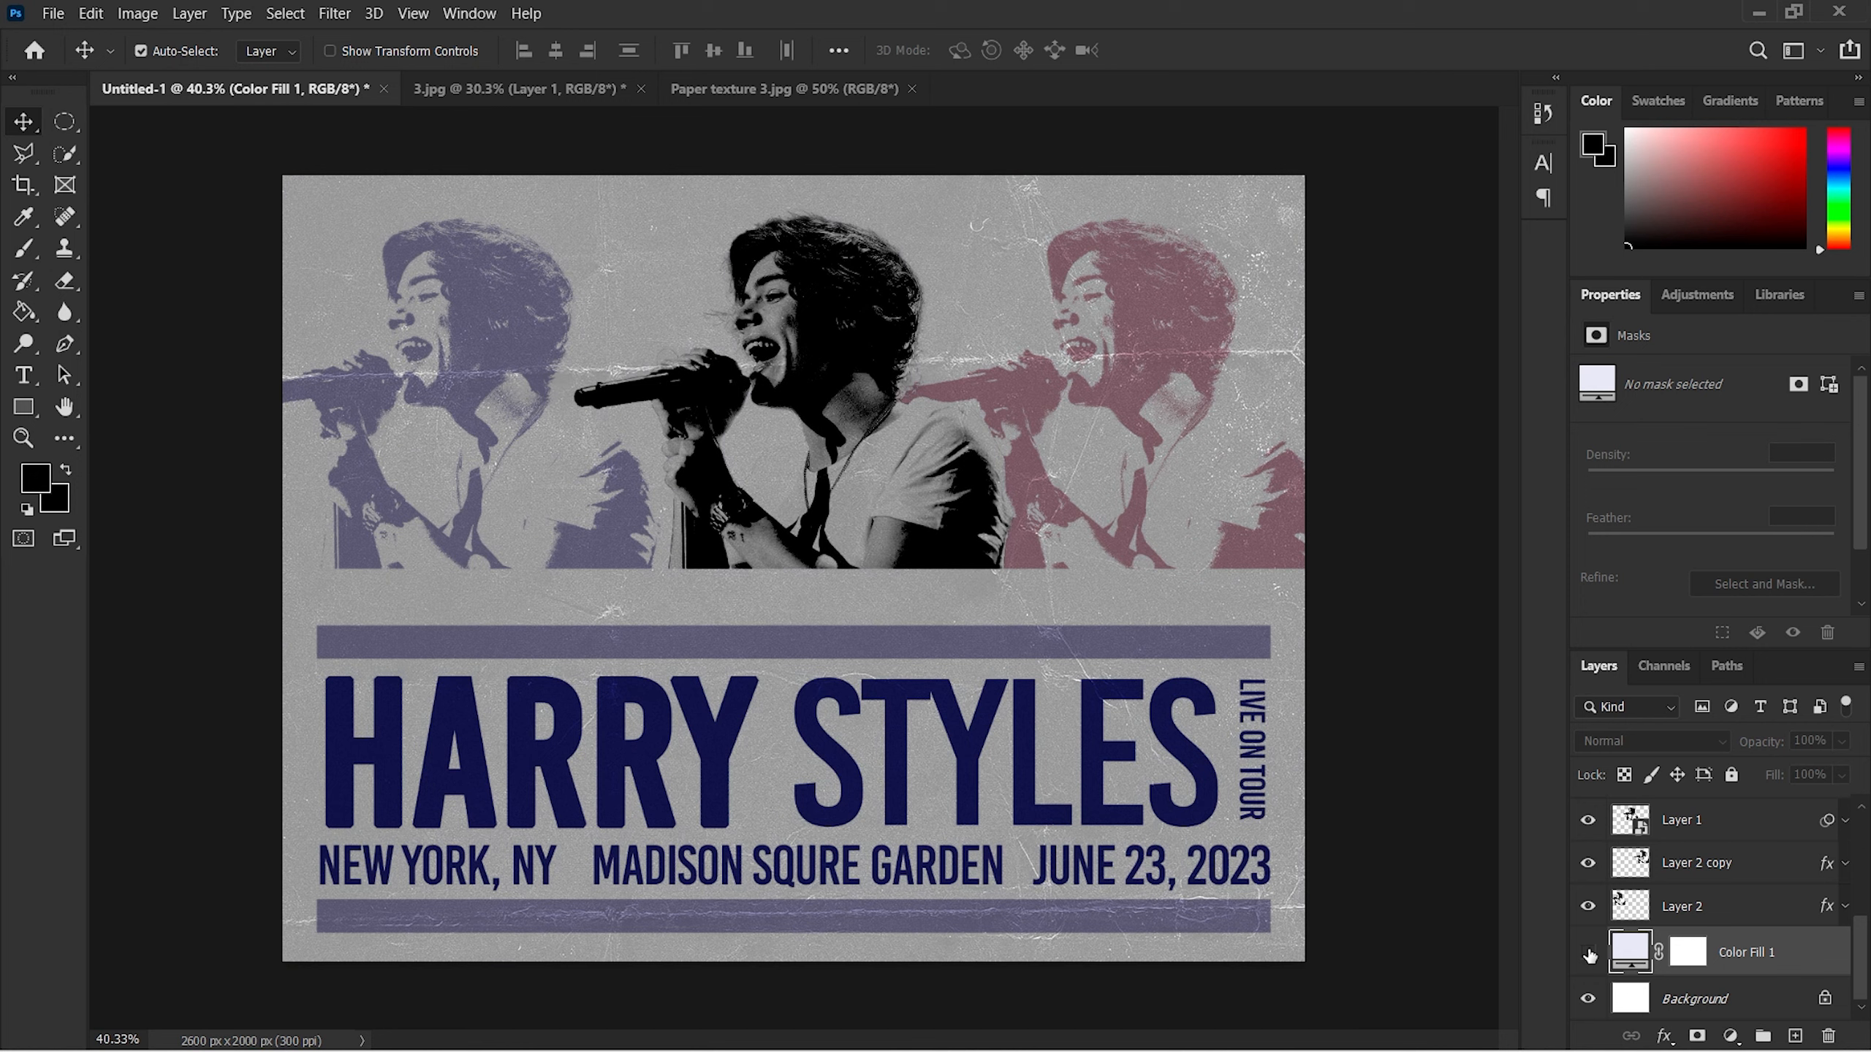
pyautogui.click(1589, 952)
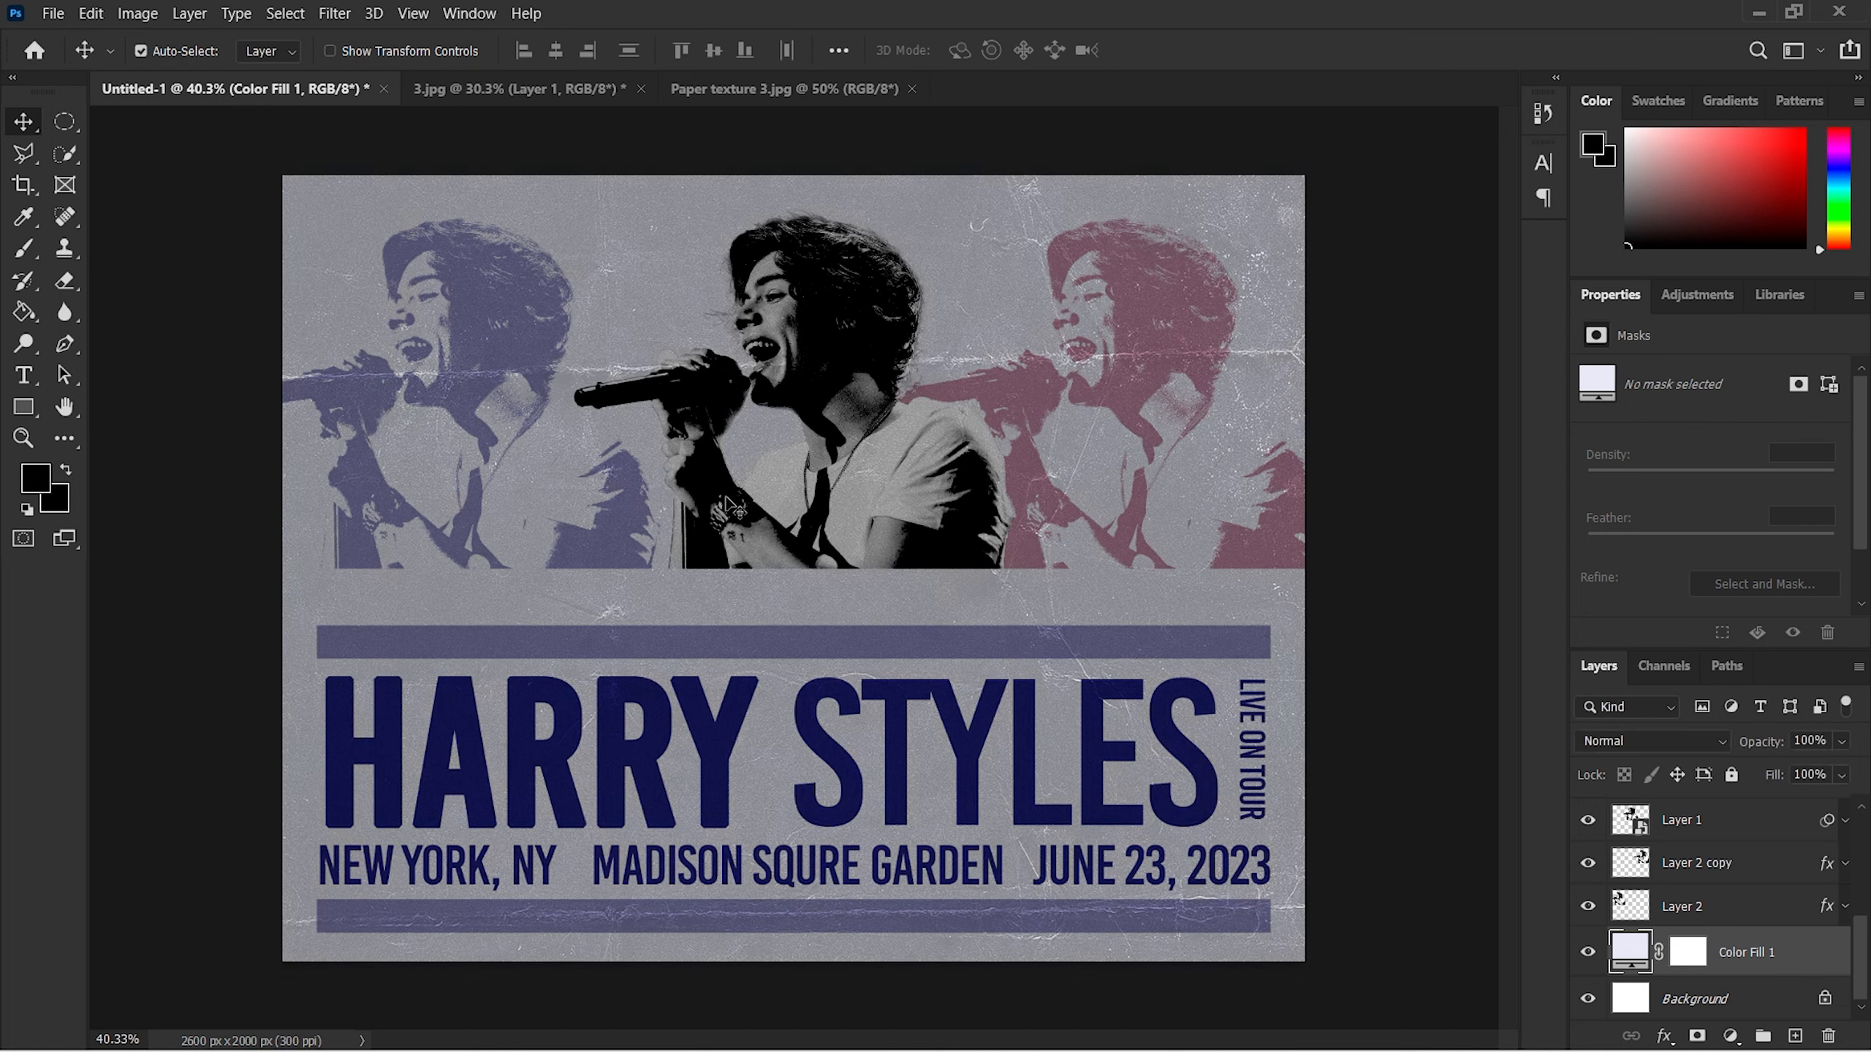
# Step: Reduce the opacity of the venue and date text layer and the LIVE ON TOUR text layer to 80% each
pyautogui.scroll(5, 1755, 896)
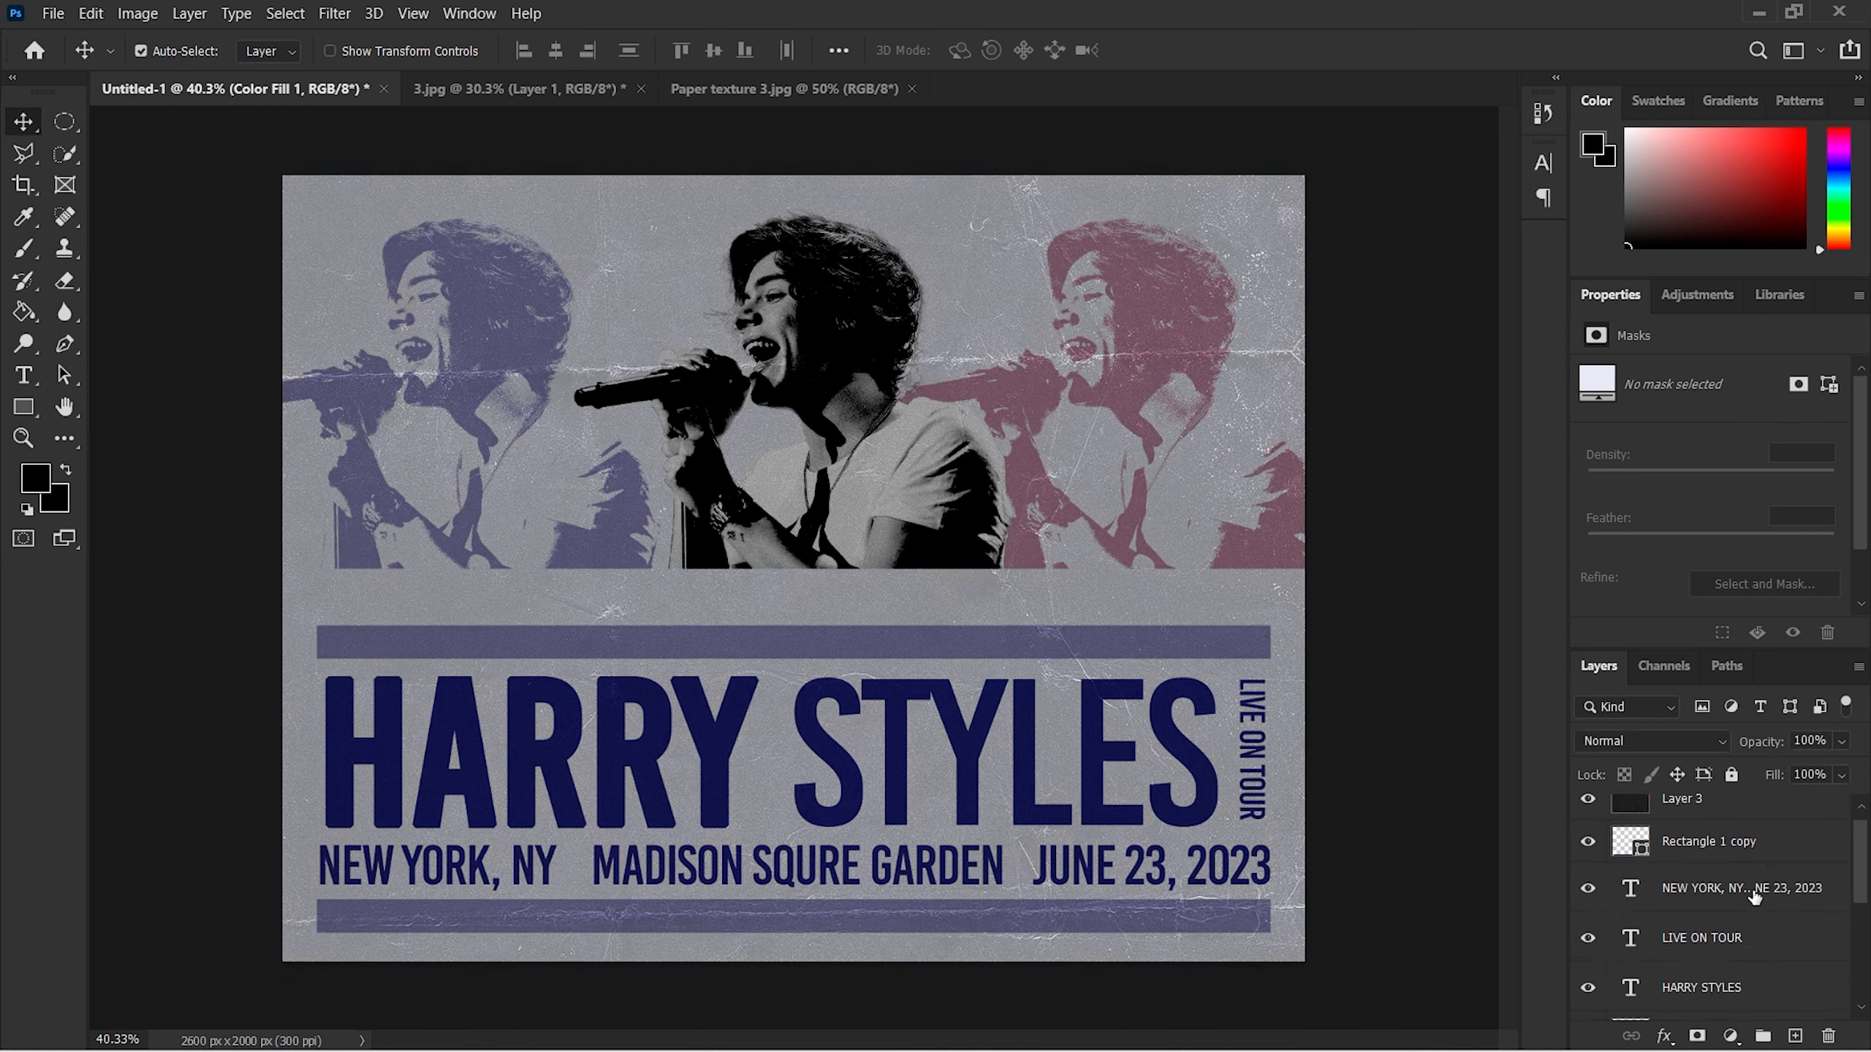
pyautogui.scroll(-2, 1713, 947)
pyautogui.scroll(1, 1716, 904)
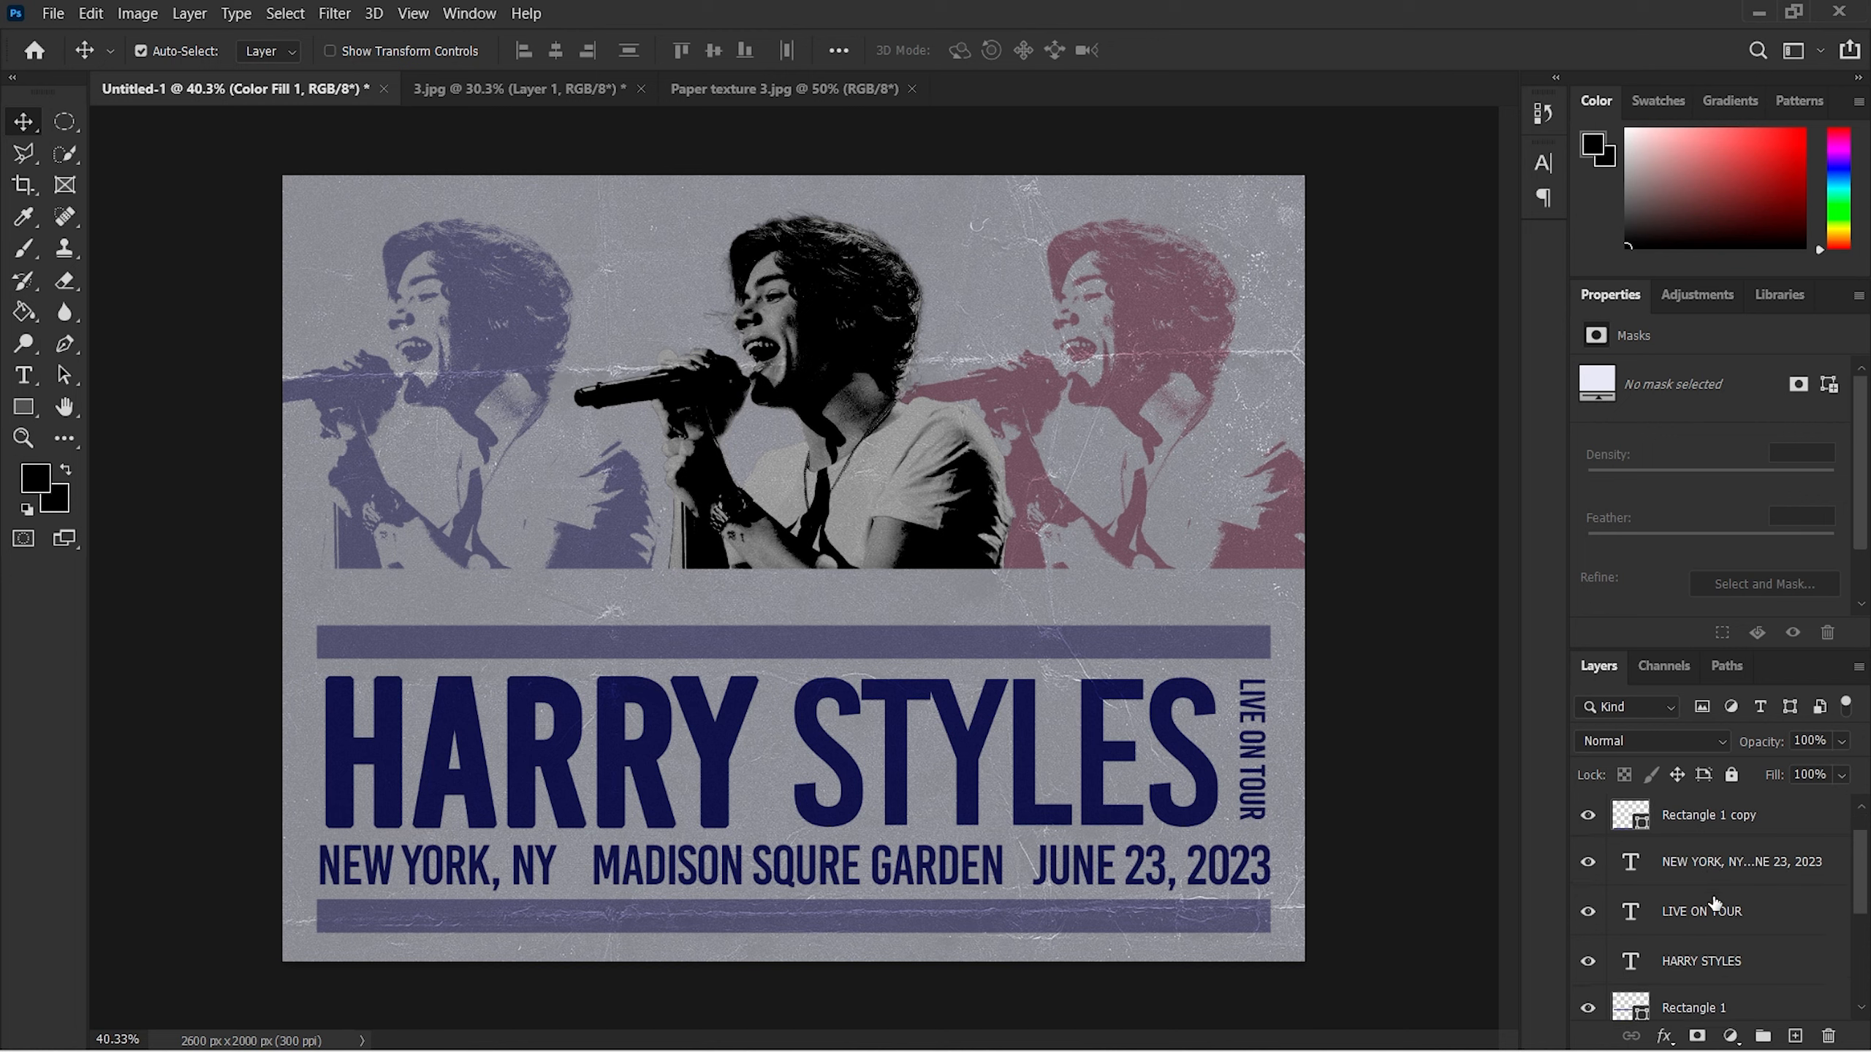
pyautogui.click(1757, 866)
pyautogui.click(1843, 741)
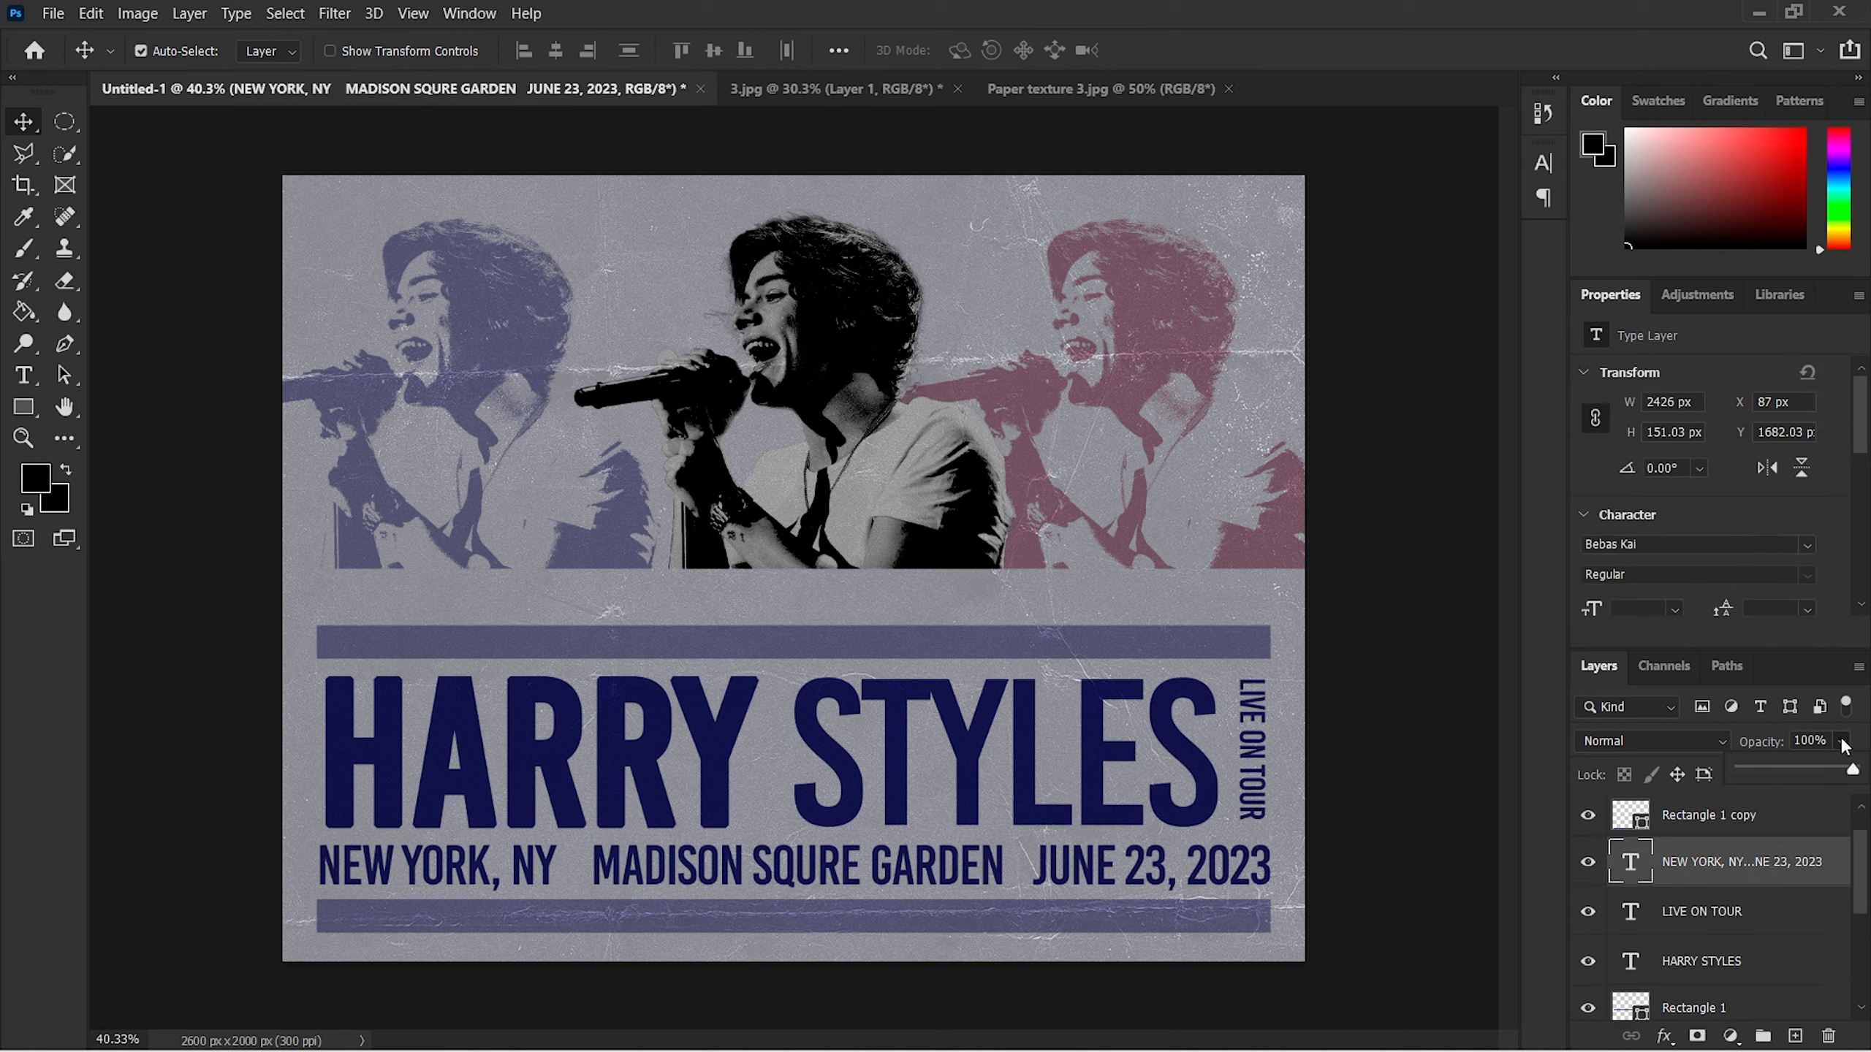
pyautogui.moveTo(1851, 772); pyautogui.dragTo(1833, 774)
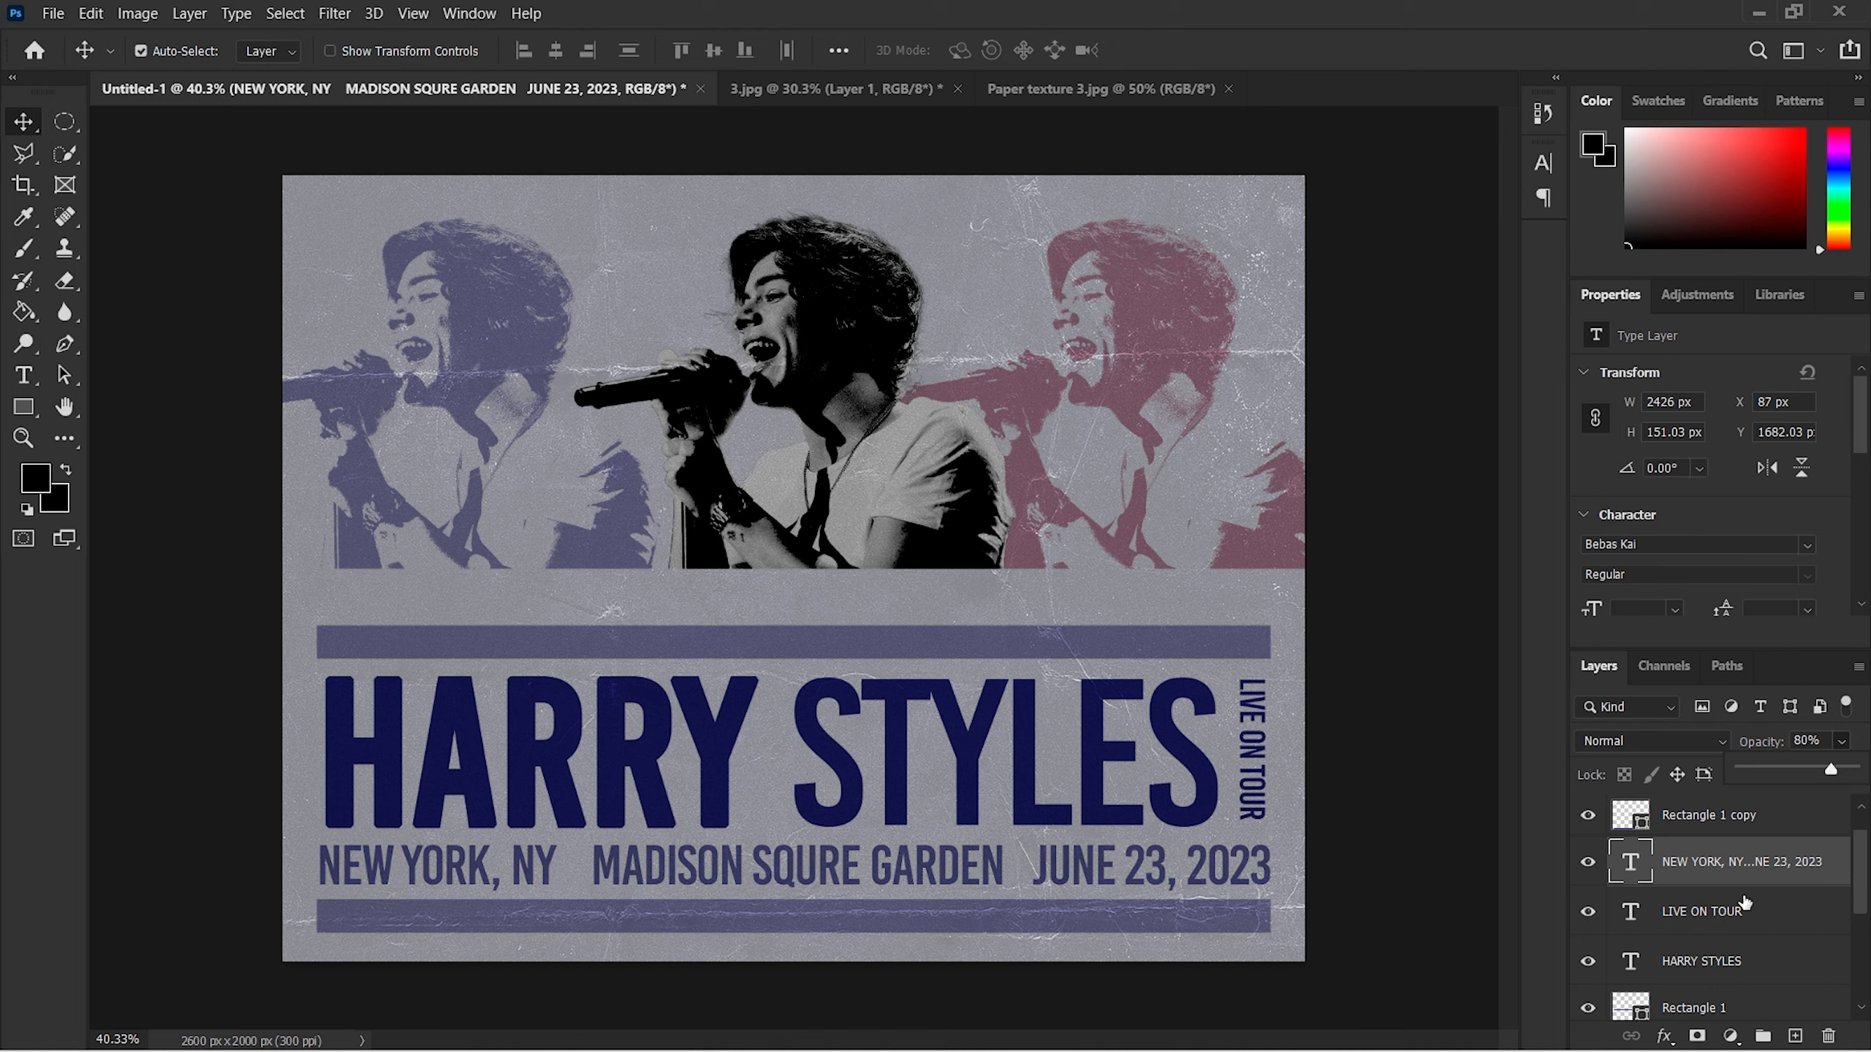
pyautogui.click(1727, 920)
pyautogui.click(1843, 742)
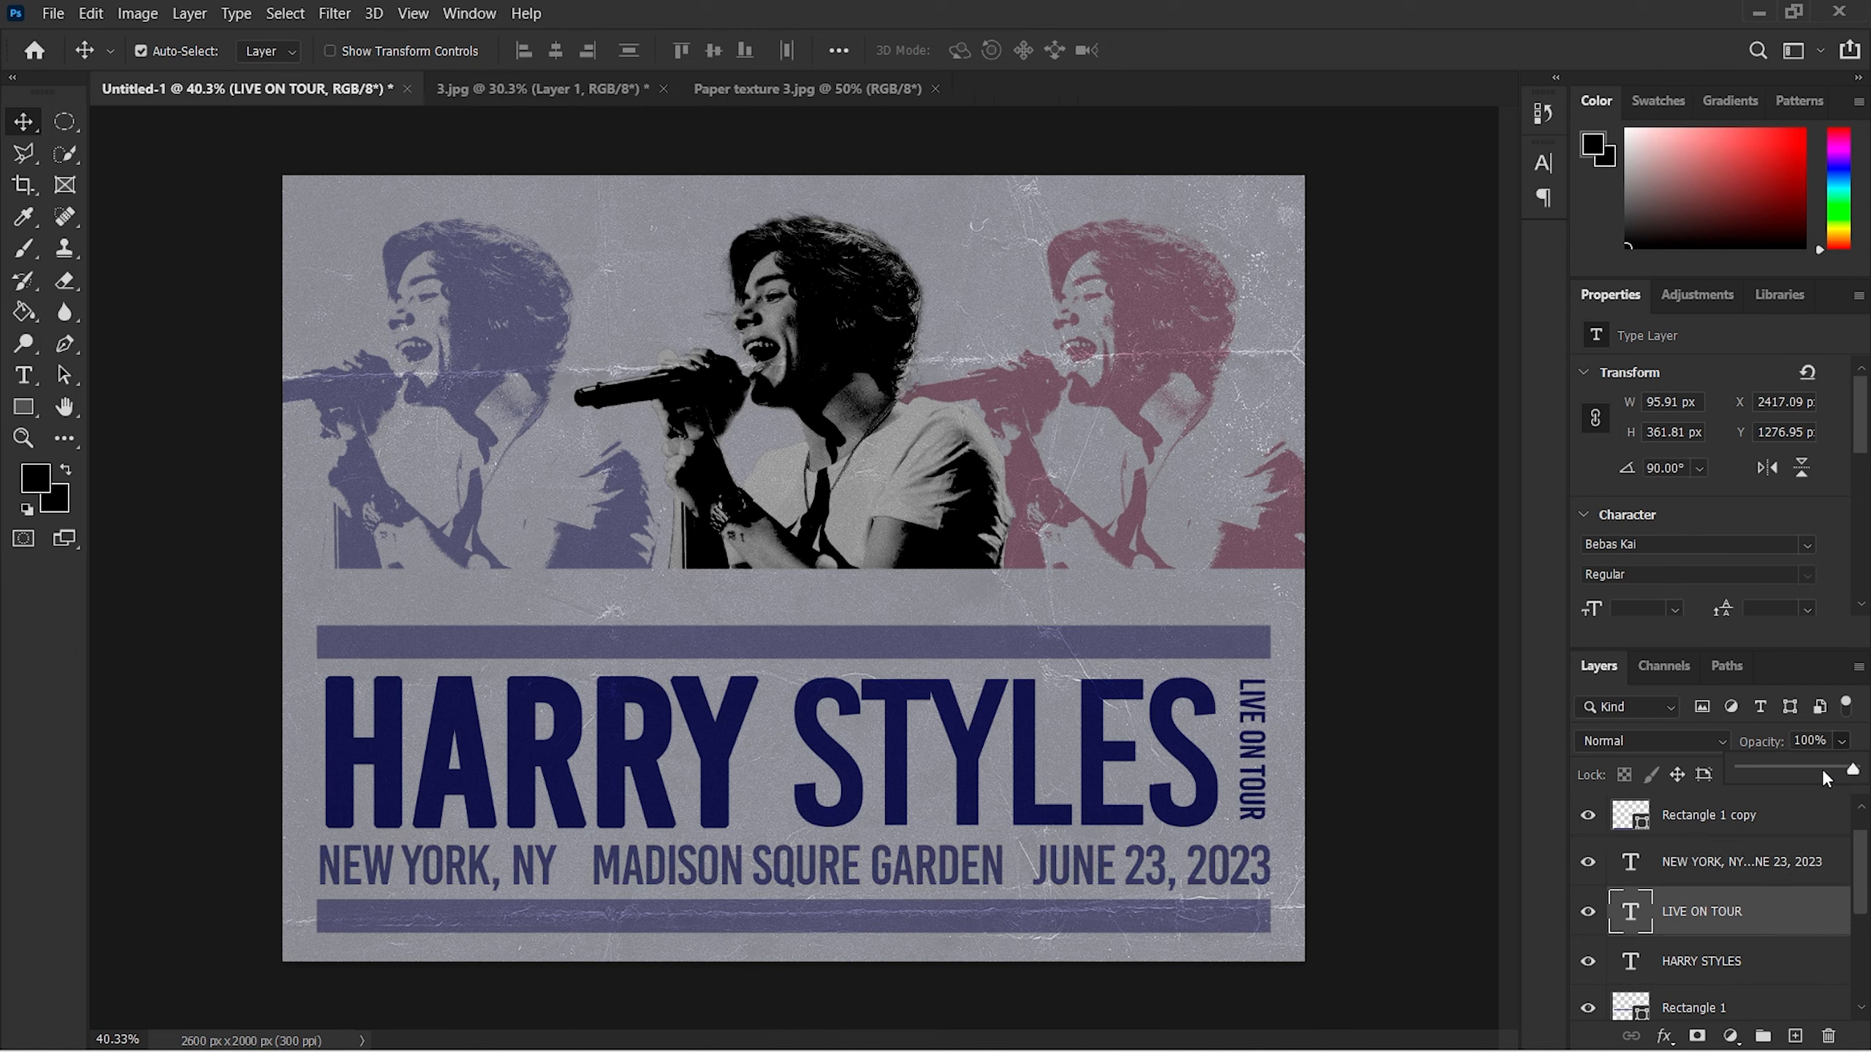
pyautogui.moveTo(1842, 772); pyautogui.dragTo(1832, 775)
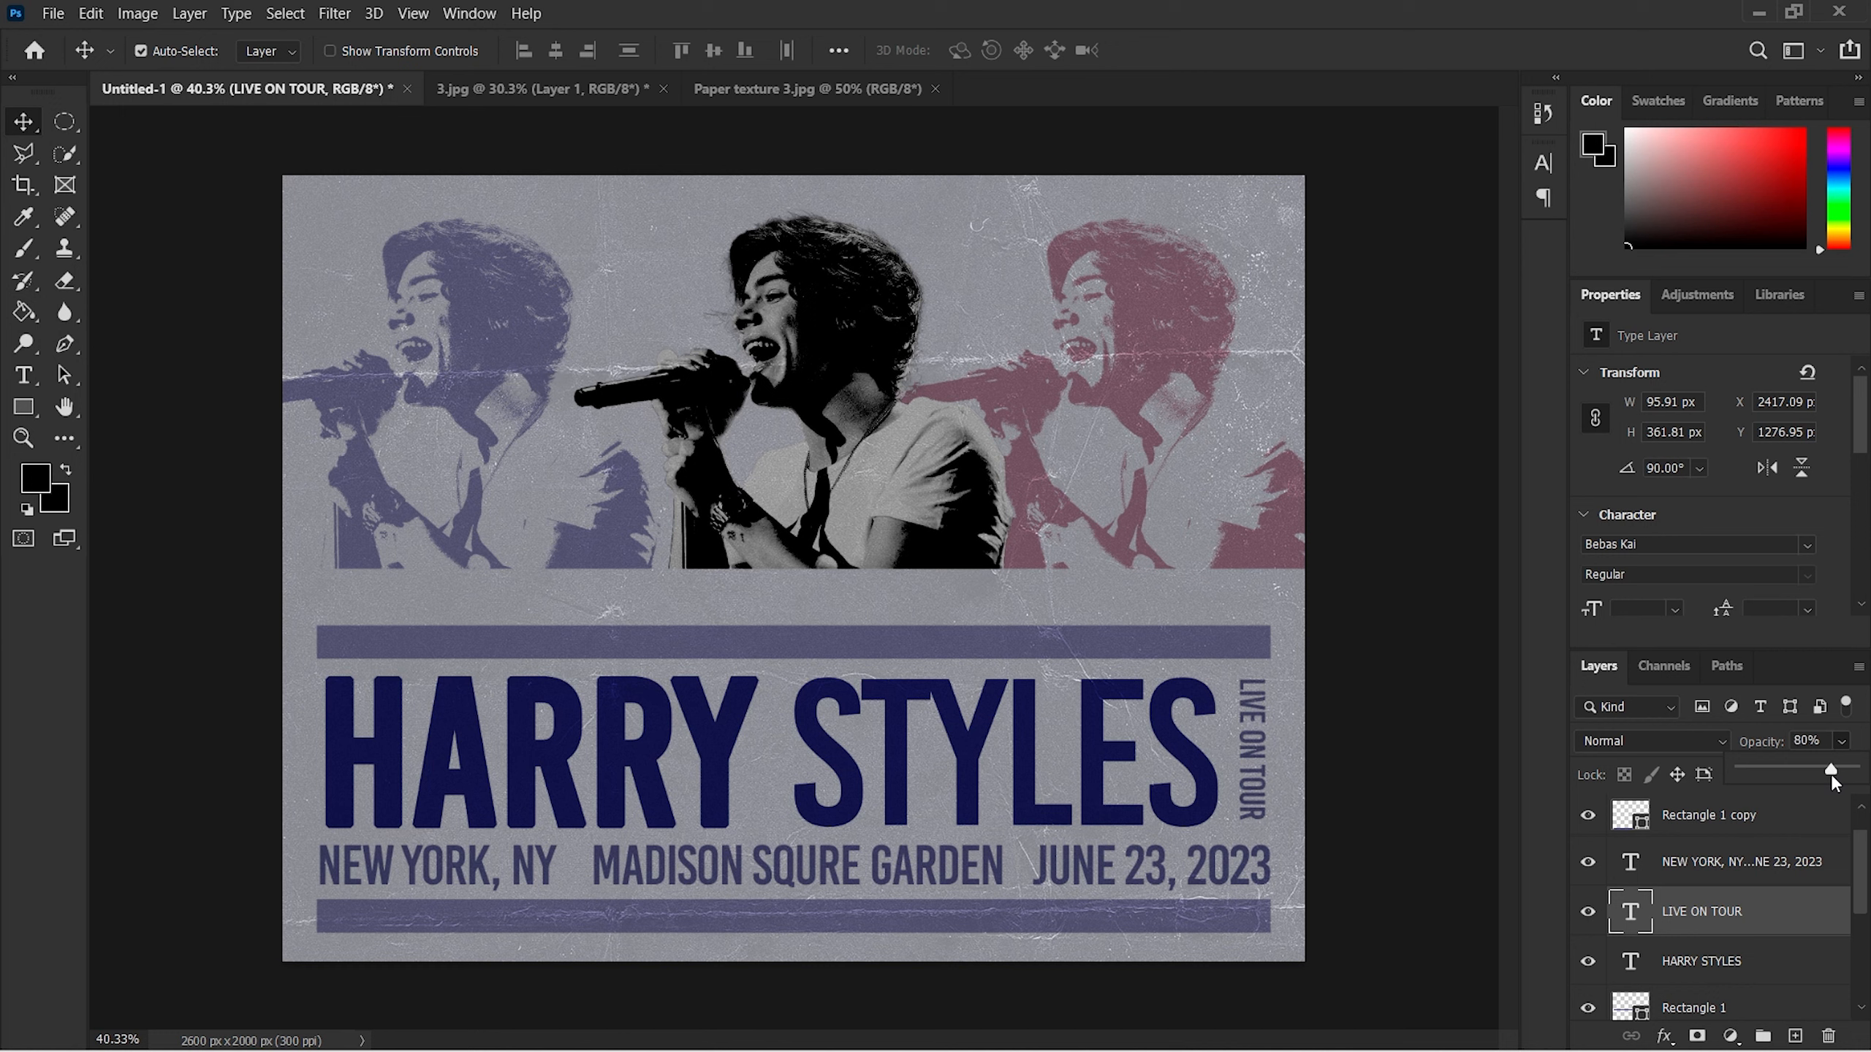
# Step: Reduce the opacity of the HARRY STYLES title layer to 80%
pyautogui.click(1746, 961)
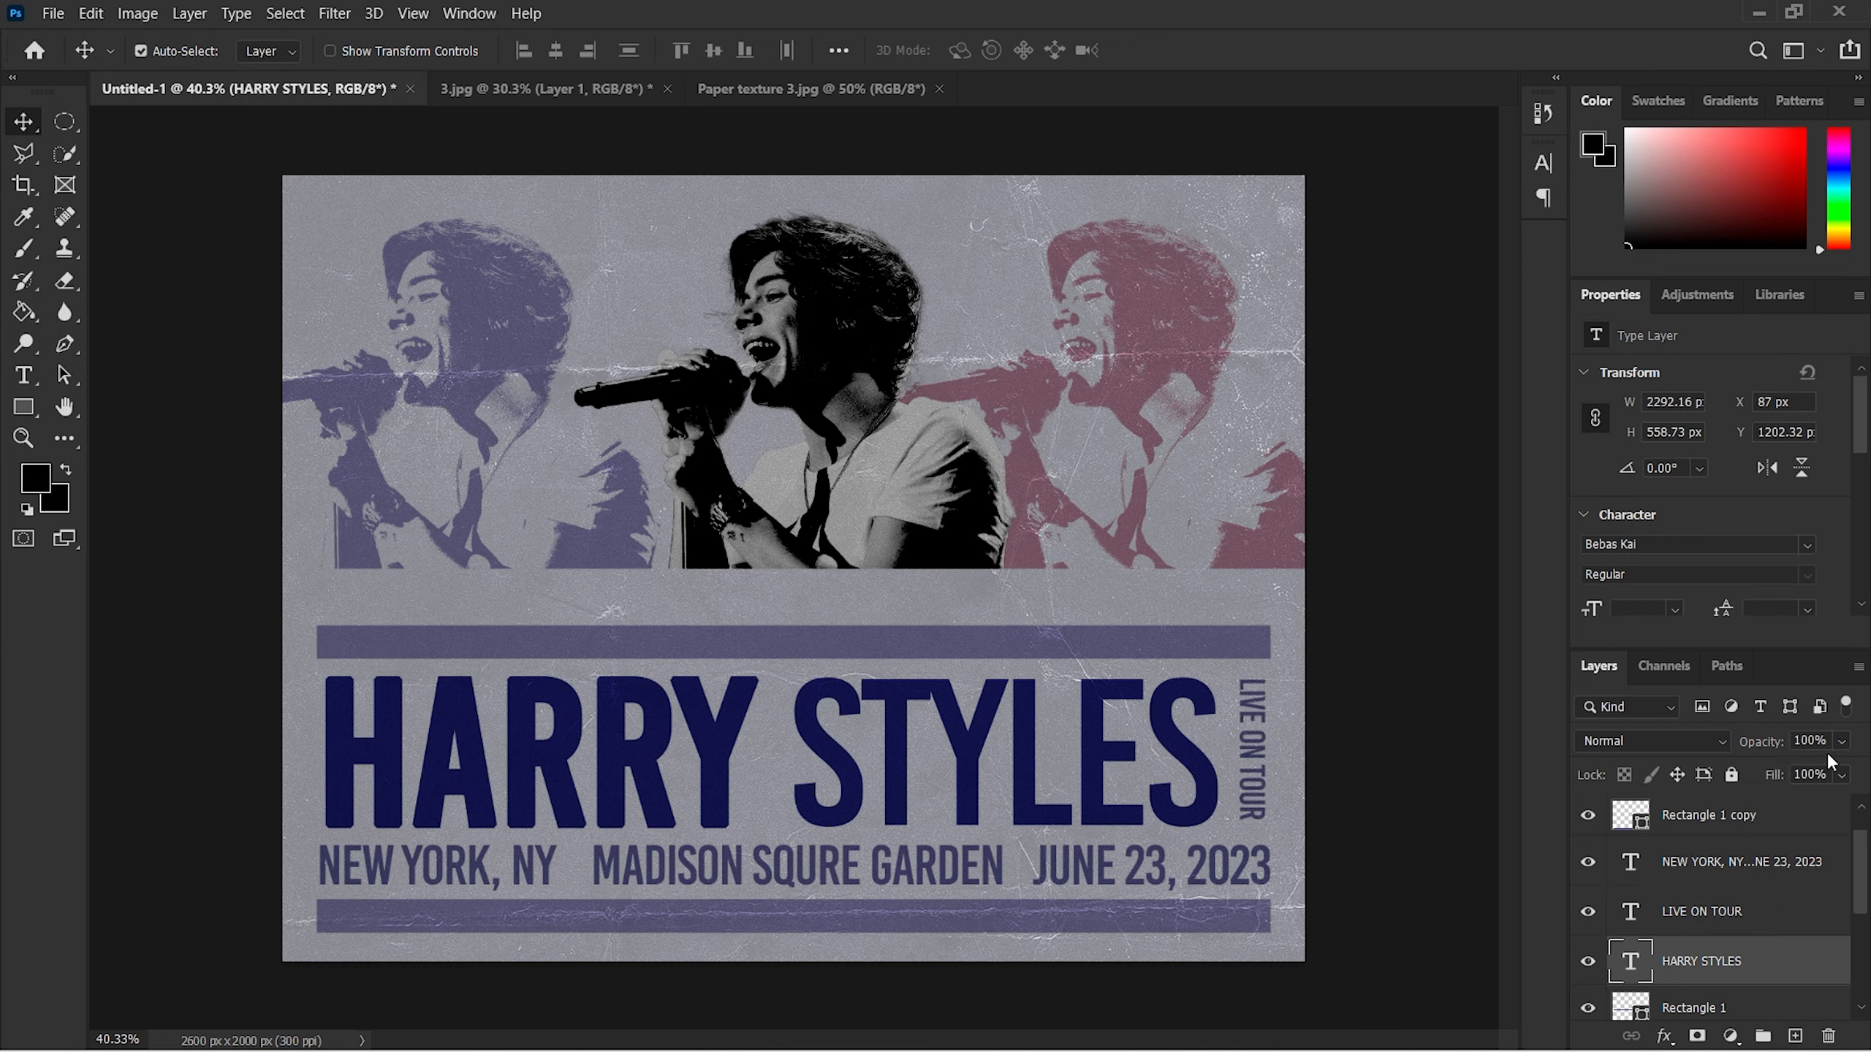
pyautogui.click(1843, 741)
pyautogui.moveTo(1817, 774); pyautogui.dragTo(1831, 773)
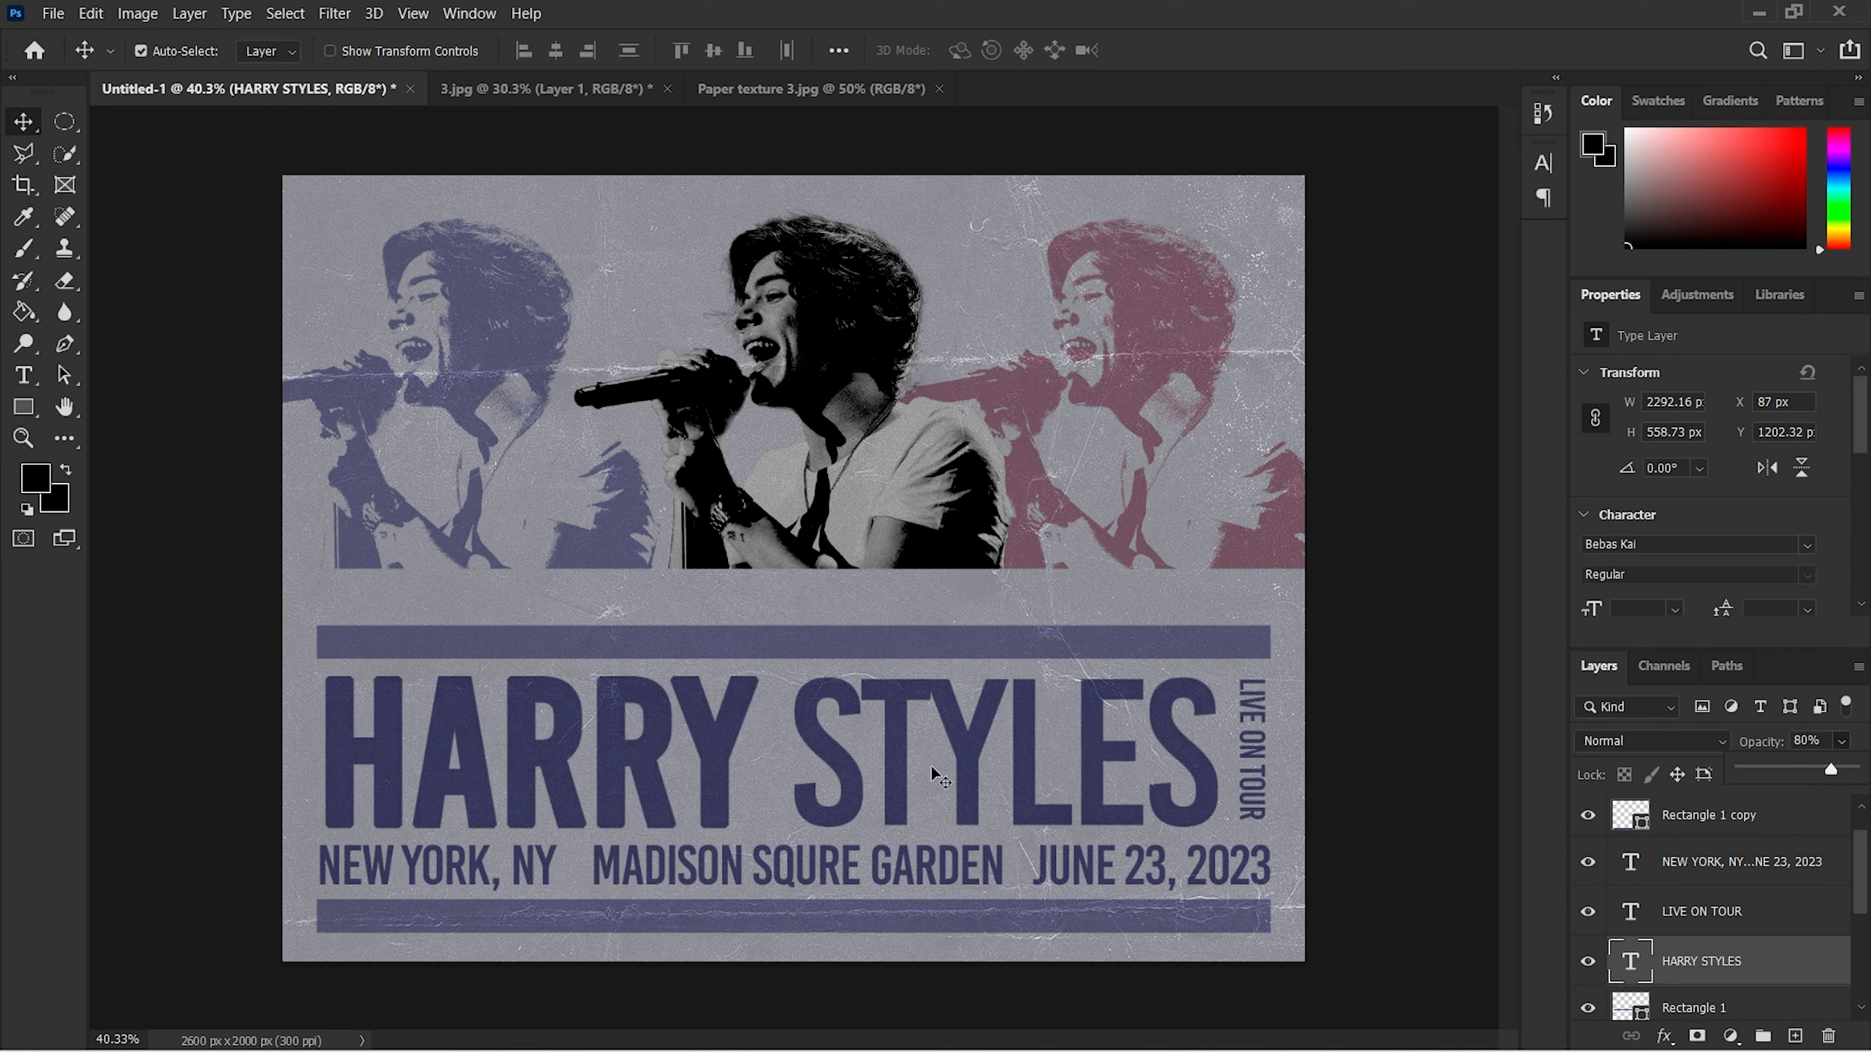
pyautogui.click(1839, 742)
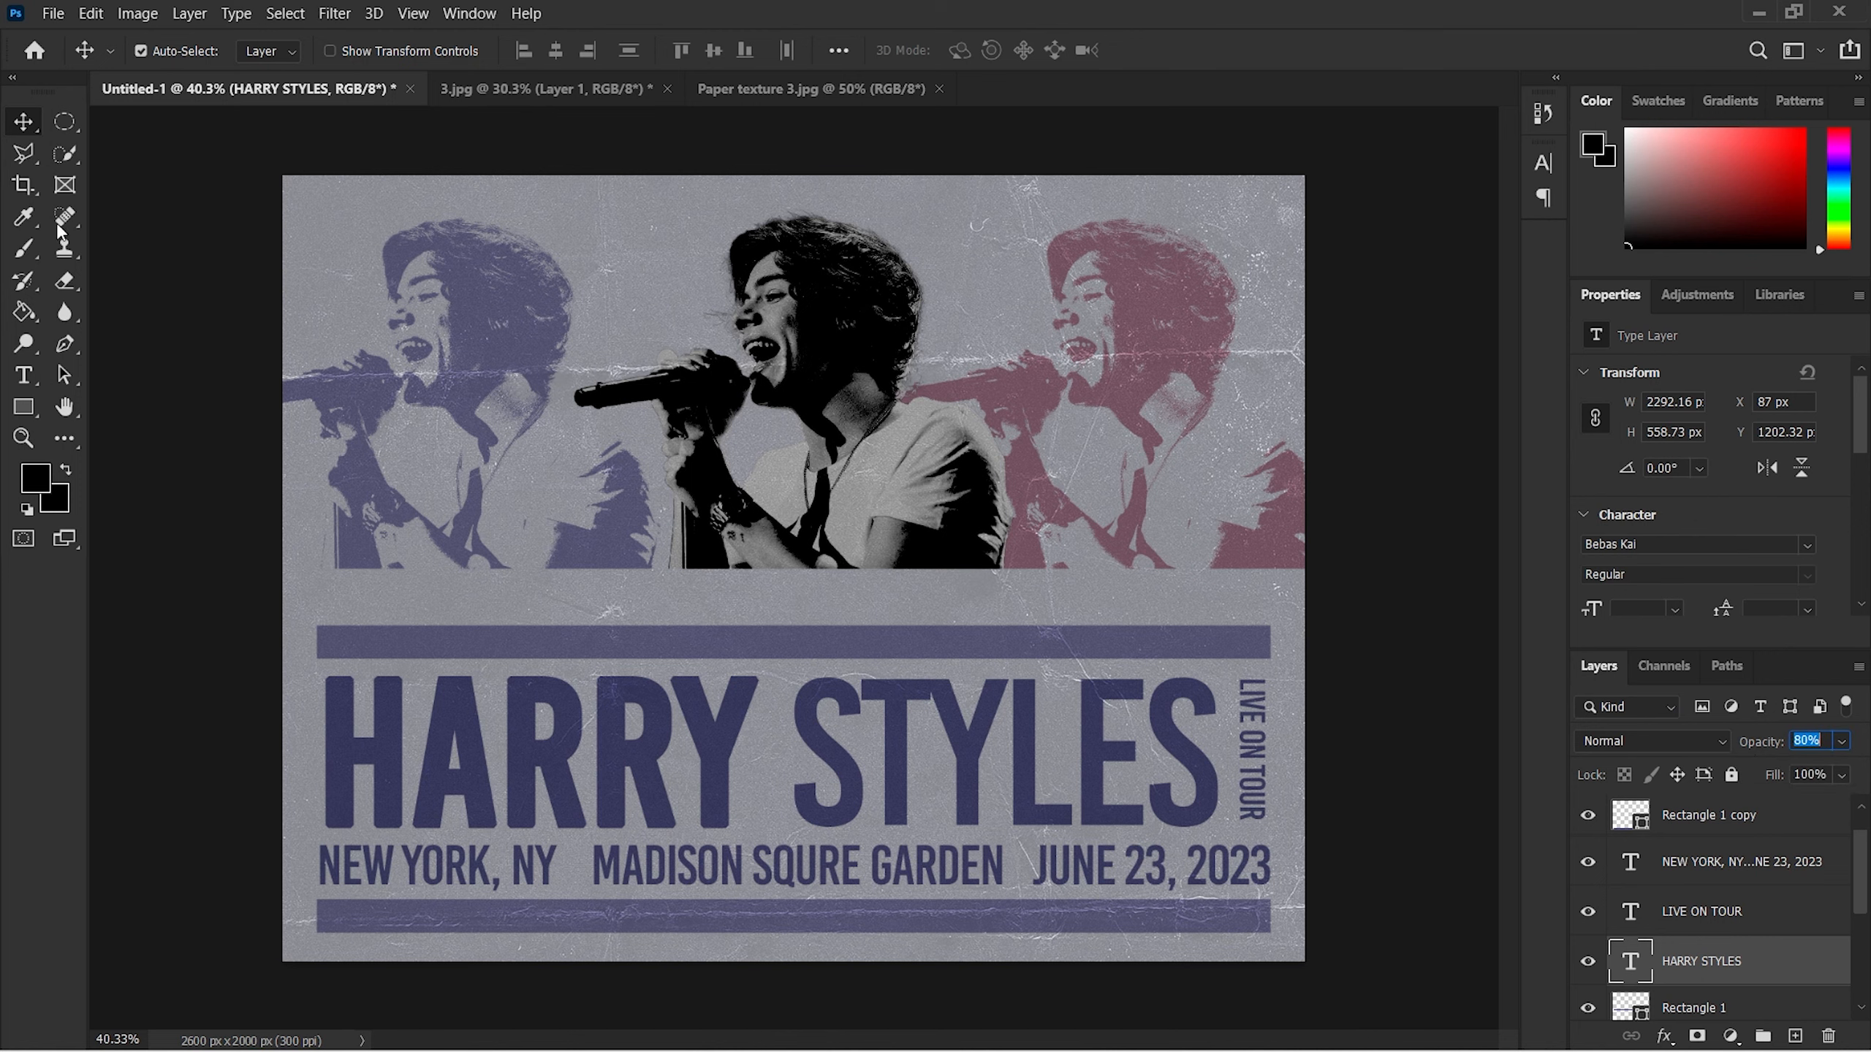
pyautogui.click(22, 150)
pyautogui.click(21, 124)
pyautogui.scroll(-1, 843, 567)
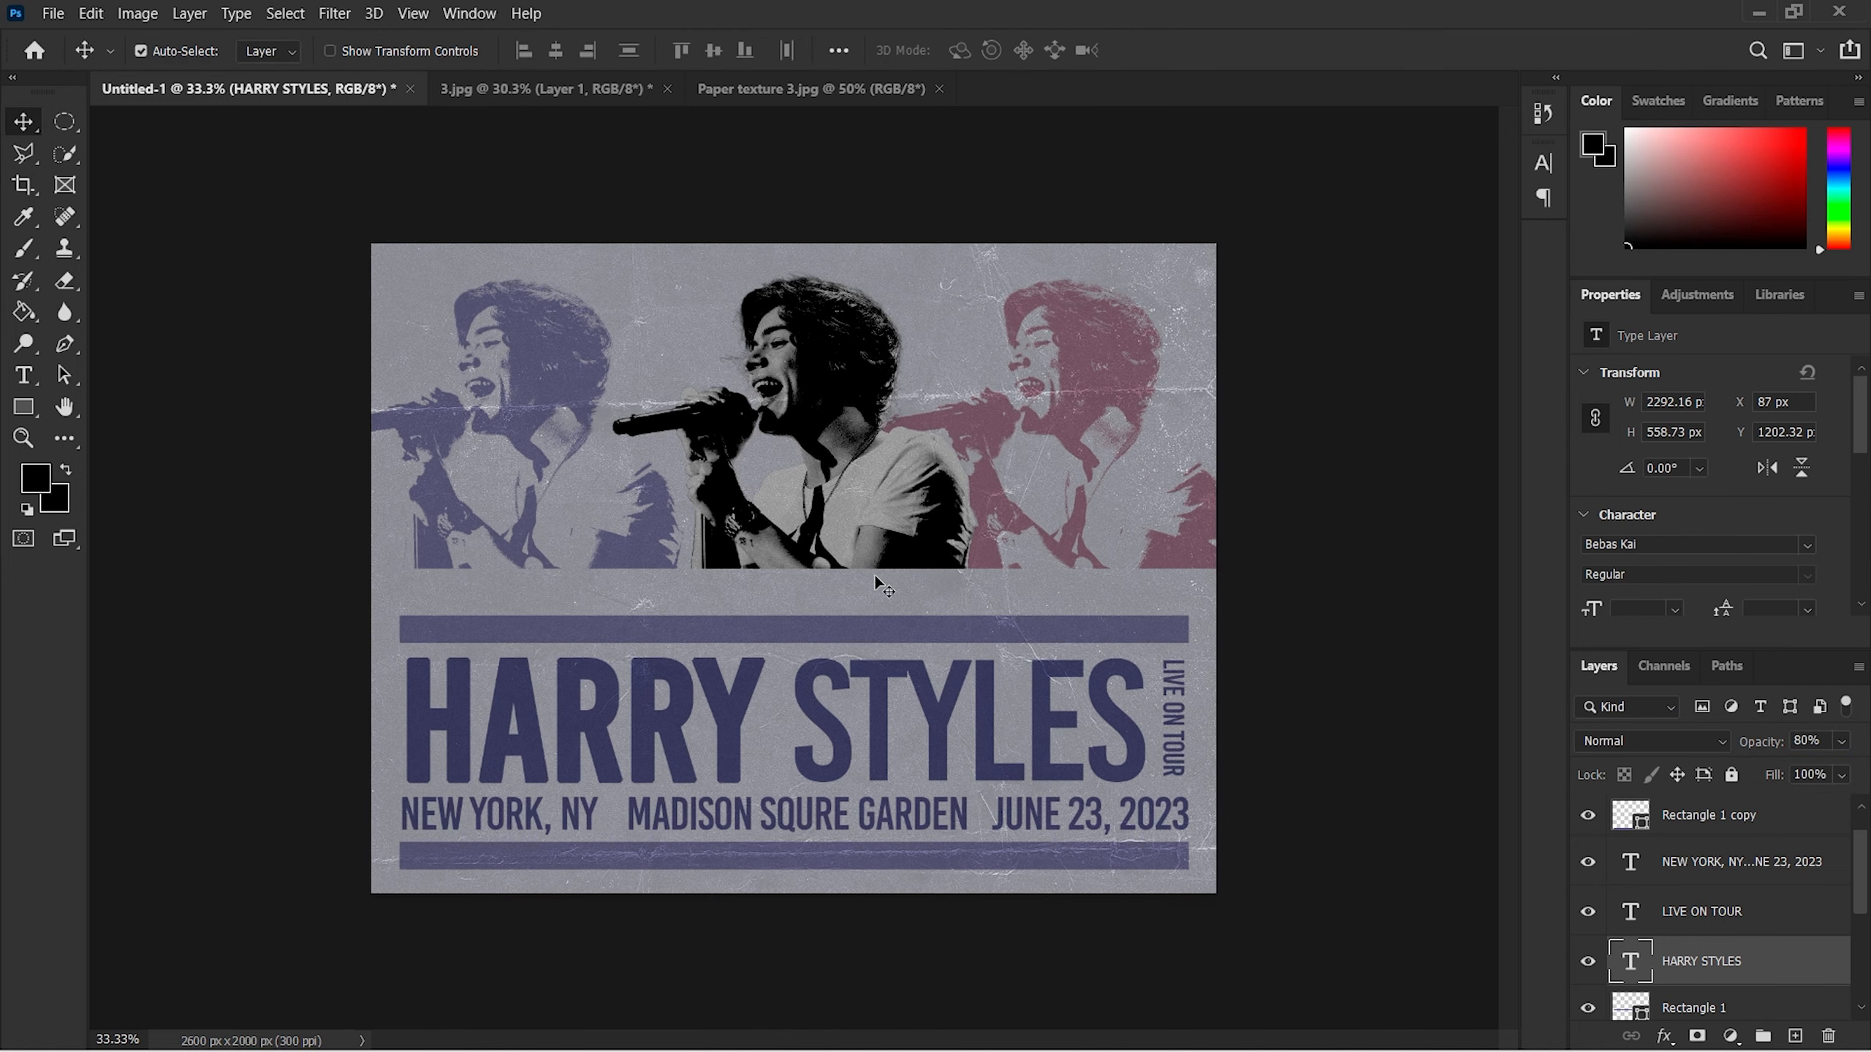
pyautogui.scroll(2, 858, 567)
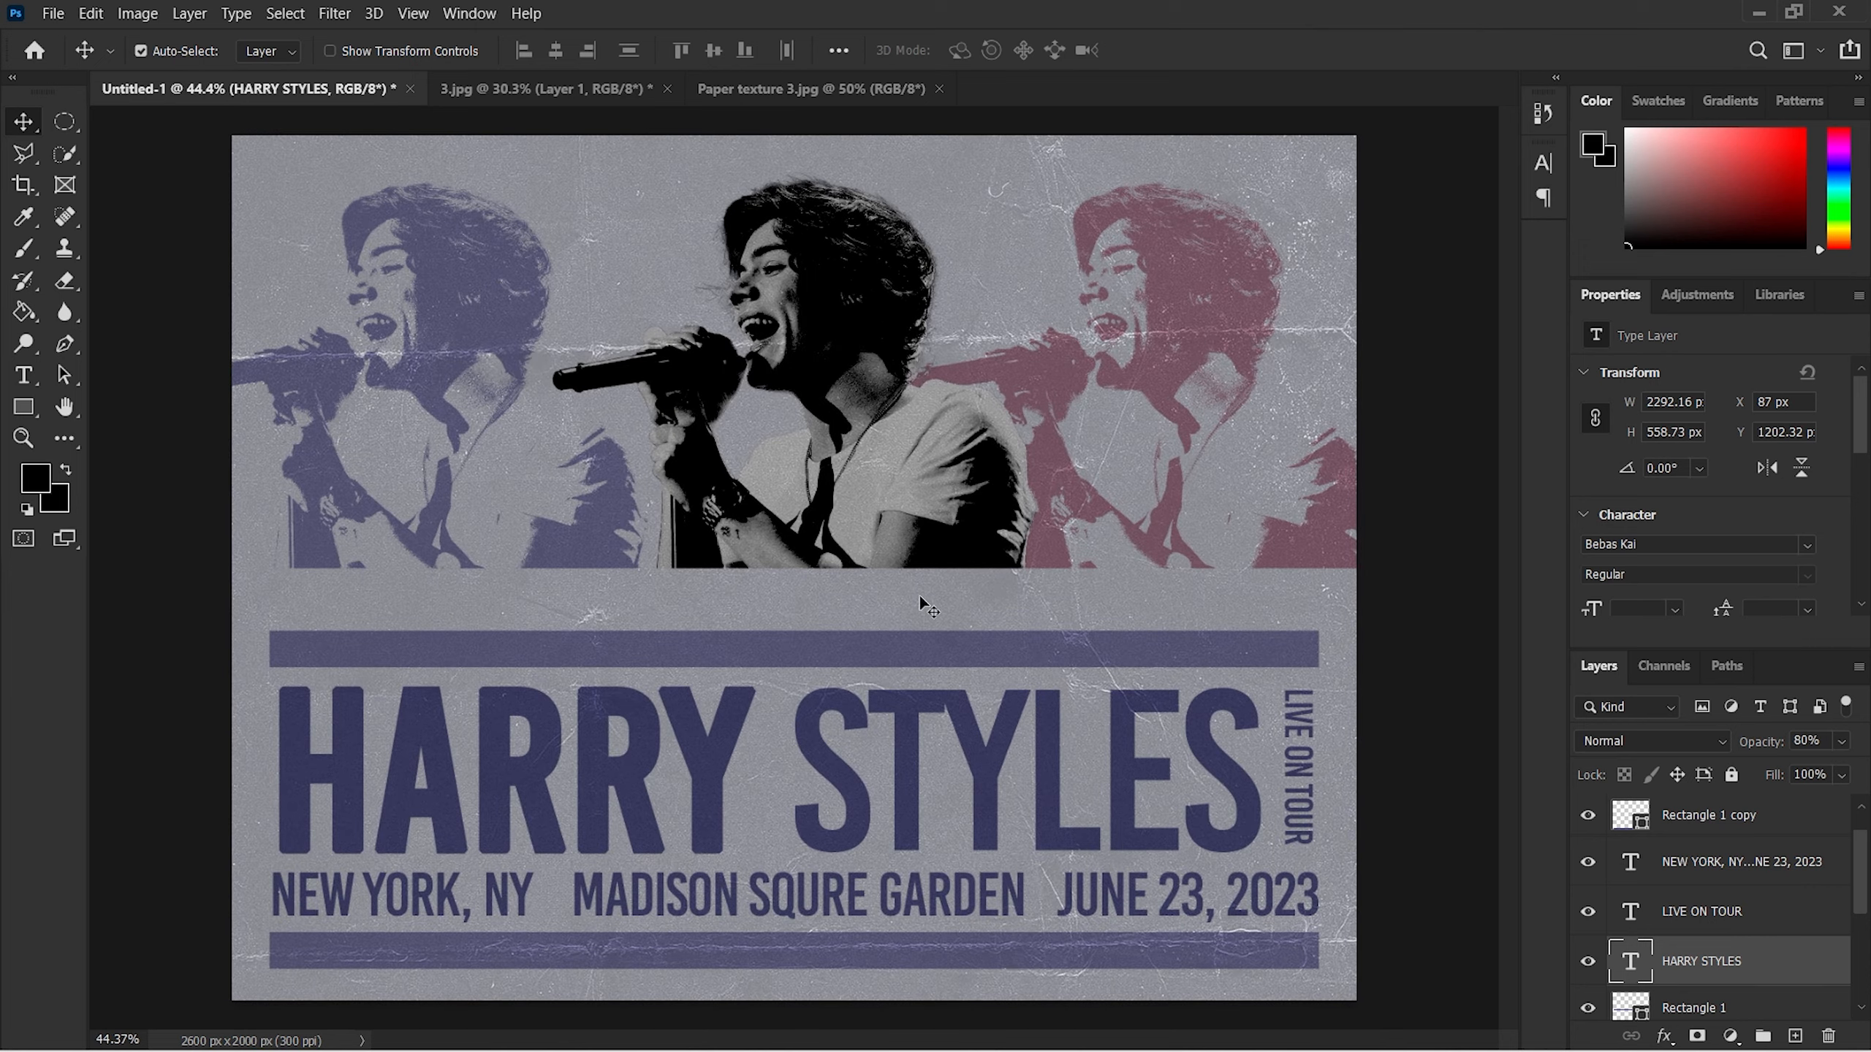